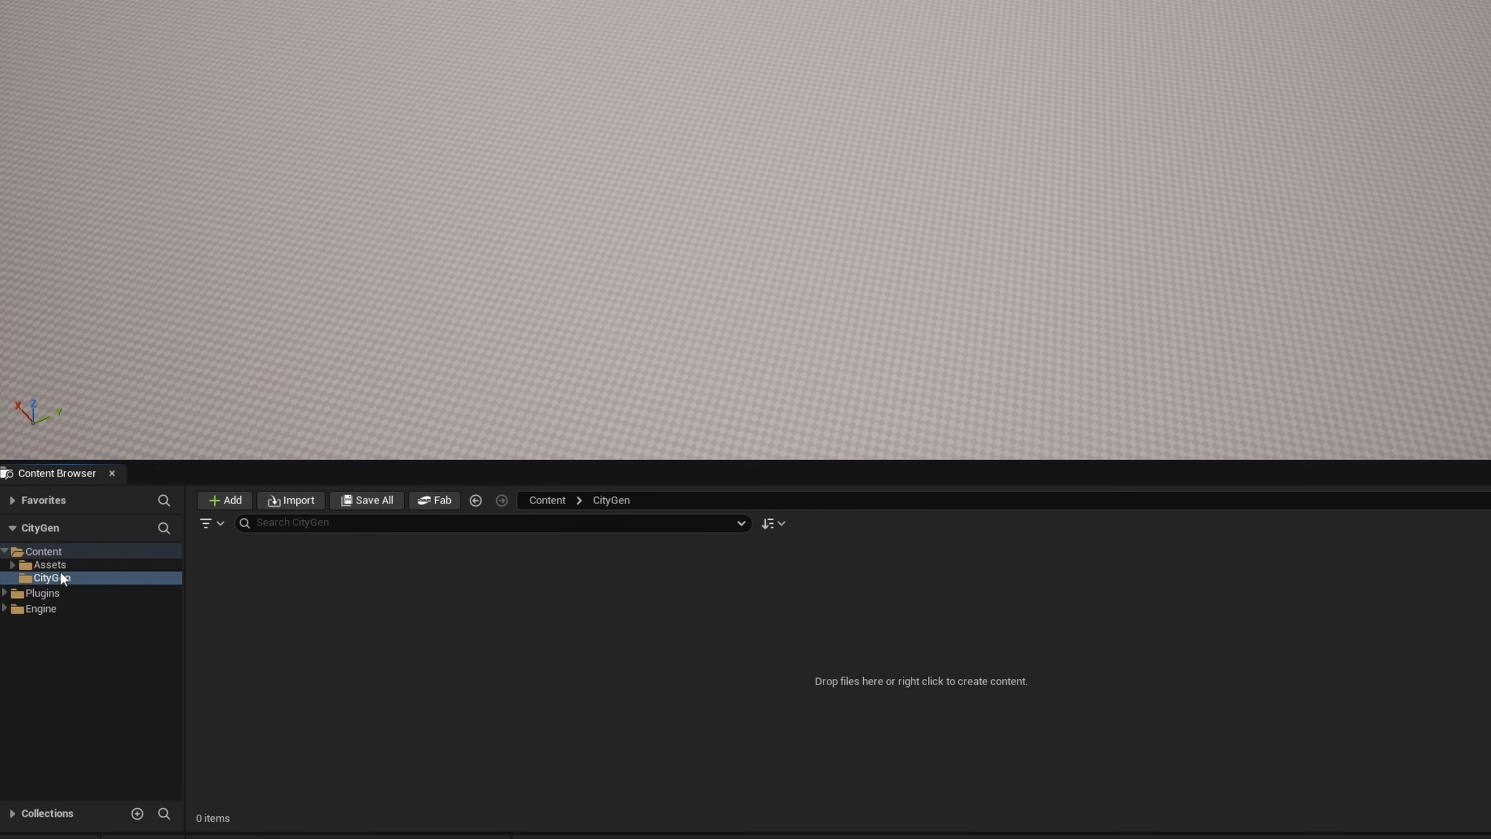
# - Place the road-driveway-double mesh from the Kenny CityKit_Roads asset folder into the level
pyautogui.click(63, 565)
pyautogui.click(240, 630)
pyautogui.doubleClick(239, 630)
pyautogui.doubleClick(232, 587)
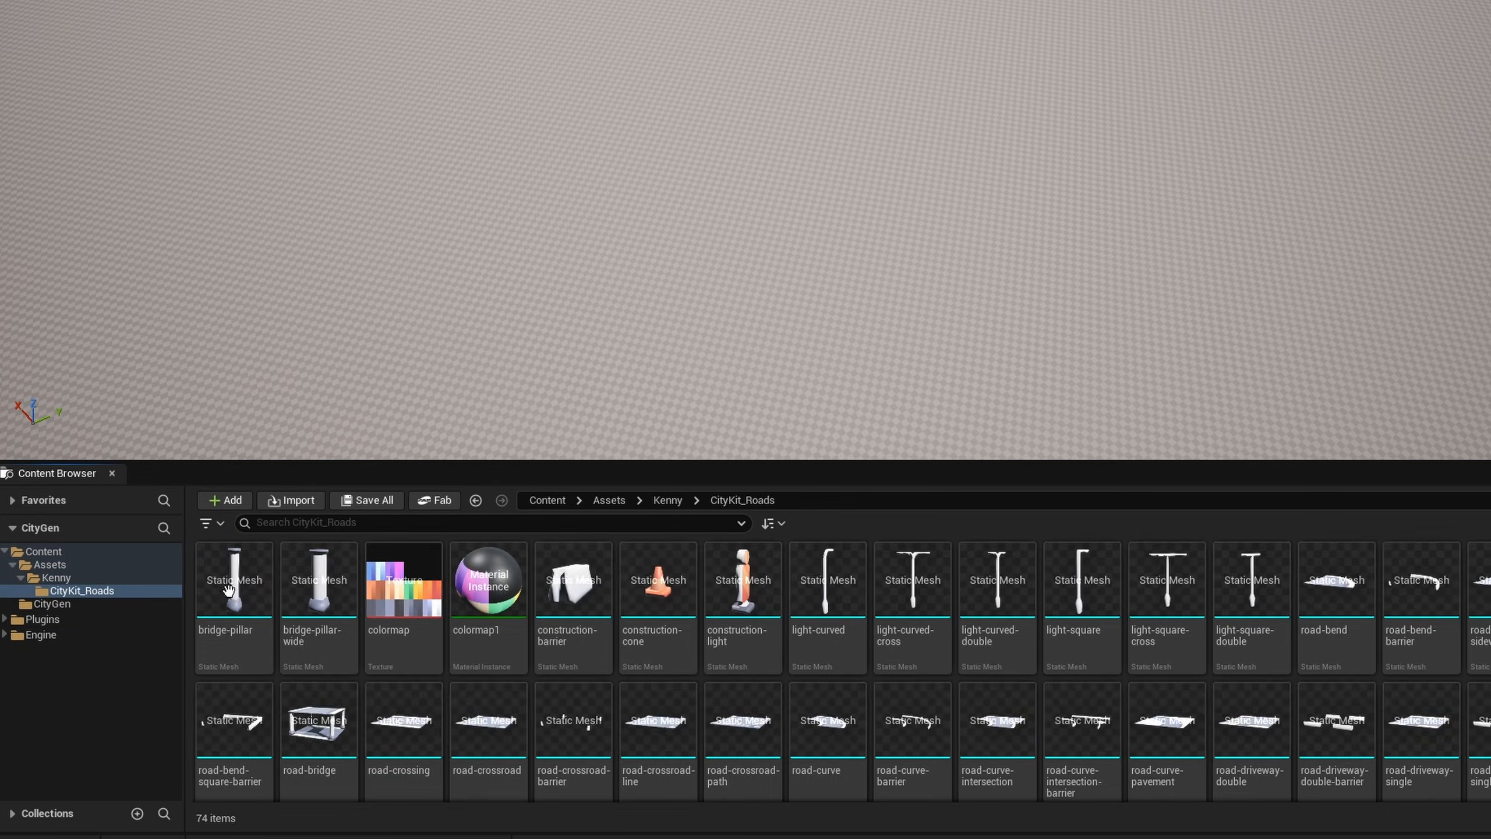
pyautogui.moveTo(1251, 726); pyautogui.dragTo(886, 262)
# - Examine the surface shading of the placed driveway road piece up close and from several sides
pyautogui.moveTo(1139, 271); pyautogui.dragTo(1139, 270, button='right')
pyautogui.press('w')
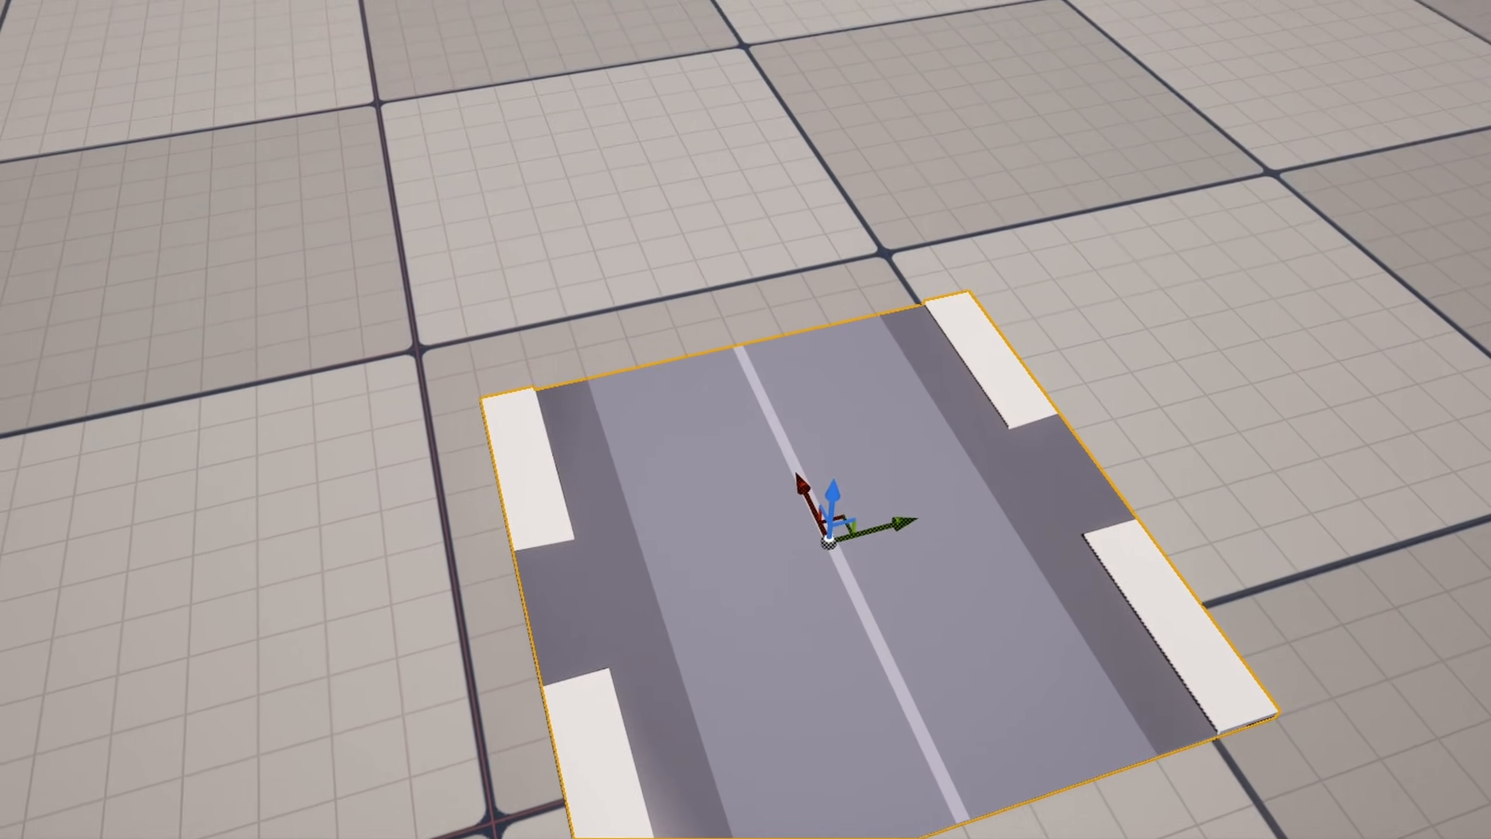
pyautogui.moveTo(1139, 271); pyautogui.dragTo(866, 320, button='right')
pyautogui.press('d')
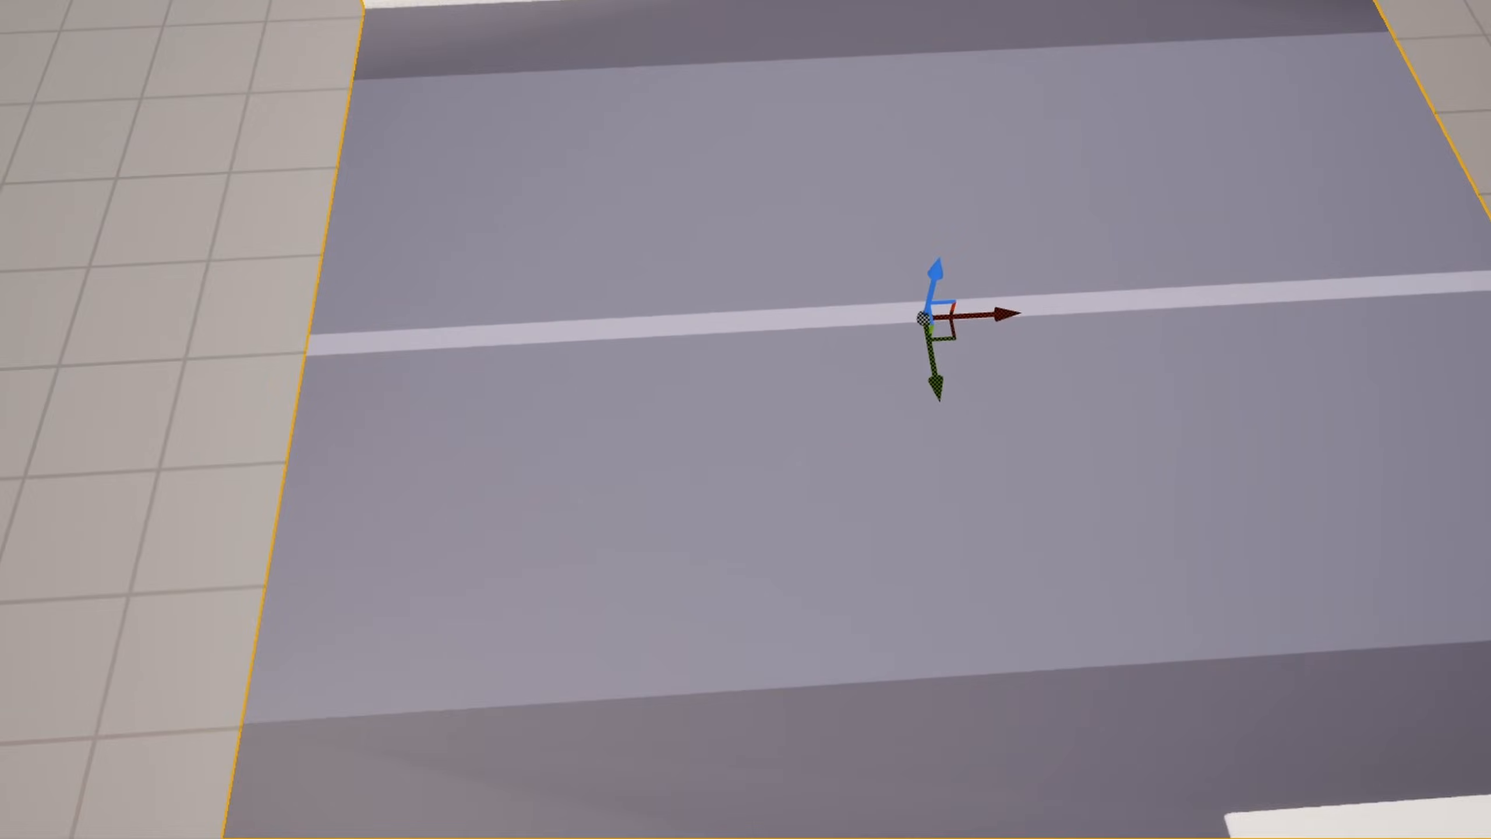
pyautogui.scroll(-5, 774, 249)
pyautogui.moveTo(1154, 440); pyautogui.dragTo(1386, 431, button='right')
pyautogui.press('a')
pyautogui.press('w')
pyautogui.moveTo(539, 417); pyautogui.dragTo(634, 415, button='right')
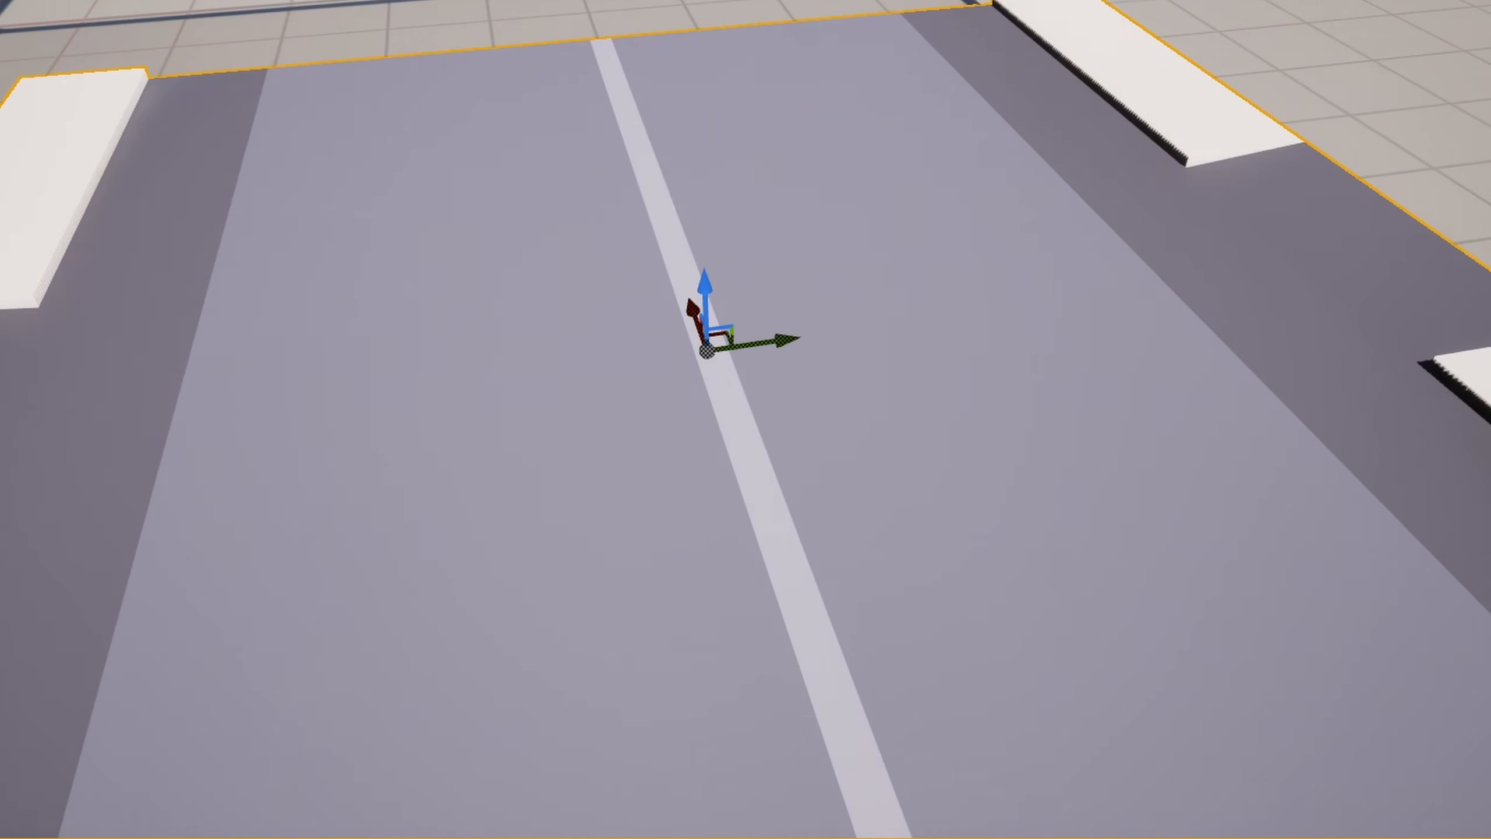
pyautogui.press('s')
pyautogui.moveTo(406, 491); pyautogui.dragTo(622, 496, button='right')
pyautogui.press('a')
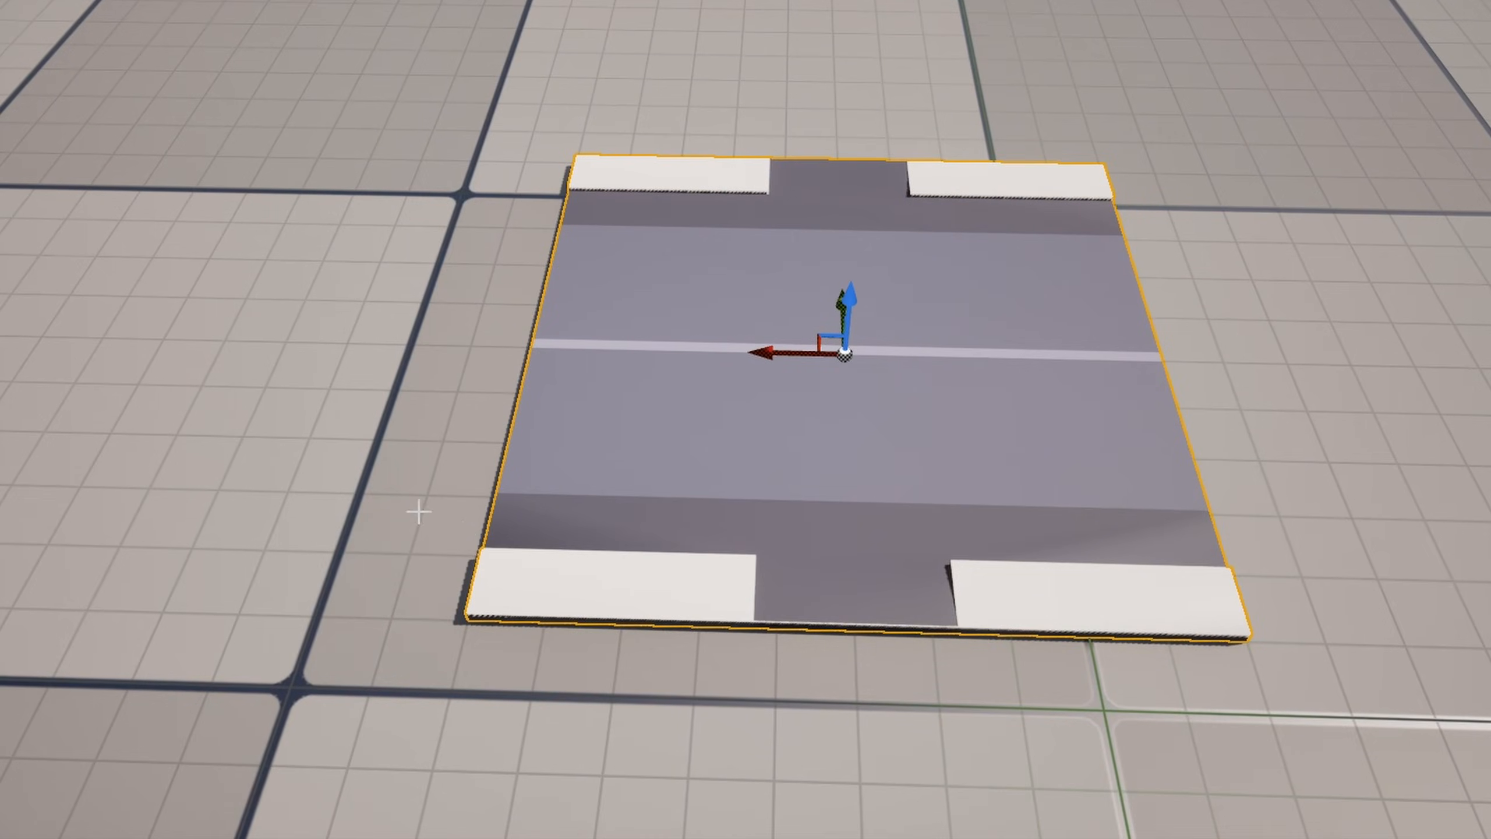
pyautogui.moveTo(1115, 485); pyautogui.dragTo(1045, 481, button='right')
pyautogui.press('s')
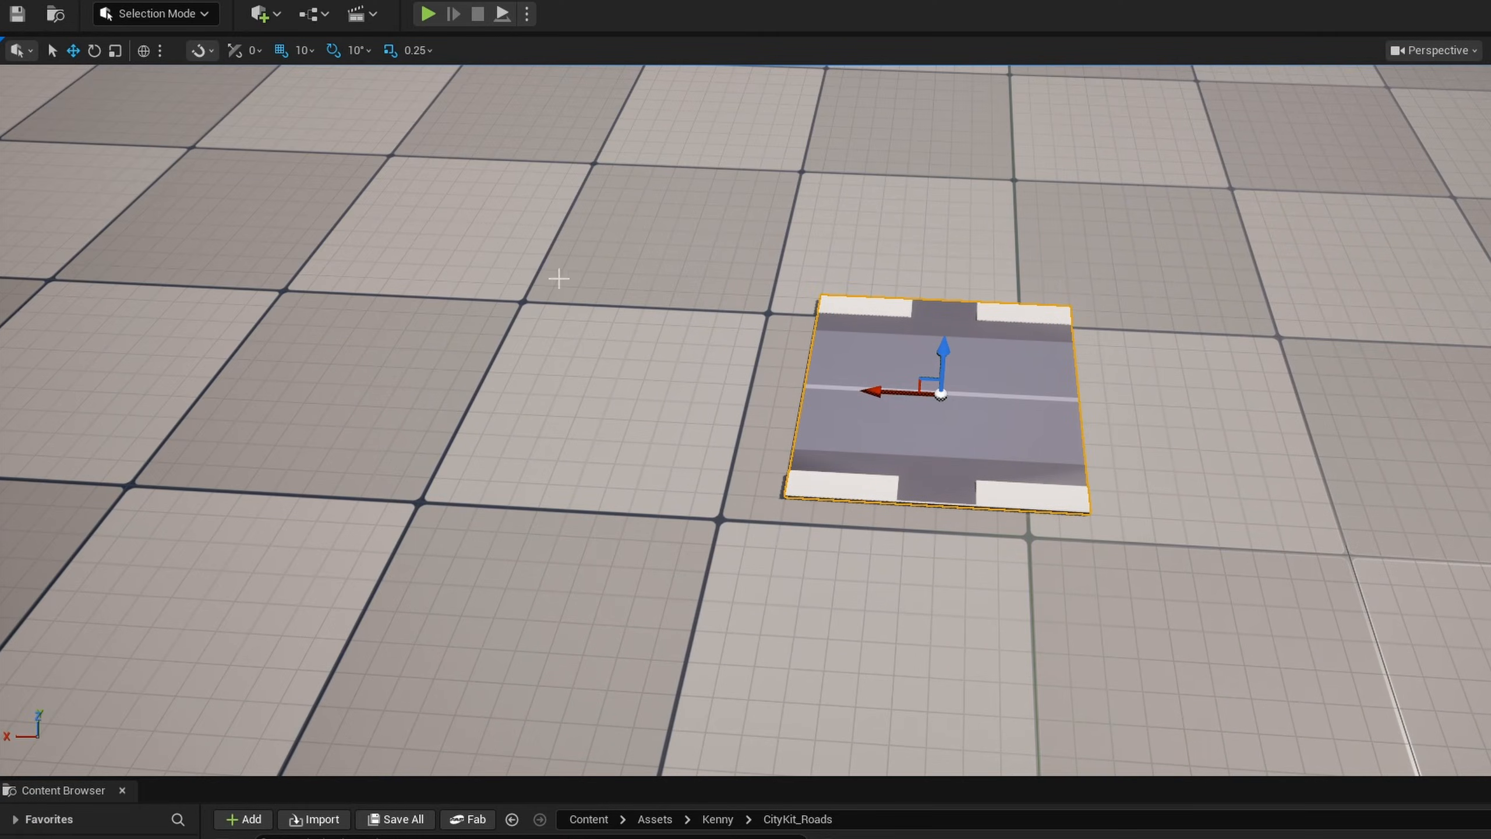
# - In Modeling mode, start Edit Normals on the road piece and set Split Normal Method to Per Triangle
pyautogui.click(167, 14)
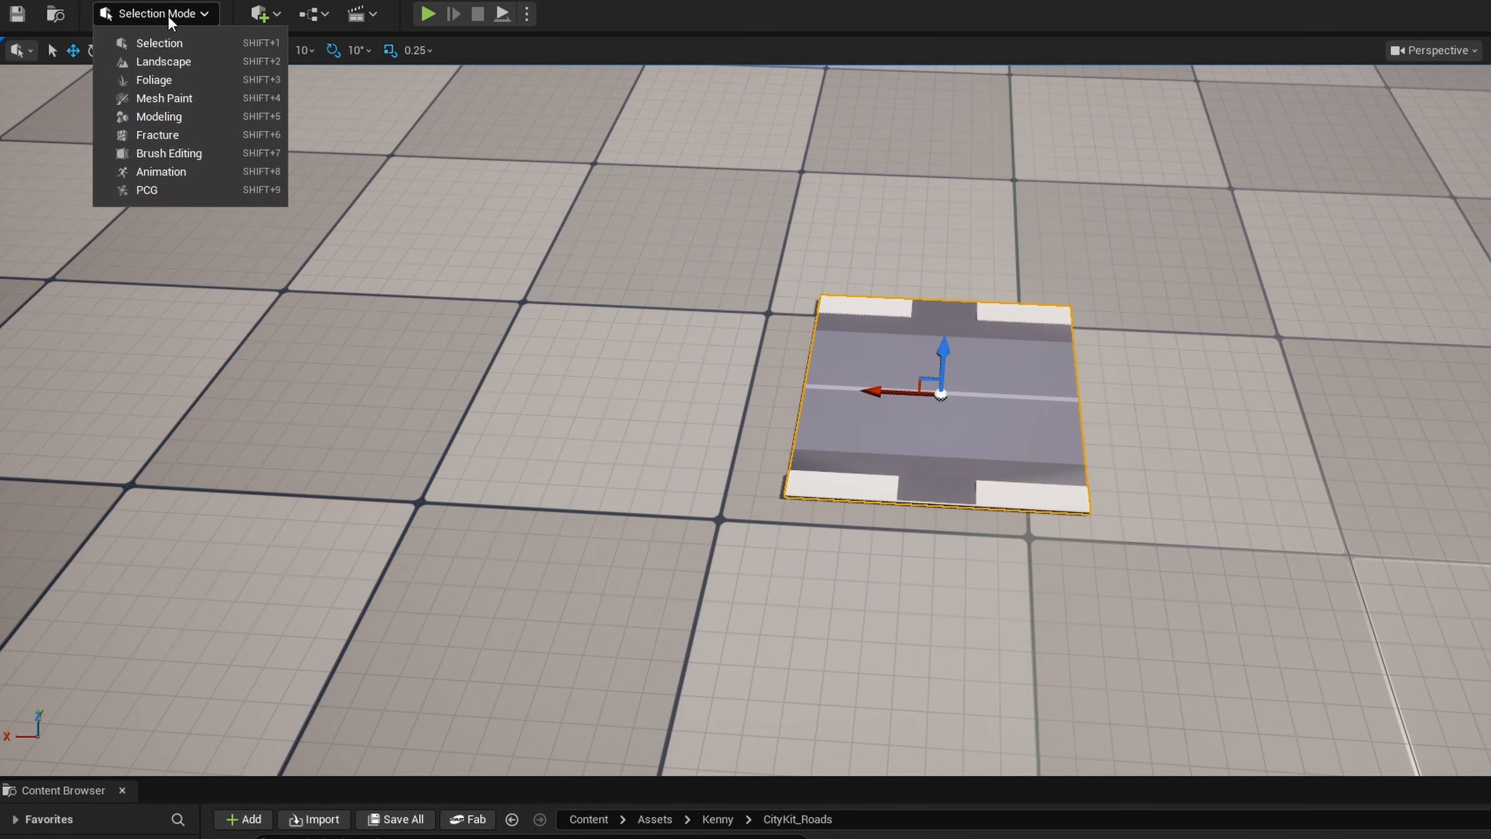
pyautogui.click(196, 114)
pyautogui.click(35, 592)
pyautogui.click(119, 82)
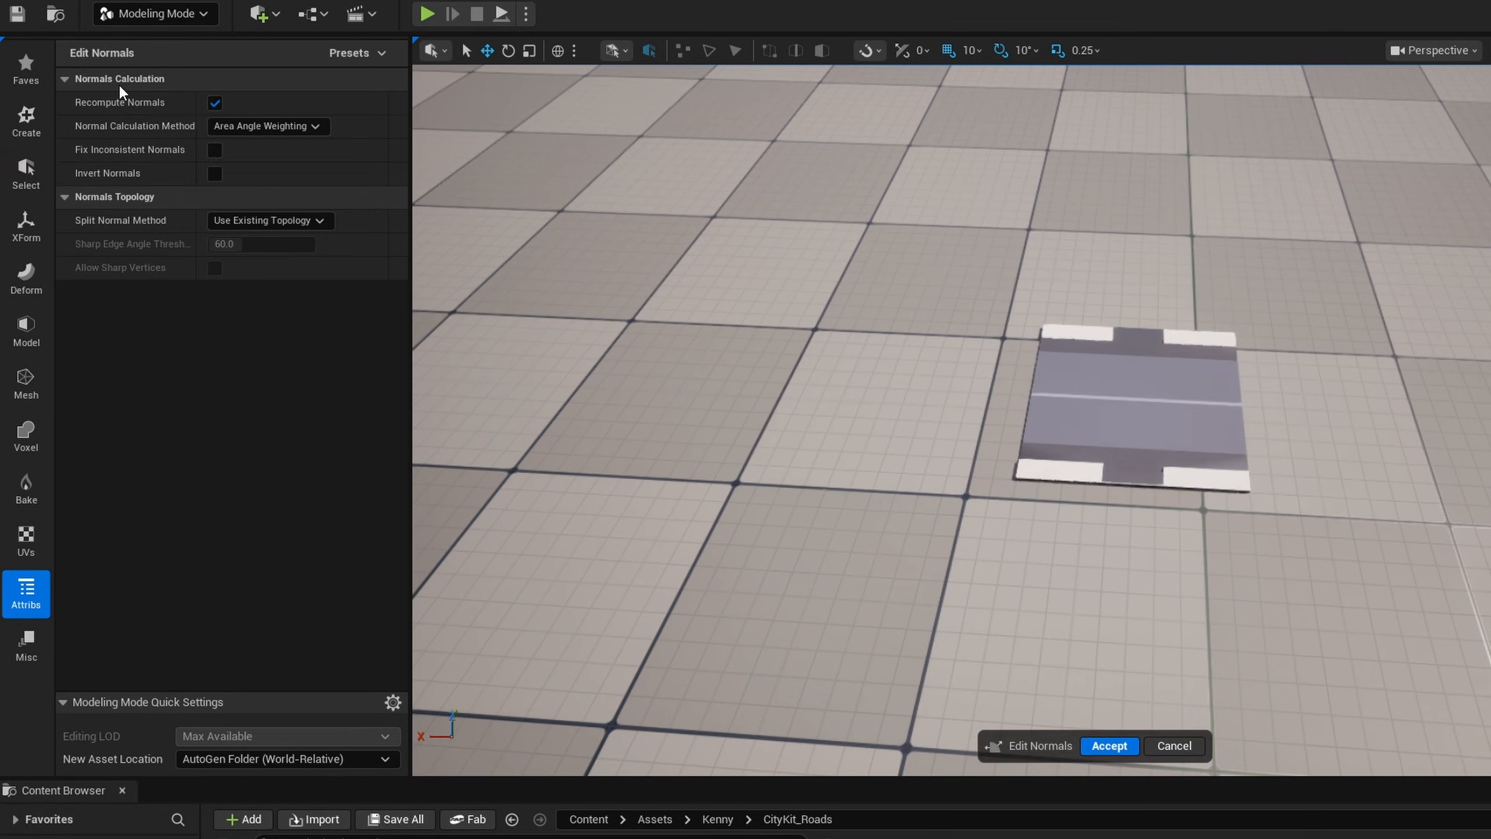
pyautogui.click(252, 221)
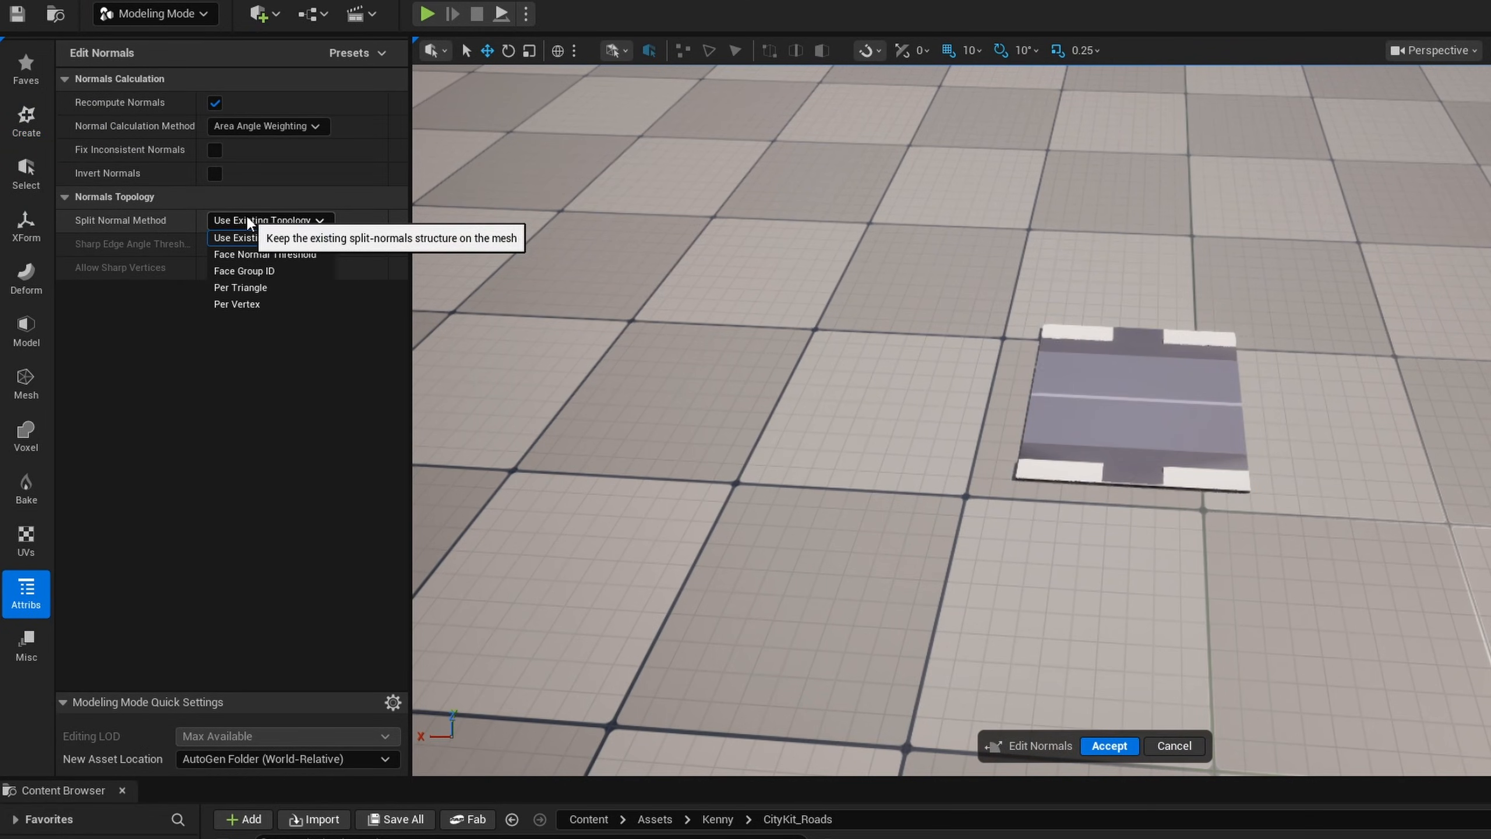
pyautogui.click(266, 287)
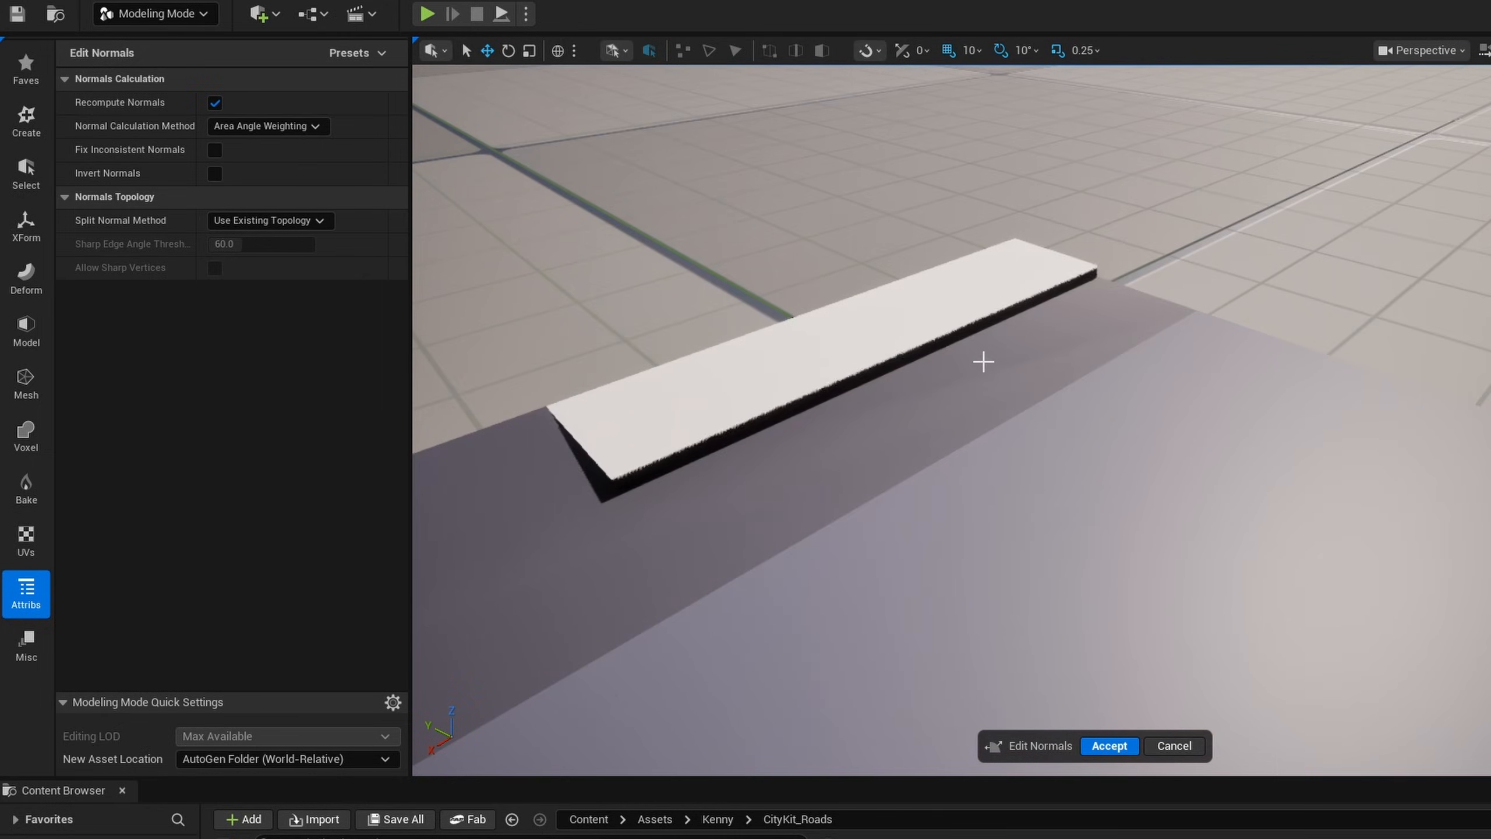
pyautogui.click(258, 222)
pyautogui.click(286, 290)
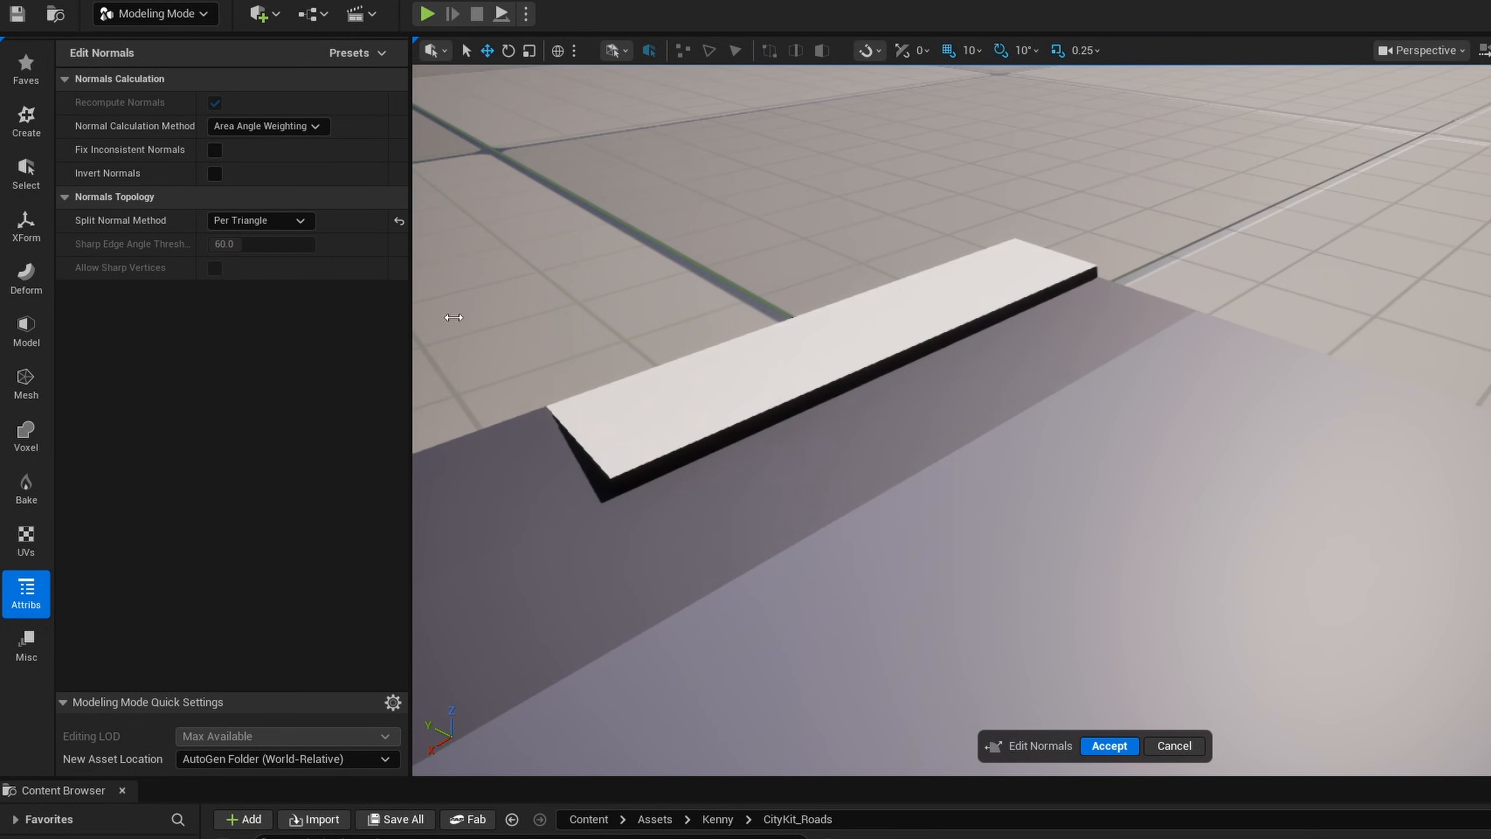
# - Compare the road piece's shading under Use Existing Topology and Per Triangle, and accept the Per Triangle normals
pyautogui.click(263, 220)
pyautogui.click(259, 236)
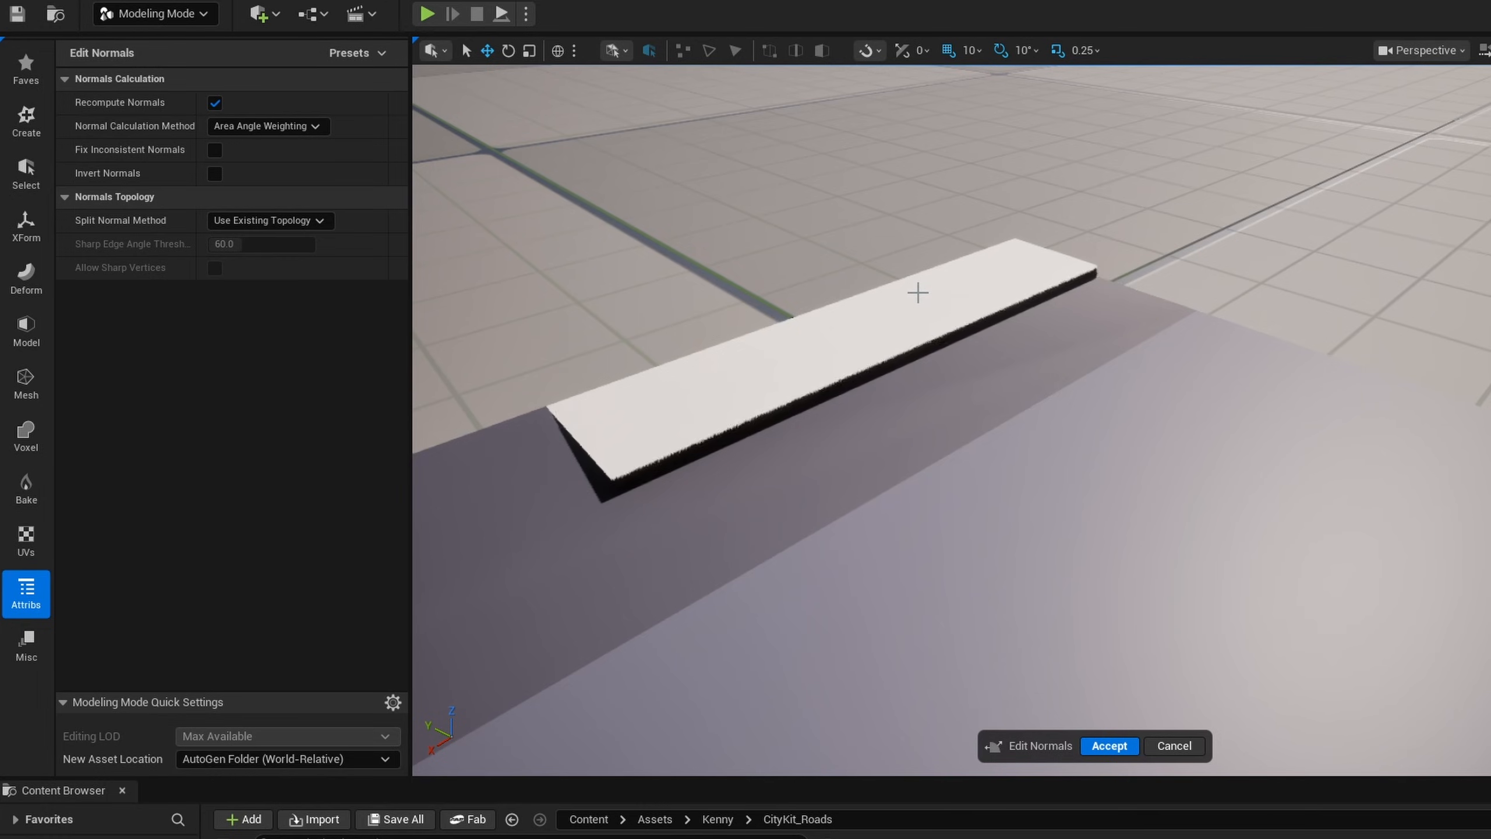
pyautogui.click(262, 221)
pyautogui.click(283, 287)
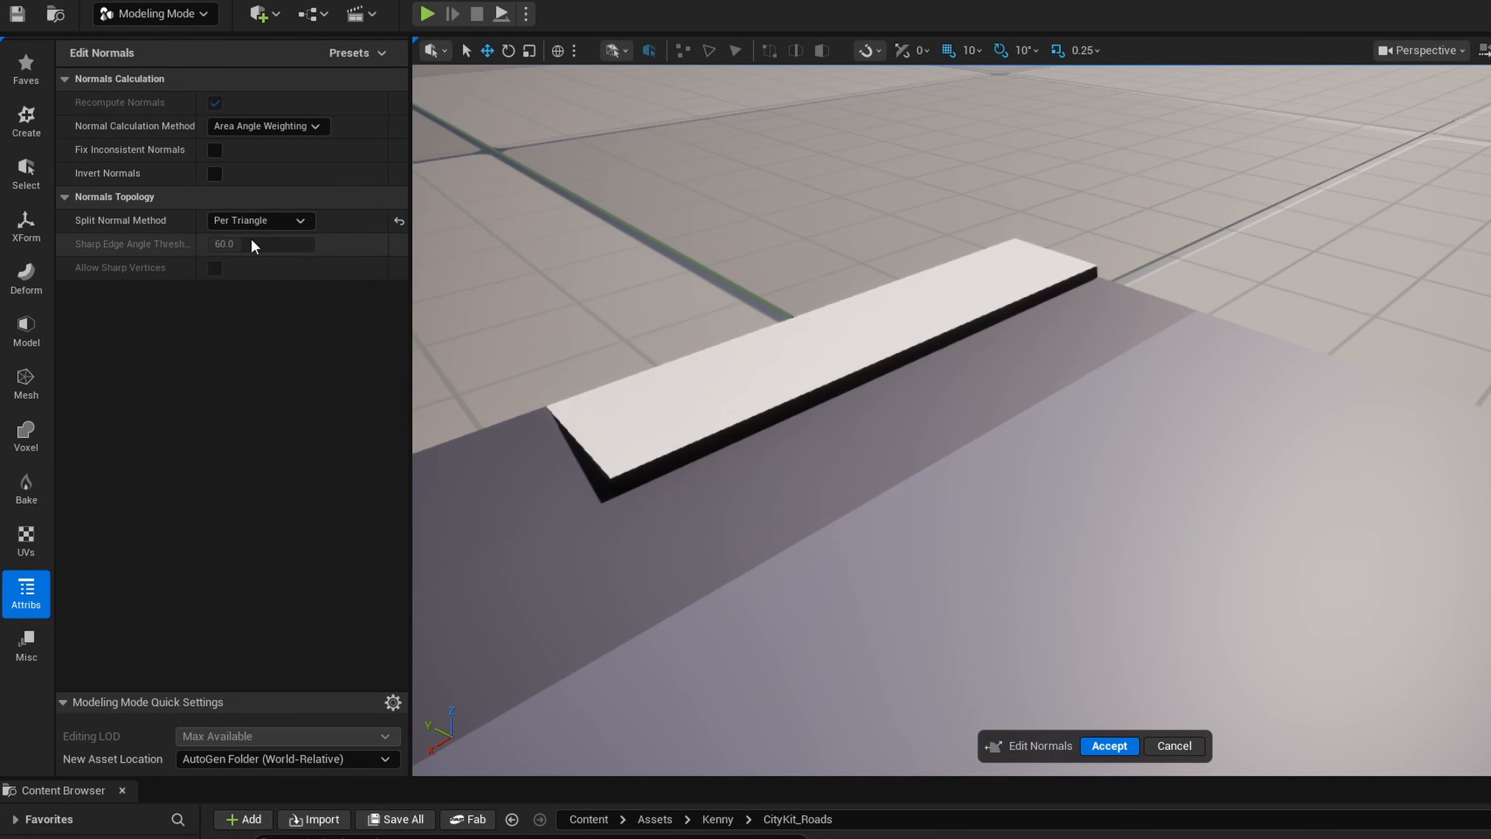
pyautogui.click(1111, 744)
# - Show the road-straight mesh as Lit Wireframe in its asset editor to examine its triangles
pyautogui.moveTo(1152, 514); pyautogui.dragTo(1152, 514, button='right')
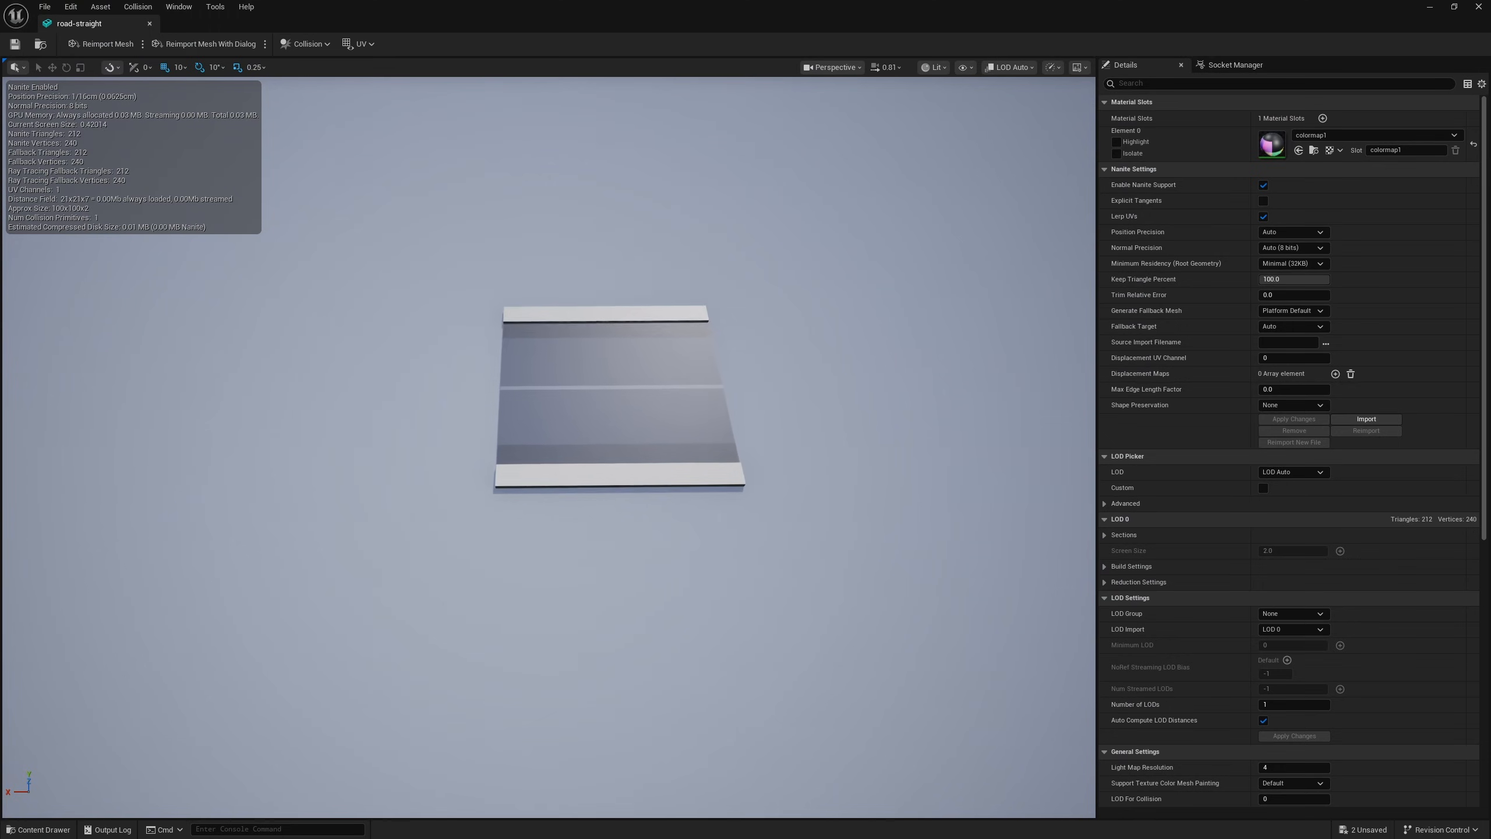
pyautogui.moveTo(753, 388); pyautogui.dragTo(753, 389, button='right')
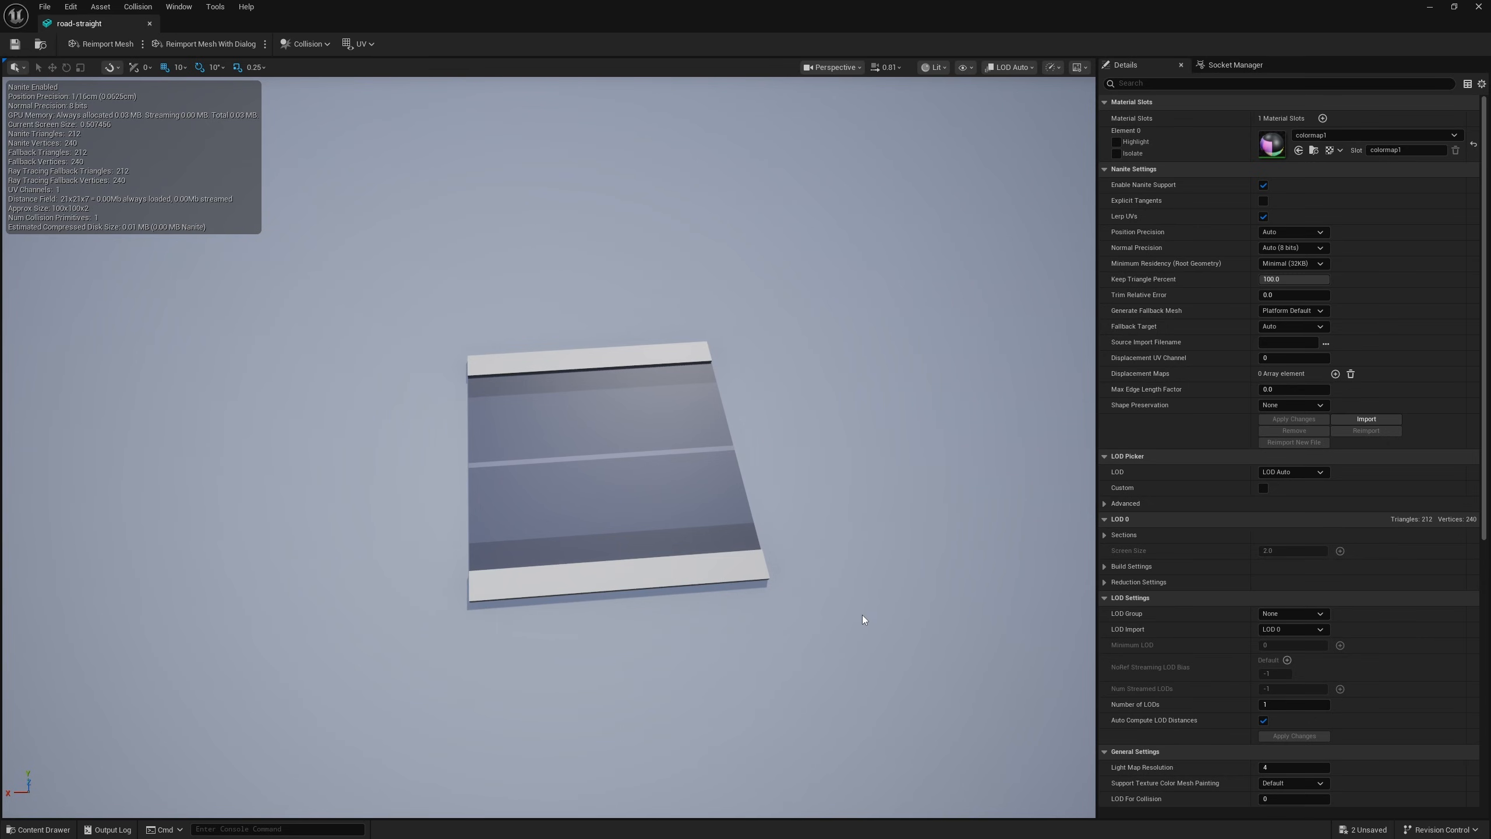
pyautogui.hotkey('alt', '1')
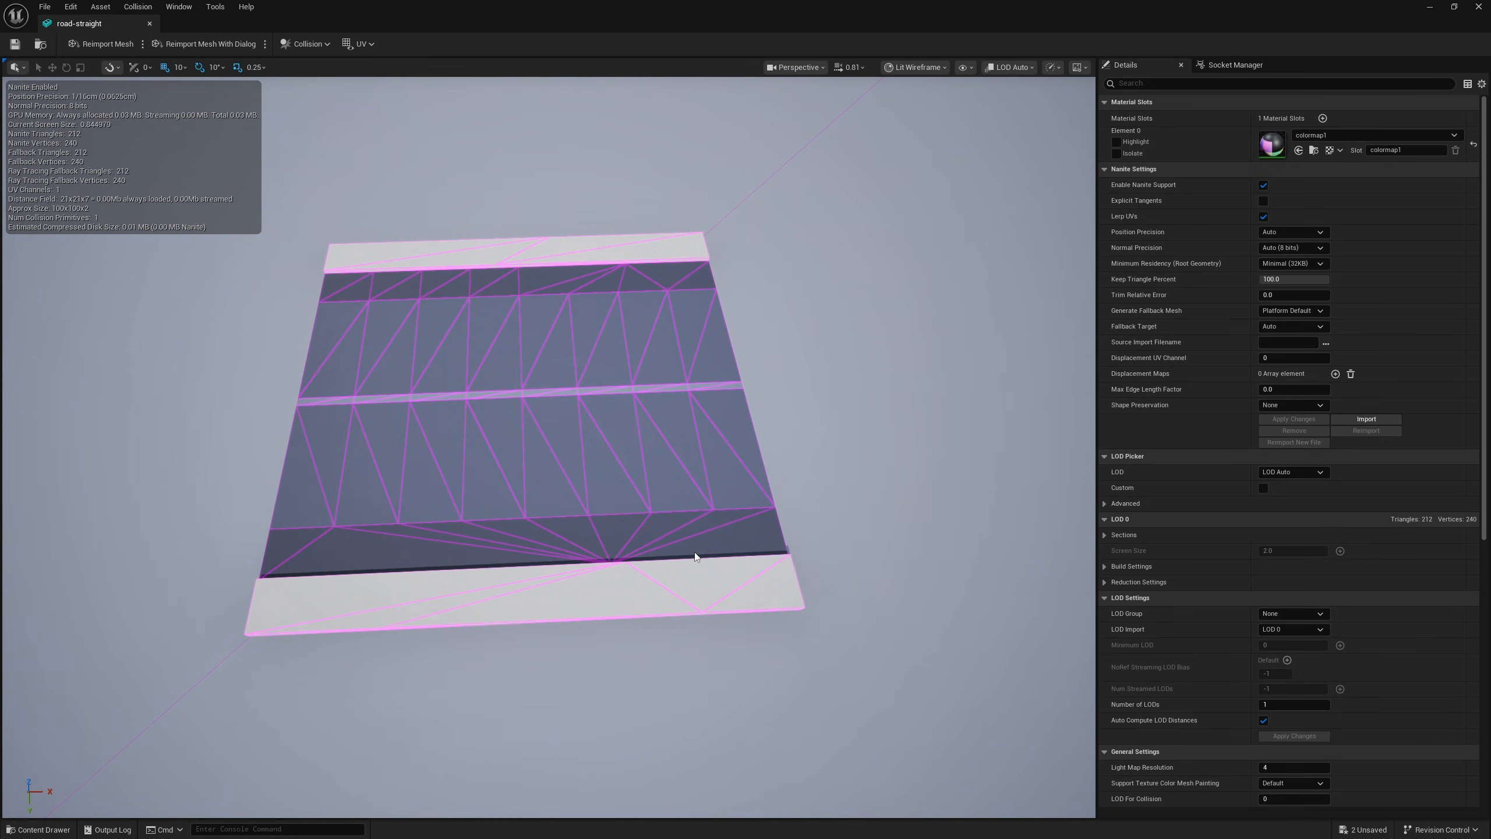
# - Compare the road-straight wireframe with Nanite support disabled and enabled again, applying each change
pyautogui.click(1262, 185)
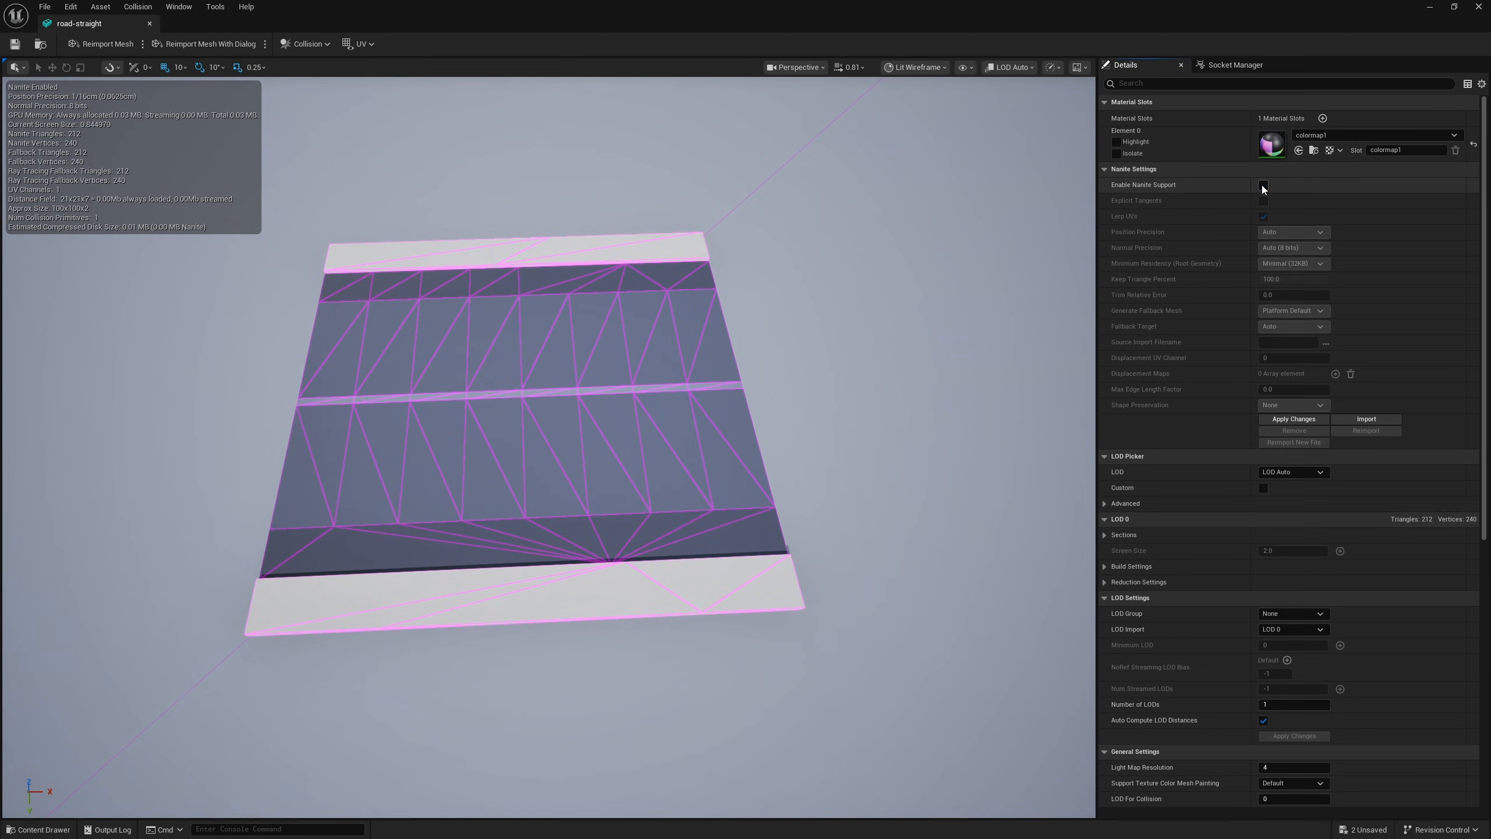
pyautogui.click(1273, 419)
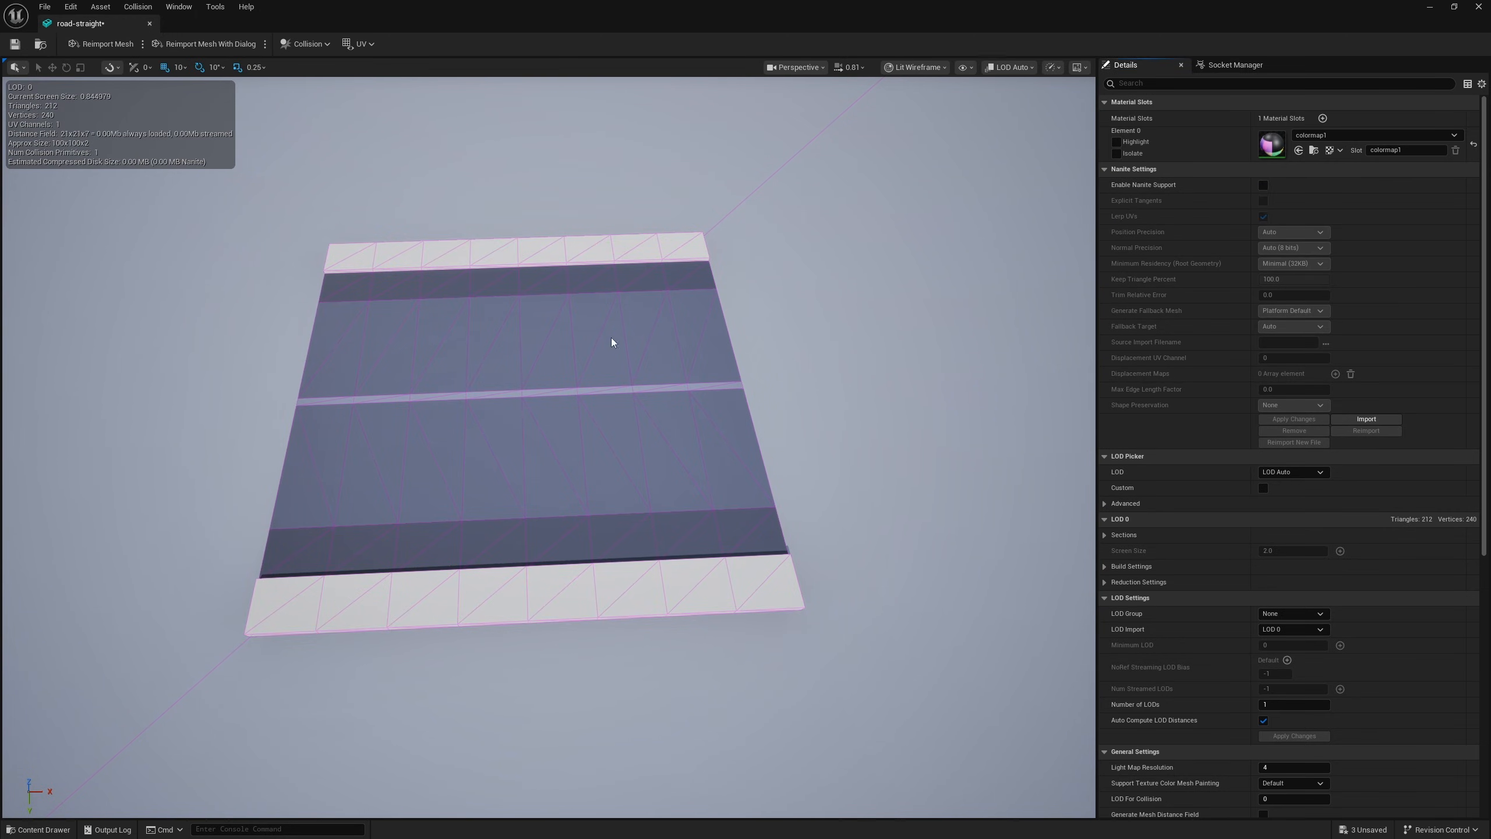
pyautogui.click(1262, 186)
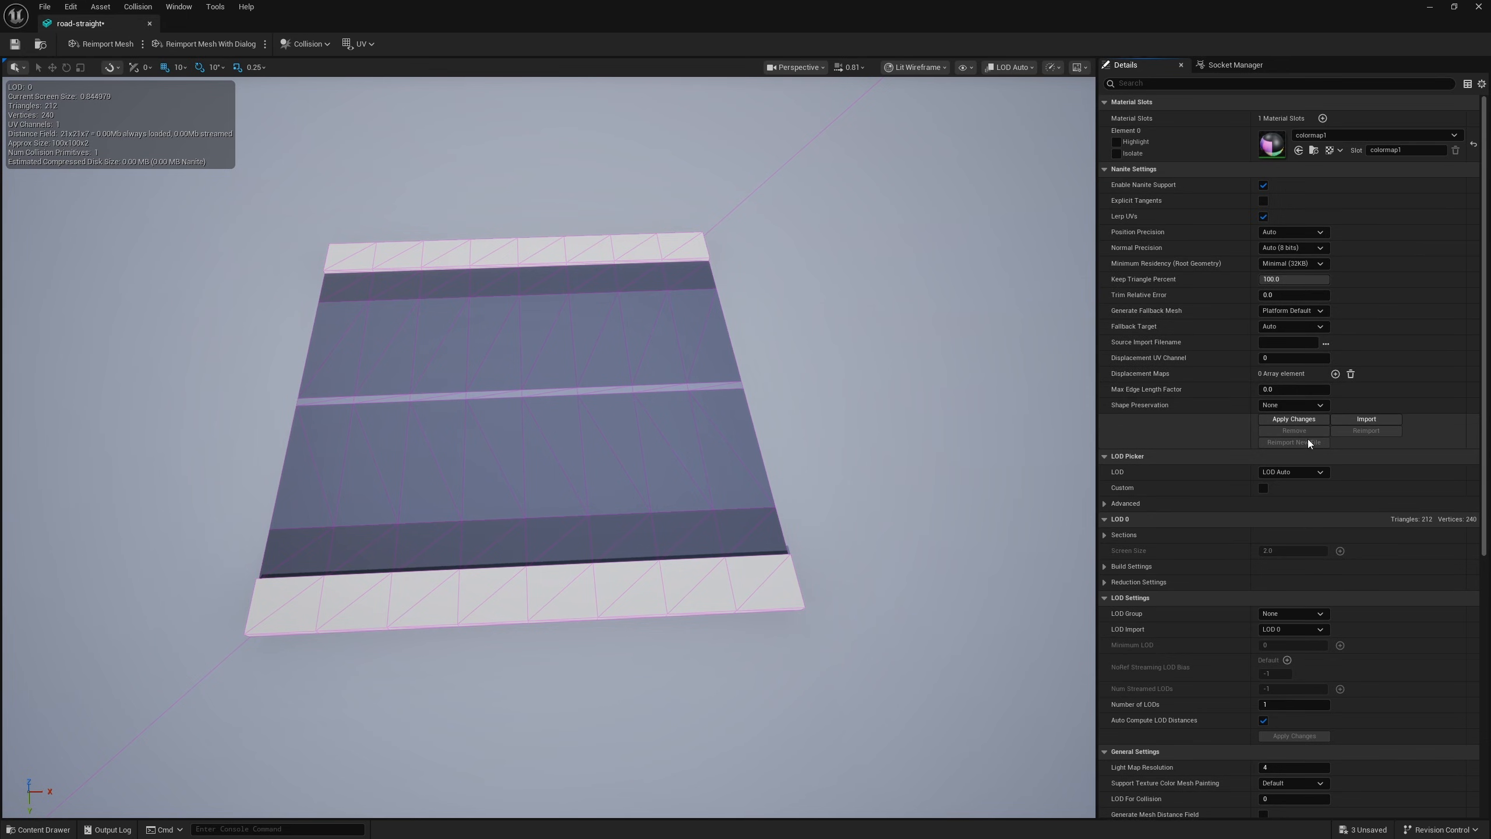
pyautogui.click(1296, 419)
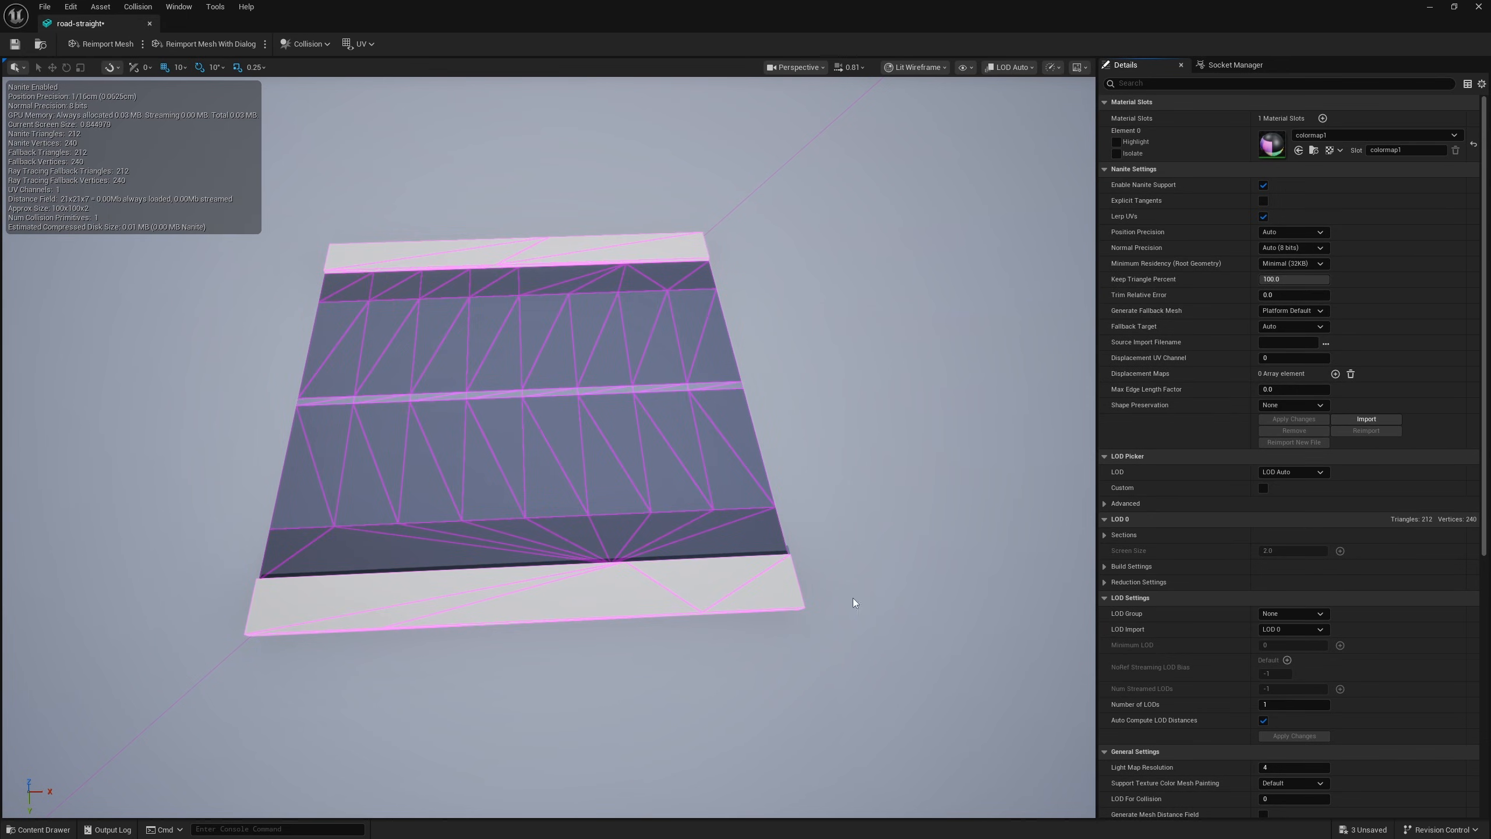
pyautogui.scroll(-5, 696, 497)
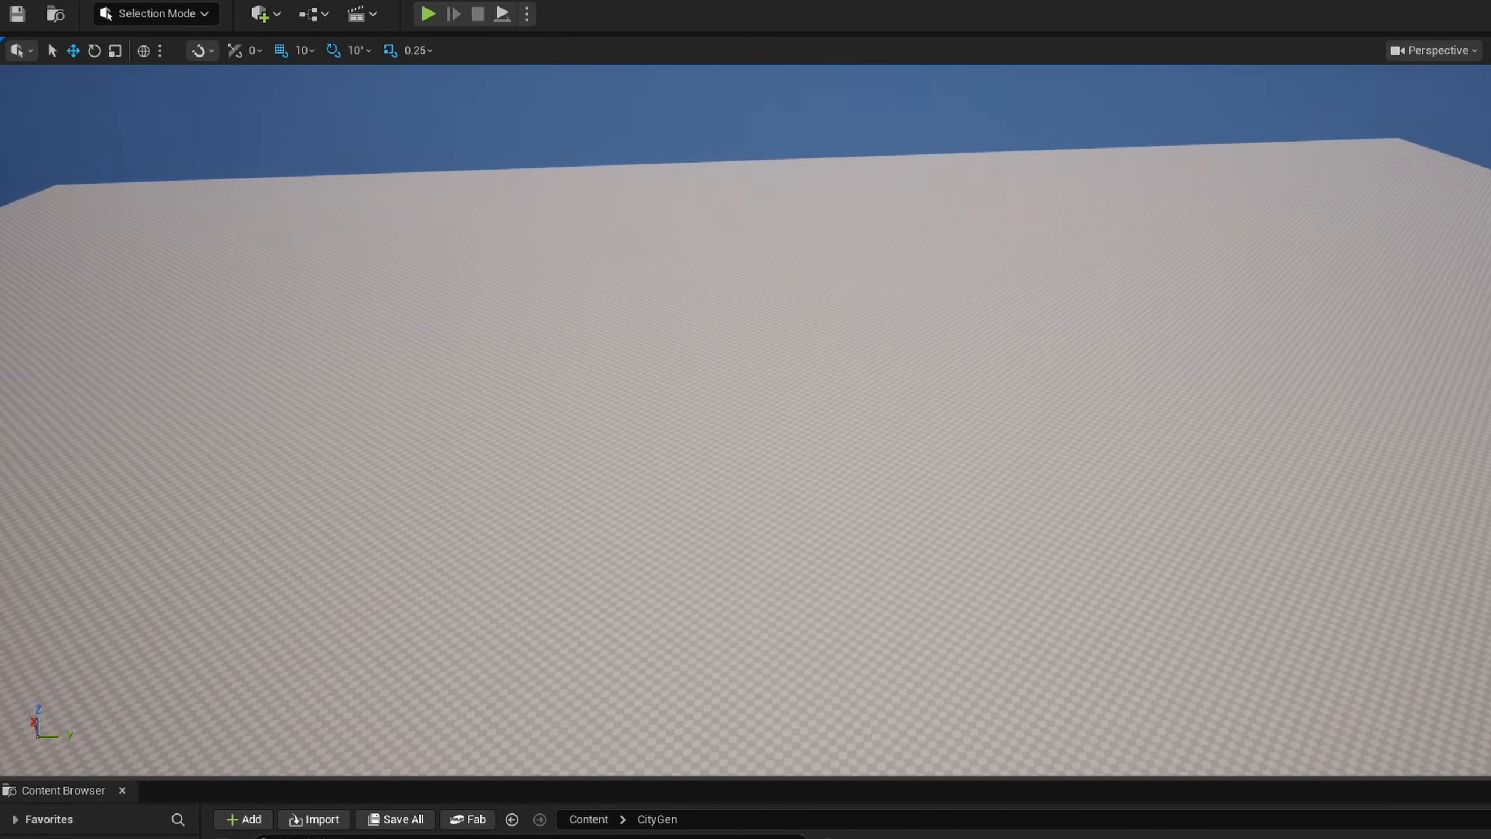
# - Switch to PCG mode over the large ground plane and look over its spline tools
pyautogui.moveTo(746, 420); pyautogui.dragTo(748, 465, button='right')
pyautogui.moveTo(749, 465); pyautogui.dragTo(748, 459, button='right')
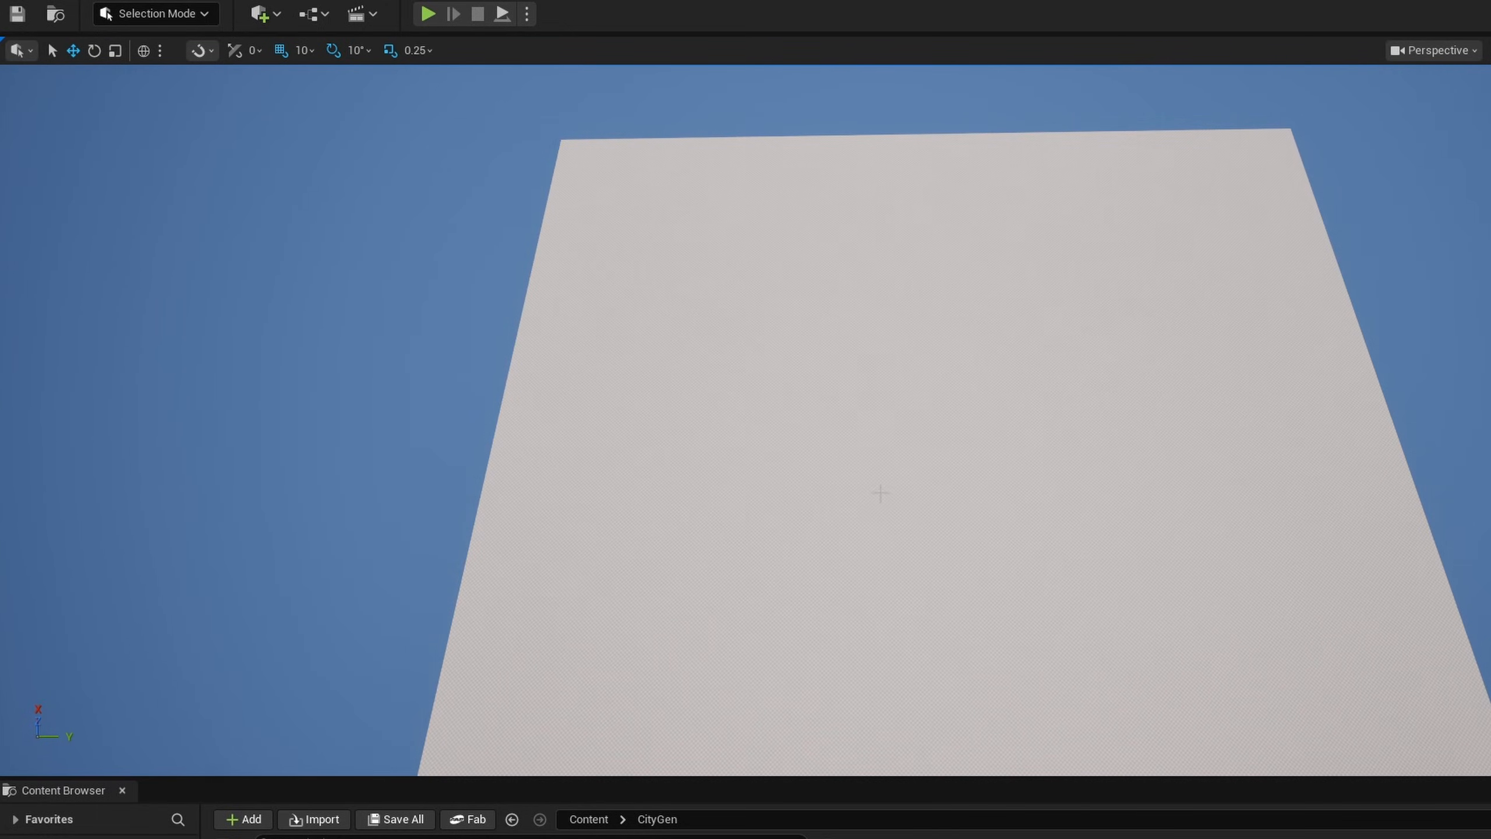
pyautogui.click(200, 14)
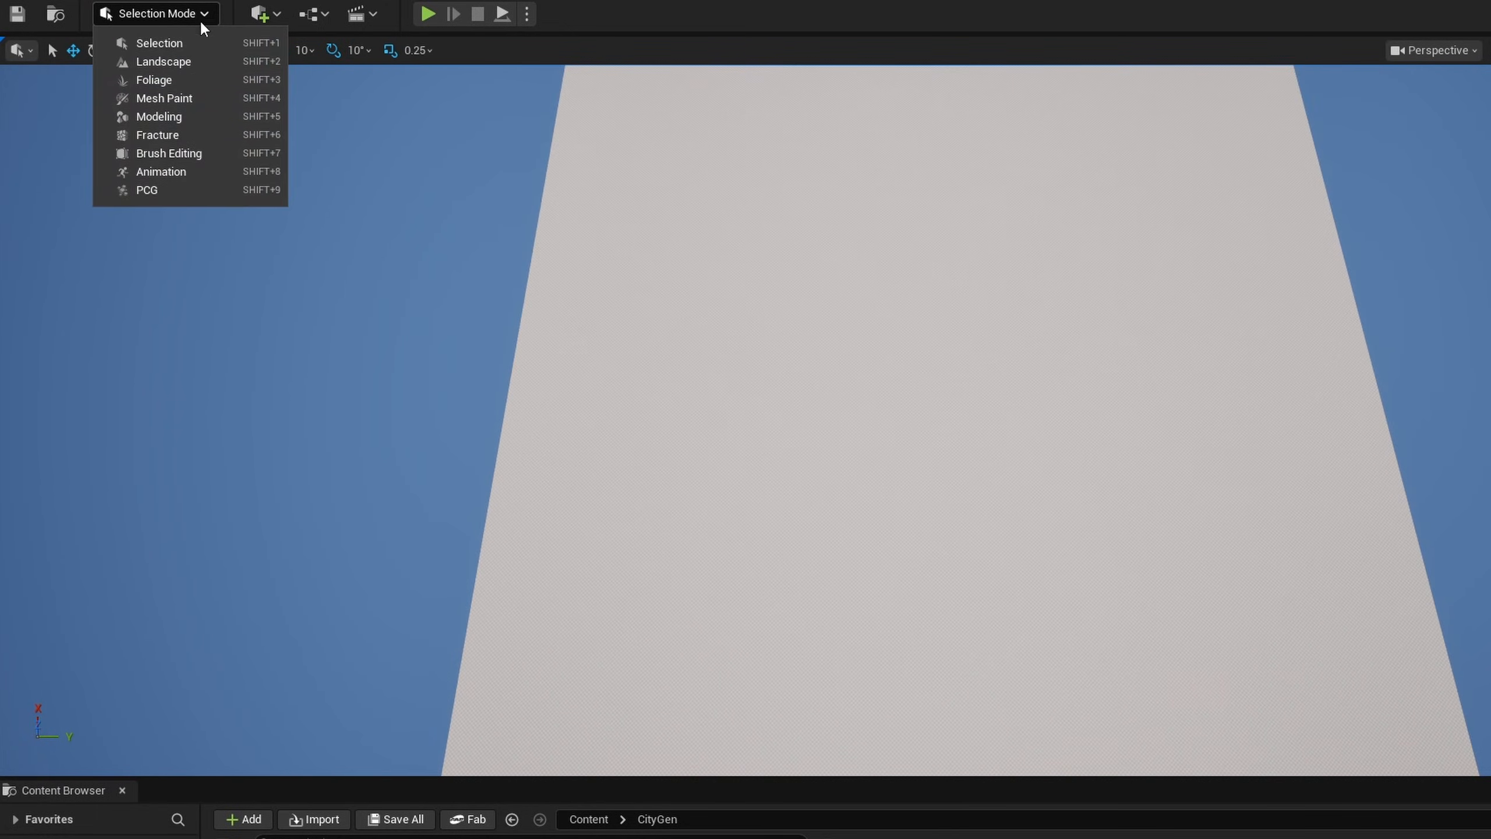
pyautogui.click(195, 188)
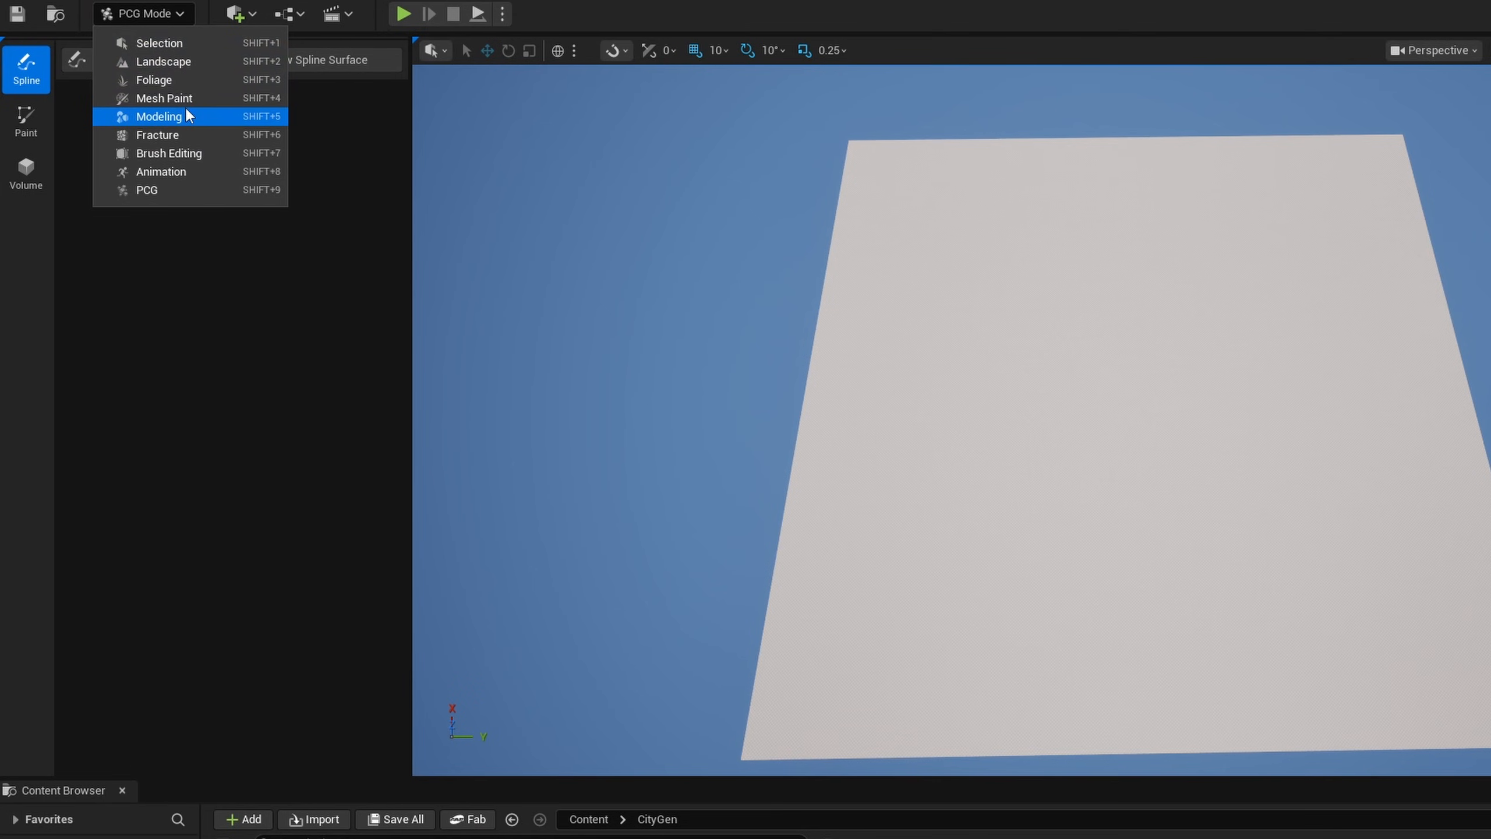
# - Start Draw Spline in Modeling mode with Empty Actor as output mode and Free Draw as draw mode
pyautogui.click(188, 116)
pyautogui.click(310, 265)
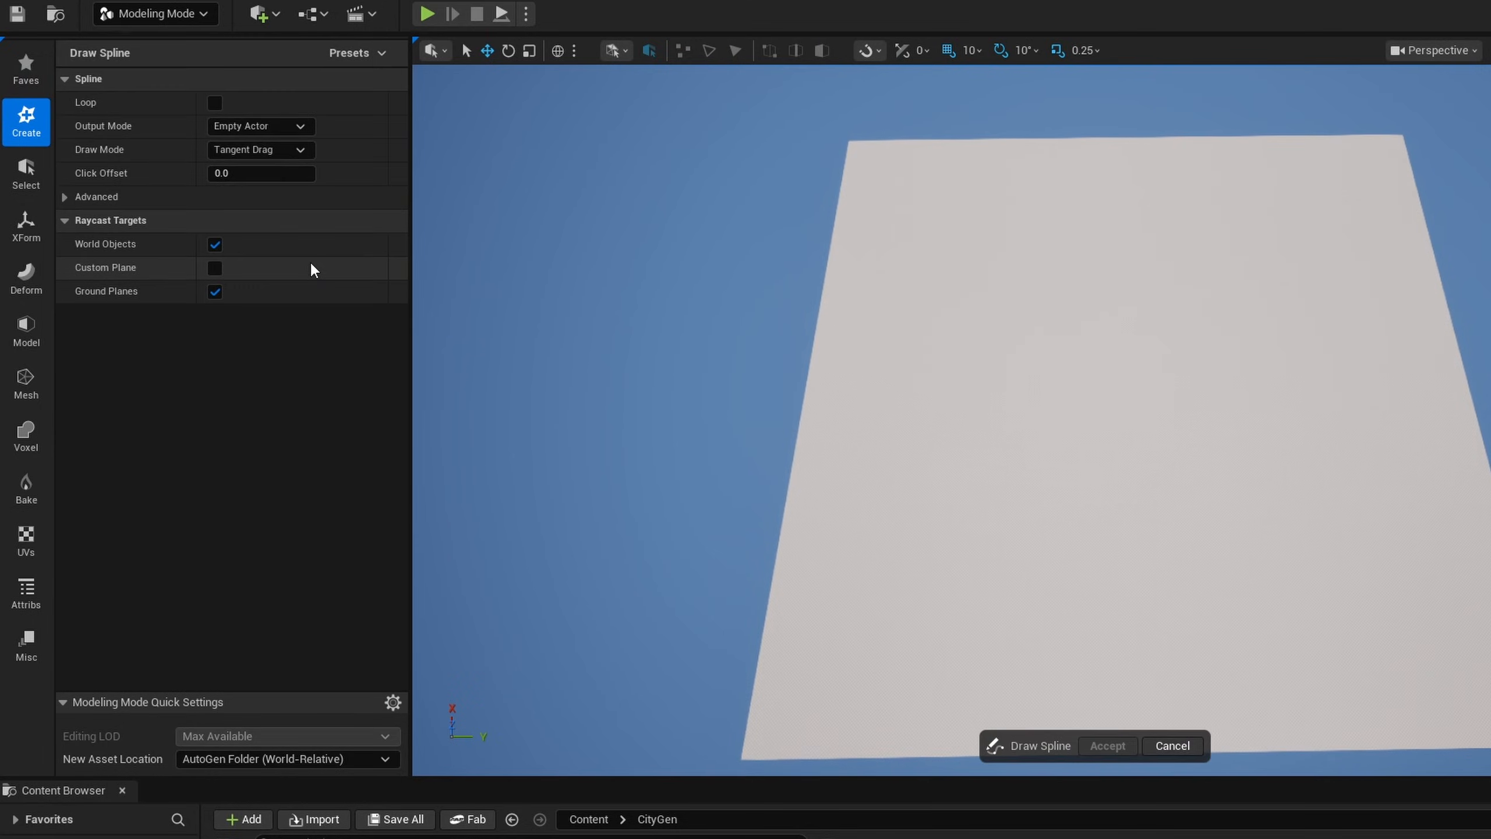
pyautogui.click(263, 124)
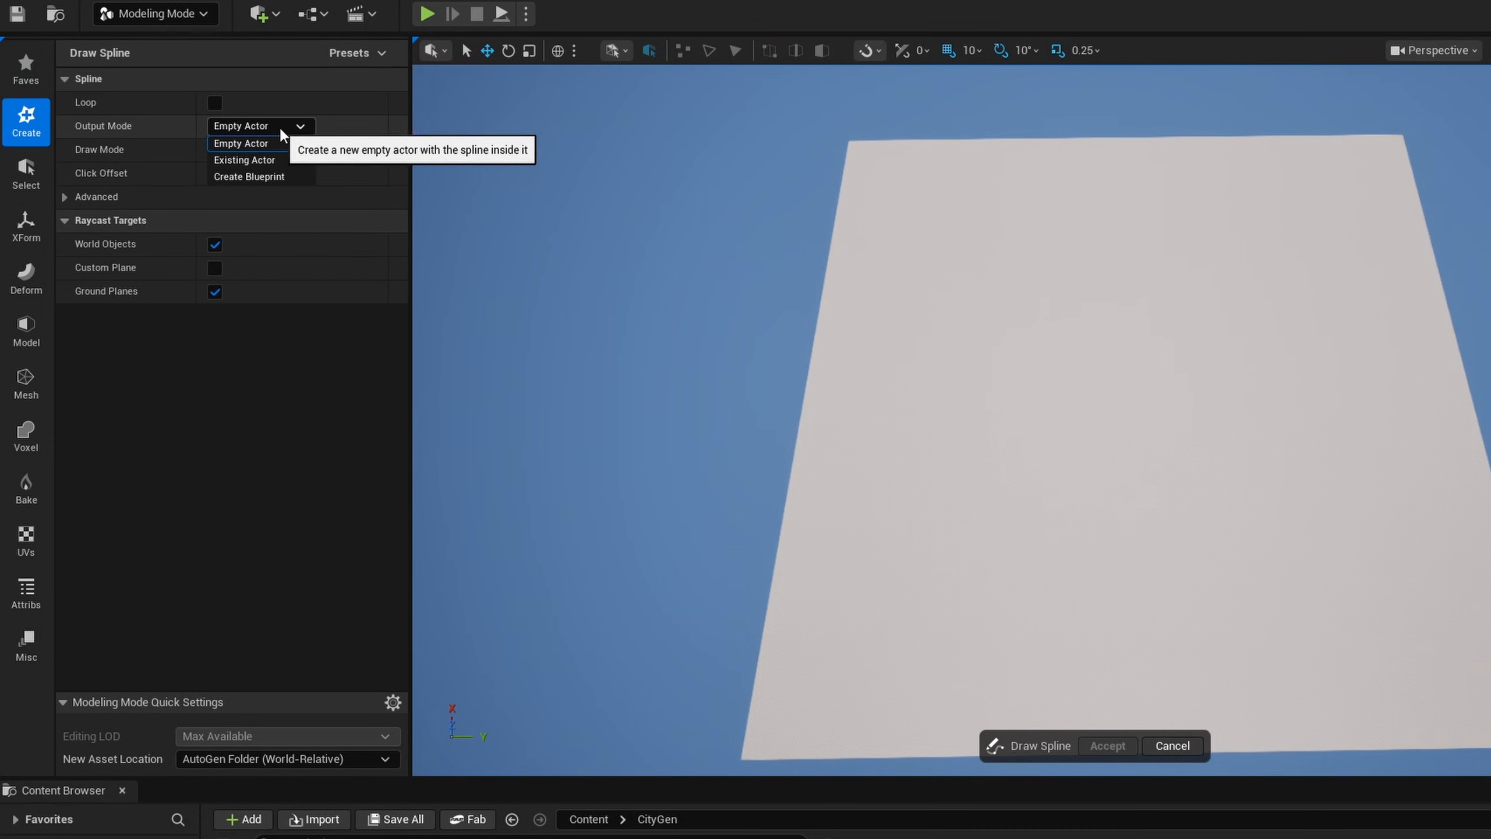
pyautogui.click(260, 142)
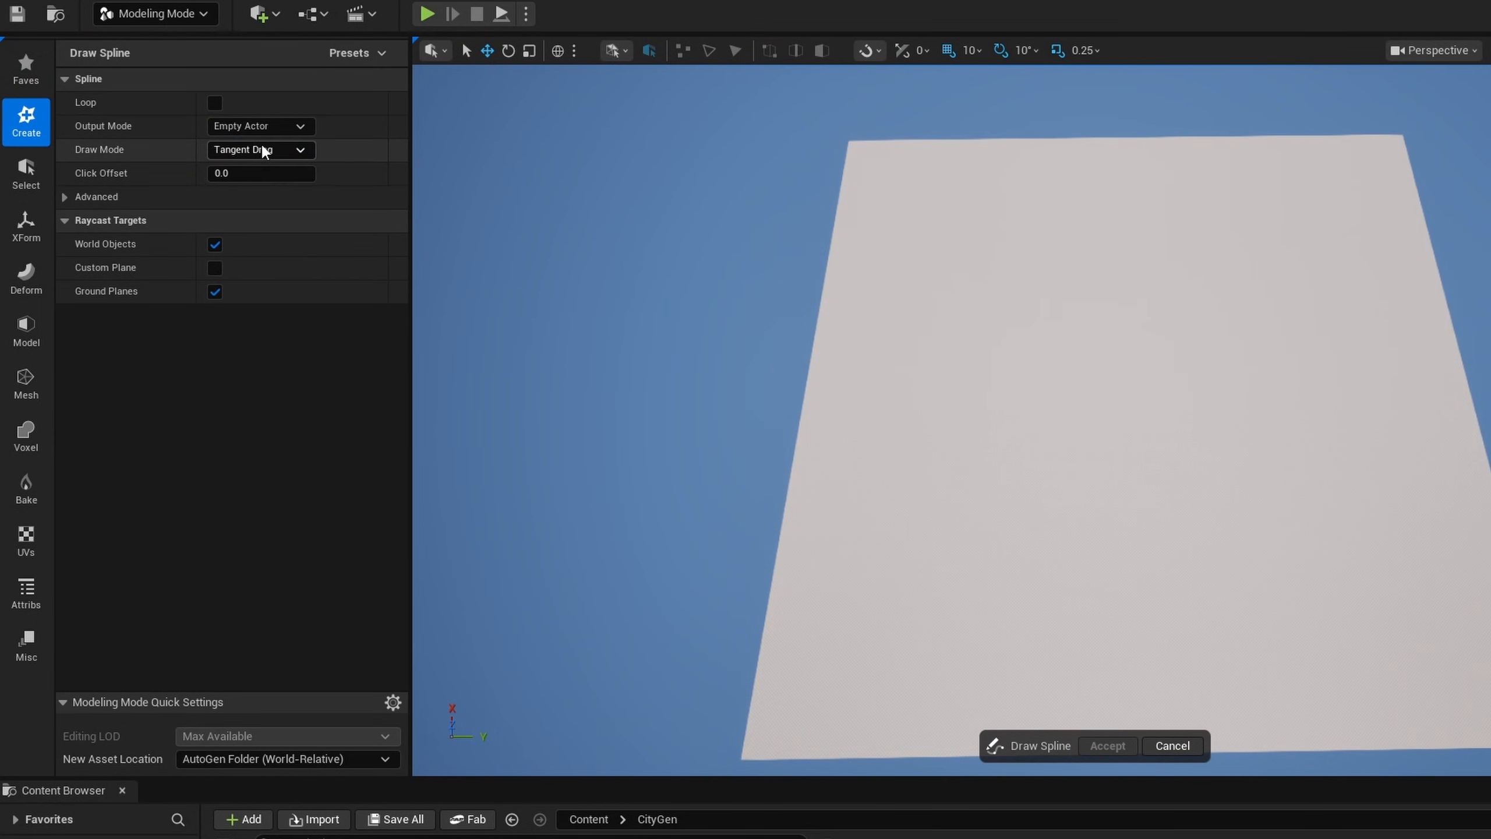
pyautogui.click(292, 151)
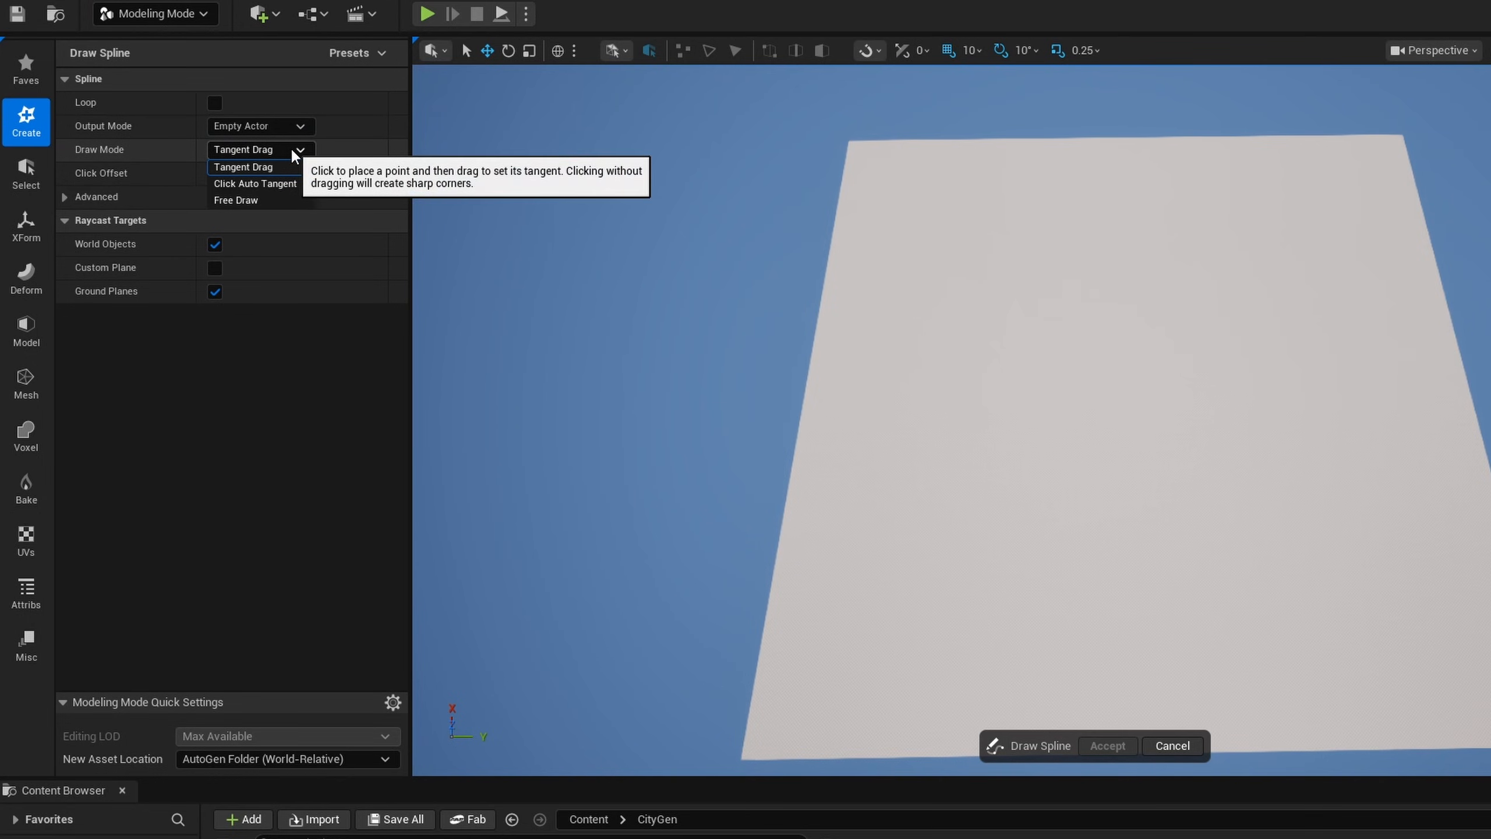
pyautogui.click(266, 199)
pyautogui.click(277, 174)
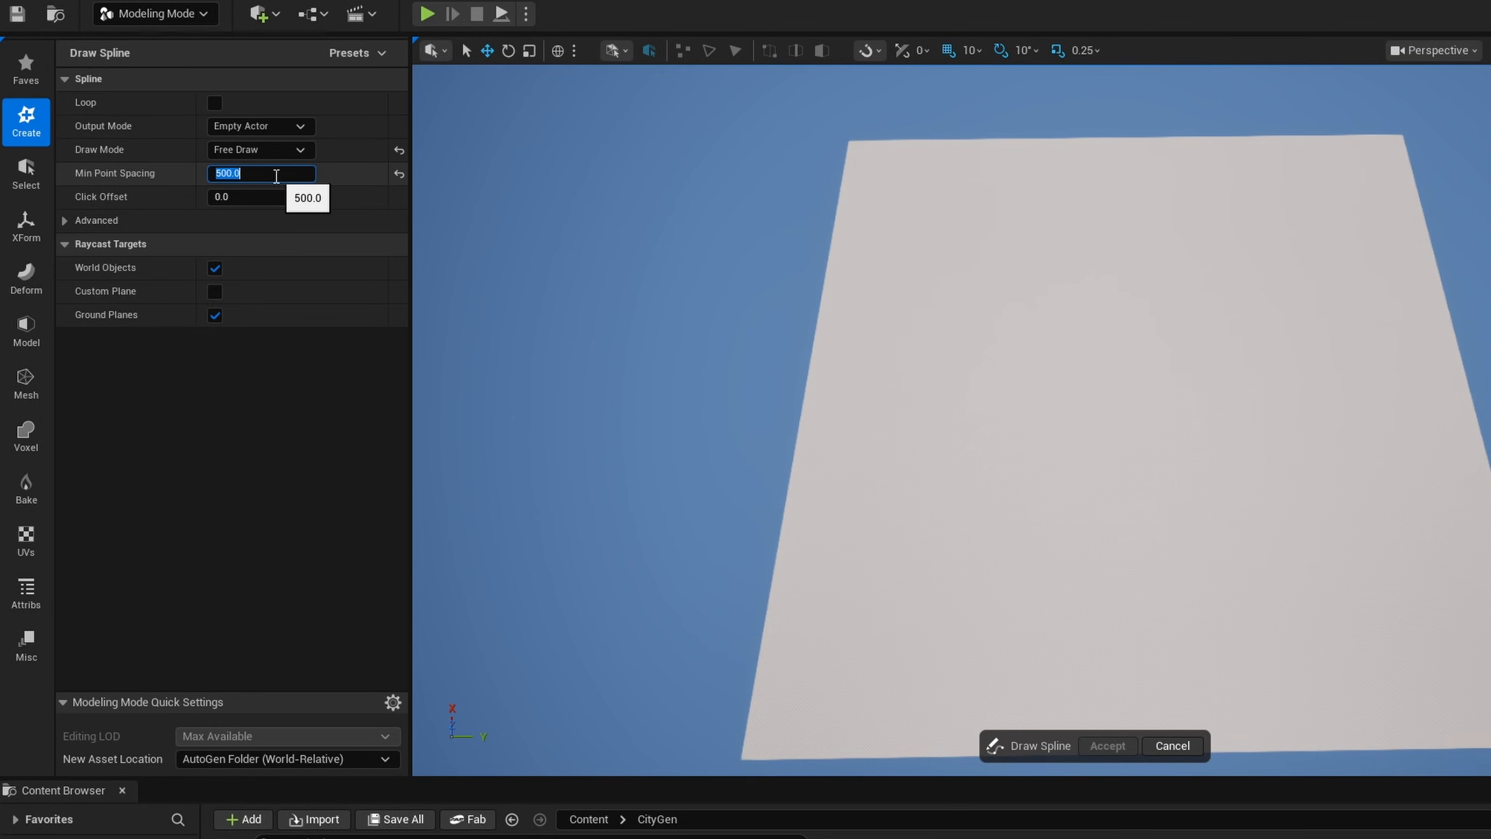
# - Draw a winding S-shaped trial spline down the ground plane with 500 point spacing
pyautogui.moveTo(1037, 236); pyautogui.dragTo(1049, 238, button='right')
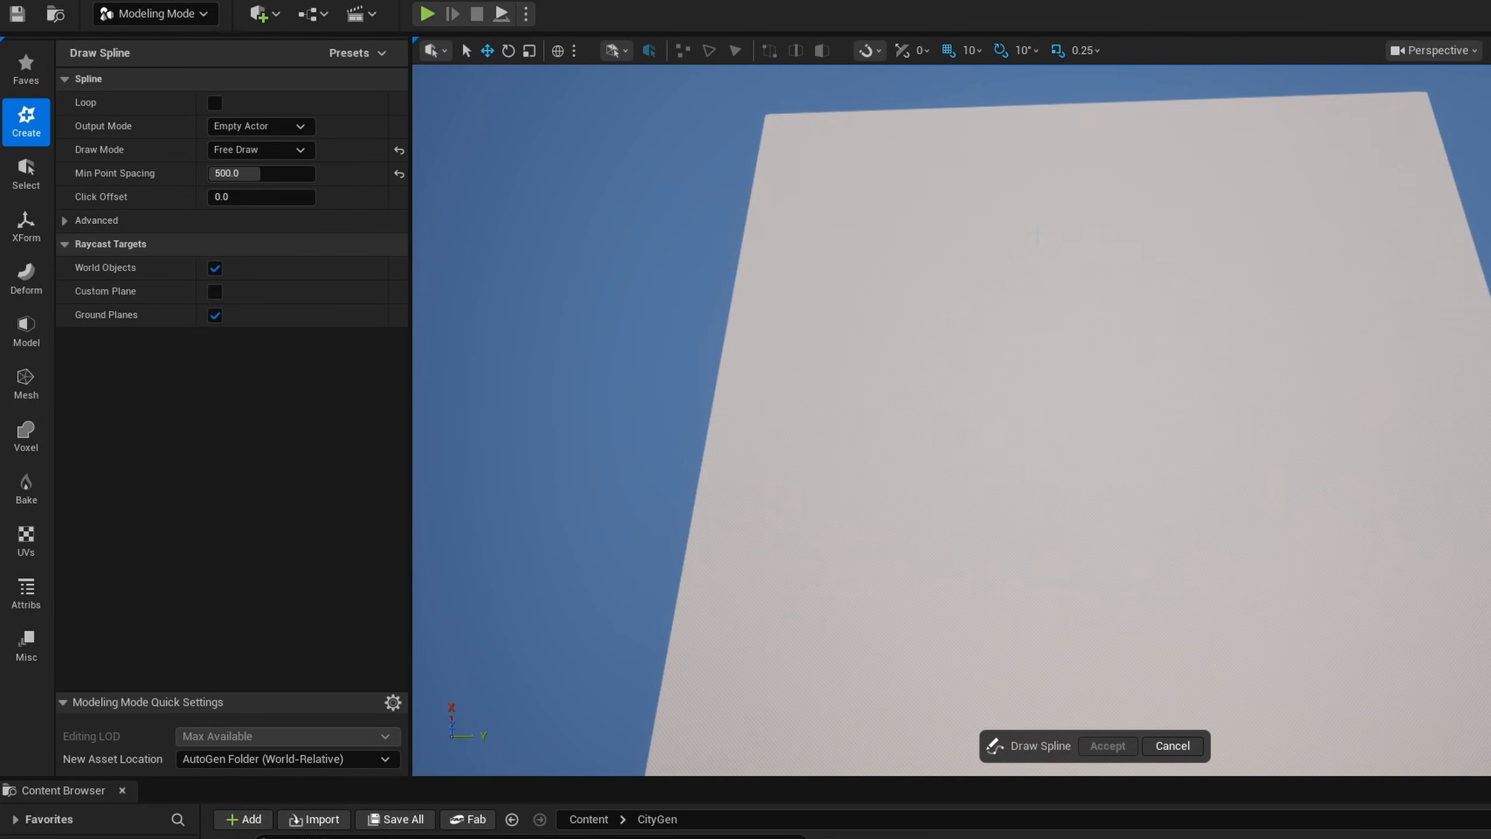
pyautogui.moveTo(1037, 235)
pyautogui.mouseDown()
pyautogui.moveTo(919, 184)
pyautogui.moveTo(906, 308)
pyautogui.moveTo(988, 457)
pyautogui.moveTo(840, 610)
pyautogui.mouseUp()
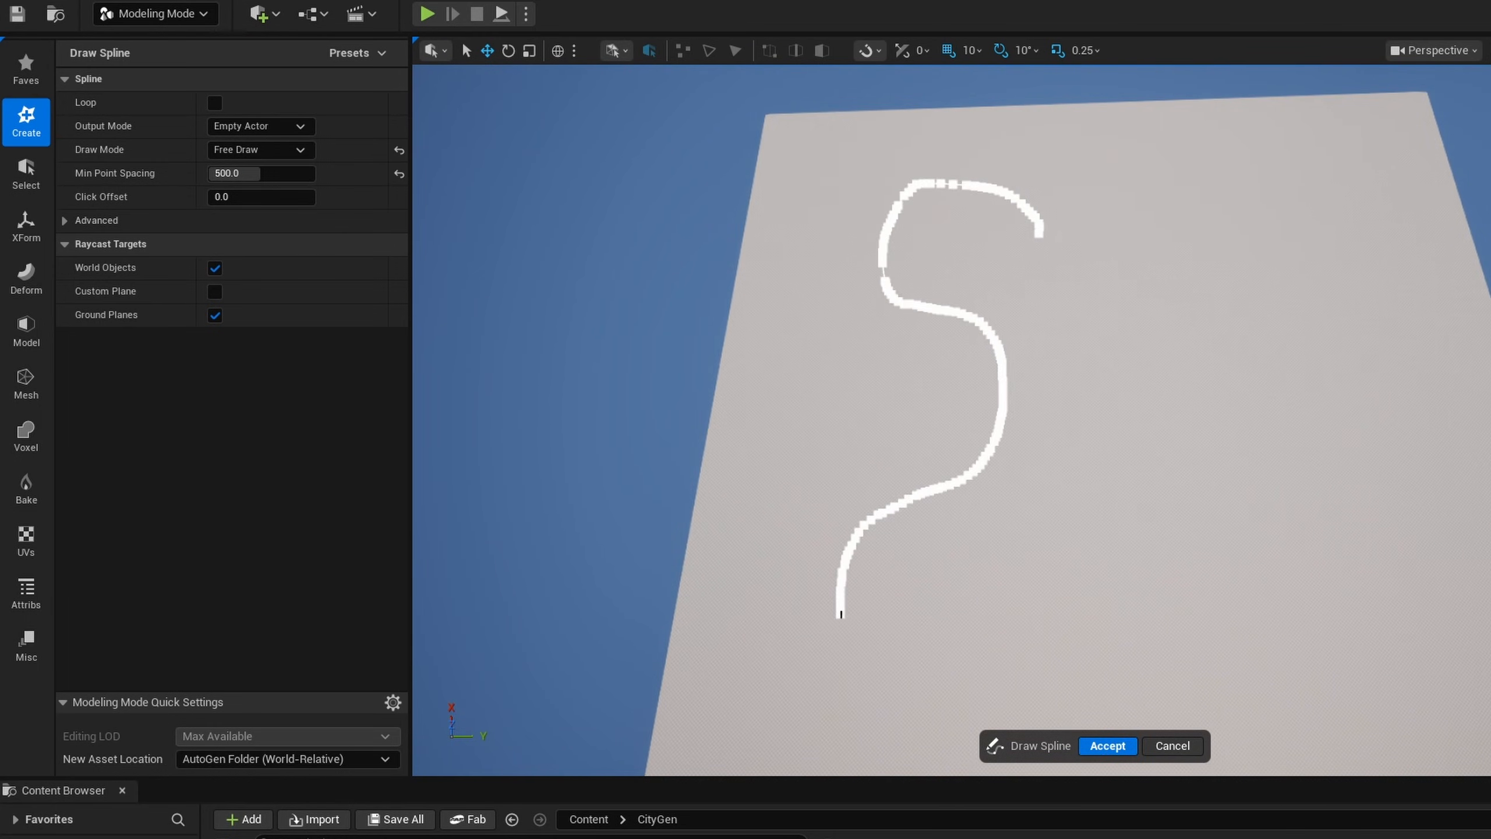
pyautogui.moveTo(1145, 552); pyautogui.dragTo(612, 269, button='right')
# - Set the spline's Min Point Spacing to 1000 and cancel the trial spline
pyautogui.click(238, 173)
pyautogui.write('1000')
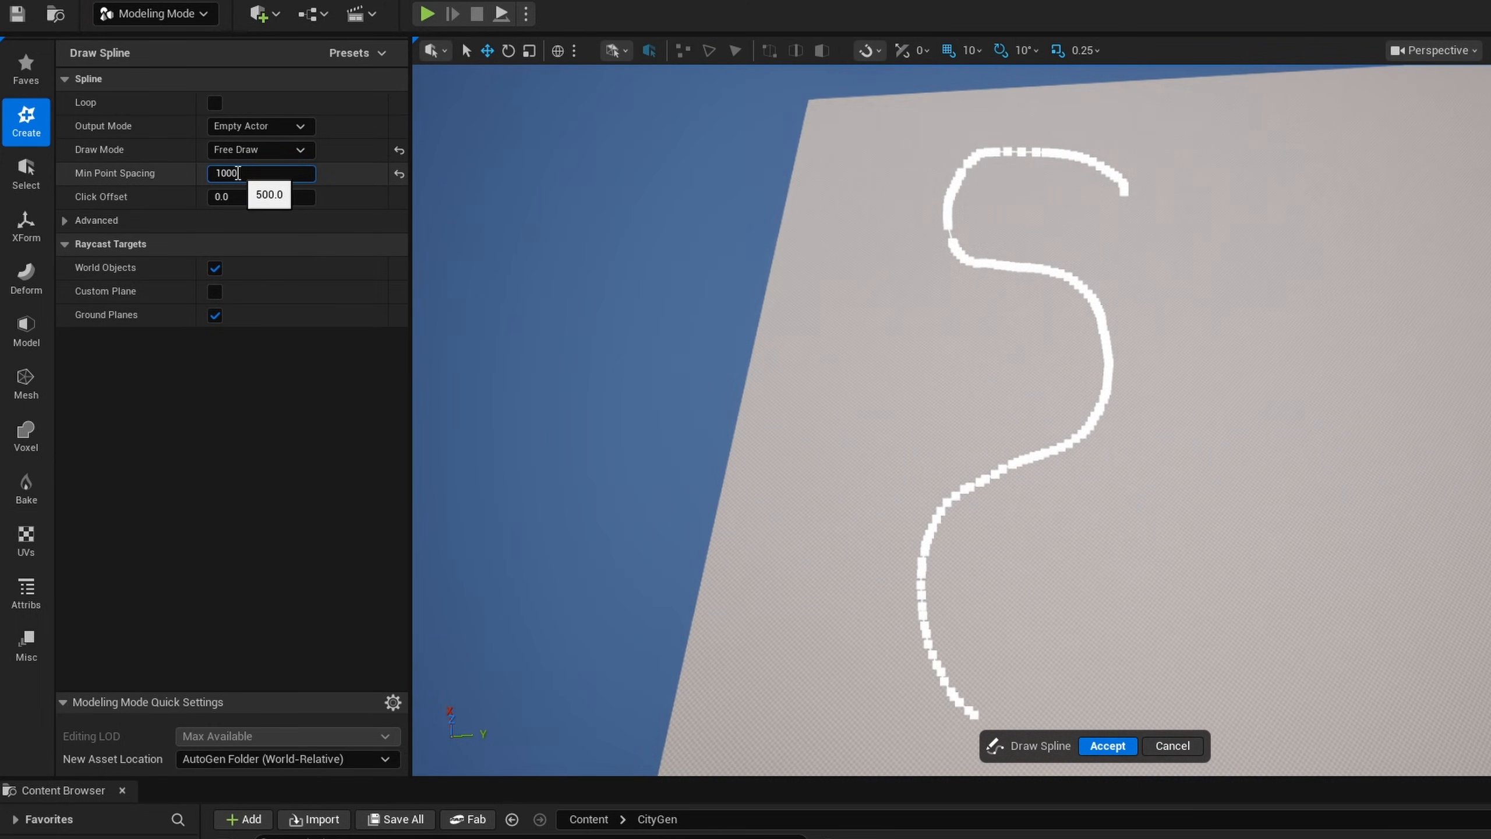
pyautogui.click(1172, 746)
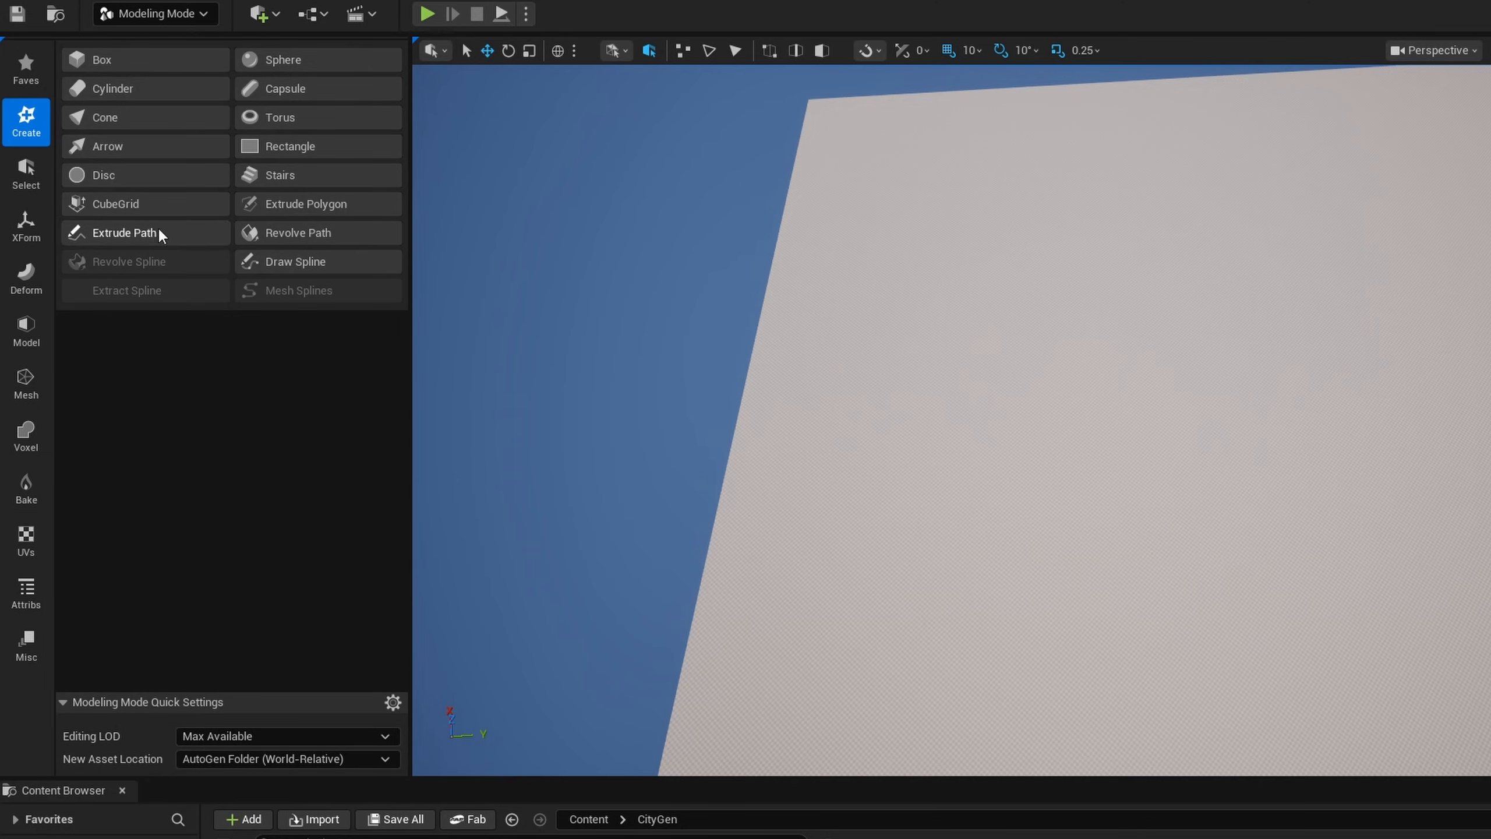
# - Free-draw a winding spline with 1000 point spacing across the ground plane and accept it
pyautogui.click(298, 259)
pyautogui.moveTo(960, 140); pyautogui.dragTo(960, 136, button='right')
pyautogui.press('d')
pyautogui.moveTo(1002, 140); pyautogui.dragTo(1313, 394)
pyautogui.moveTo(1295, 501); pyautogui.dragTo(1328, 440, button='right')
pyautogui.press('w')
pyautogui.click(1105, 750)
# - Free-draw a second, L-shaped spline that crosses the winding spline twice, and accept it
pyautogui.click(296, 263)
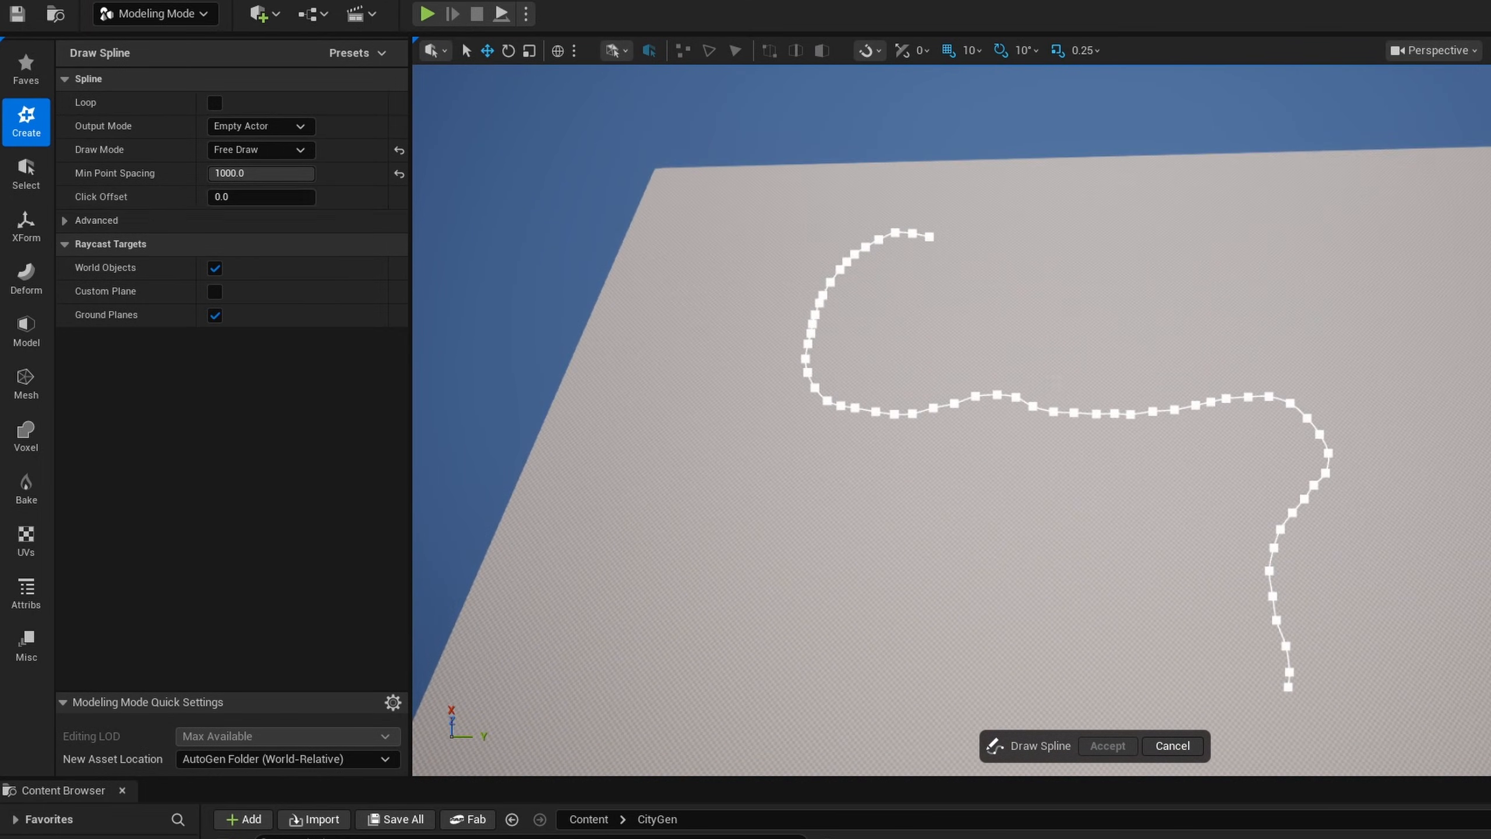
pyautogui.scroll(-2, 743, 303)
pyautogui.moveTo(981, 197); pyautogui.dragTo(998, 394)
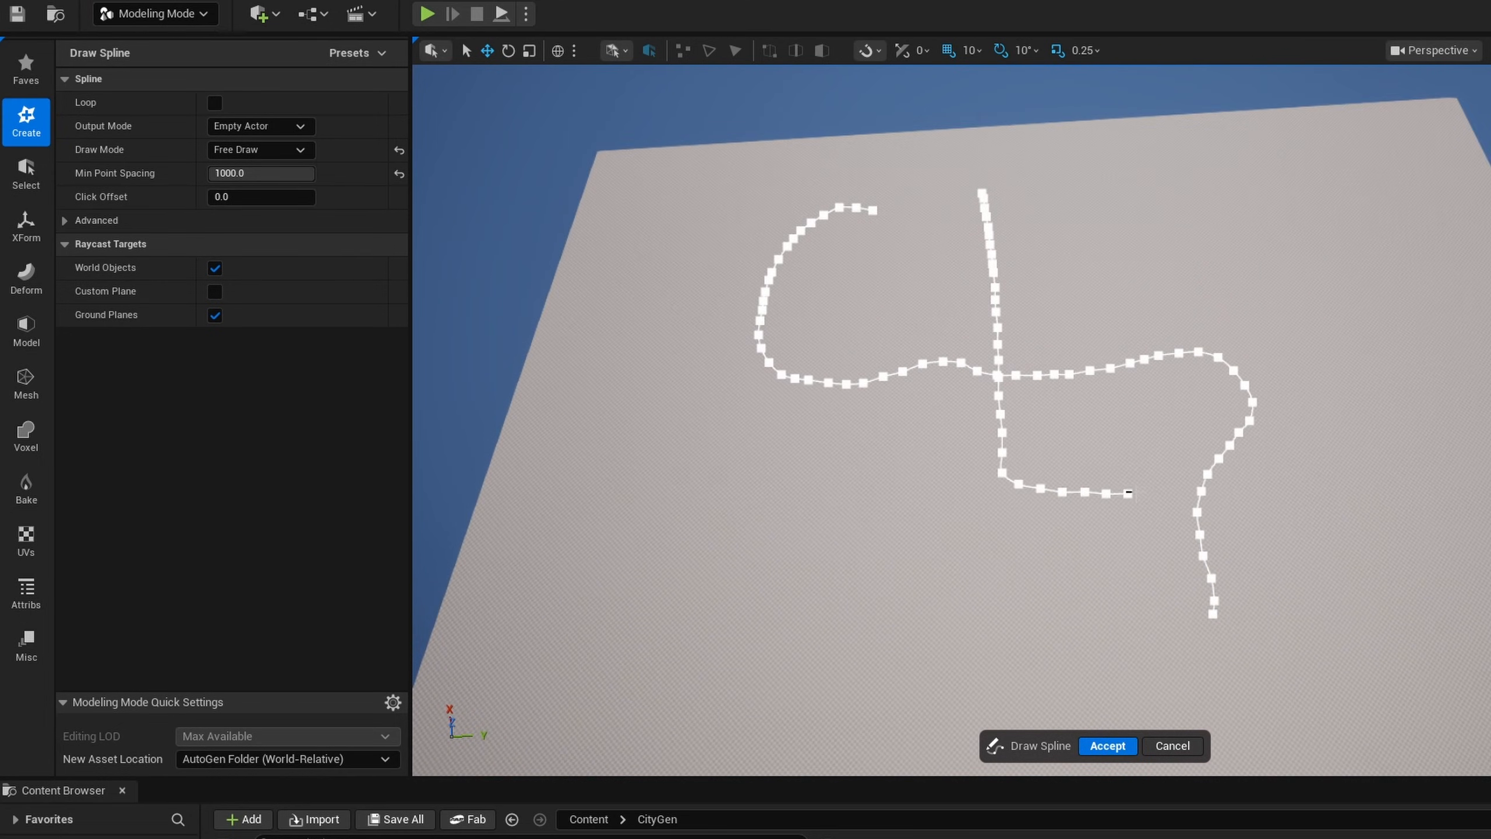
pyautogui.click(1124, 745)
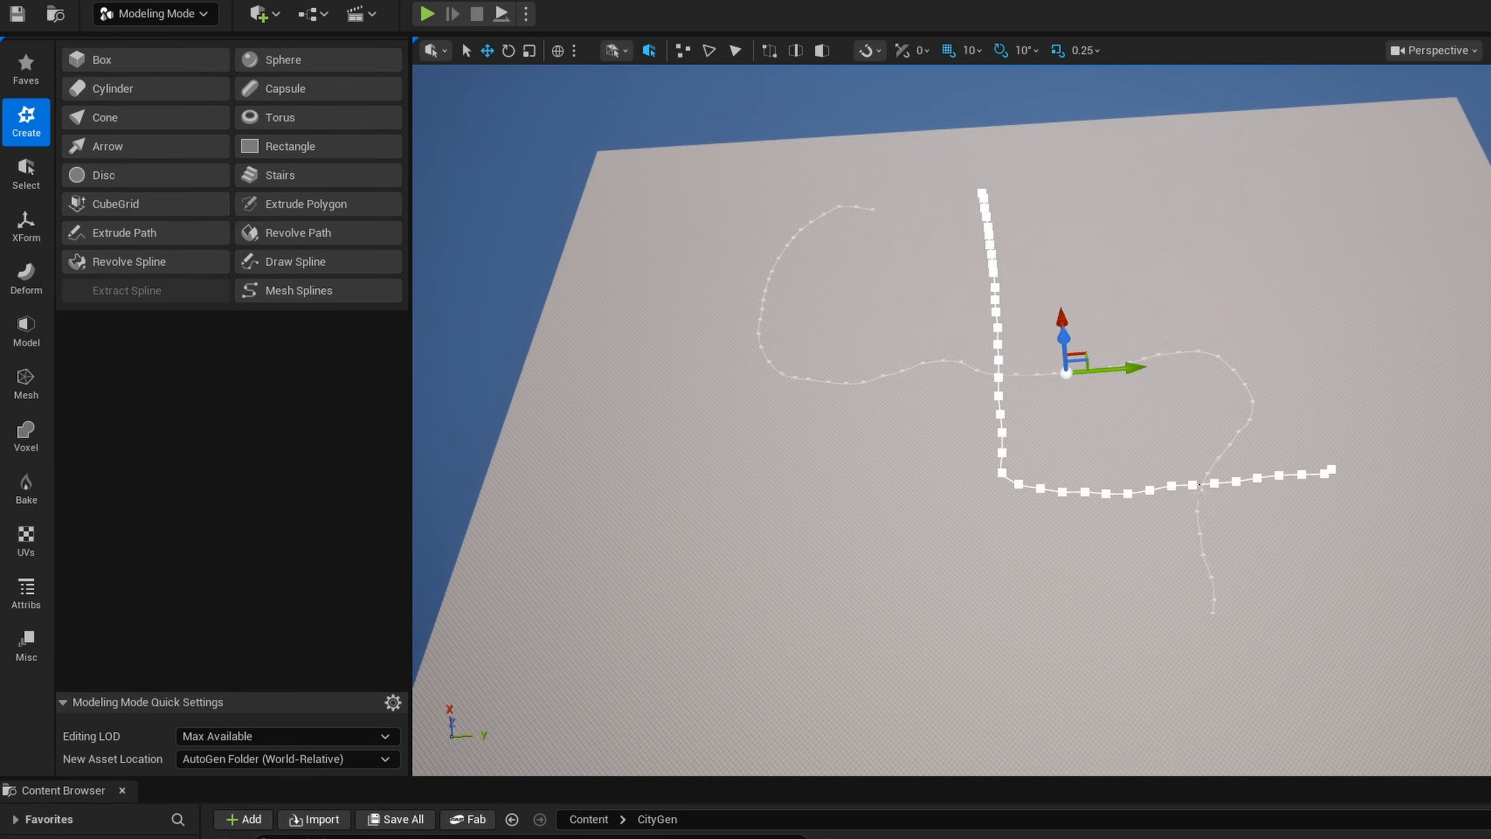
# - Free-draw a straight spline down from the winding spline's lower bend and a crosswise spline through it to the winding spline's end, accepting each
pyautogui.click(288, 262)
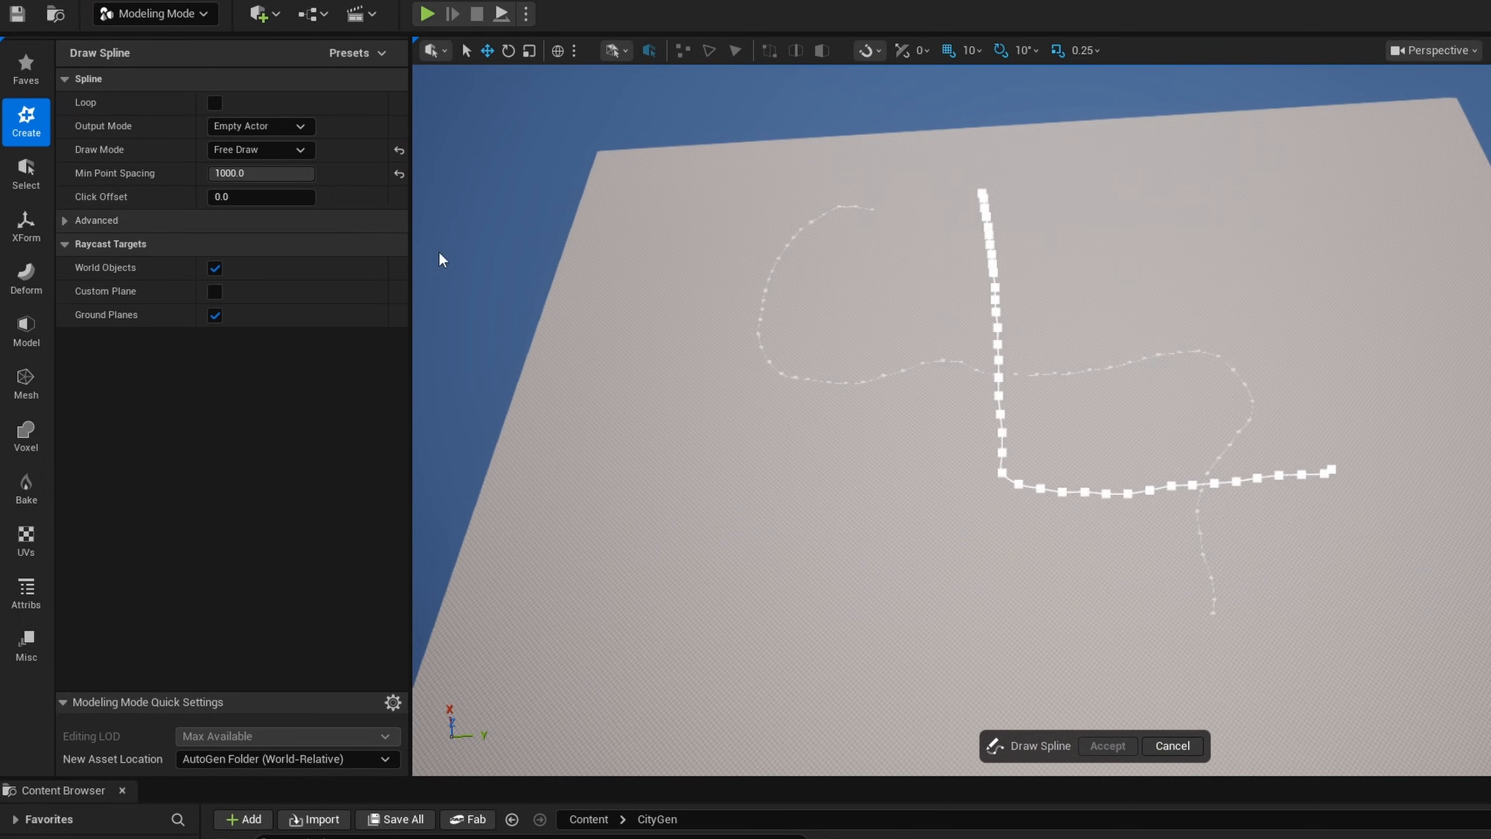
pyautogui.moveTo(822, 379); pyautogui.dragTo(822, 418)
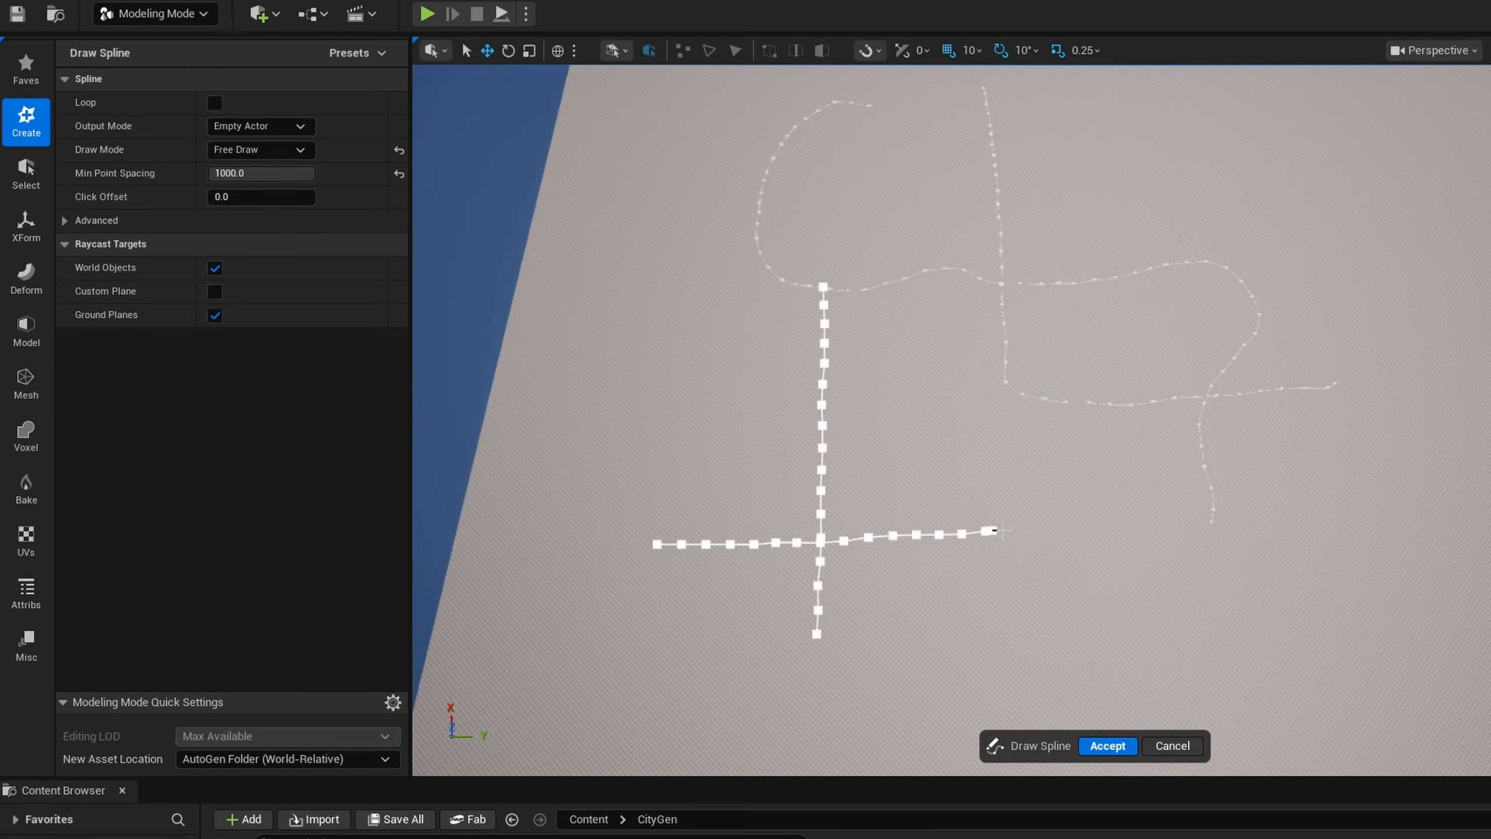
pyautogui.moveTo(986, 531); pyautogui.dragTo(1244, 525)
pyautogui.moveTo(1356, 518); pyautogui.dragTo(1368, 520)
pyautogui.press('Return')
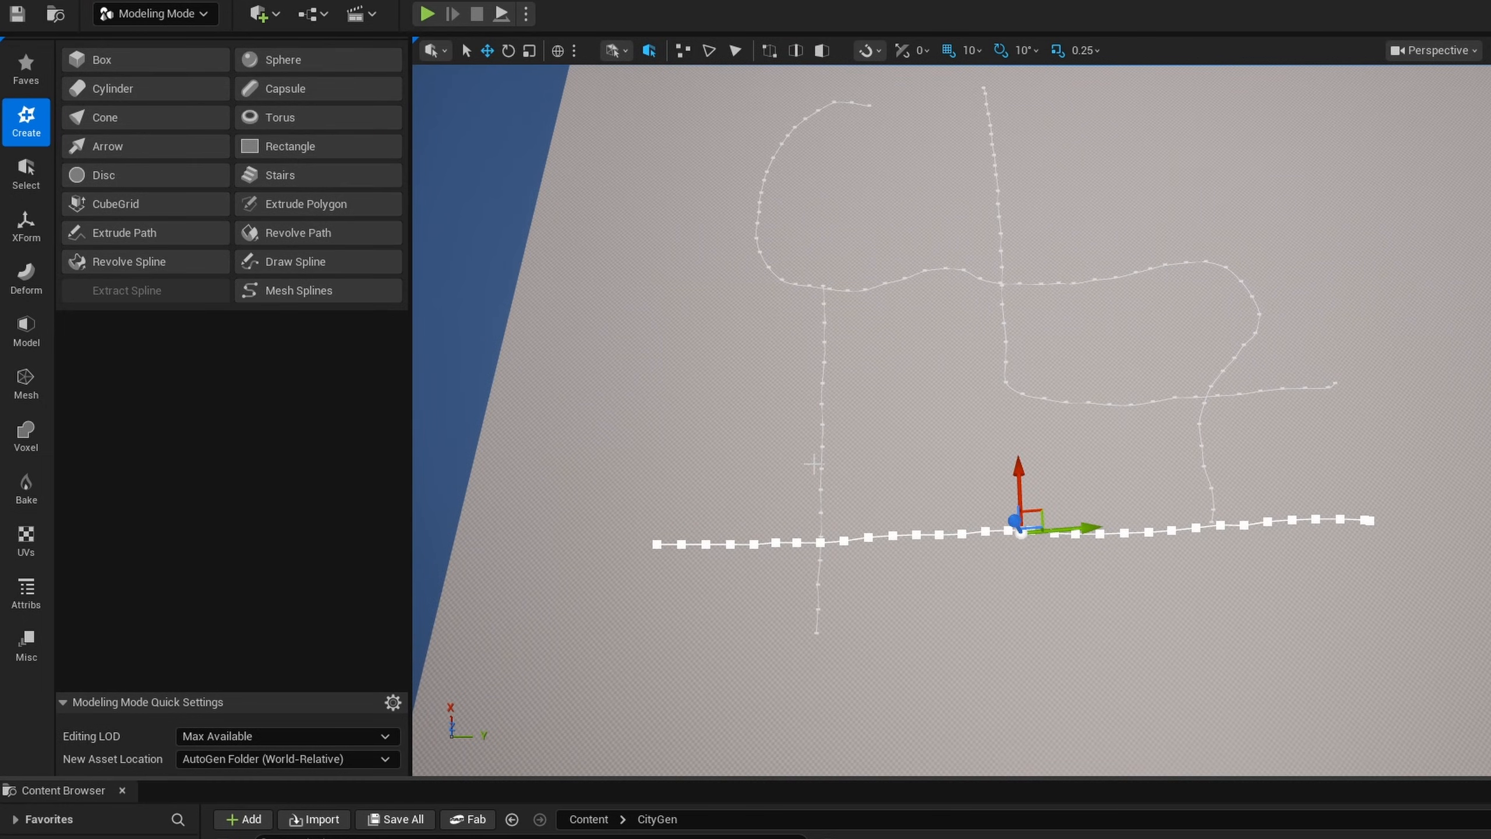
# - Set the spline Draw Mode to Click Auto Tangent, place a long two-point straight spline across the upper part of the layout and accept it
pyautogui.moveTo(798, 485); pyautogui.dragTo(871, 322, button='right')
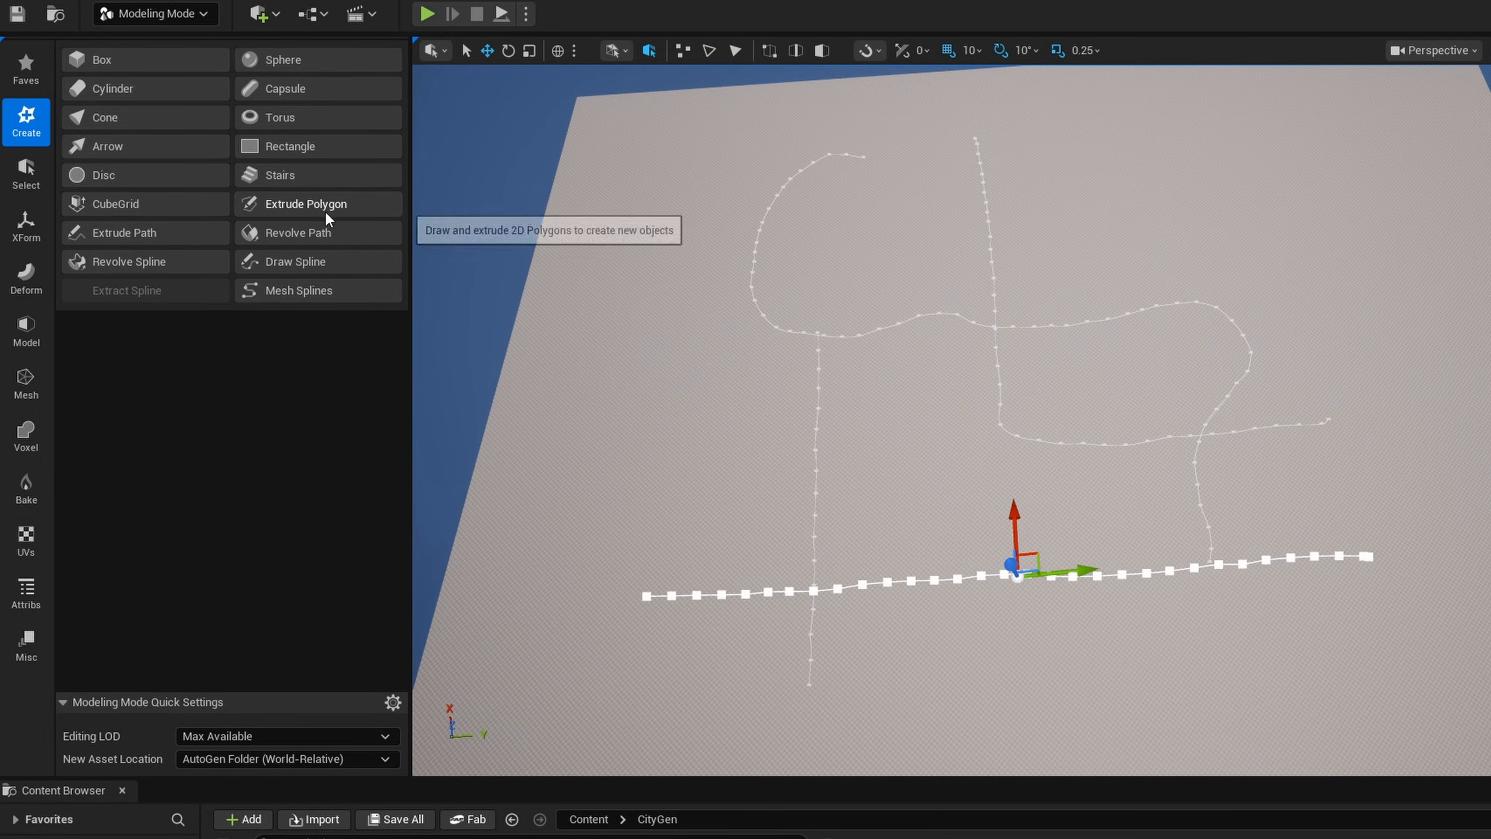
pyautogui.click(311, 263)
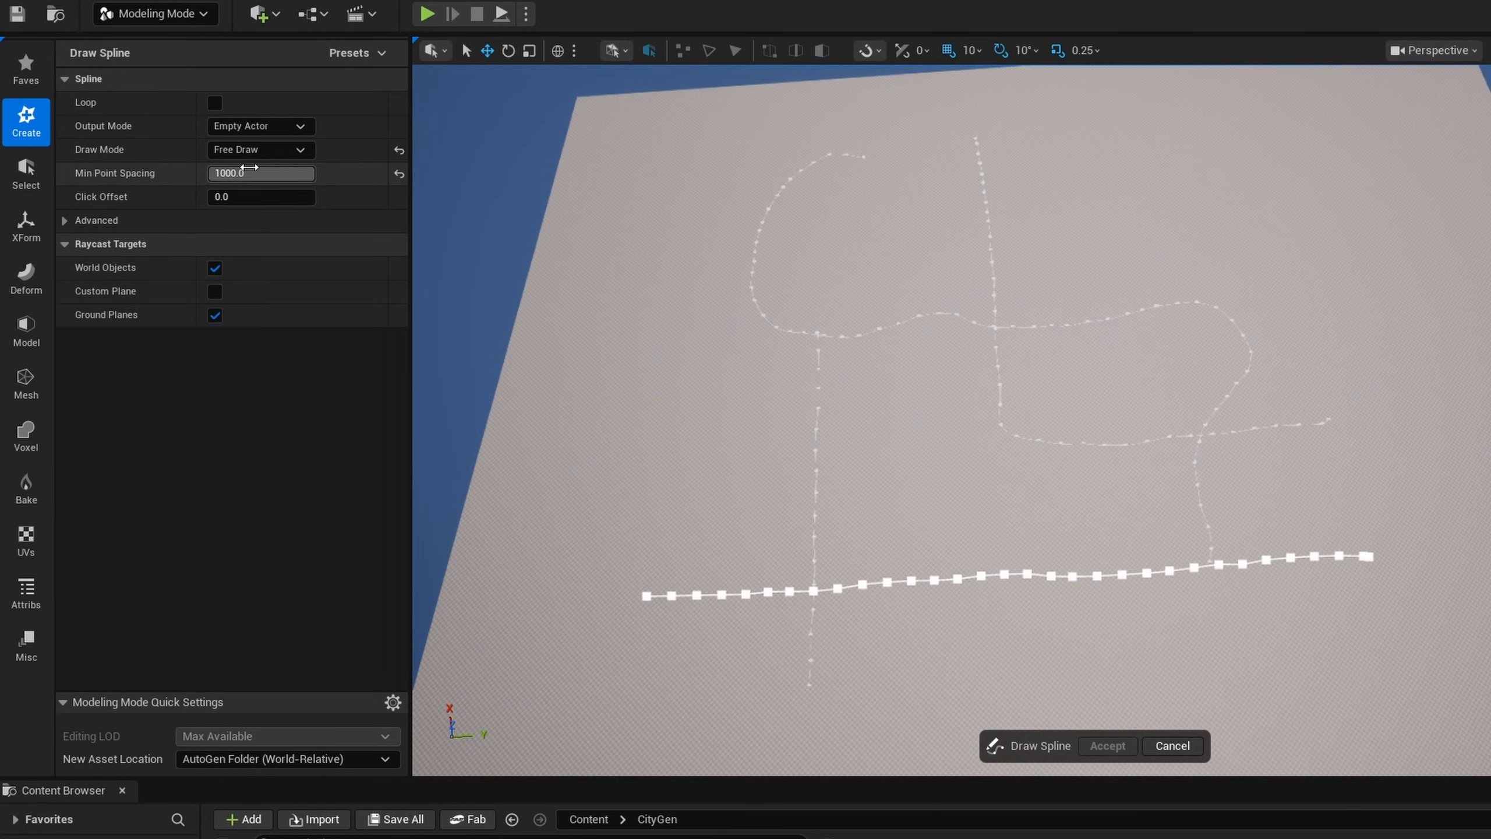
pyautogui.click(257, 149)
pyautogui.click(284, 185)
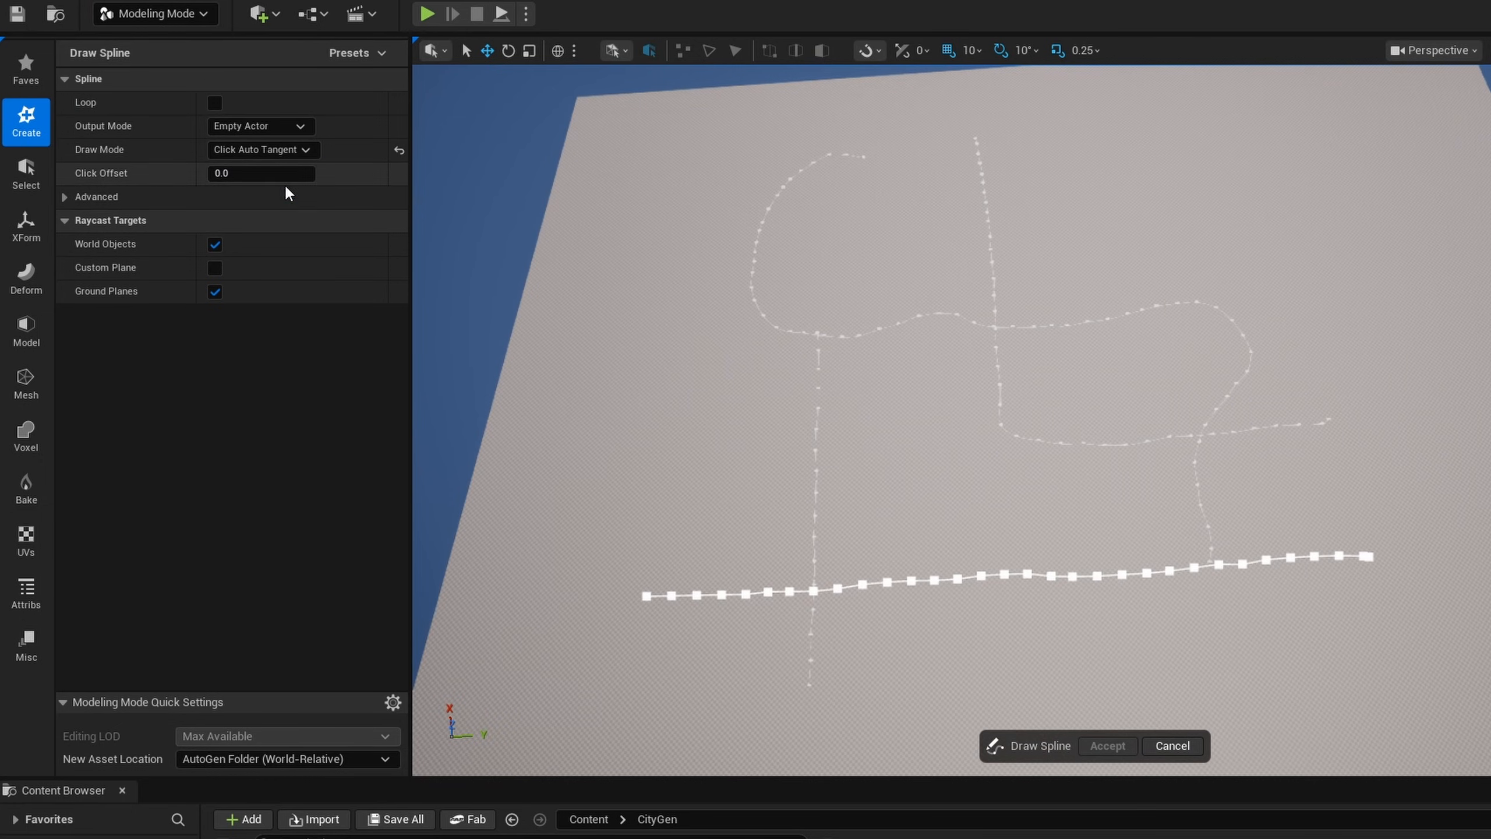
pyautogui.press('w')
pyautogui.press('d')
pyautogui.moveTo(666, 379); pyautogui.dragTo(631, 387, button='right')
pyautogui.press('a')
pyautogui.press('s')
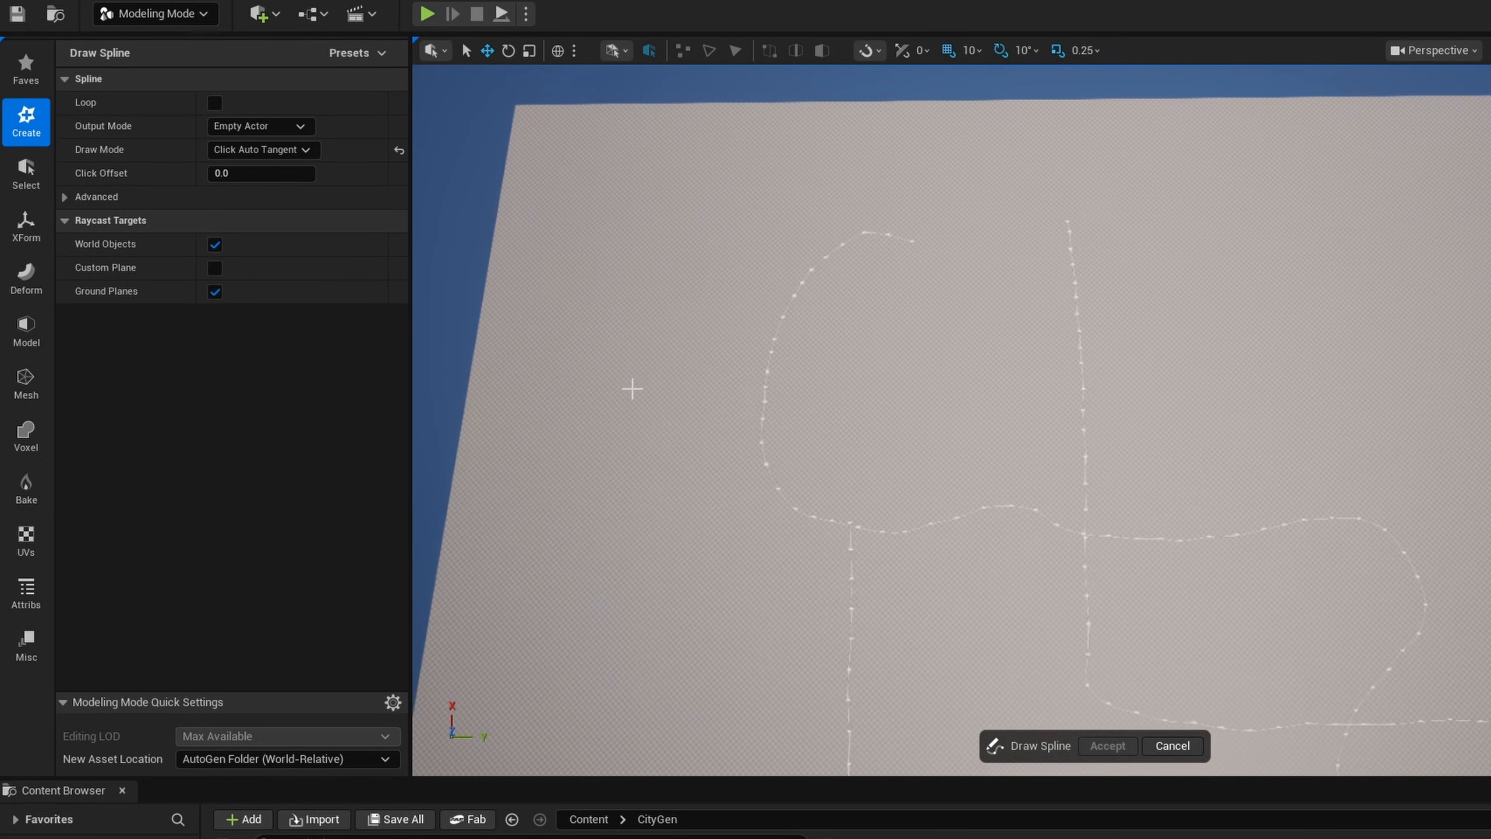
pyautogui.click(1490, 352)
pyautogui.press('Return')
# - Place a two-point straight spline crossing the far end of the long straight one, plus a short one branching off it, and accept both
pyautogui.moveTo(1468, 352); pyautogui.dragTo(1489, 353, button='right')
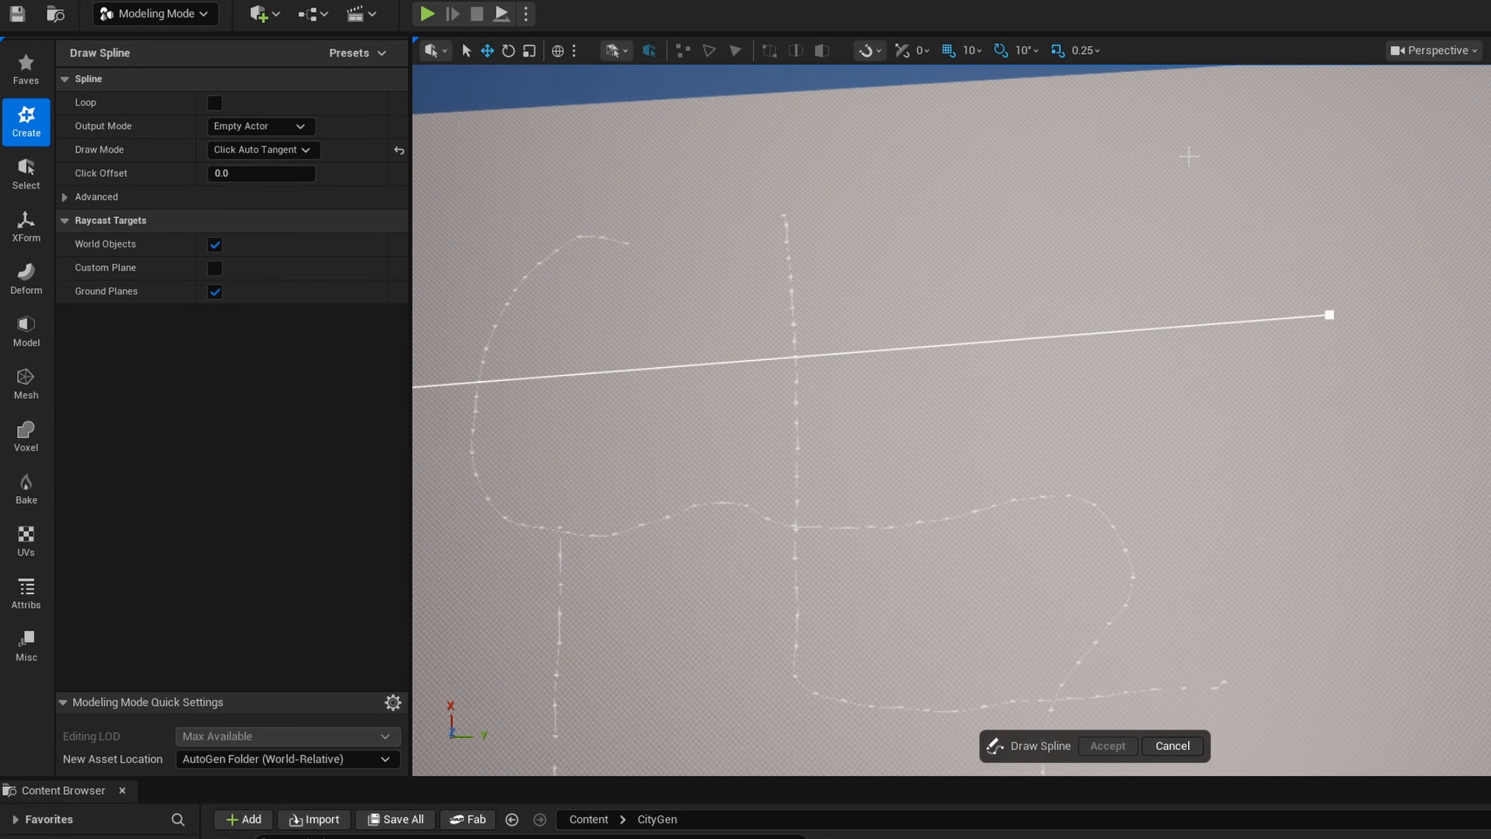
pyautogui.click(1189, 156)
pyautogui.click(1235, 599)
pyautogui.press('Return')
pyautogui.moveTo(1235, 599); pyautogui.dragTo(1115, 599, button='right')
pyautogui.press('w')
pyautogui.moveTo(824, 229); pyautogui.dragTo(880, 230, button='right')
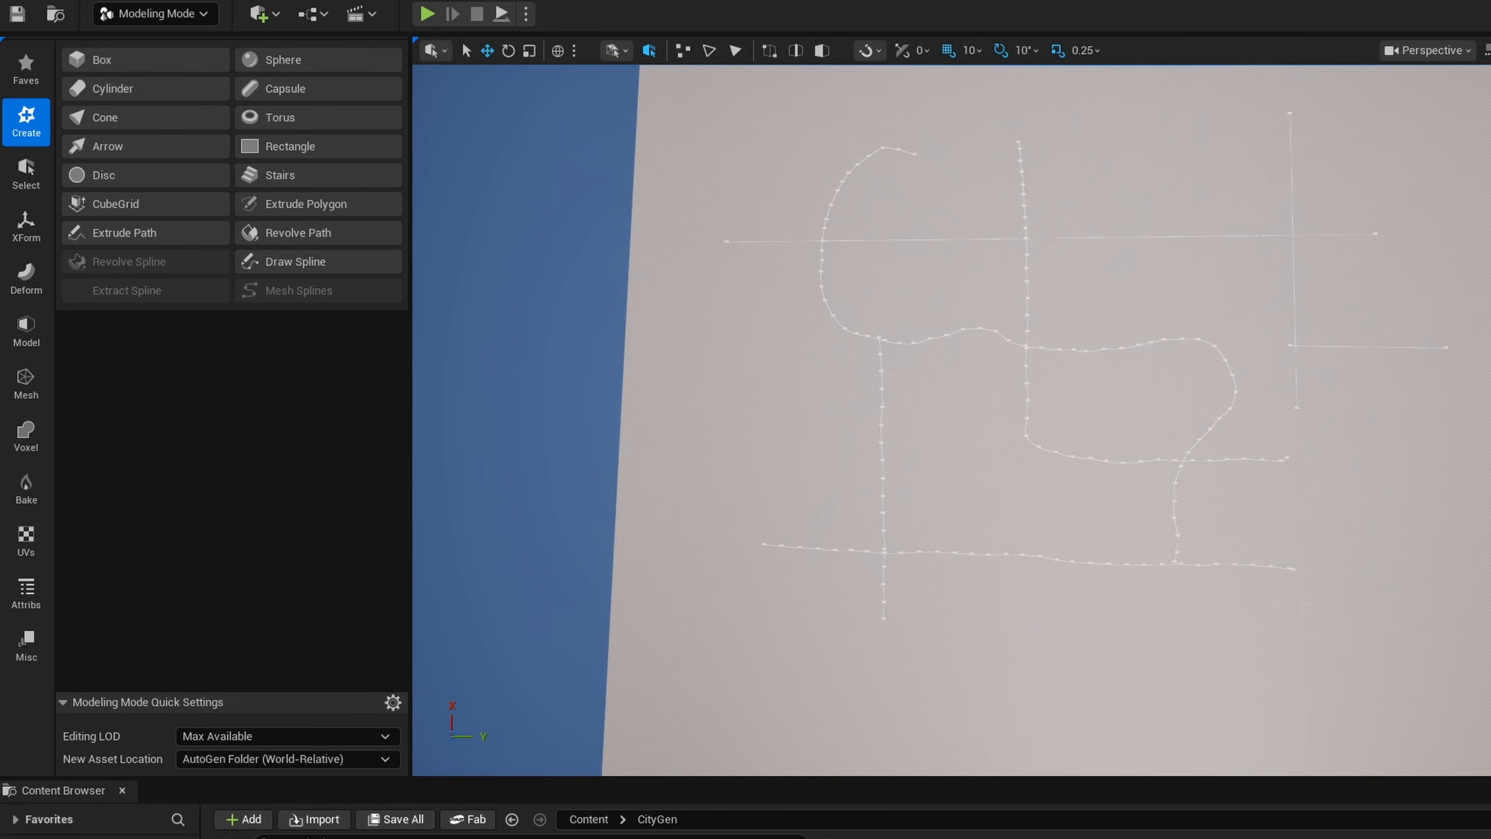
pyautogui.moveTo(1116, 587); pyautogui.dragTo(1115, 549, button='right')
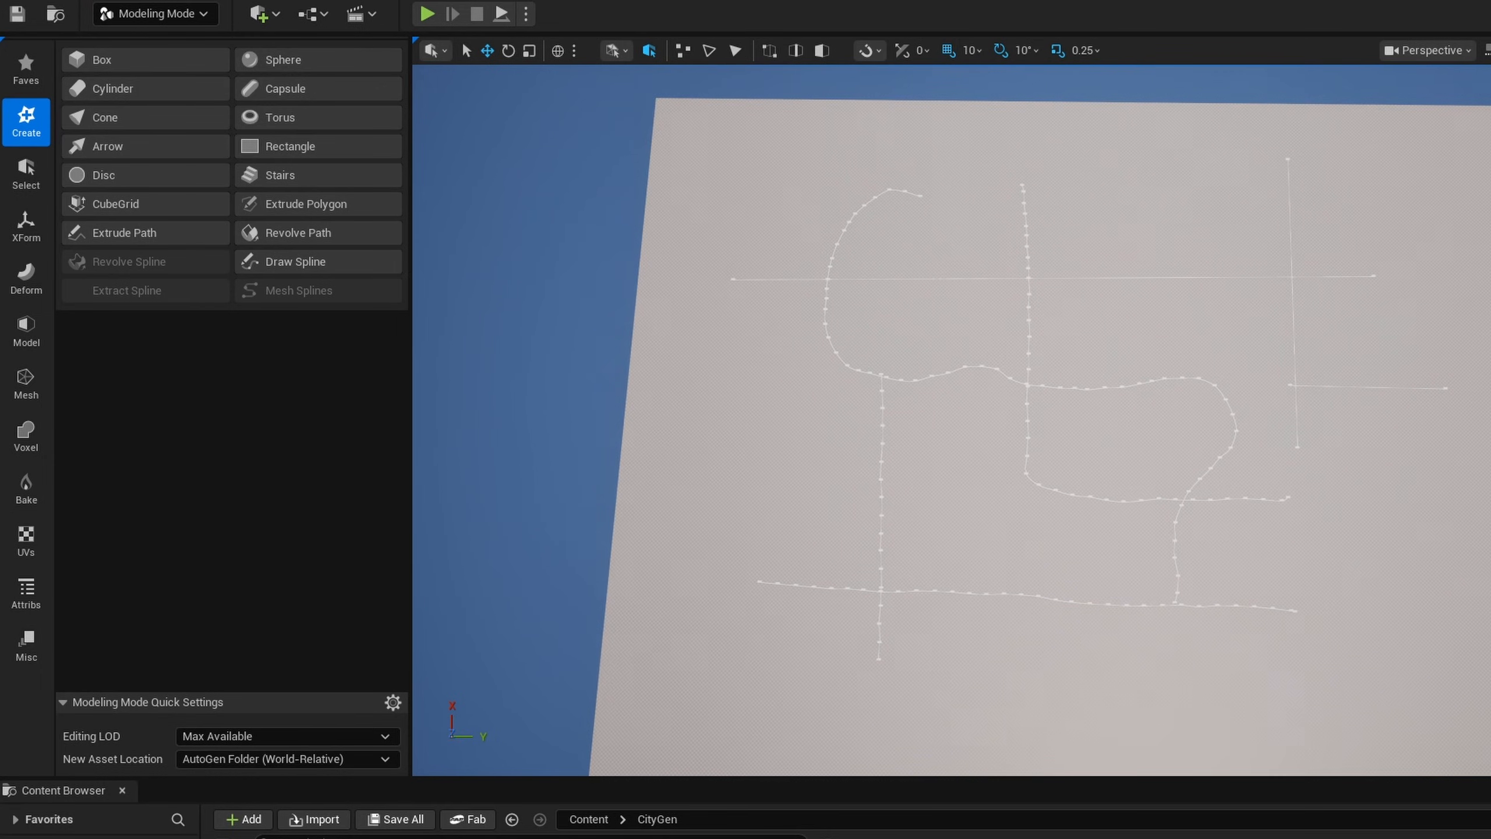
pyautogui.press('w')
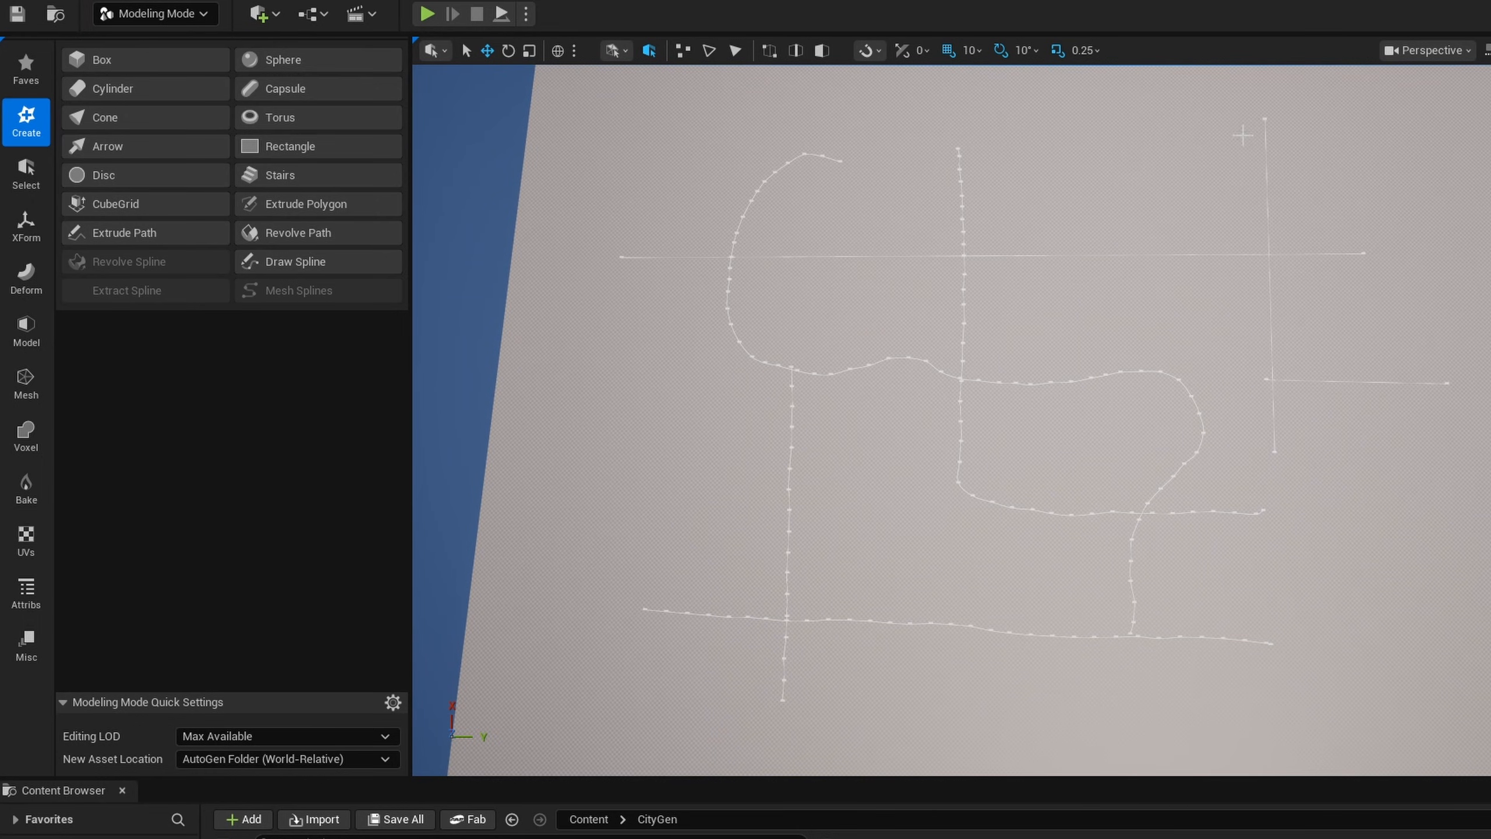
pyautogui.moveTo(781, 613); pyautogui.dragTo(814, 630, button='right')
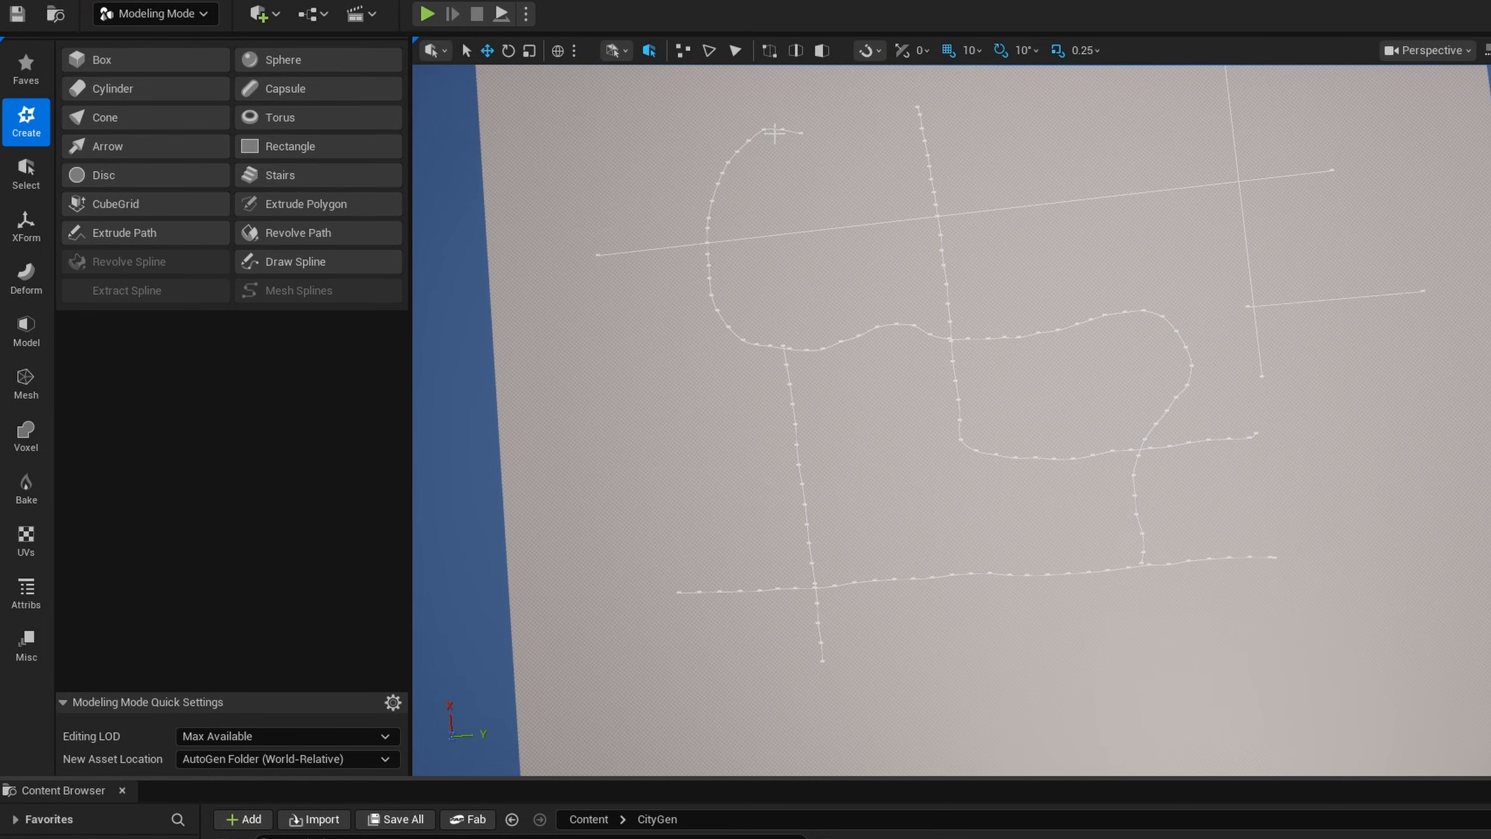
# - Select all seven spline actors and add the actor tag Road to them
pyautogui.scroll(-5, 1419, 420)
pyautogui.moveTo(1418, 420); pyautogui.dragTo(1432, 412, button='right')
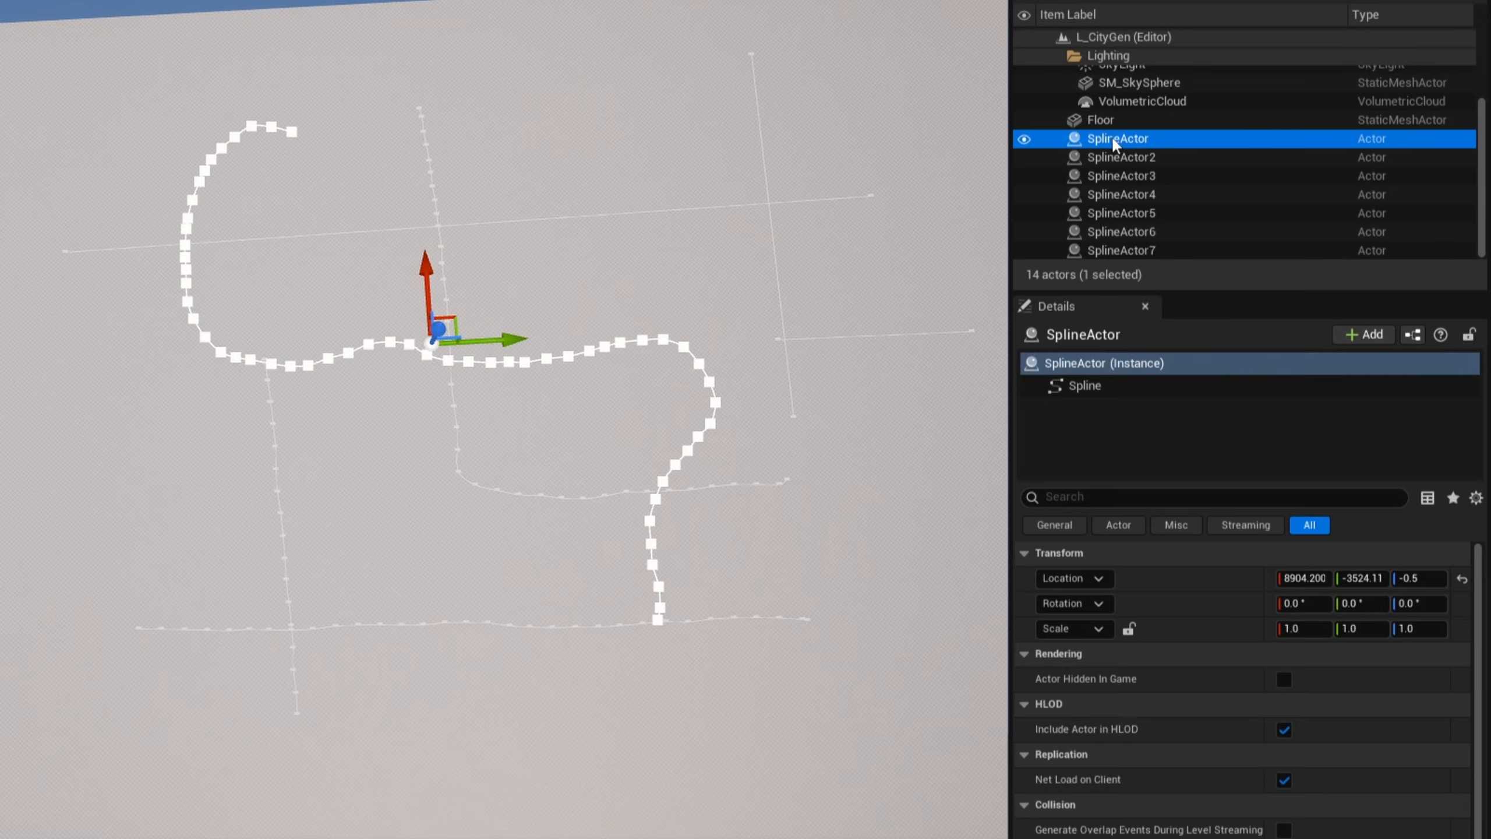
pyautogui.keyDown('shift'); pyautogui.click(1136, 251); pyautogui.keyUp('shift')
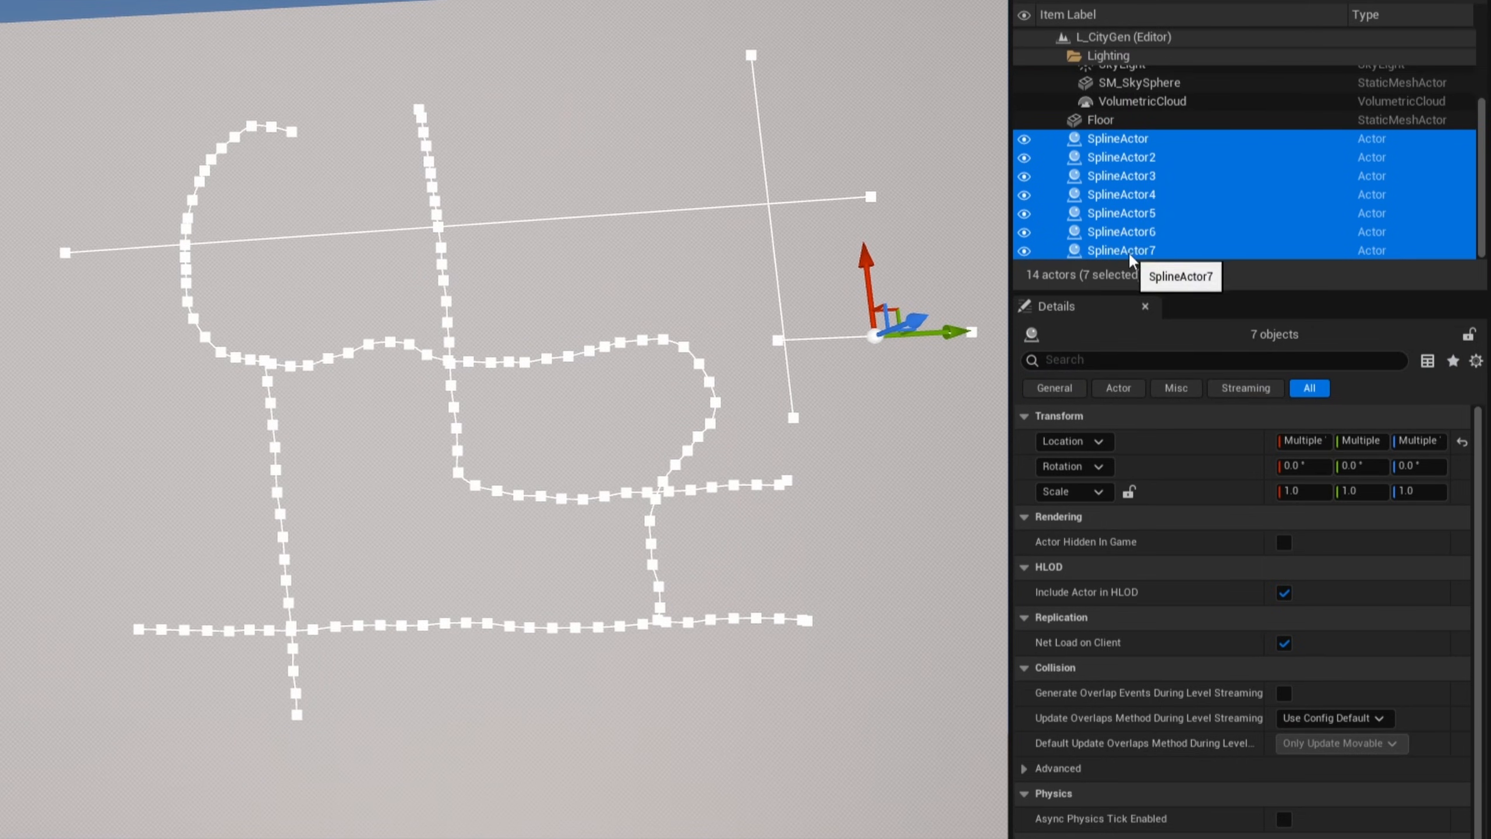
pyautogui.click(1093, 358)
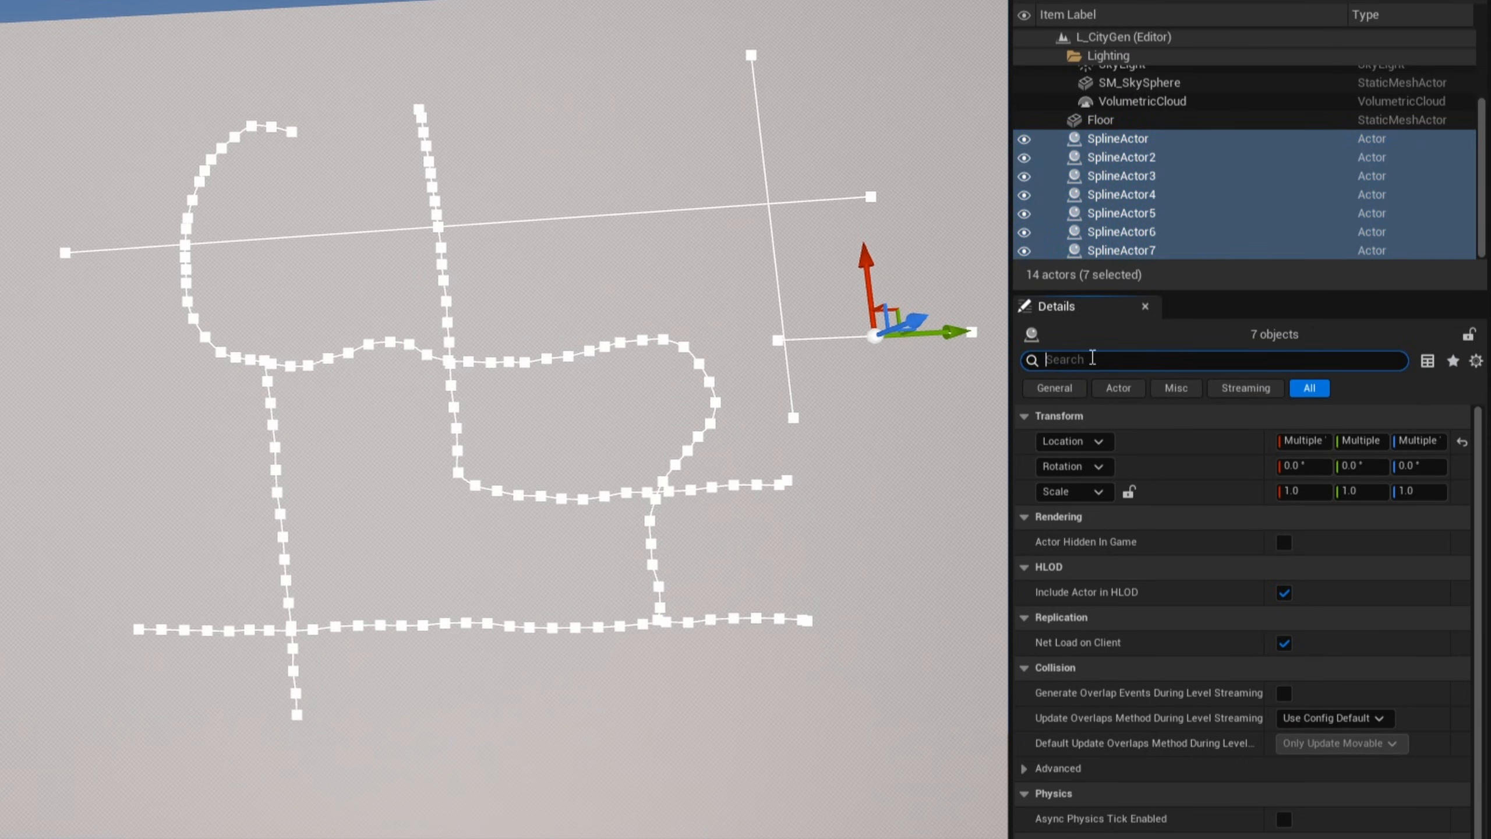
pyautogui.write('tag')
pyautogui.click(1160, 470)
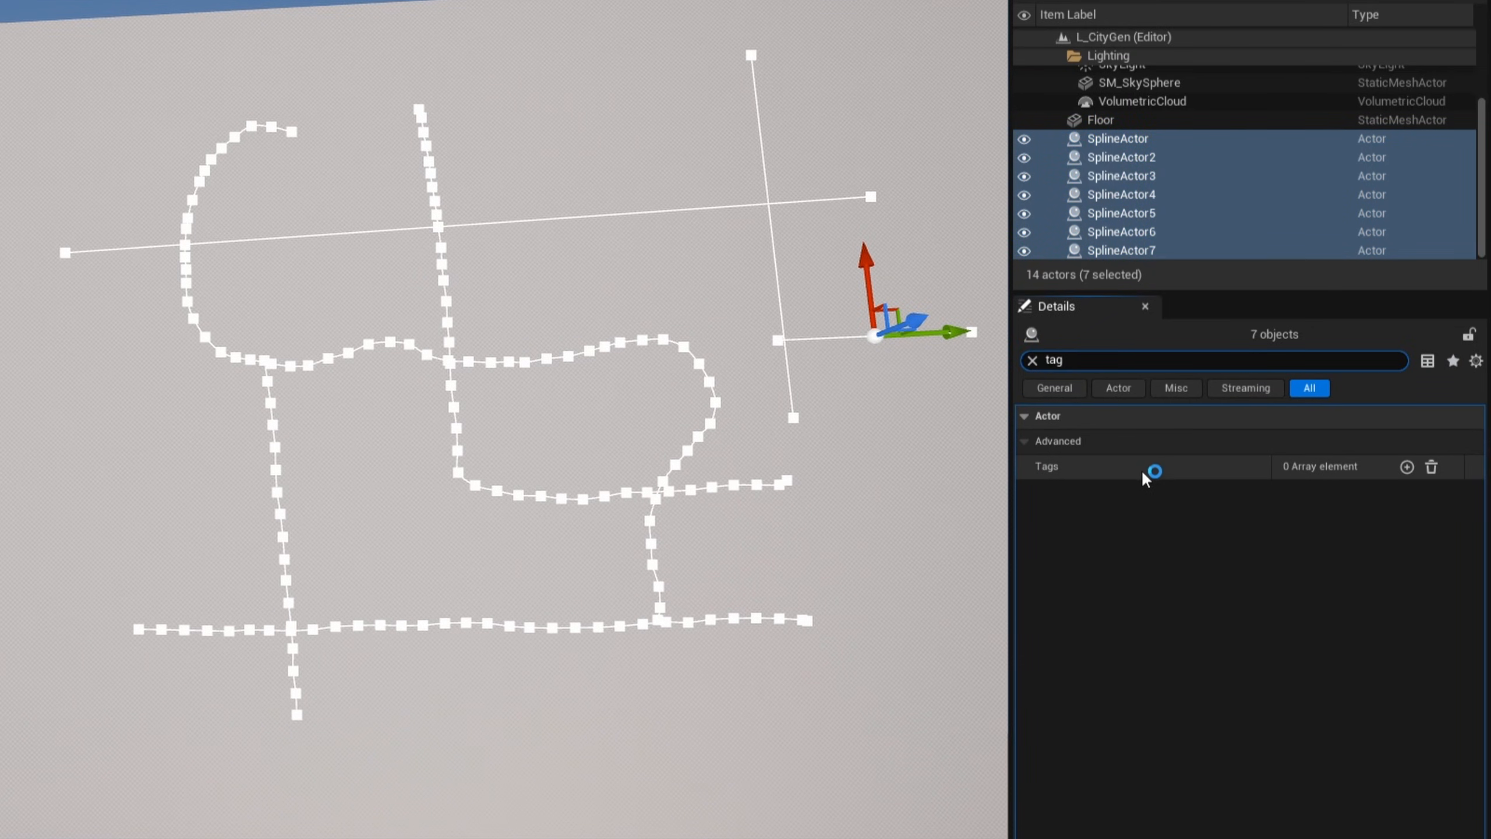
pyautogui.click(1408, 467)
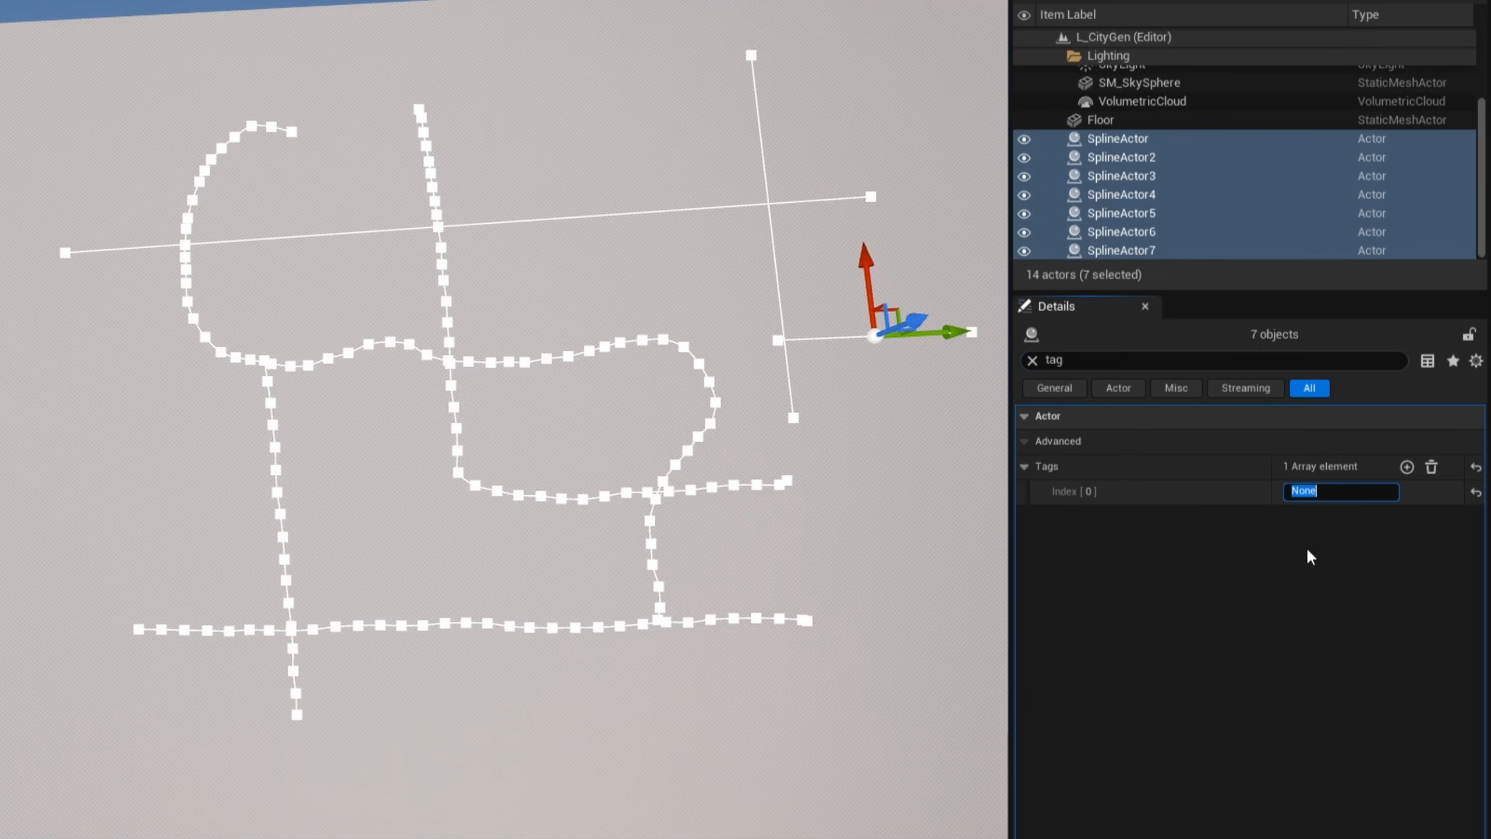
pyautogui.click(1032, 361)
# - Move the selected spline actors into a new outliner folder named RoadSplines
pyautogui.rightClick(1116, 215)
pyautogui.moveTo(1165, 822)
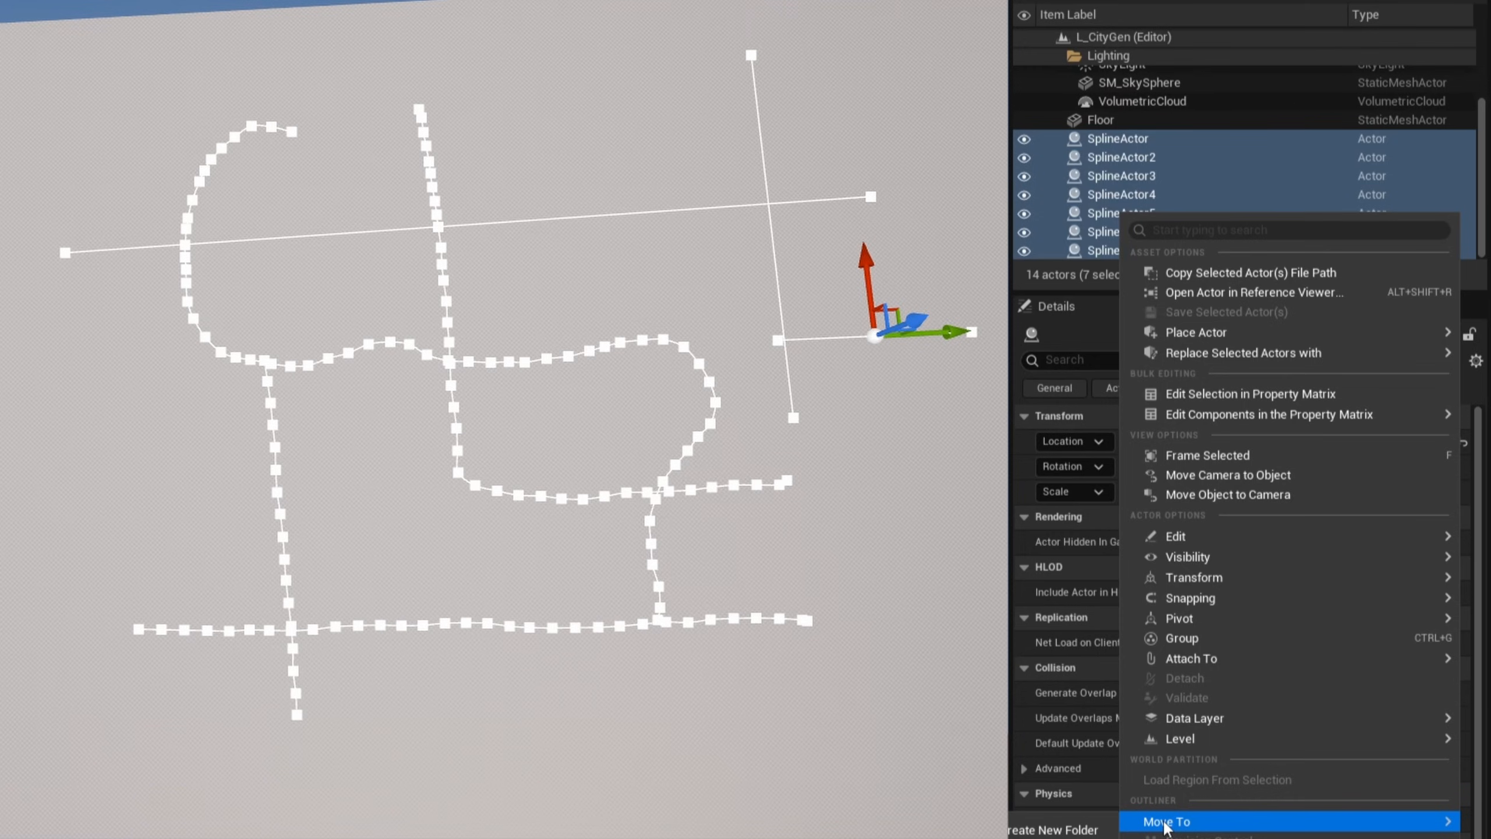
pyautogui.click(1057, 829)
pyautogui.write('RoadSplines')
pyautogui.press('Return')
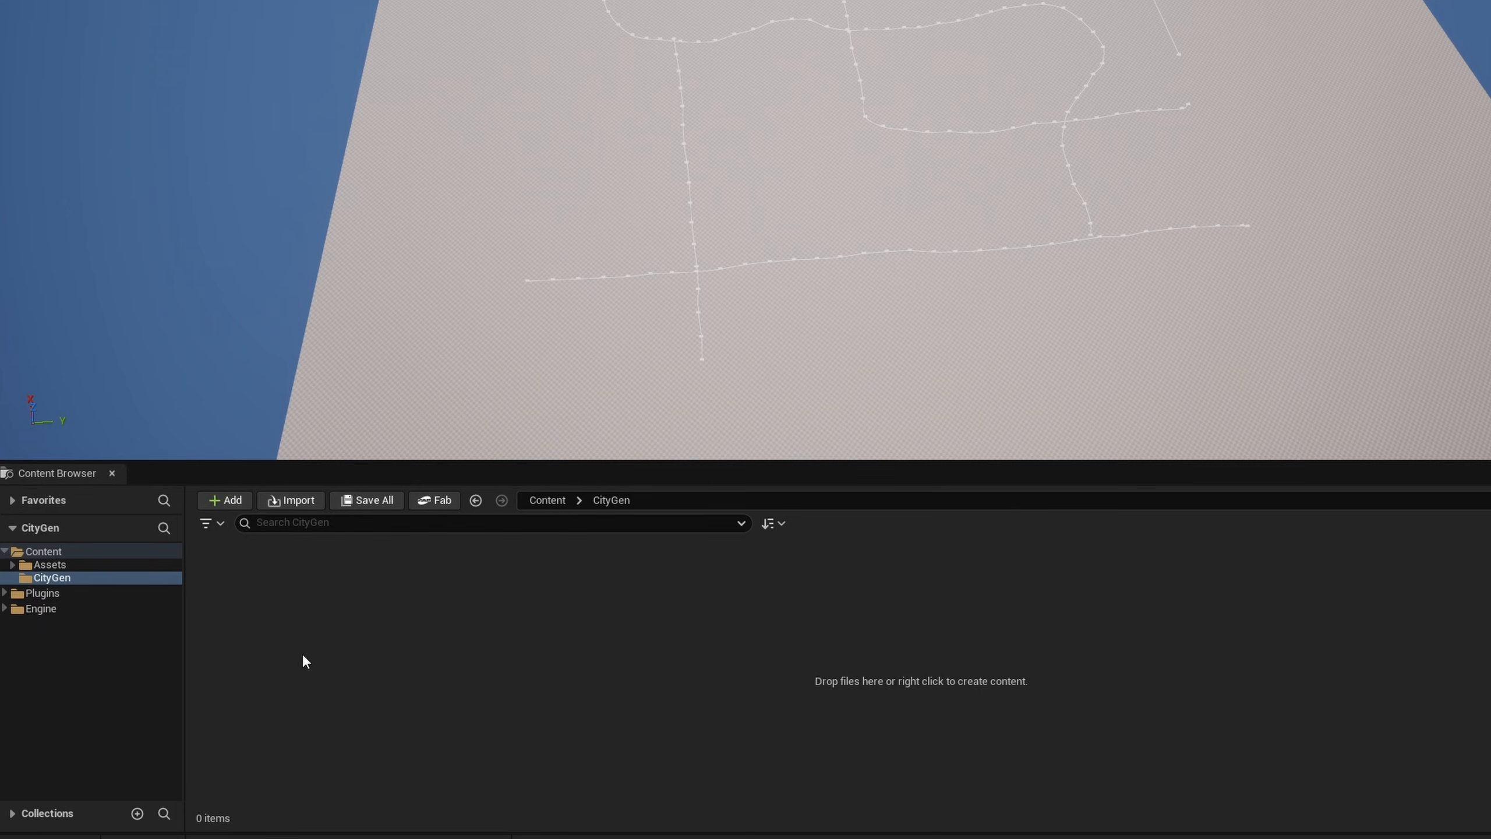
# - Create a PCG Graph asset named PCG_CItyGen in the CityGen folder
pyautogui.rightClick(230, 589)
pyautogui.moveTo(387, 483)
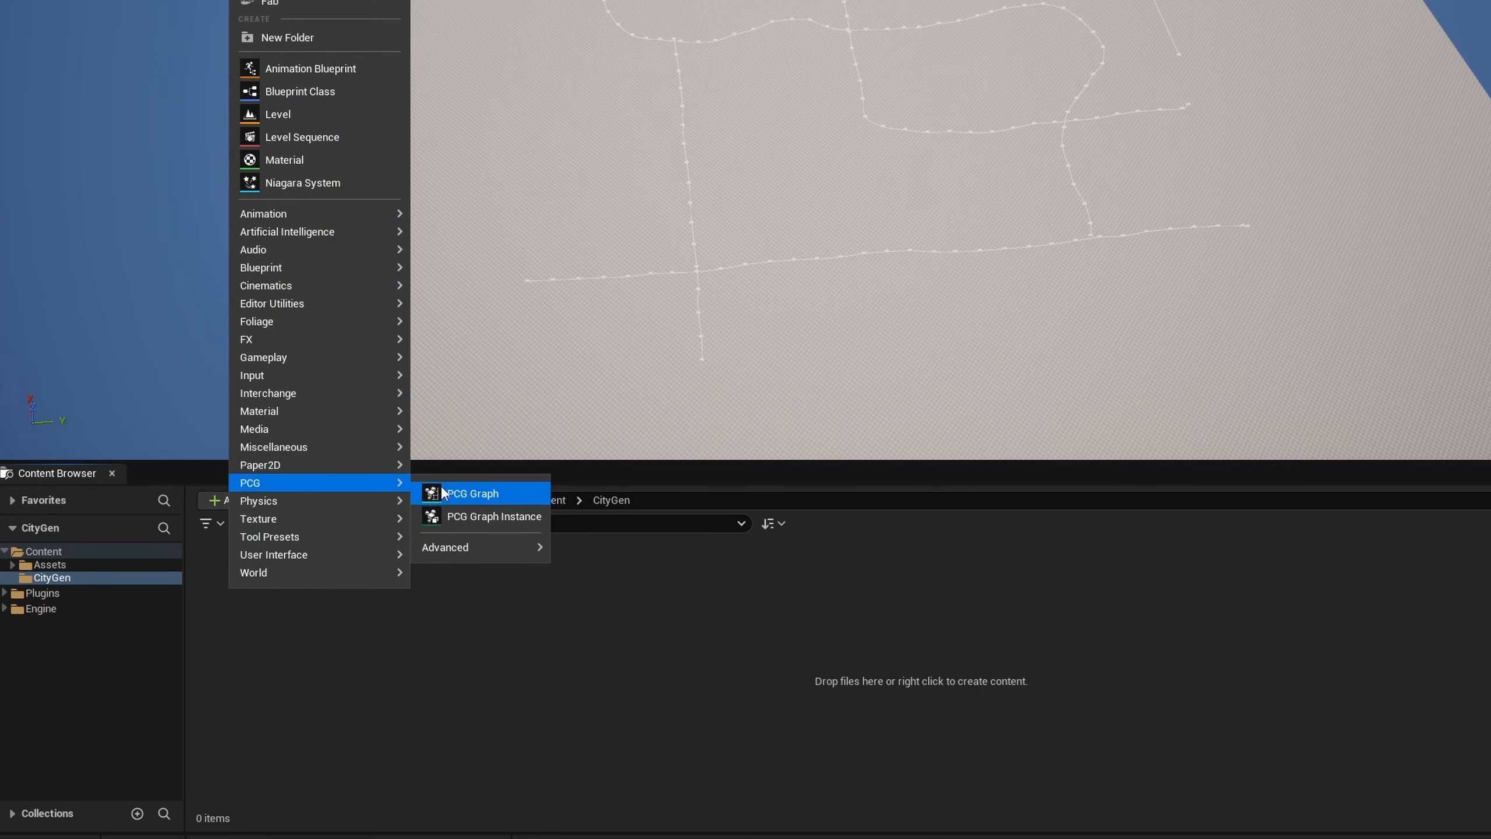
pyautogui.click(469, 491)
pyautogui.click(939, 475)
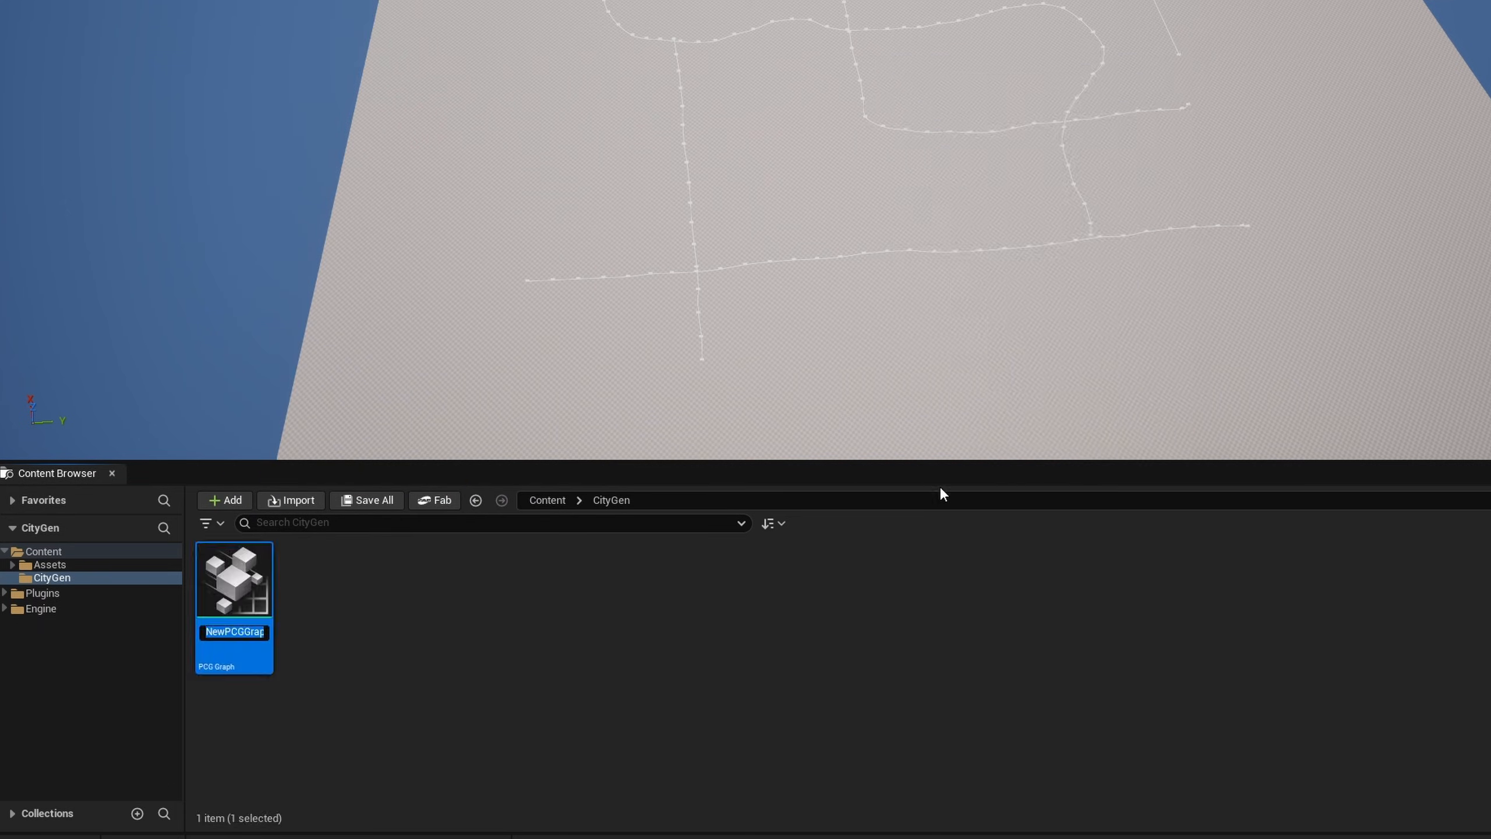
pyautogui.write('PCG_CItyGen')
pyautogui.press('Return')
# - Place PCG_CItyGen in the level at the origin and scale its volume to 250 × 250 × 100 so it encloses the floor
pyautogui.moveTo(234, 580); pyautogui.dragTo(939, 41)
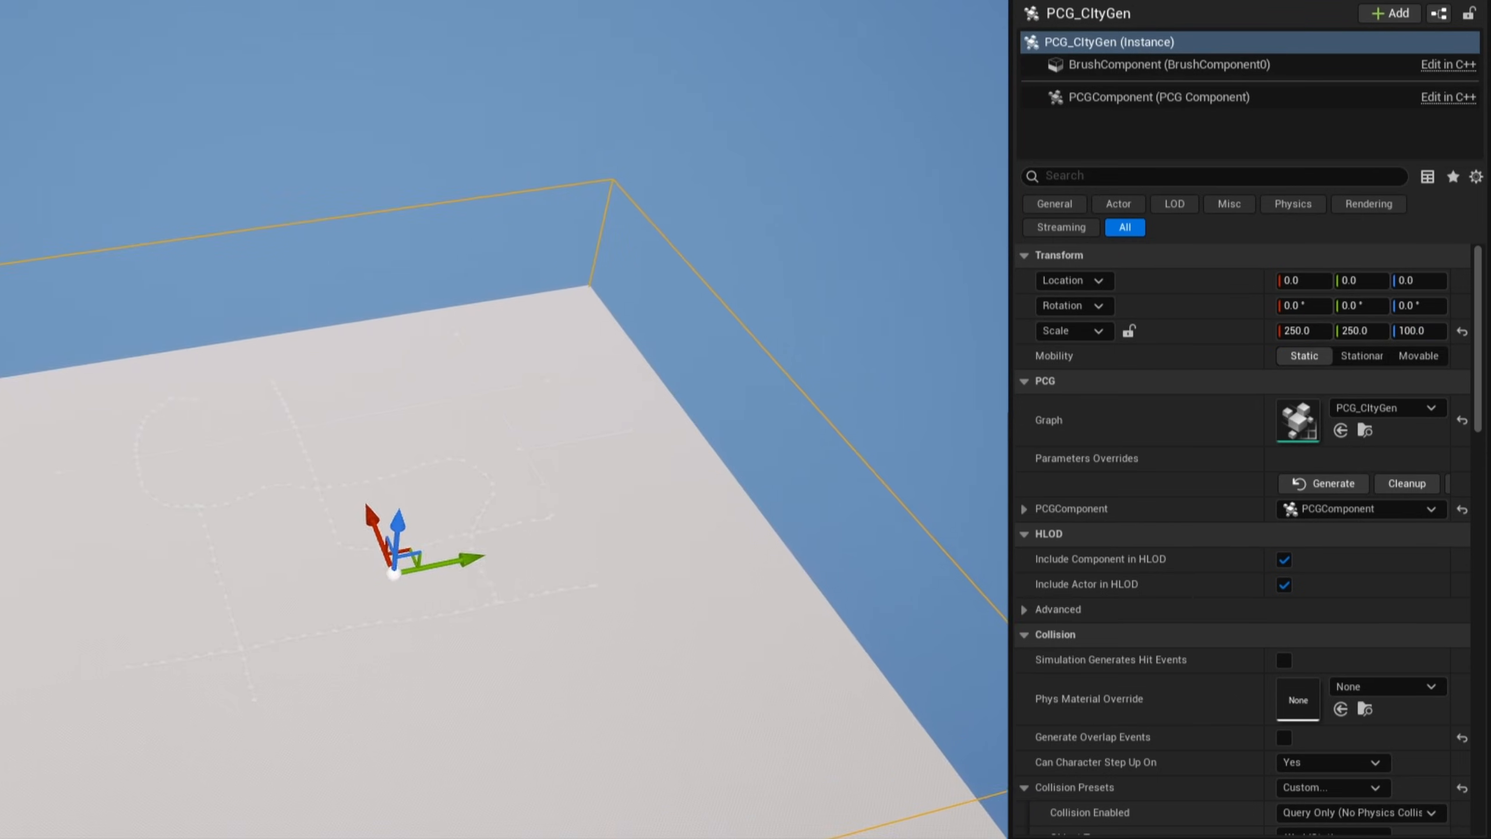
pyautogui.moveTo(505, 447); pyautogui.dragTo(488, 499, button='right')
pyautogui.moveTo(177, 589); pyautogui.dragTo(179, 584, button='right')
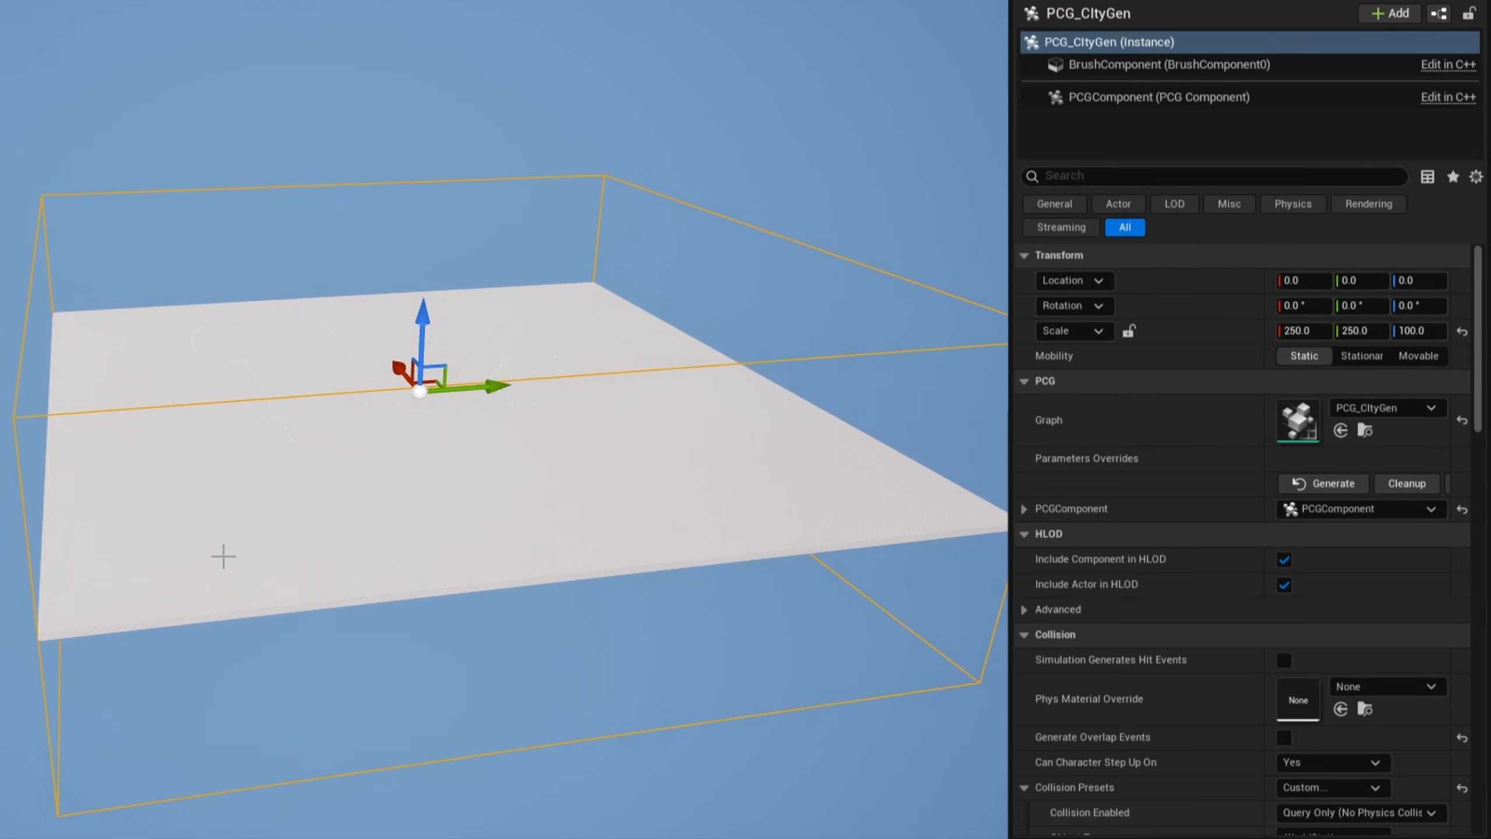
pyautogui.click(217, 557)
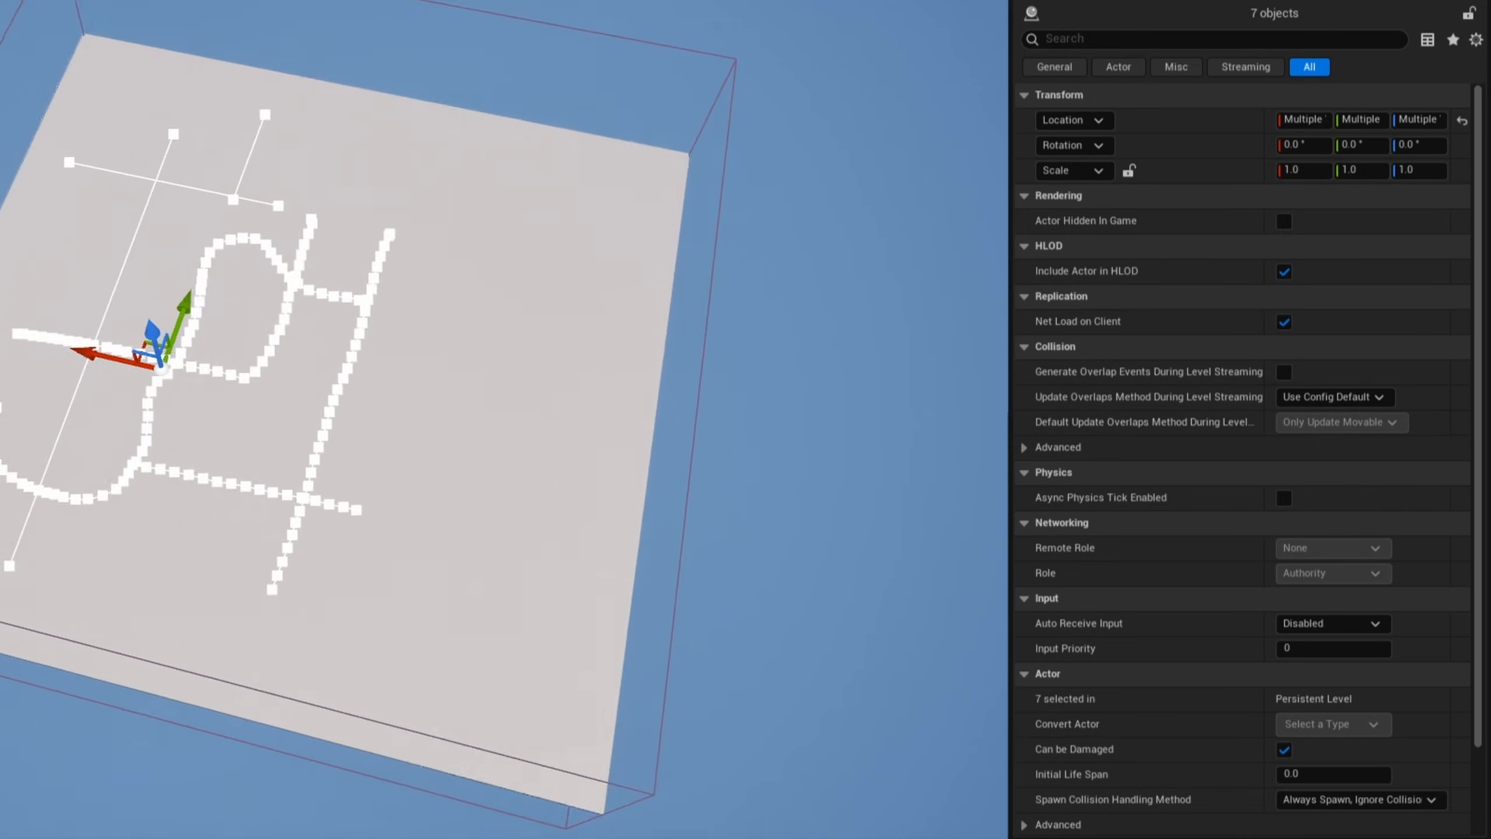
pyautogui.moveTo(320, 494); pyautogui.dragTo(342, 495, button='right')
pyautogui.moveTo(218, 476); pyautogui.dragTo(311, 471)
pyautogui.moveTo(709, 540); pyautogui.dragTo(605, 575, button='right')
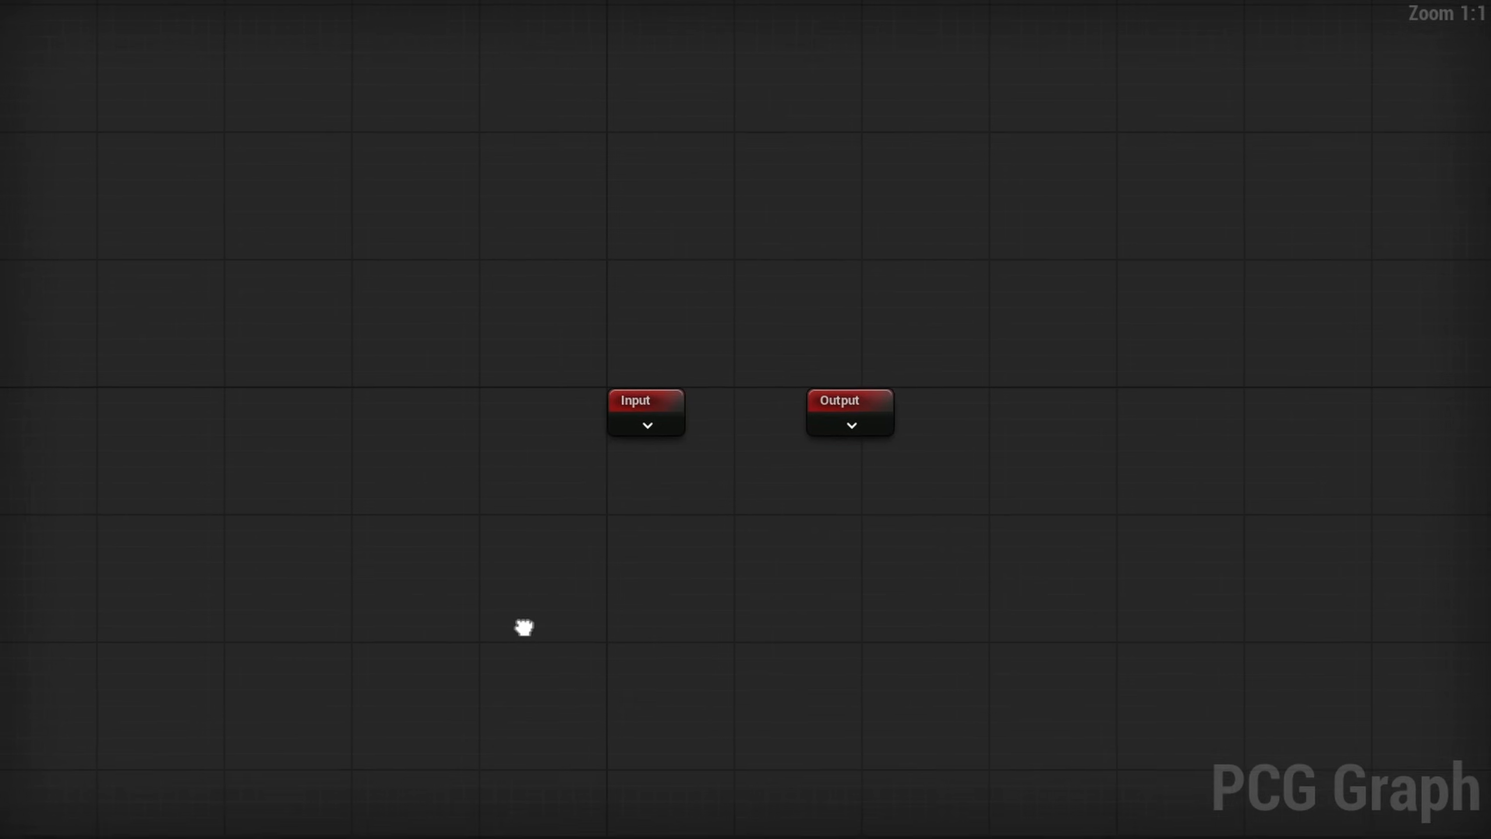
# - Add a Get Spline Data node to the PCG graph that selects multiple actors from All World Actors by the tag Road
pyautogui.moveTo(523, 623); pyautogui.dragTo(414, 439, button='right')
pyautogui.rightClick(347, 405)
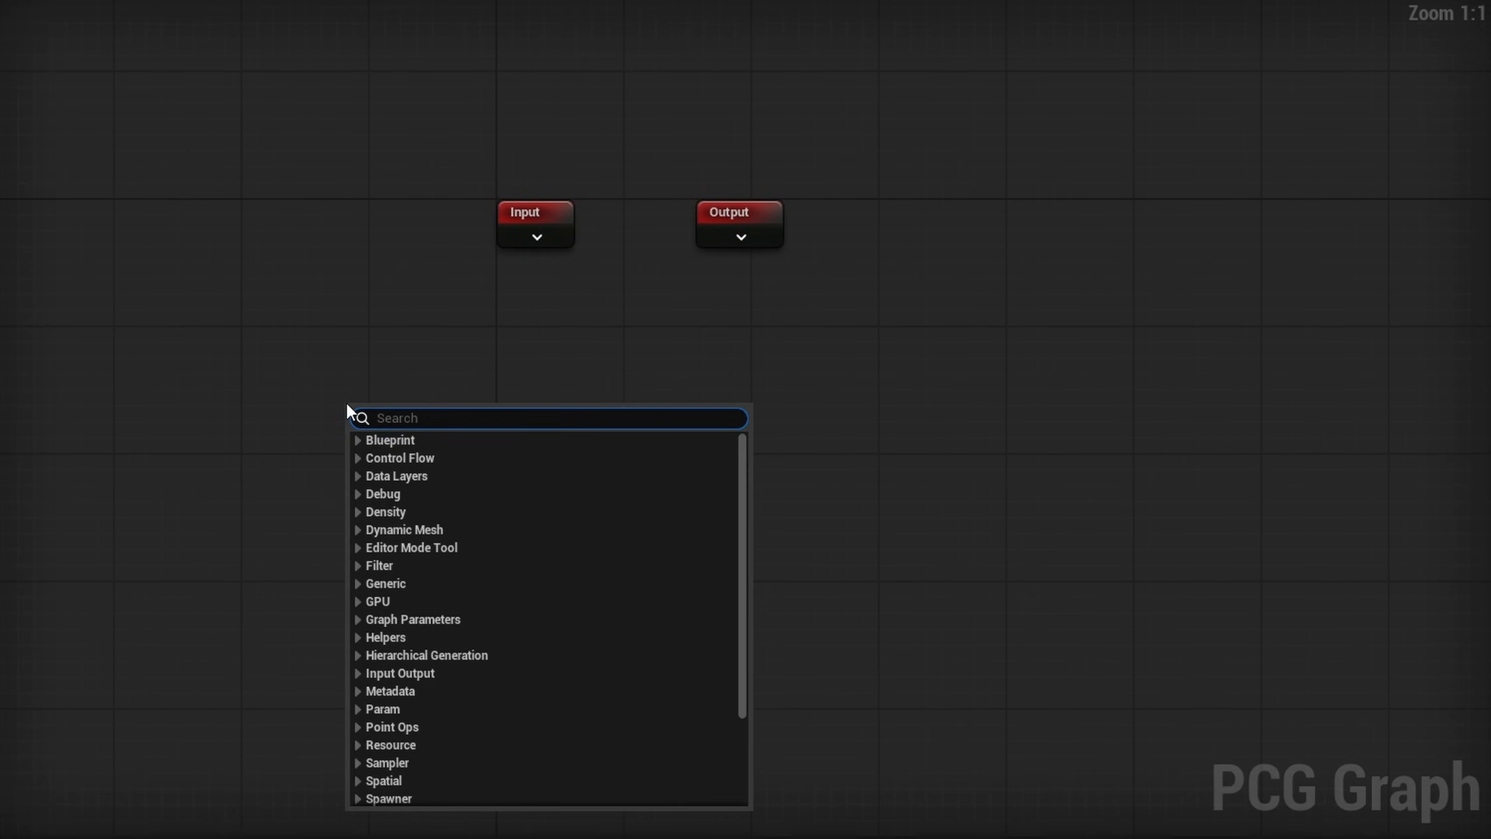
pyautogui.write('get spline')
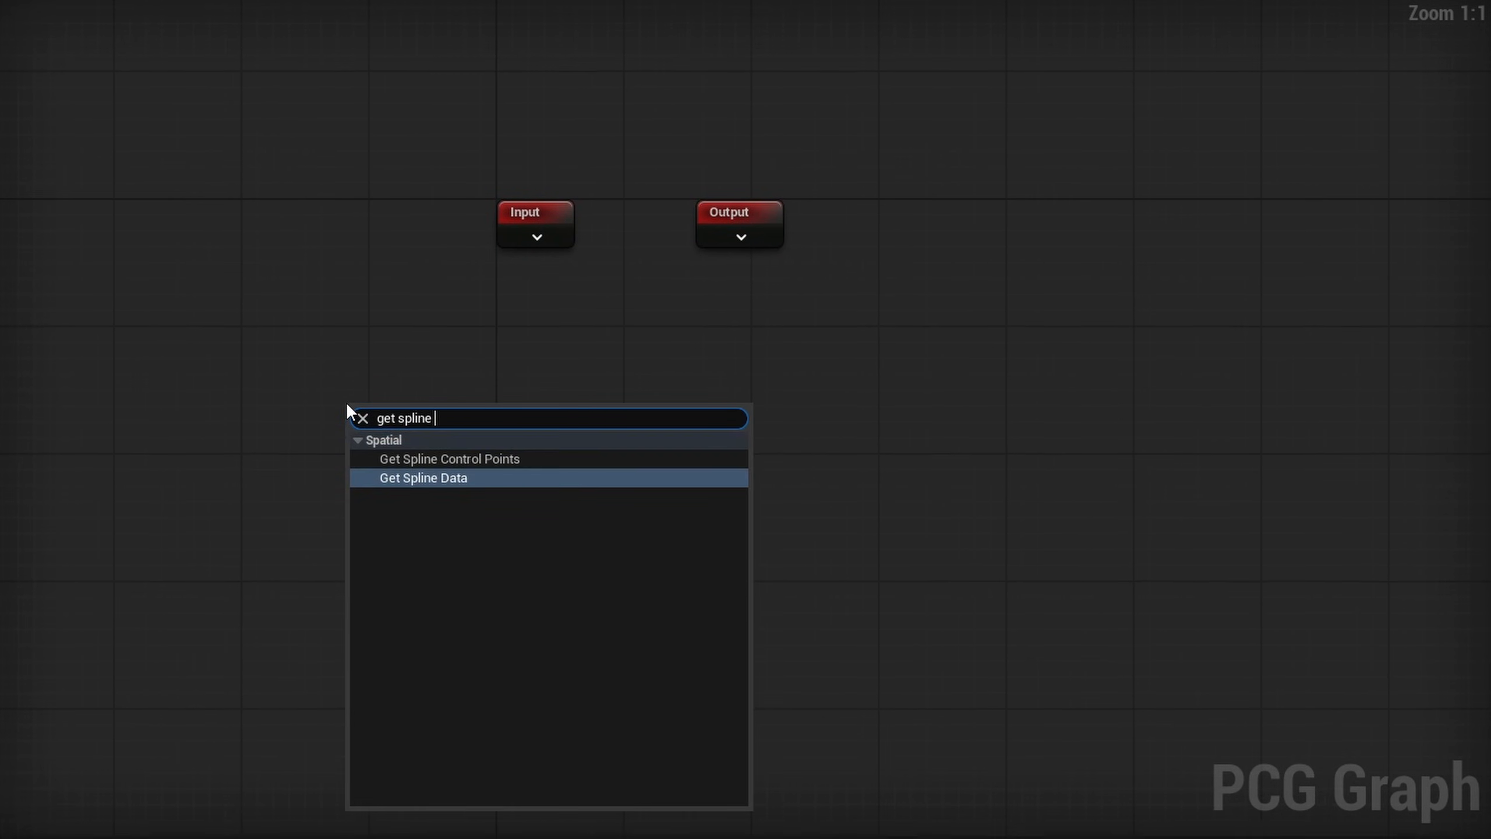
pyautogui.press('Return')
pyautogui.click(1262, 91)
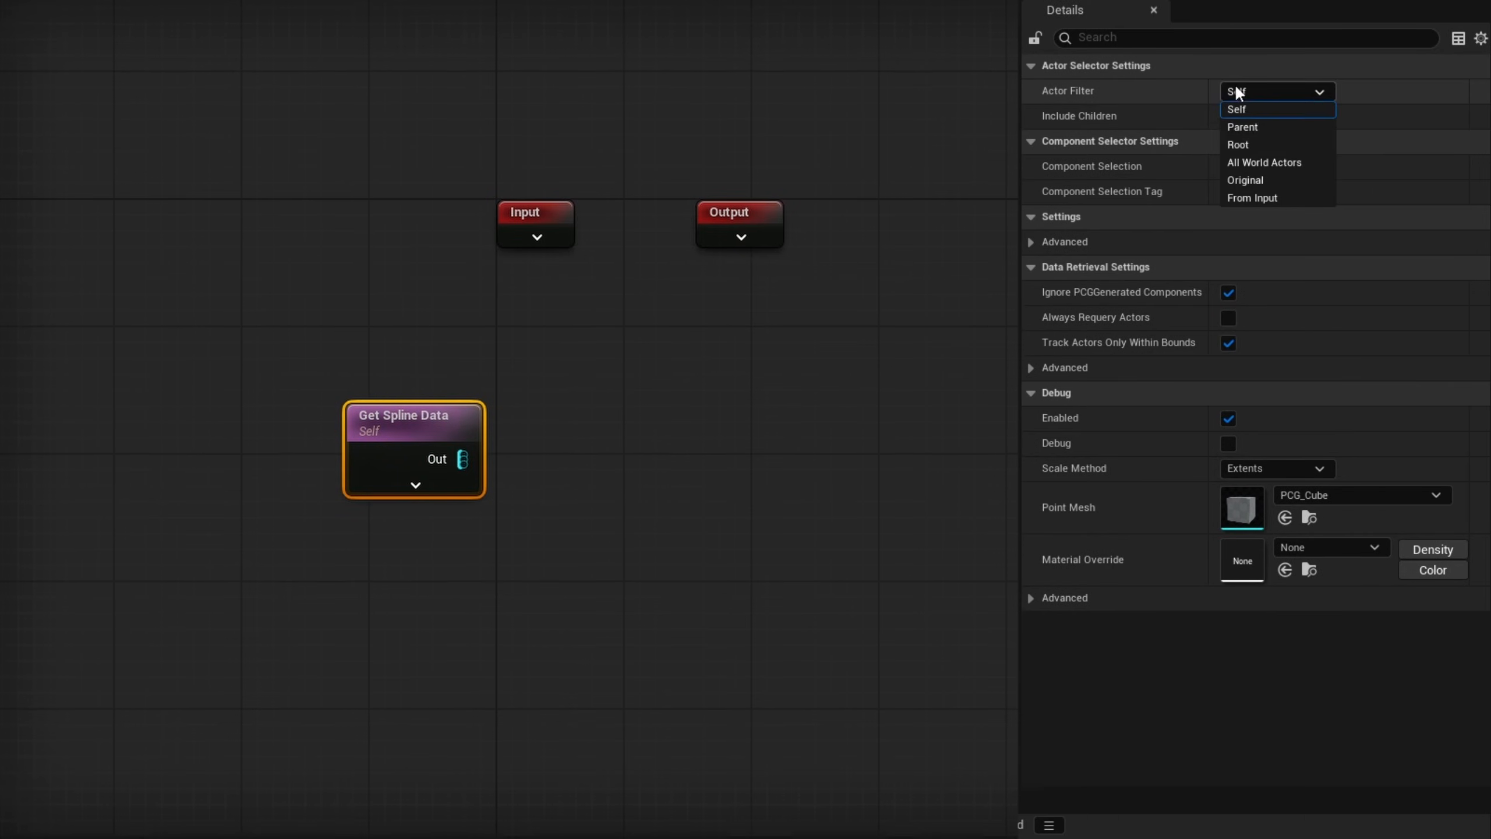
pyautogui.click(1277, 160)
pyautogui.click(1245, 158)
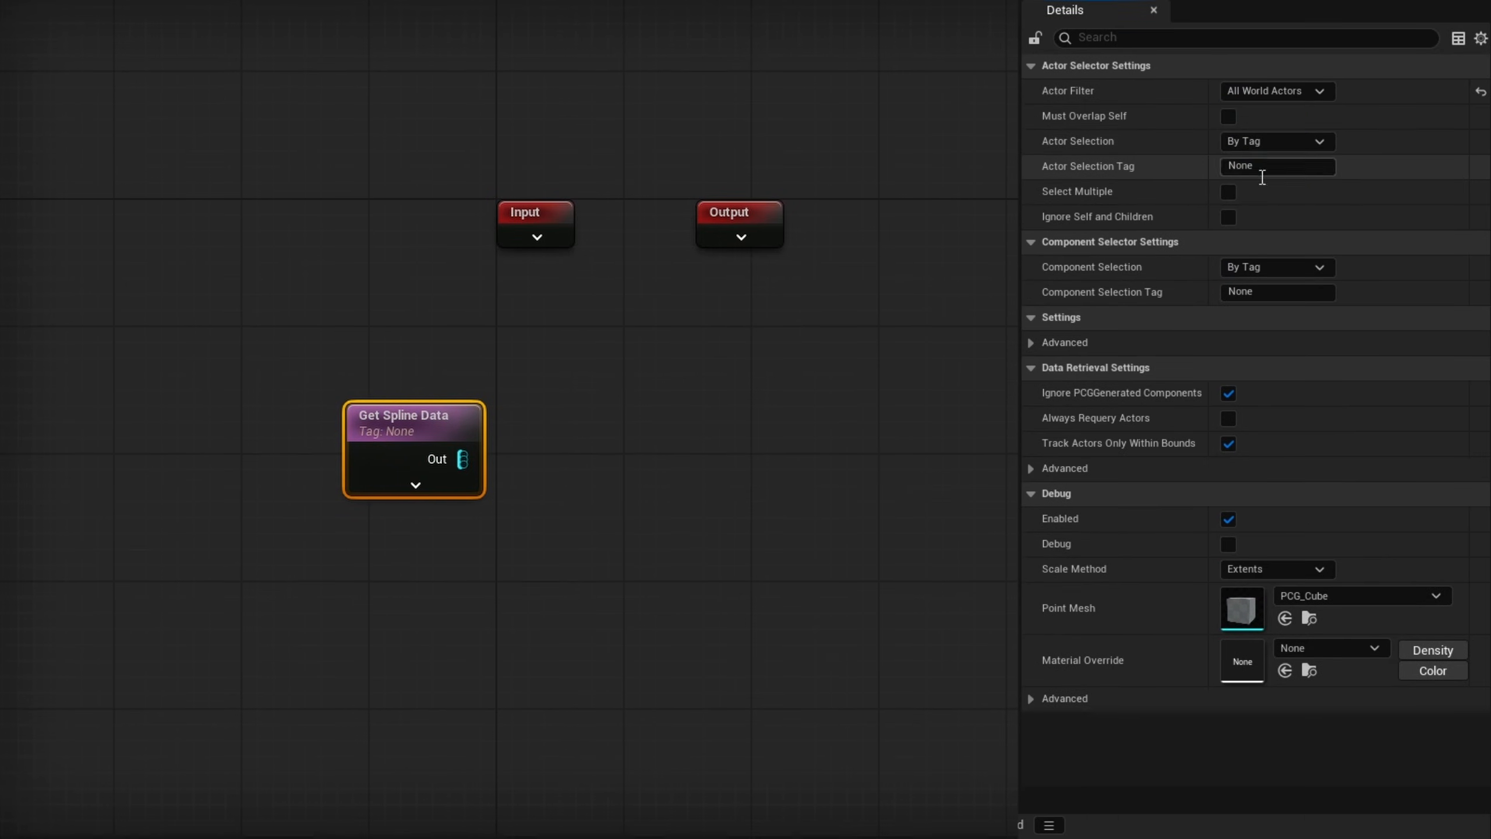
pyautogui.click(1228, 193)
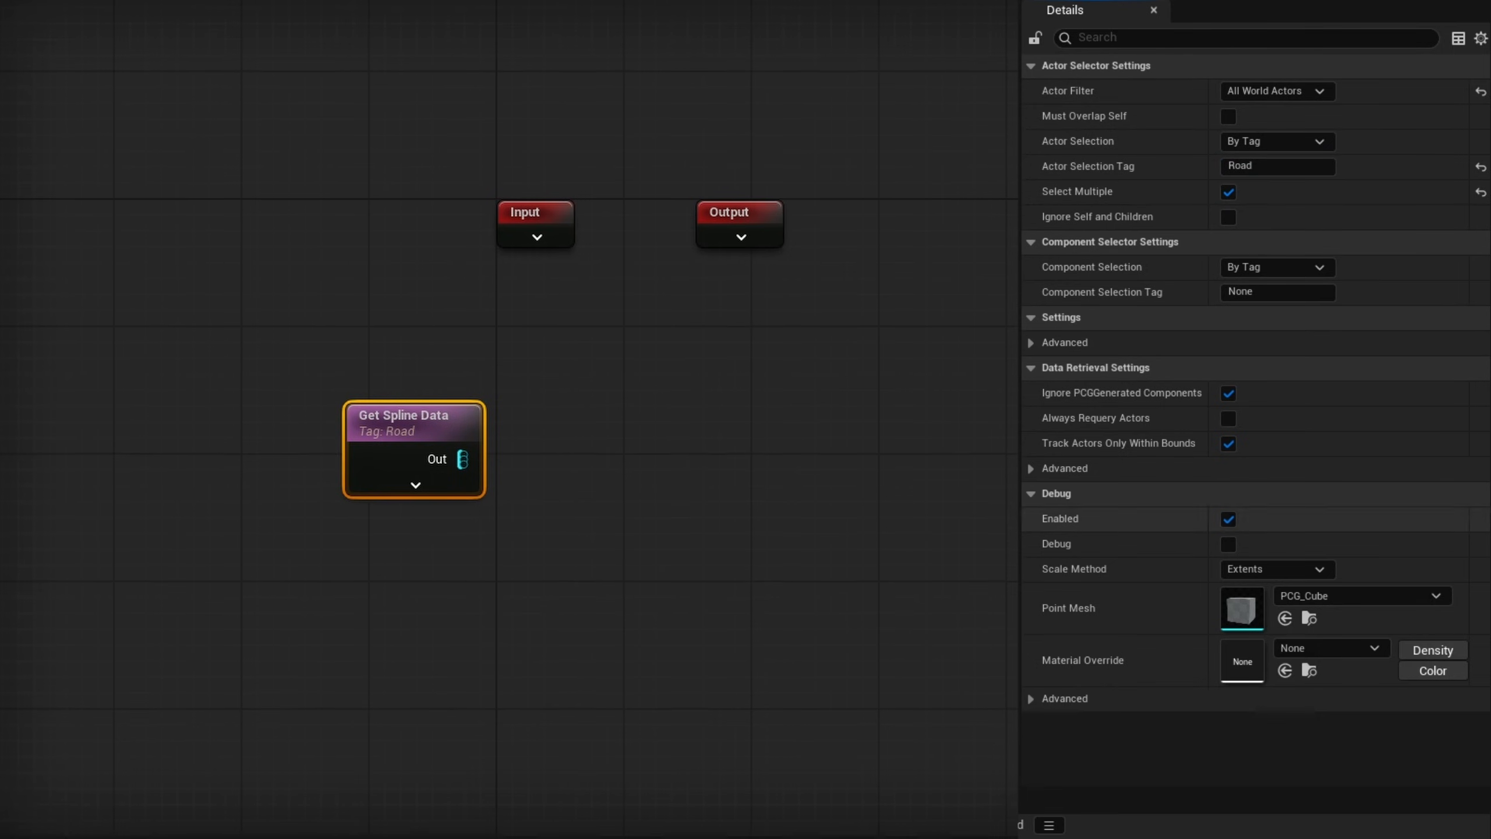
# - Connect a Spline Sampler to Get Spline Data, using Distance mode with a Distance Increment of 500 and Fit to Curve enabled
pyautogui.moveTo(519, 491); pyautogui.dragTo(457, 472, button='right')
pyautogui.moveTo(395, 436); pyautogui.dragTo(518, 437)
pyautogui.write('spline sa')
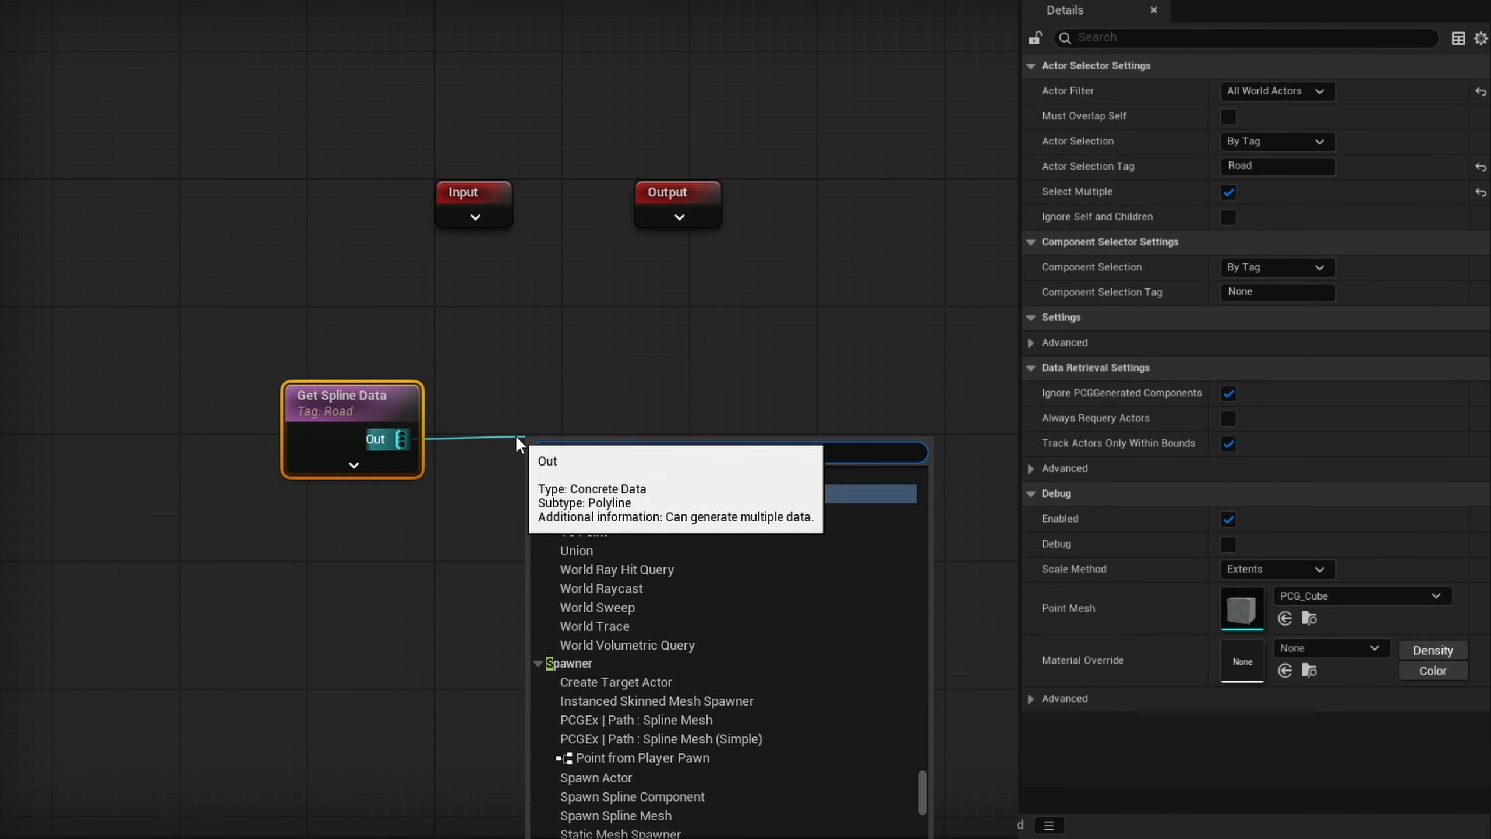
pyautogui.press('Return')
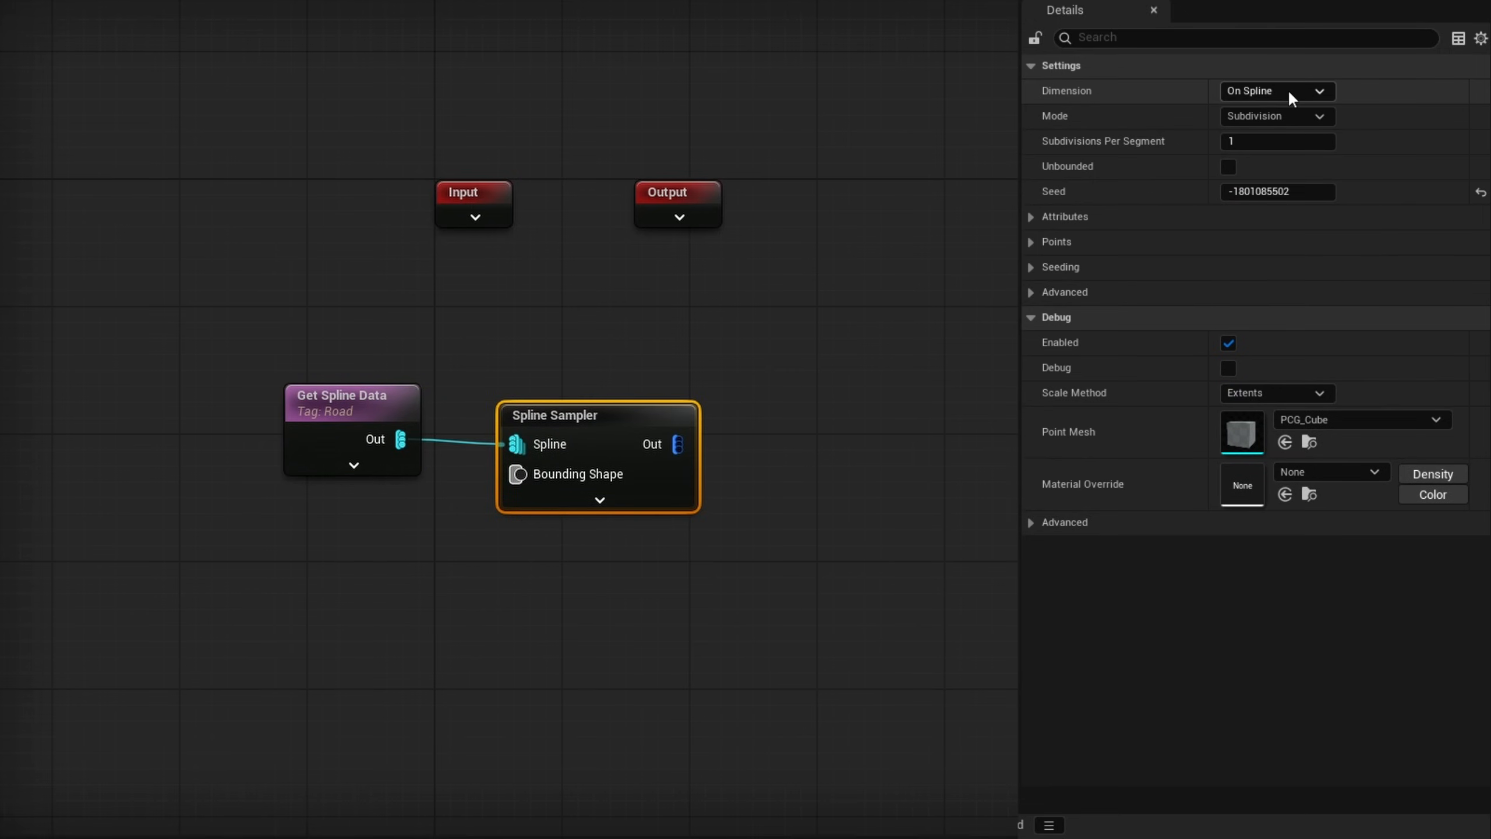
pyautogui.click(1294, 115)
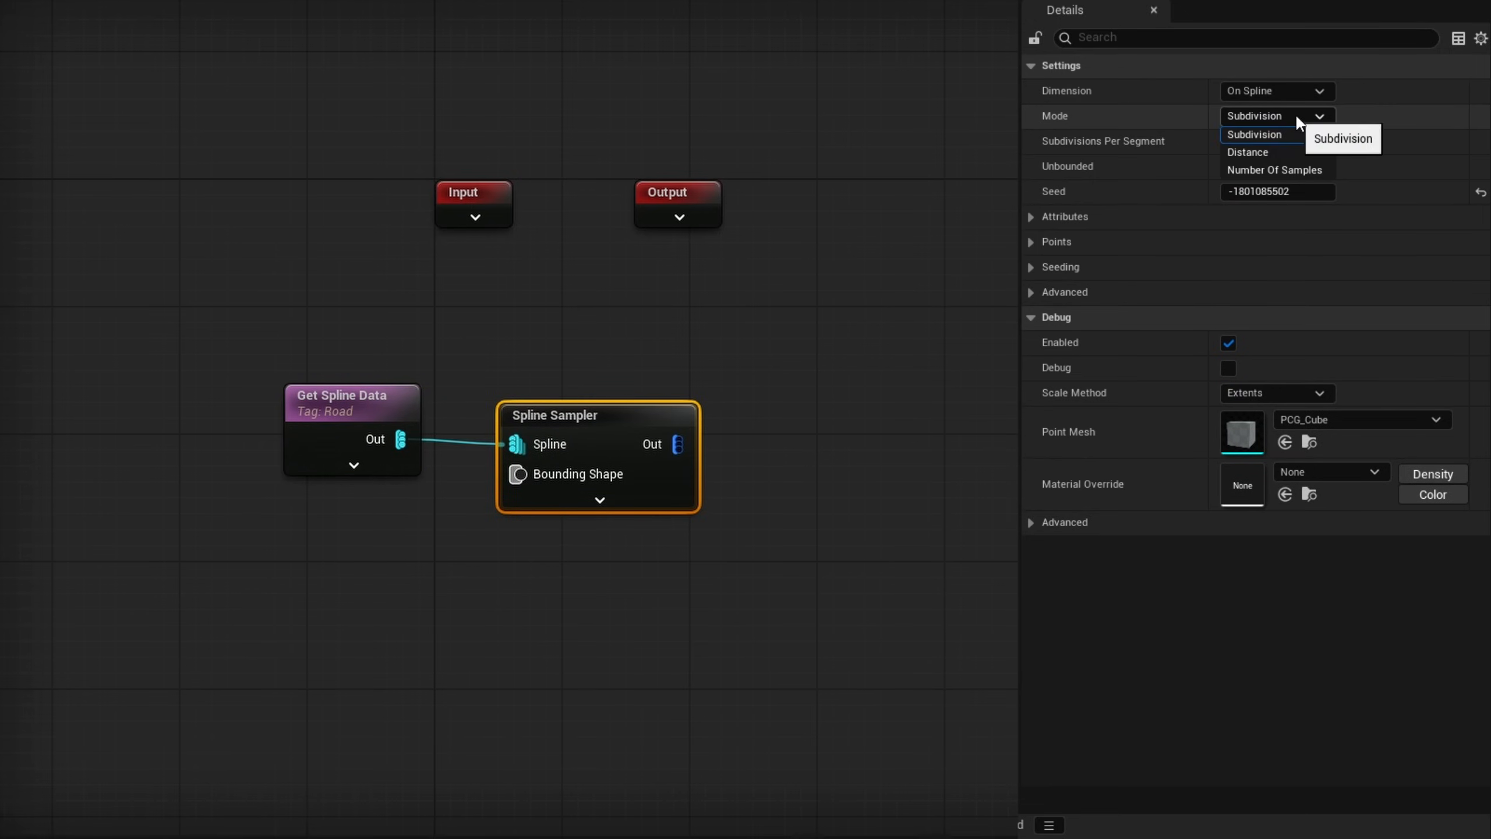
pyautogui.click(1273, 149)
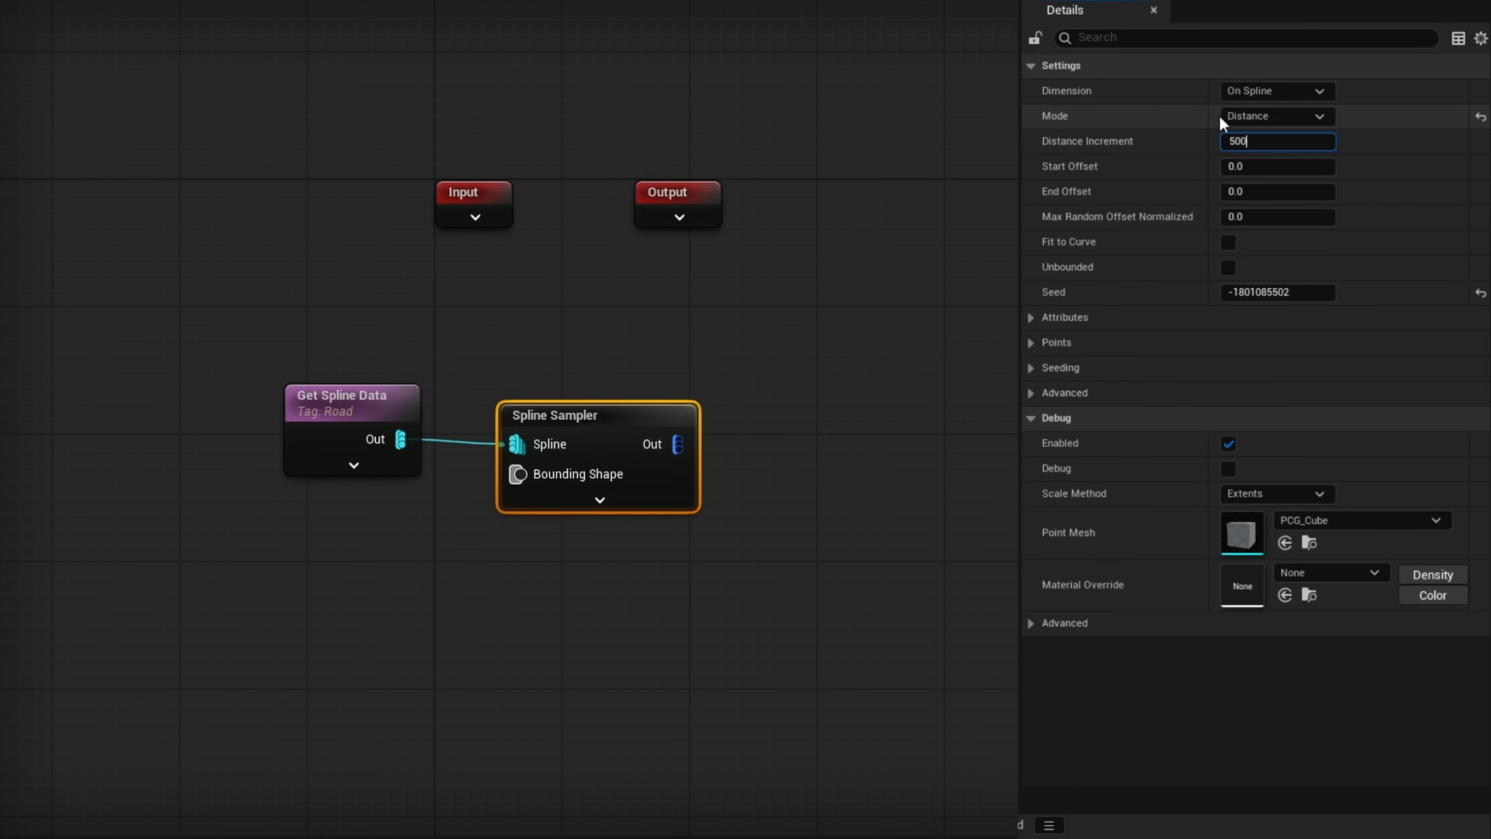
pyautogui.press('Return')
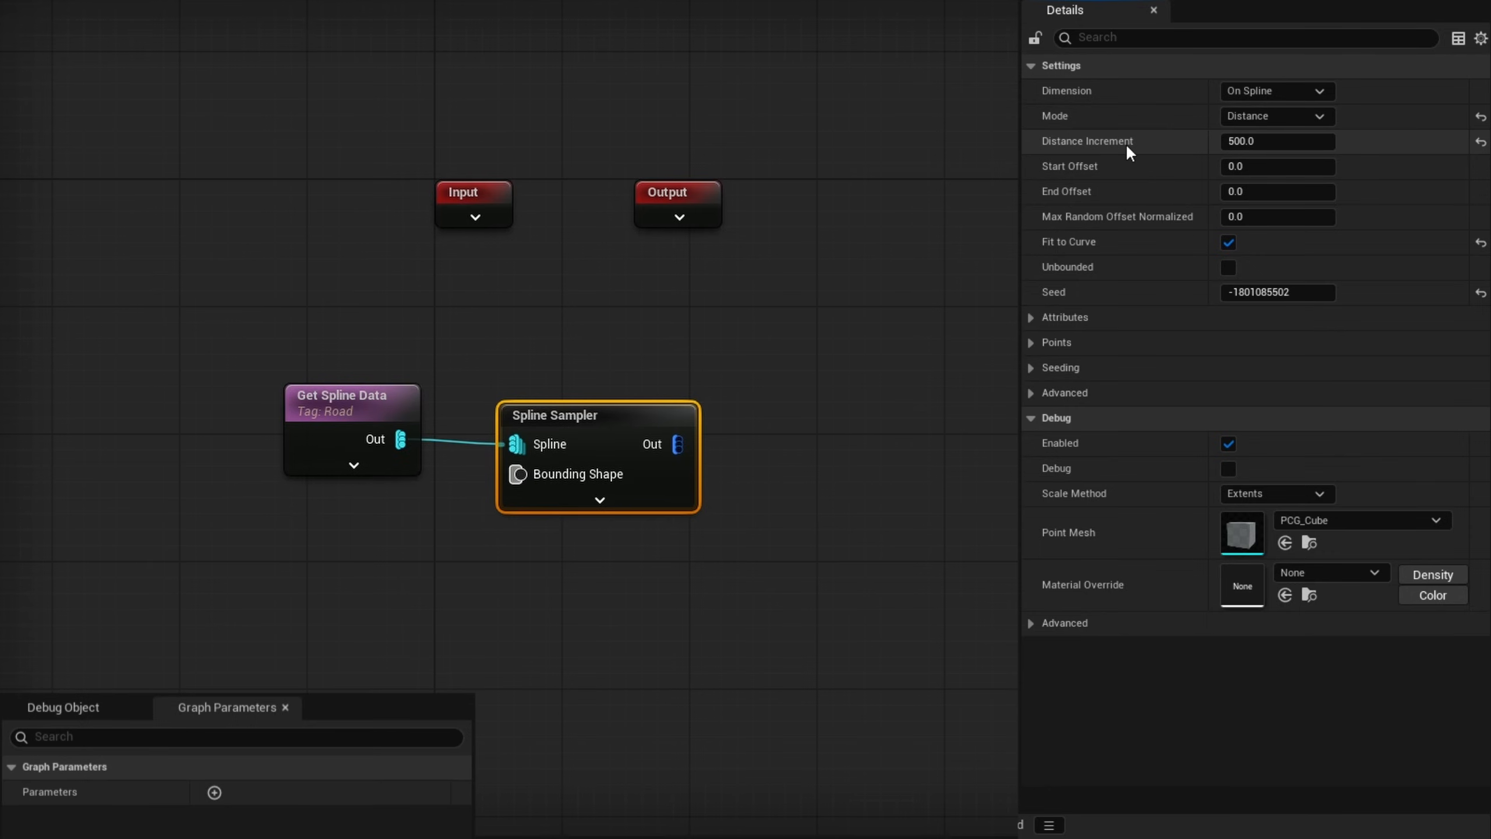
# - Create a graph parameter RoadDistanceIncrement with a value of 500 and connect it to the Spline Sampler's Distance Increment input
pyautogui.click(214, 792)
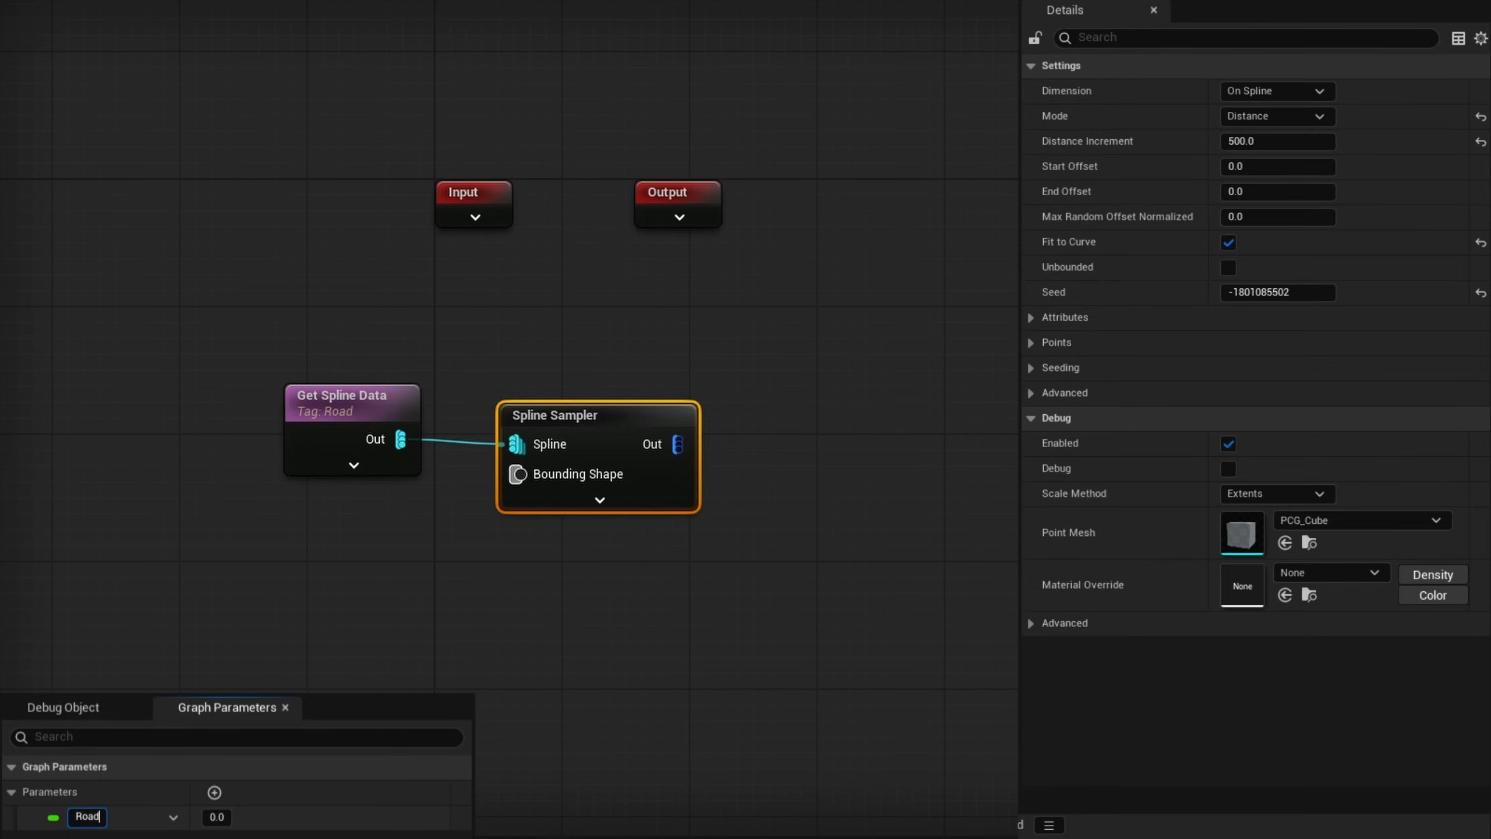
pyautogui.click(218, 817)
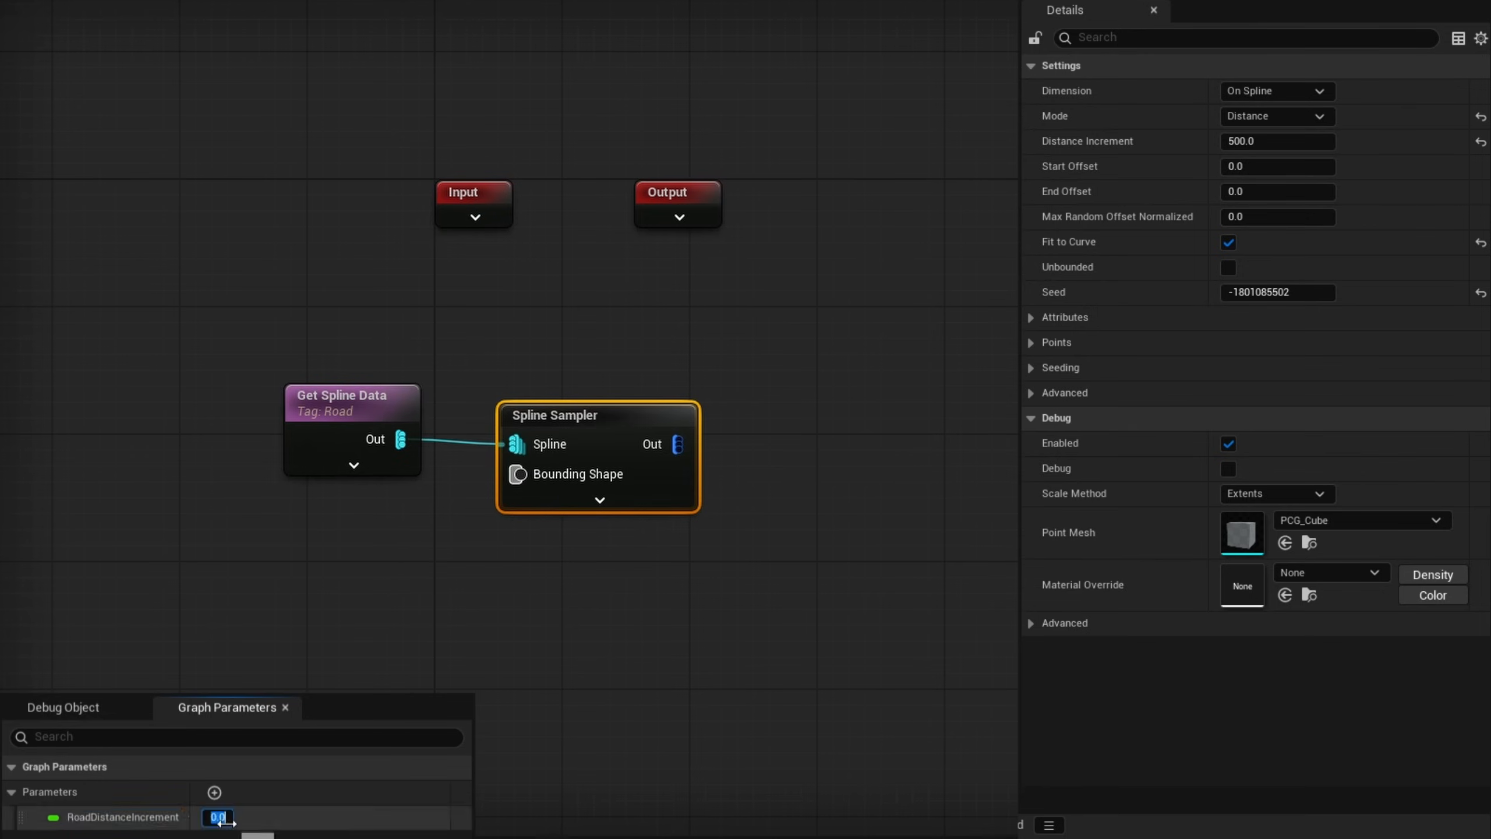
pyautogui.moveTo(118, 818); pyautogui.dragTo(258, 538)
pyautogui.click(598, 501)
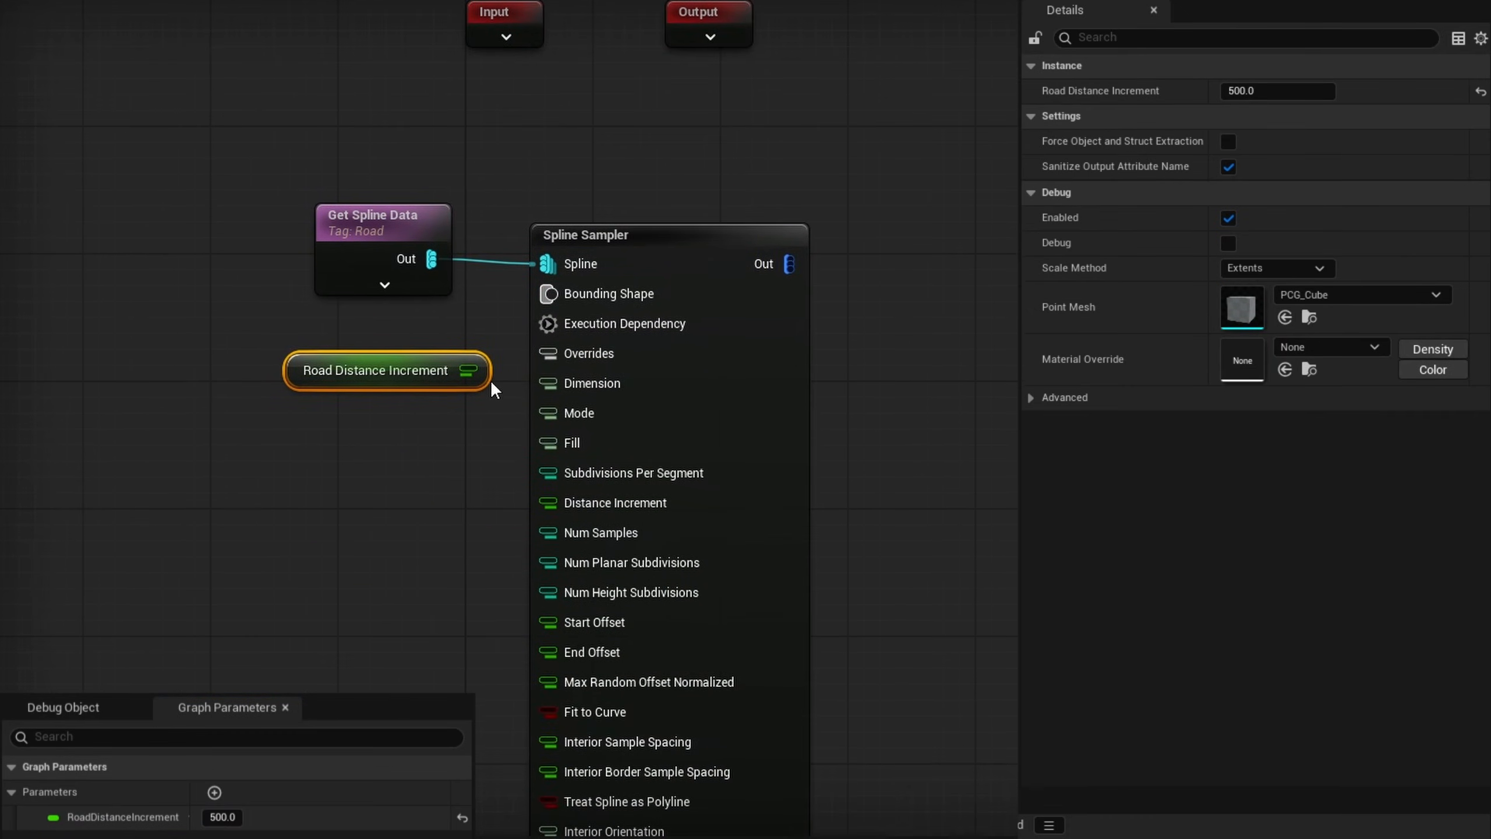
pyautogui.moveTo(481, 375); pyautogui.dragTo(564, 500)
pyautogui.moveTo(897, 681); pyautogui.dragTo(435, 341)
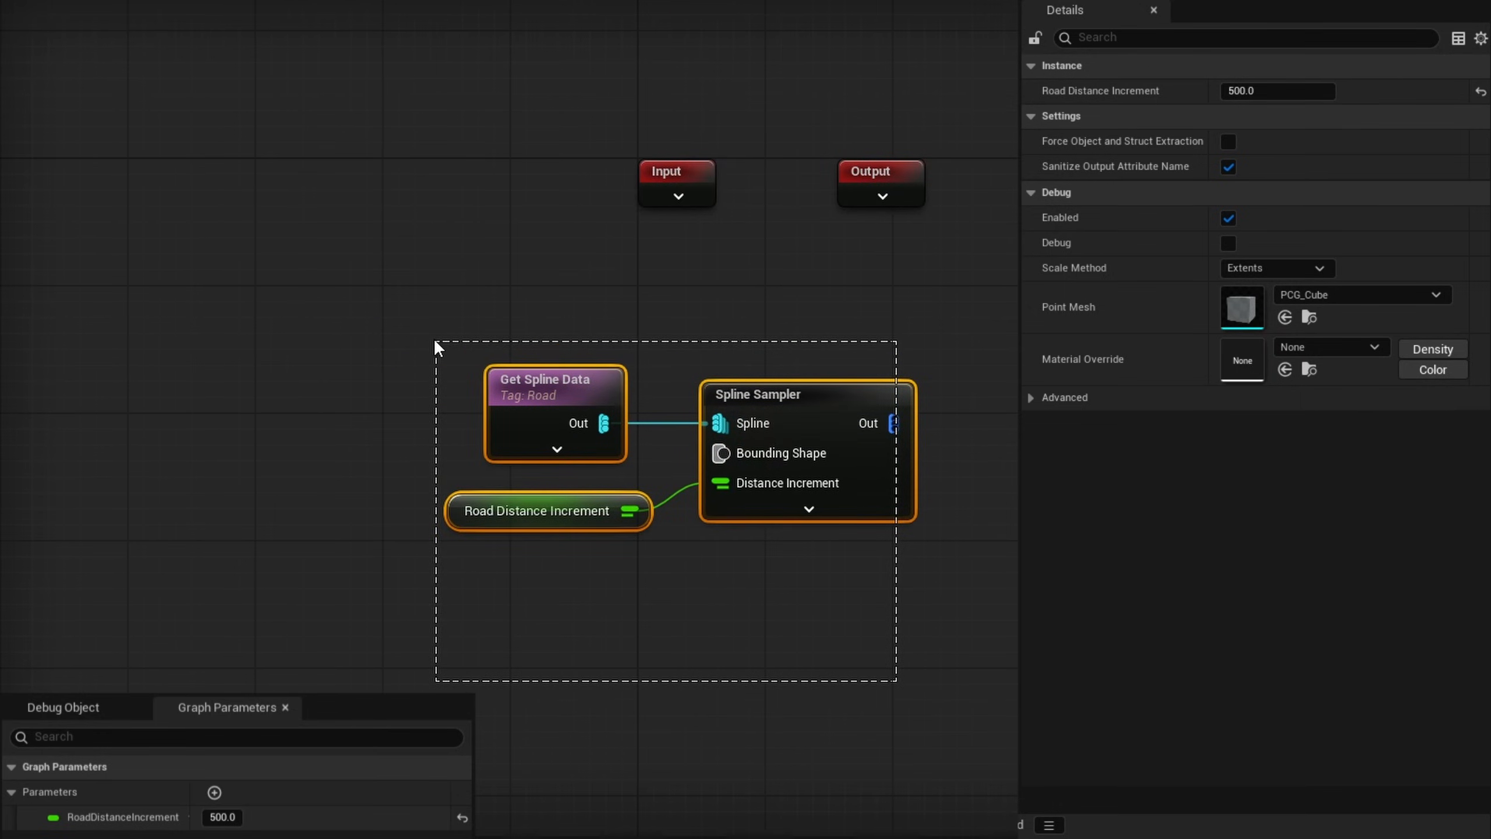
pyautogui.moveTo(710, 559); pyautogui.dragTo(490, 463, button='right')
# - Enable debug display on the Spline Sampler and choose PCG_CItyGen as the graph's debug object
pyautogui.click(649, 306)
pyautogui.press('d')
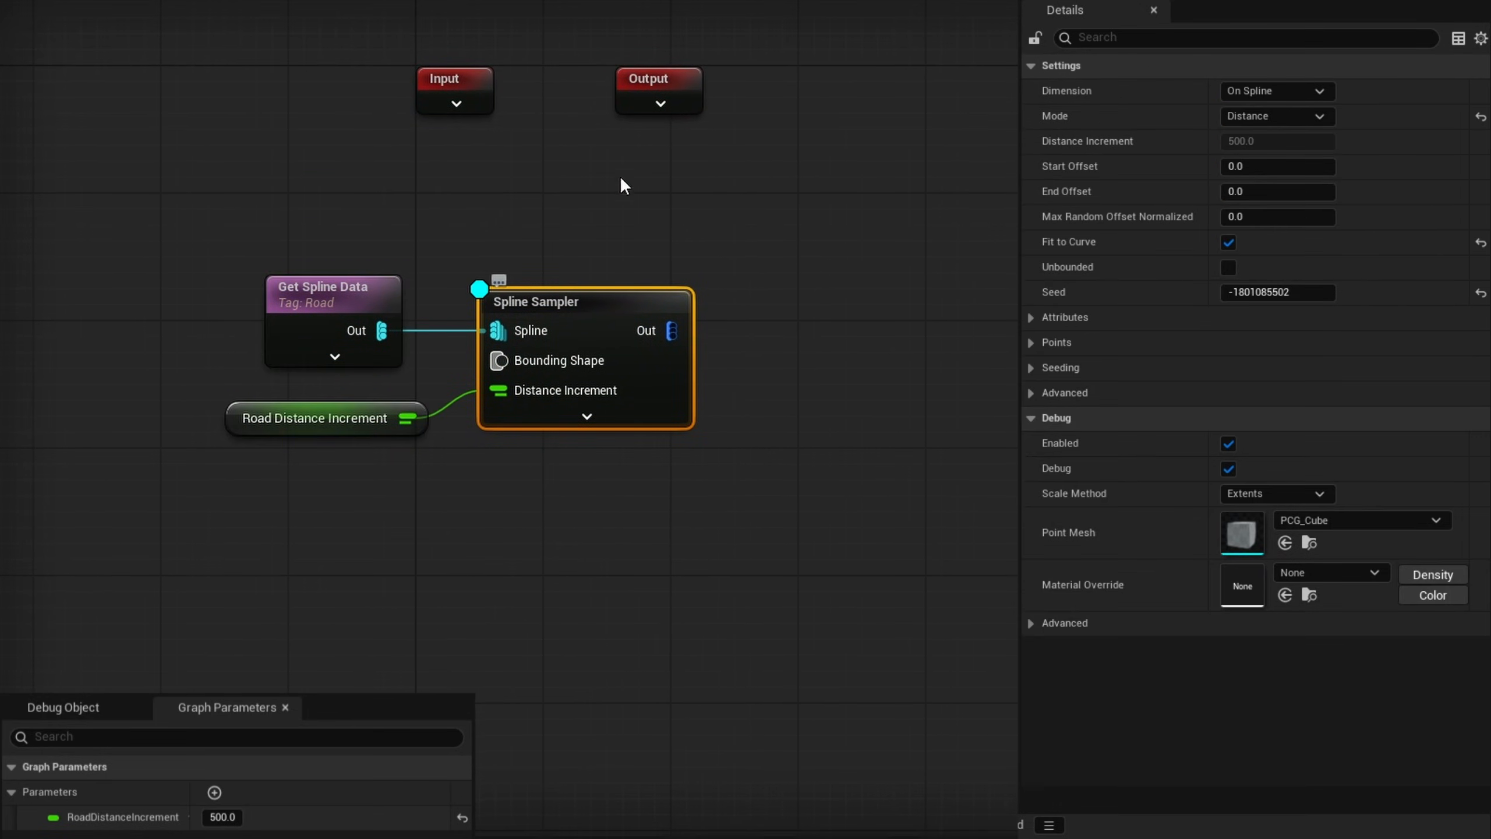
pyautogui.click(64, 707)
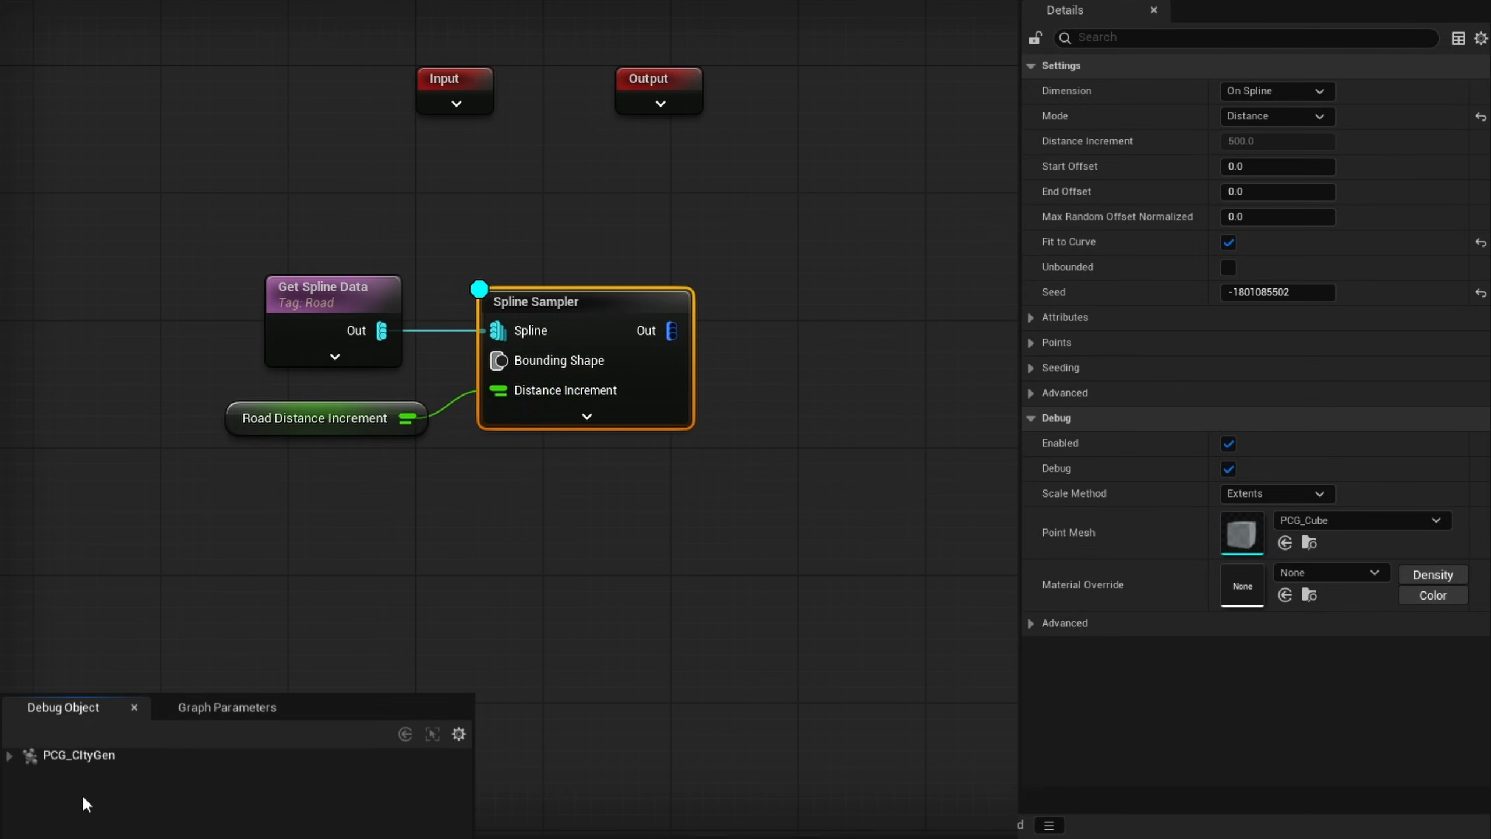
pyautogui.click(105, 772)
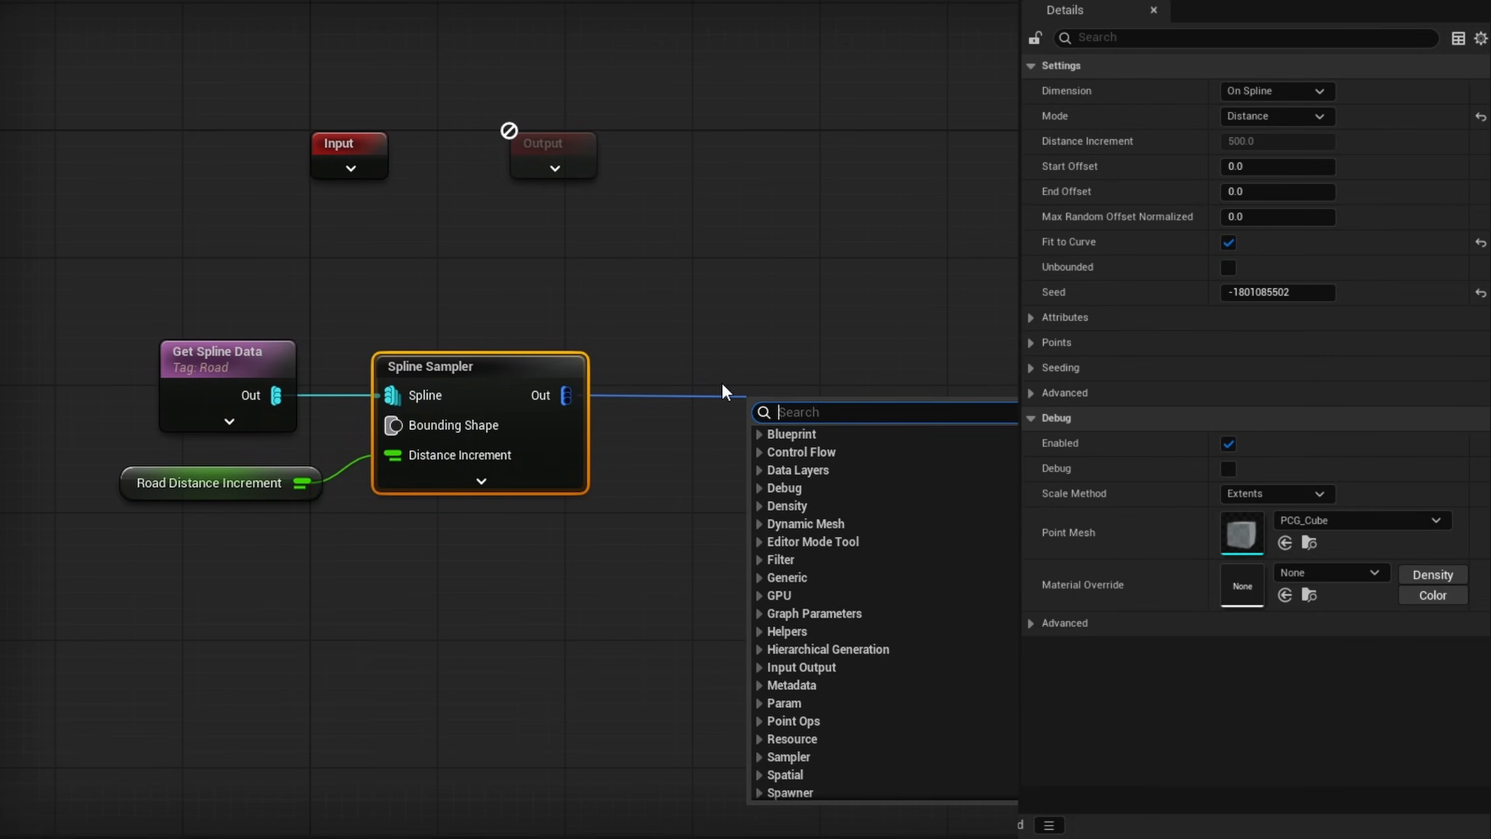
# - Connect a Bounds Modifier to the Spline Sampler's output and inspect the road splines where they cross and end
pyautogui.write('bound')
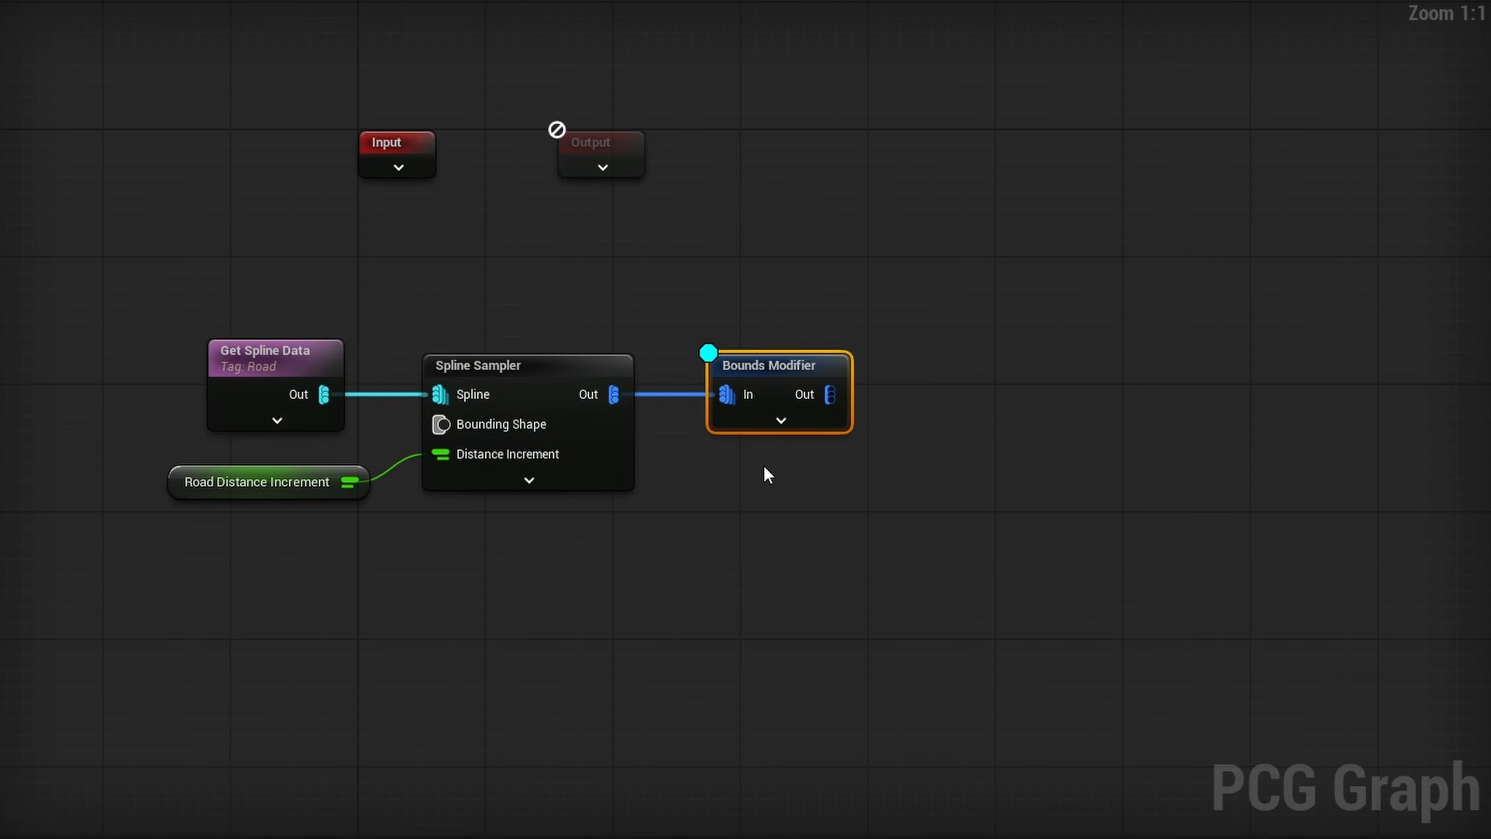
pyautogui.press('a')
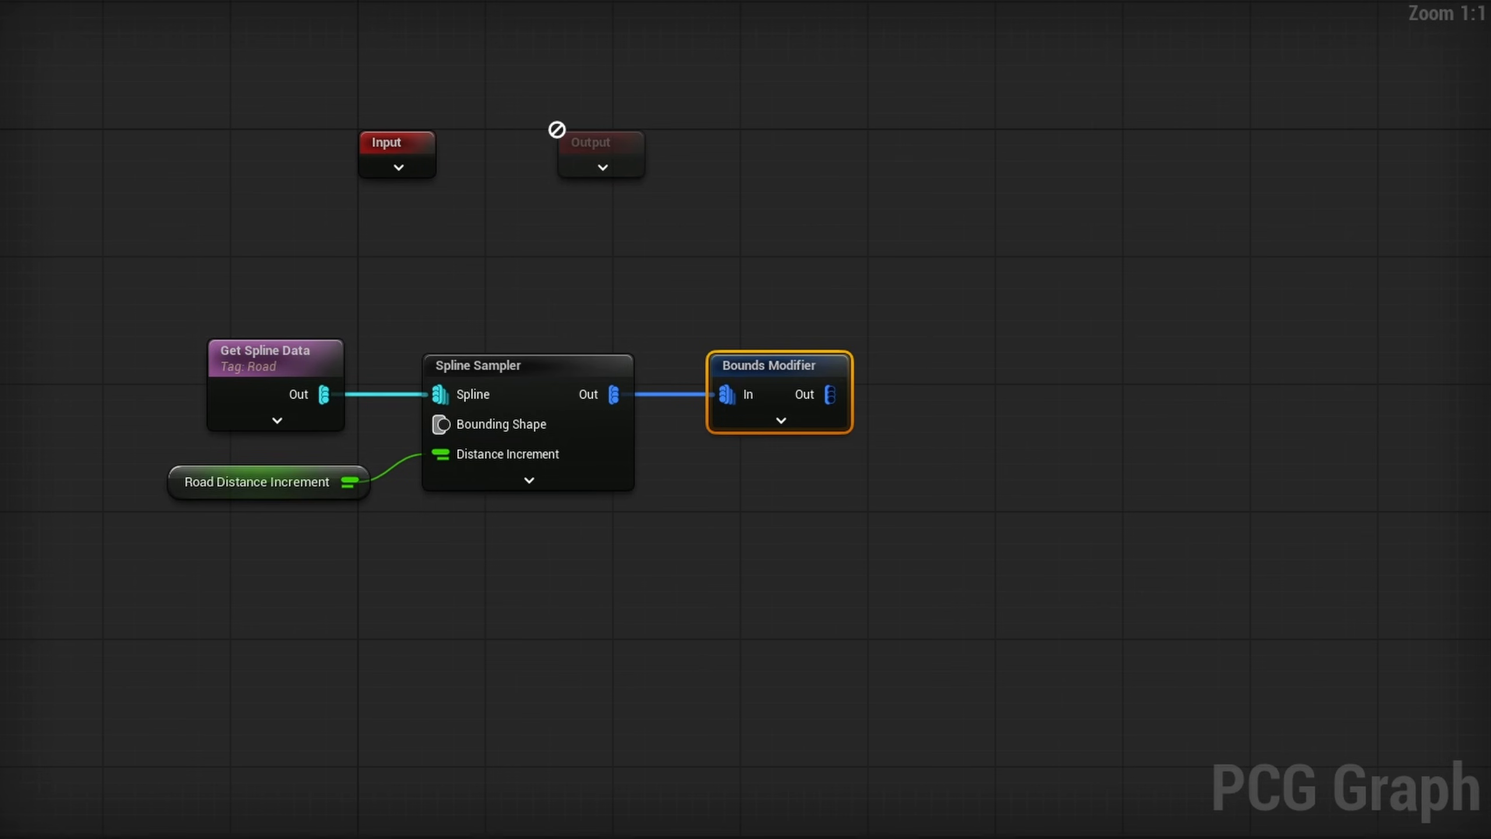
pyautogui.moveTo(735, 656); pyautogui.dragTo(789, 525, button='right')
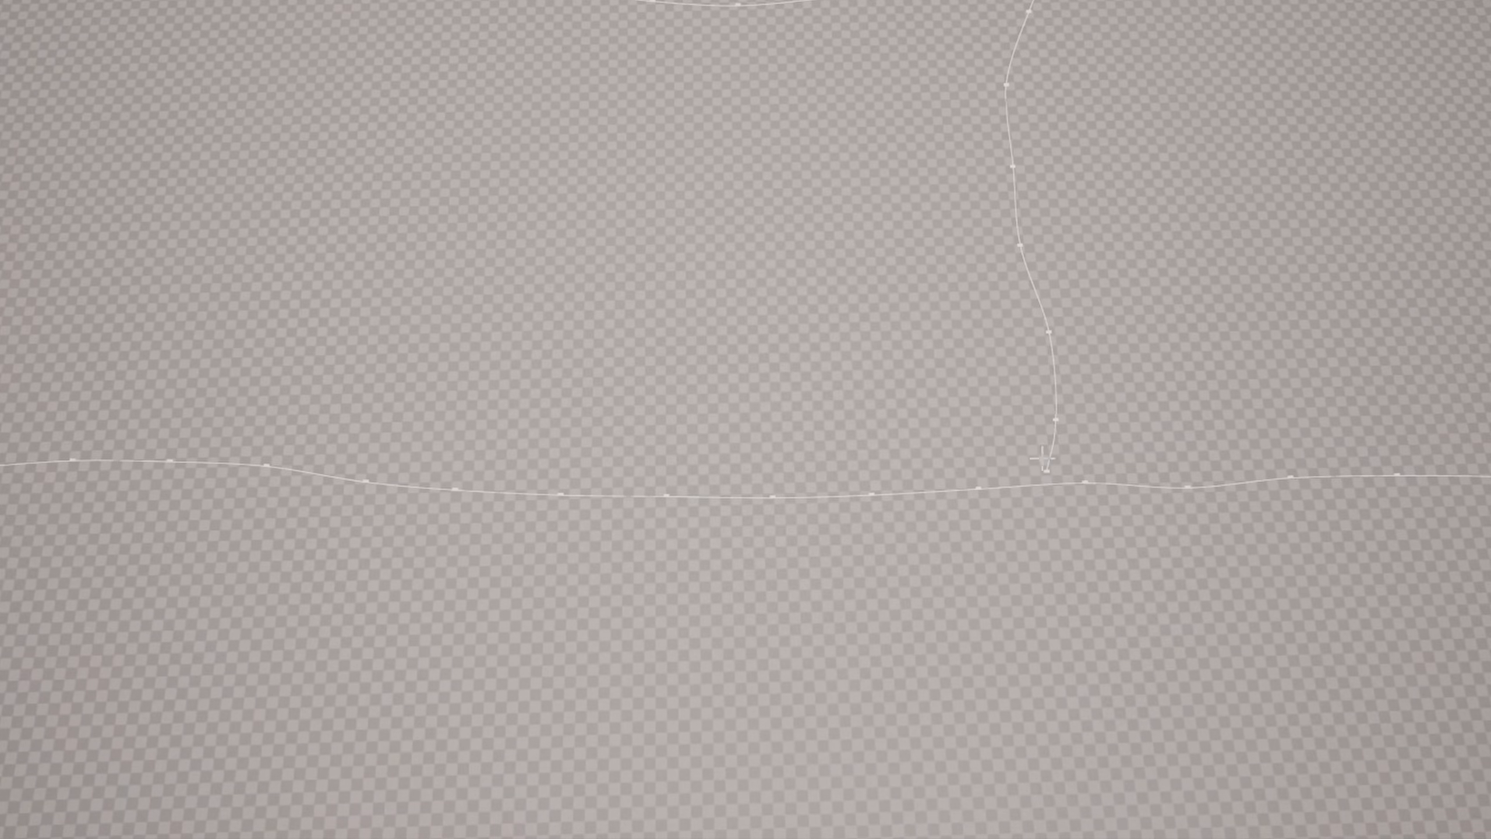
pyautogui.moveTo(1109, 468); pyautogui.dragTo(1108, 470, button='right')
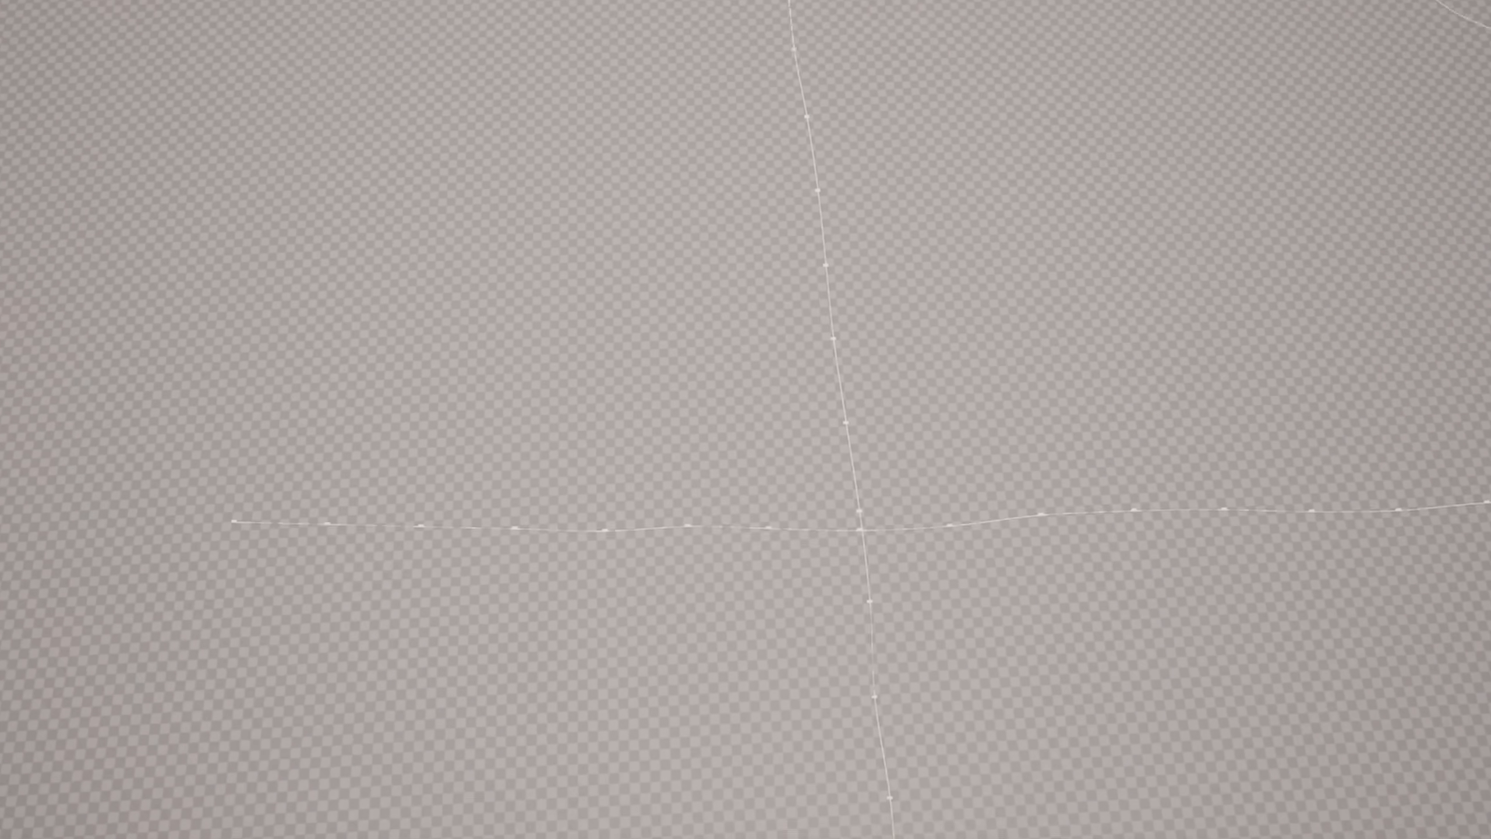
pyautogui.moveTo(716, 334); pyautogui.dragTo(716, 333, button='right')
pyautogui.moveTo(886, 426); pyautogui.dragTo(867, 442, button='right')
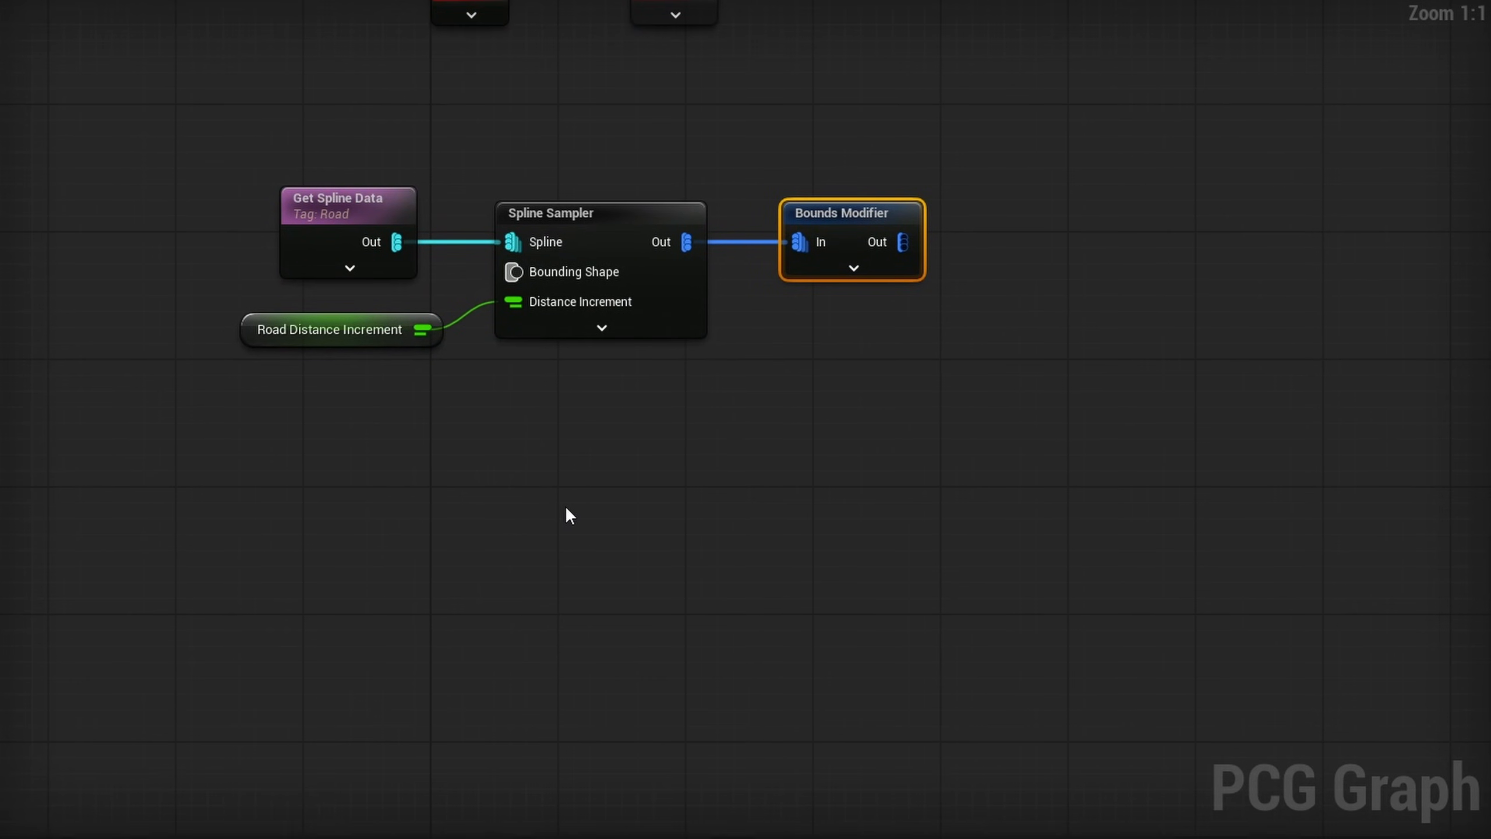
# - Add a Spline Intersection node below the Spline Sampler and feed it from Get Spline Data
pyautogui.rightClick(573, 509)
pyautogui.write('spline ')
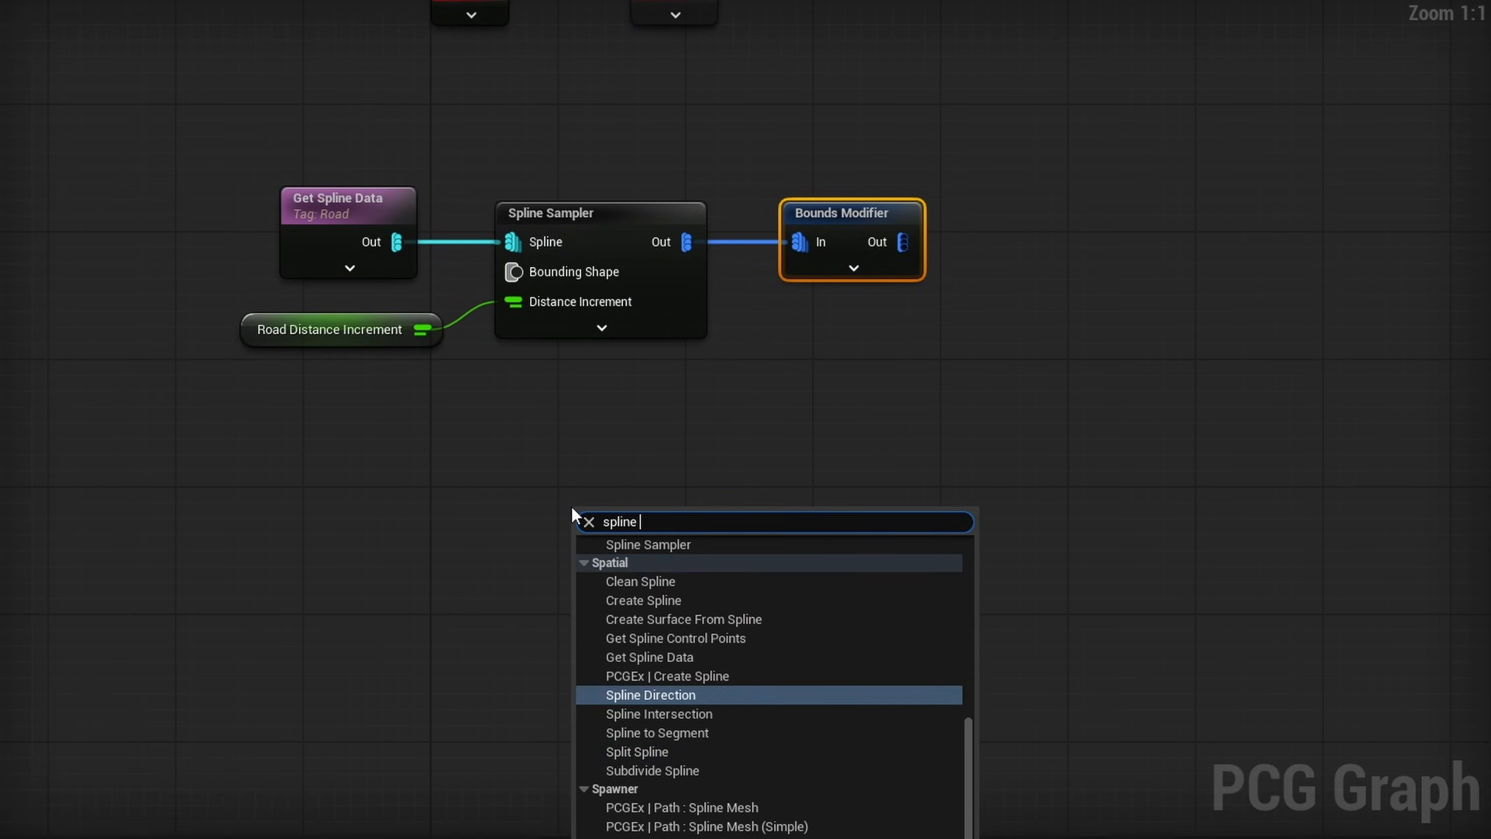
pyautogui.write('inter')
pyautogui.press('Return')
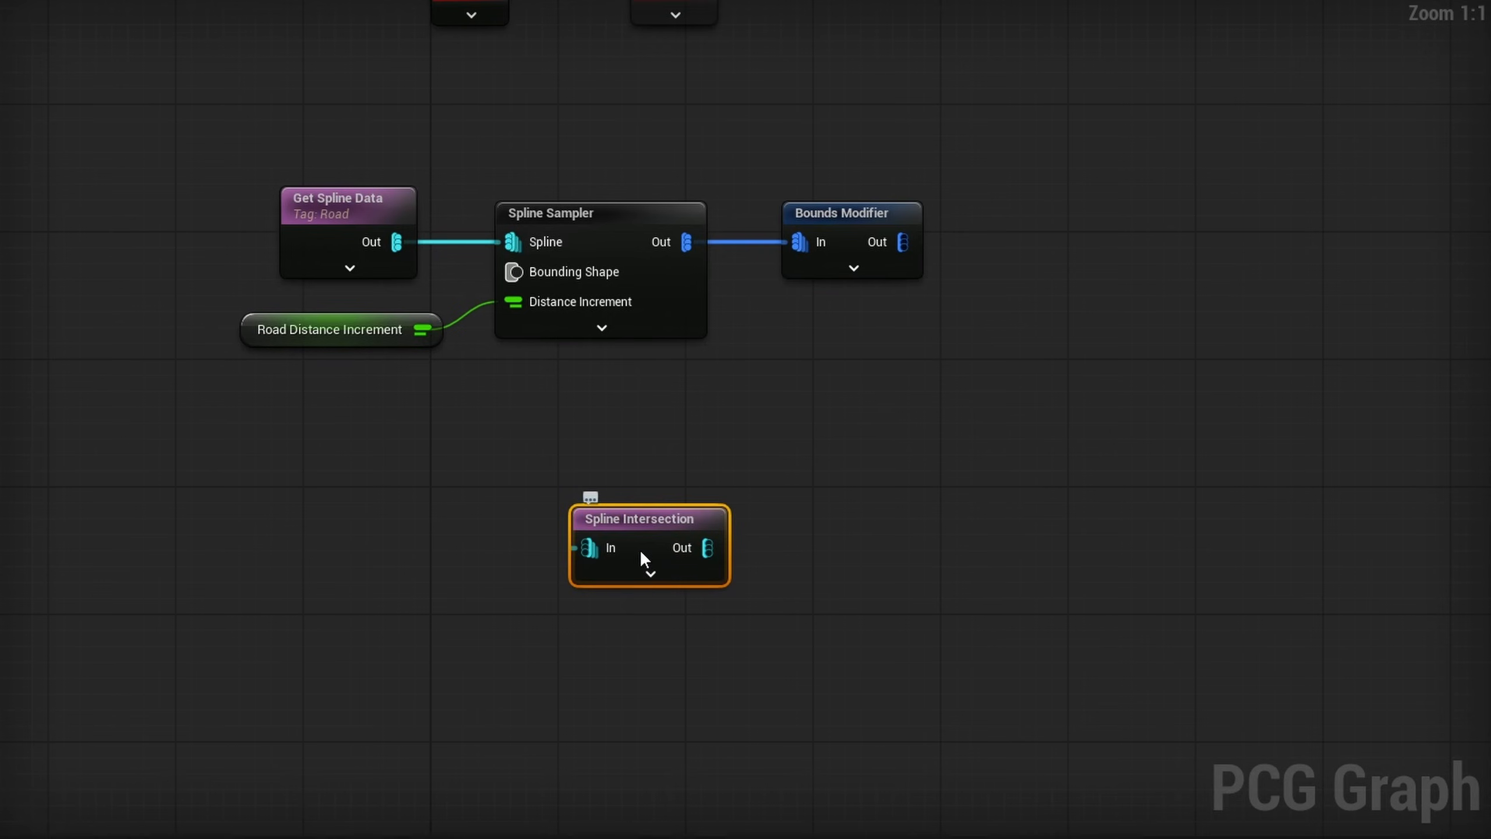
pyautogui.moveTo(644, 556); pyautogui.dragTo(637, 496)
pyautogui.moveTo(398, 243); pyautogui.dragTo(593, 498)
pyautogui.moveTo(494, 347); pyautogui.dragTo(494, 508)
pyautogui.moveTo(732, 623); pyautogui.dragTo(489, 498)
pyautogui.moveTo(658, 465); pyautogui.dragTo(695, 467)
# - Configure Spline Intersection to output spline indices and Intersection Points Only, with a Distance Threshold of 50
pyautogui.click(563, 530)
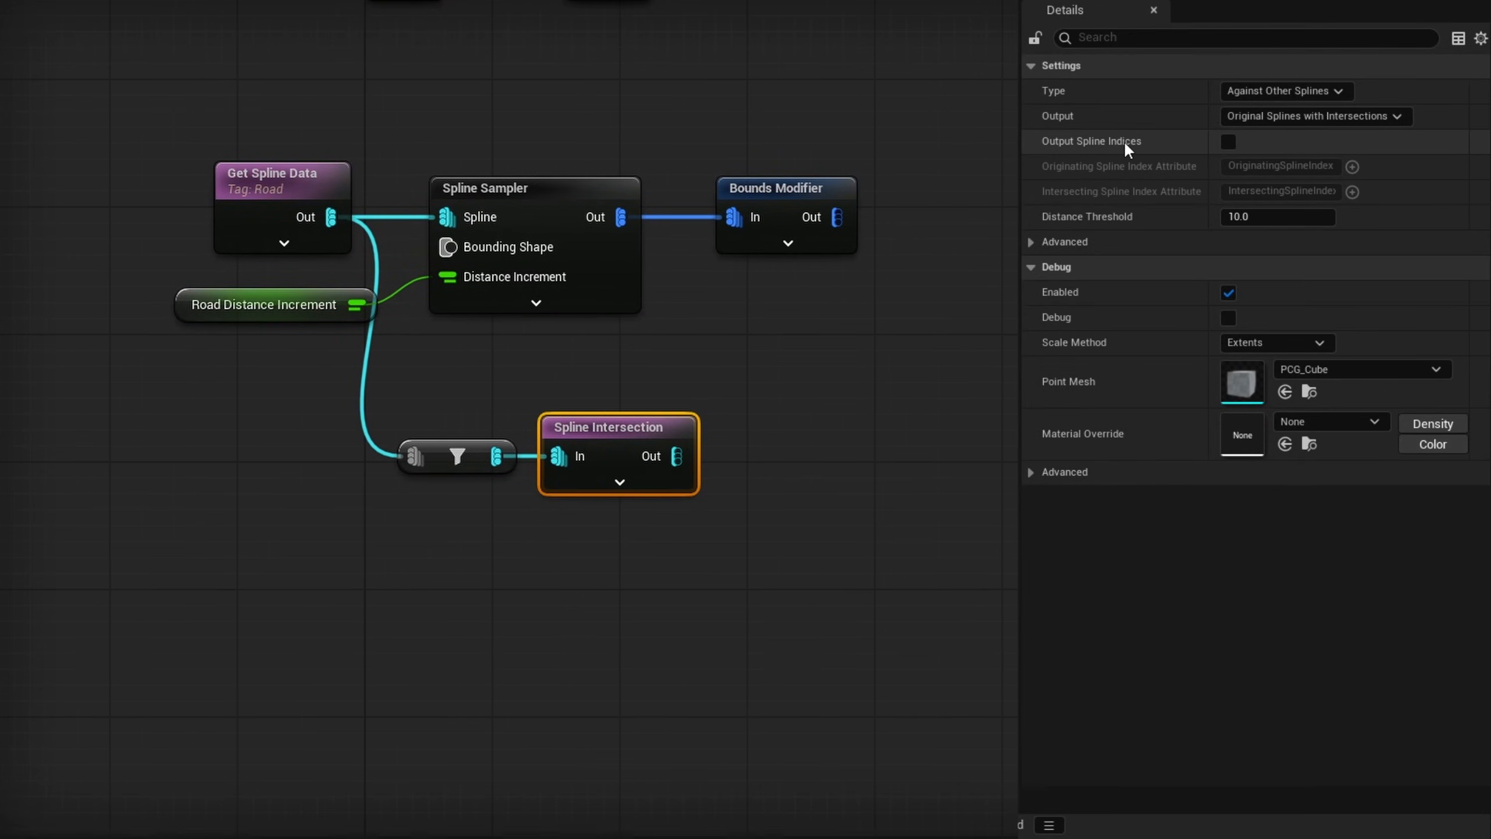
pyautogui.click(1228, 142)
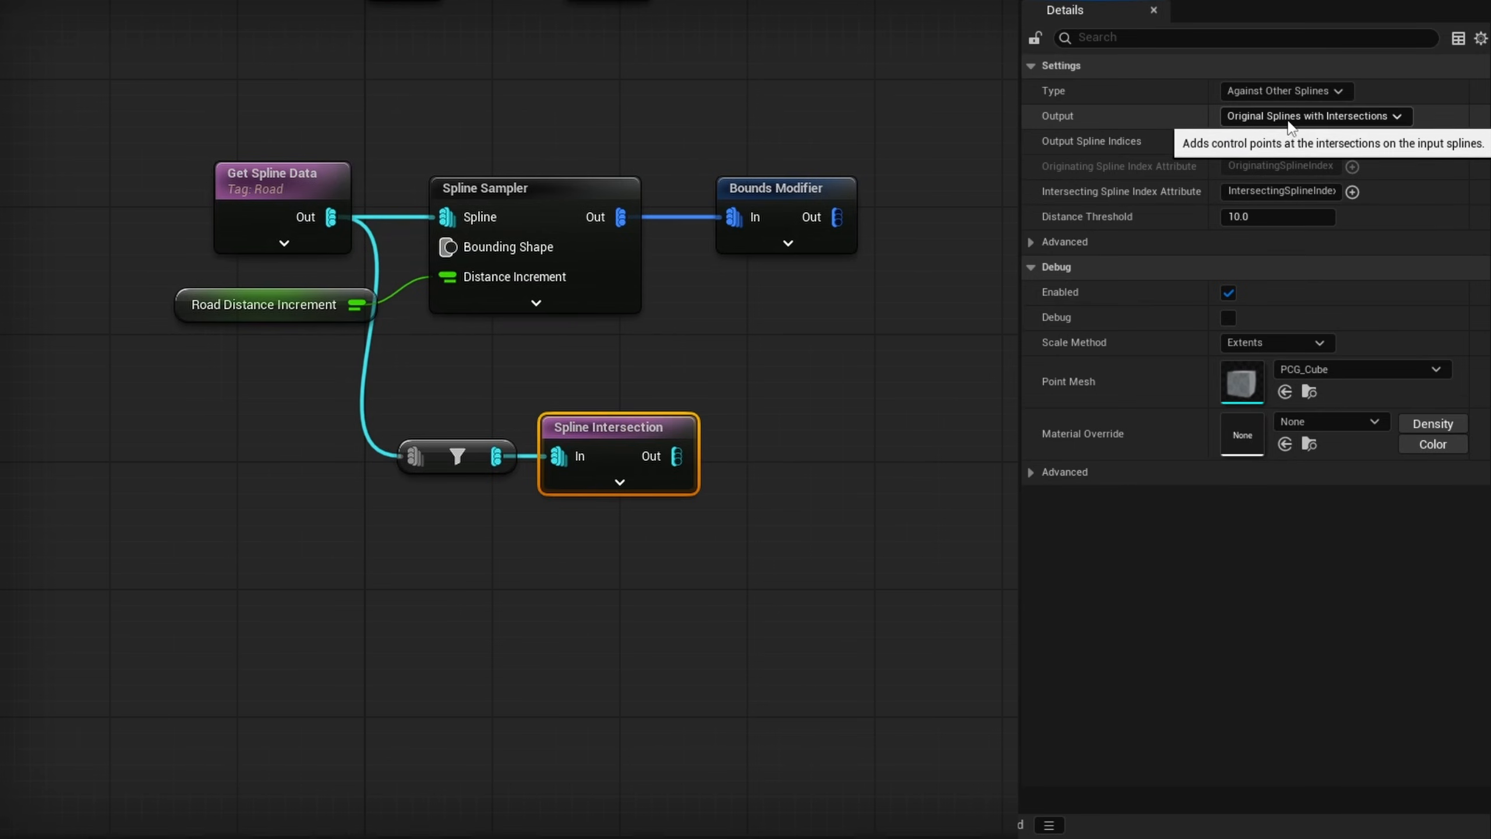
pyautogui.click(1333, 117)
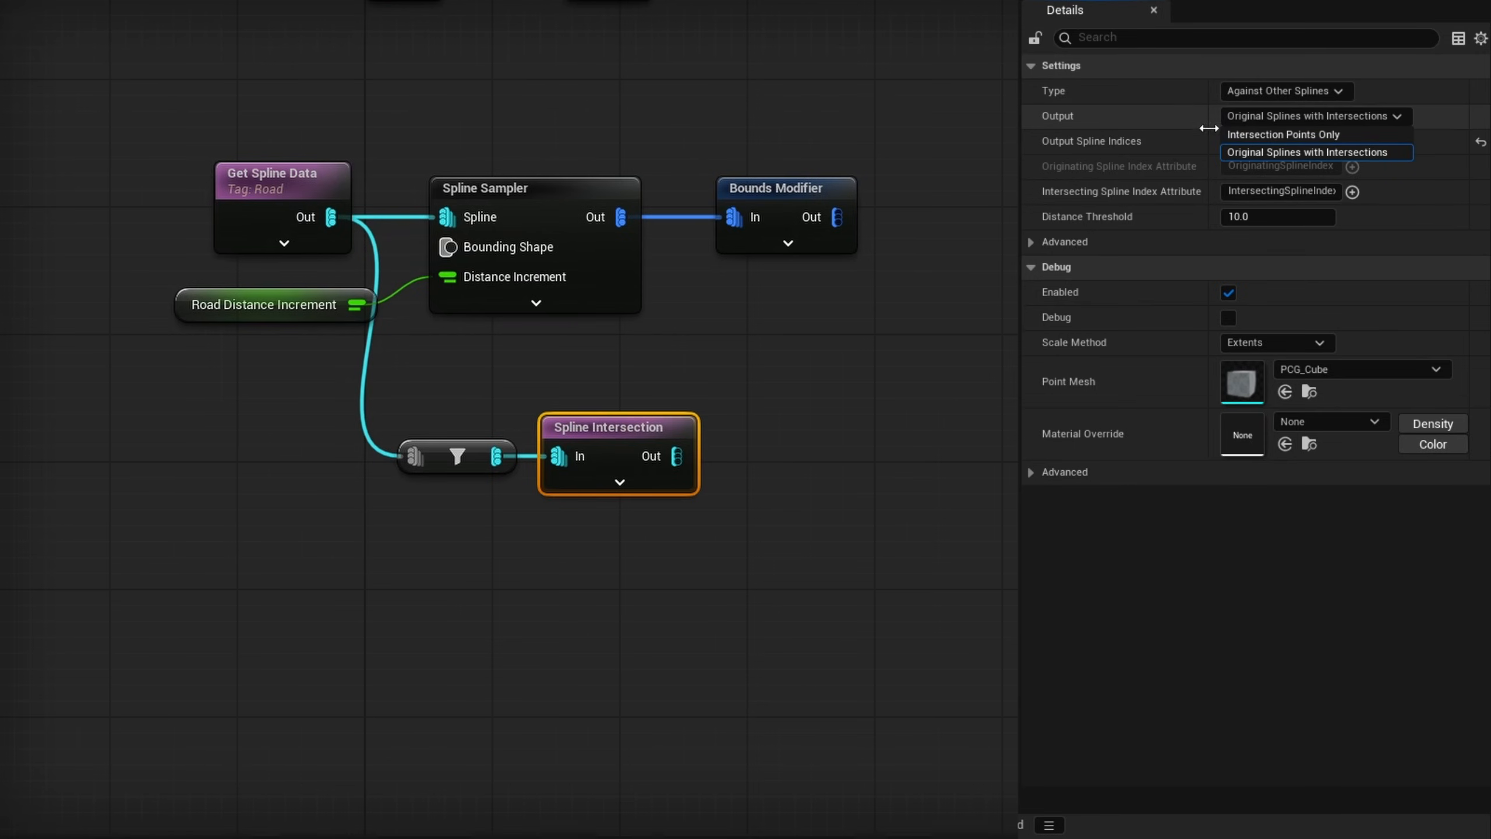
pyautogui.click(1278, 137)
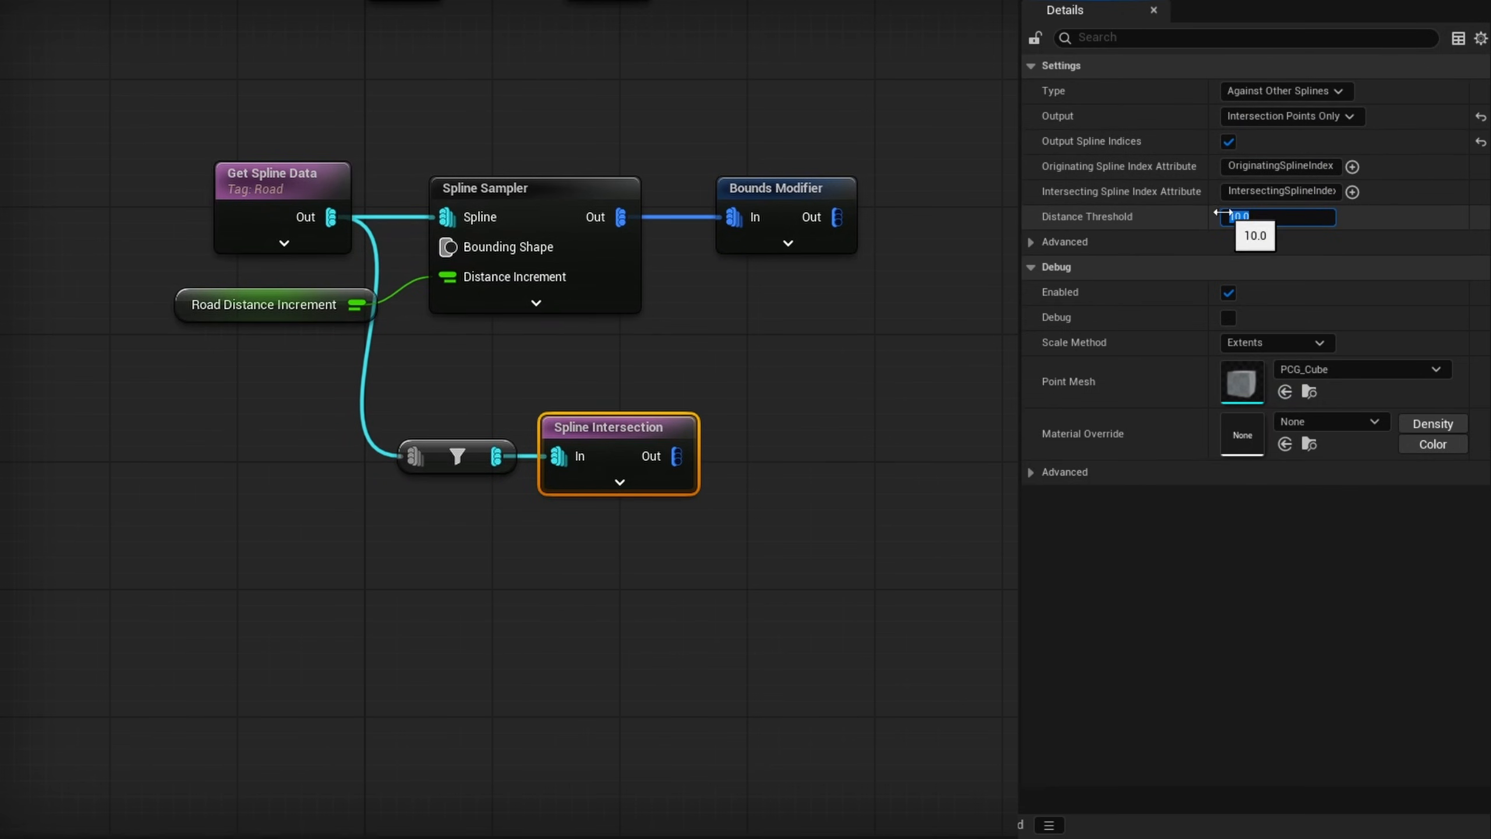
pyautogui.write('50')
pyautogui.press('Return')
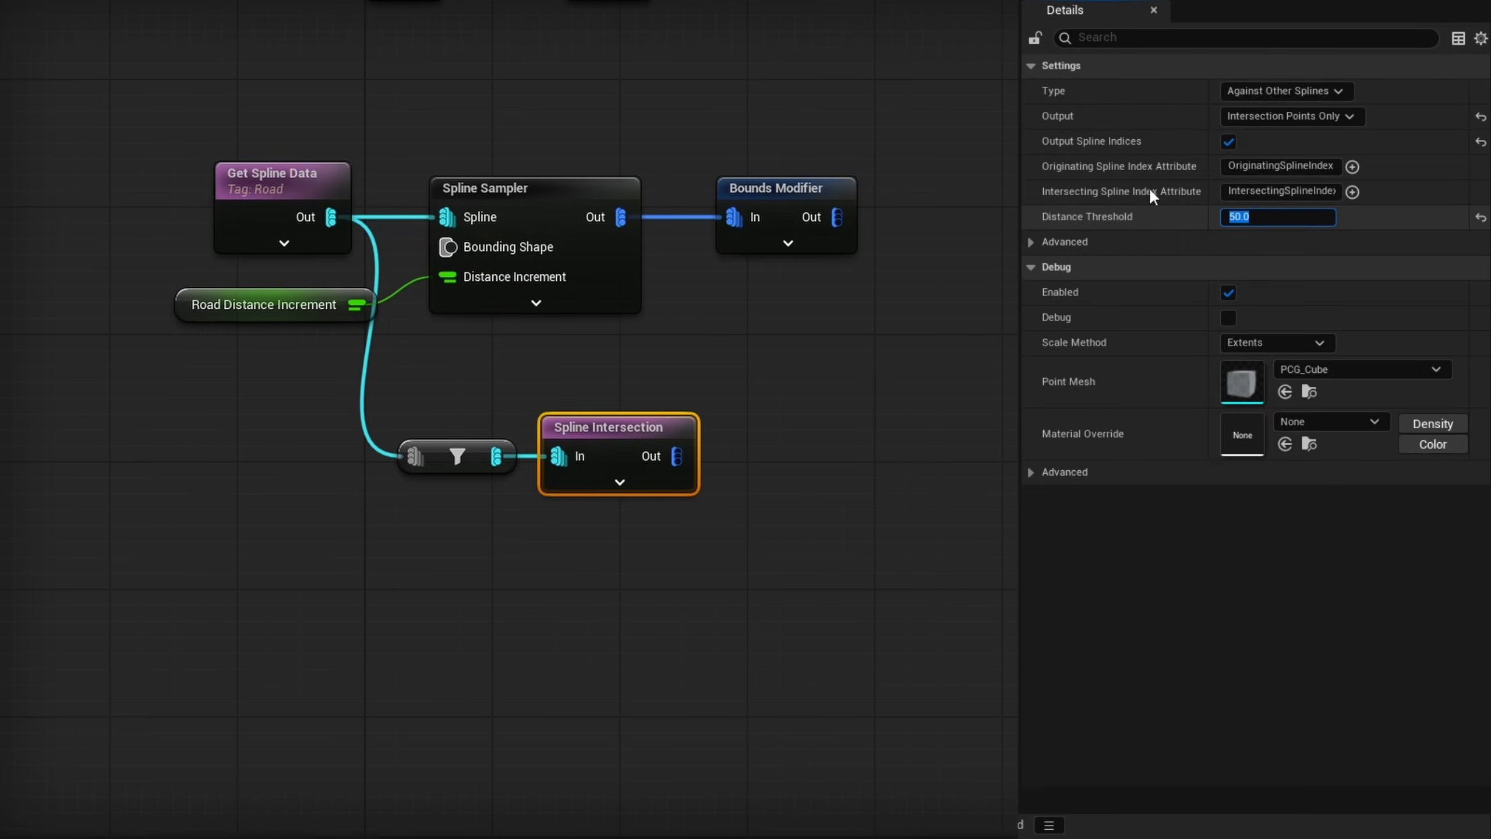
# - Enable debug display on the Spline Intersection node and change its debug scale method
pyautogui.click(1228, 318)
pyautogui.click(1251, 342)
pyautogui.click(1263, 377)
pyautogui.click(1282, 343)
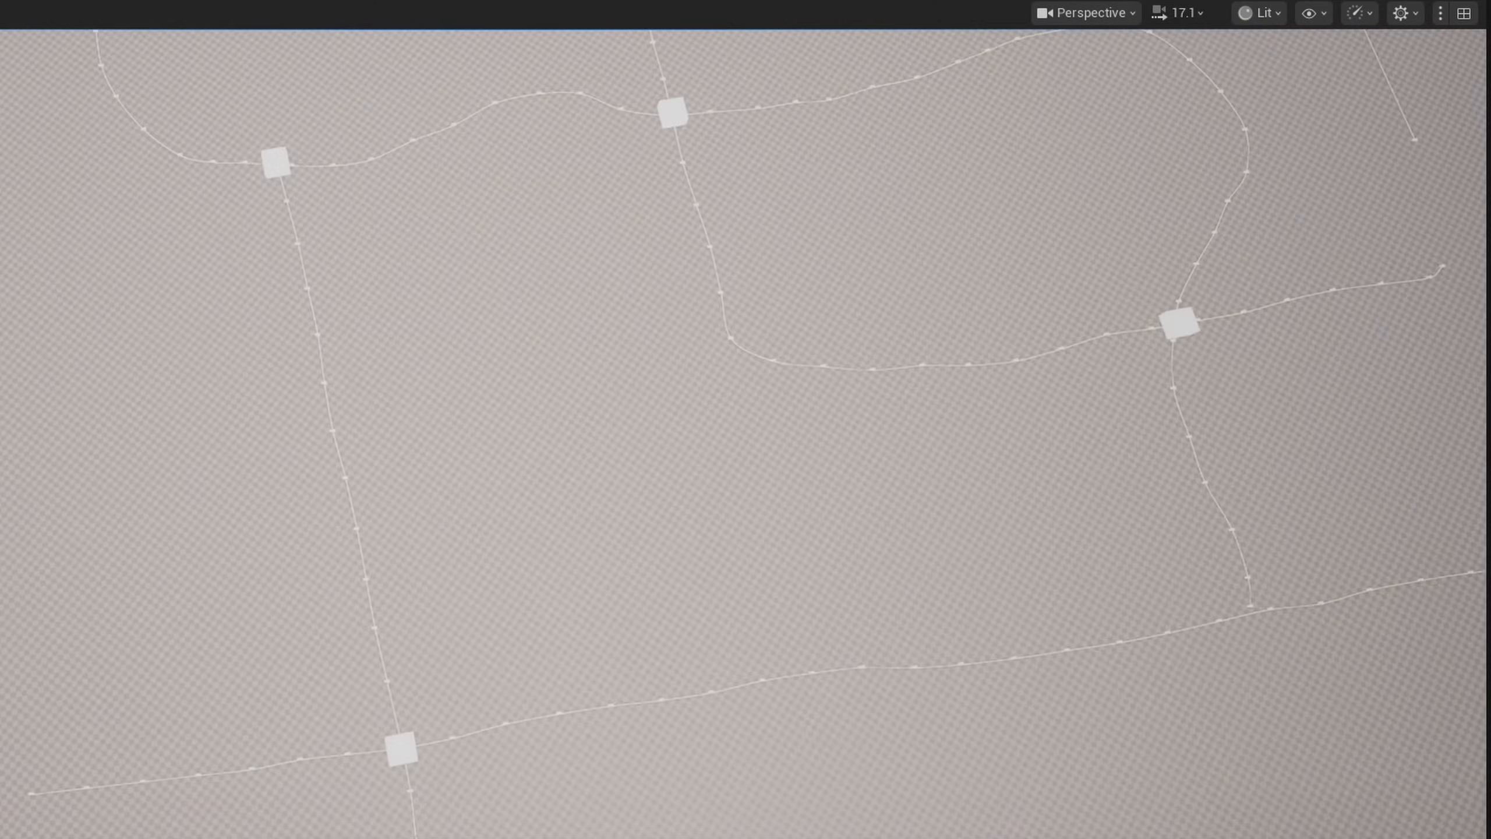
# - Move the loose end point of the downward road spline onto the crossing road below it so the two splines intersect
pyautogui.moveTo(1080, 402); pyautogui.dragTo(746, 515, button='right')
pyautogui.press('s')
pyautogui.press('w')
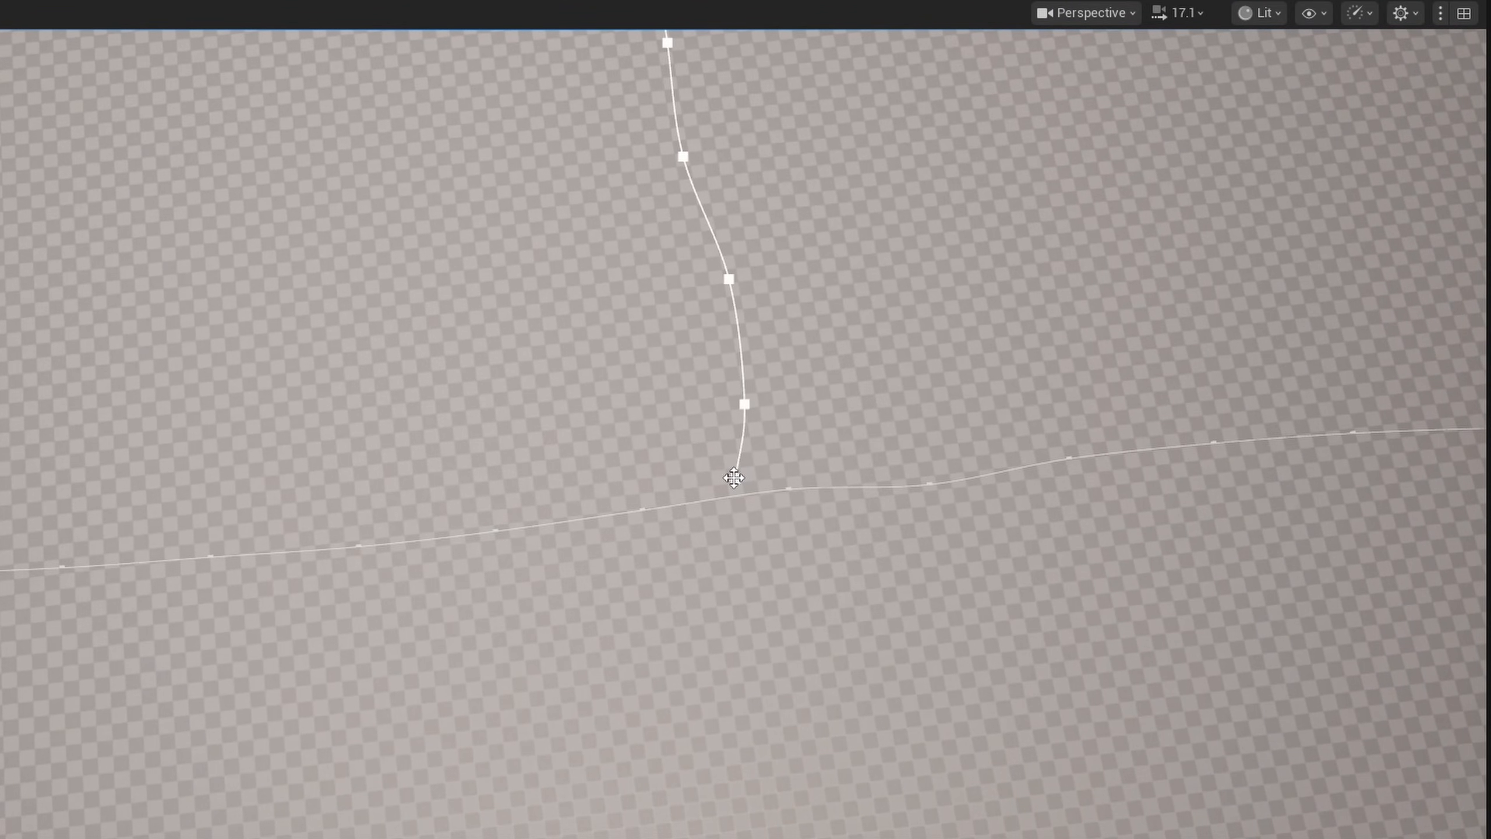
pyautogui.moveTo(758, 453); pyautogui.dragTo(767, 488)
pyautogui.moveTo(954, 664); pyautogui.dragTo(750, 605, button='right')
pyautogui.press('s')
pyautogui.press('g')
pyautogui.press('s')
pyautogui.press('g')
pyautogui.click(892, 558)
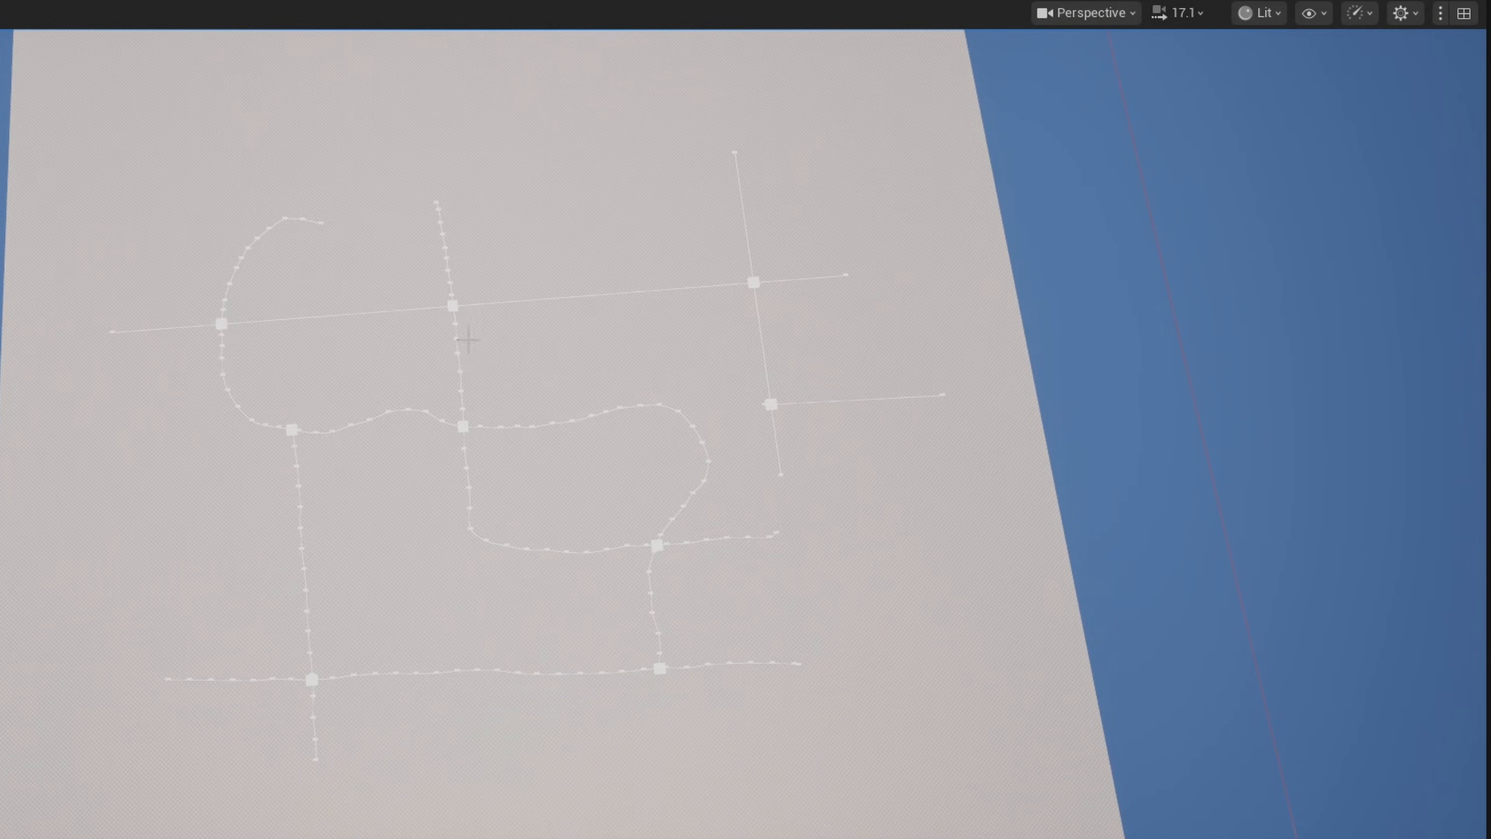
pyautogui.moveTo(902, 313)
pyautogui.mouseDown(button='right')
pyautogui.moveTo(917, 364)
pyautogui.moveTo(902, 329)
pyautogui.mouseUp(button='right')
pyautogui.moveTo(1005, 547)
pyautogui.mouseDown(button='right')
pyautogui.moveTo(973, 544)
pyautogui.moveTo(1038, 547)
pyautogui.moveTo(998, 523)
pyautogui.mouseUp(button='right')
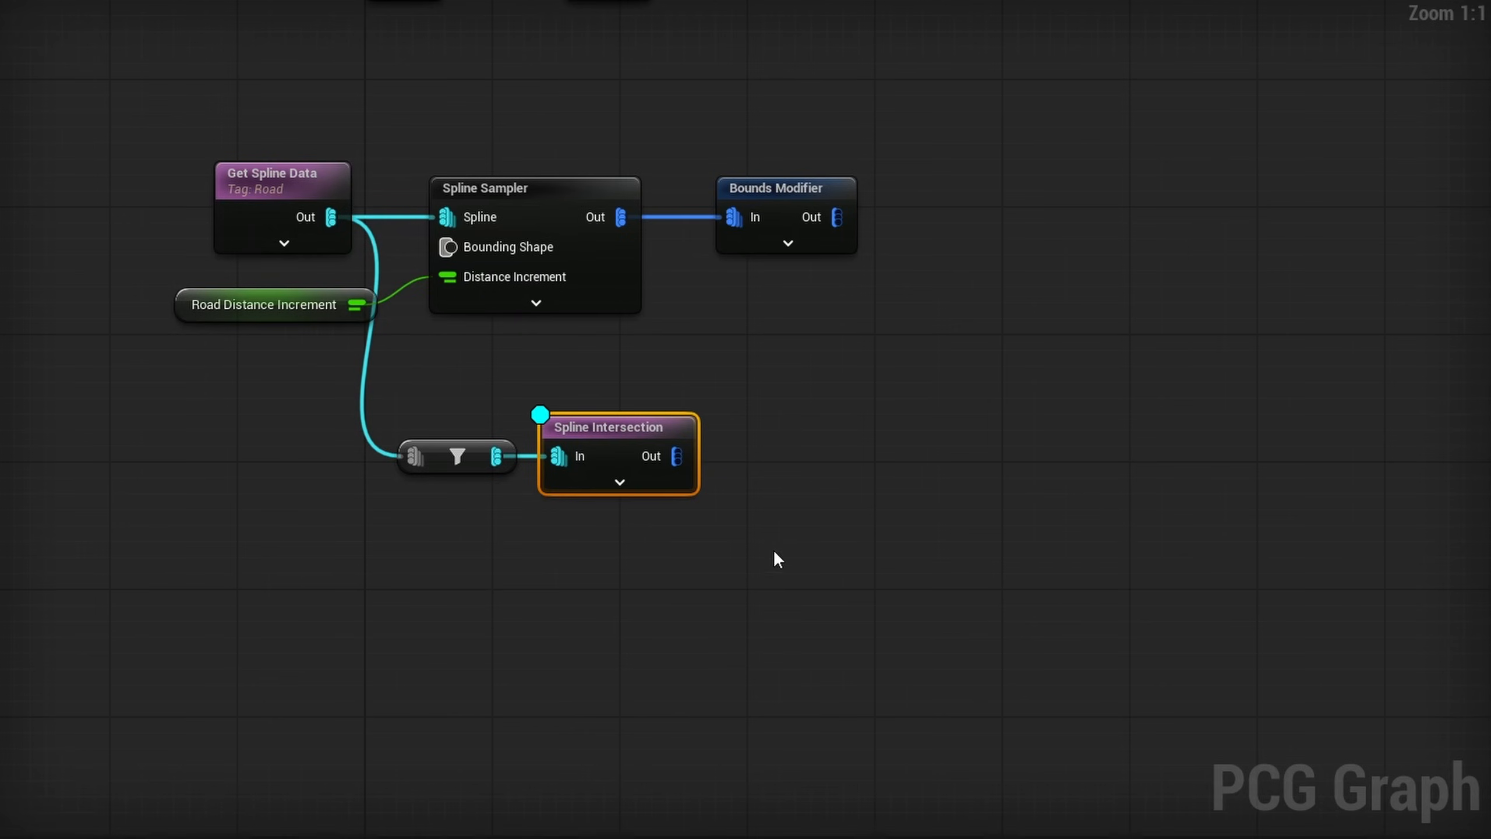
# - Connect a Filter Elements By Index node to the Spline Sampler, with Select Indices by Input disabled and indices 0,-1
pyautogui.moveTo(790, 424); pyautogui.dragTo(747, 350)
pyautogui.moveTo(622, 219); pyautogui.dragTo(703, 340)
pyautogui.write('filter eleme')
pyautogui.press('Down')
pyautogui.press('Down')
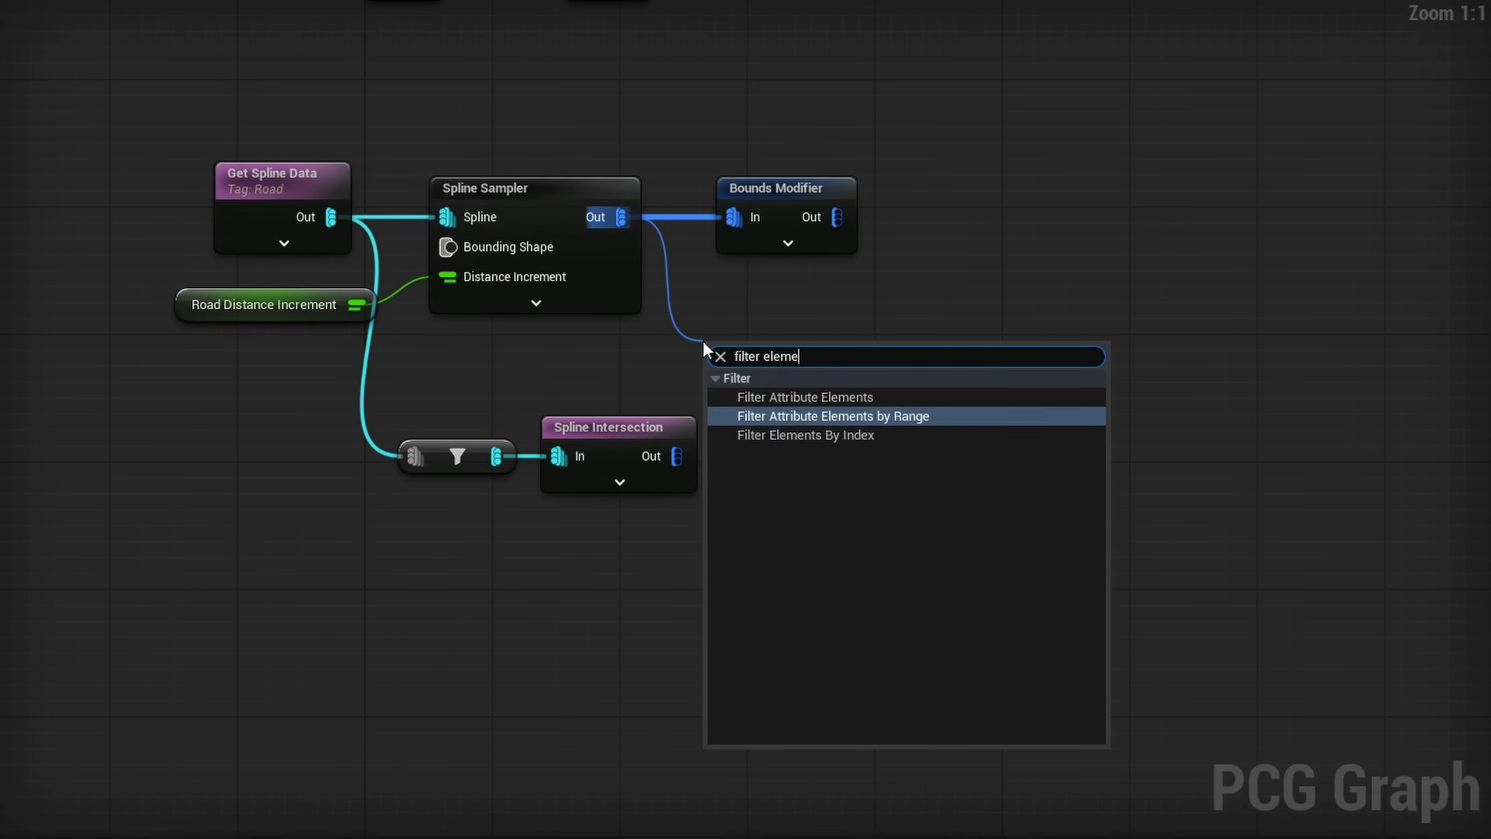
pyautogui.press('Return')
pyautogui.moveTo(805, 351); pyautogui.dragTo(785, 304)
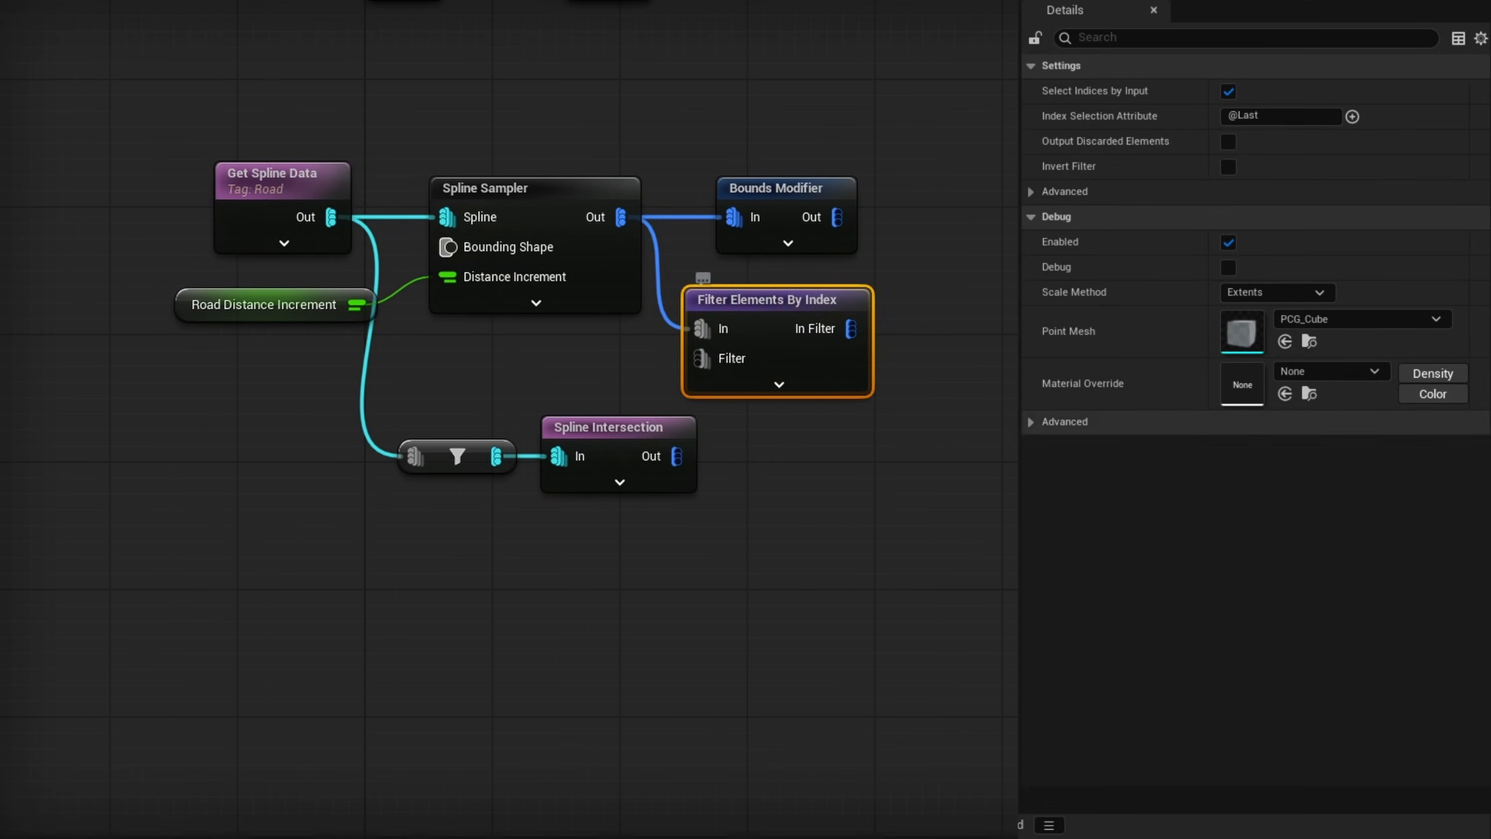
pyautogui.click(1229, 89)
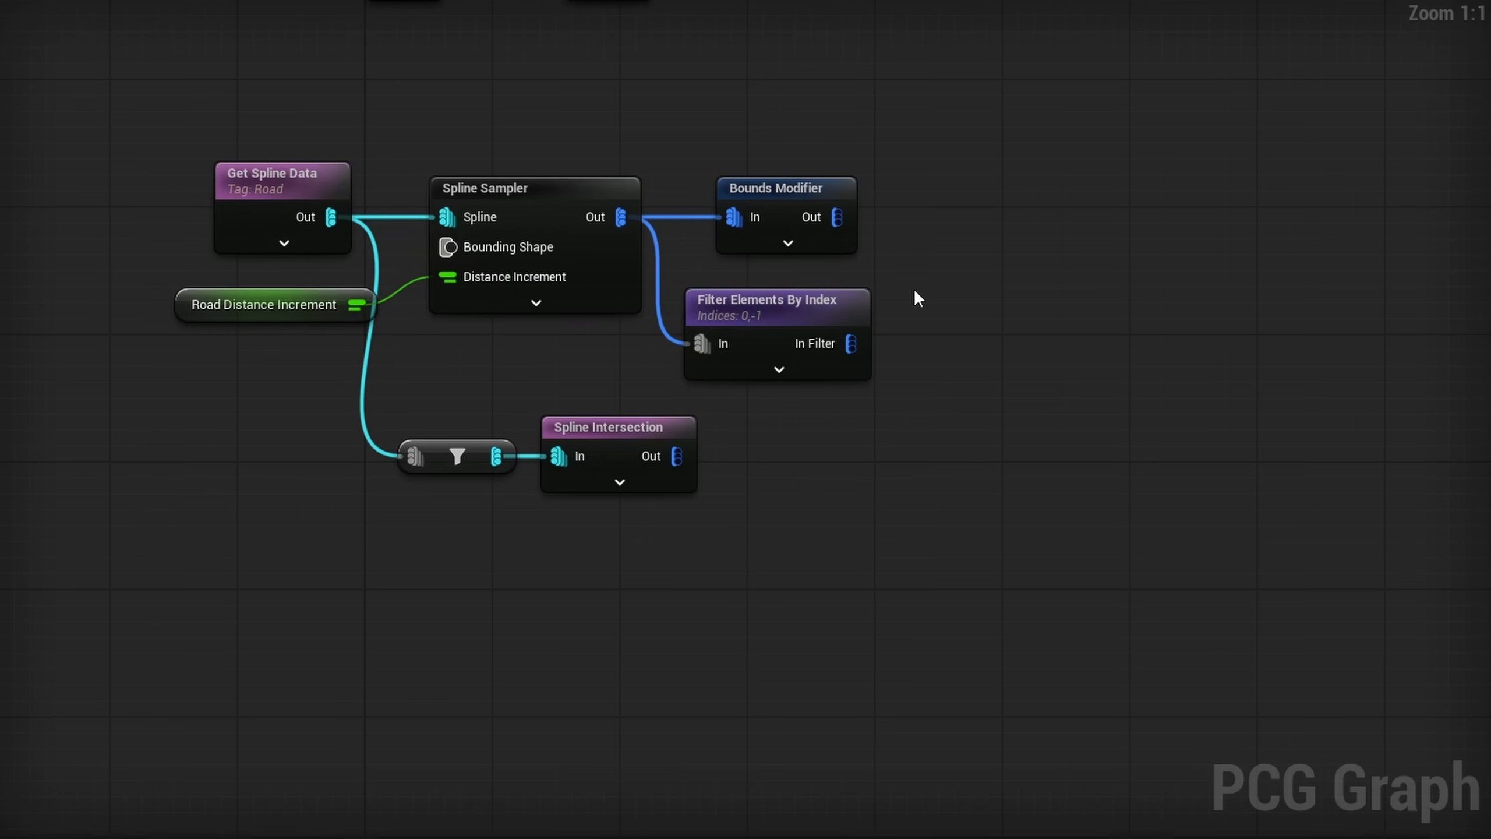
pyautogui.click(761, 356)
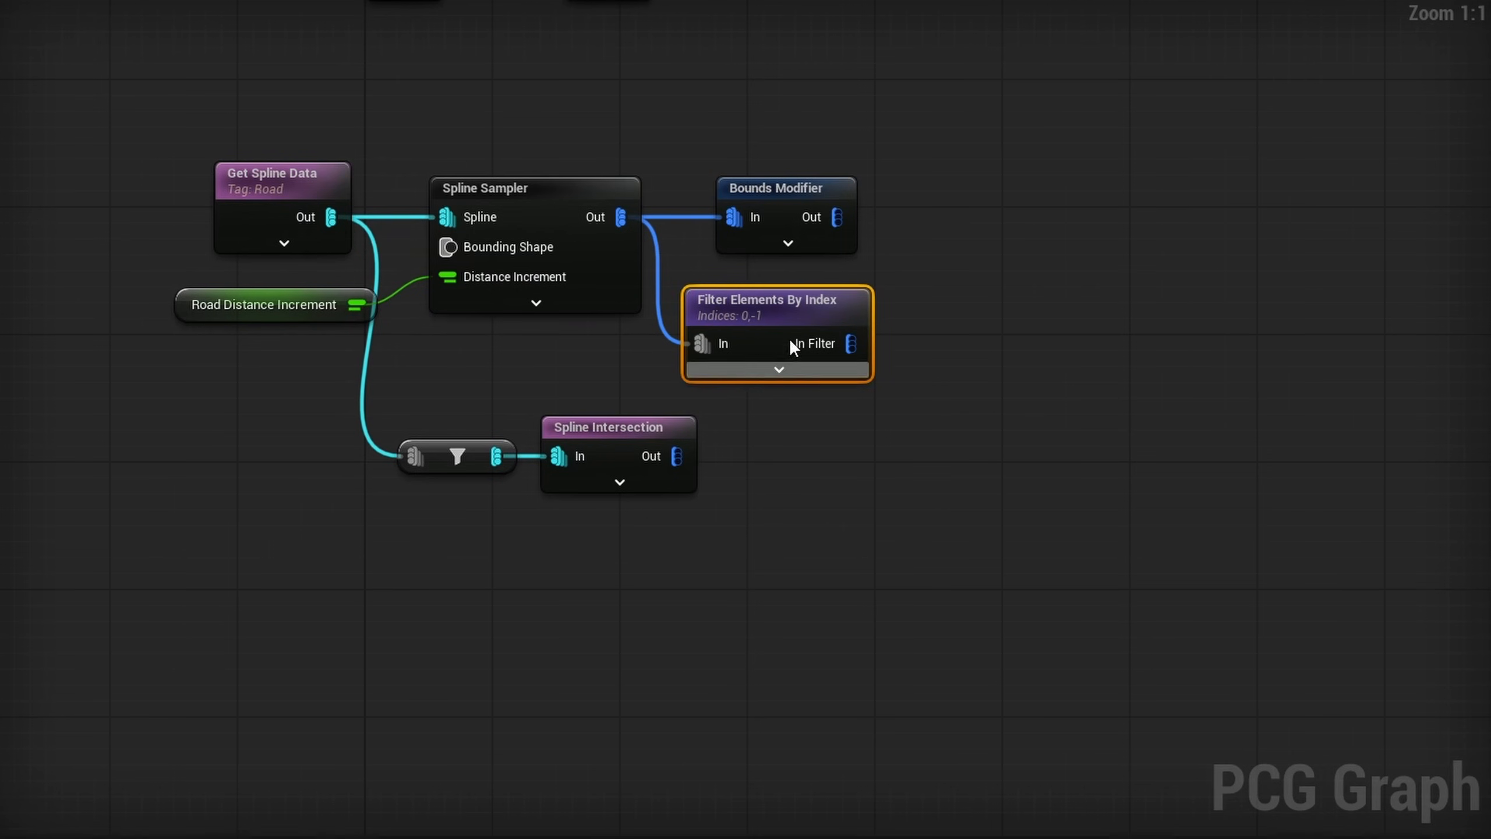
# - Combine the filtered end points with the Spline Intersection output in a Merge Points node, and inspect its debug points at the junctions
pyautogui.moveTo(851, 344); pyautogui.dragTo(934, 423)
pyautogui.write('merge po')
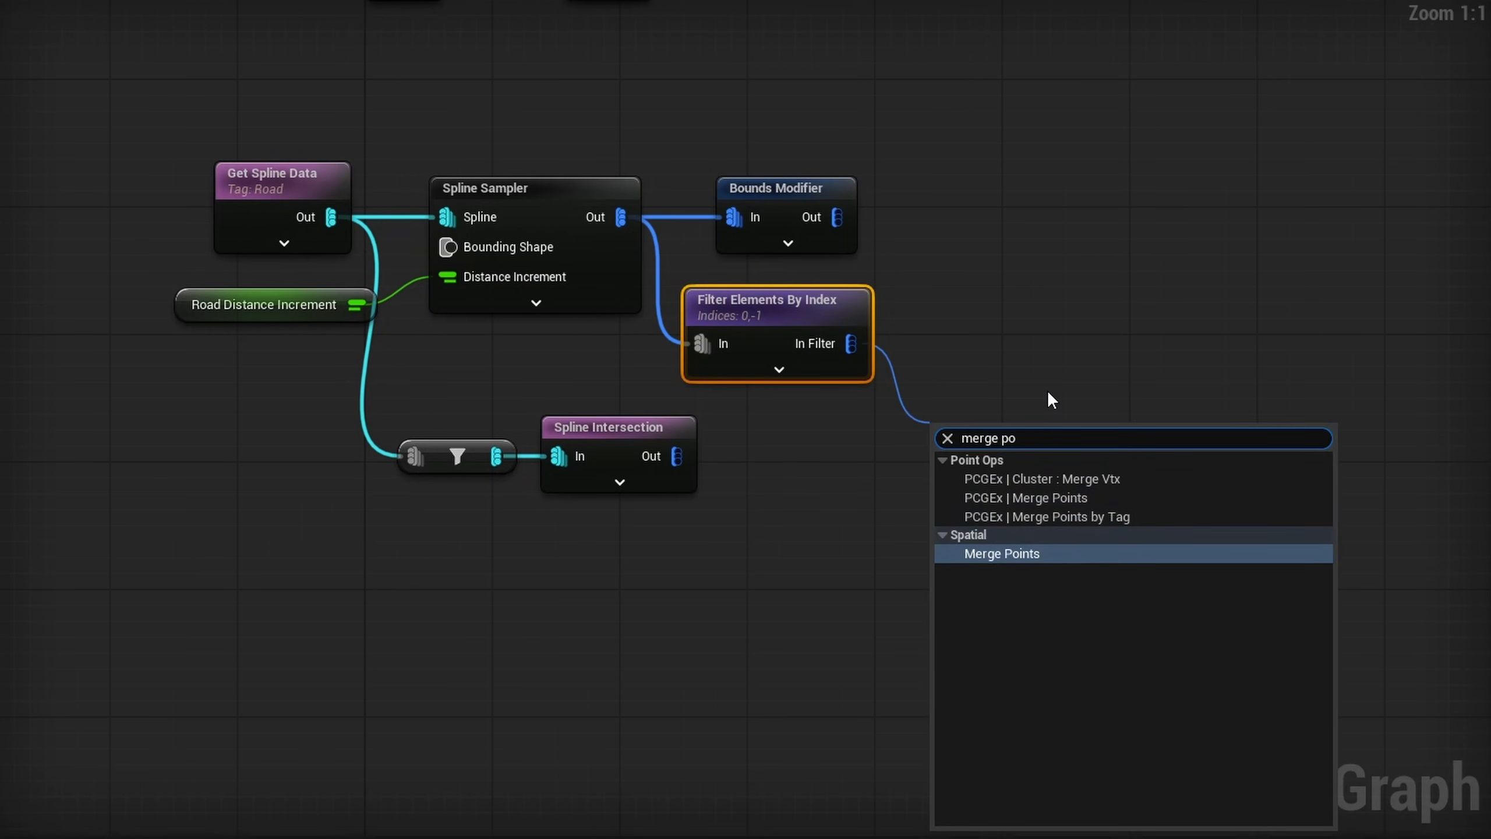
pyautogui.press('Return')
pyautogui.press('d')
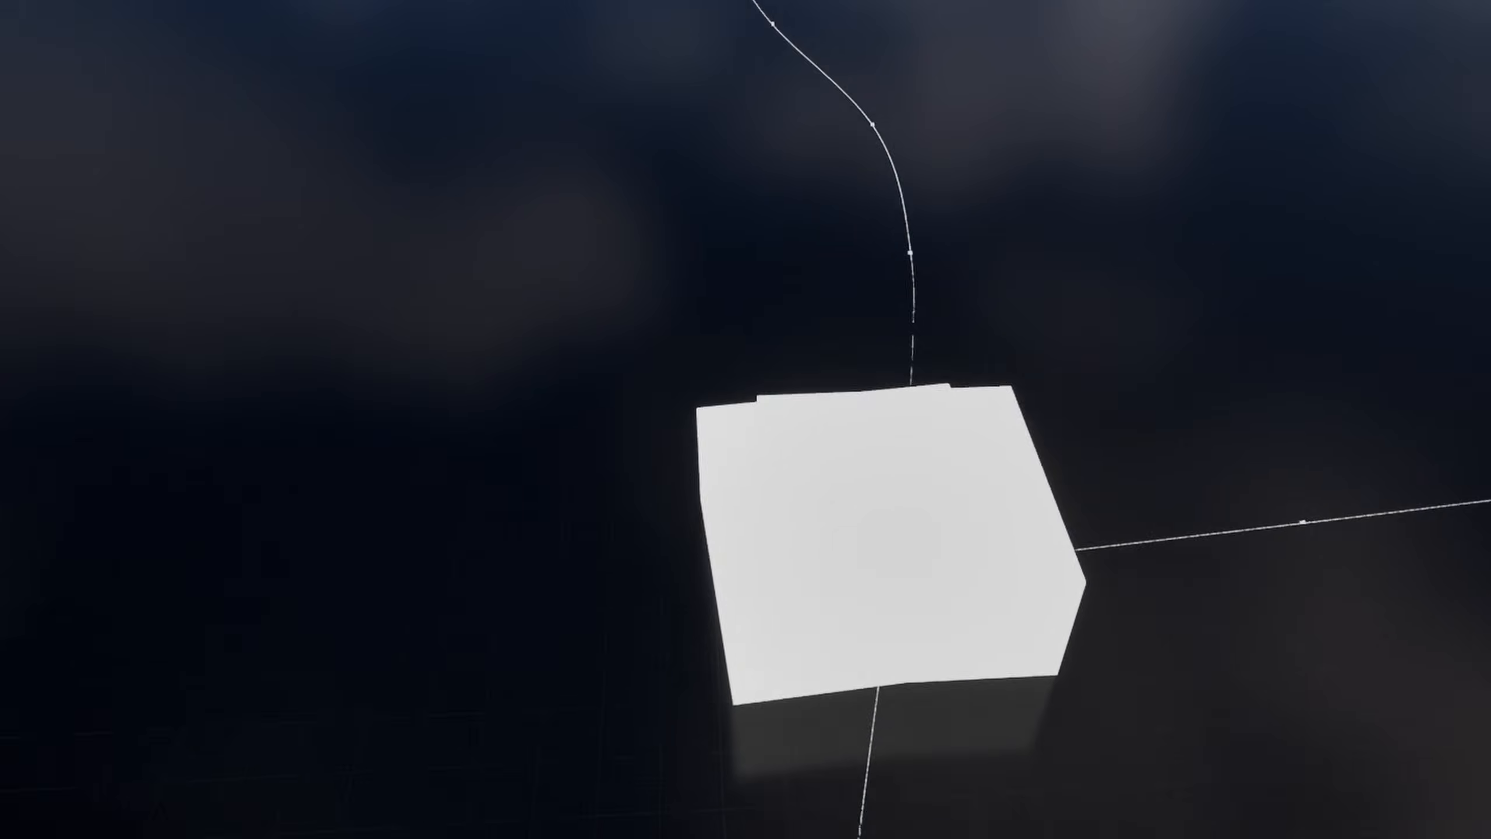
pyautogui.moveTo(713, 473); pyautogui.dragTo(713, 473, button='right')
pyautogui.moveTo(611, 404); pyautogui.dragTo(612, 404, button='right')
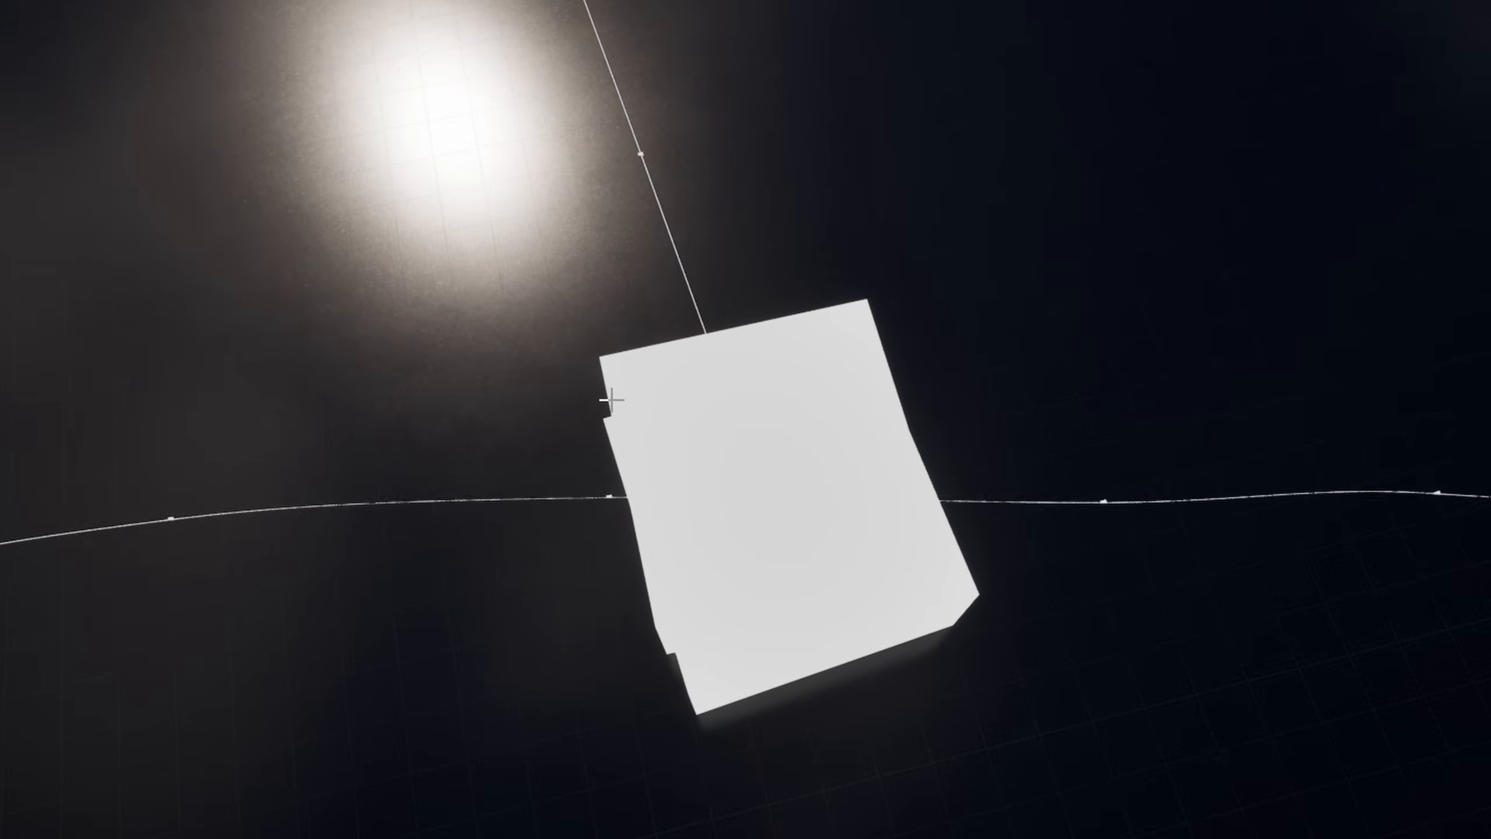
pyautogui.moveTo(738, 471); pyautogui.dragTo(739, 471, button='right')
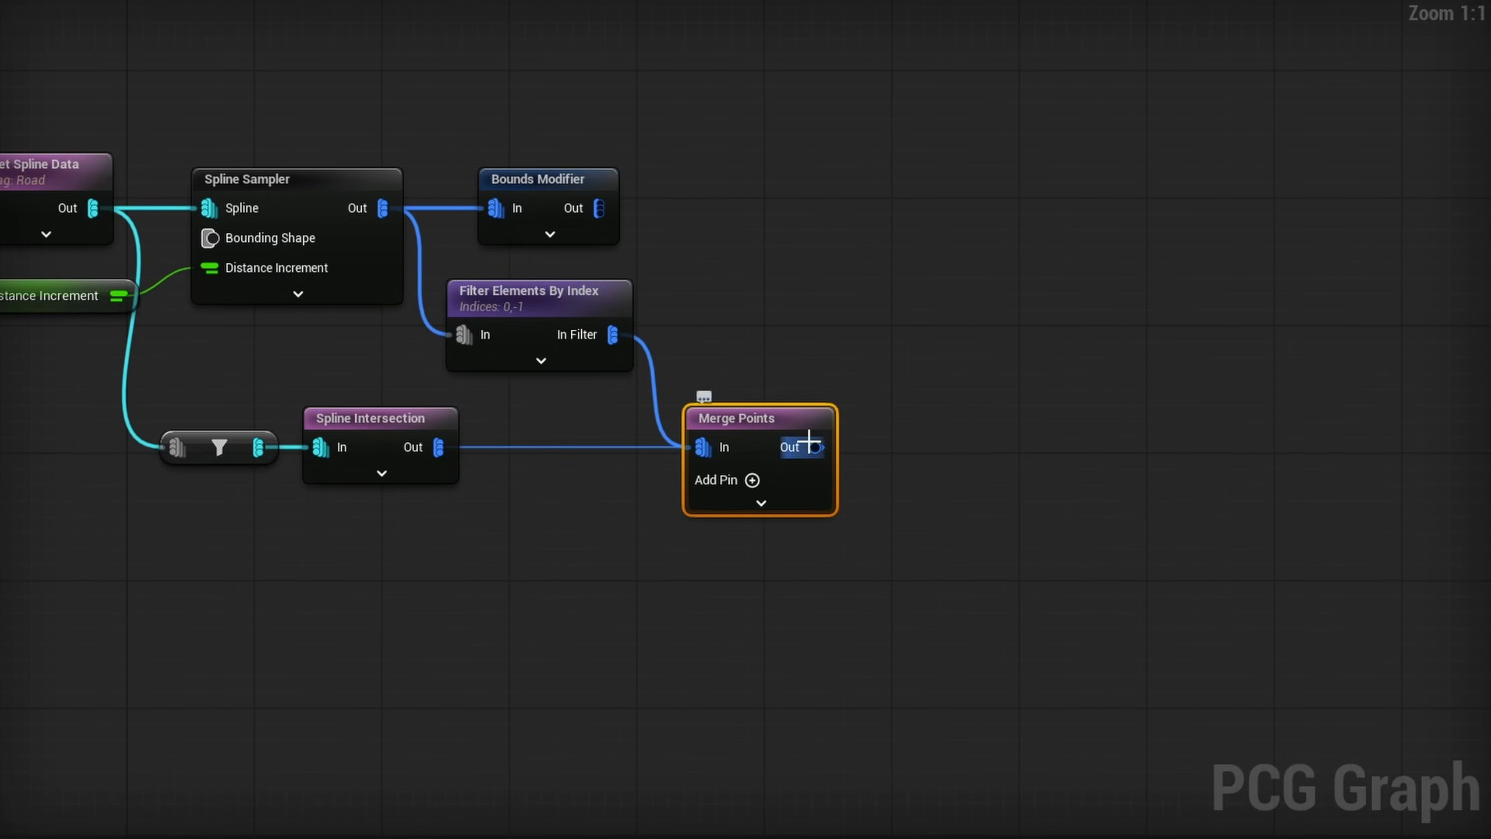
# - Connect a Collapse Points node to Merge Points and change its debug scale method
pyautogui.moveTo(816, 447); pyautogui.dragTo(938, 412)
pyautogui.write('coll')
pyautogui.press('Return')
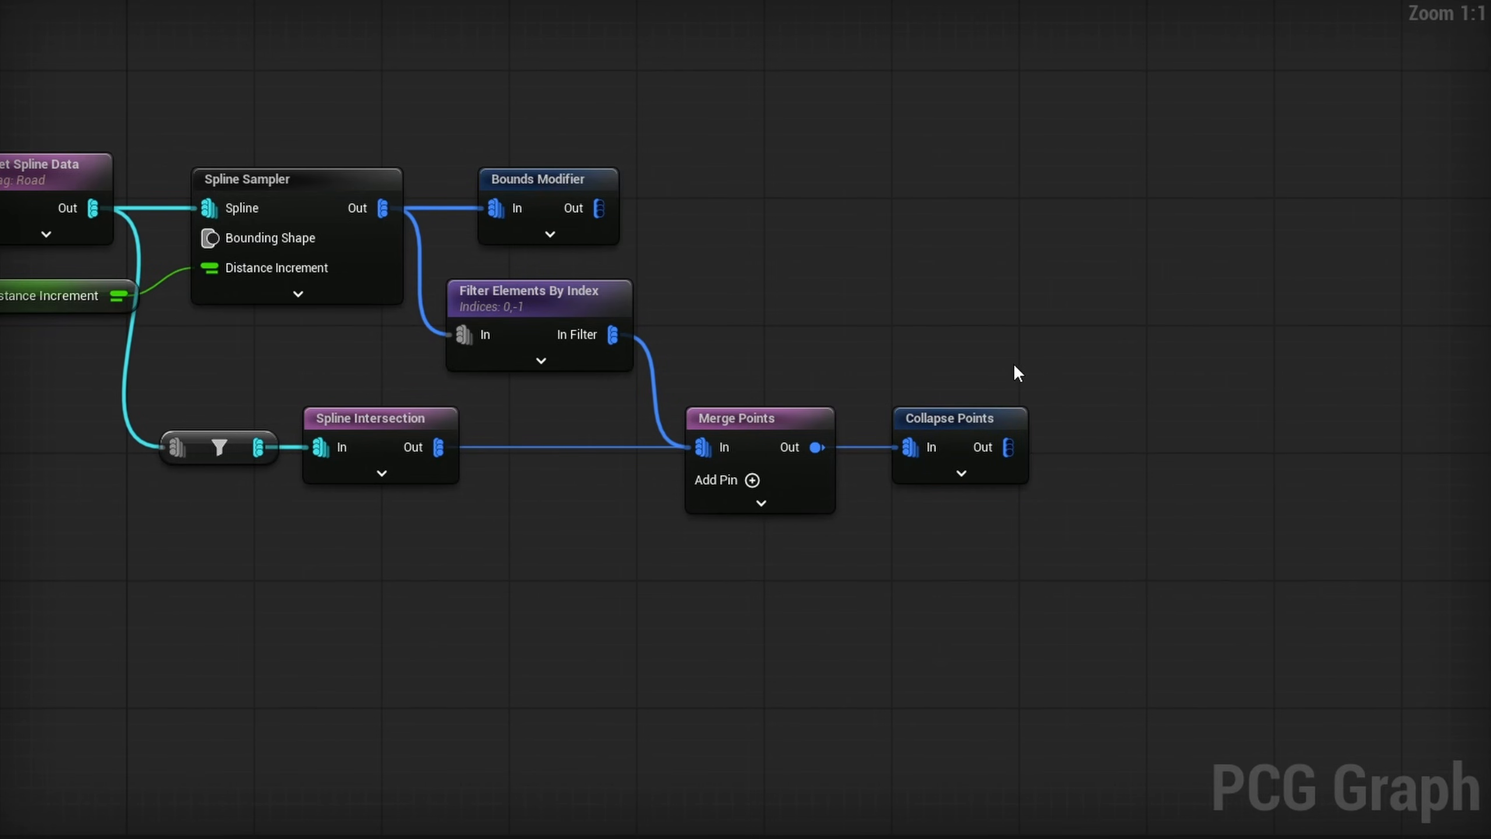
pyautogui.click(1274, 343)
pyautogui.click(1282, 382)
pyautogui.click(1263, 350)
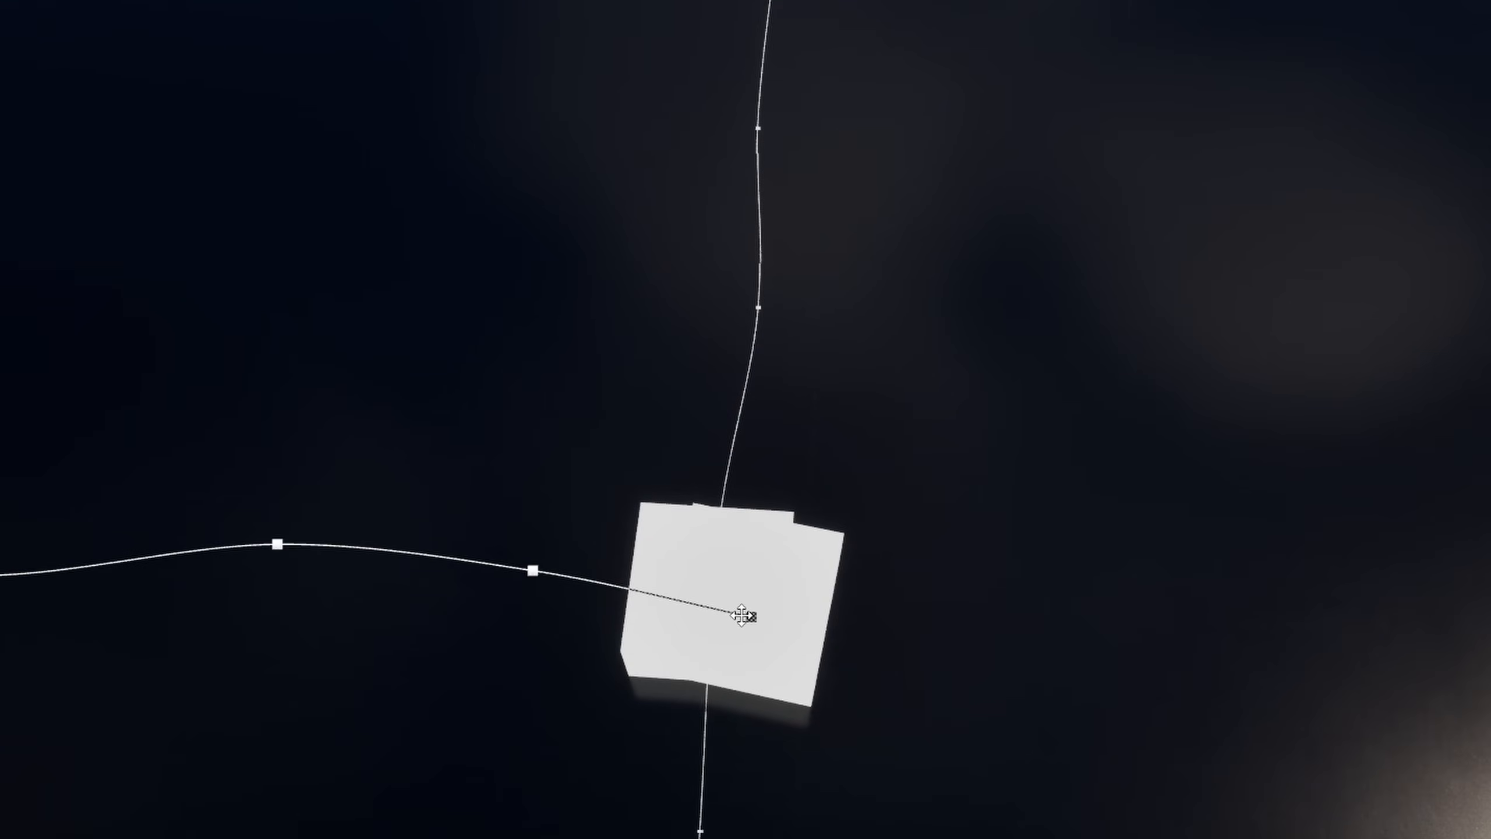
# - Shift the road splines' end points along their roads so that they sit on the junctions they meet
pyautogui.click(745, 616)
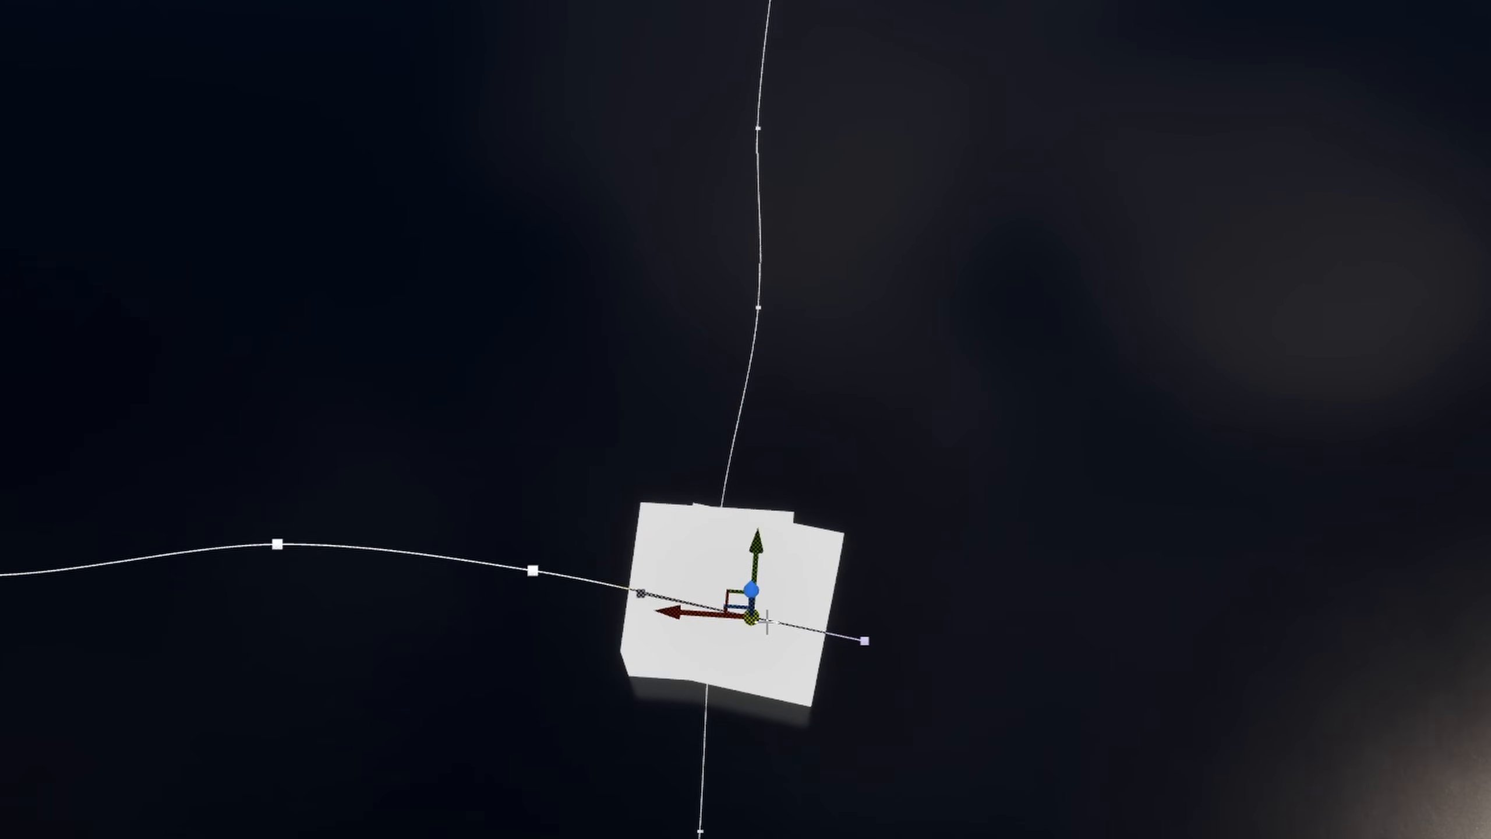
pyautogui.moveTo(714, 620); pyautogui.dragTo(669, 604)
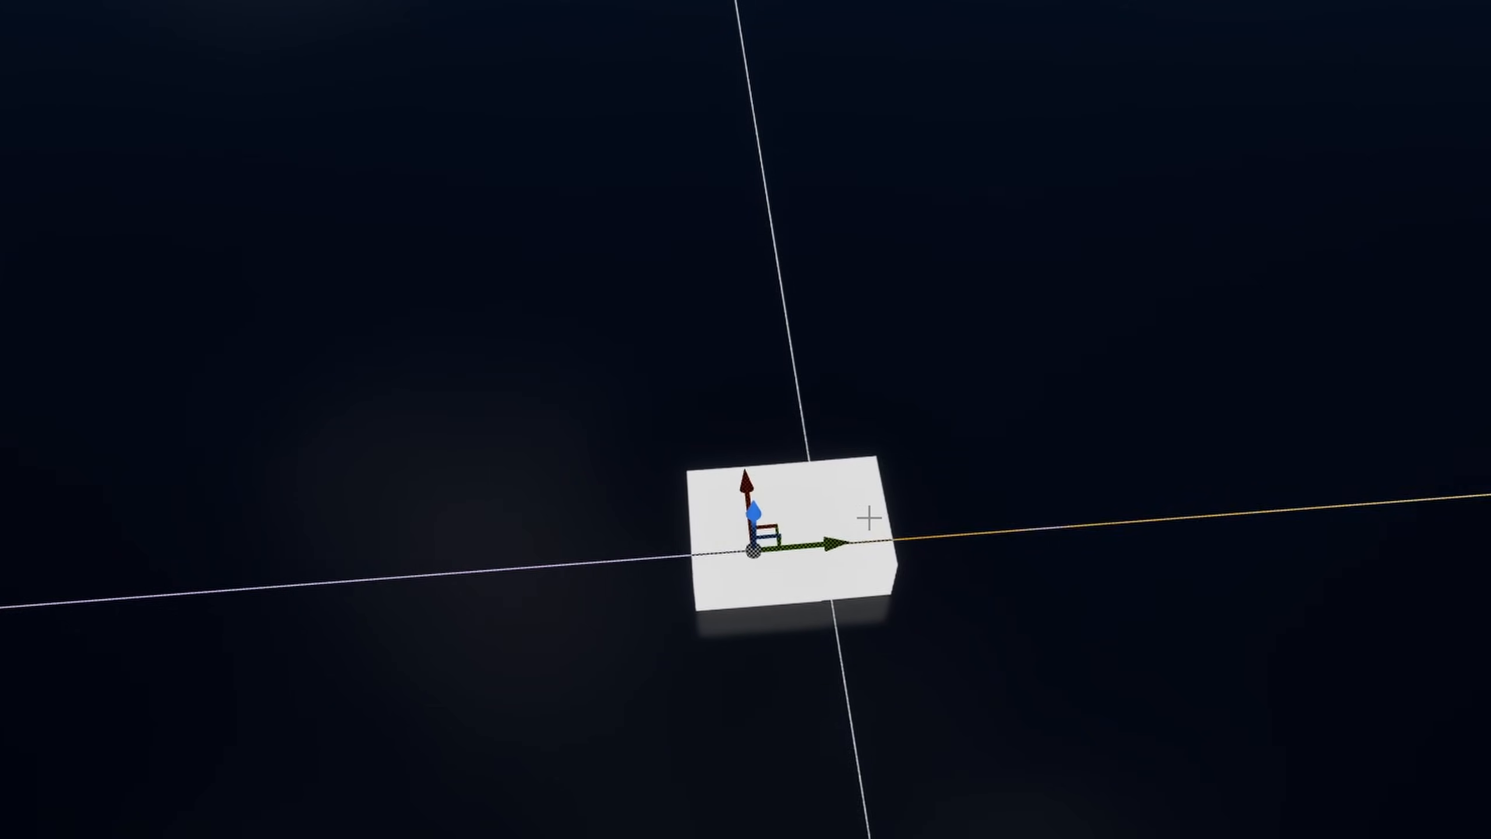
pyautogui.moveTo(830, 543); pyautogui.dragTo(883, 544)
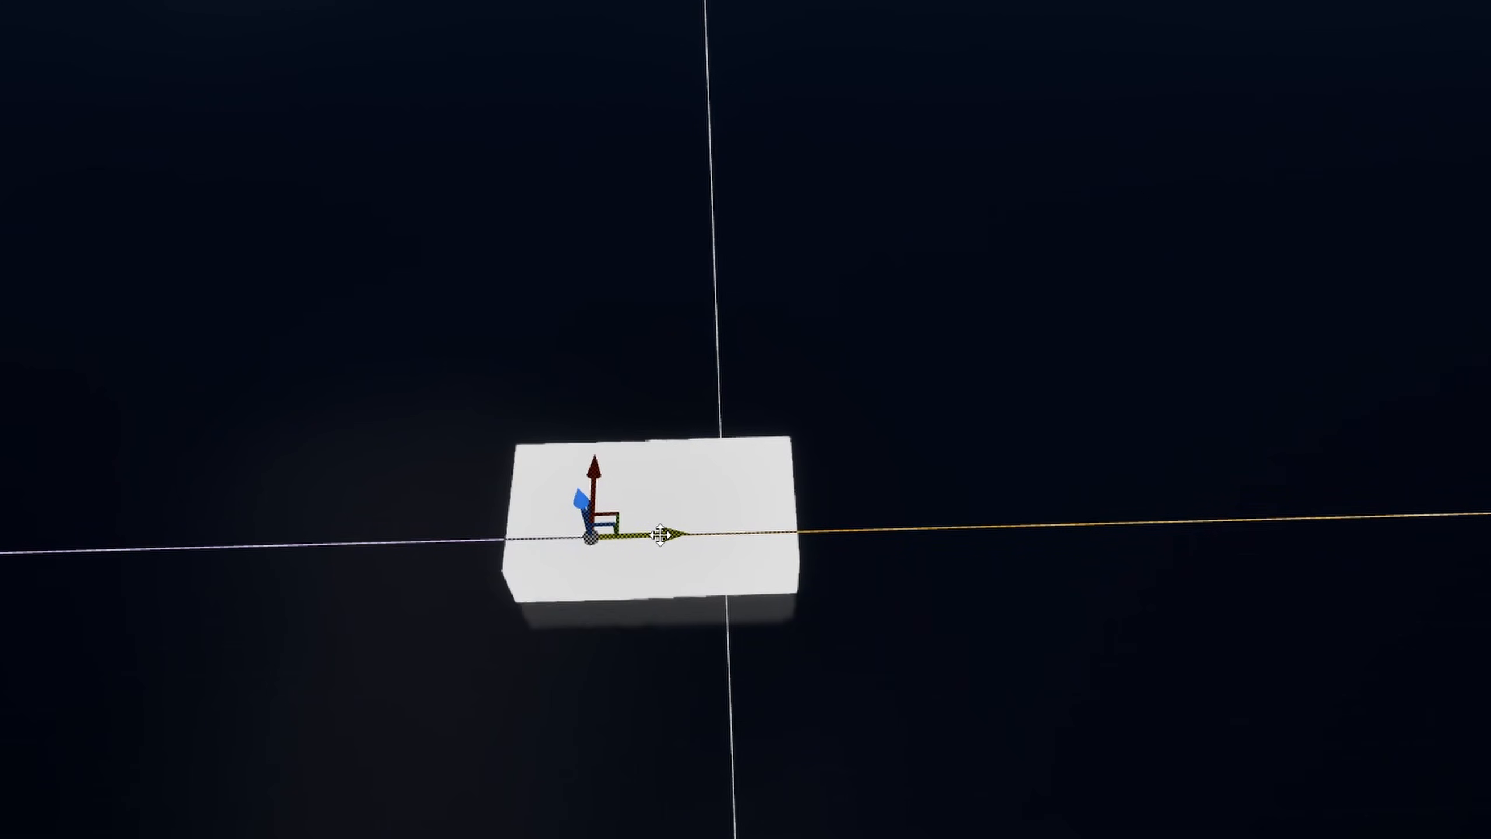
# - Set the Collapse Points distance to 1000 and test it by moving the road's end point away from and back towards the junction
pyautogui.moveTo(658, 530); pyautogui.dragTo(344, 532)
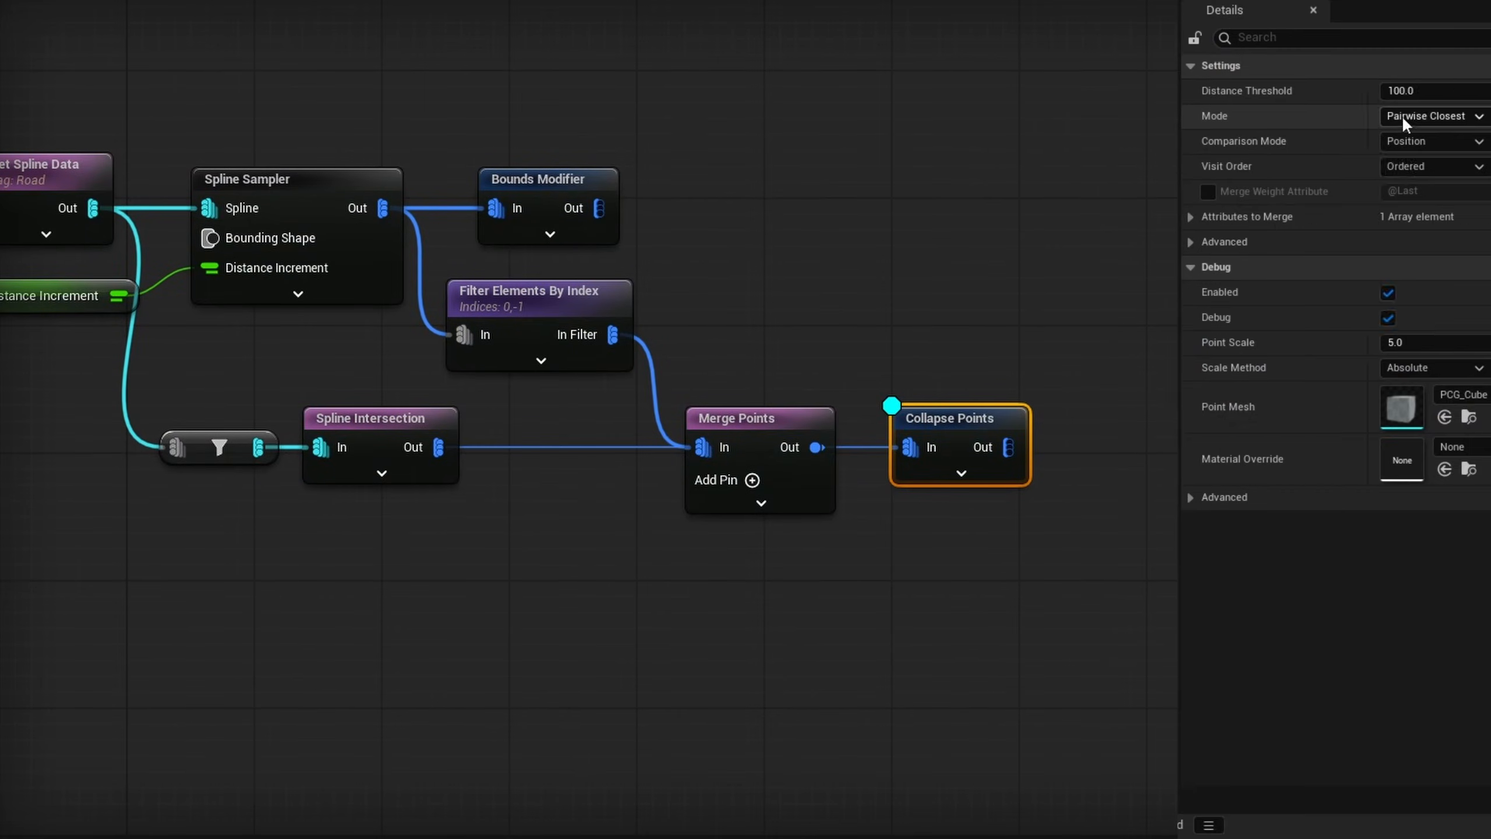
pyautogui.click(1270, 96)
pyautogui.write('1000')
pyautogui.press('Return')
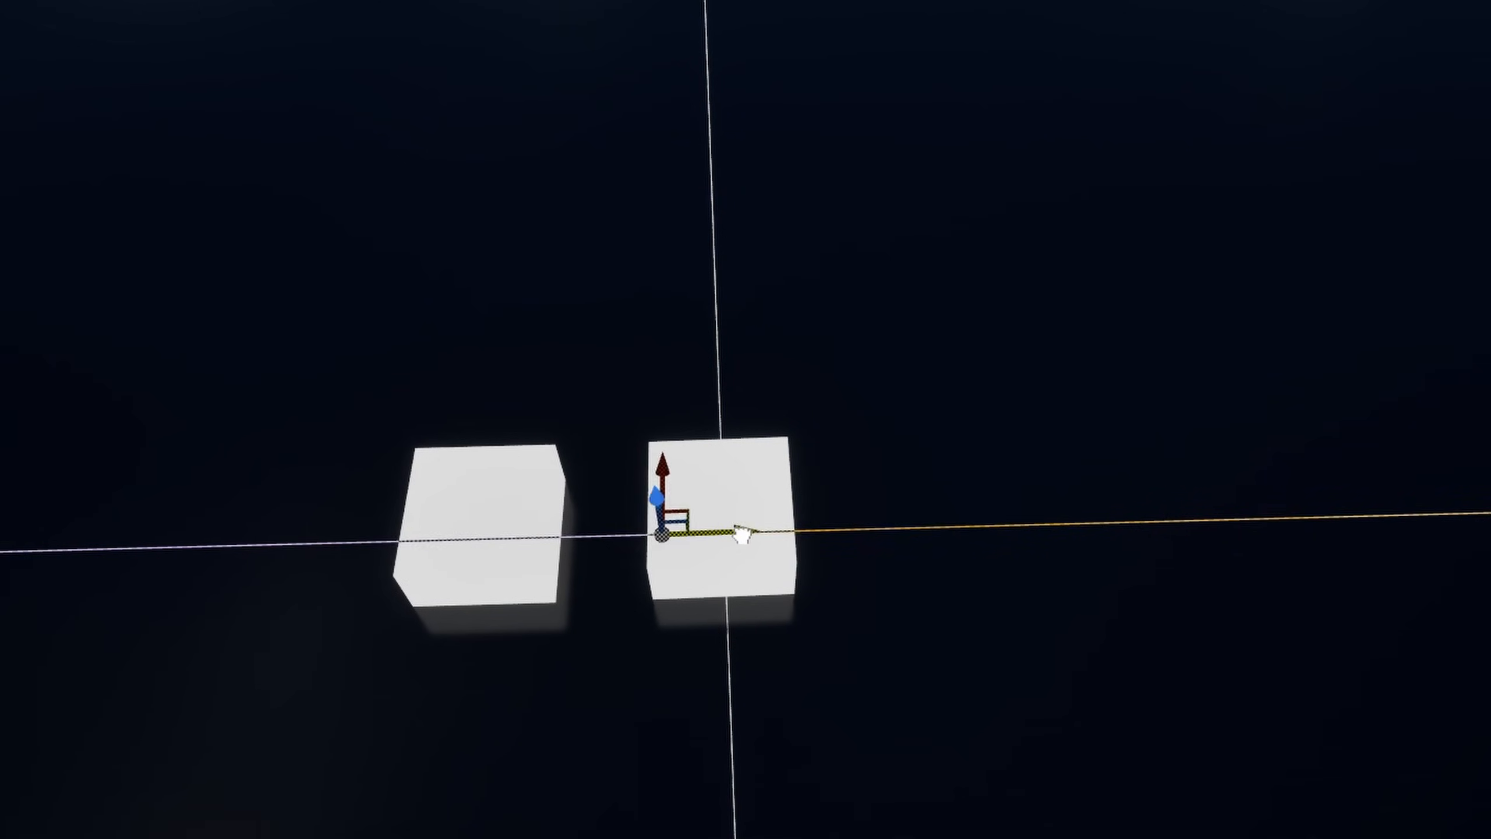
pyautogui.moveTo(770, 532); pyautogui.dragTo(773, 532)
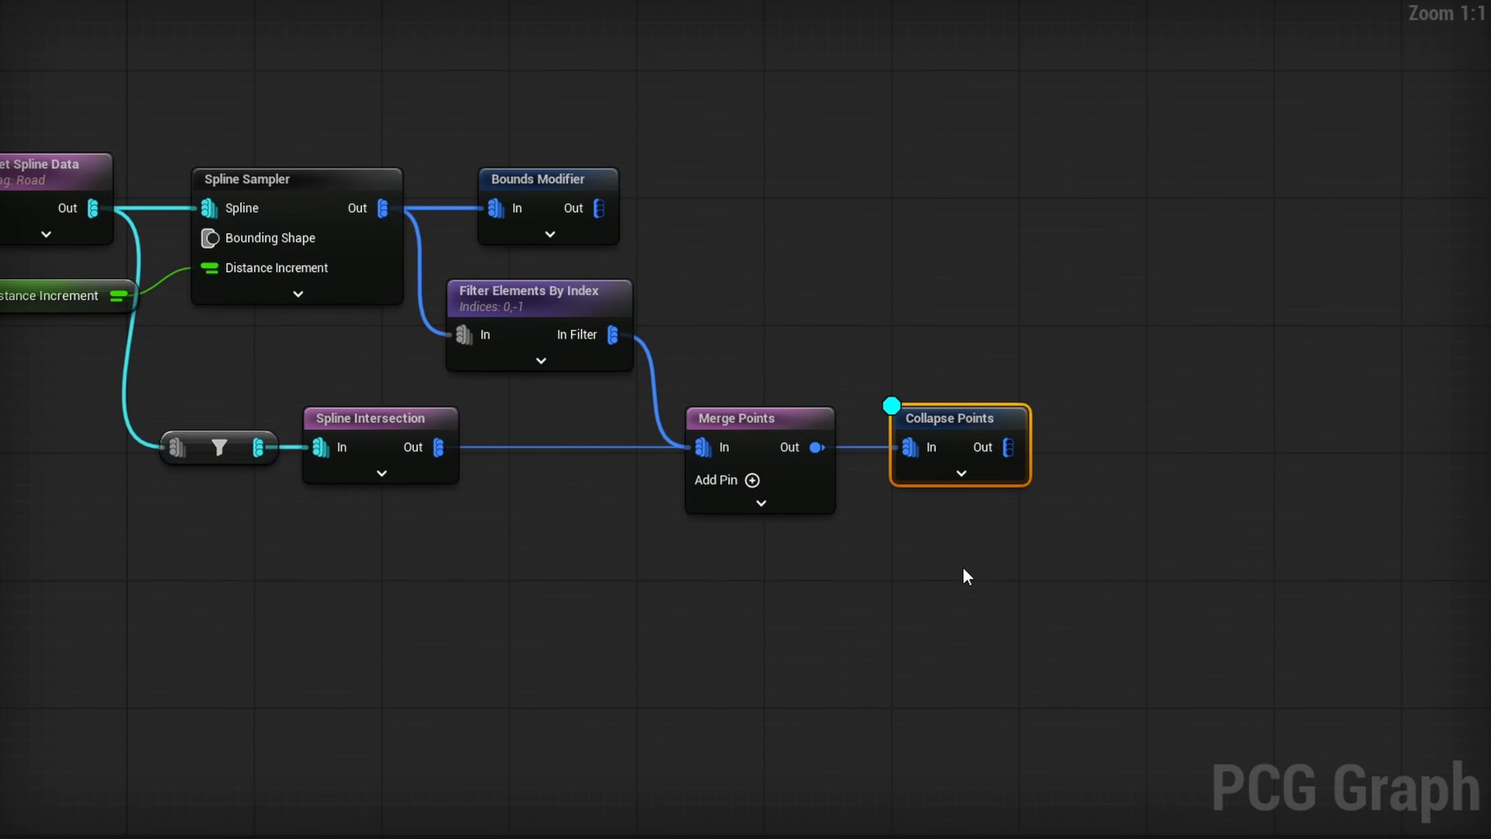
# - Route the Collapse Points output into a named reroute declaration node called Intersection Points
pyautogui.moveTo(962, 567); pyautogui.dragTo(593, 460, button='right')
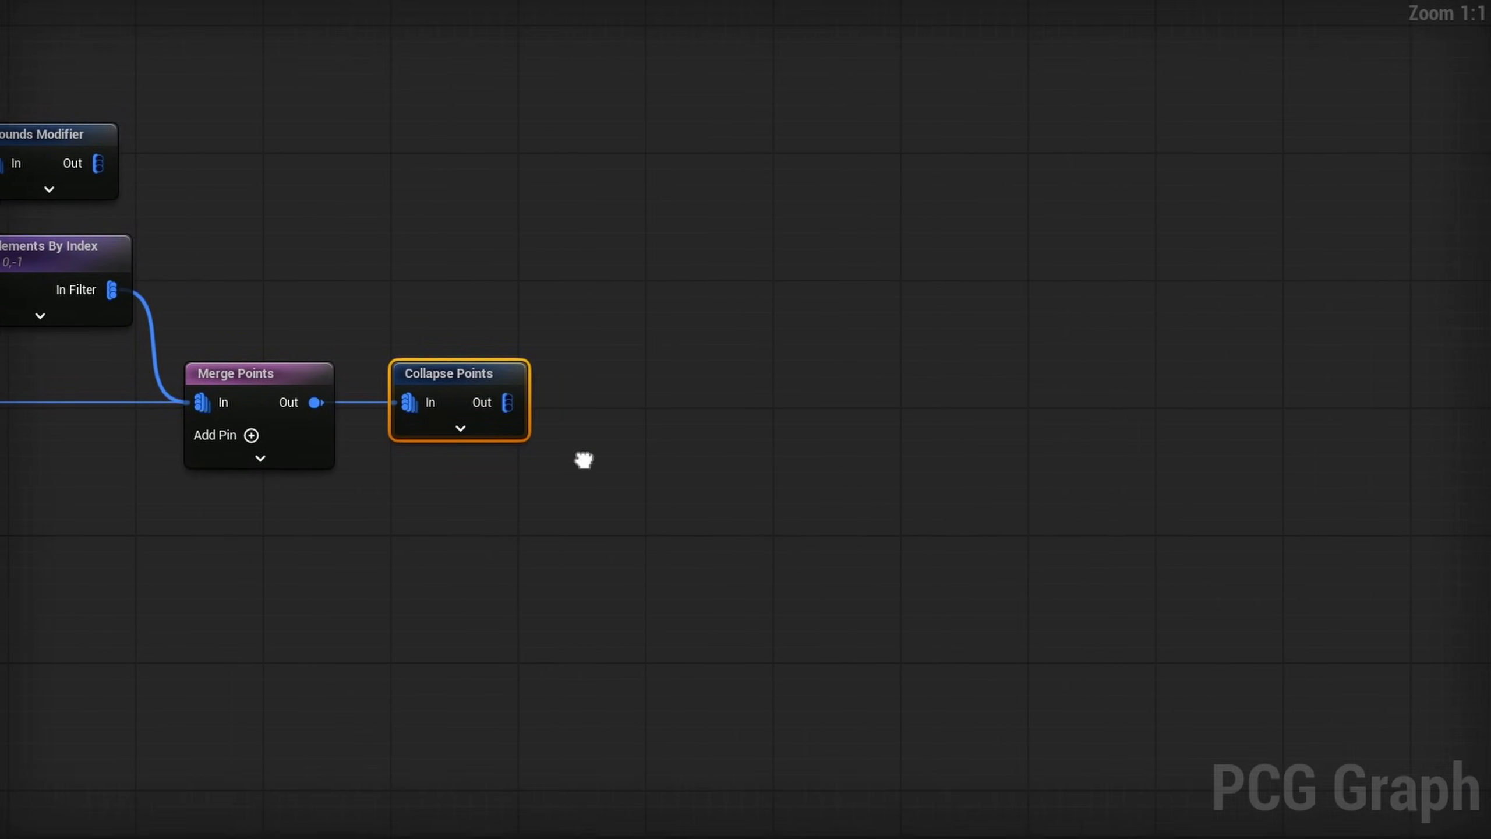
pyautogui.moveTo(500, 403); pyautogui.dragTo(635, 399)
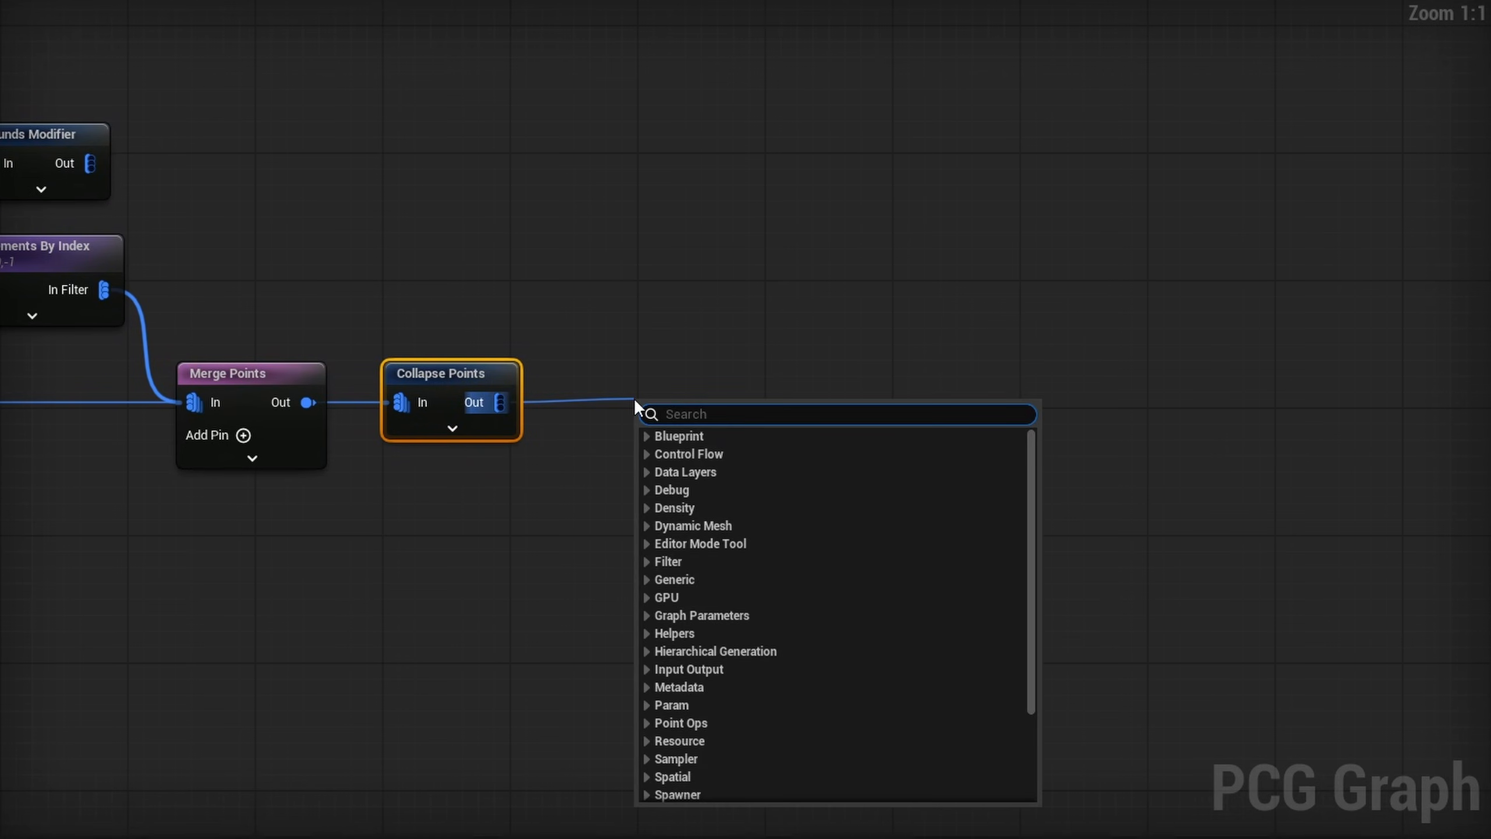
pyautogui.write('named')
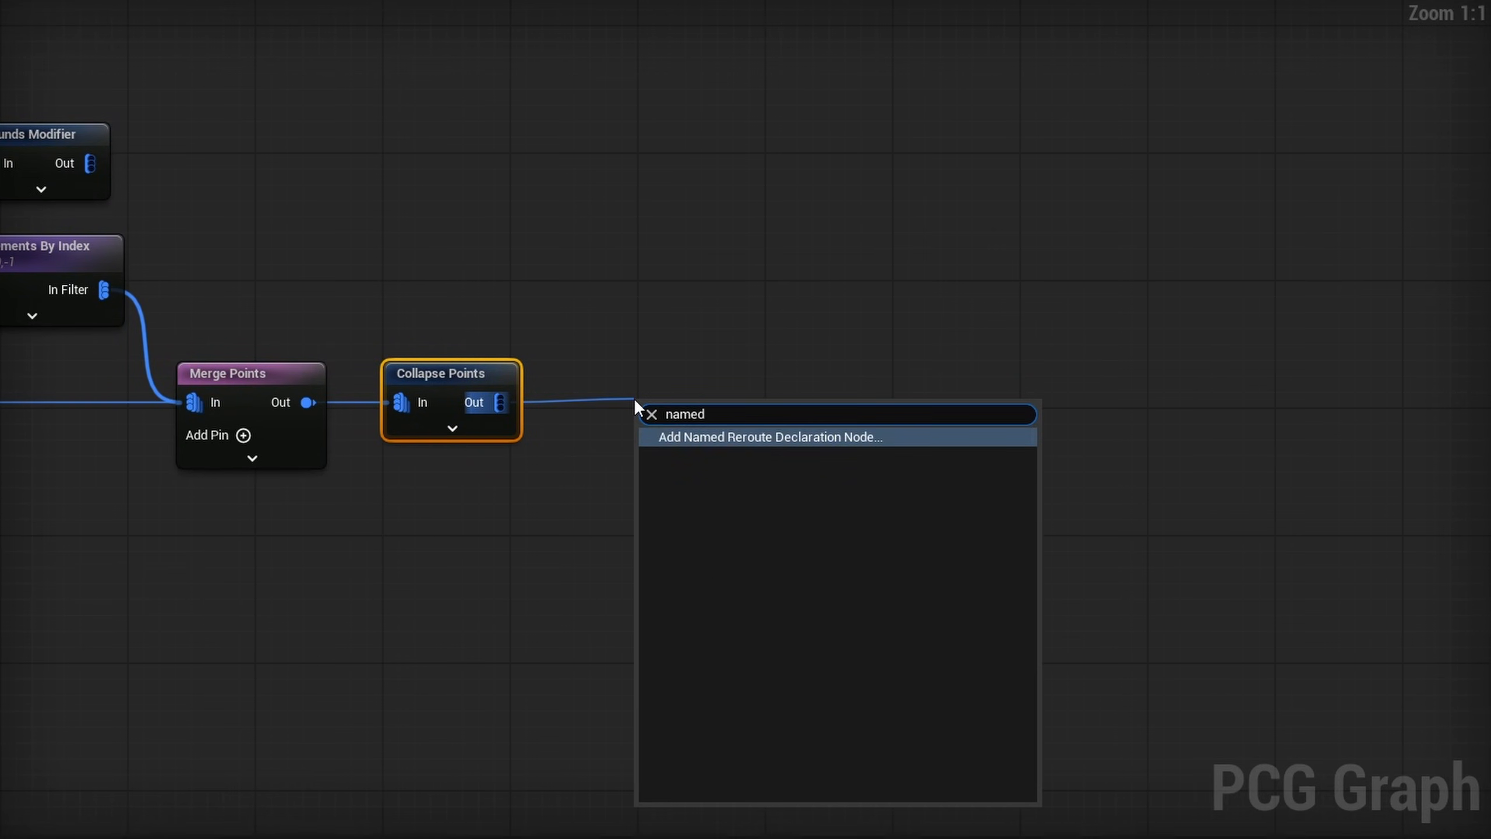
pyautogui.press('Return')
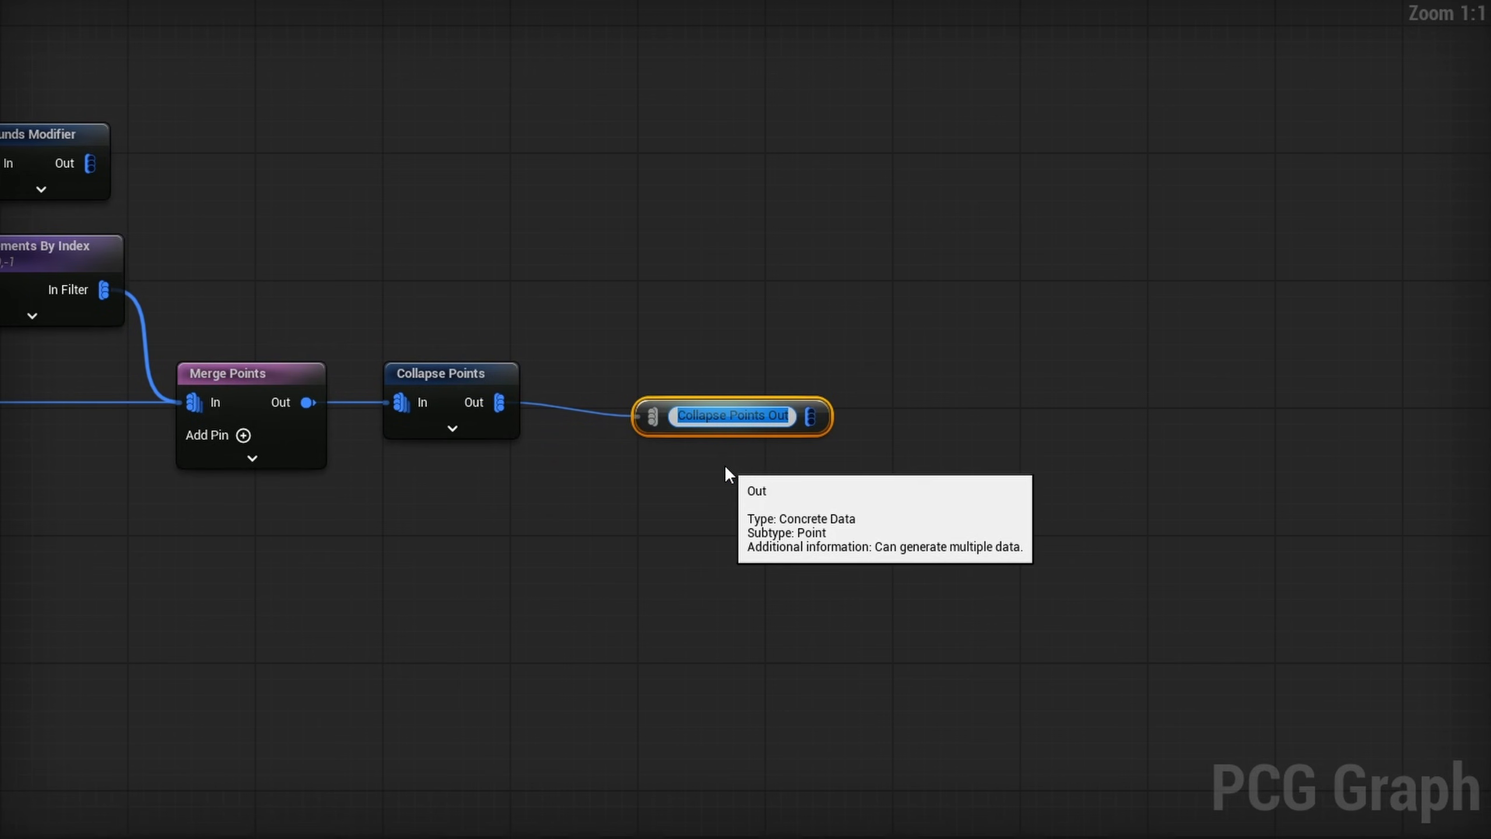
pyautogui.write('Intersection Points')
pyautogui.press('Return')
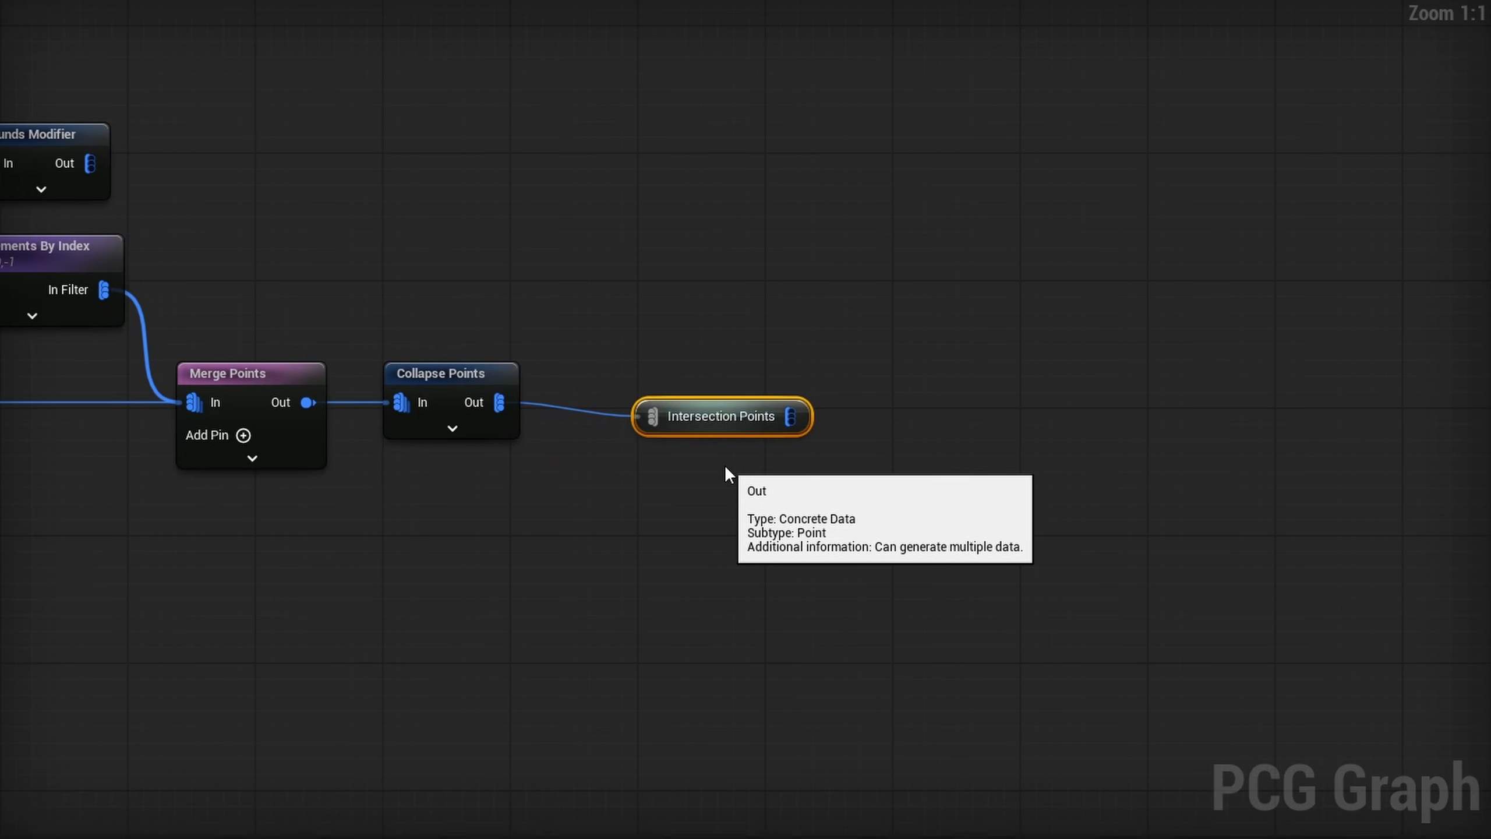
pyautogui.scroll(-1, 592, 559)
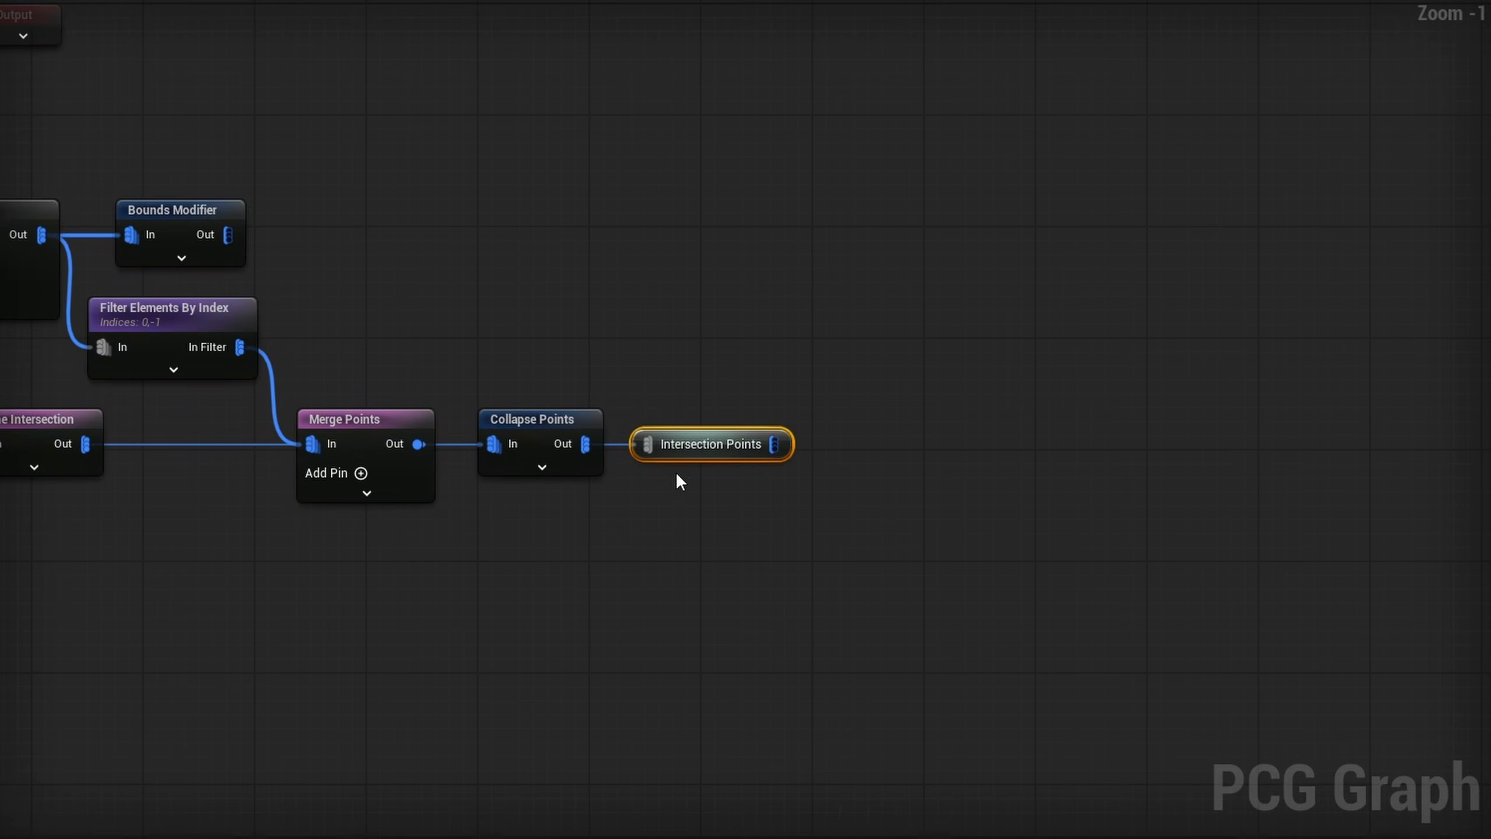
# - Turn on debug display for the Bounds Modifier and inspect the road segments around the crossings and T-junctions
pyautogui.click(241, 249)
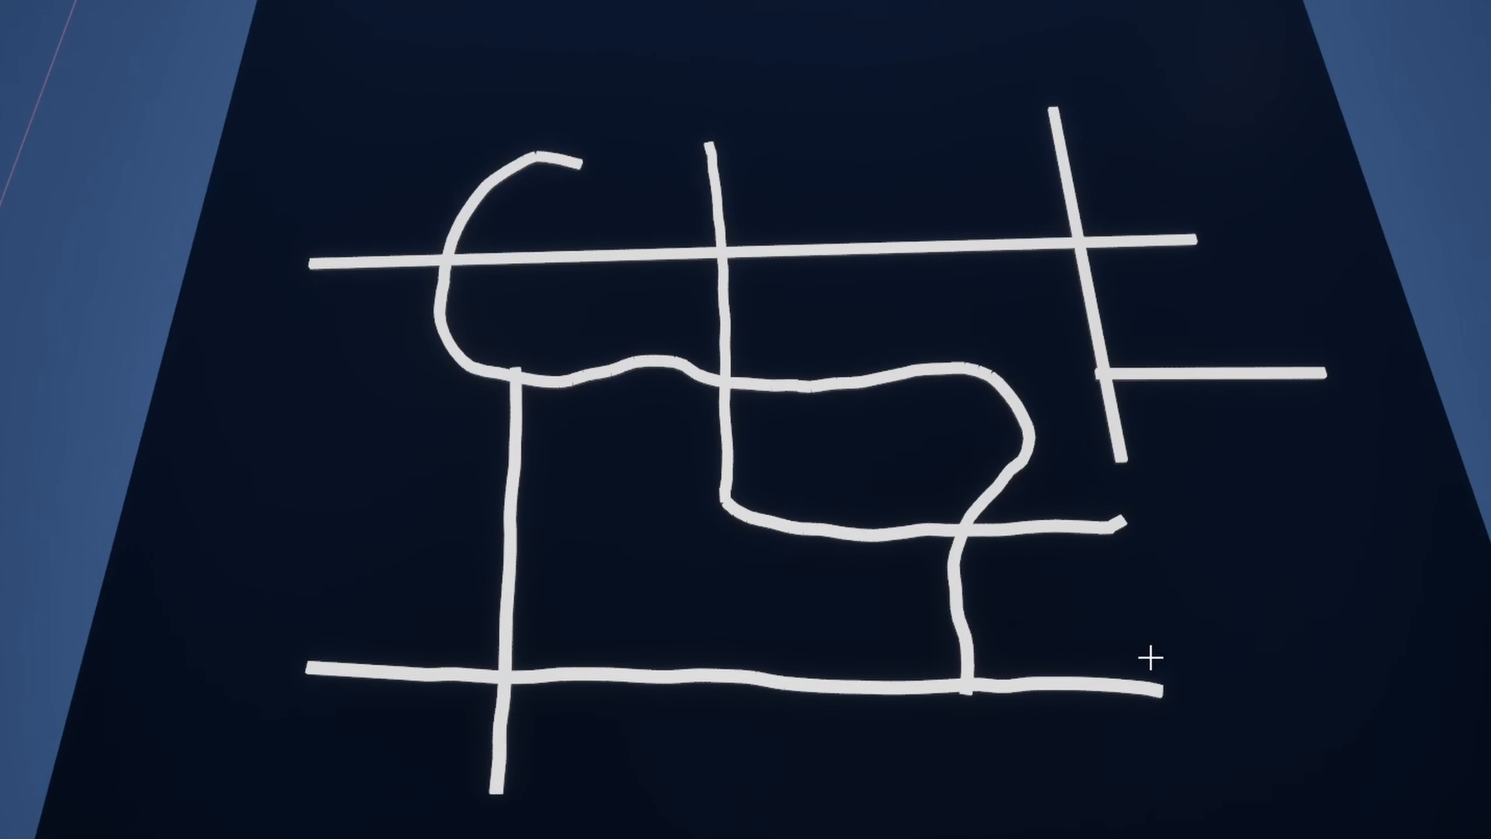
pyautogui.press('w')
pyautogui.moveTo(1131, 388); pyautogui.dragTo(1295, 341, button='right')
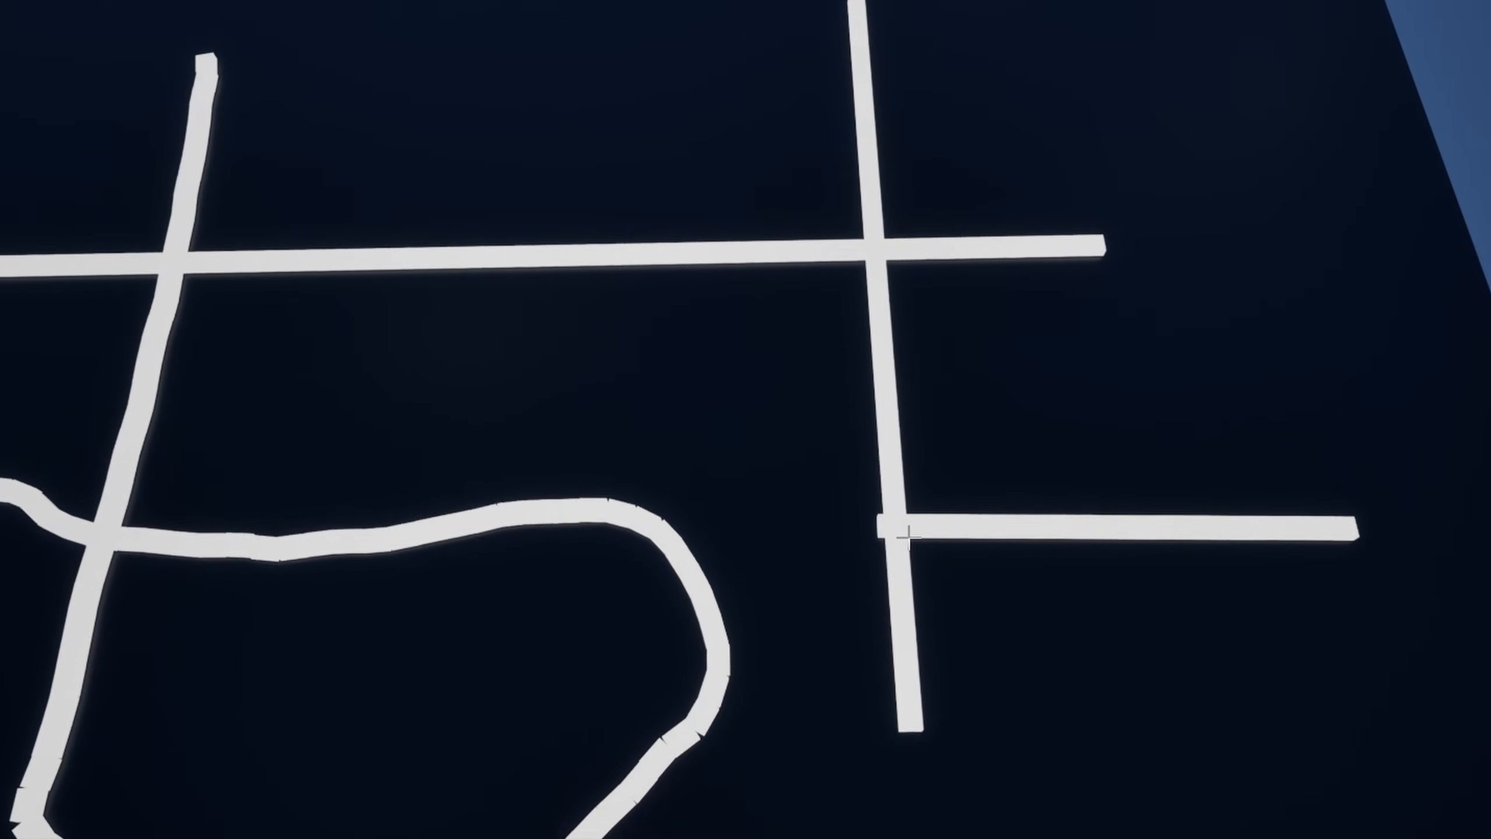
pyautogui.press('s')
pyautogui.moveTo(716, 313); pyautogui.dragTo(680, 309, button='right')
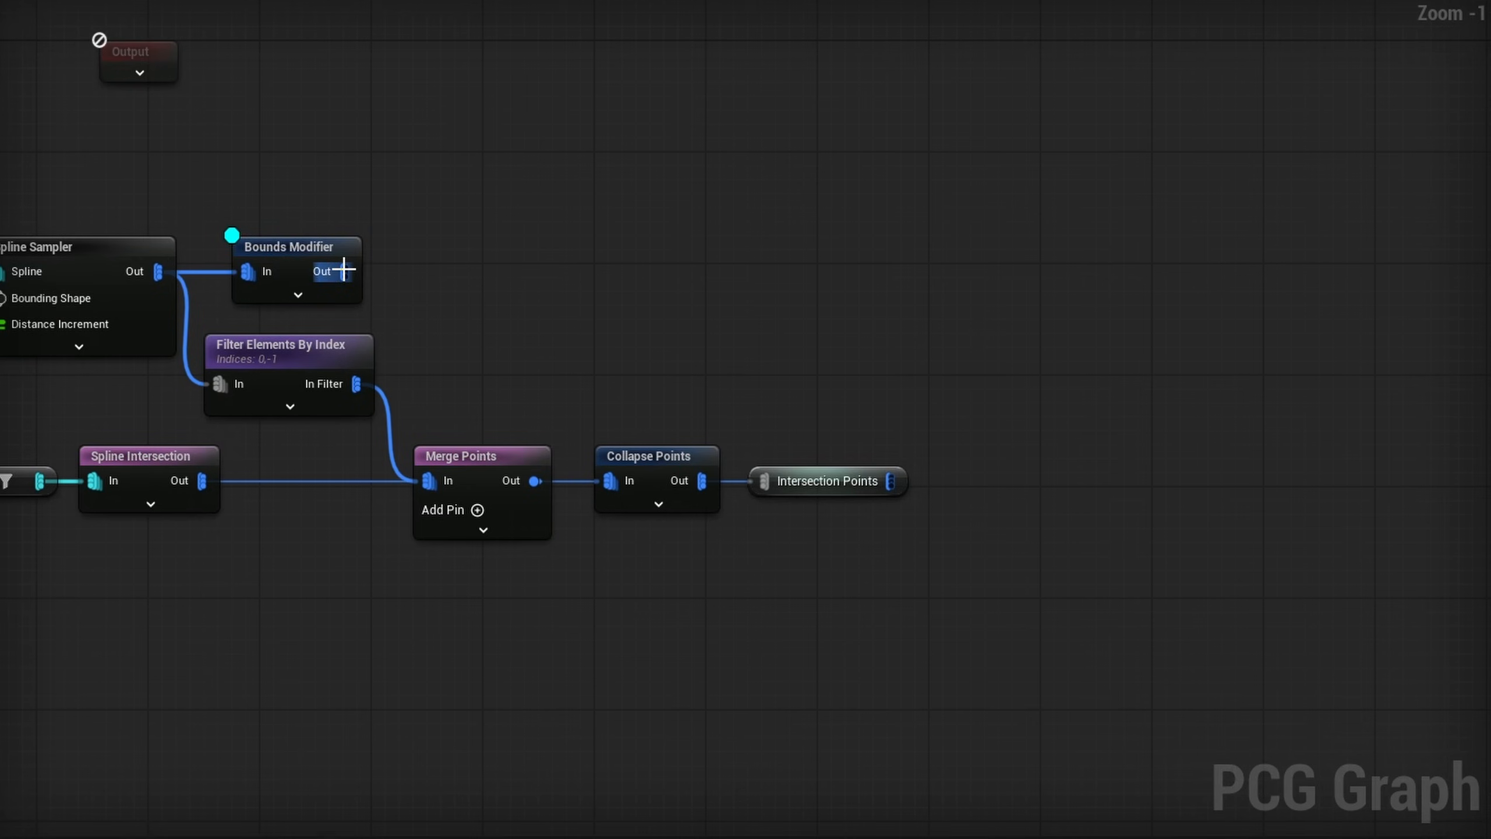
# - Connect the Bounds Modifier to a Difference node's source, set its density function to Binary, and feed Intersection Points into Differences
pyautogui.moveTo(345, 271); pyautogui.dragTo(1116, 240)
pyautogui.write('diff')
pyautogui.press('Return')
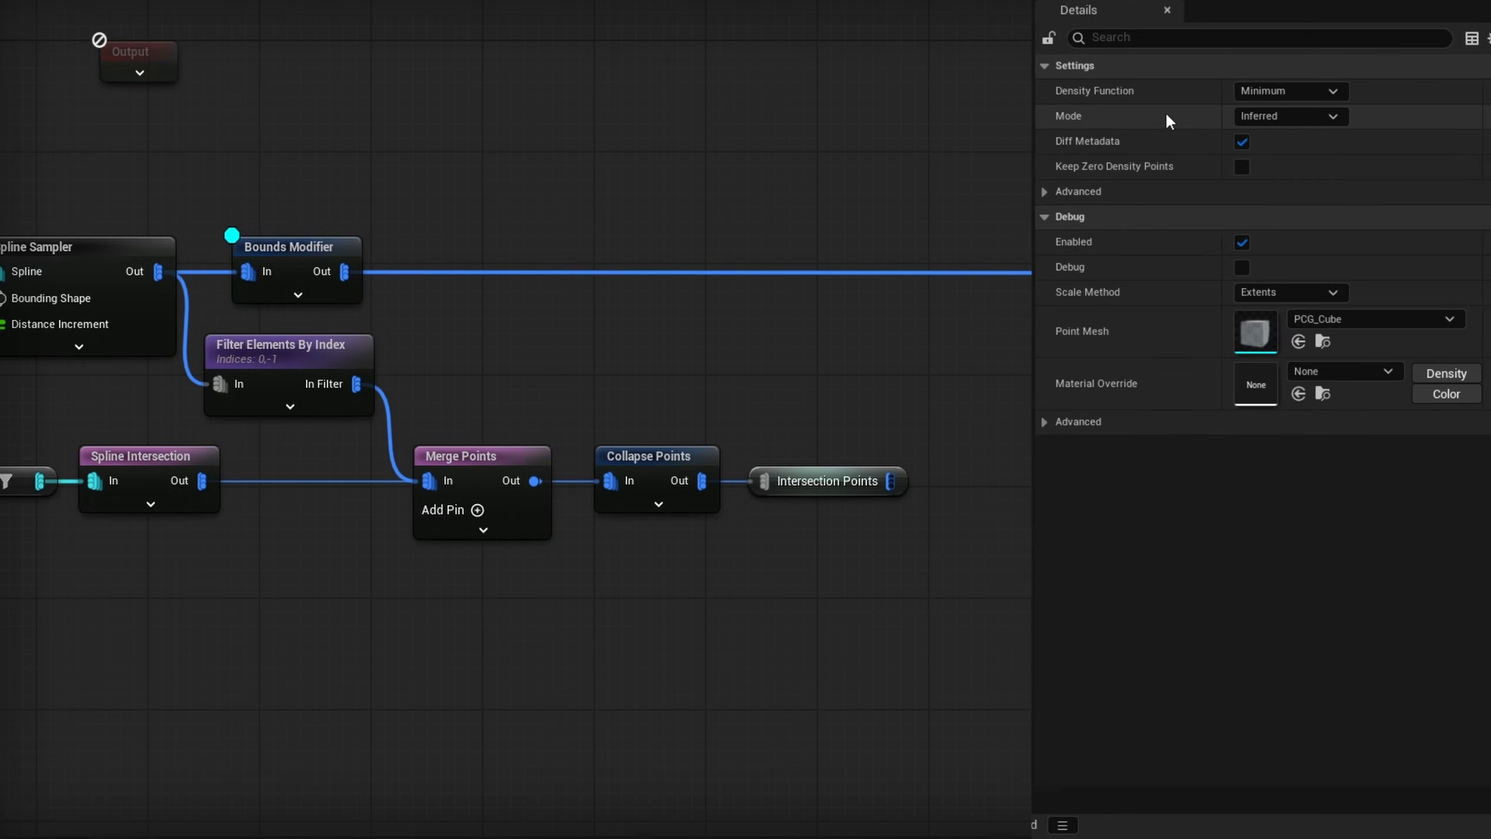
pyautogui.click(1248, 90)
pyautogui.click(1274, 143)
pyautogui.moveTo(884, 476); pyautogui.dragTo(1082, 299)
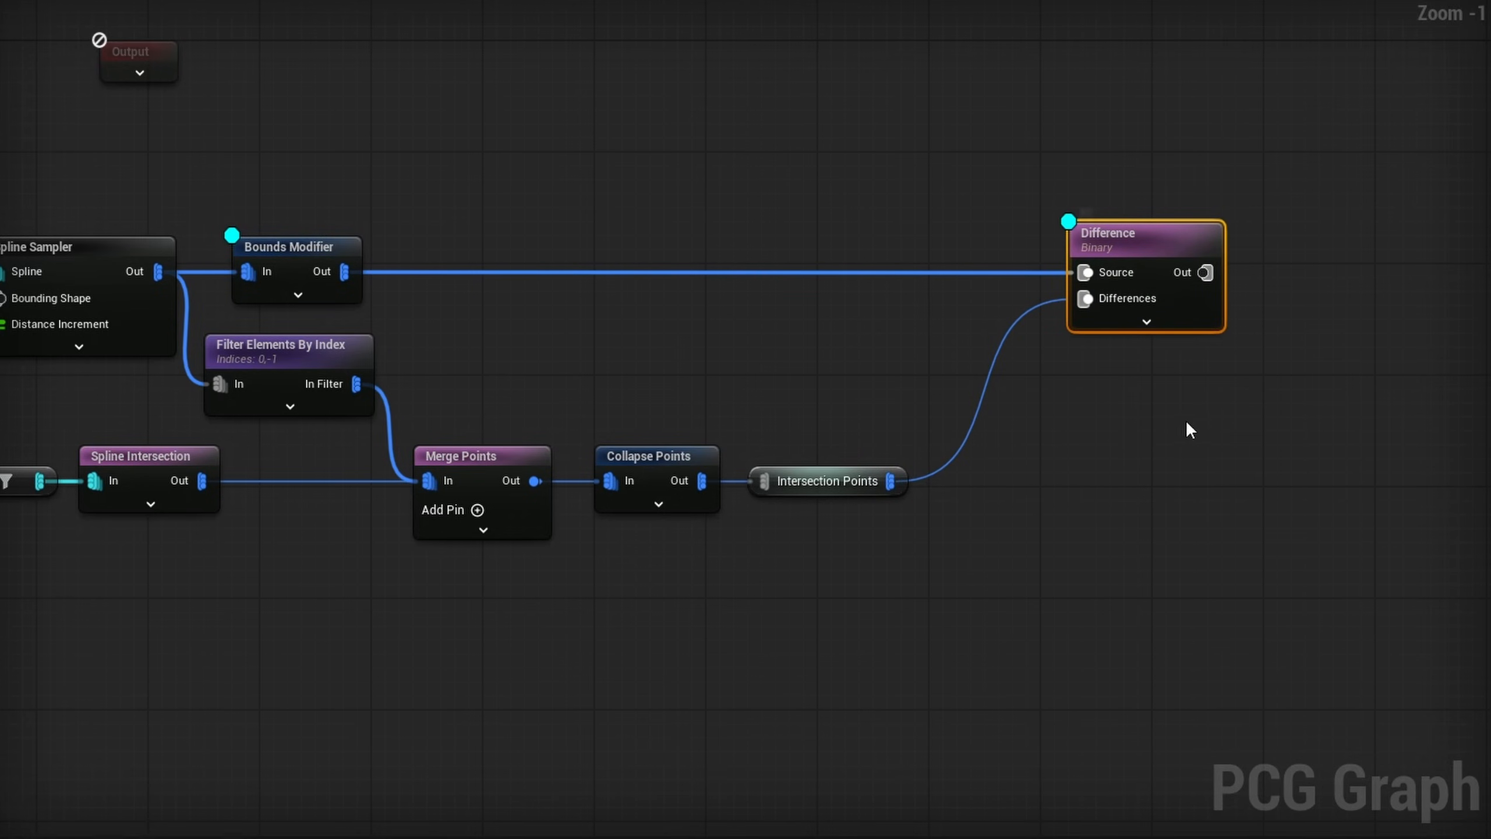
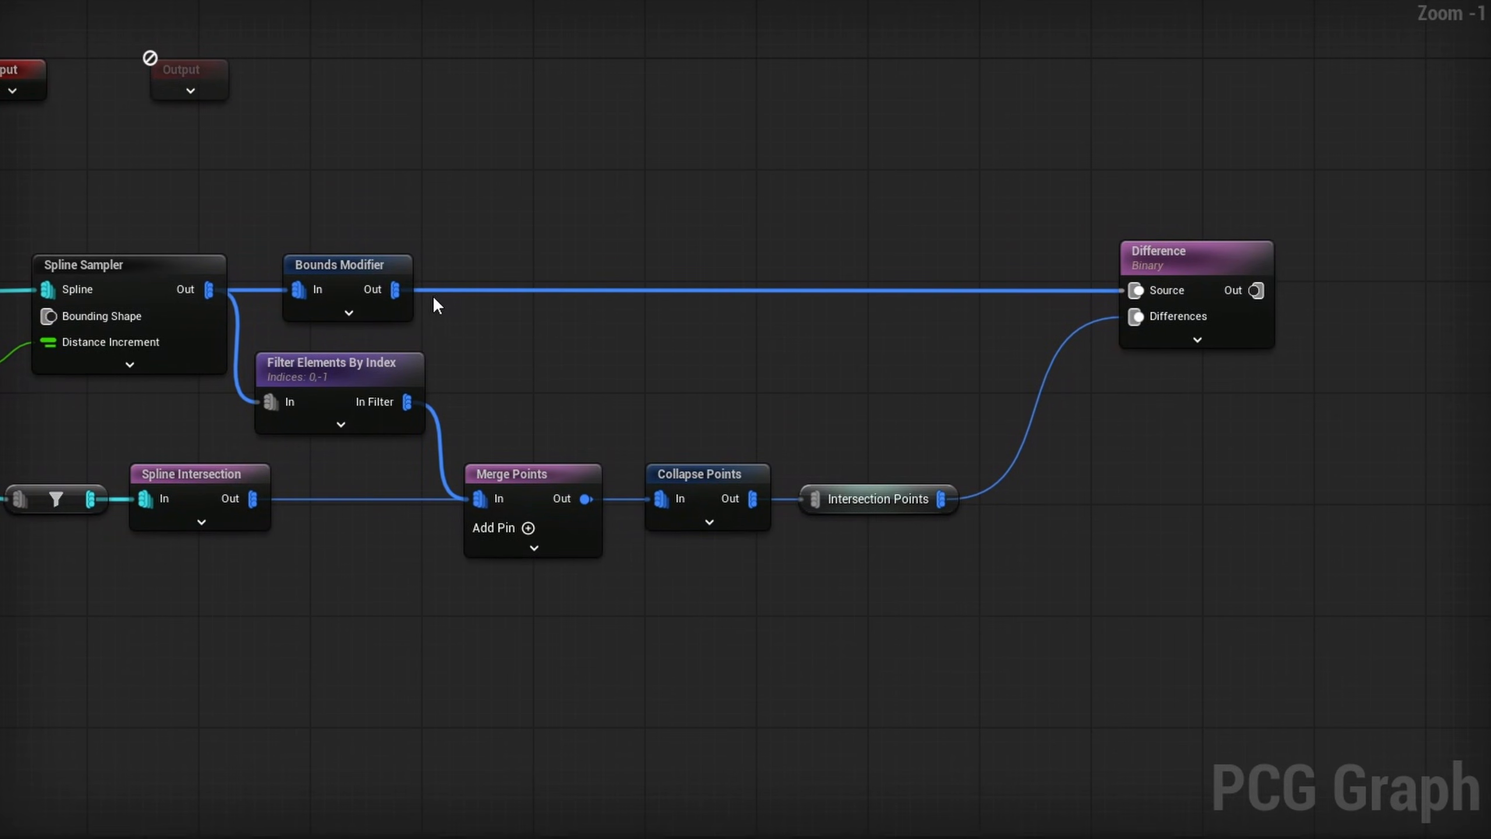
# - Insert a Copy Attributes node between Bounds Modifier and Difference, feeding both its Target and Source from the Bounds Modifier
pyautogui.moveTo(397, 292); pyautogui.dragTo(567, 212)
pyautogui.write('copy attr')
pyautogui.press('Return')
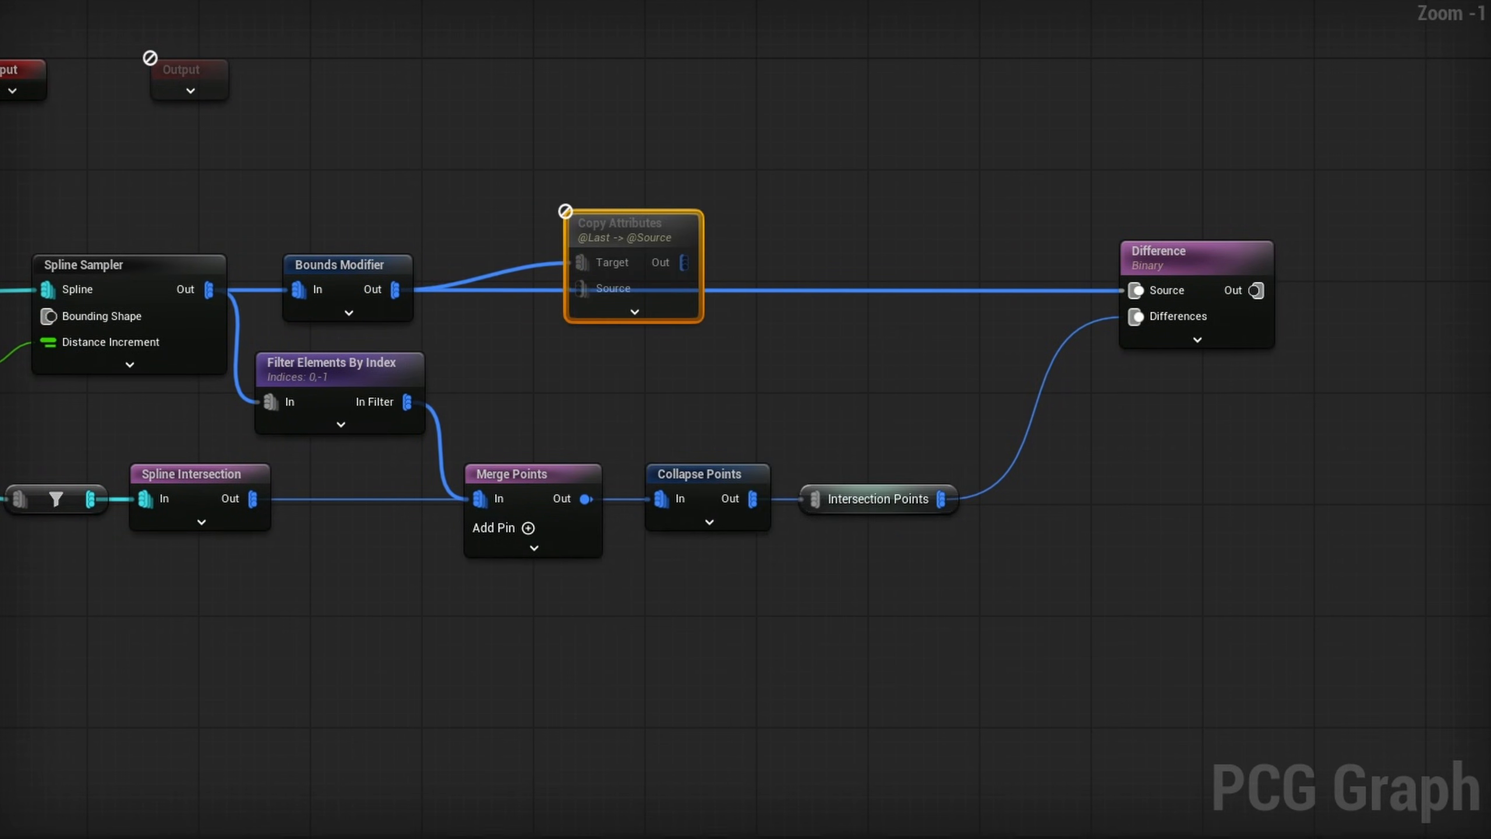
pyautogui.moveTo(605, 225); pyautogui.dragTo(572, 253)
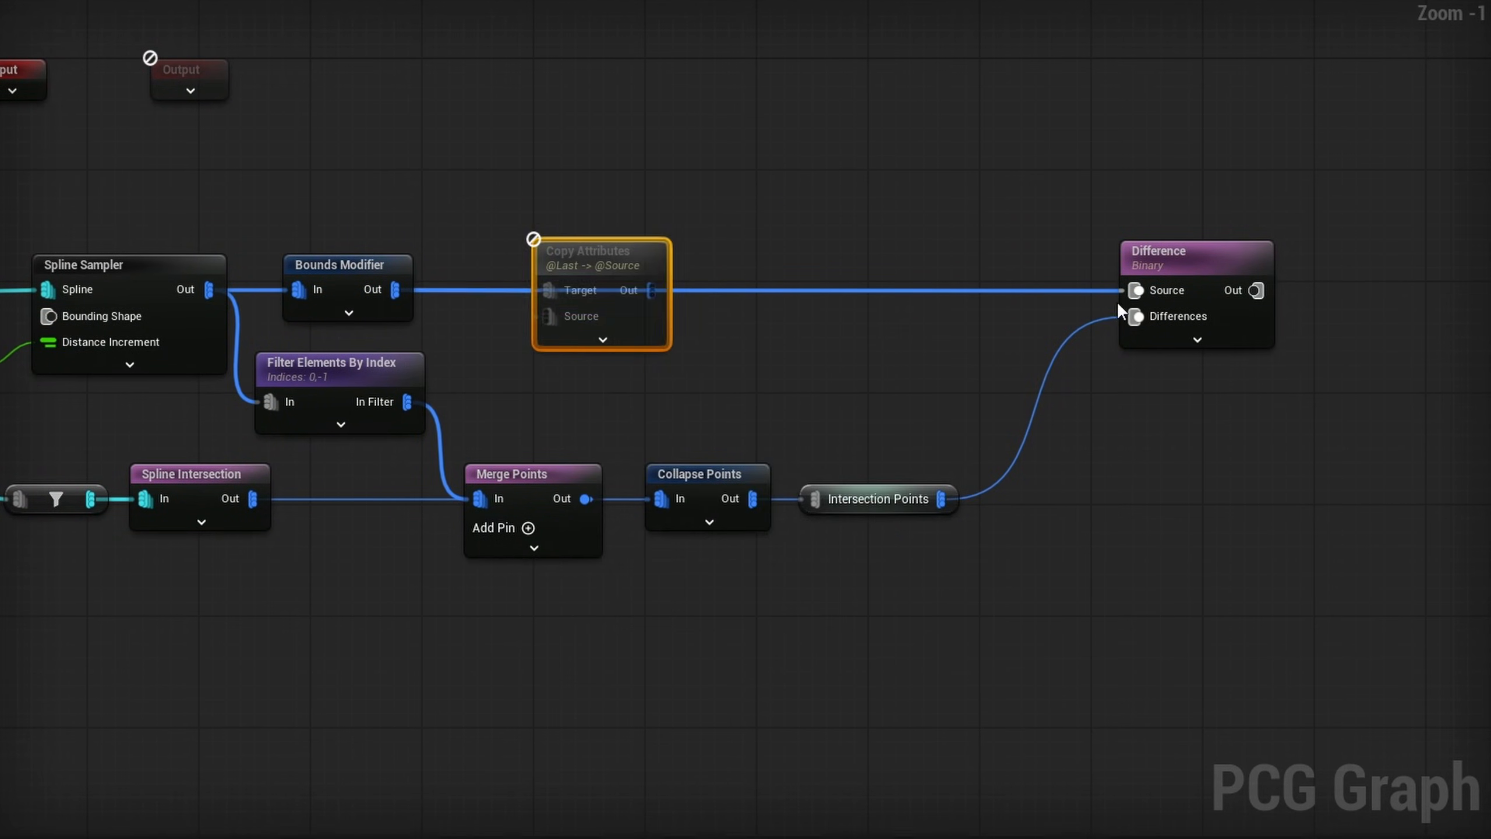
pyautogui.keyDown('alt'); pyautogui.click(1171, 289); pyautogui.keyUp('alt')
pyautogui.moveTo(651, 290); pyautogui.dragTo(1136, 290)
pyautogui.moveTo(398, 297); pyautogui.dragTo(558, 318)
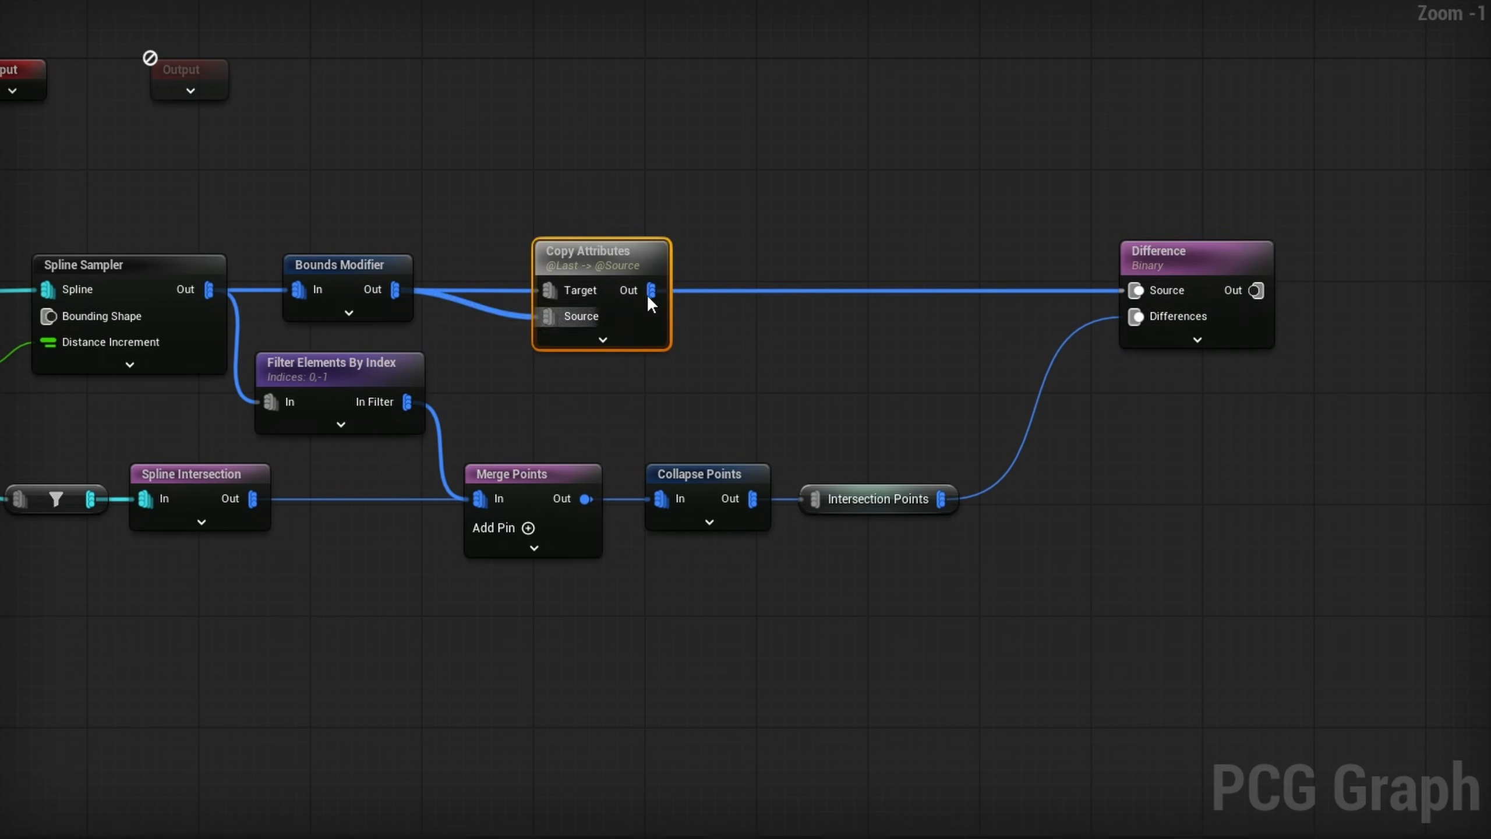
# - Set the Copy Attributes input source to $Index and its output target to OriginalIndex
pyautogui.moveTo(673, 192); pyautogui.dragTo(588, 346)
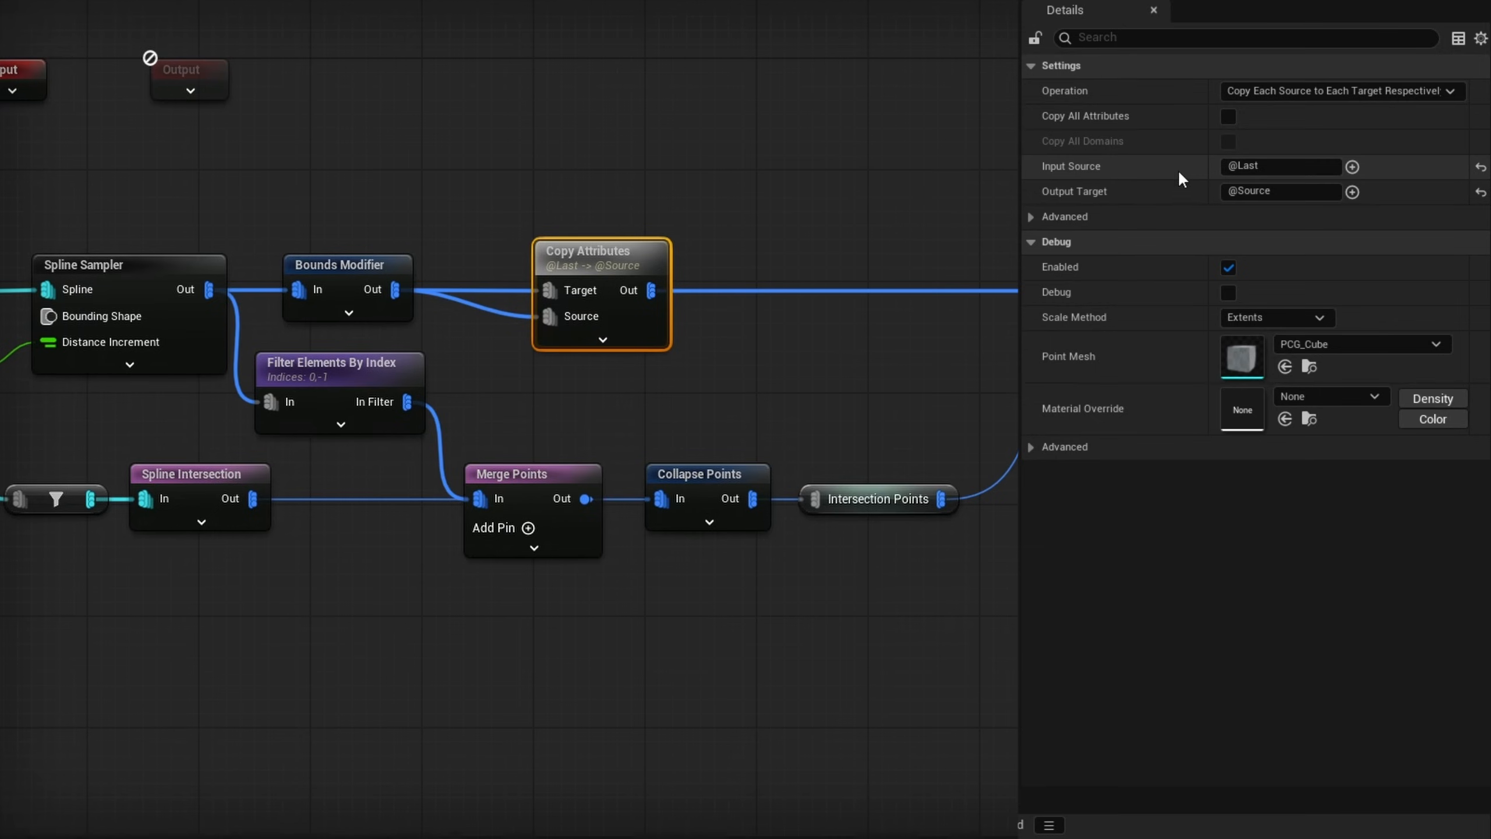
pyautogui.click(1352, 167)
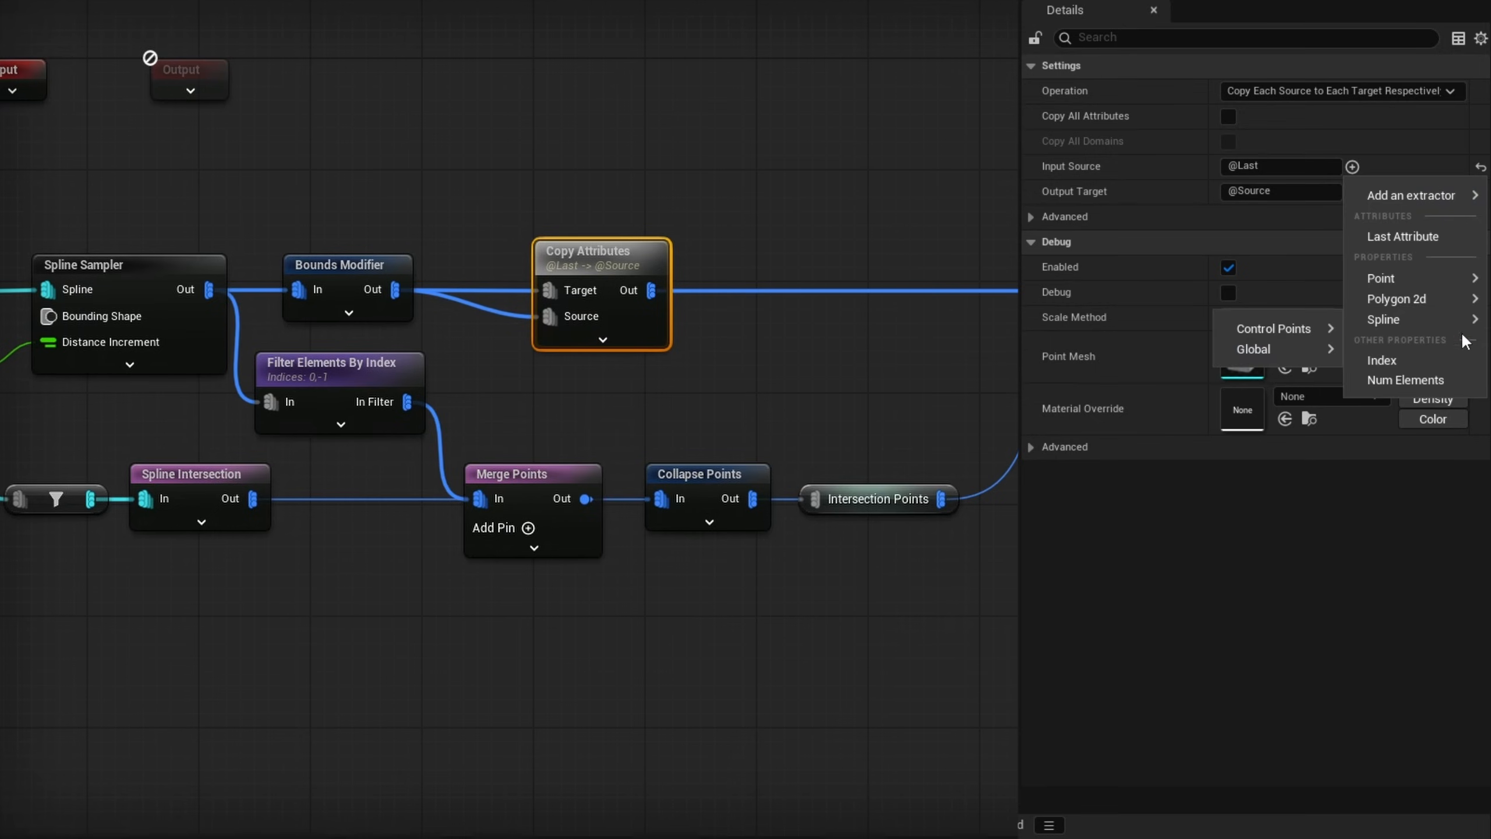
pyautogui.click(1391, 361)
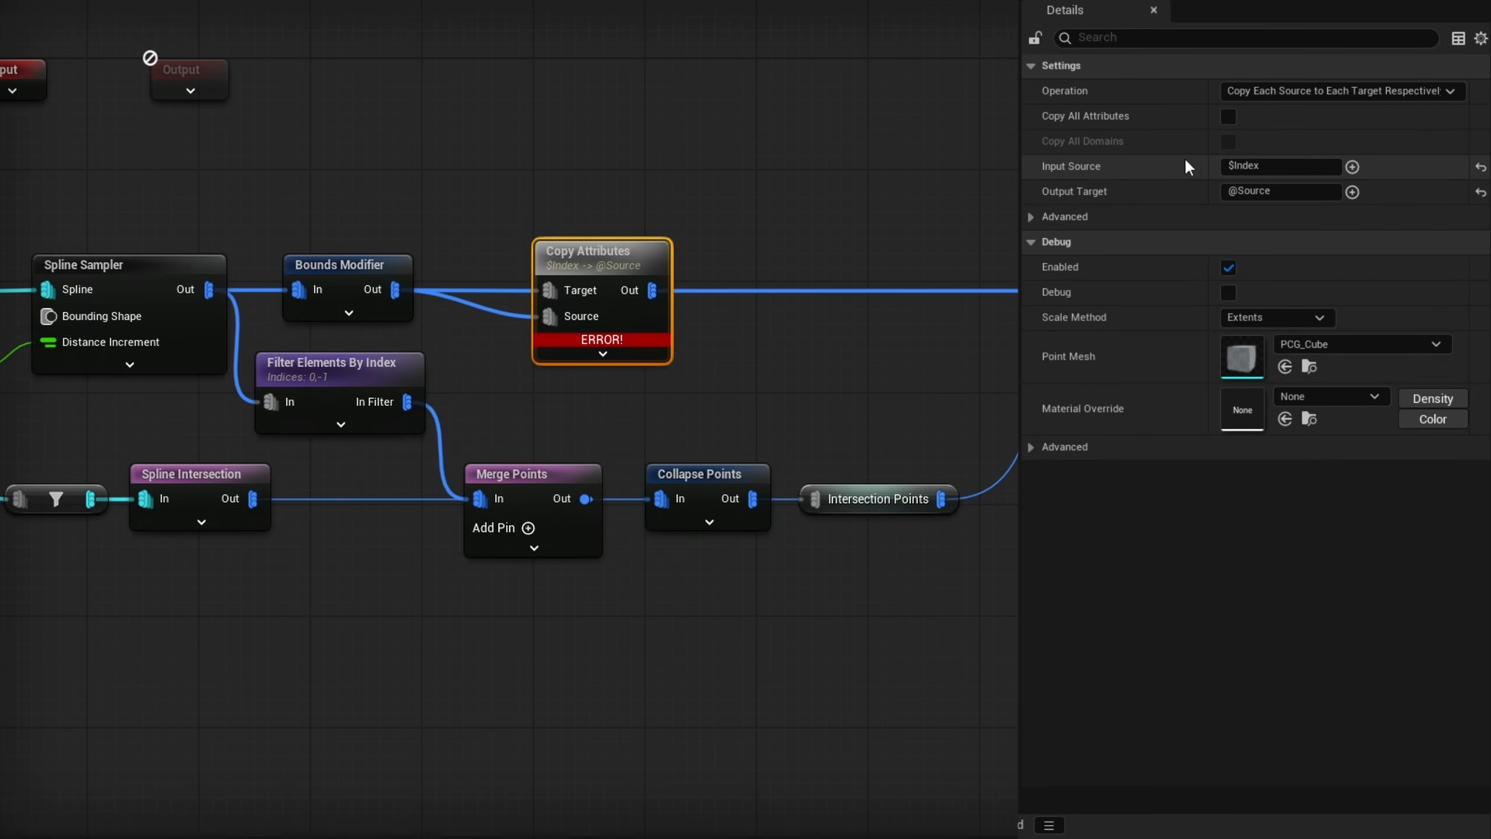
pyautogui.click(1251, 192)
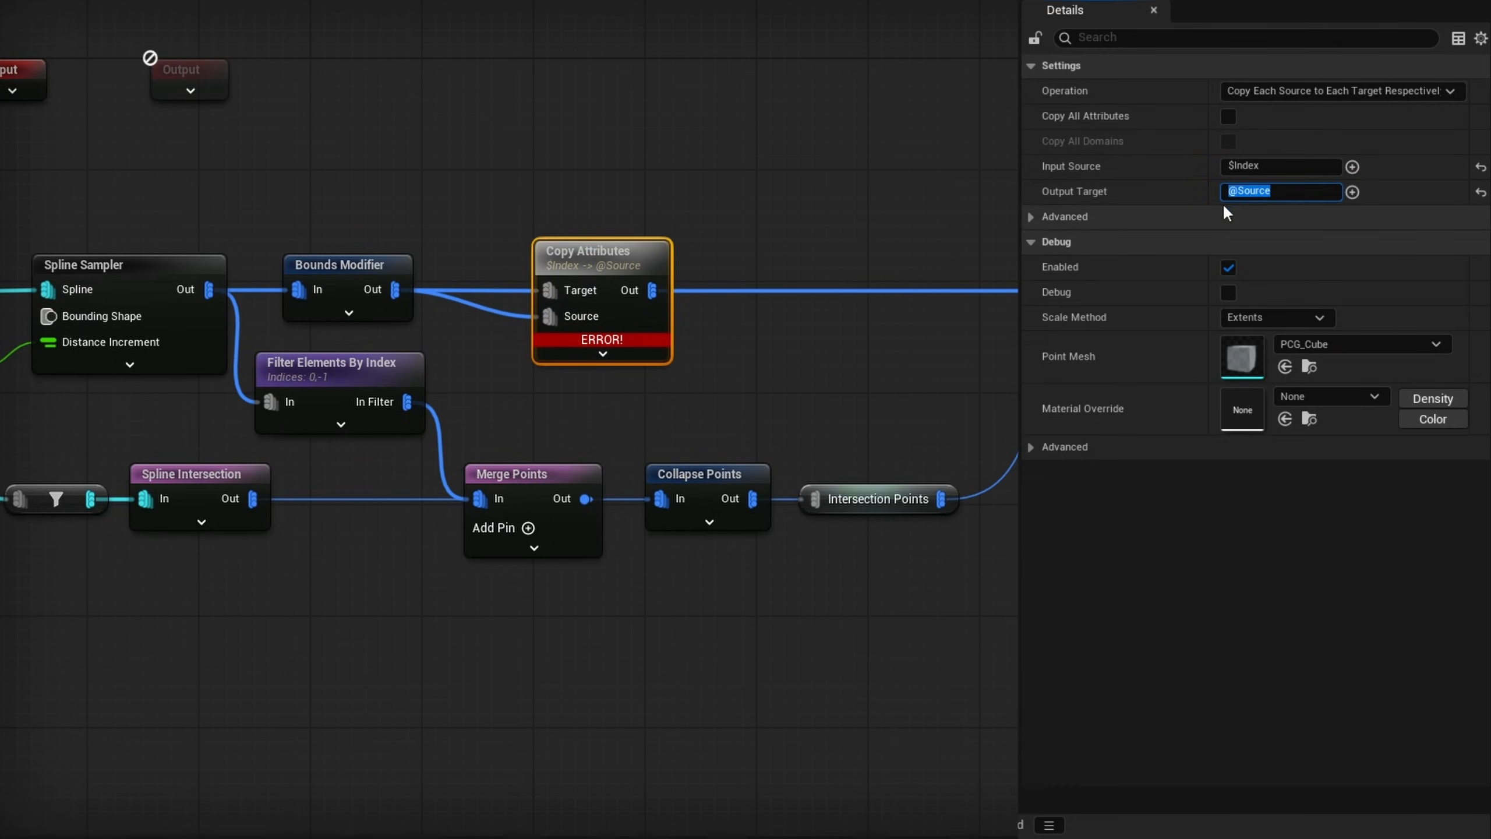
pyautogui.write('OriginalIndex')
pyautogui.press('Return')
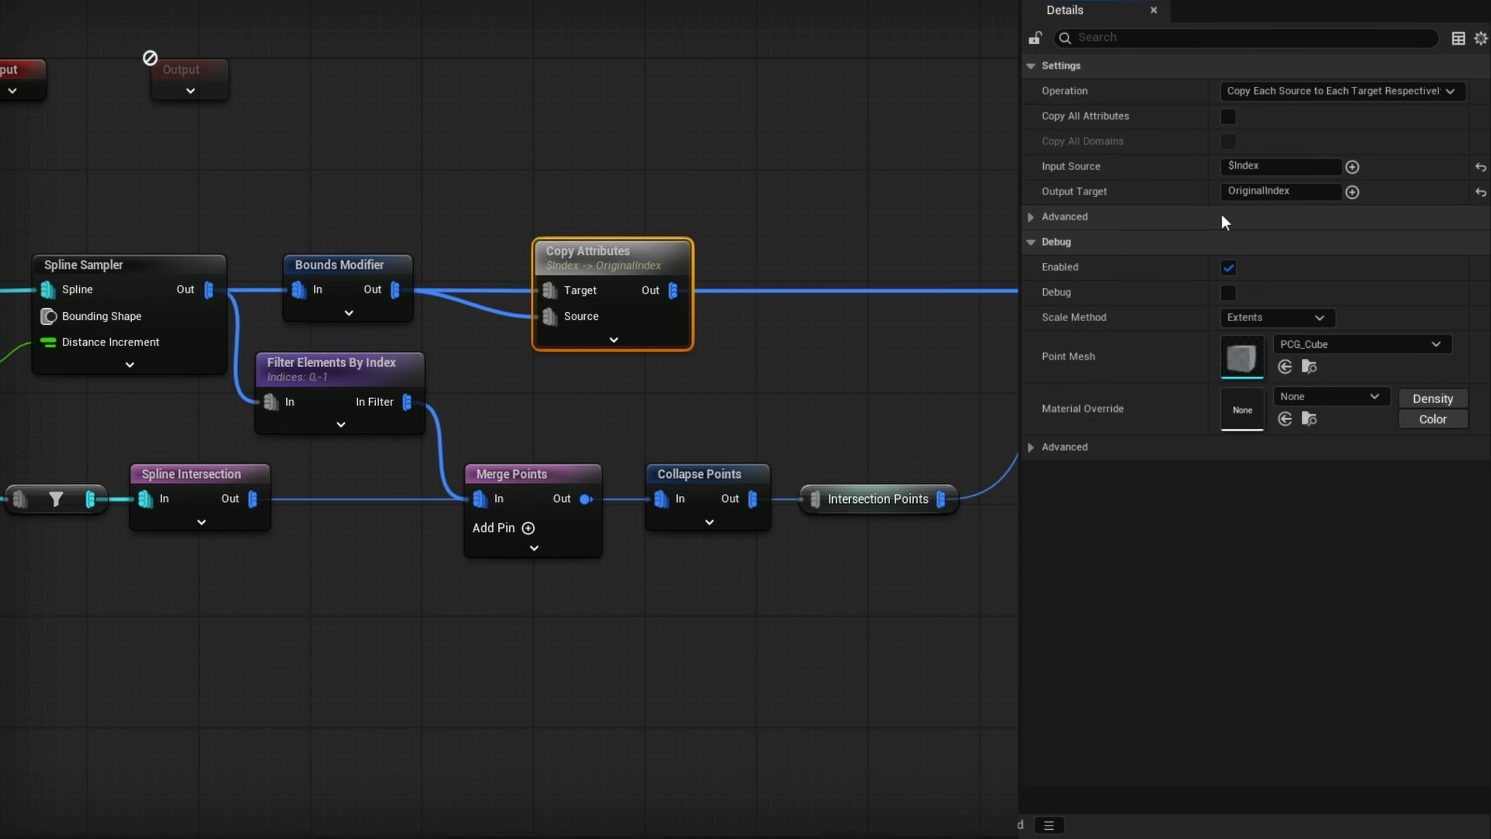
# - Inspect the point data of Copy Attributes and of Difference, comparing their OriginalIndex values
pyautogui.press('a')
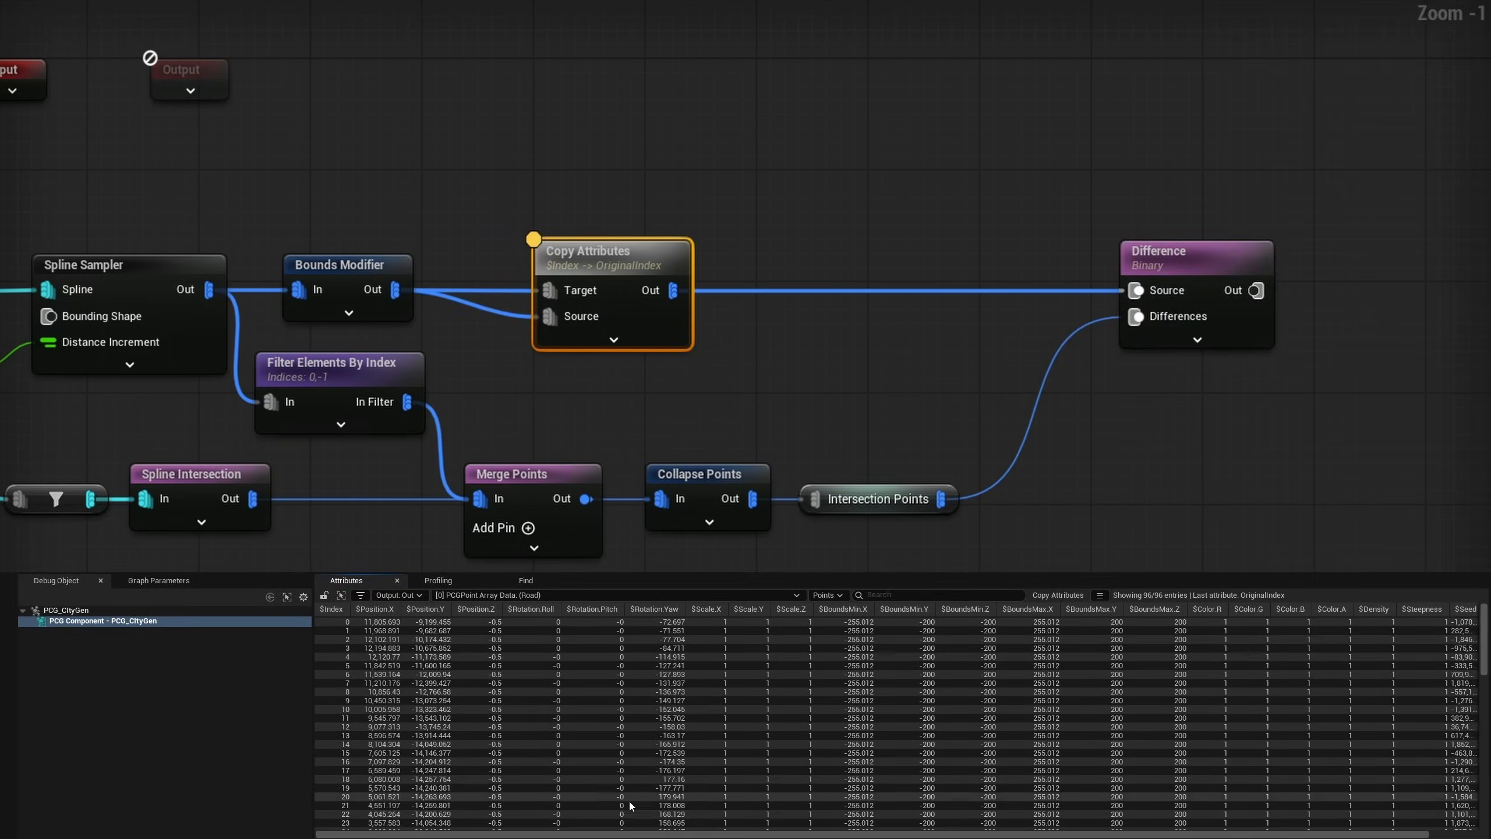
pyautogui.moveTo(587, 832); pyautogui.dragTo(648, 829)
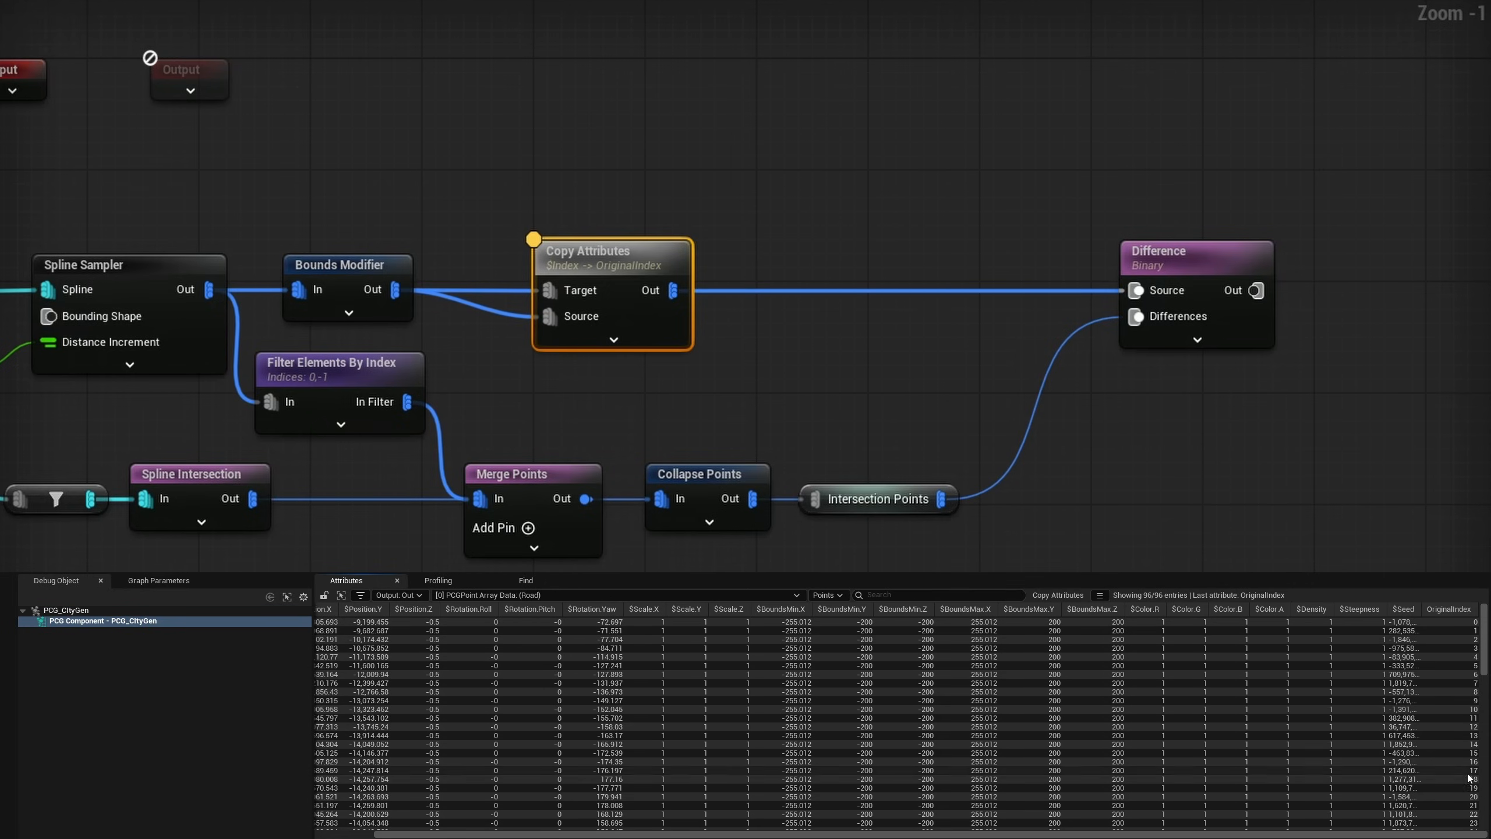
pyautogui.click(1205, 331)
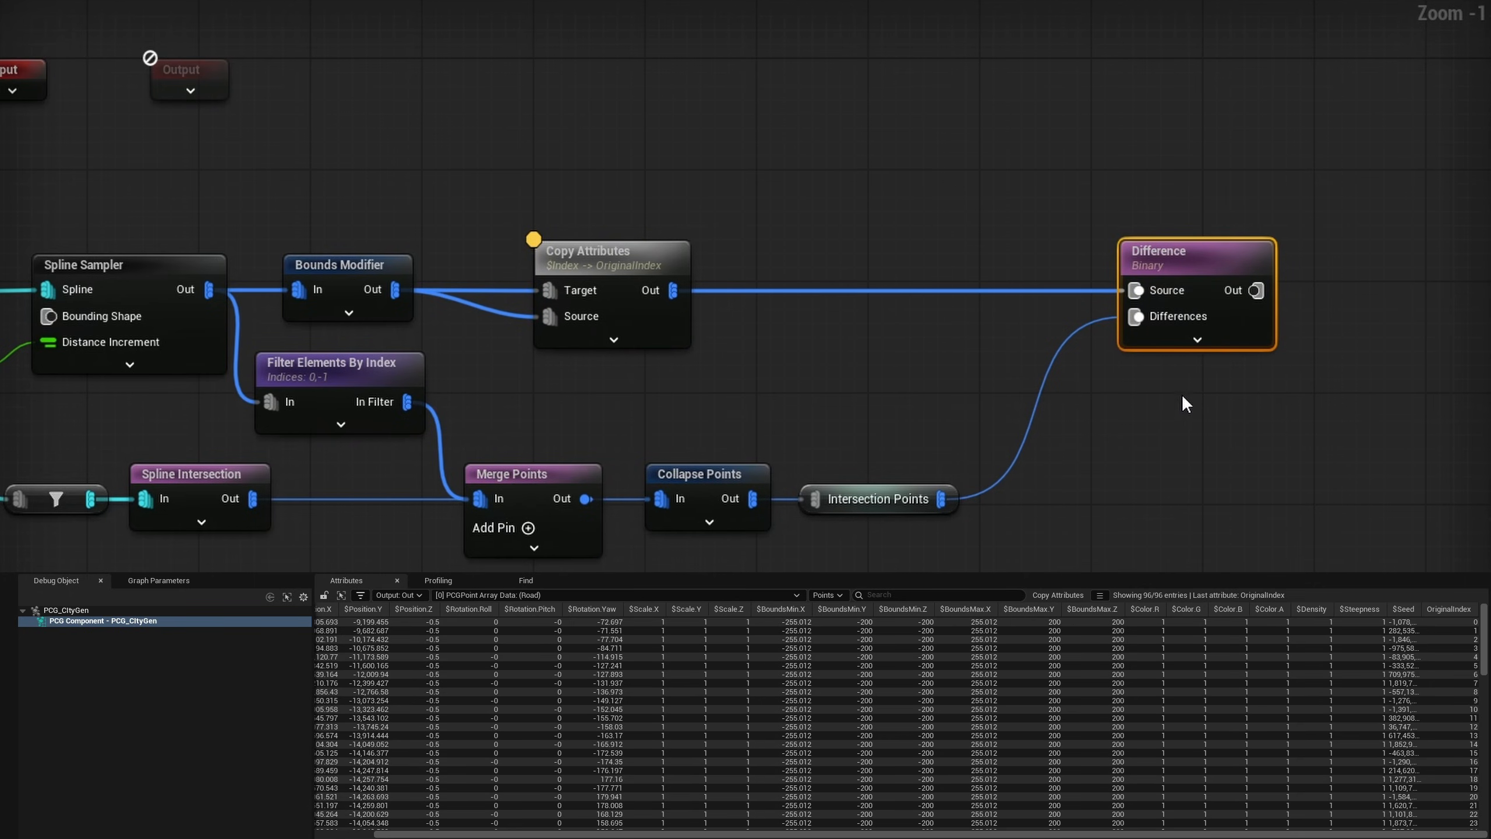
pyautogui.press('a')
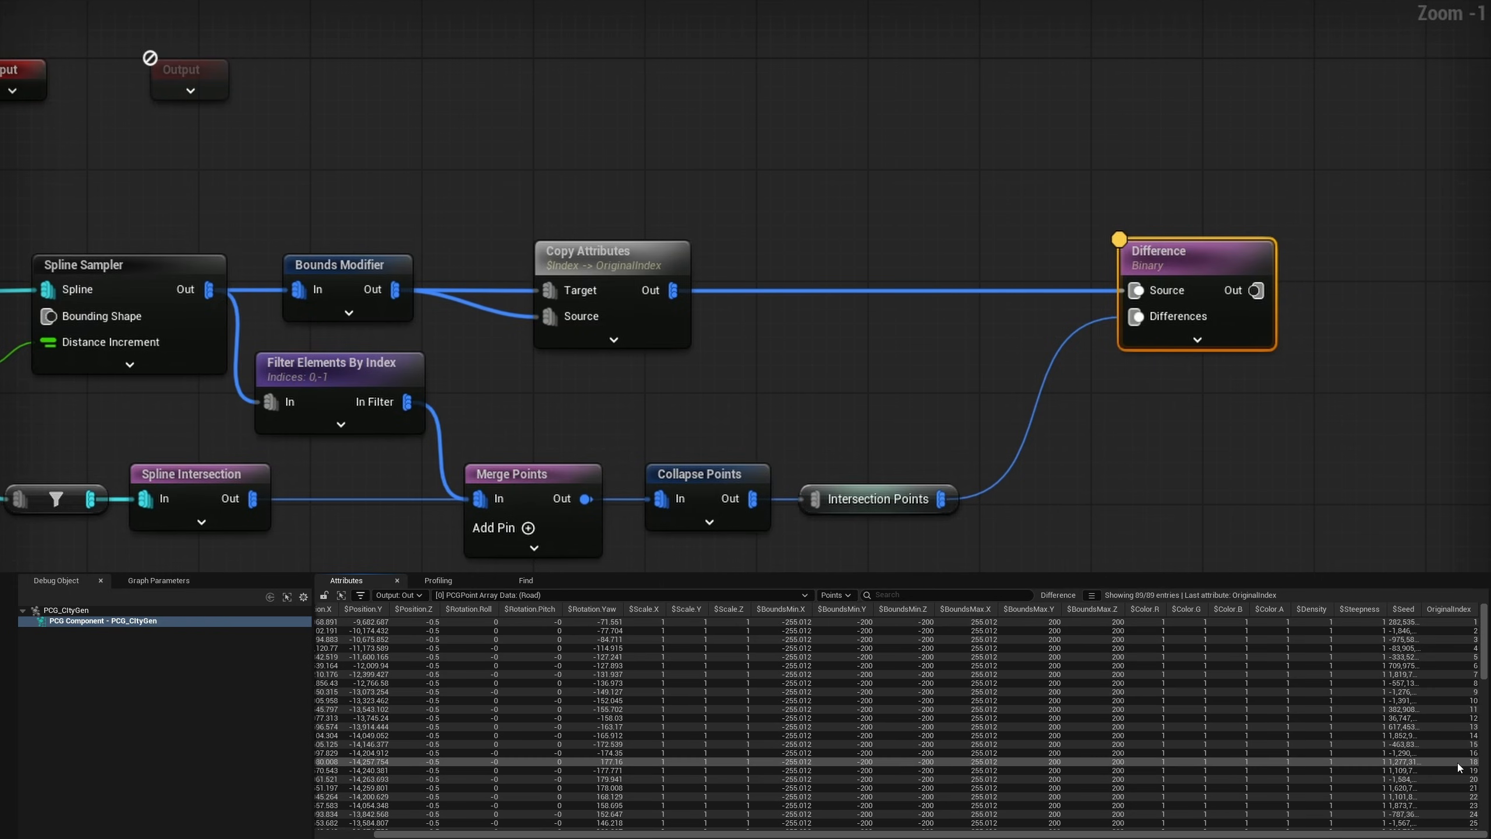
pyautogui.moveTo(1415, 835); pyautogui.dragTo(1350, 834)
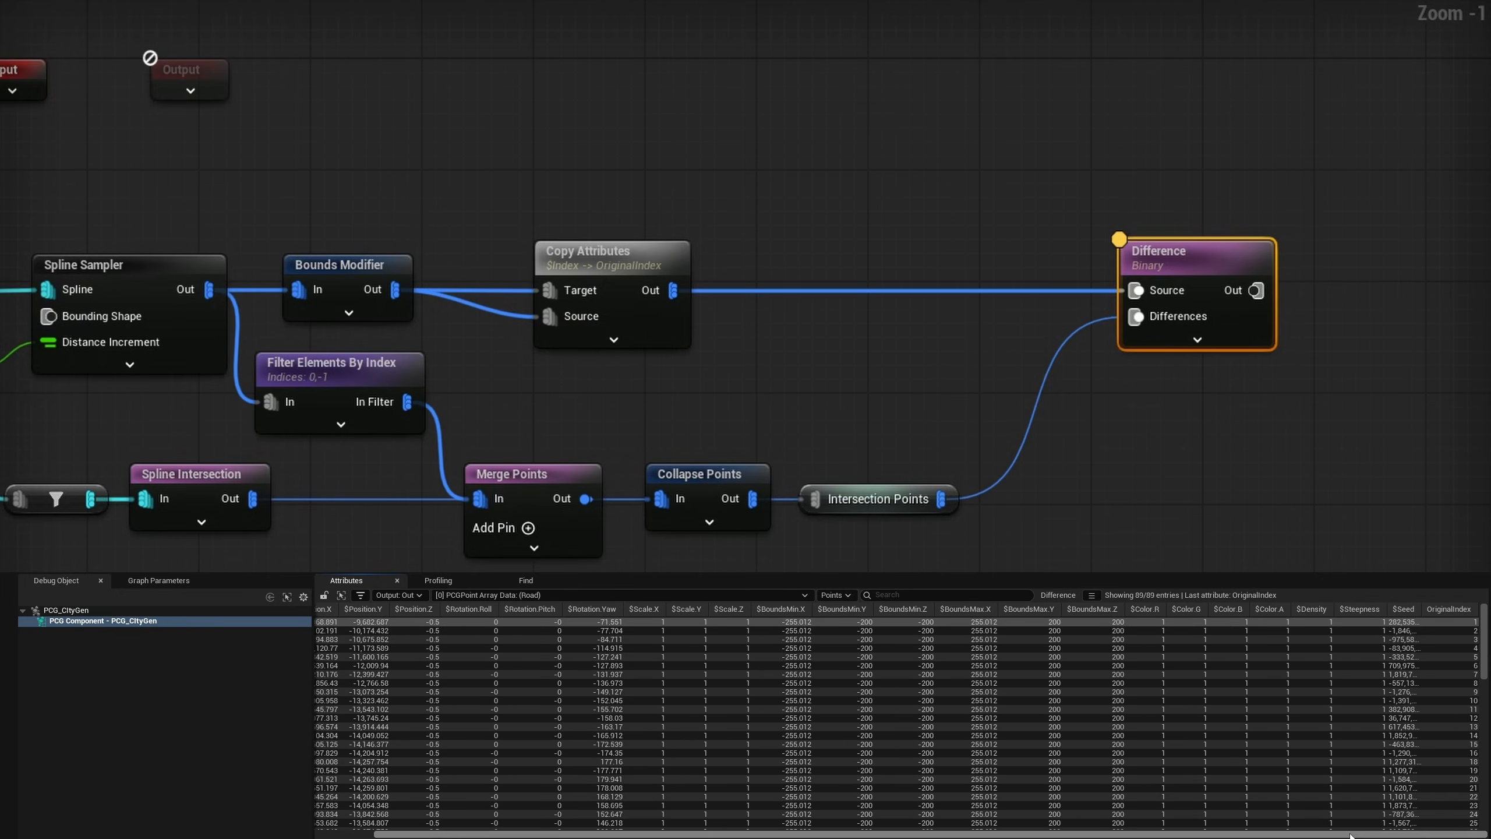
pyautogui.moveTo(1409, 835); pyautogui.dragTo(1351, 834)
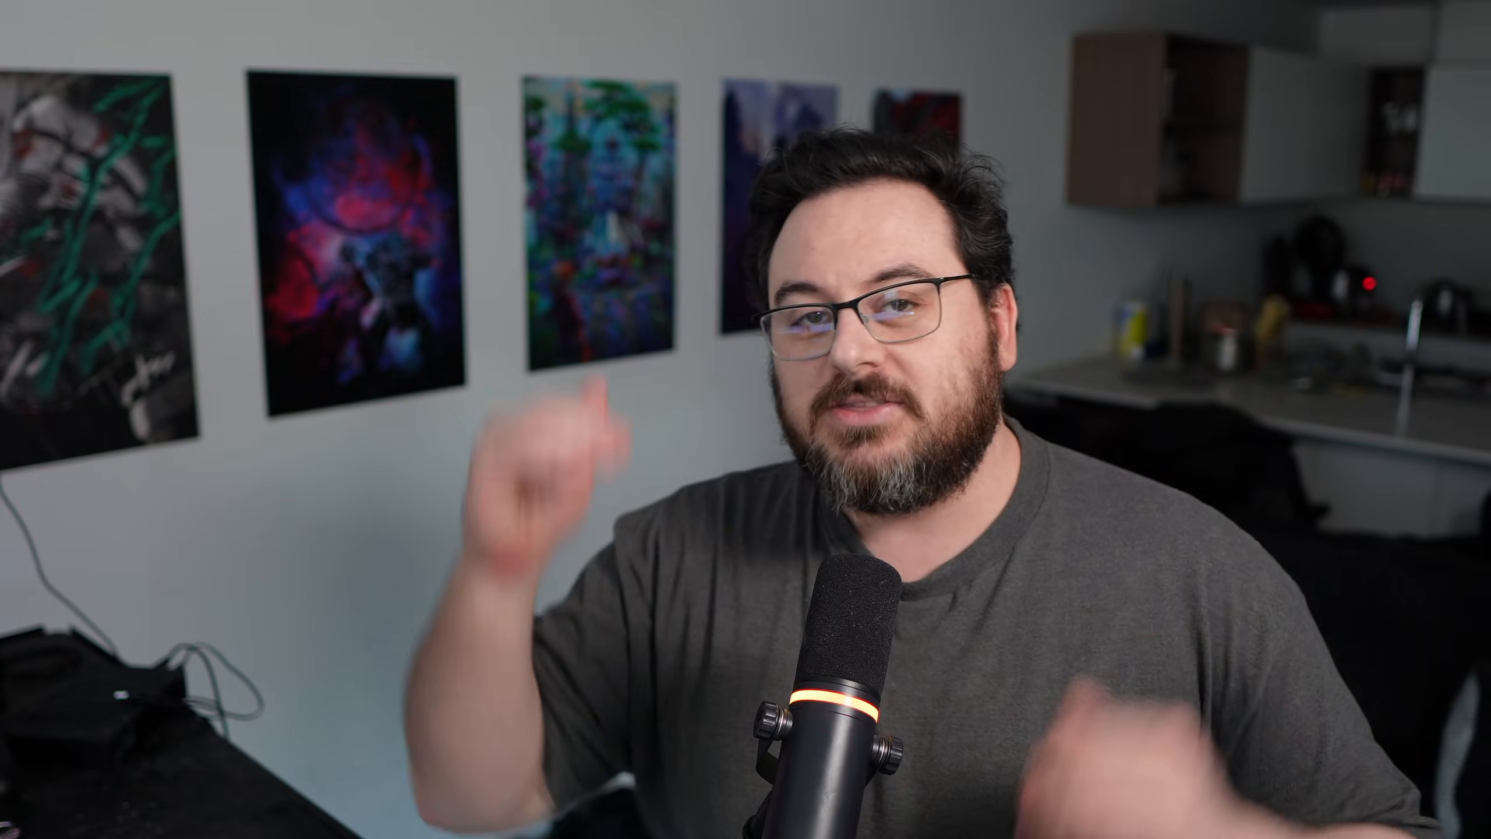
# - Feed the Difference output into both inputs of a Subtract node, with OriginalIndex as input source 1 and $Index as input source 2
pyautogui.moveTo(467, 336); pyautogui.dragTo(596, 322)
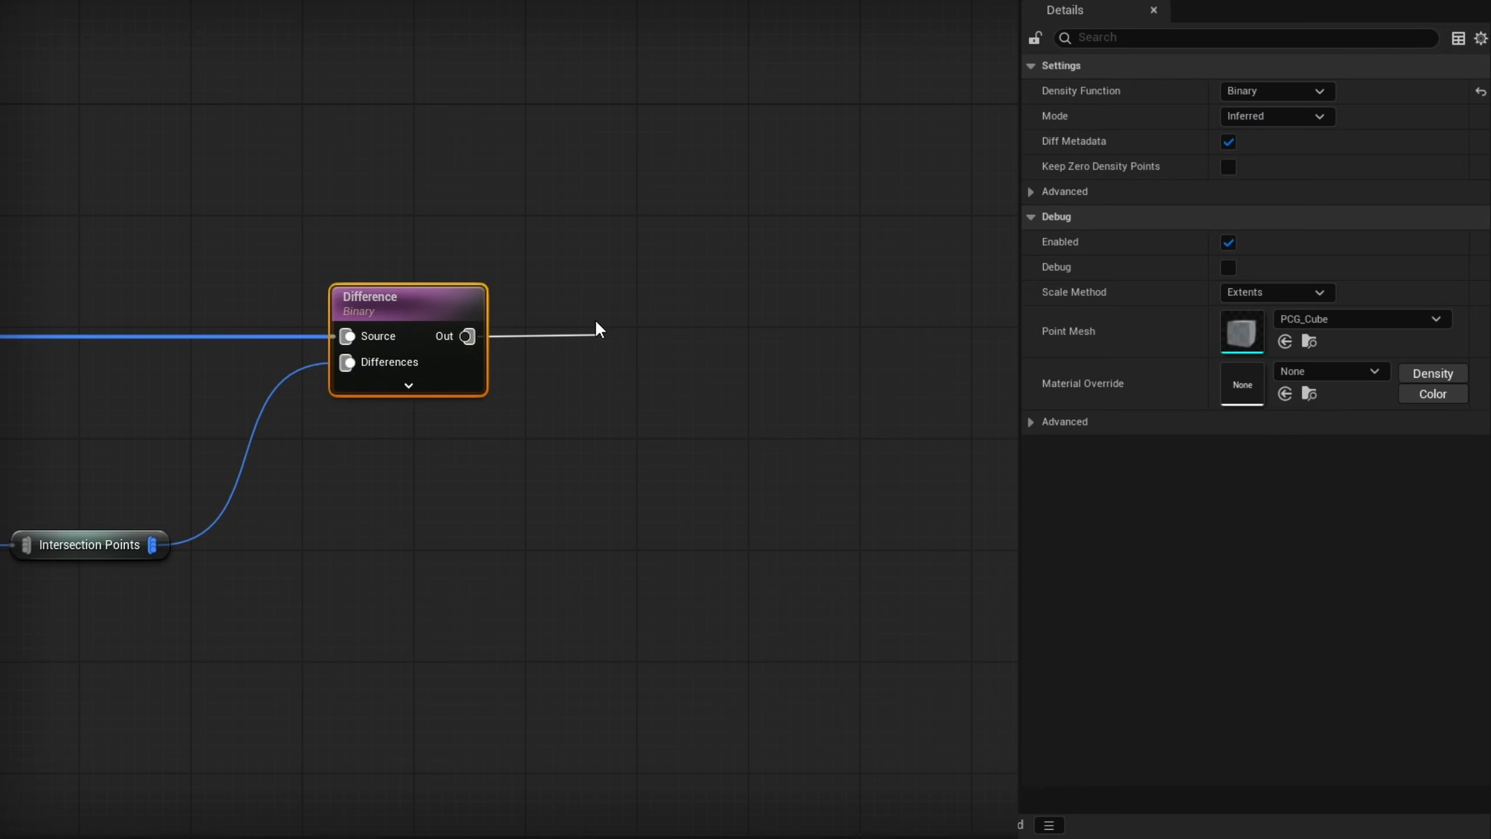
pyautogui.moveTo(466, 336); pyautogui.dragTo(564, 362)
pyautogui.click(1280, 166)
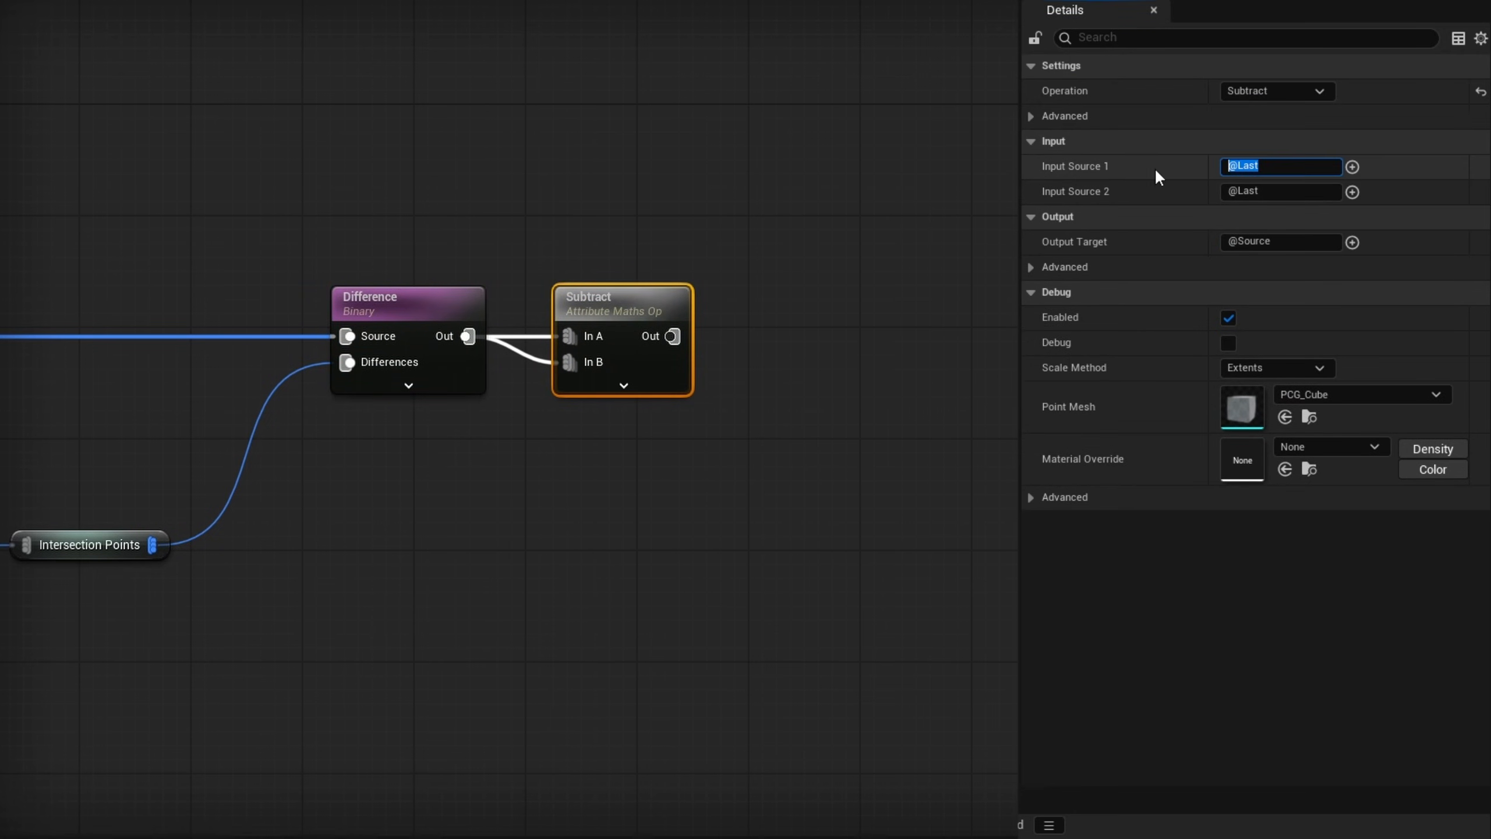
pyautogui.write('OriginalIndex')
pyautogui.click(1353, 192)
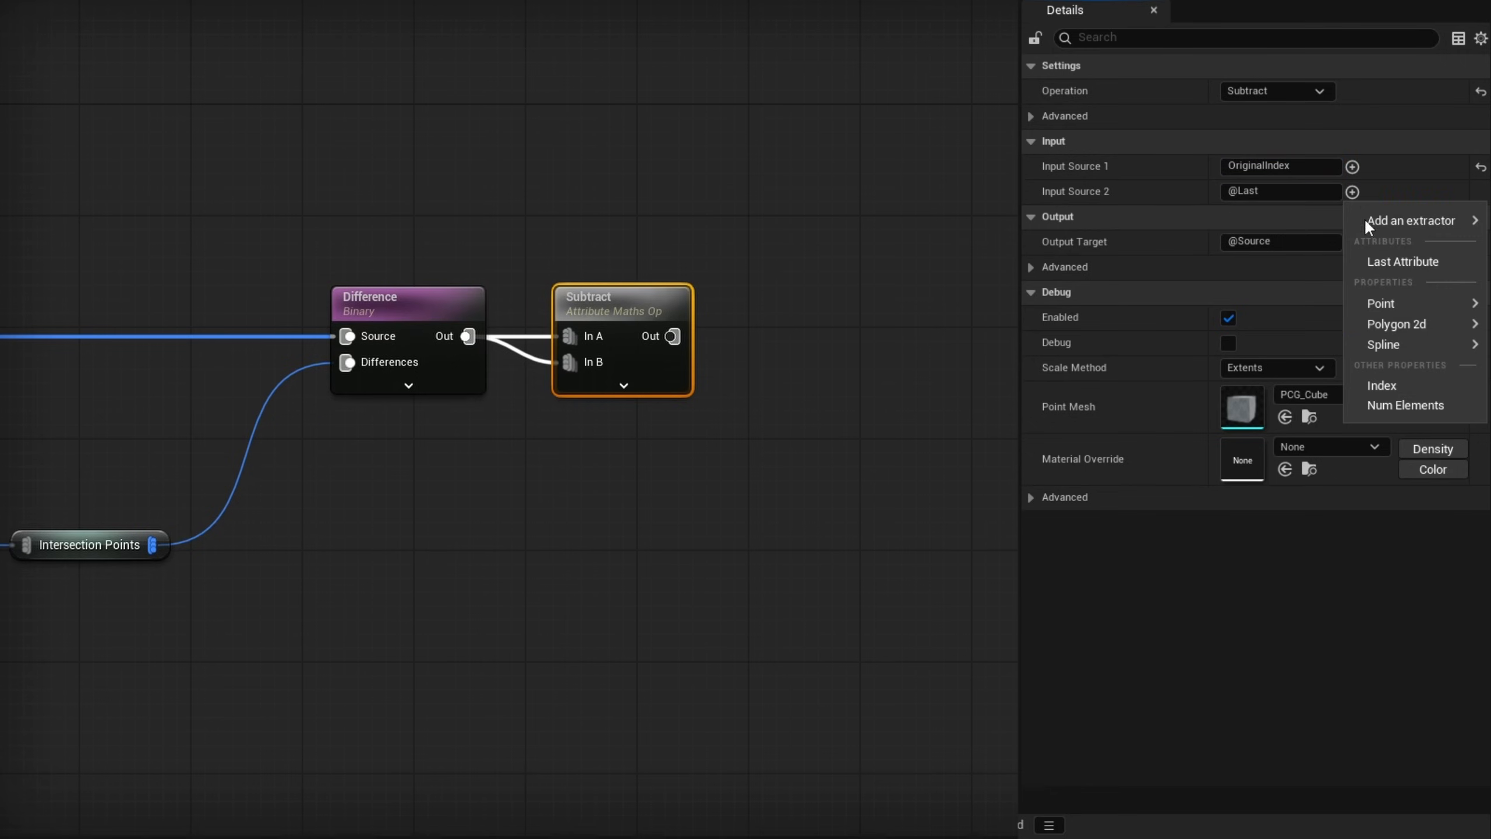
pyautogui.click(1387, 387)
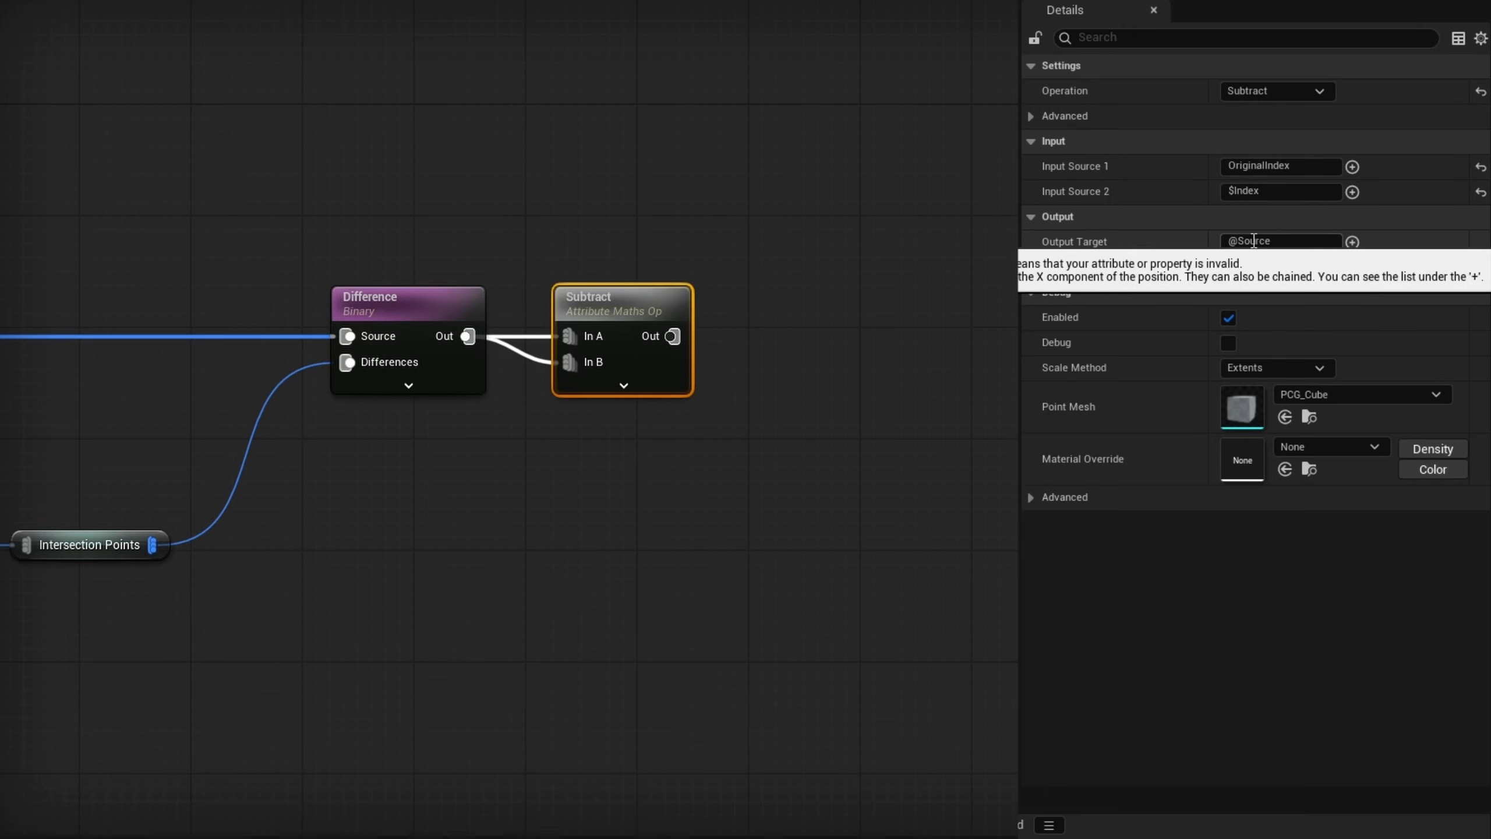
# - Inspect the Subtract node's point data, reading through the OriginalIndex values across the road's points
pyautogui.press('a')
pyautogui.moveTo(1239, 834); pyautogui.dragTo(1315, 834)
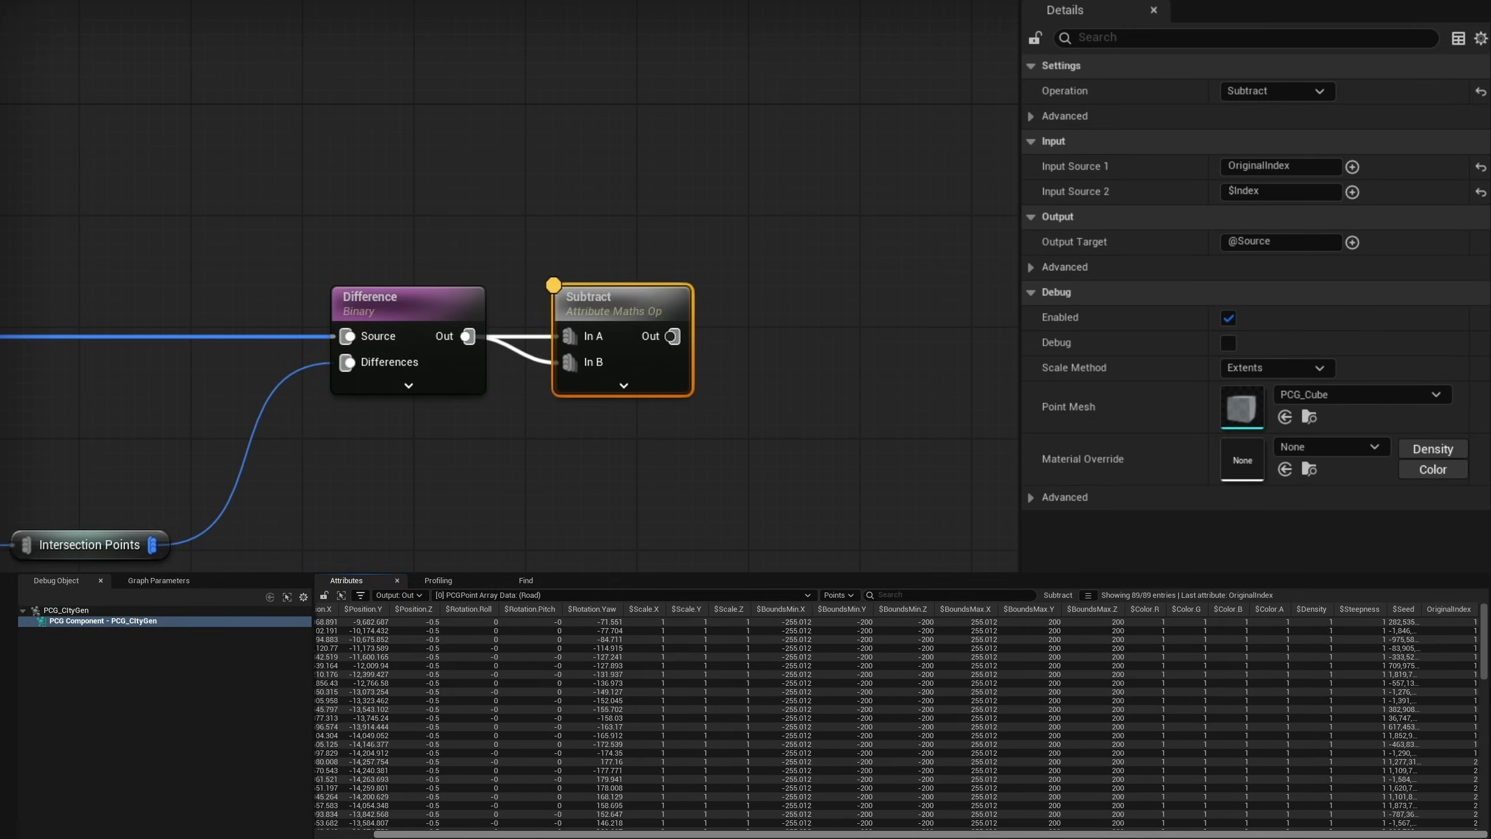
pyautogui.scroll(-5, 1488, 652)
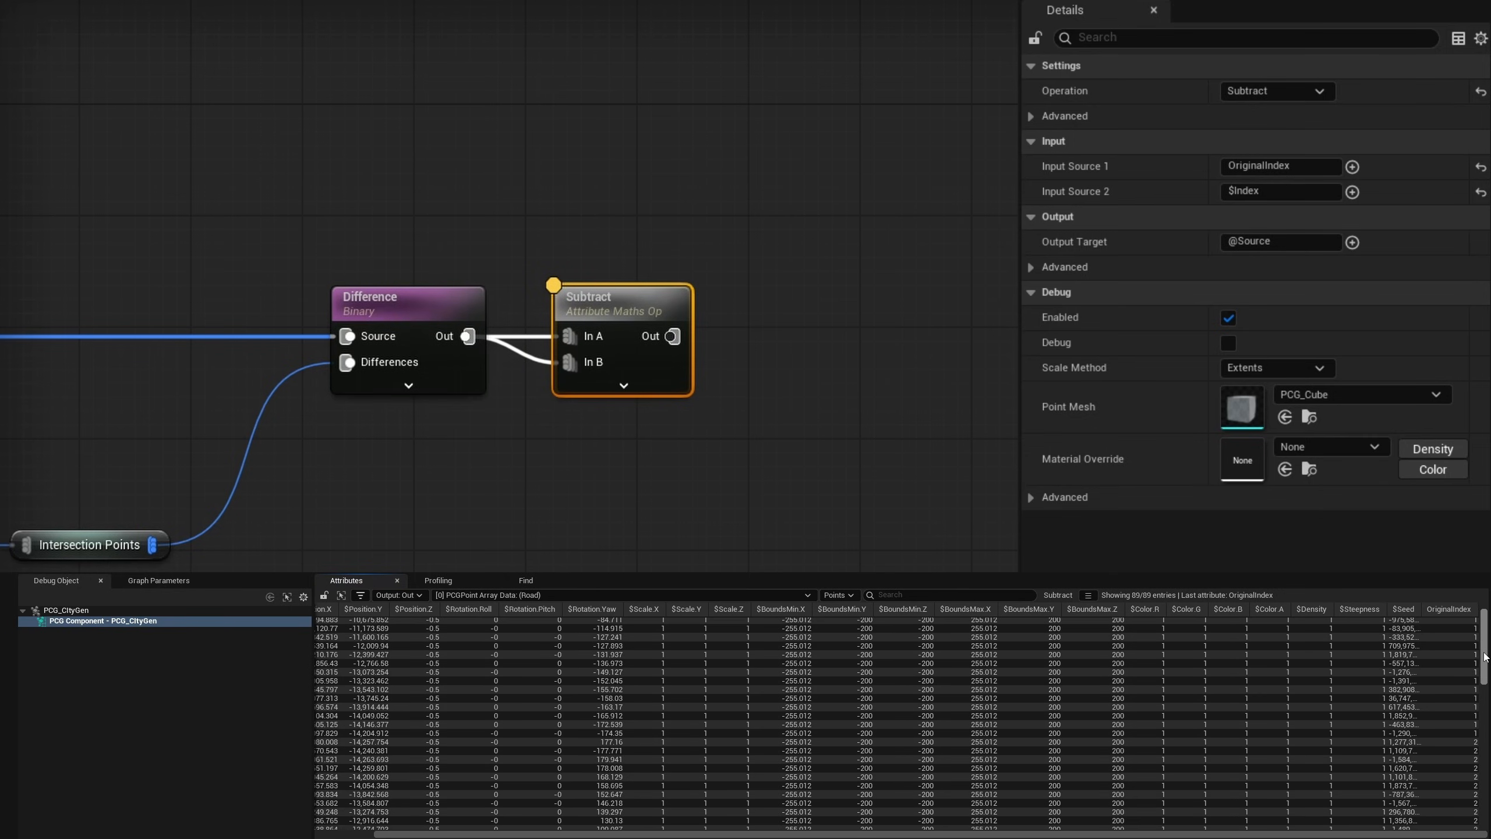
pyautogui.scroll(-7, 1485, 676)
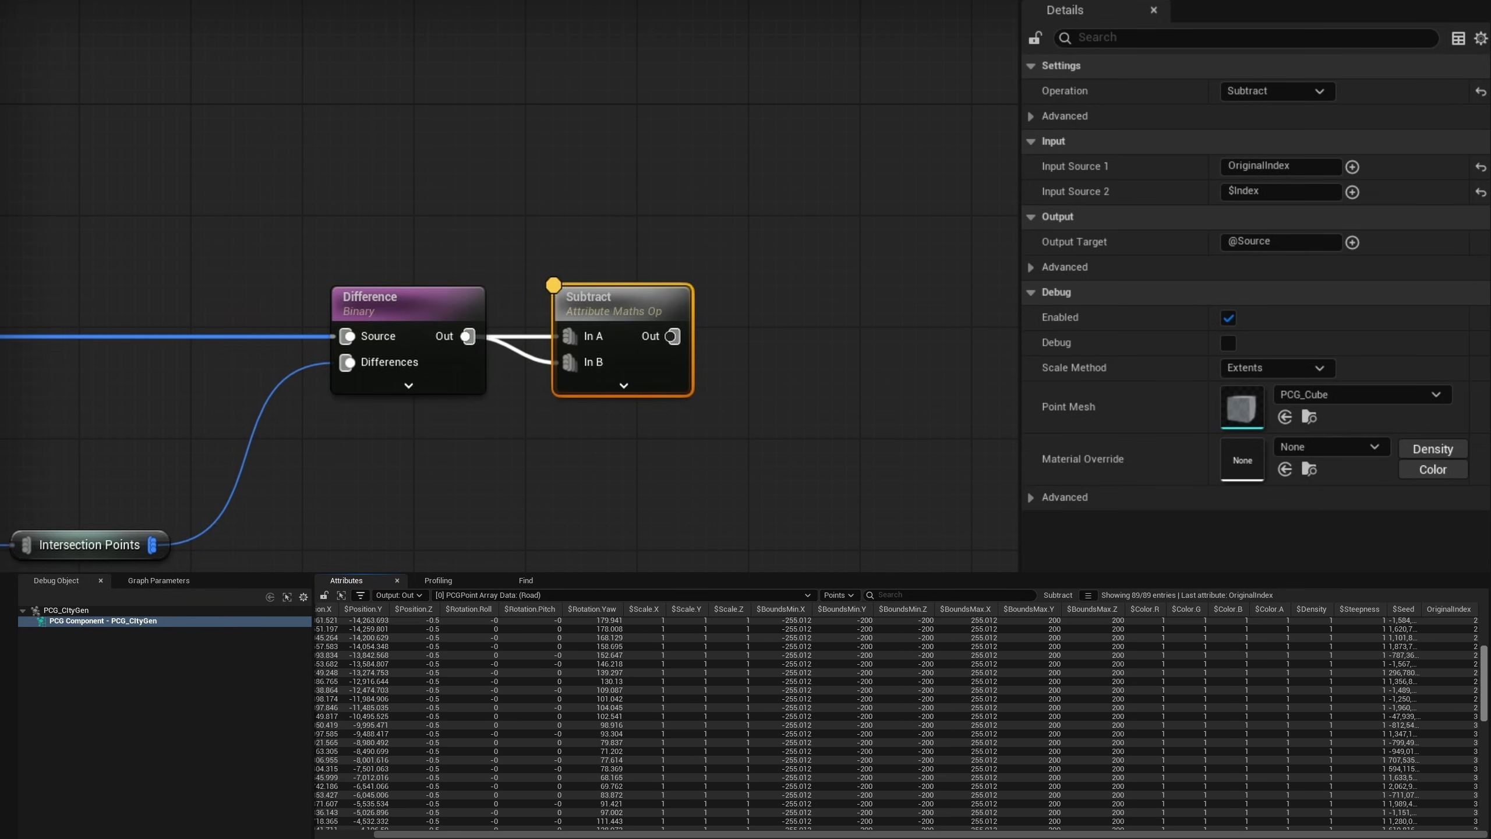
pyautogui.scroll(-12, 1475, 800)
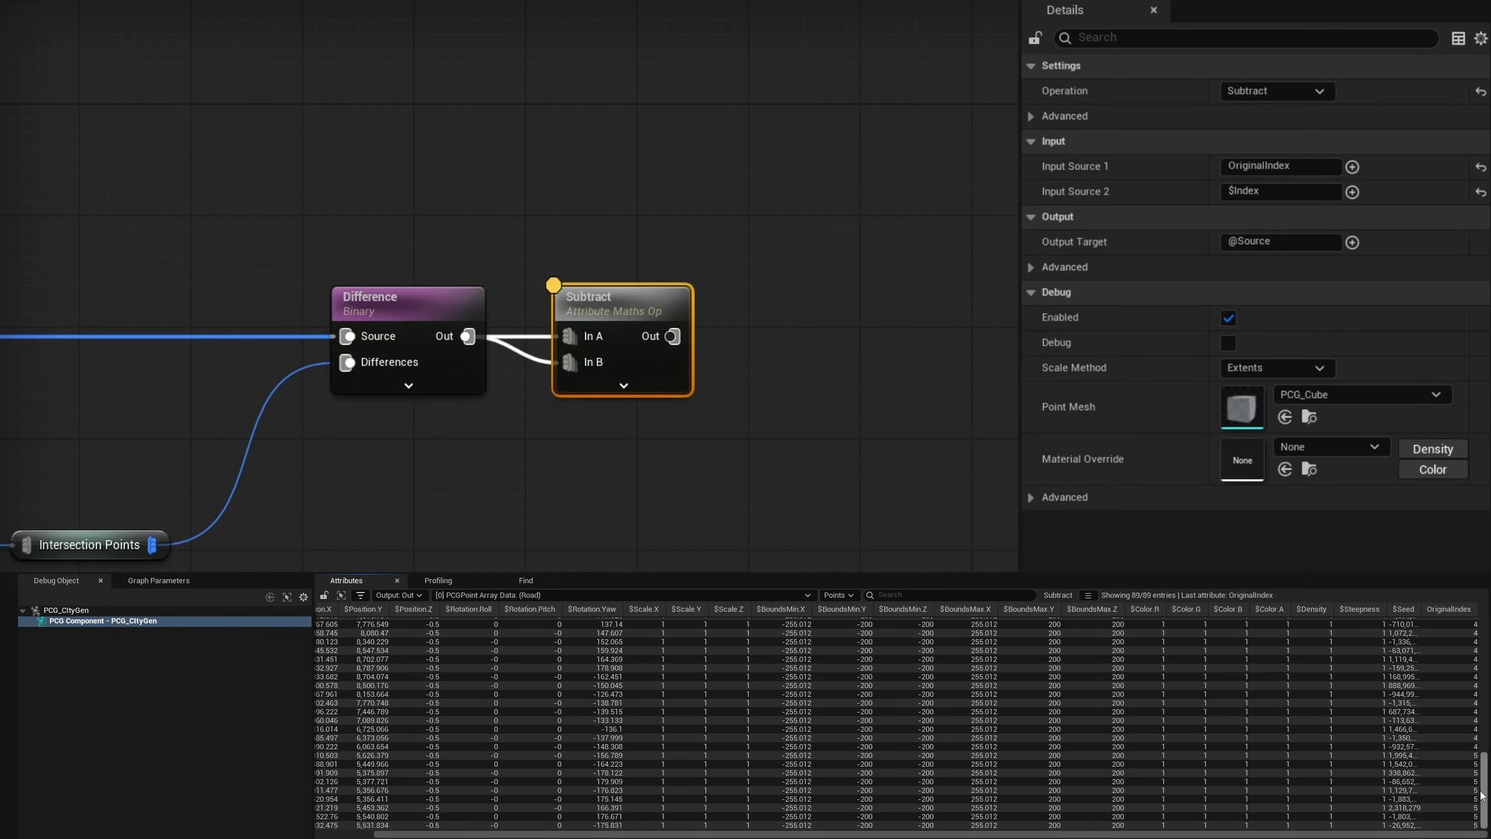
pyautogui.scroll(4, 1483, 795)
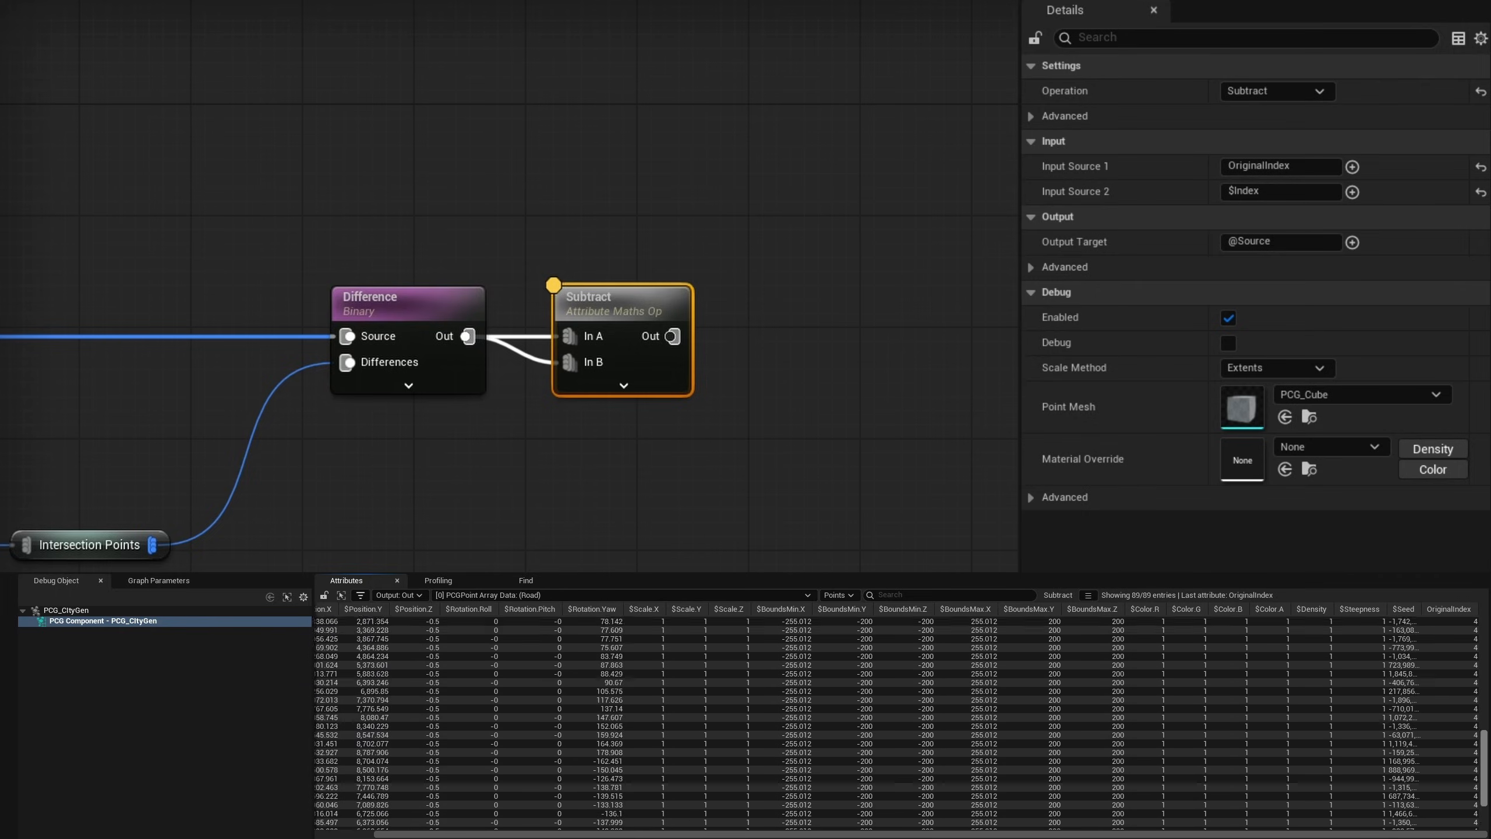
# - Add an Attribute Partition node after Subtract and set its partition attribute selector to OriginalIndex
pyautogui.moveTo(673, 336); pyautogui.dragTo(790, 338)
pyautogui.write('at')
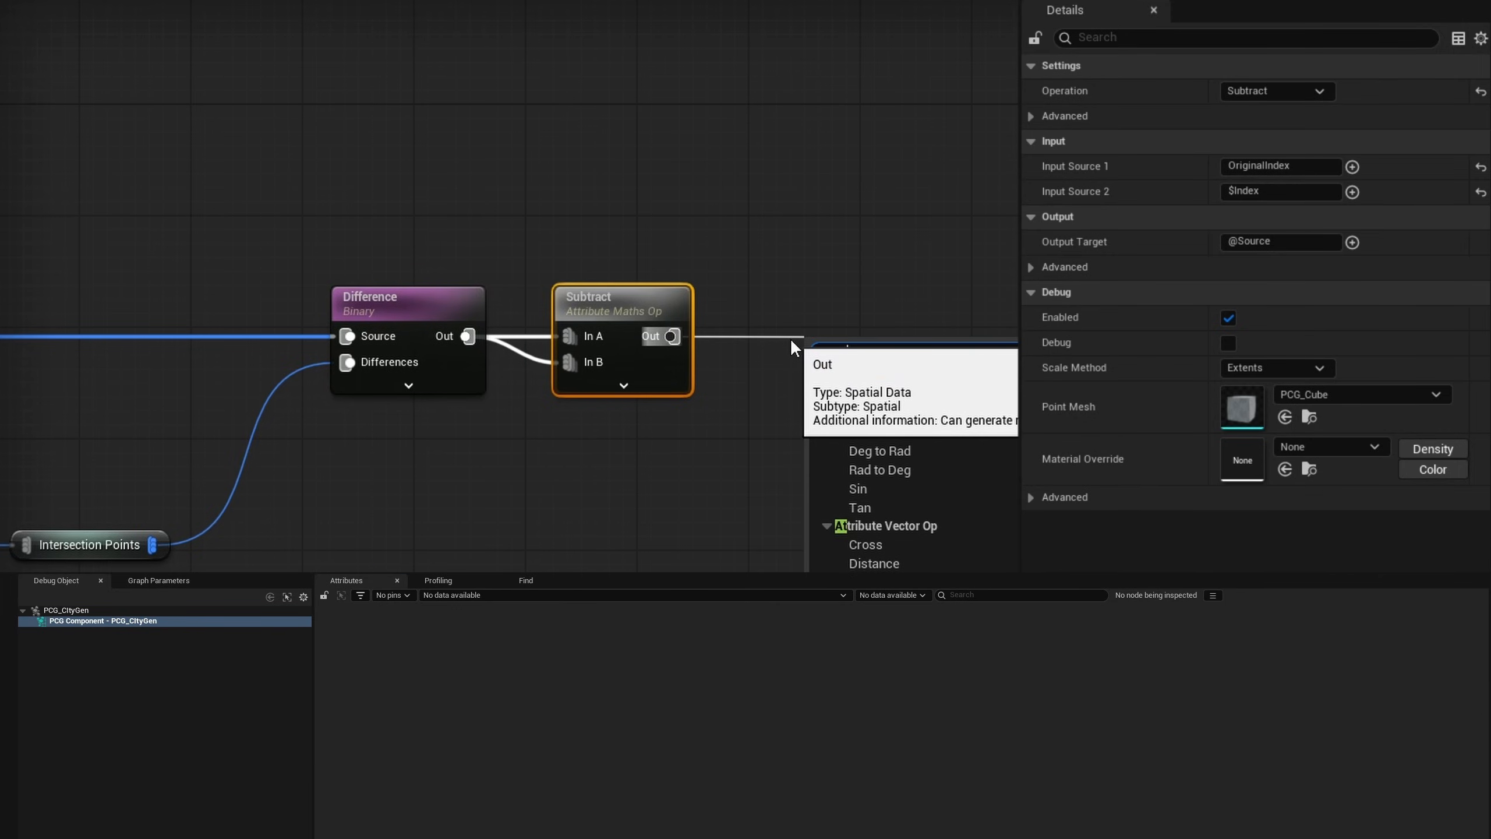
pyautogui.press('Return')
pyautogui.click(1031, 90)
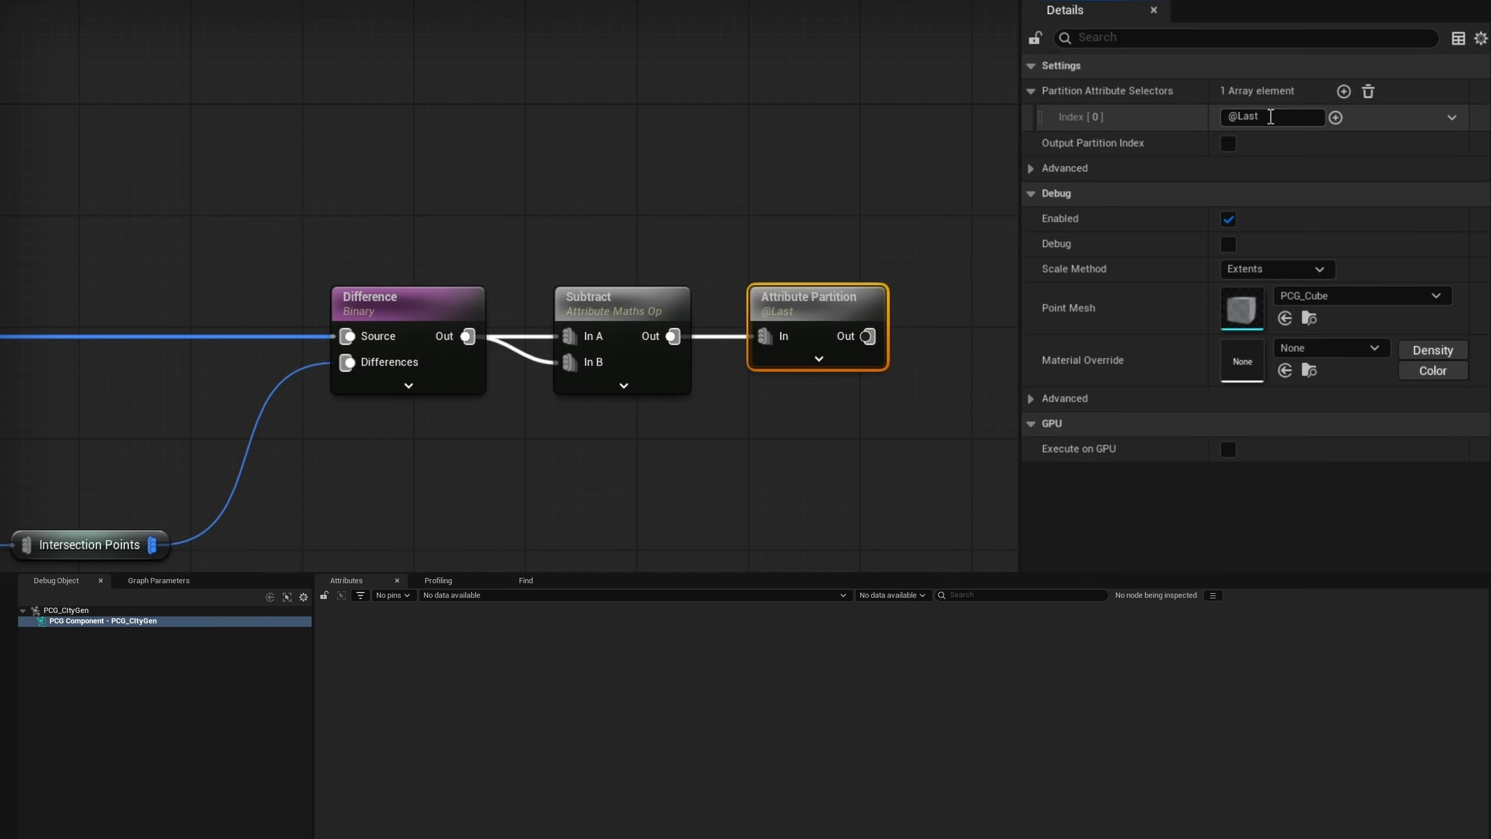
pyautogui.click(1271, 117)
pyautogui.write('OriginalS')
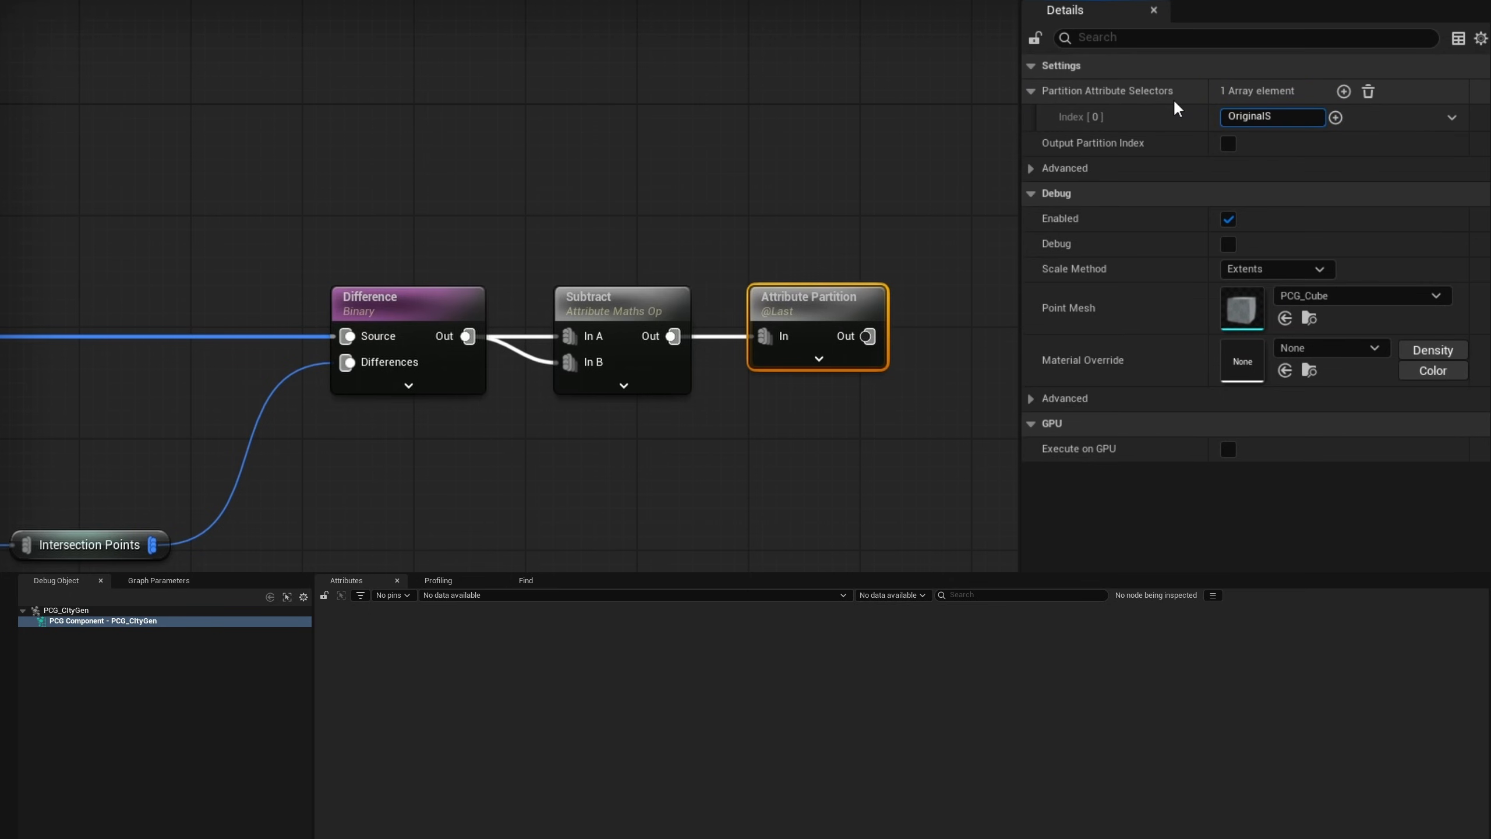
pyautogui.write('ndex')
pyautogui.press('Return')
# - Inspect the Attribute Partition output, comparing the points in several of its Road data entries
pyautogui.press('a')
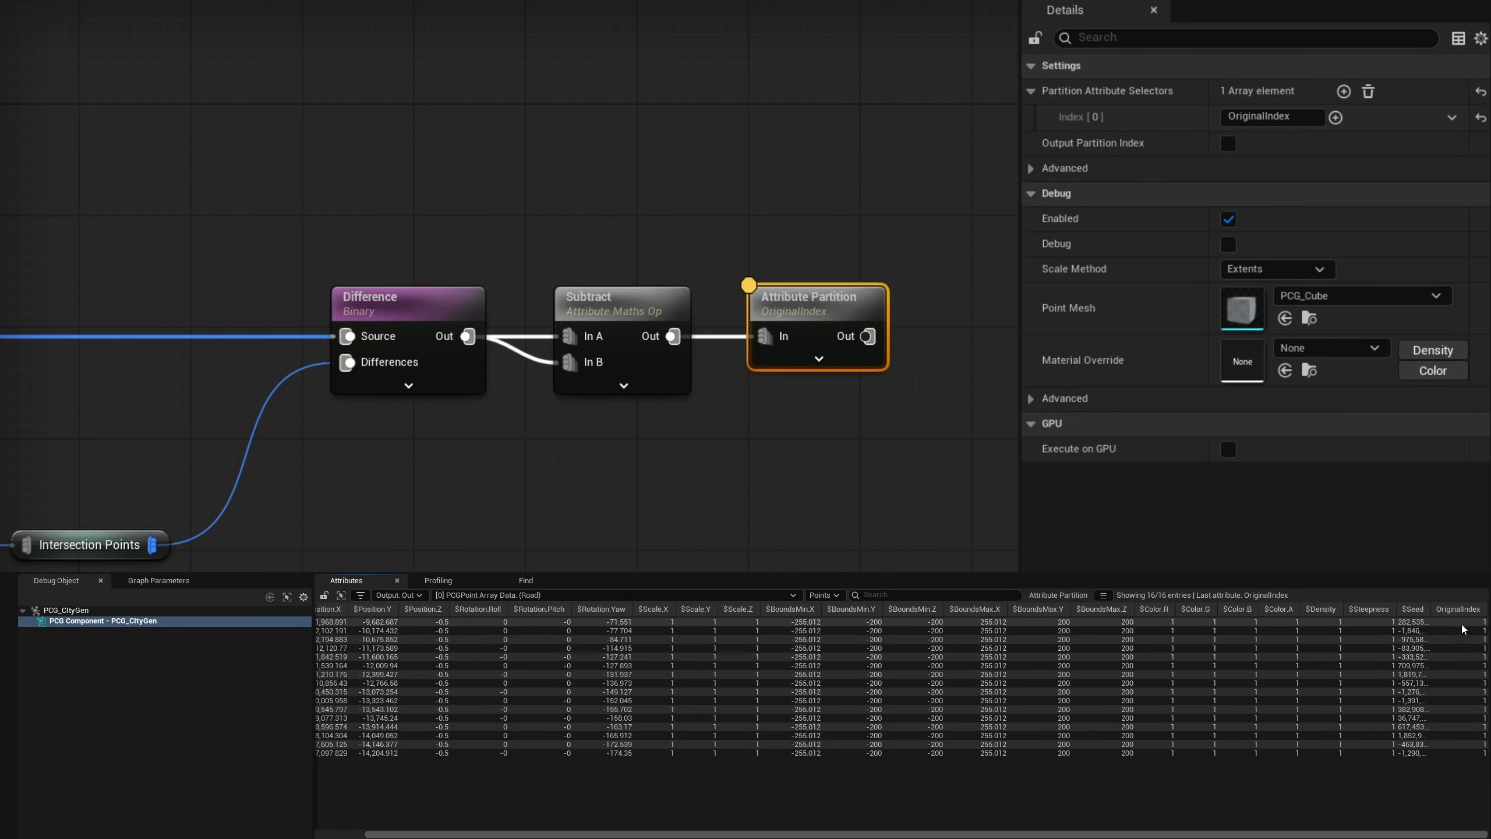
pyautogui.click(522, 595)
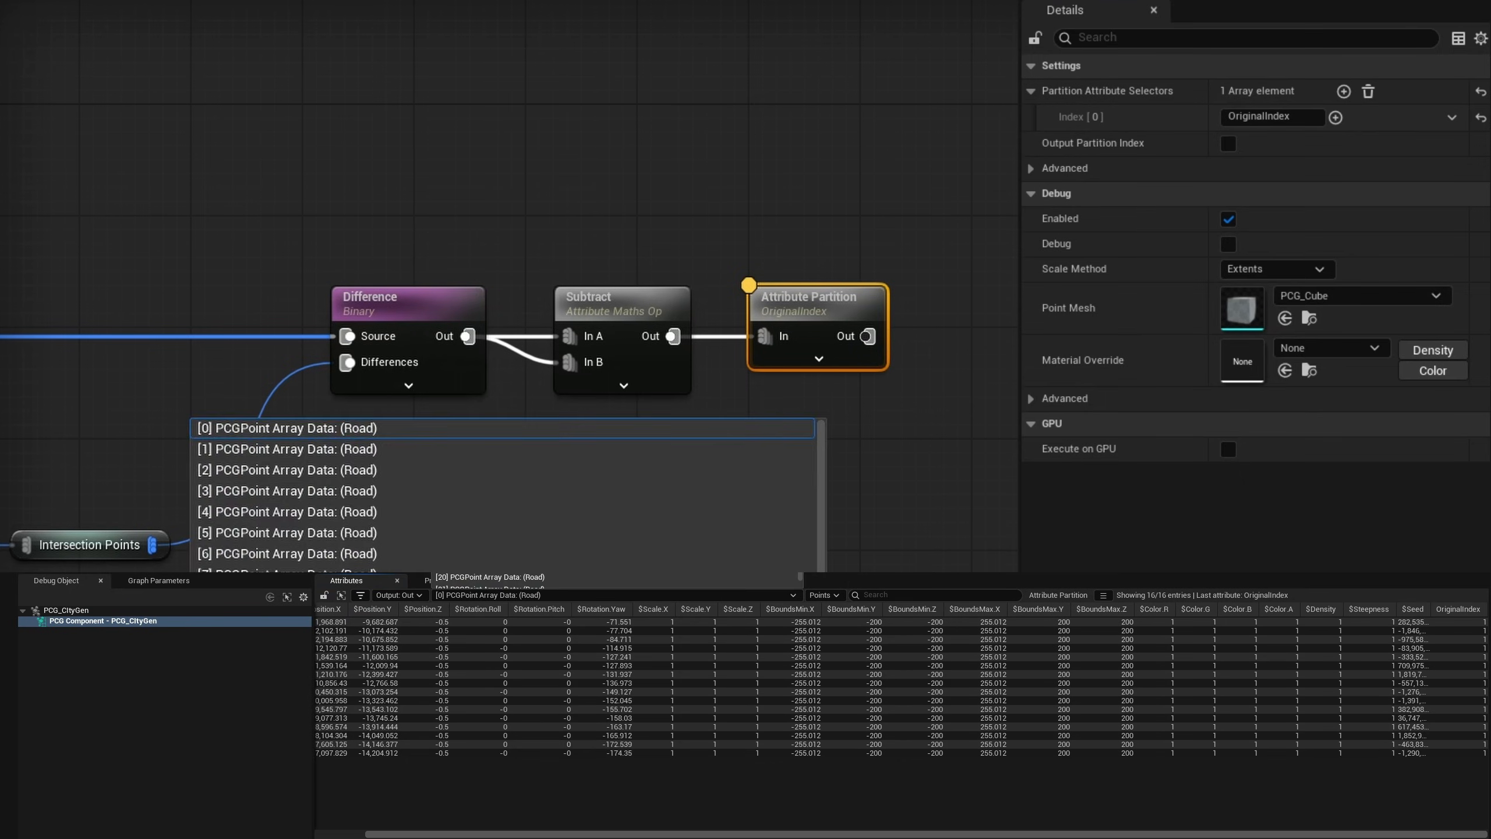
pyautogui.click(511, 583)
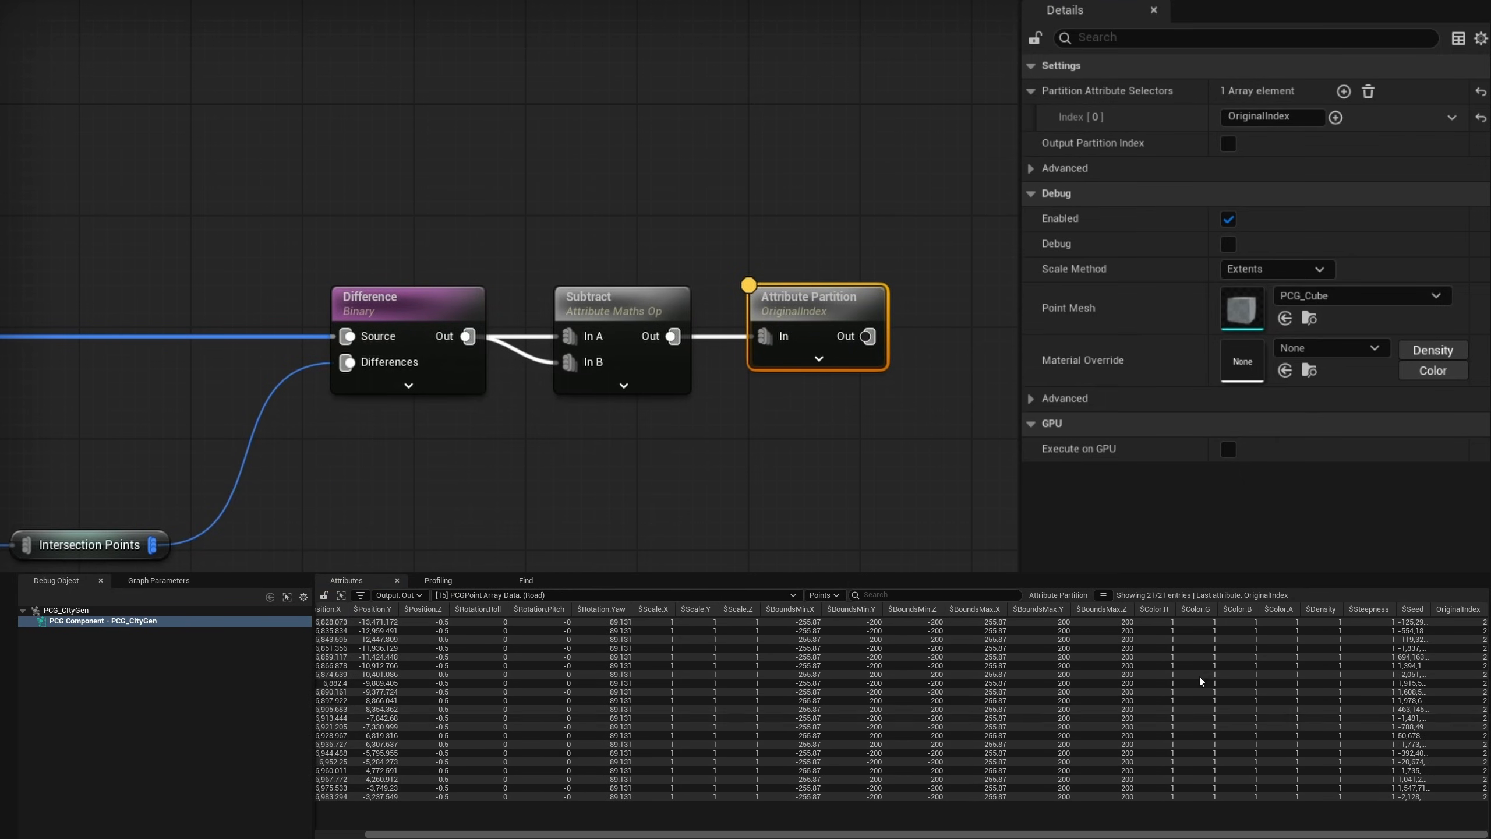
pyautogui.click(593, 595)
pyautogui.click(599, 579)
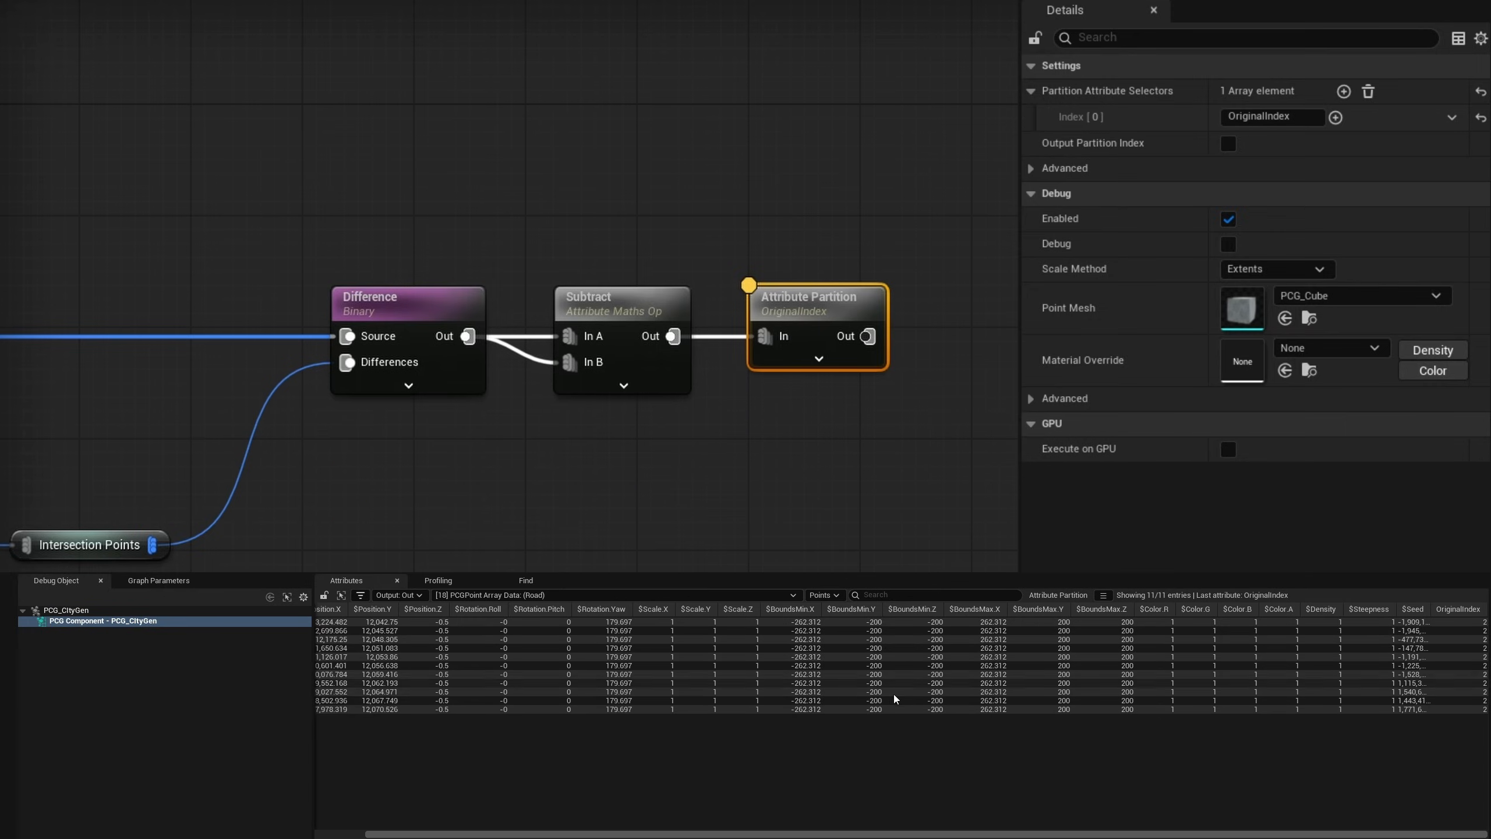
pyautogui.click(656, 596)
pyautogui.click(603, 590)
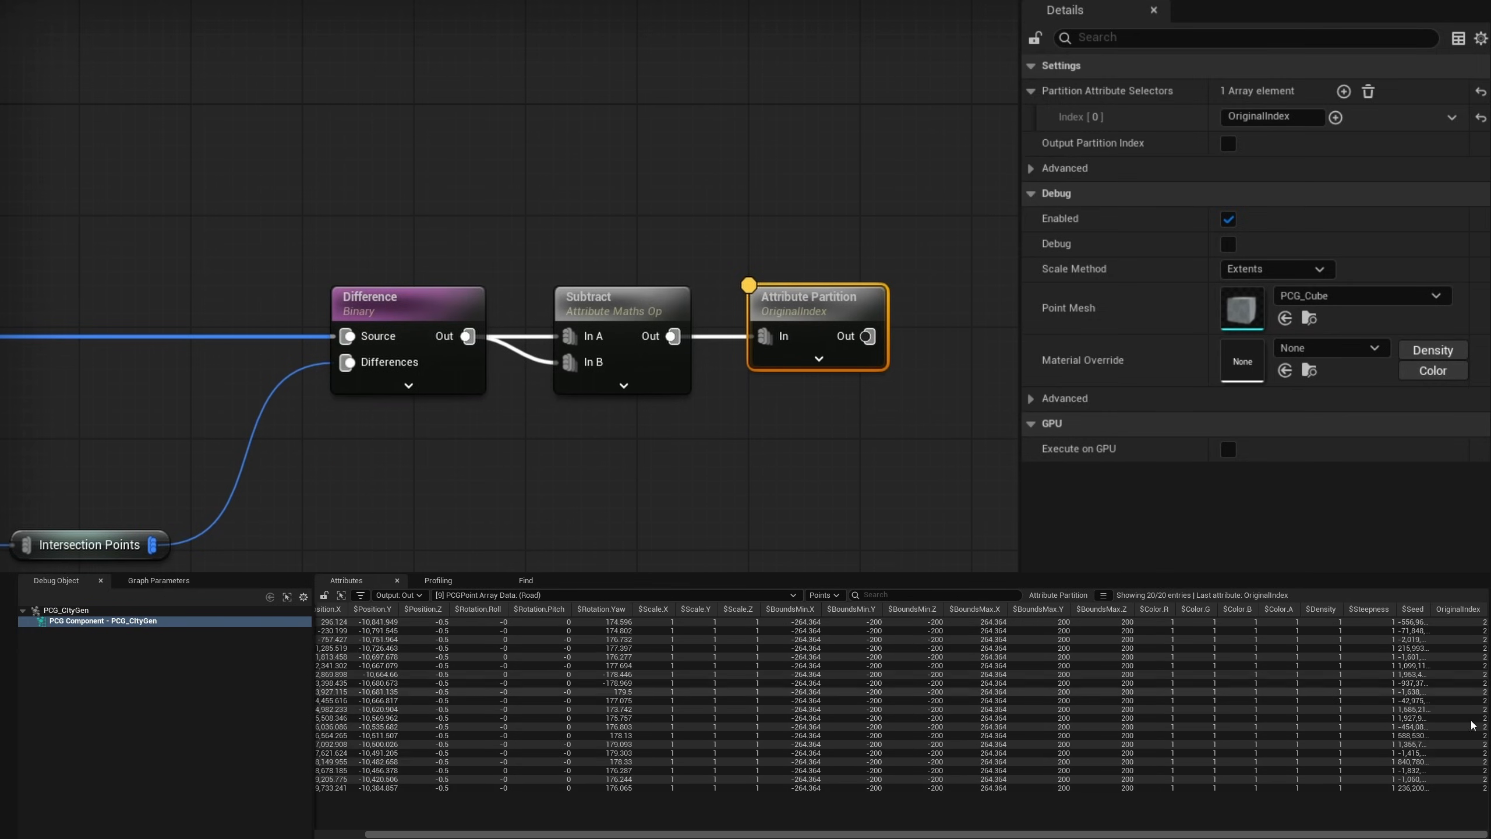
pyautogui.click(589, 599)
pyautogui.press('a')
# - Disconnect the Subtract and Attribute Partition nodes from Difference and move them away to make room after it
pyautogui.moveTo(648, 276); pyautogui.dragTo(763, 306, button='right')
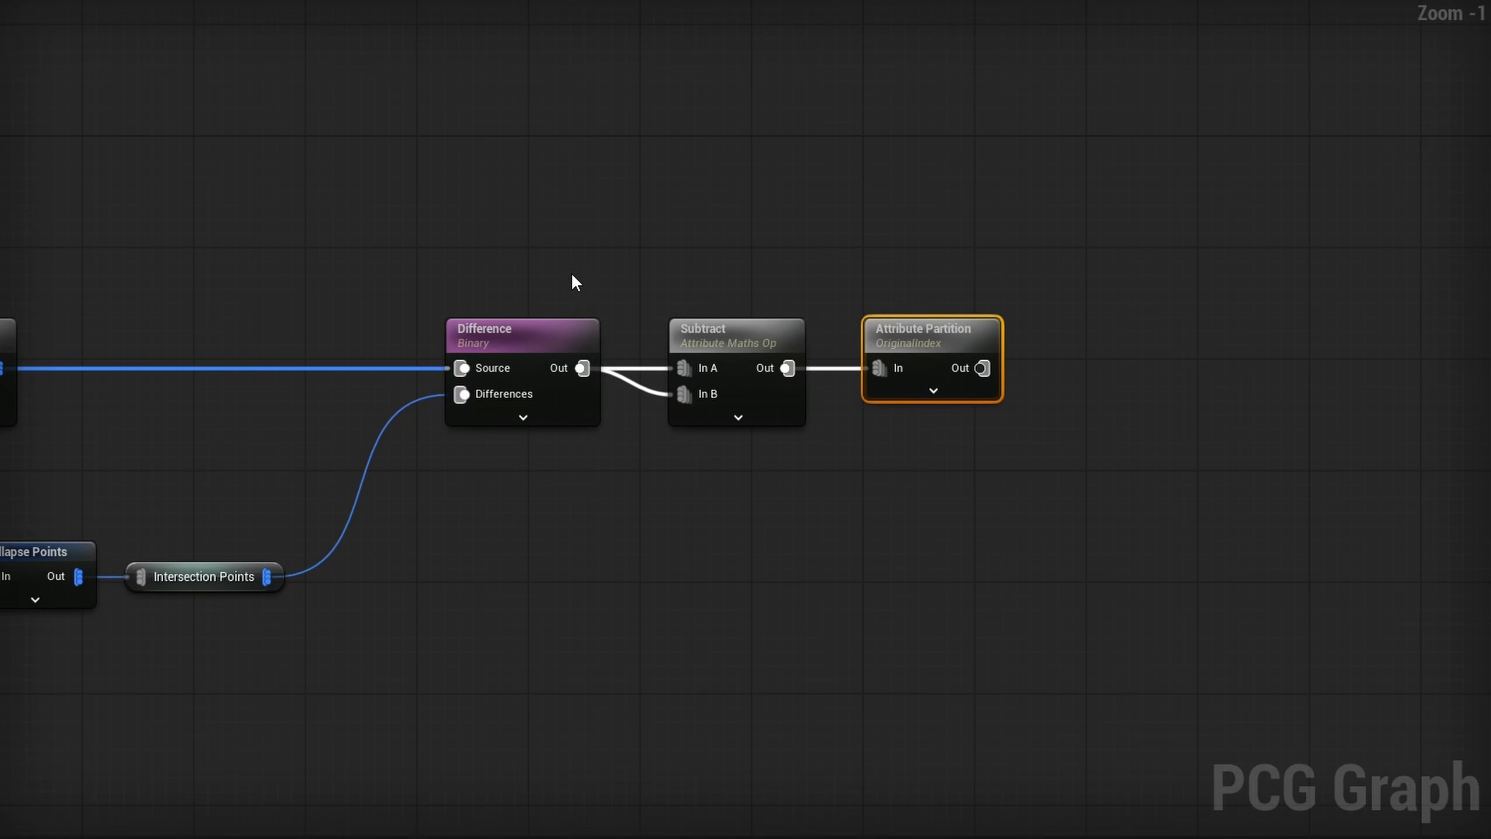
pyautogui.moveTo(367, 264); pyautogui.dragTo(834, 468)
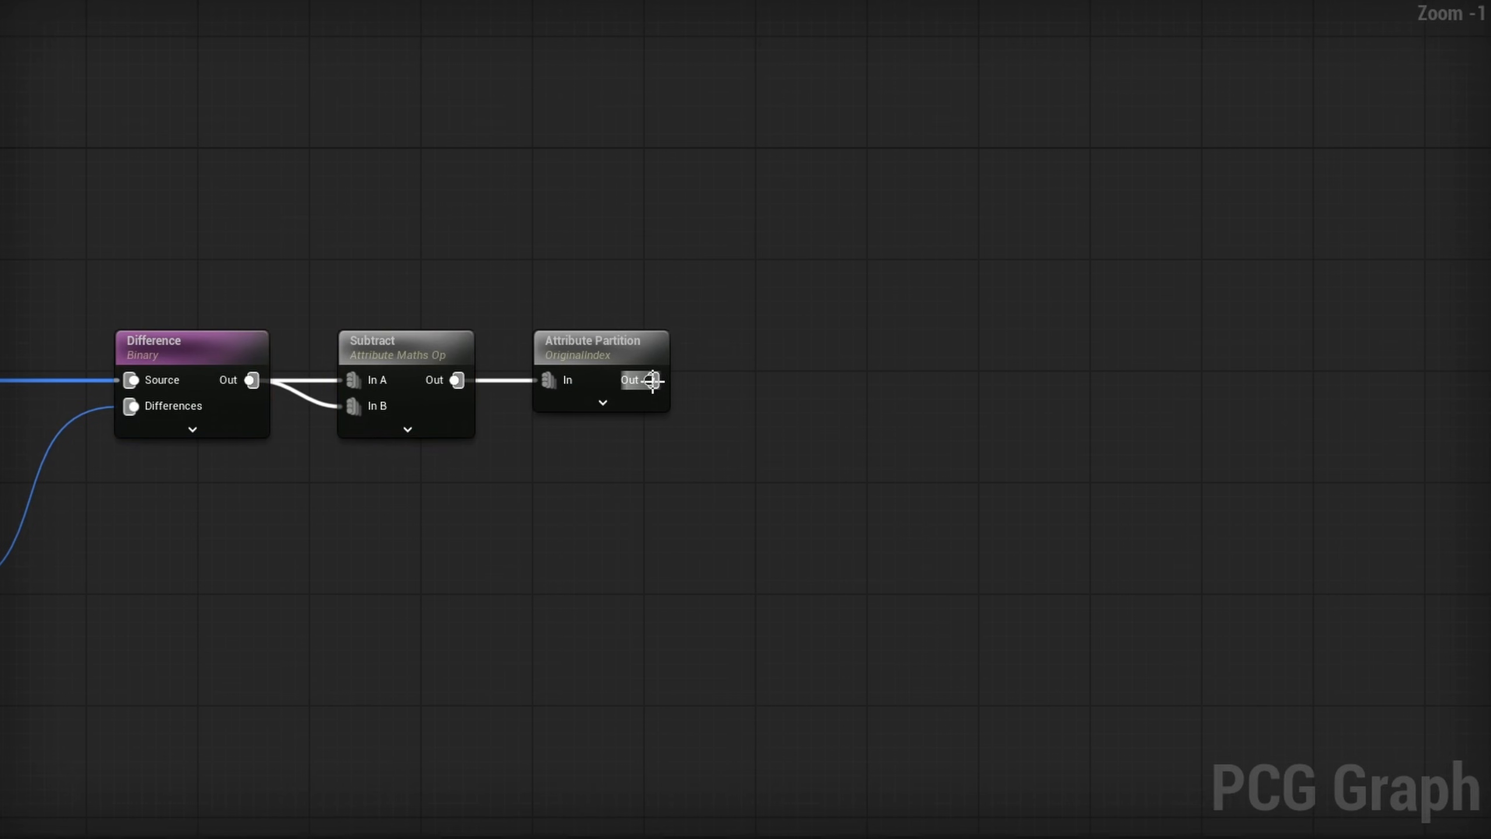
pyautogui.moveTo(652, 380); pyautogui.dragTo(753, 392)
pyautogui.moveTo(610, 477); pyautogui.dragTo(753, 456, button='right')
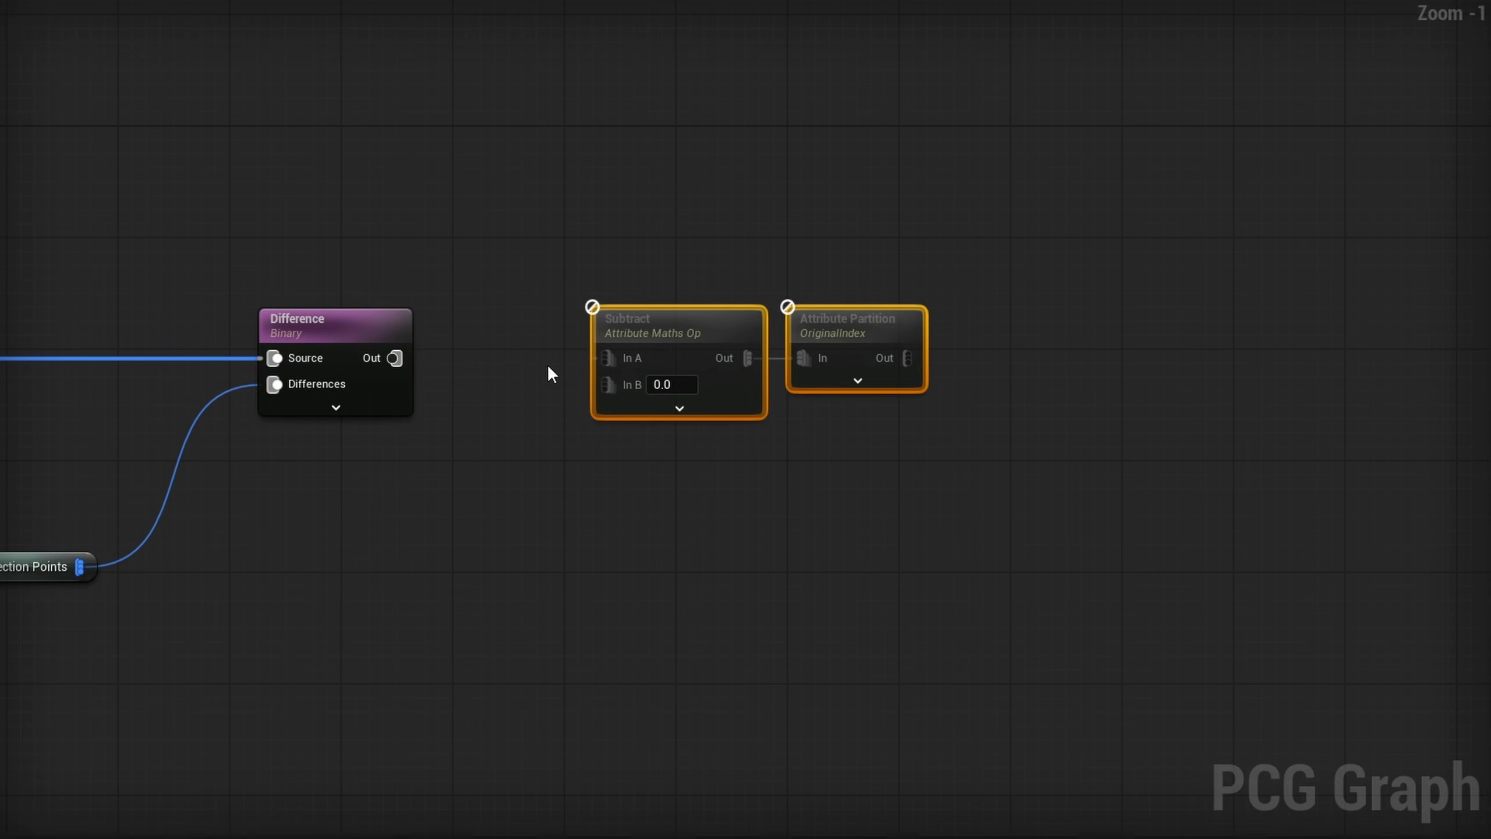
# - Insert a To Point node after Difference, feed its output into both In A and In B of Subtract, and align the node chain
pyautogui.moveTo(519, 338); pyautogui.dragTo(636, 349, button='right')
pyautogui.moveTo(512, 364); pyautogui.dragTo(593, 364)
pyautogui.write('to')
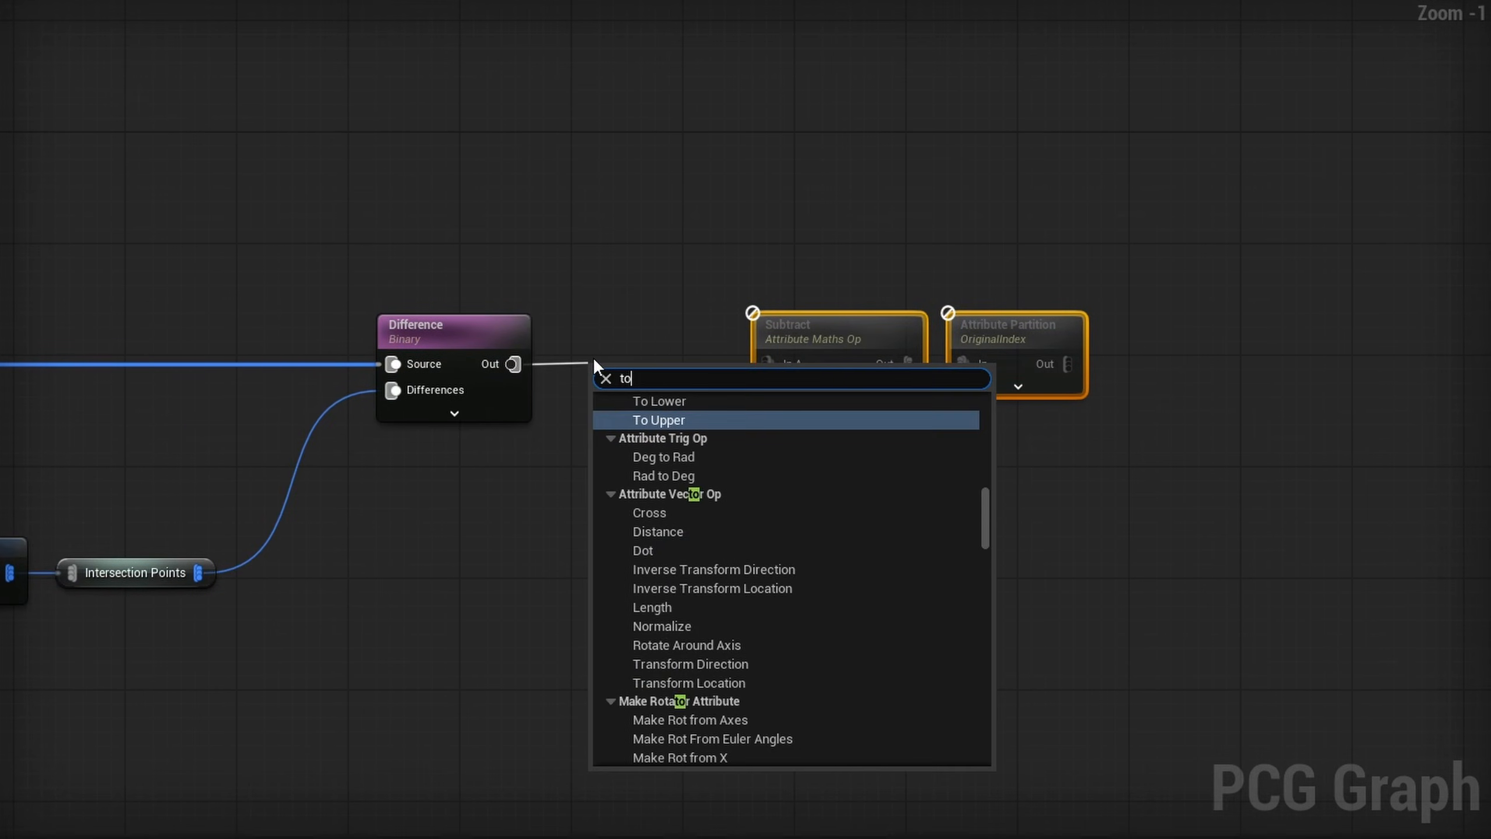
pyautogui.write(' point')
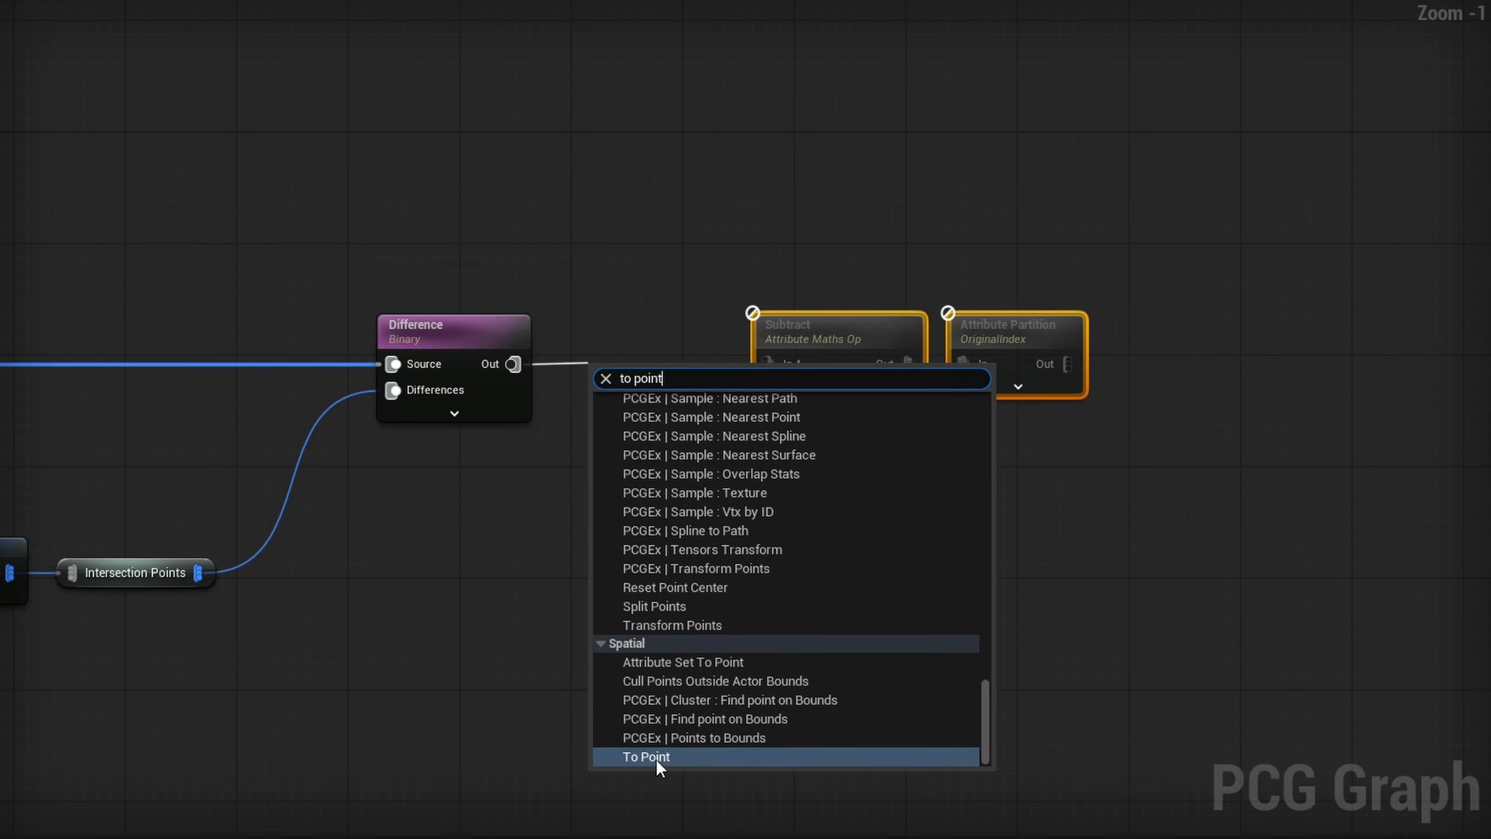
pyautogui.click(655, 758)
pyautogui.moveTo(672, 370); pyautogui.dragTo(769, 364)
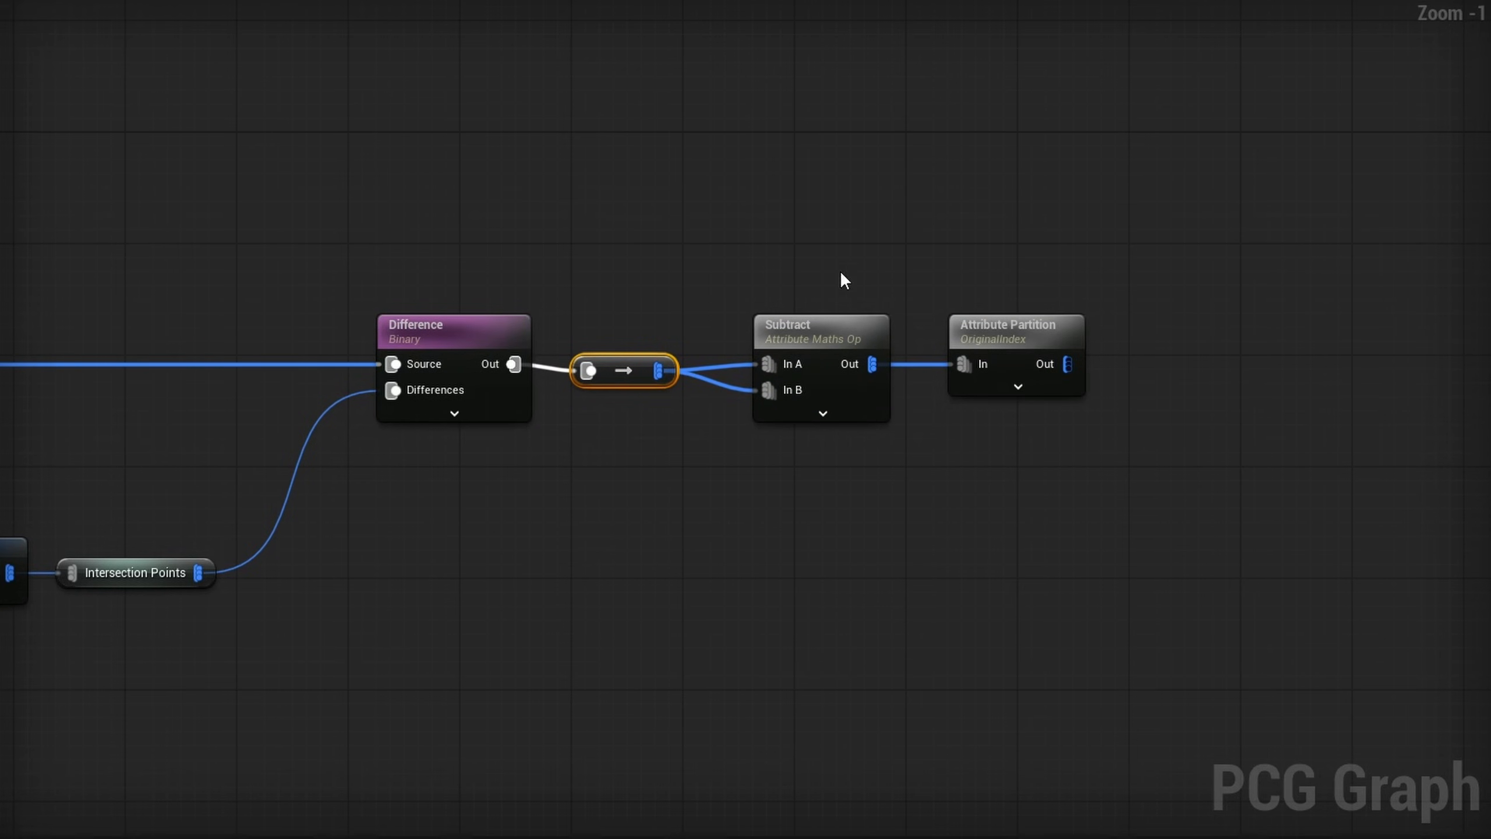
pyautogui.moveTo(1159, 270); pyautogui.dragTo(623, 368)
pyautogui.moveTo(1034, 415); pyautogui.dragTo(764, 404, button='right')
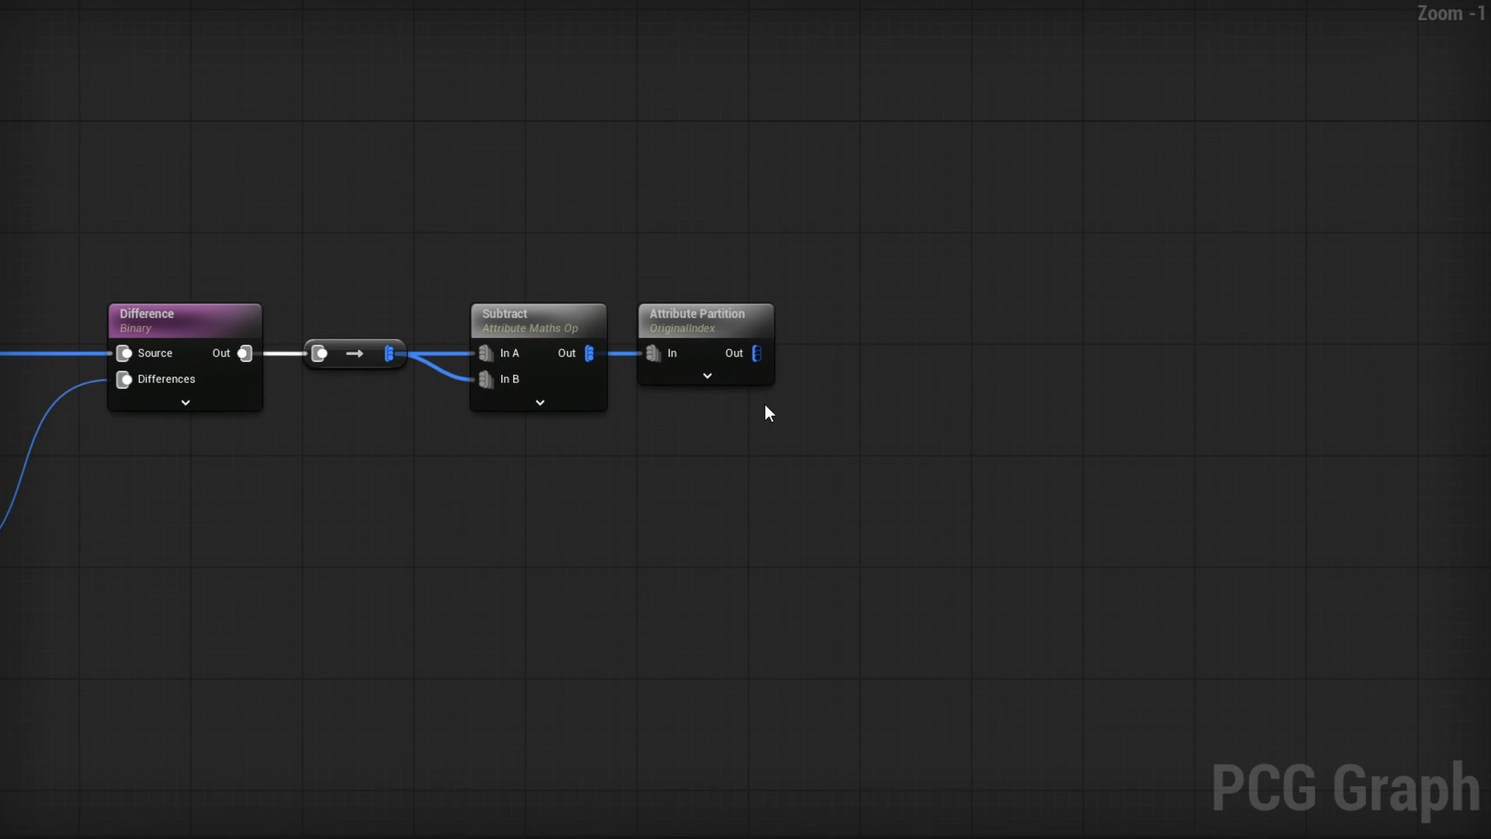
# - Add a named reroute declaration from the Attribute Partition output and rename it Cut Splines
pyautogui.moveTo(745, 353); pyautogui.dragTo(832, 355)
pyautogui.write('named')
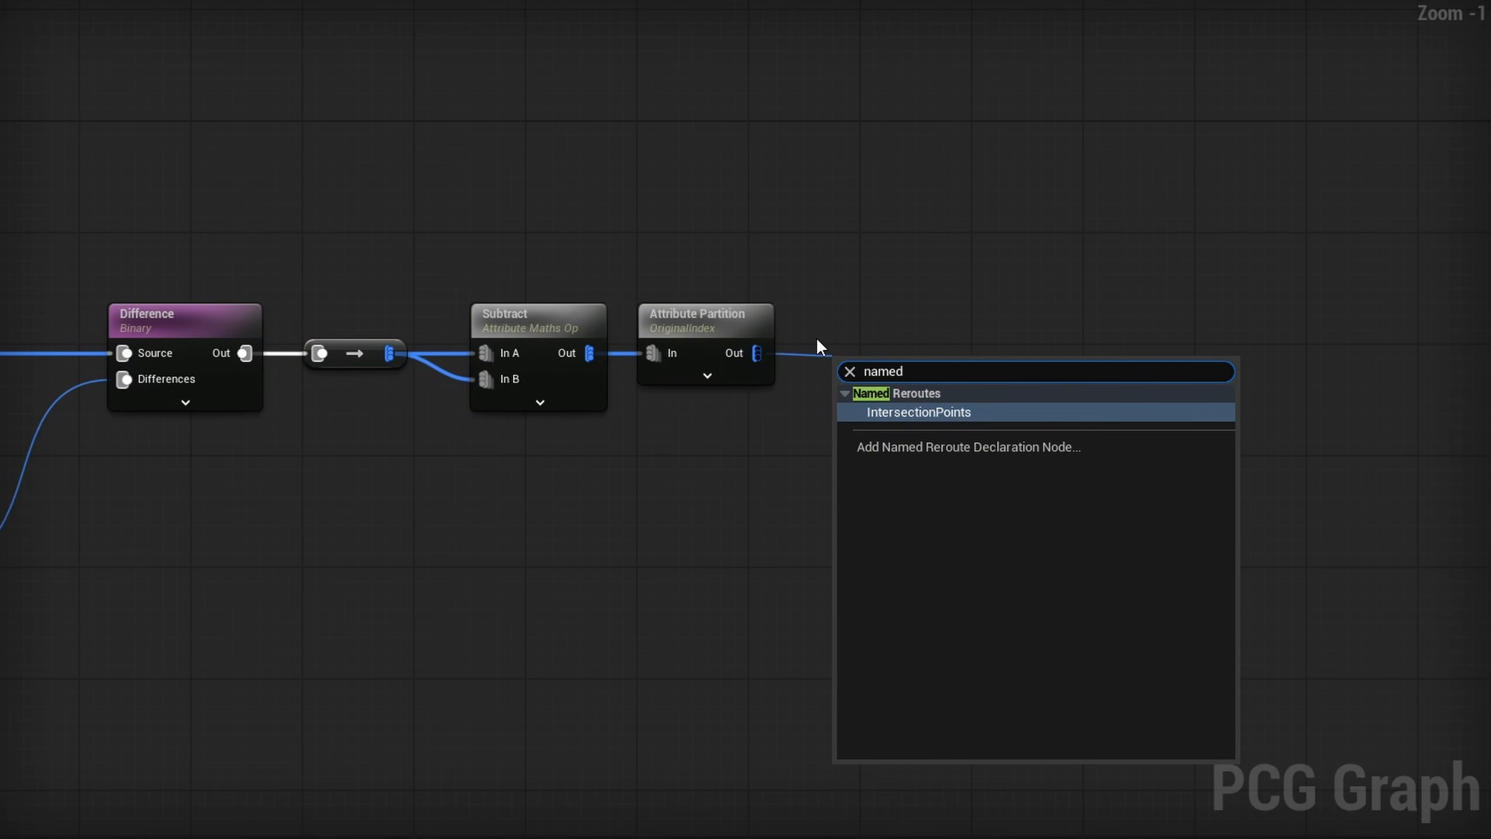
pyautogui.press('Down')
pyautogui.press('Return')
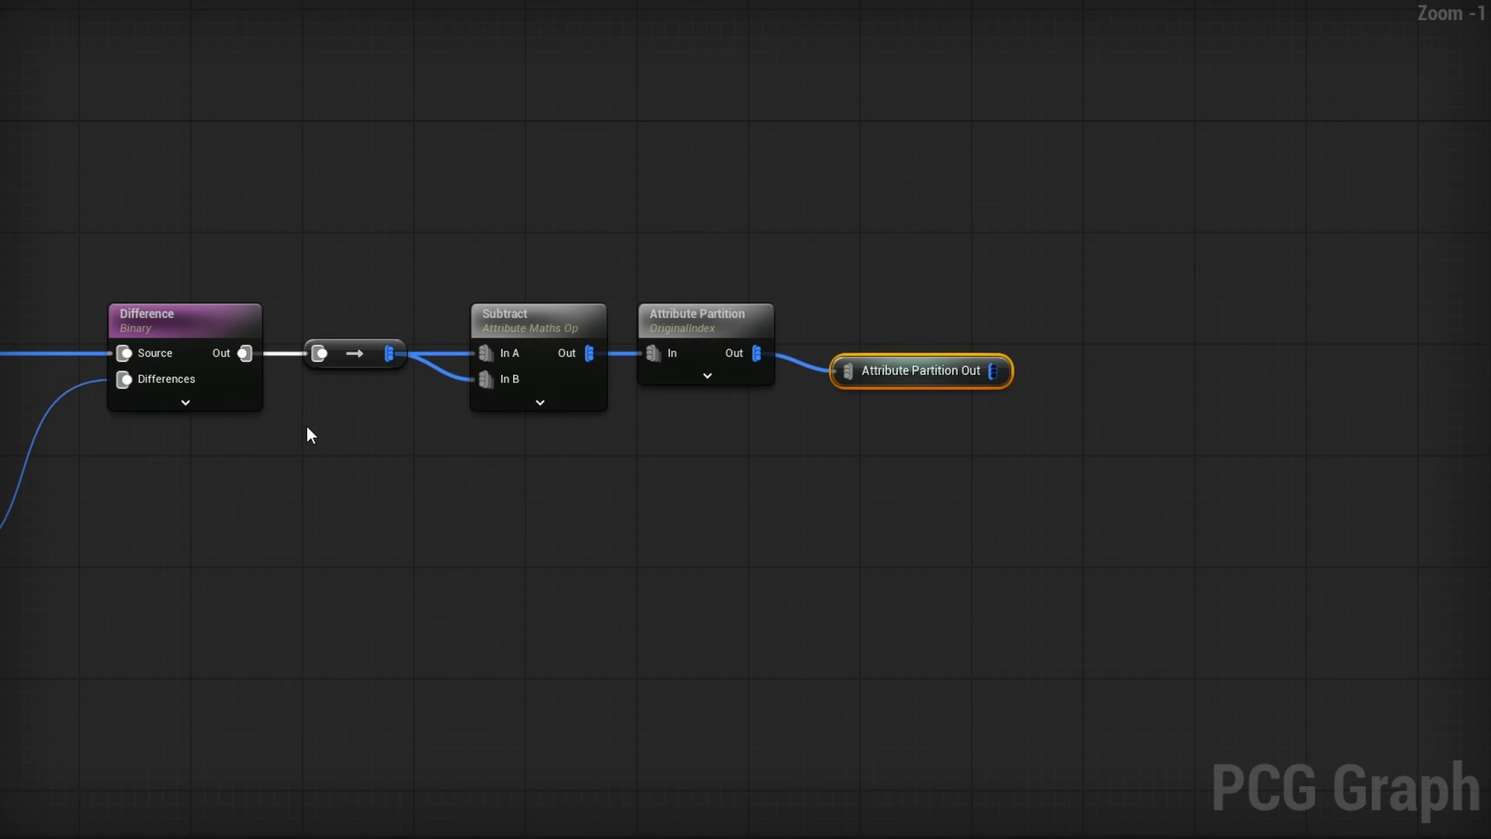
pyautogui.doubleClick(918, 388)
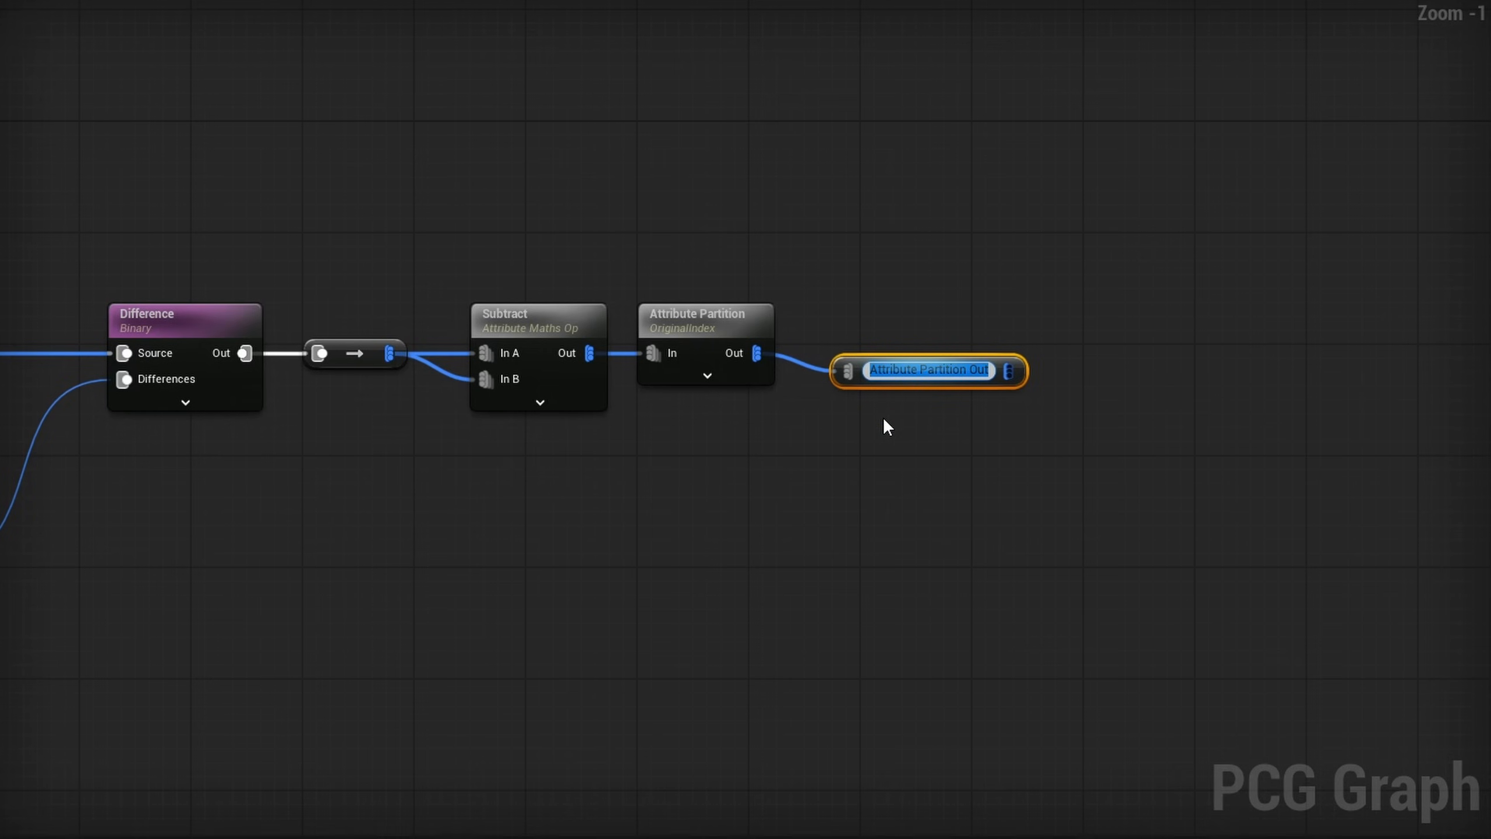
pyautogui.write('Cut Splines')
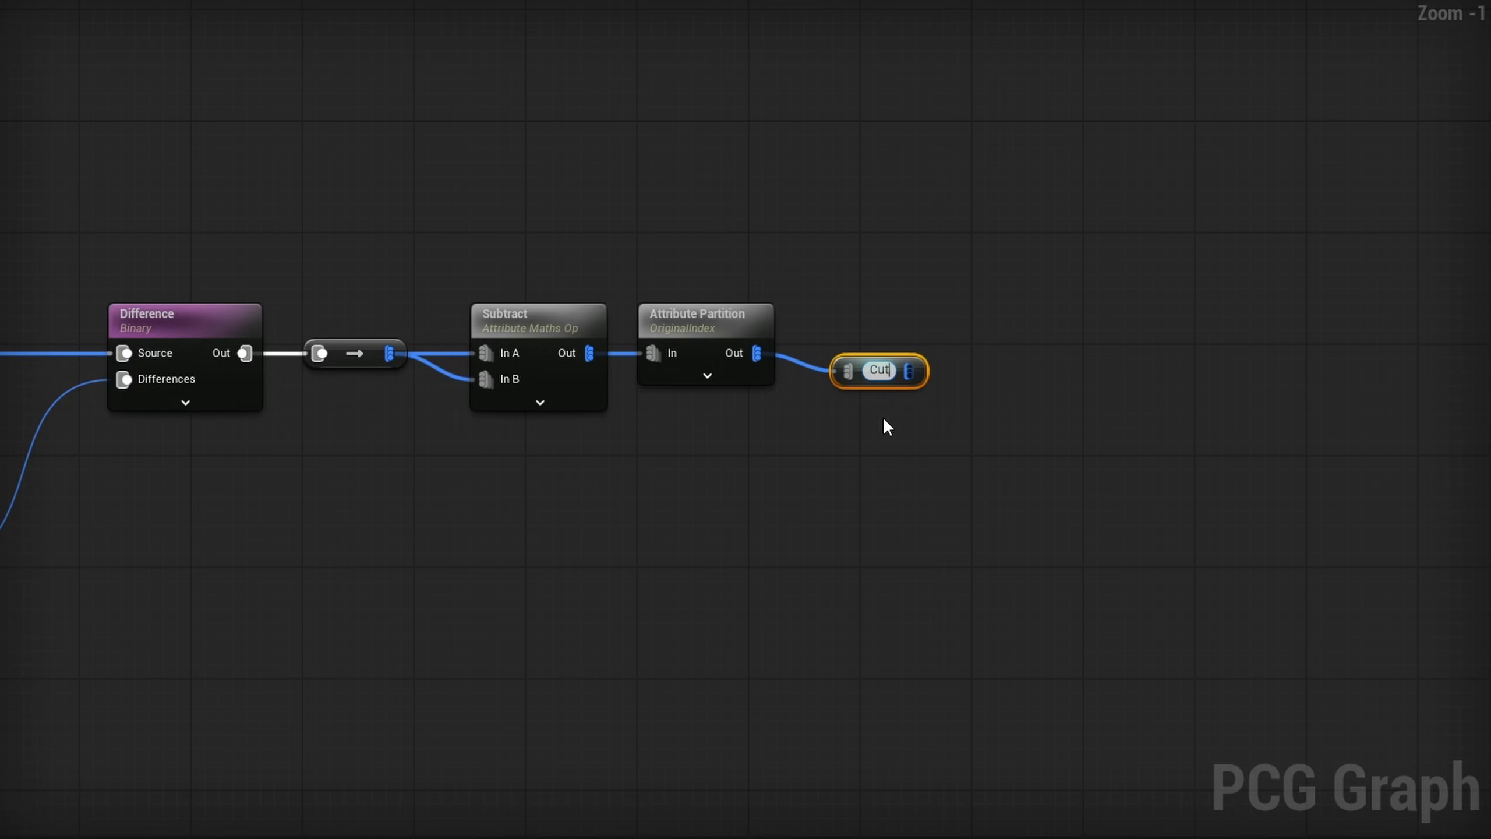
pyautogui.press('Return')
# - Add a Create Spline node fed by the Cut Splines reroute, placing it below the main node chain
pyautogui.moveTo(887, 382); pyautogui.dragTo(622, 482)
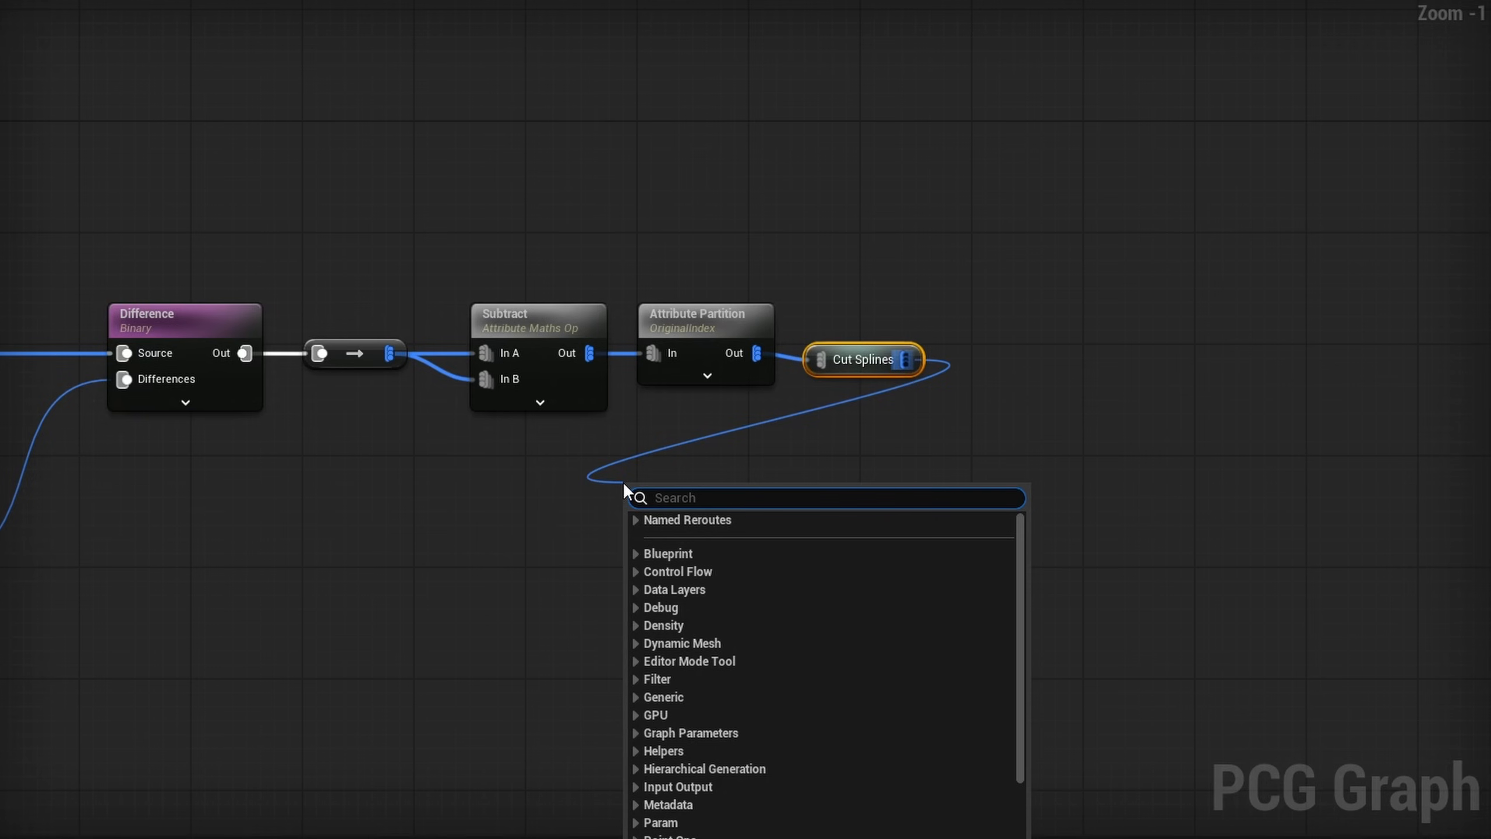
pyautogui.write('create spline')
pyautogui.press('Return')
# - Add a Spawn Spline Mesh node after Create Spline and set its static mesh to 1M_CubeWithSocket
pyautogui.moveTo(718, 518); pyautogui.dragTo(815, 514)
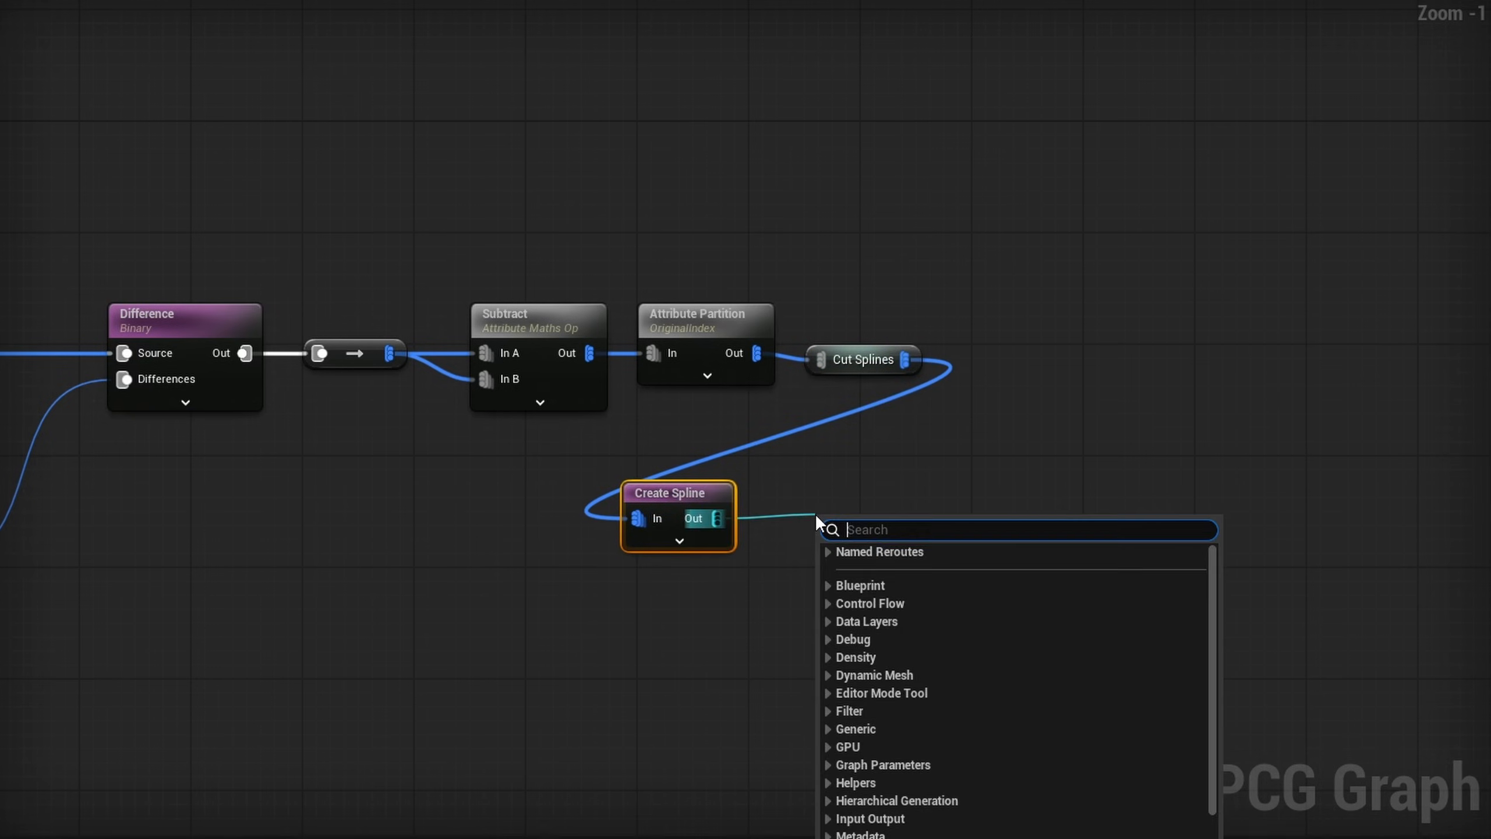
pyautogui.write('spawn spline')
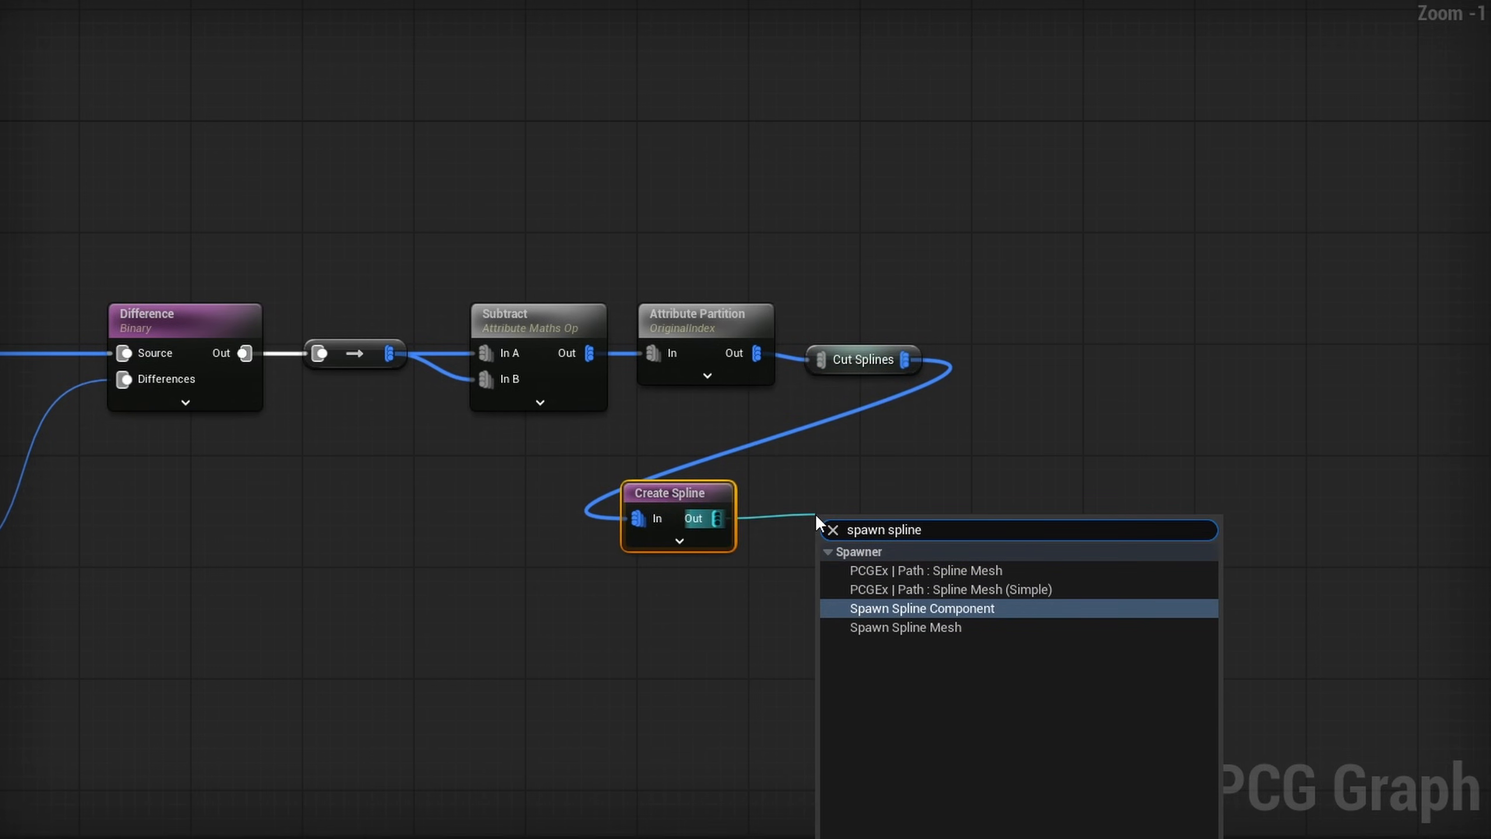
pyautogui.press('Down')
pyautogui.press('Return')
pyautogui.click(1357, 143)
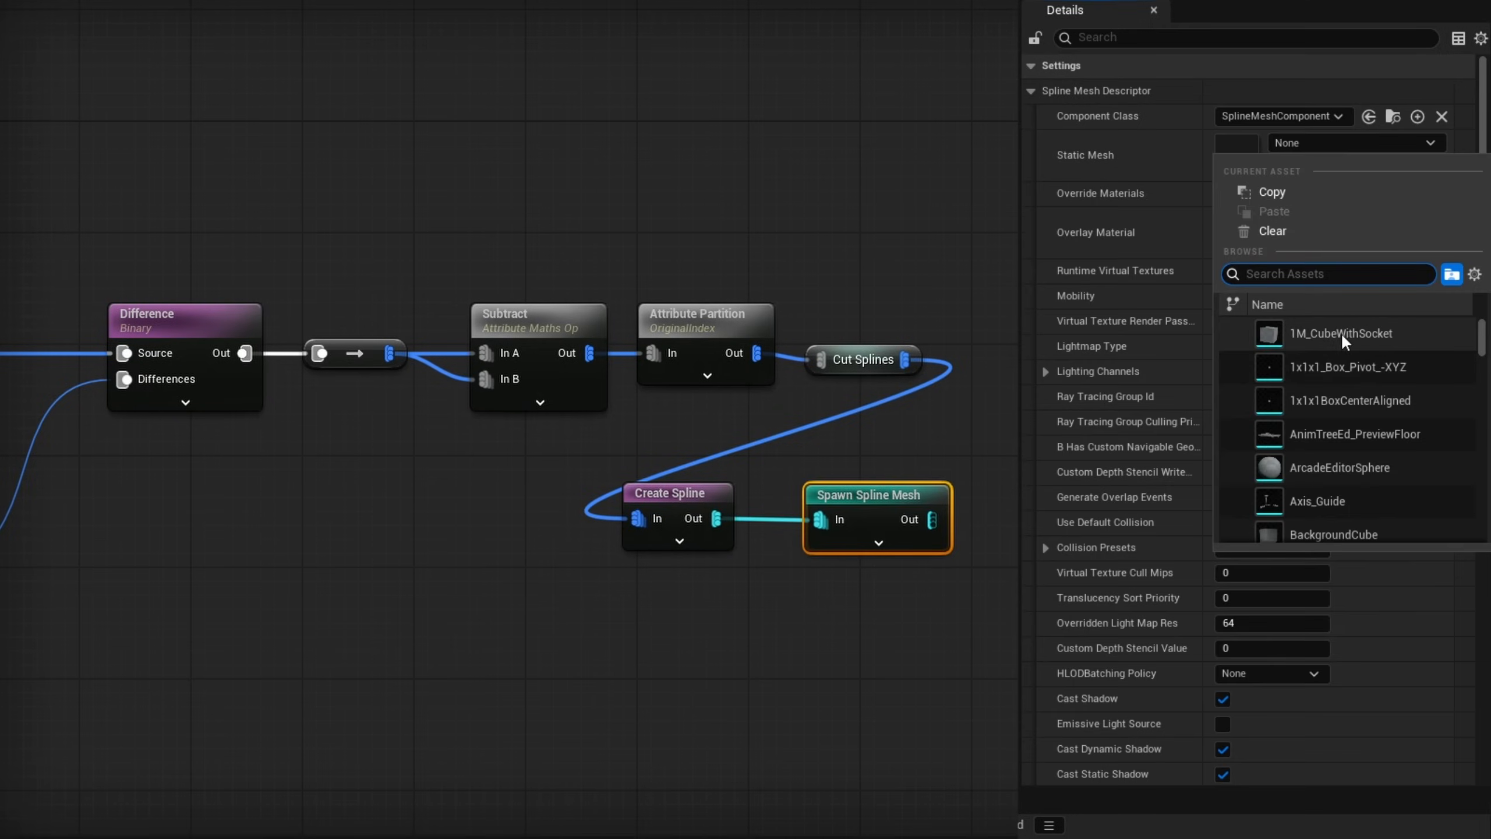
pyautogui.click(1341, 333)
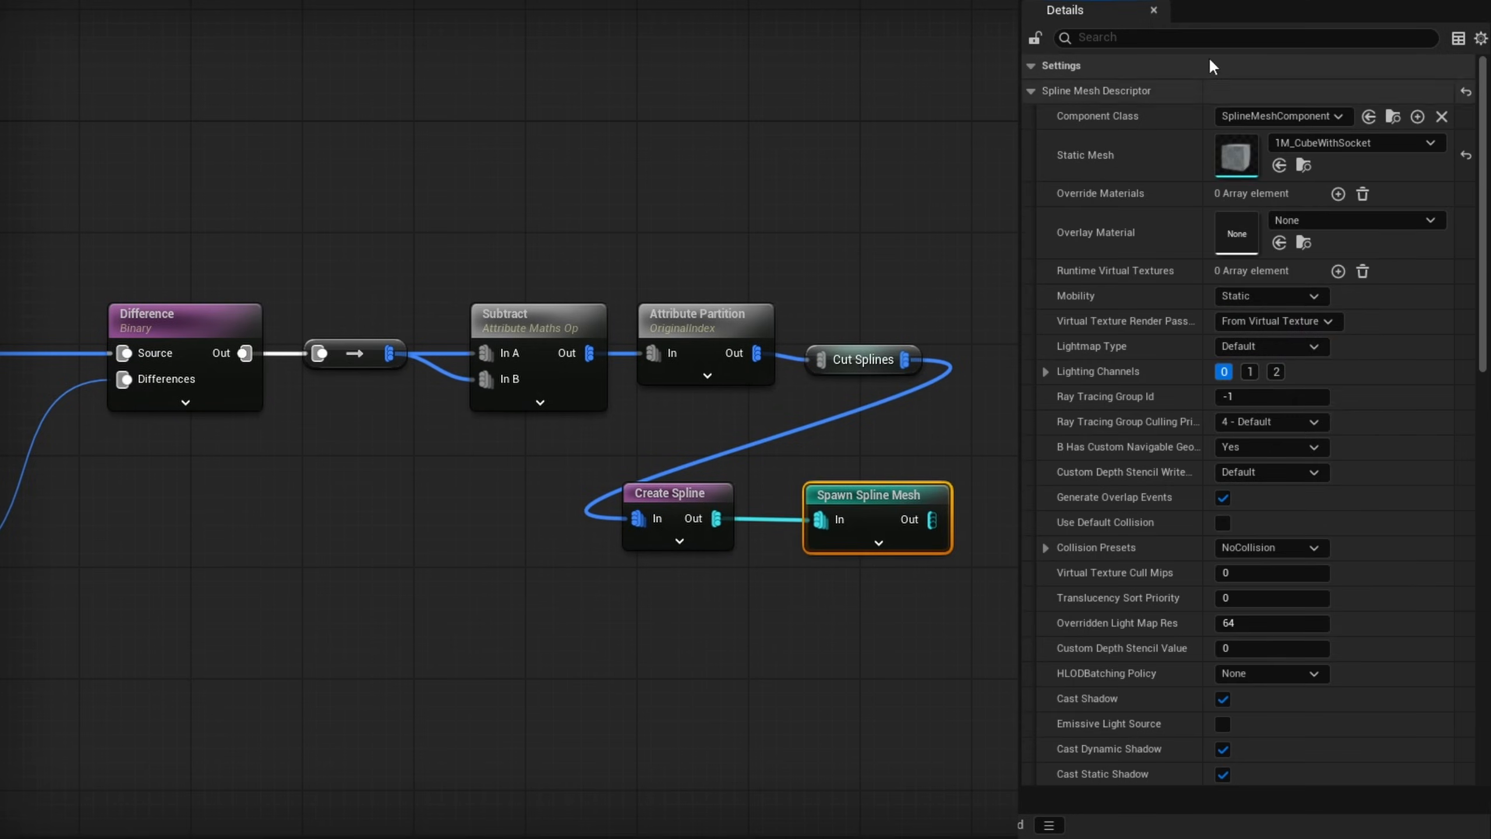
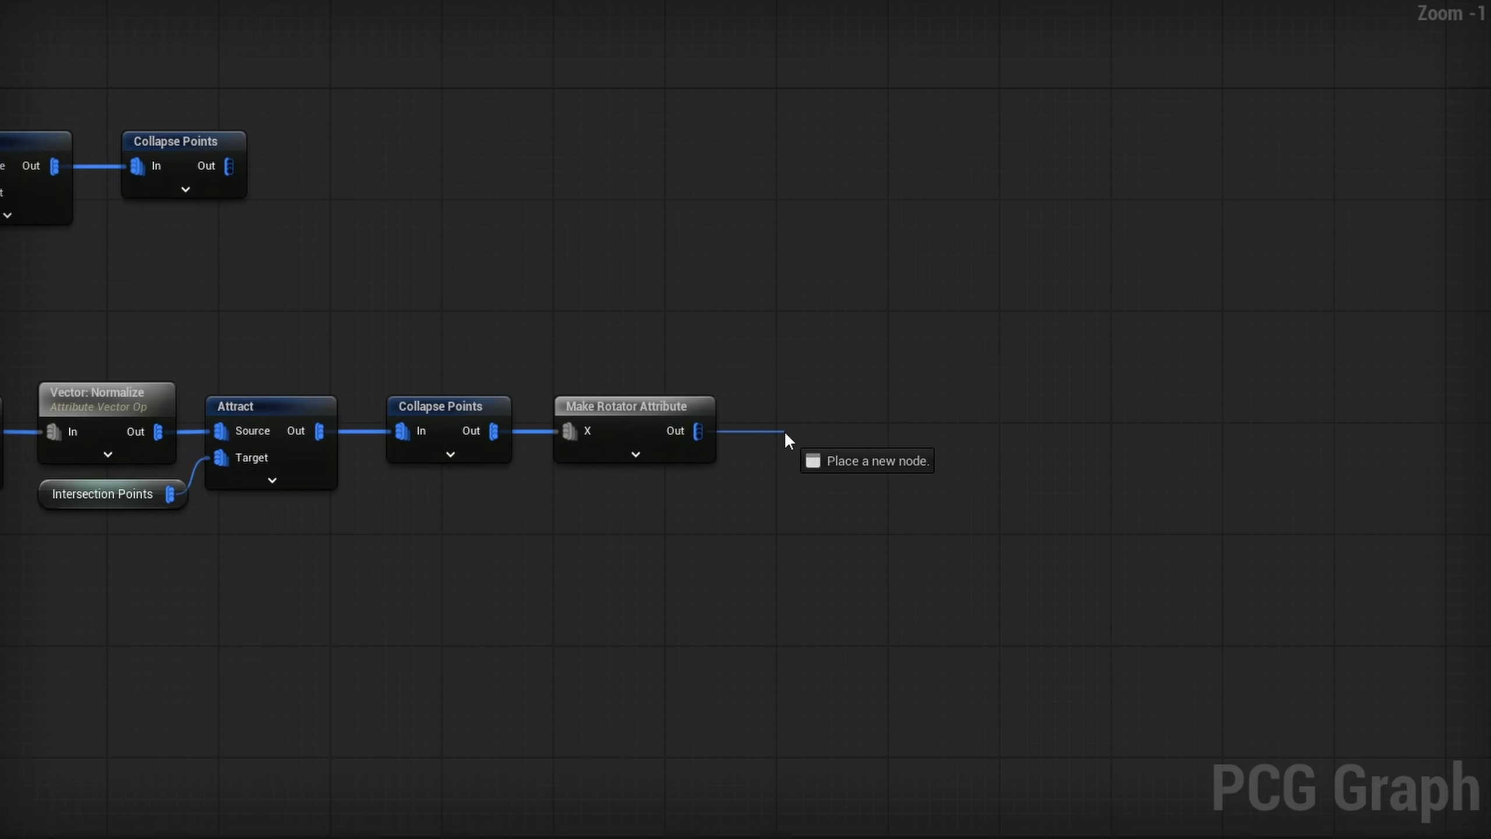
# - Add a Rotator: Combine node fed by the Make Rotator Attribute output and set In B's Z to 90
pyautogui.moveTo(785, 431); pyautogui.dragTo(785, 431)
pyautogui.write('combine r')
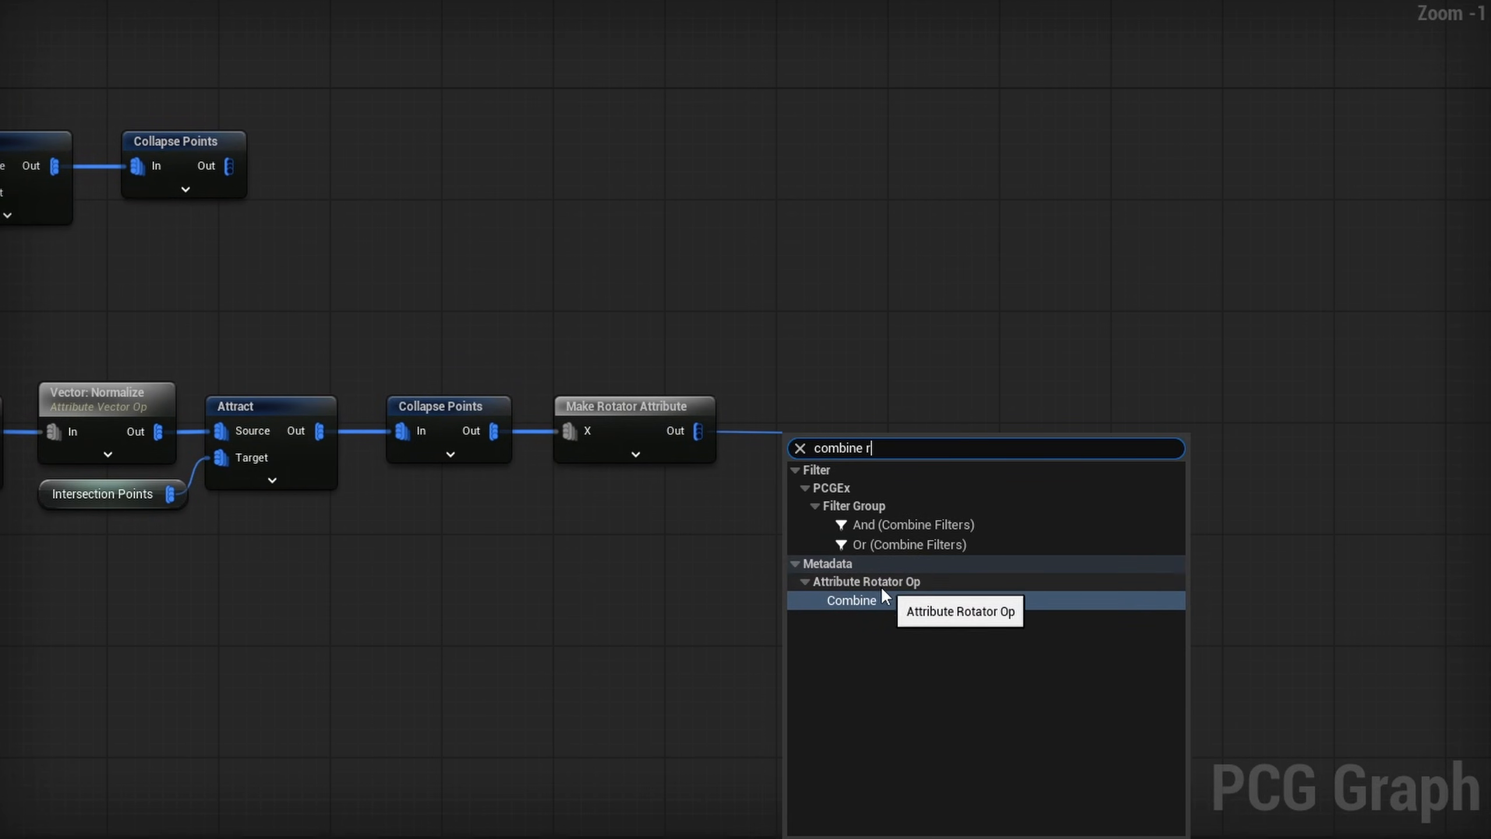
pyautogui.click(862, 598)
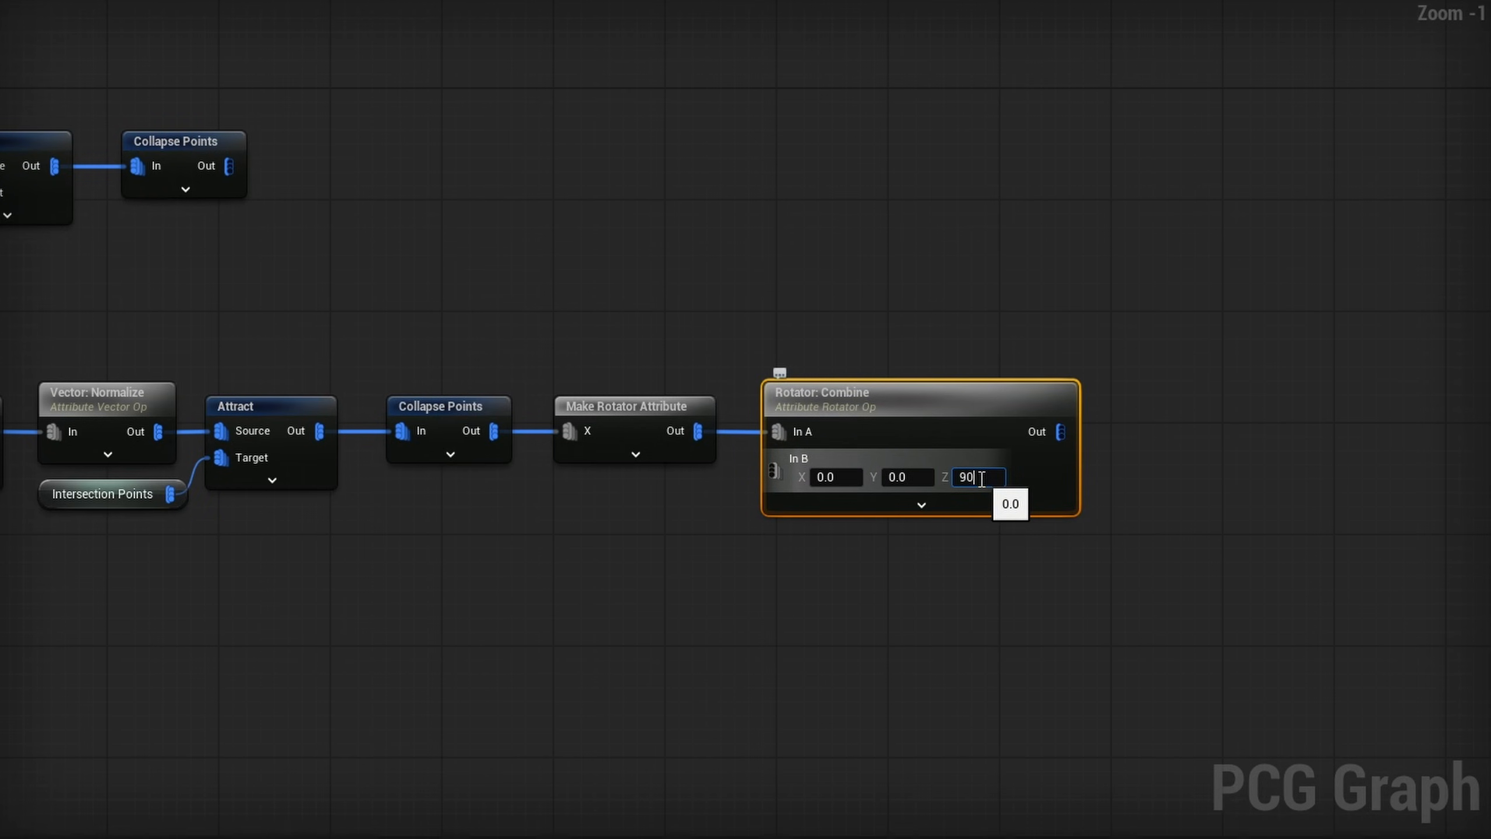
pyautogui.press('Return')
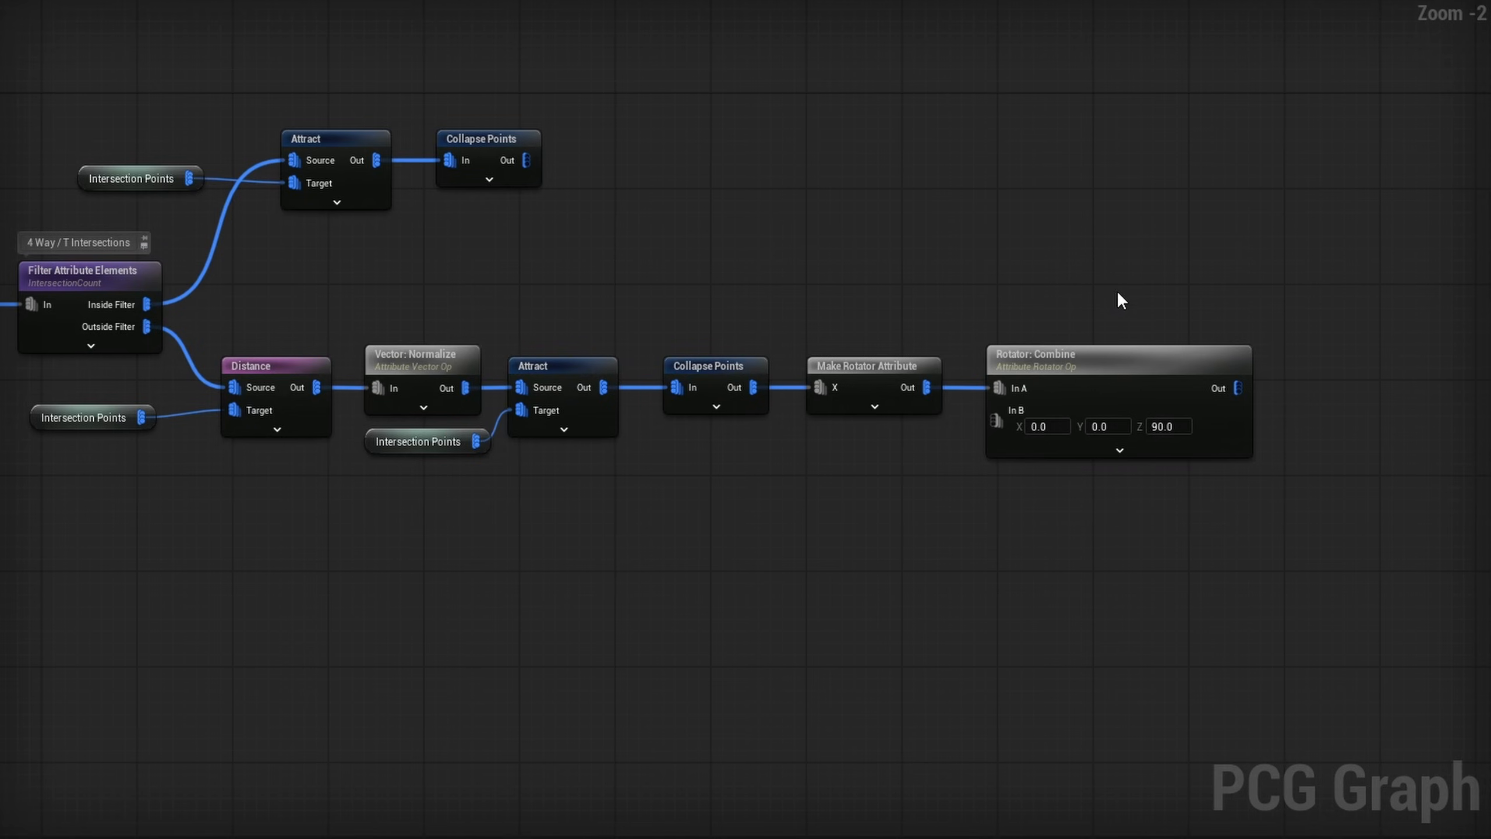
pyautogui.moveTo(1118, 292); pyautogui.dragTo(1086, 331, button='right')
pyautogui.scroll(-2, 1083, 329)
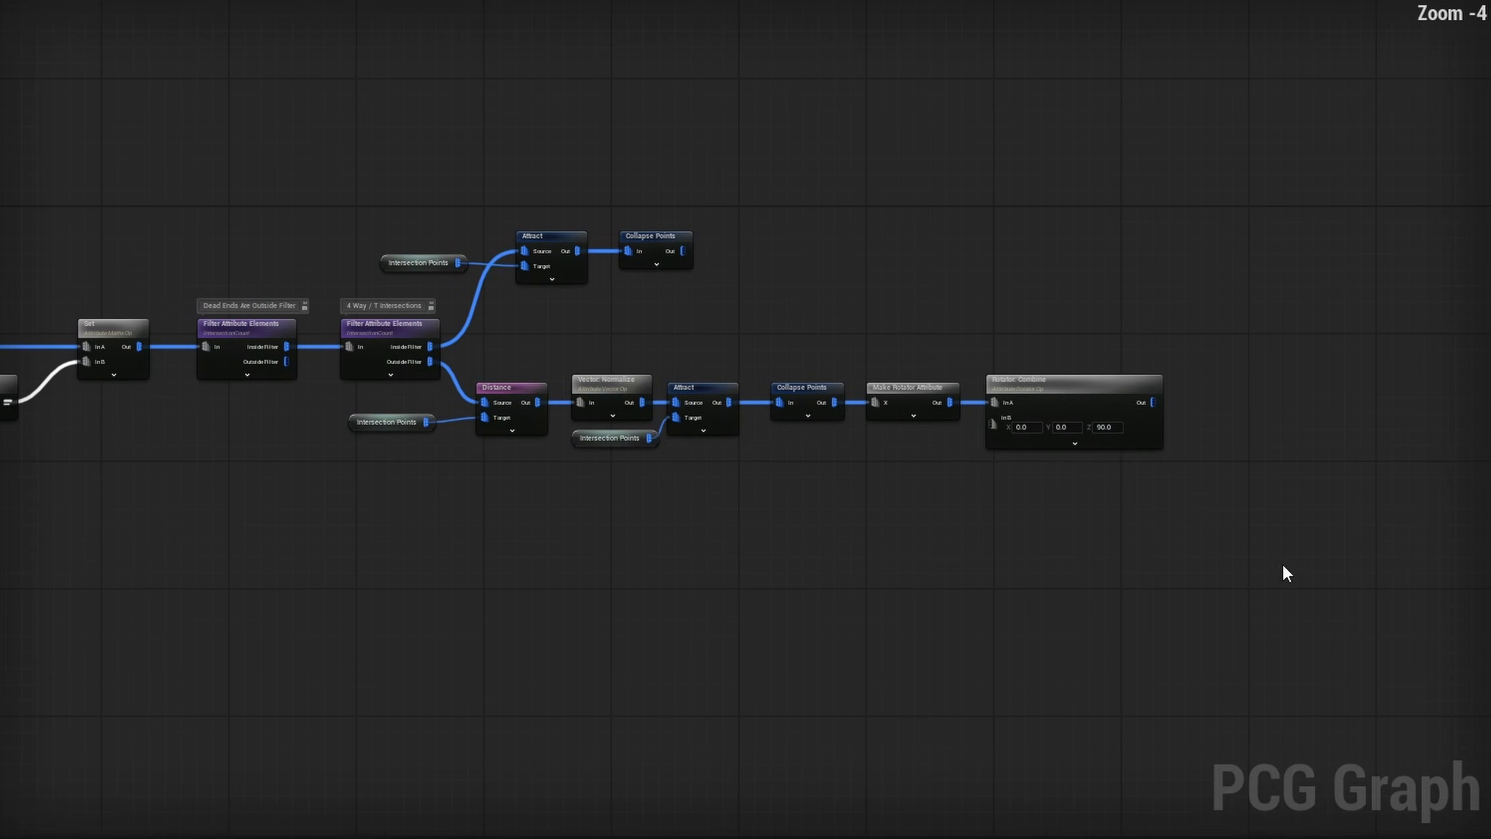
pyautogui.moveTo(1246, 556); pyautogui.dragTo(414, 397)
pyautogui.scroll(2, 914, 315)
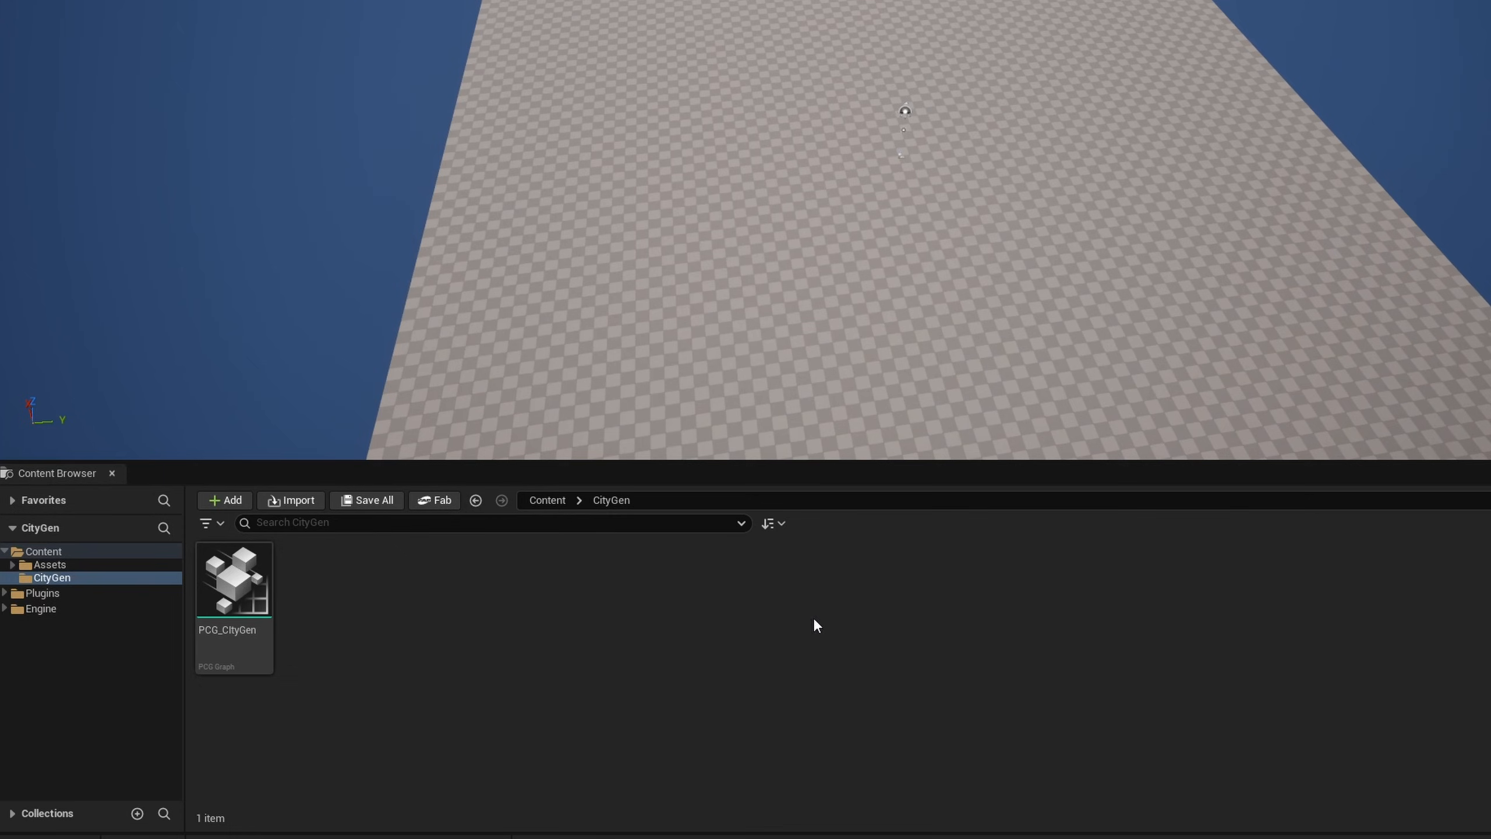
# - Place the road-crossroad-path mesh at the origin of the level and set its scale to 10
pyautogui.moveTo(742, 720); pyautogui.dragTo(915, 242)
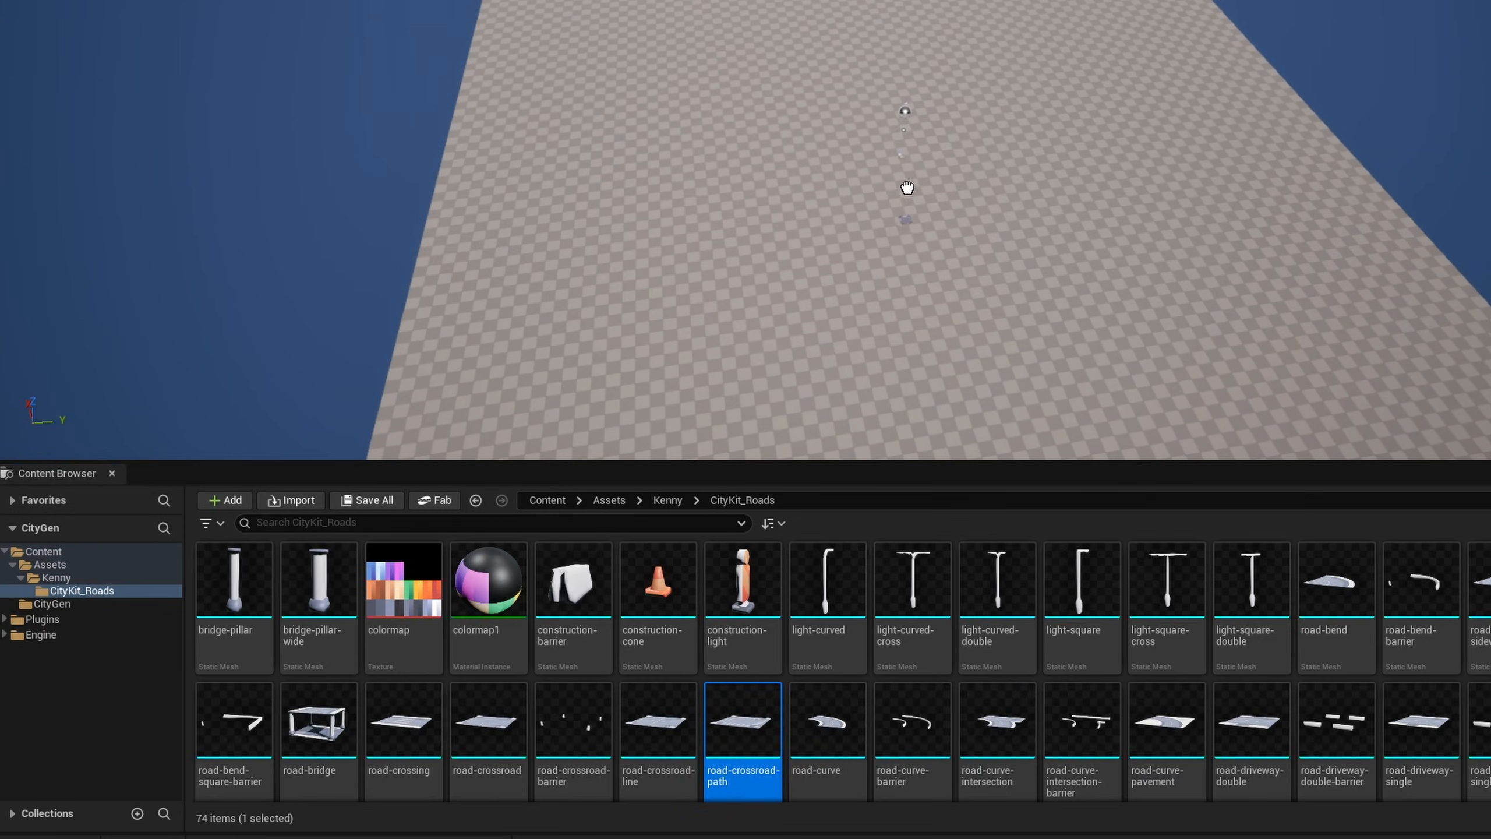
pyautogui.moveTo(907, 188); pyautogui.dragTo(909, 176)
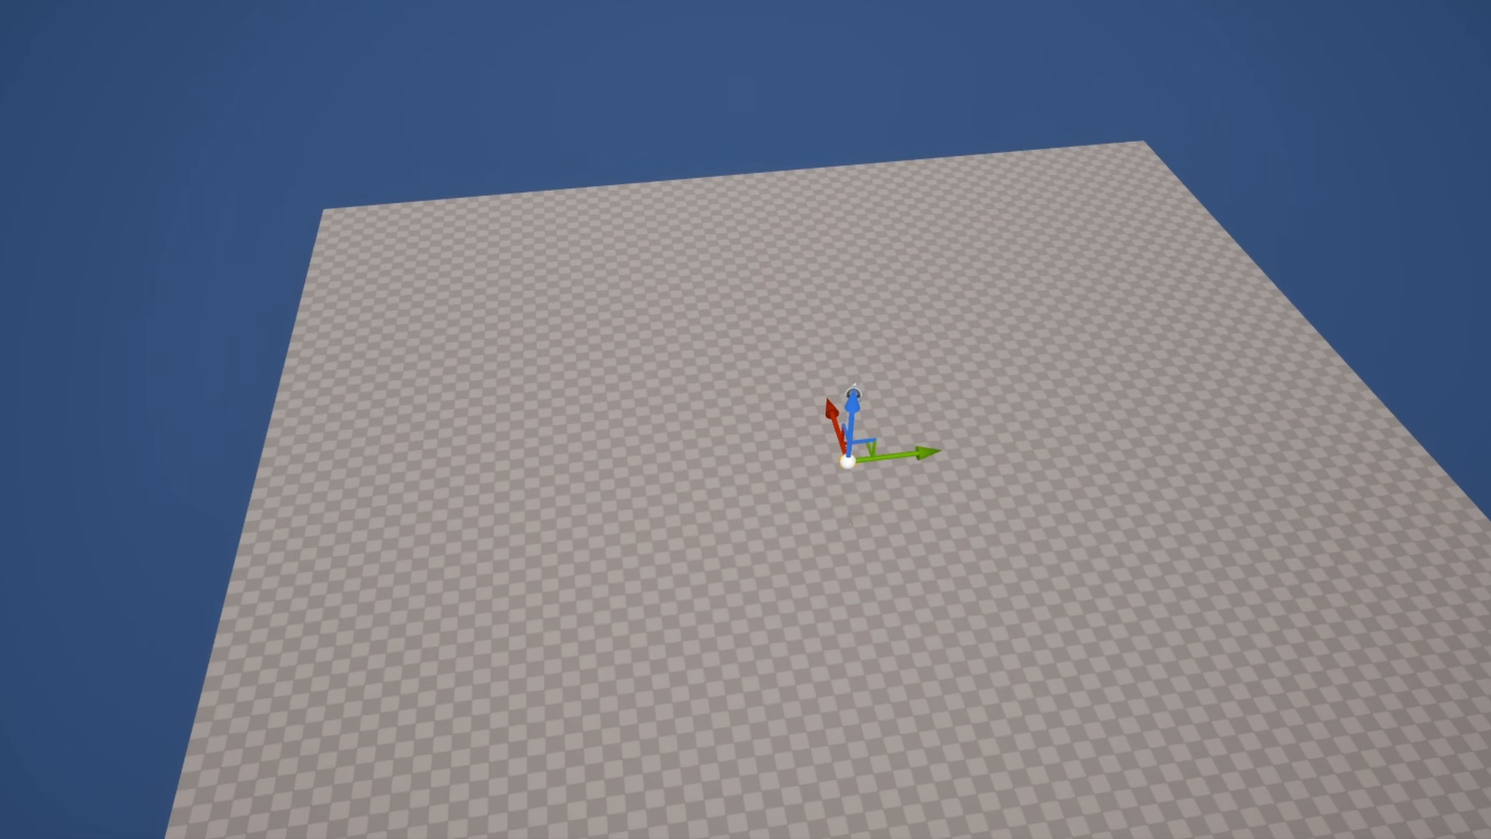
pyautogui.moveTo(1009, 607); pyautogui.dragTo(1023, 602, button='right')
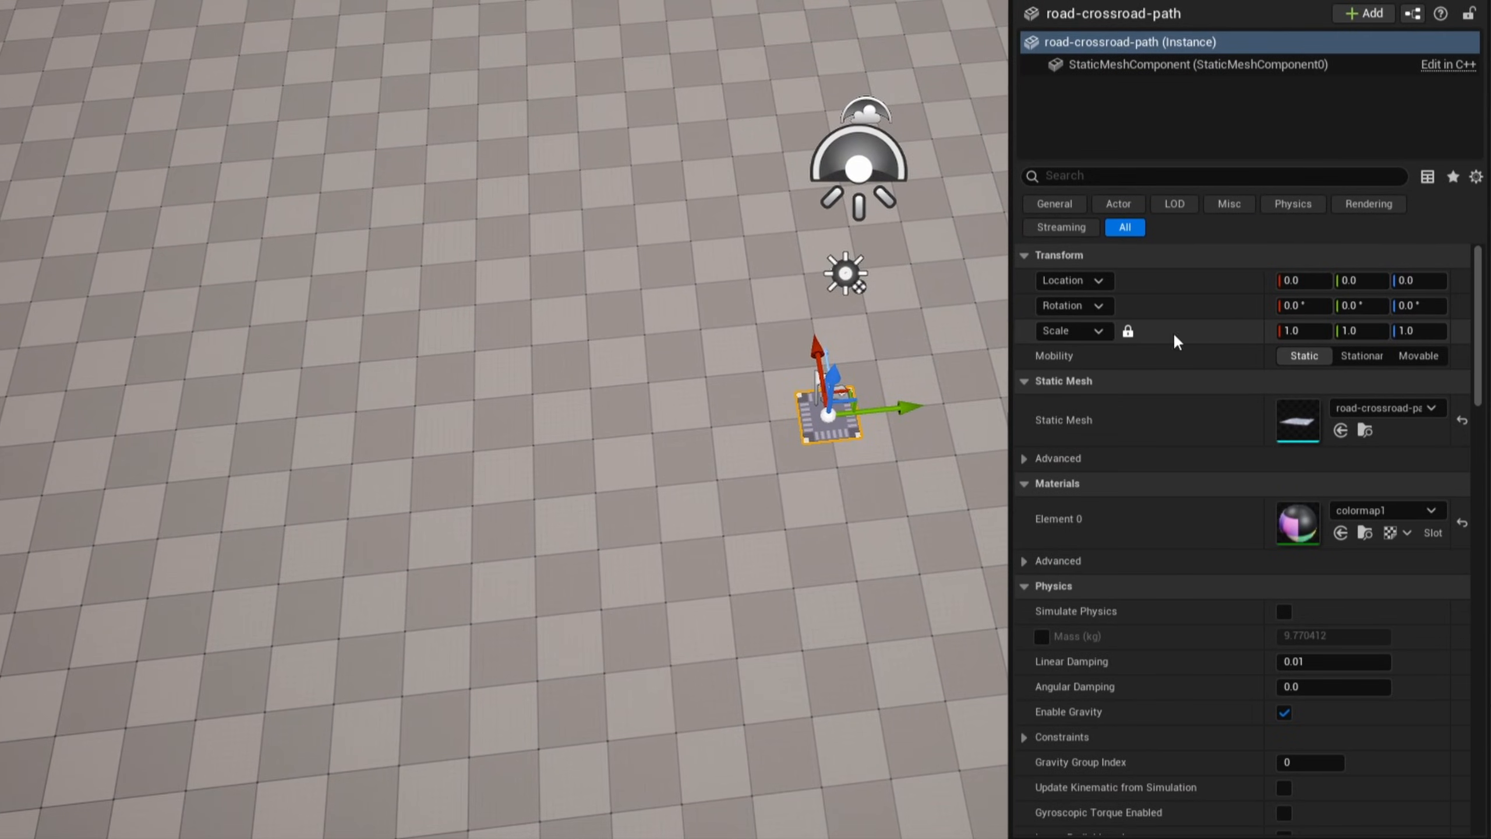
pyautogui.click(1274, 326)
pyautogui.write('10')
pyautogui.press('Return')
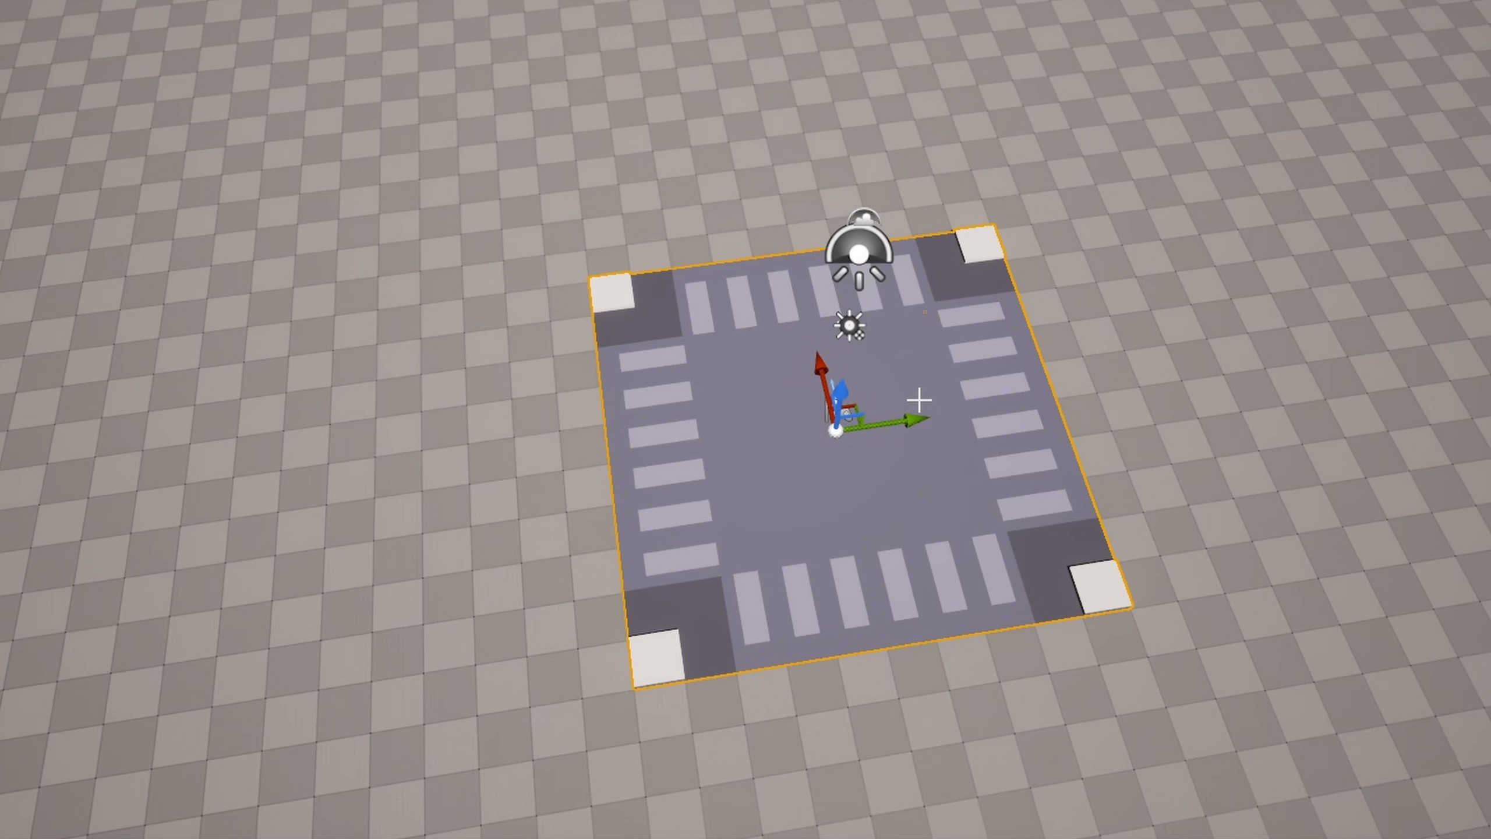
# - Duplicate the crossroad mesh to Y -500 and change the copy's static mesh to S_Arrow
pyautogui.keyDown('alt'); pyautogui.moveTo(910, 421); pyautogui.dragTo(700, 456); pyautogui.keyUp('alt')
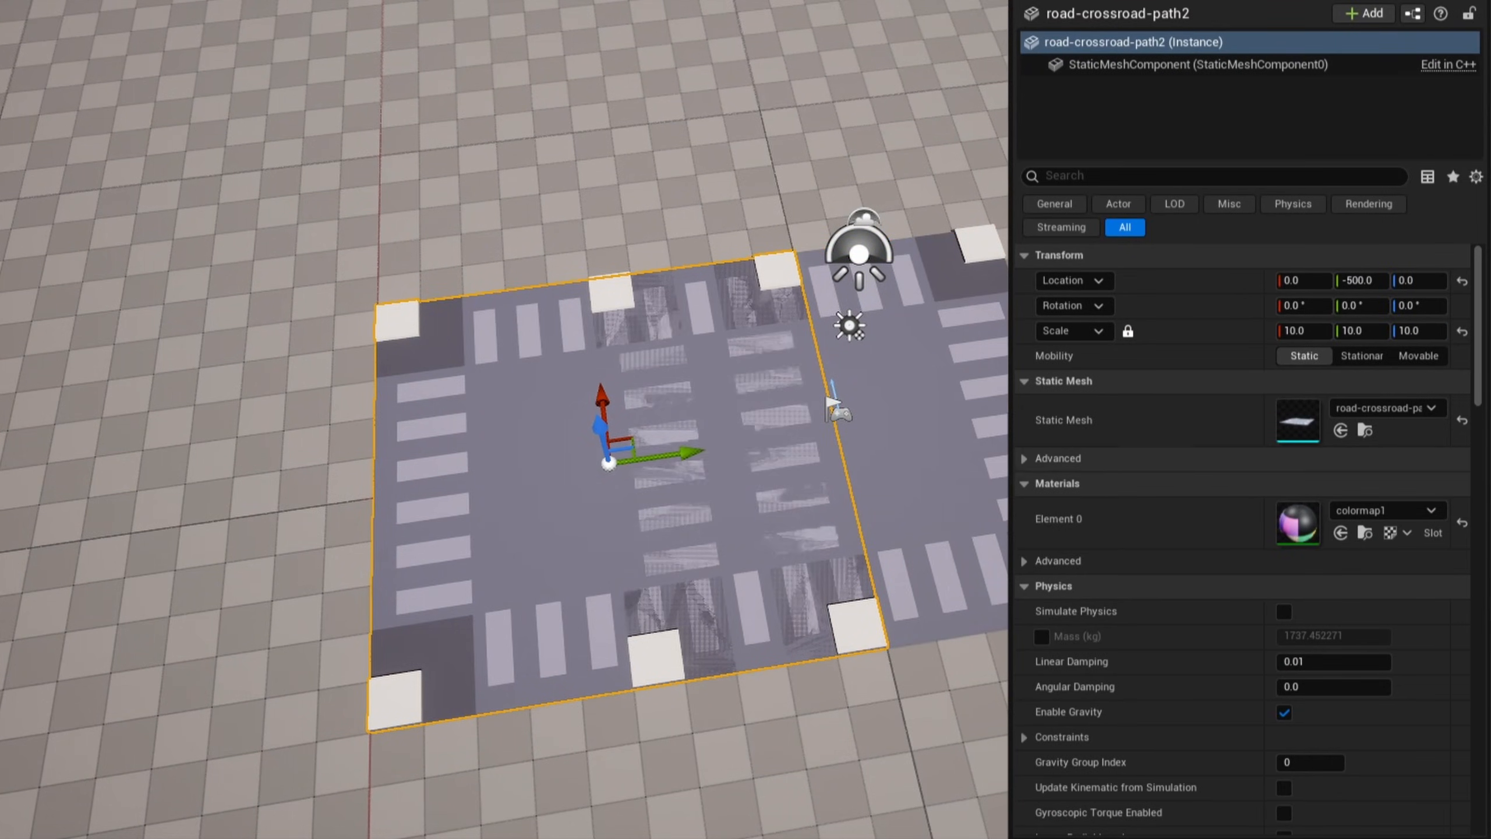
pyautogui.click(1371, 410)
pyautogui.write('arrow')
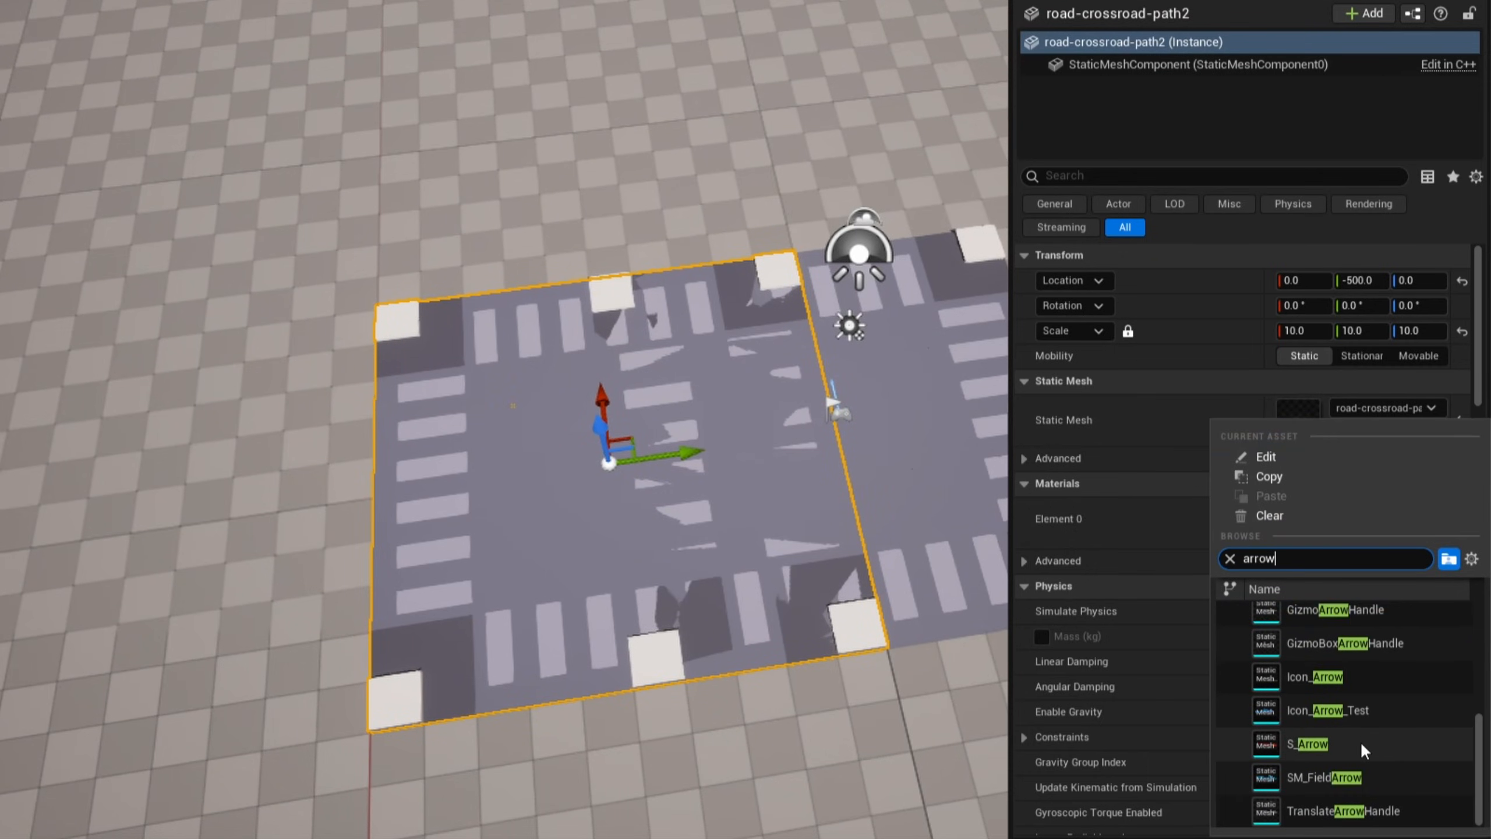
pyautogui.click(1361, 742)
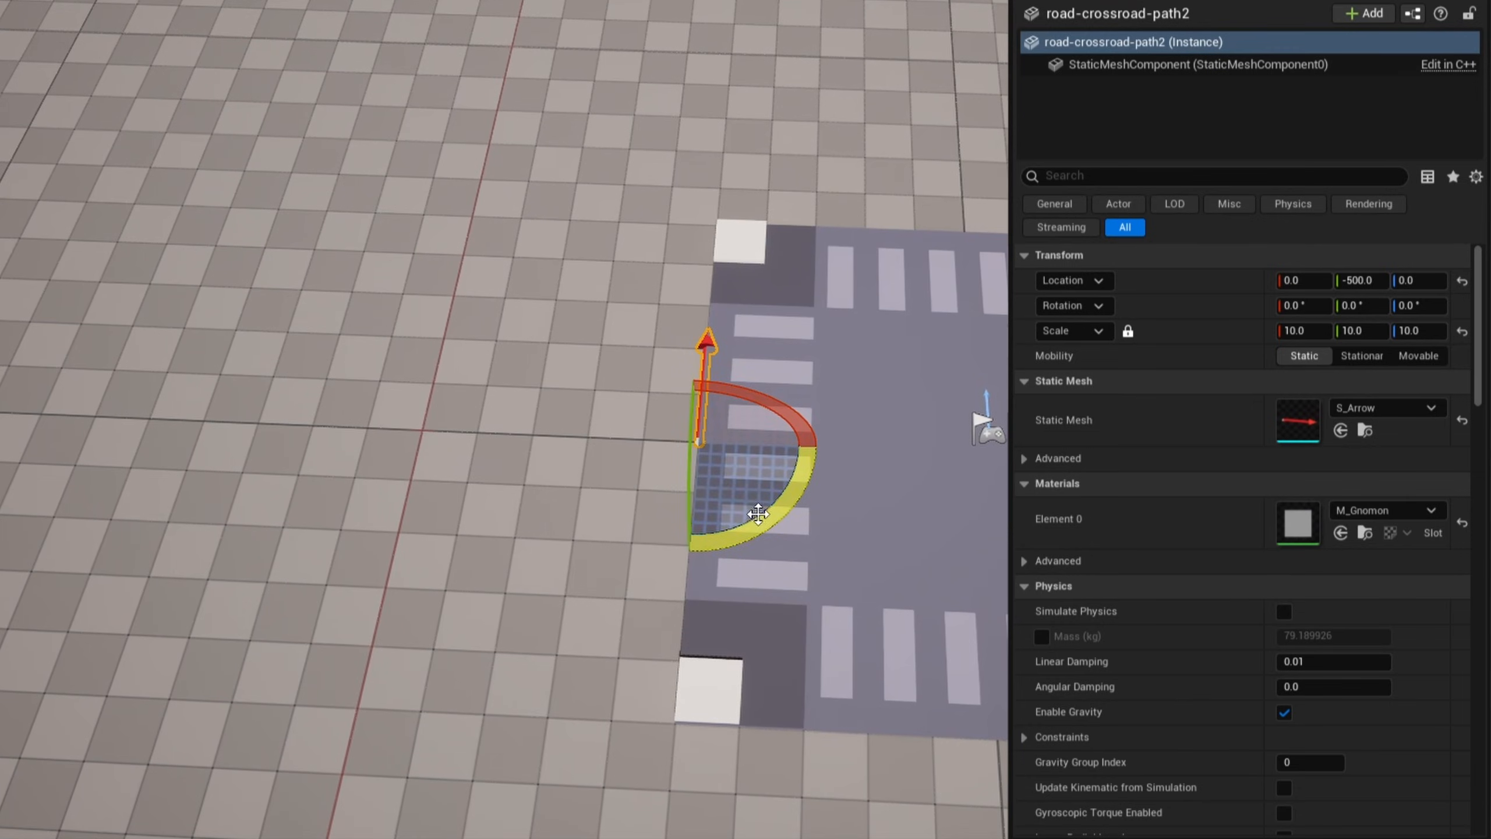
# - Rotate the arrow -90° about Z so it points away from the crossroad, and rename it Arrow1
pyautogui.moveTo(707, 352); pyautogui.dragTo(583, 439)
pyautogui.press('w')
pyautogui.moveTo(861, 536); pyautogui.dragTo(892, 511, button='right')
pyautogui.doubleClick(1195, 299)
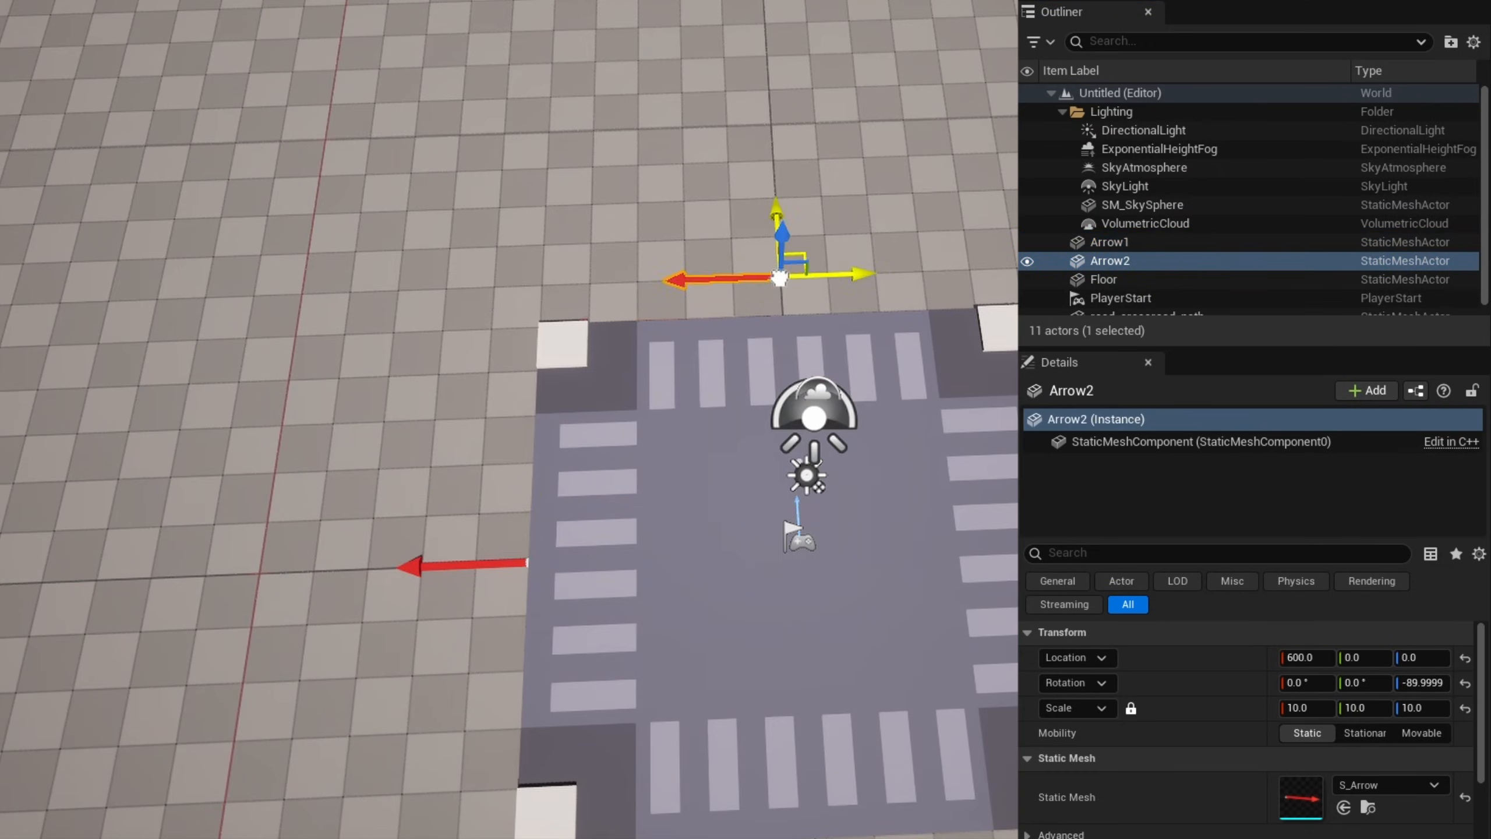
# - Duplicate Arrow1 to the middle of the crossroad's +X edge and rotate the copy to point outward
pyautogui.moveTo(804, 258); pyautogui.dragTo(806, 298)
pyautogui.press('e')
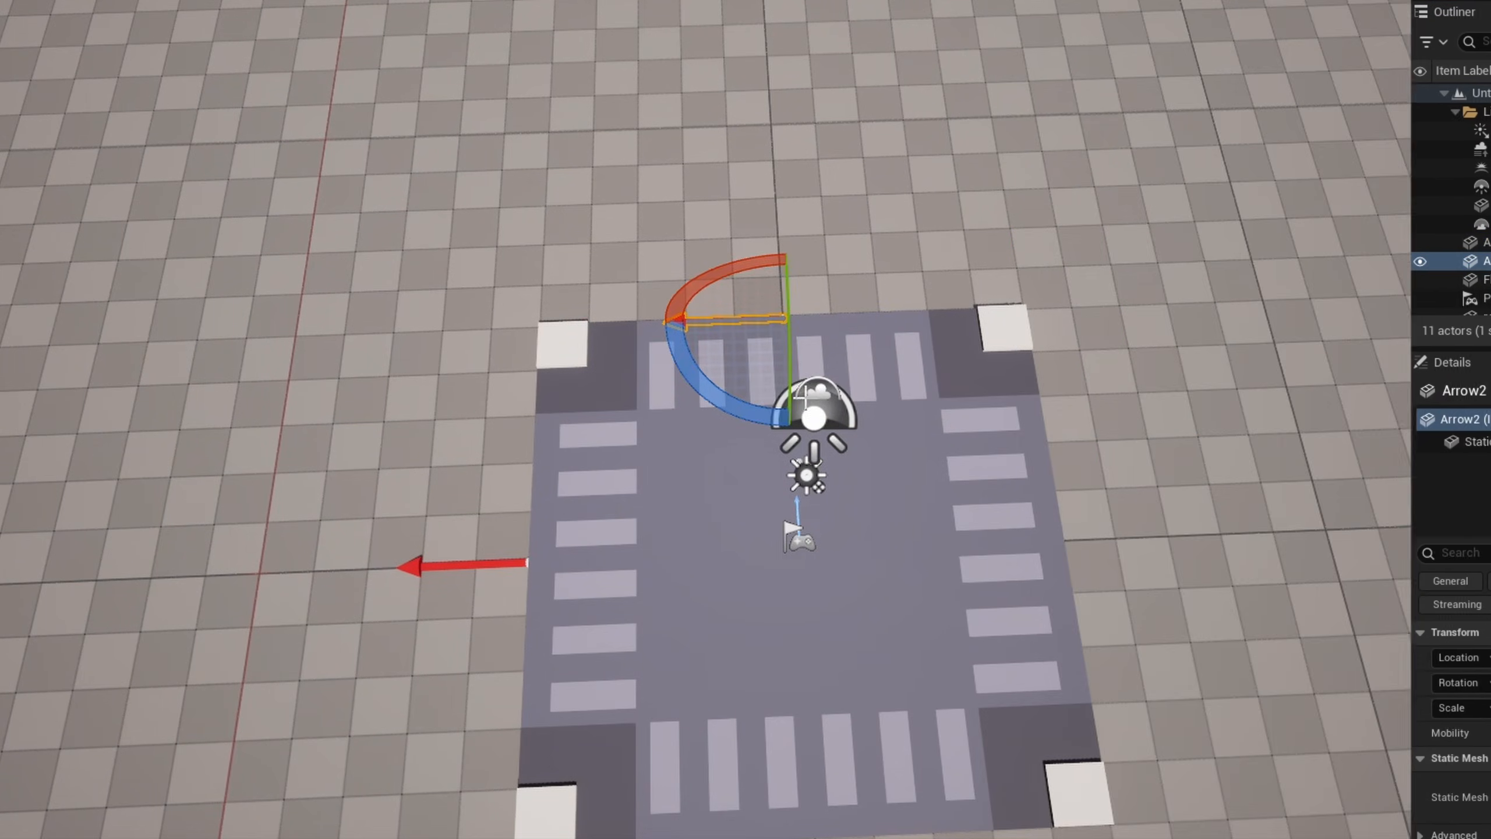
pyautogui.moveTo(708, 389); pyautogui.dragTo(658, 306)
pyautogui.press('w')
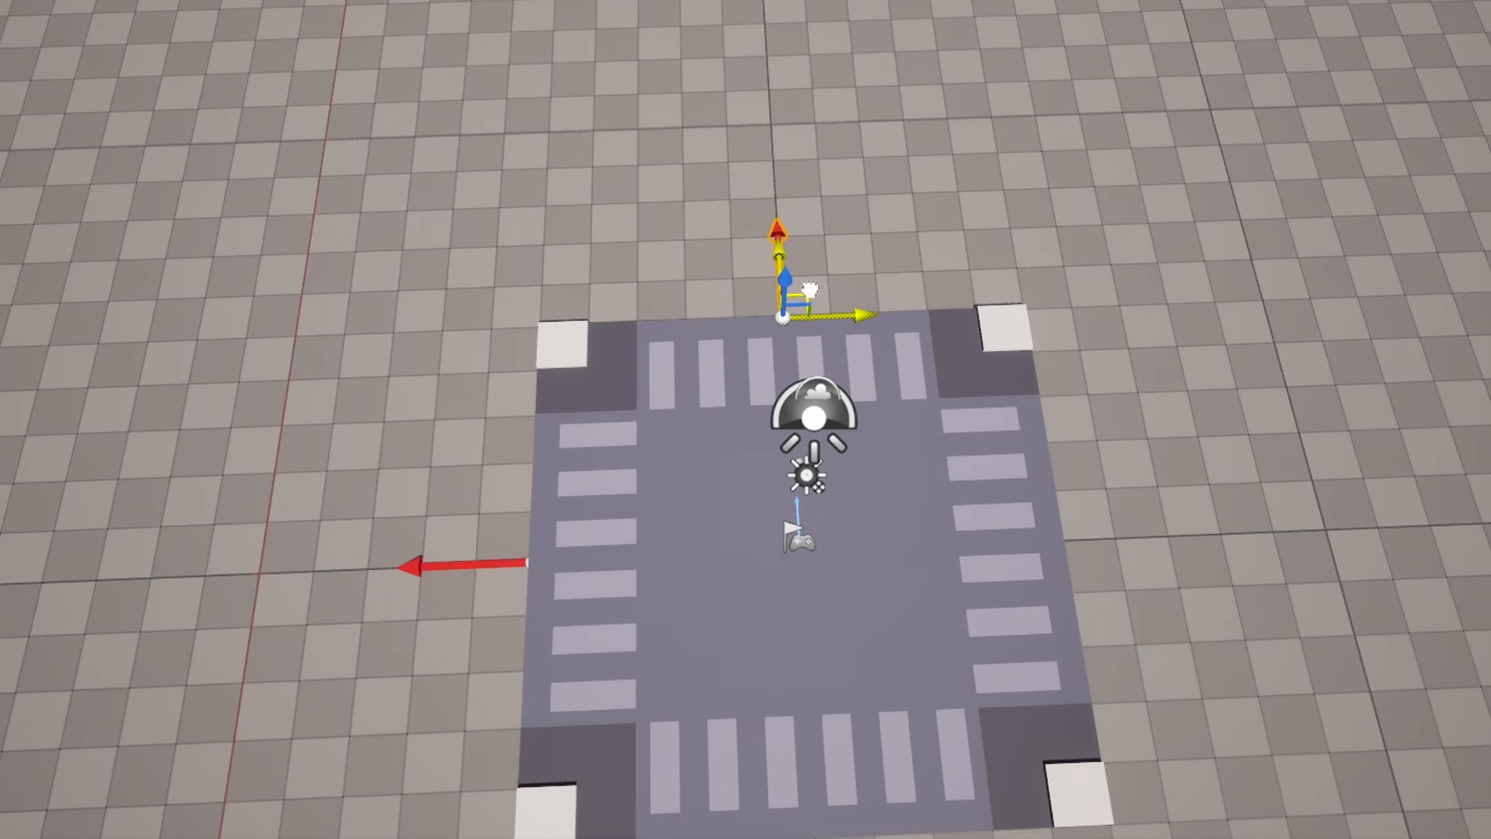
# - Duplicate the arrow to the middle of the two remaining crossroad edges and rotate each copy to point outward
pyautogui.keyDown('alt'); pyautogui.moveTo(828, 311); pyautogui.dragTo(1160, 529); pyautogui.keyUp('alt')
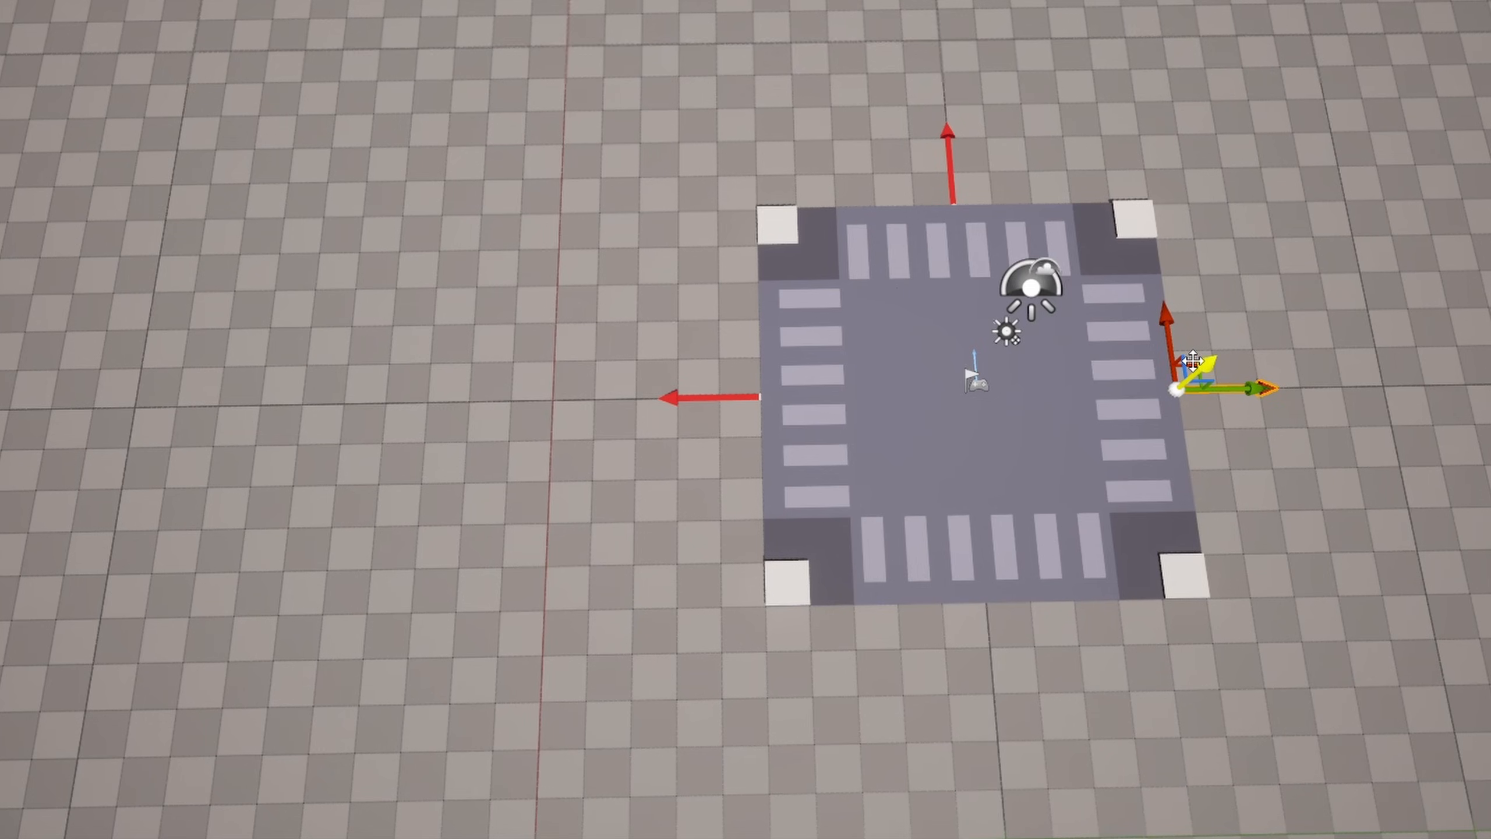
pyautogui.moveTo(1205, 378); pyautogui.dragTo(1107, 379, button='right')
pyautogui.keyDown('alt'); pyautogui.moveTo(887, 479); pyautogui.dragTo(584, 537); pyautogui.keyUp('alt')
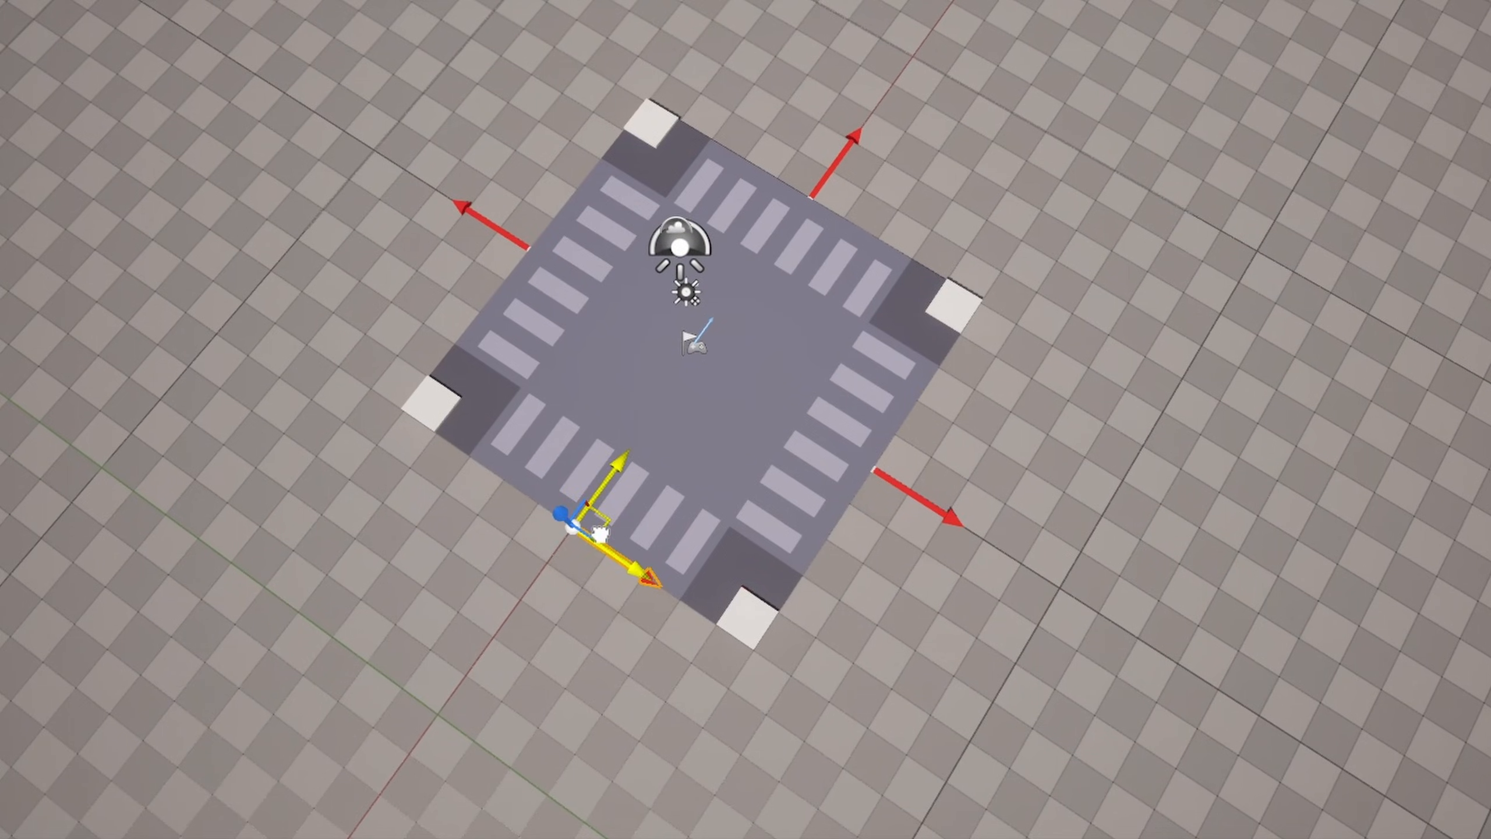
pyautogui.press('e')
pyautogui.moveTo(641, 432); pyautogui.dragTo(720, 593)
pyautogui.moveTo(719, 594); pyautogui.dragTo(817, 537, button='right')
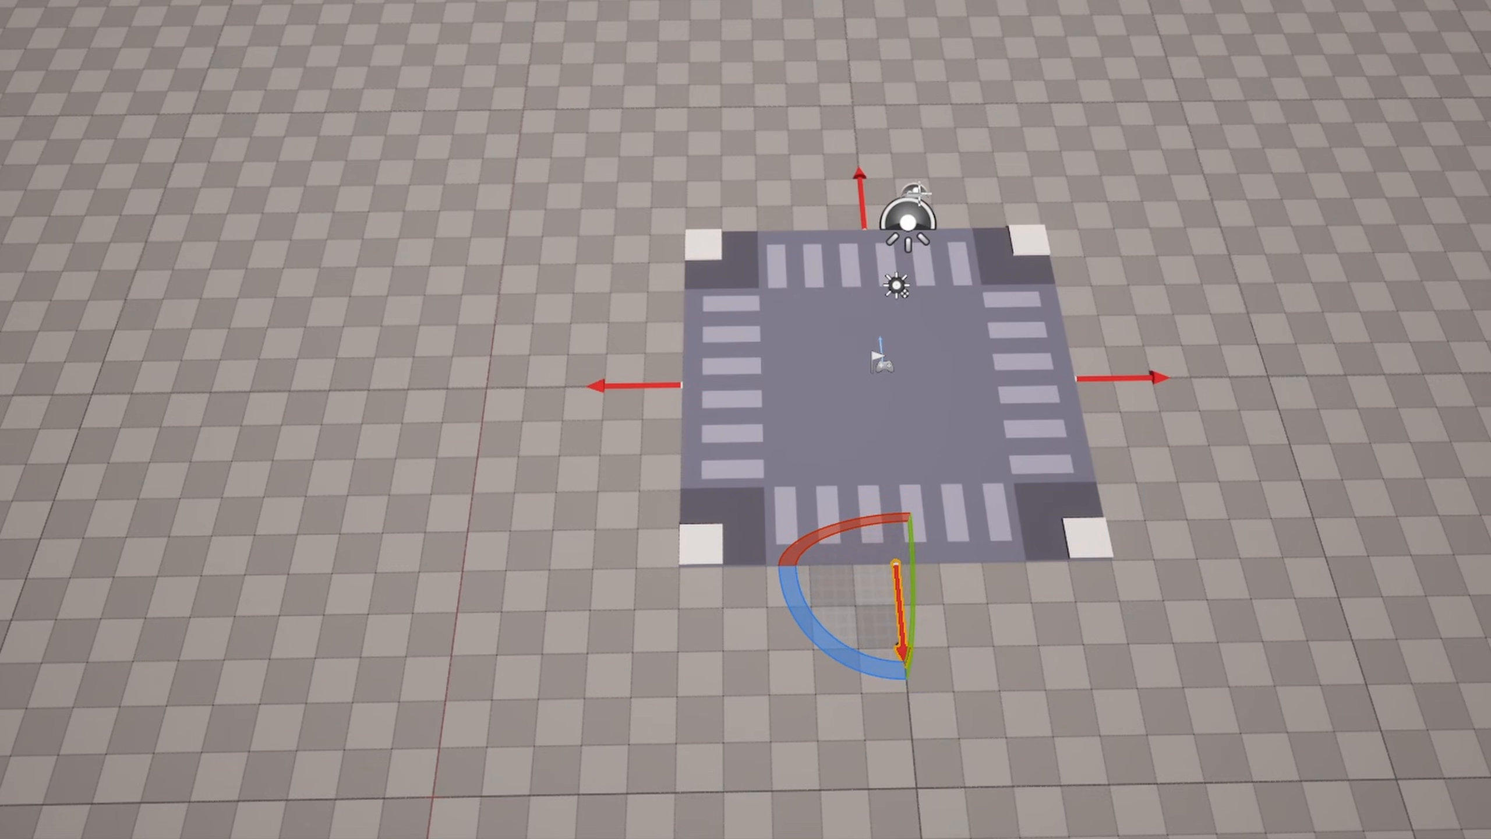
# - Add the actor tag Connection to all four arrows and attach them to the road-crossroad-path actor
pyautogui.keyDown('shift'); pyautogui.click(1208, 247); pyautogui.keyUp('shift')
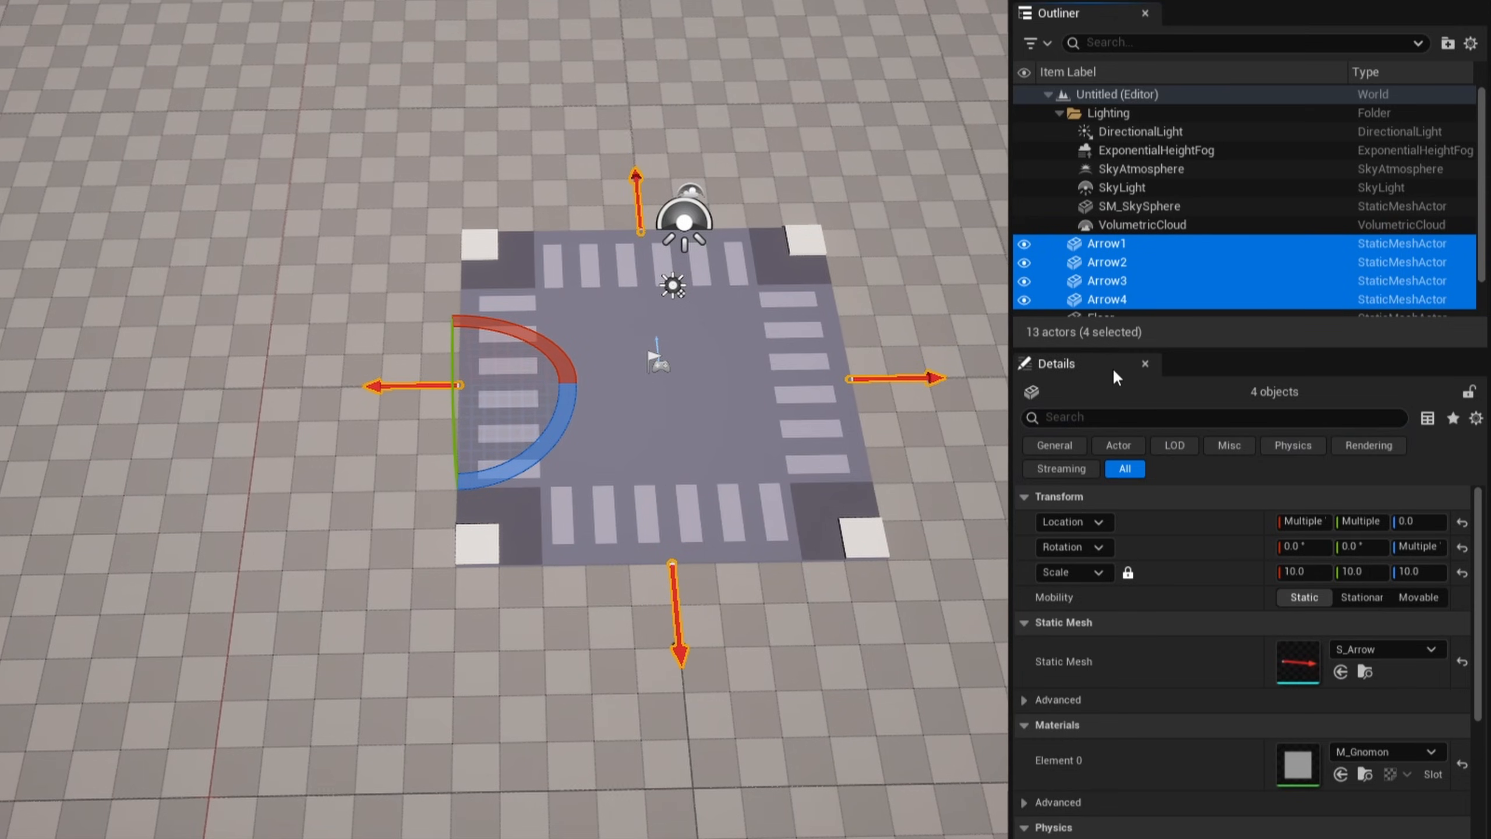
pyautogui.click(1108, 416)
pyautogui.write('tag')
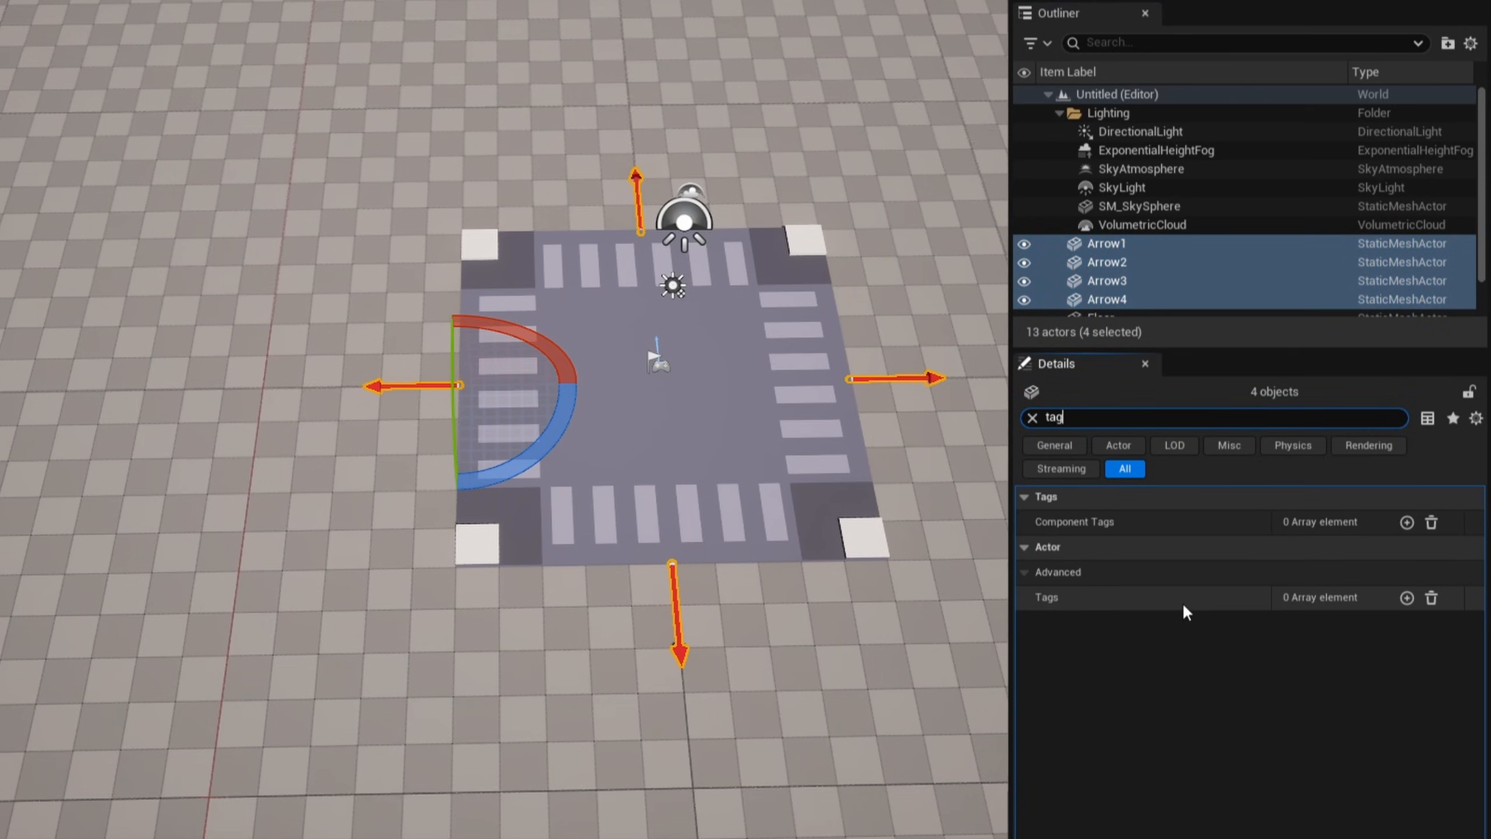
pyautogui.click(1406, 599)
pyautogui.write('Con')
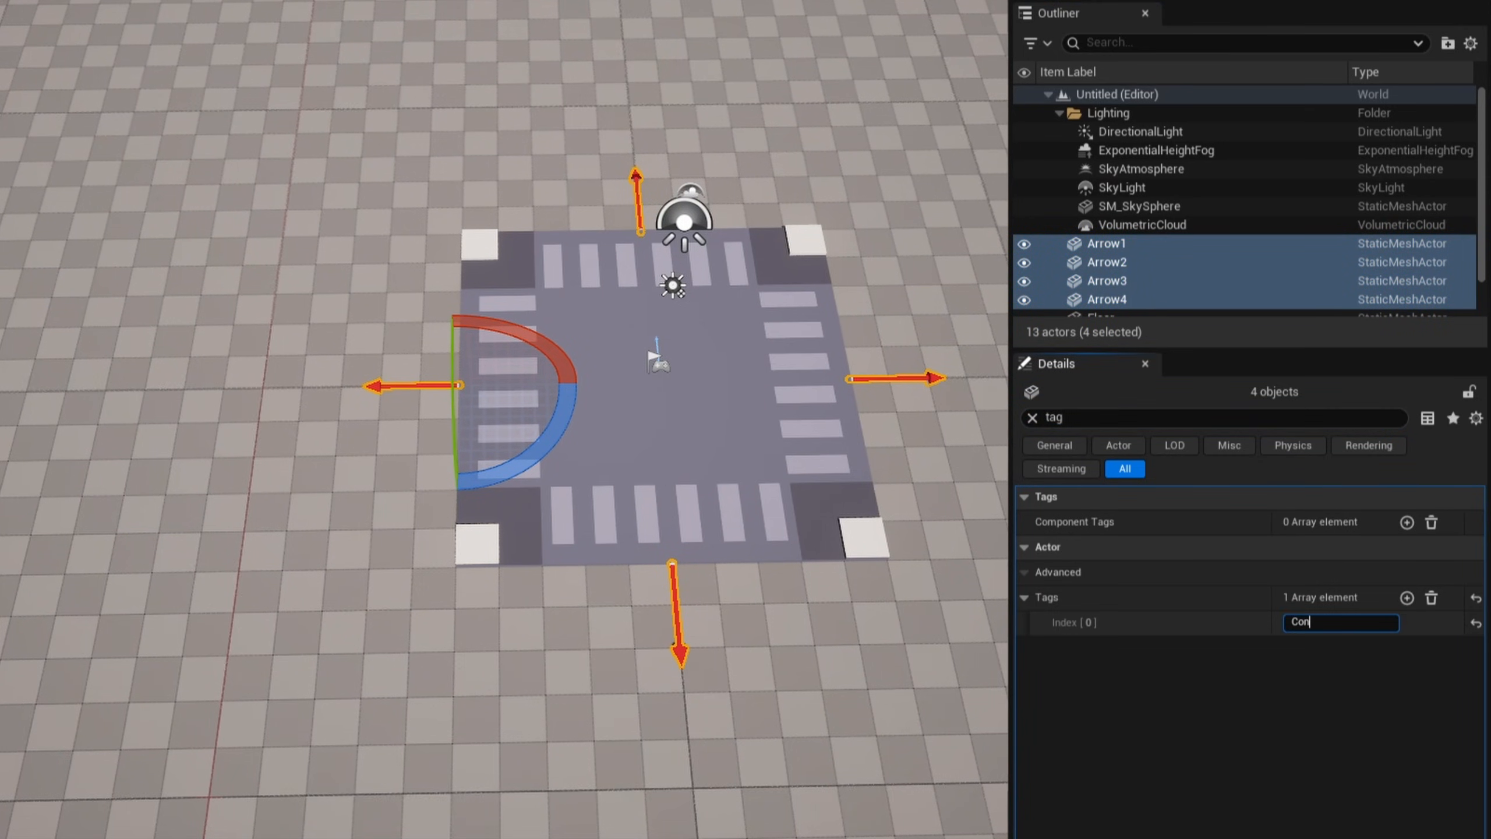
pyautogui.write('nection')
pyautogui.press('Return')
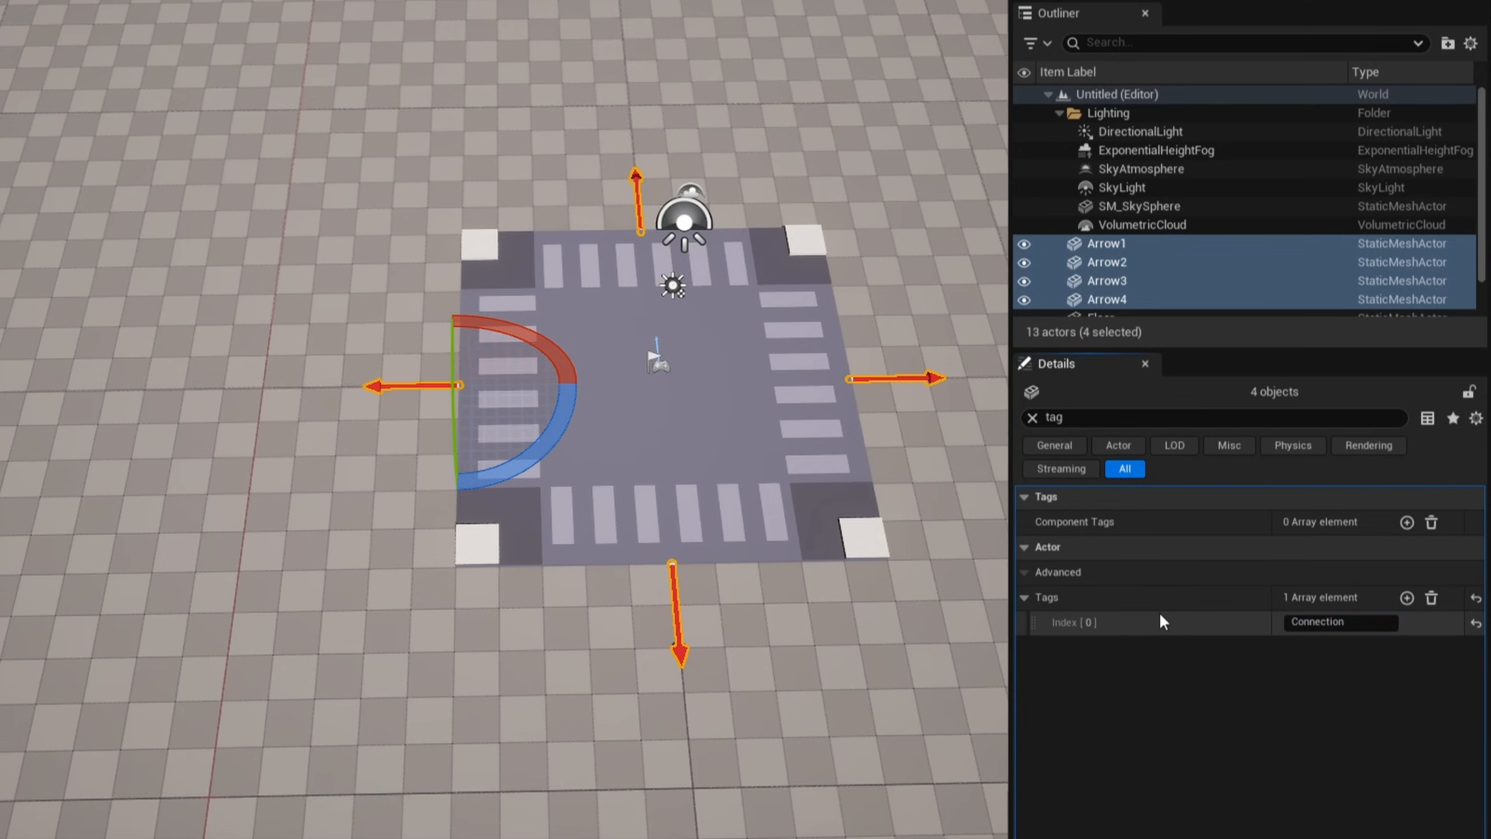
pyautogui.scroll(-2, 1110, 195)
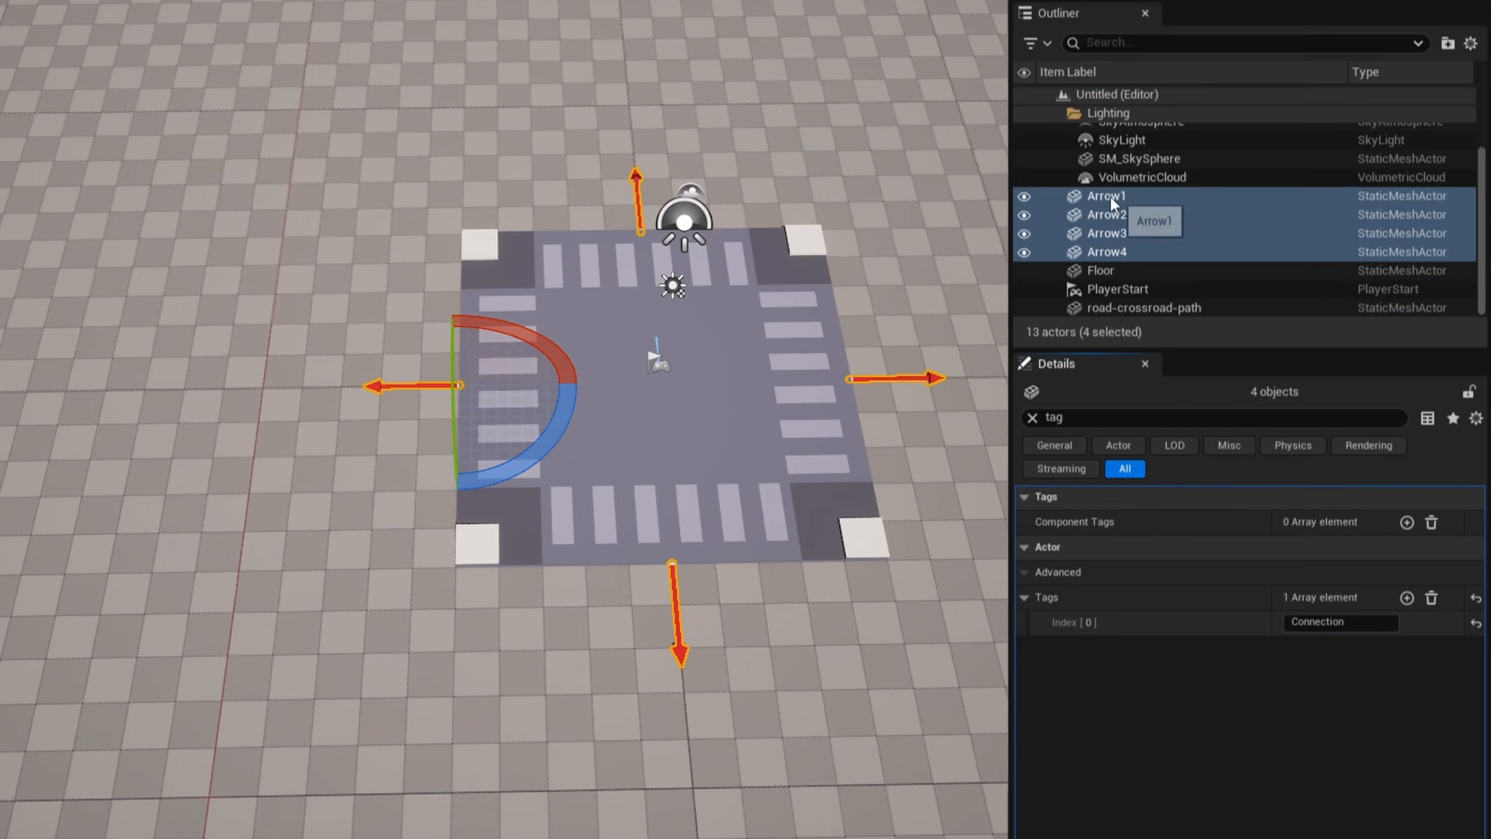
pyautogui.moveTo(1109, 195); pyautogui.dragTo(1135, 308)
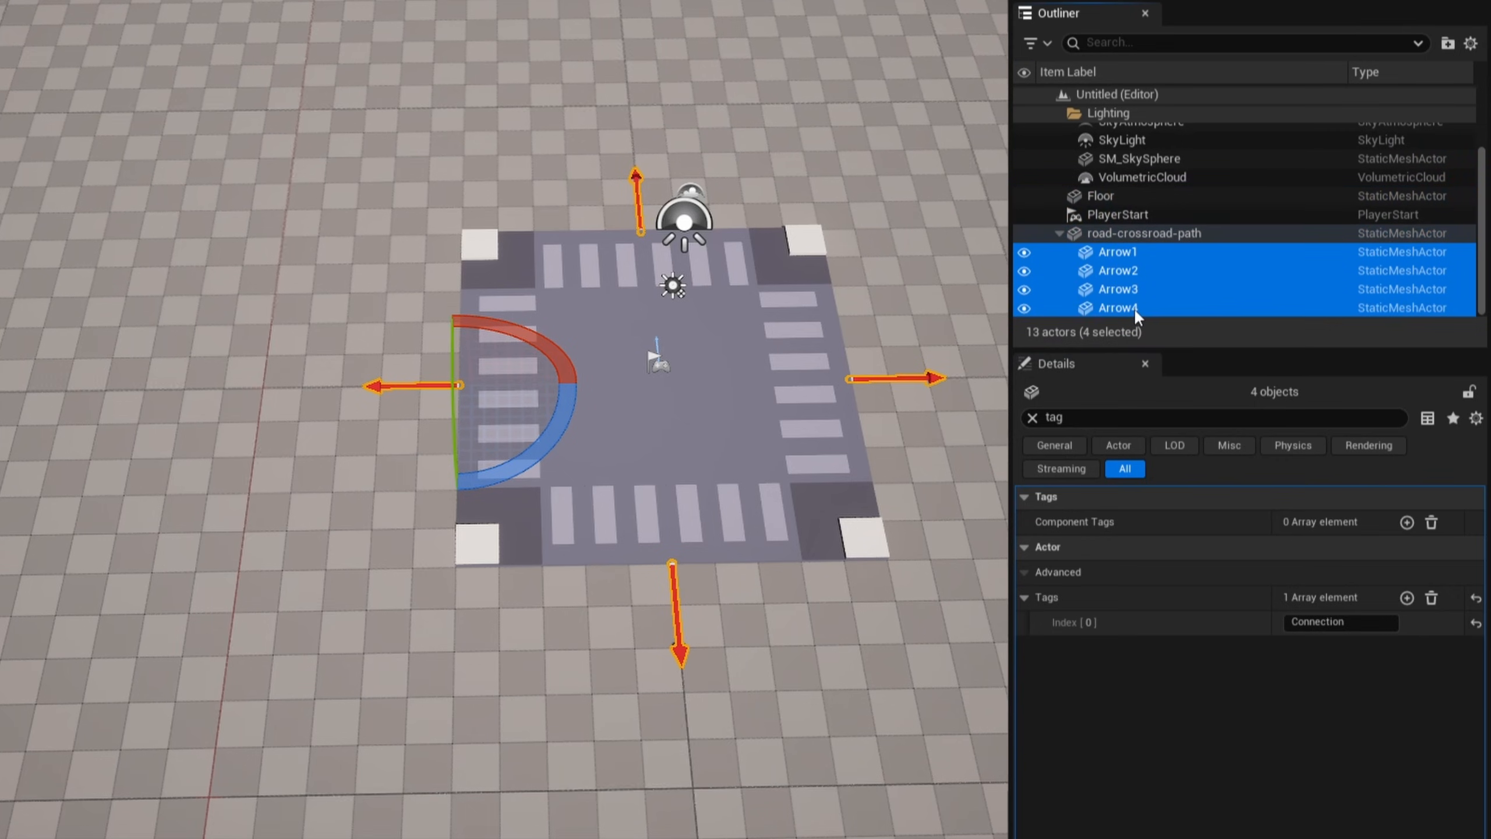
# - Rename the road-crossroad-path actor as Intersection and duplicate it with its arrows to a spot beside the original
pyautogui.click(1154, 232)
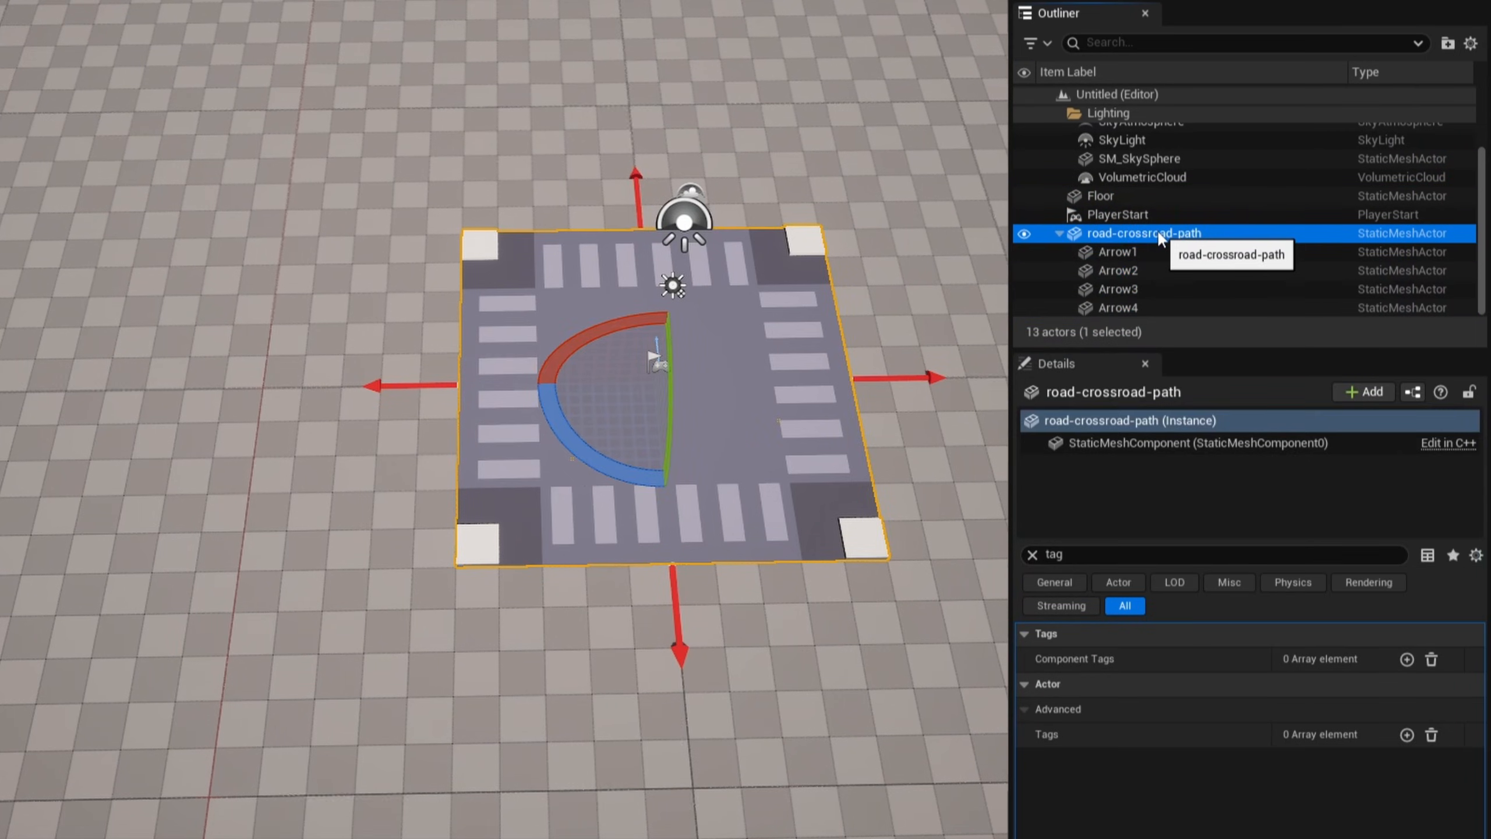
pyautogui.click(1154, 232)
pyautogui.write('Intersectio')
pyautogui.write('n')
pyautogui.keyDown('shift'); pyautogui.click(1141, 292); pyautogui.keyUp('shift')
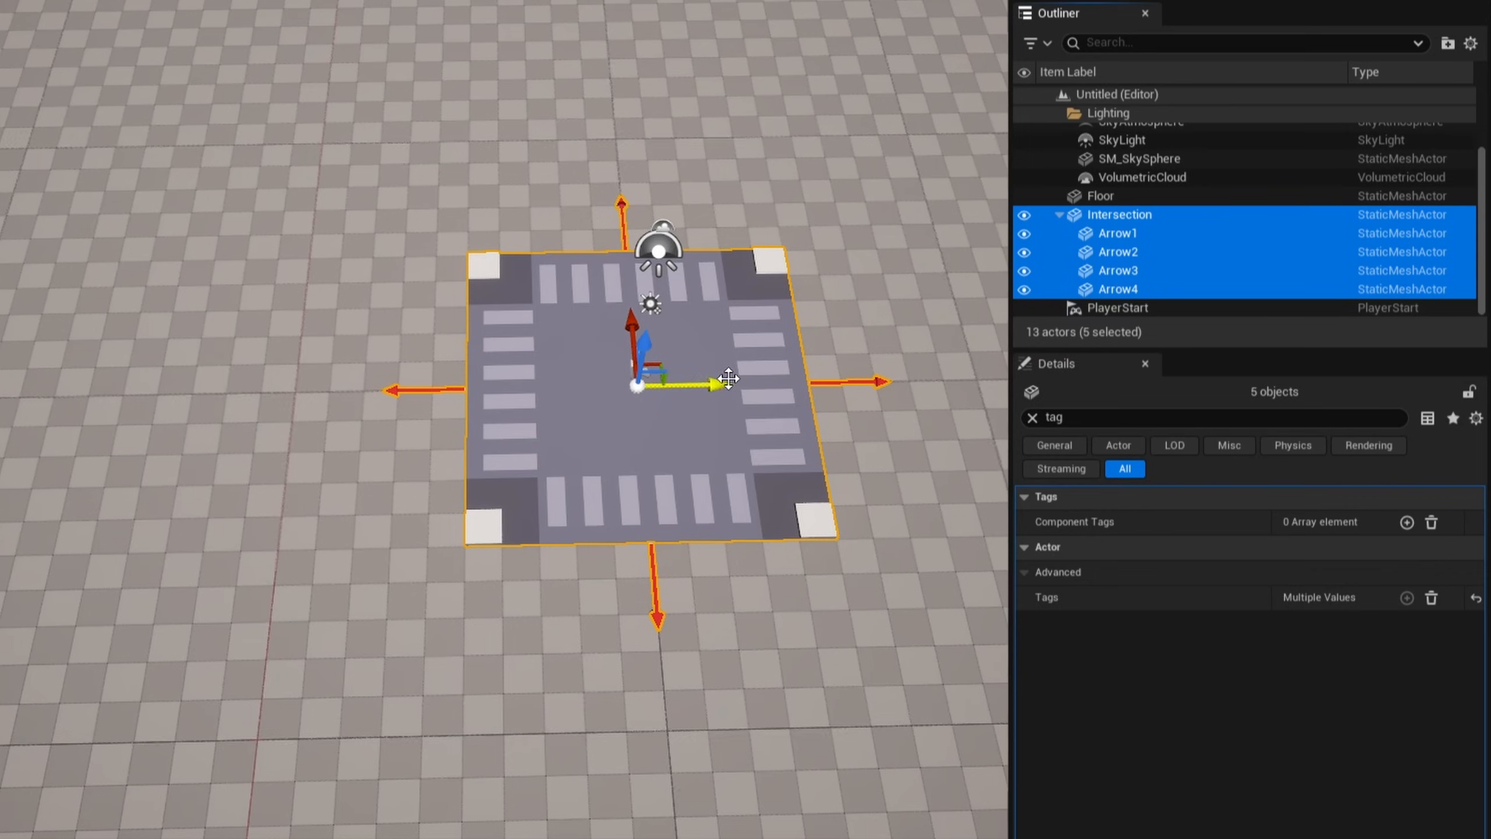
pyautogui.moveTo(718, 382); pyautogui.dragTo(20, 393)
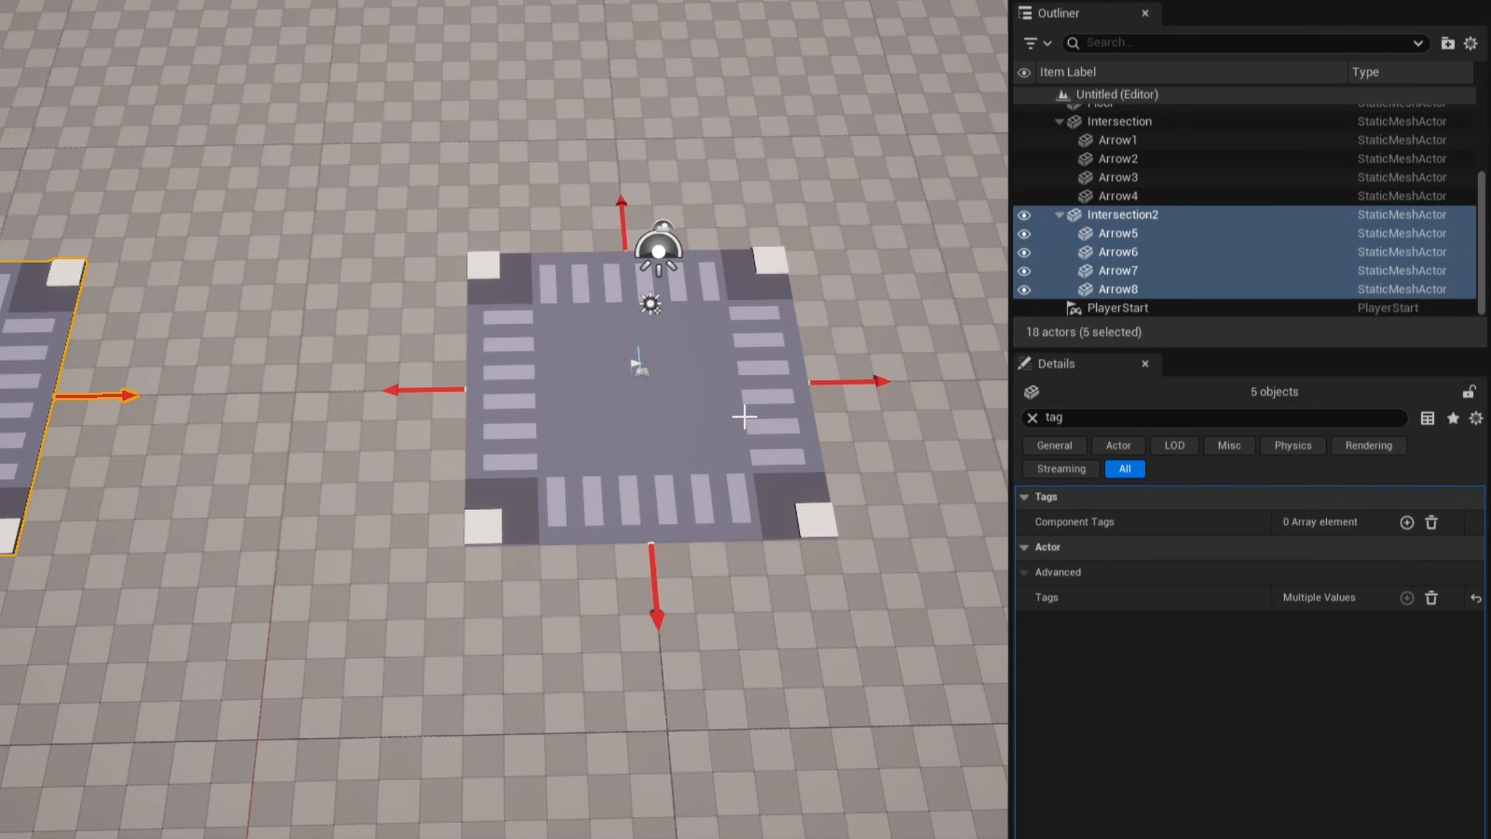
# - Create a level instance from the original Intersection and its four arrows, with External Actors disabled
pyautogui.doubleClick(1120, 121)
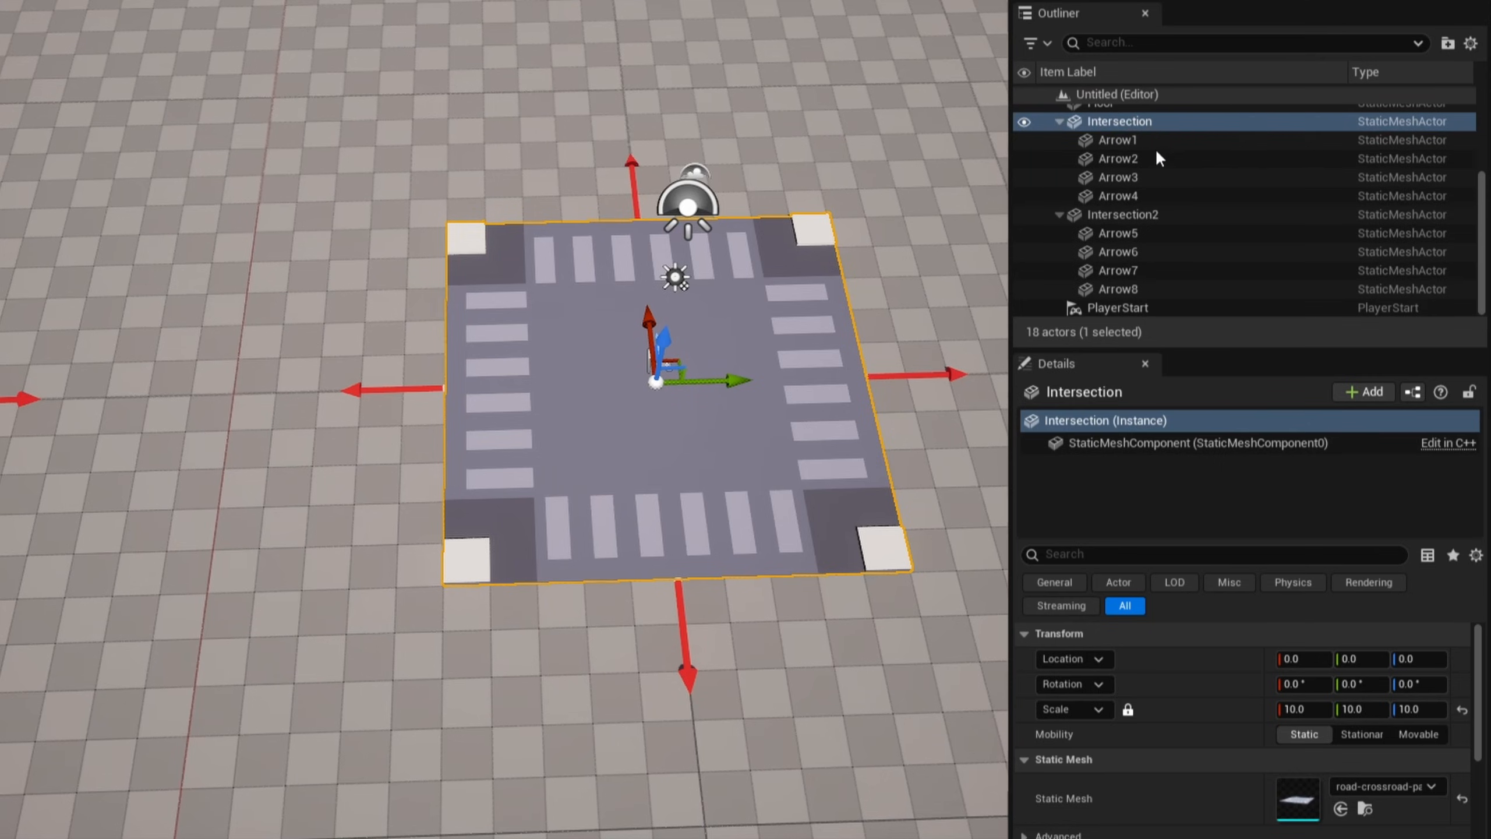
pyautogui.keyDown('shift'); pyautogui.click(1130, 197); pyautogui.keyUp('shift')
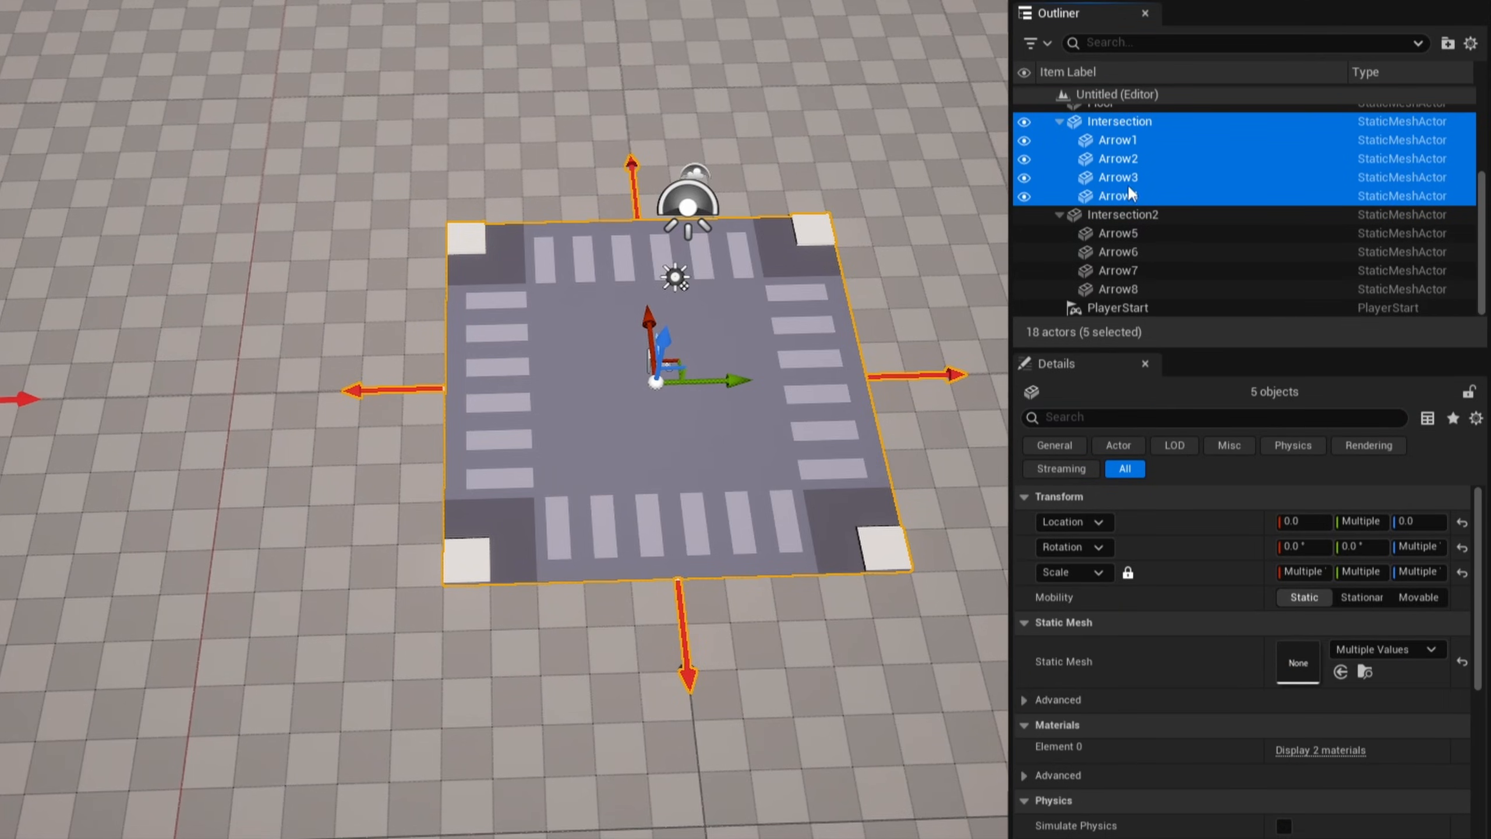
pyautogui.hotkey('ctrl', 'space')
pyautogui.rightClick(499, 34)
pyautogui.moveTo(686, 565)
pyautogui.click(909, 589)
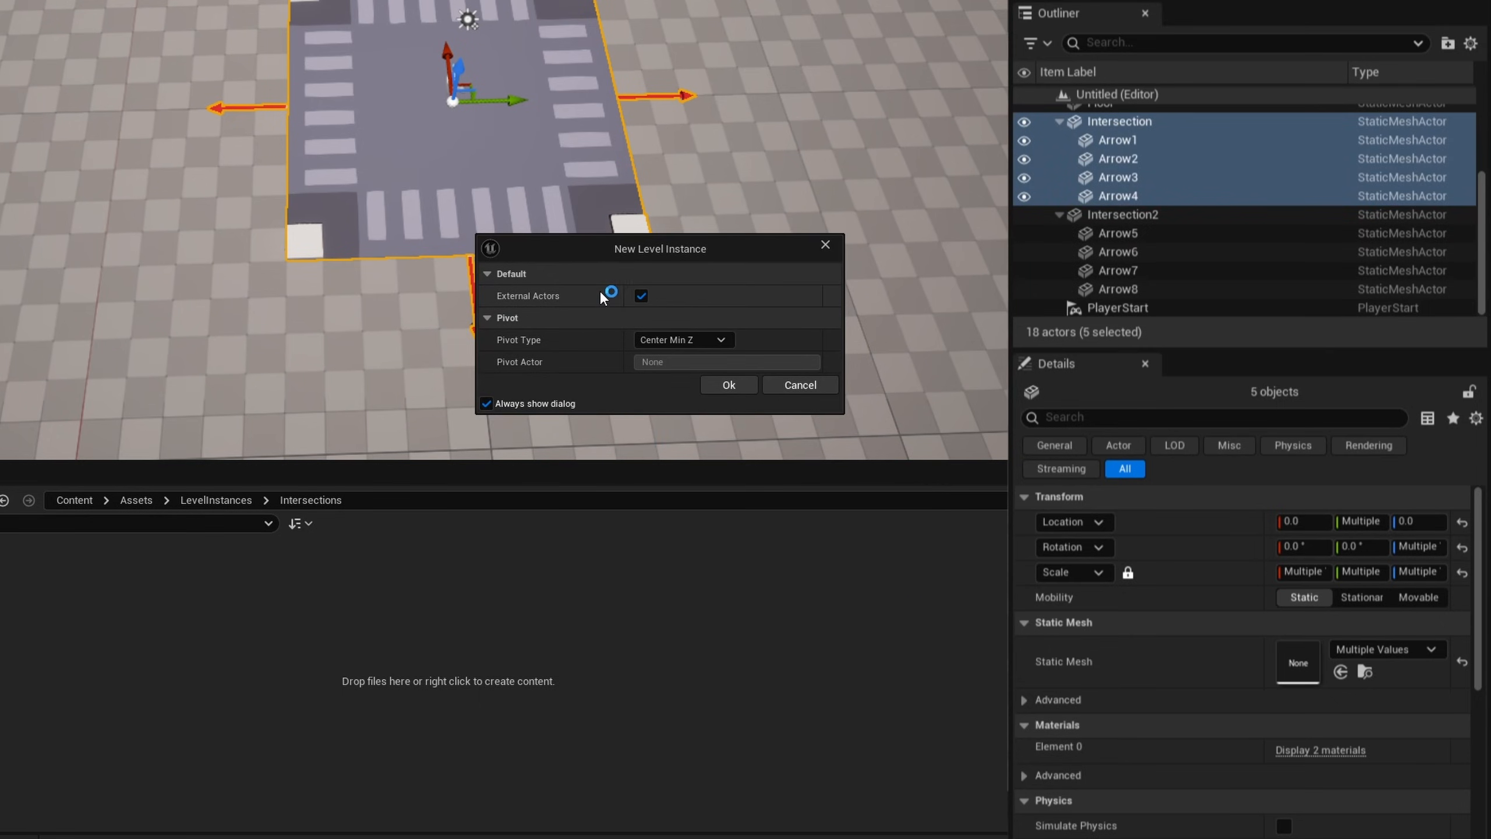
pyautogui.click(641, 296)
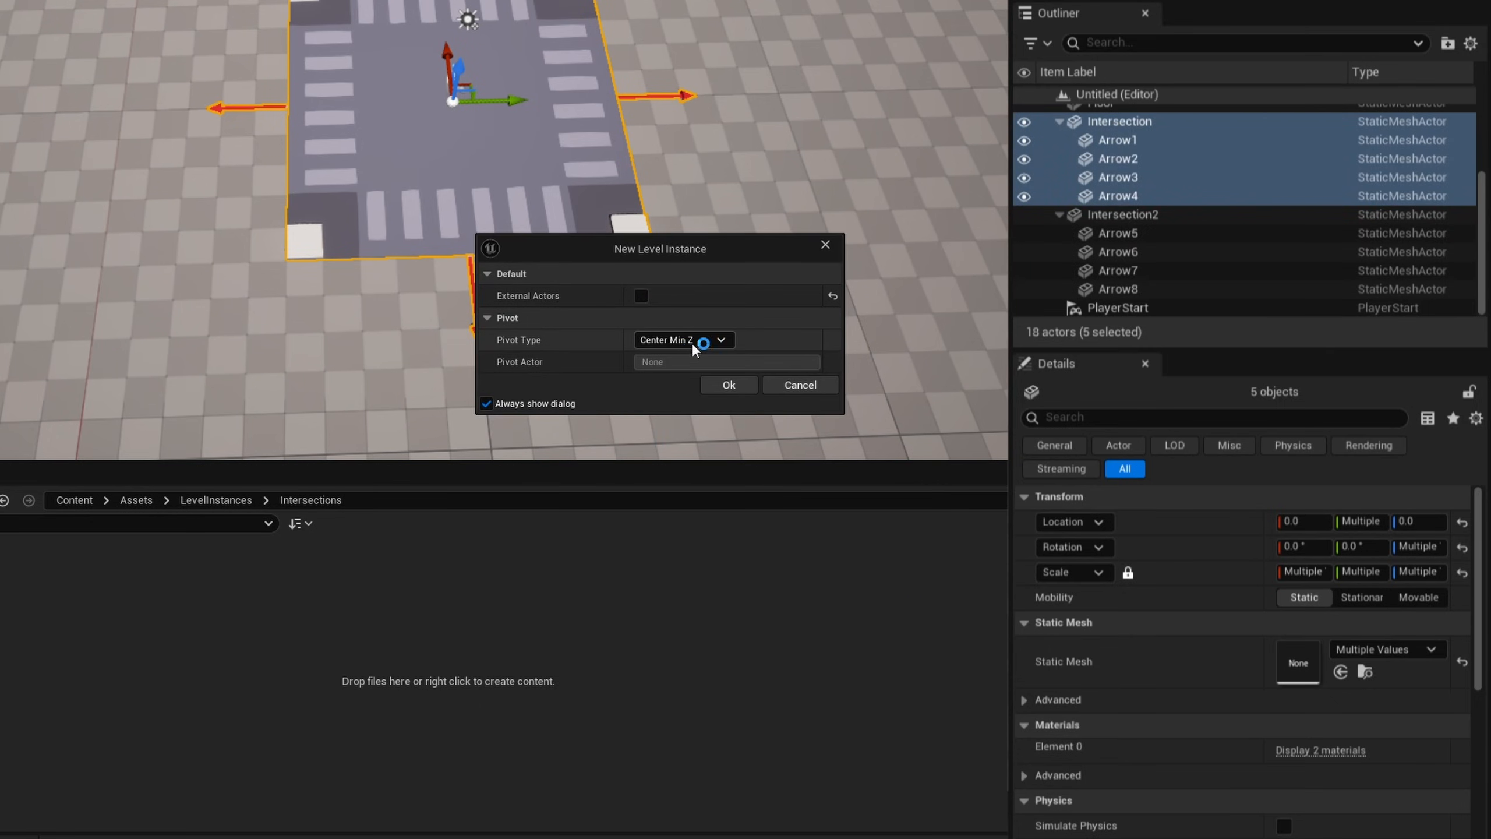
pyautogui.click(729, 385)
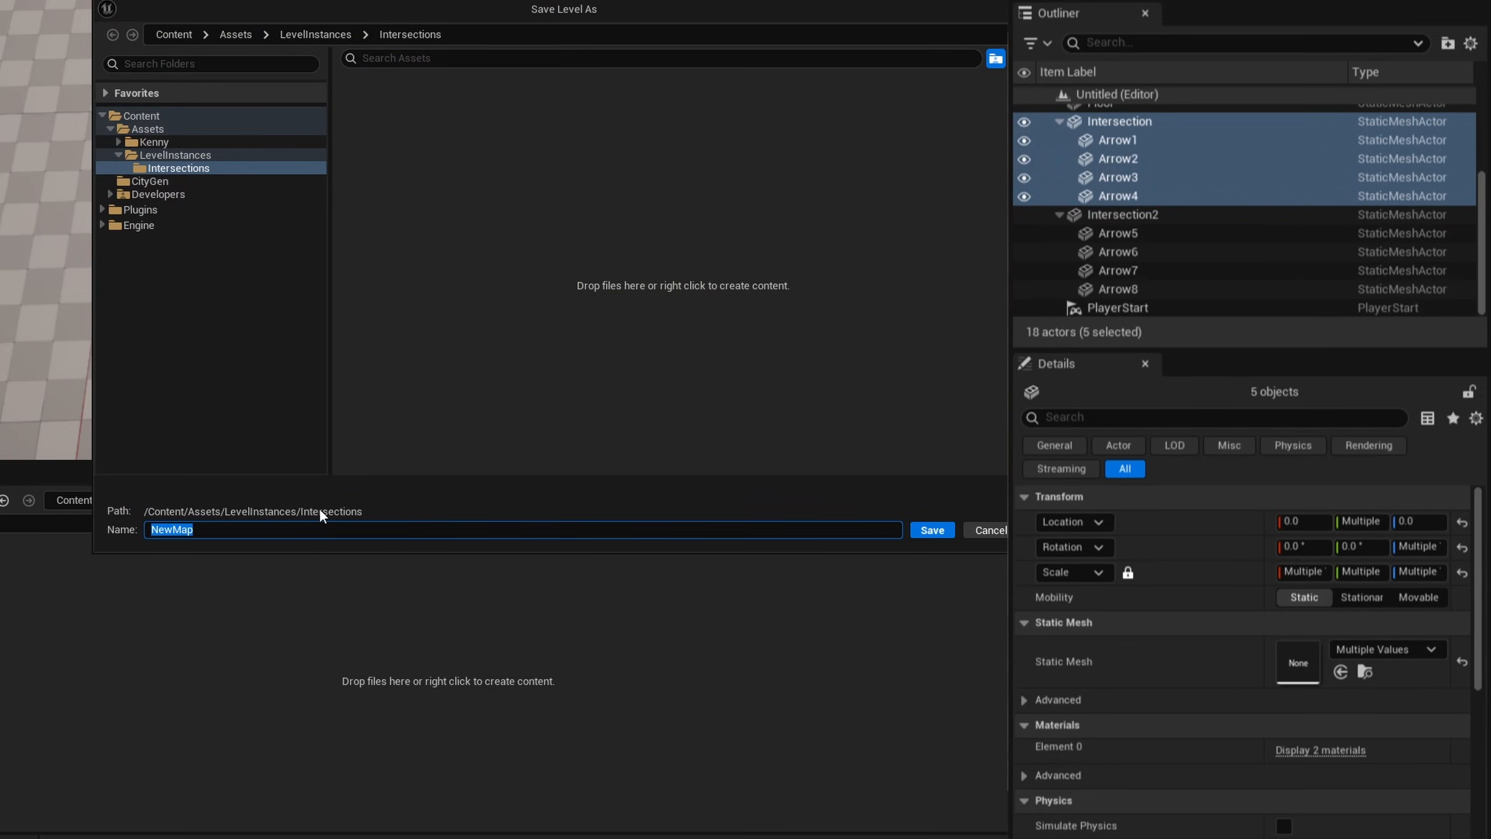
# - Save the level instance as LI_4WayIntersection in Content/Assets/LevelInstances/Intersections
pyautogui.write('LI_4WayIntersection')
pyautogui.press('Return')
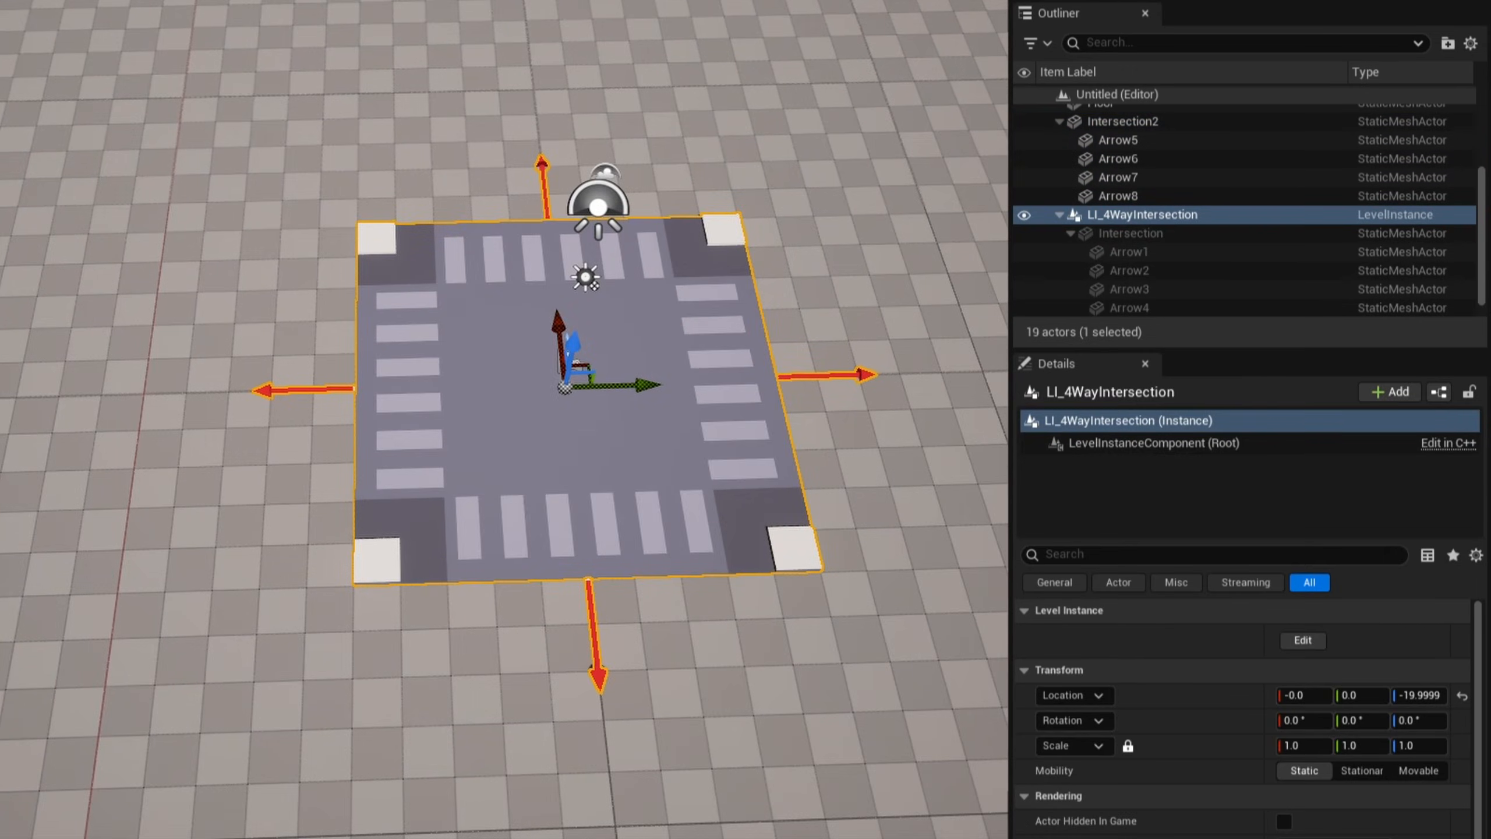
# - Delete the LI_4WayIntersection instance from the level
pyautogui.scroll(-1, 1146, 212)
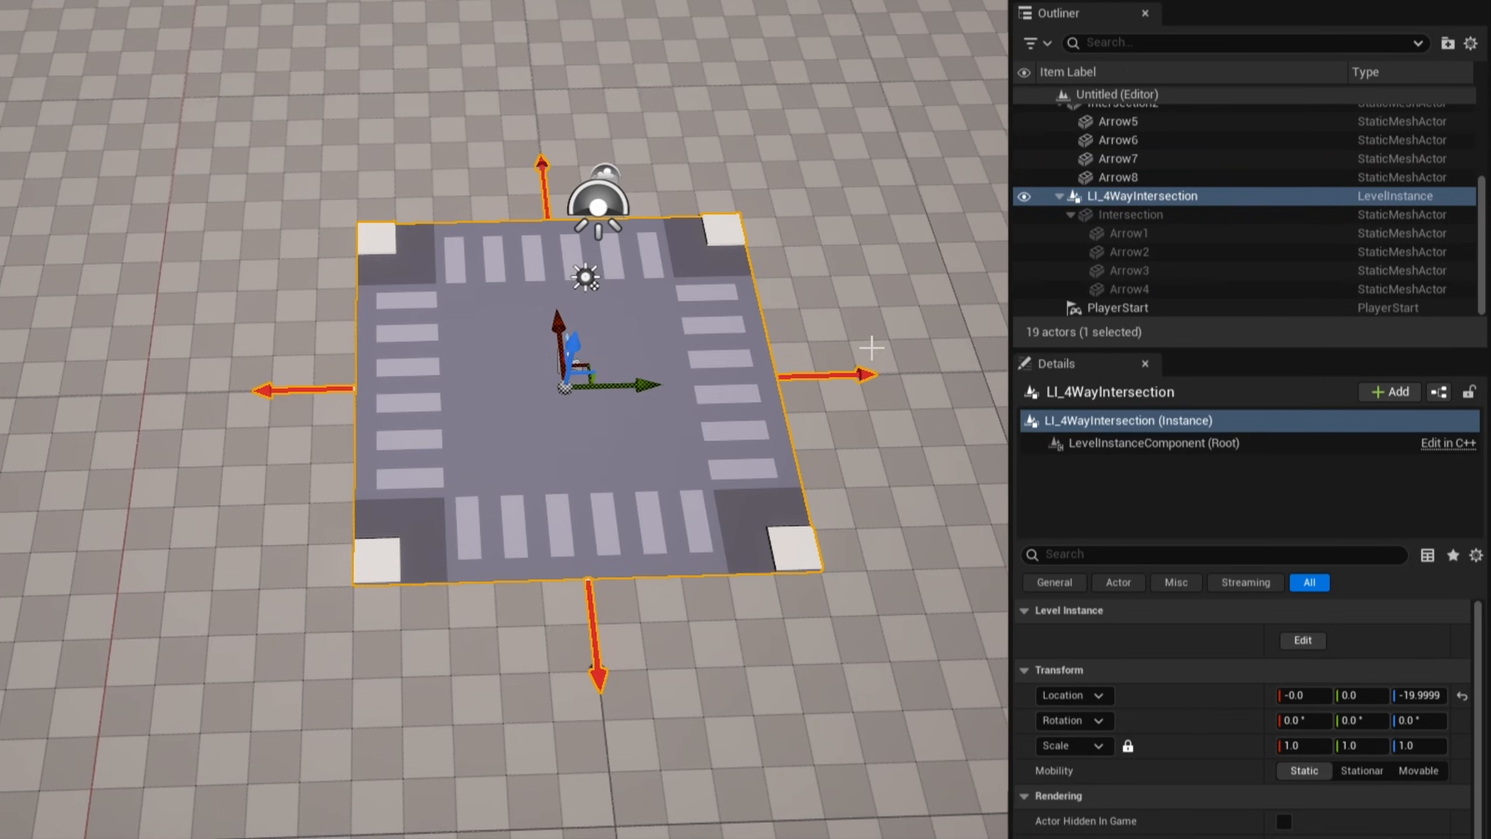
pyautogui.moveTo(640, 385); pyautogui.dragTo(616, 489)
pyautogui.press('Delete')
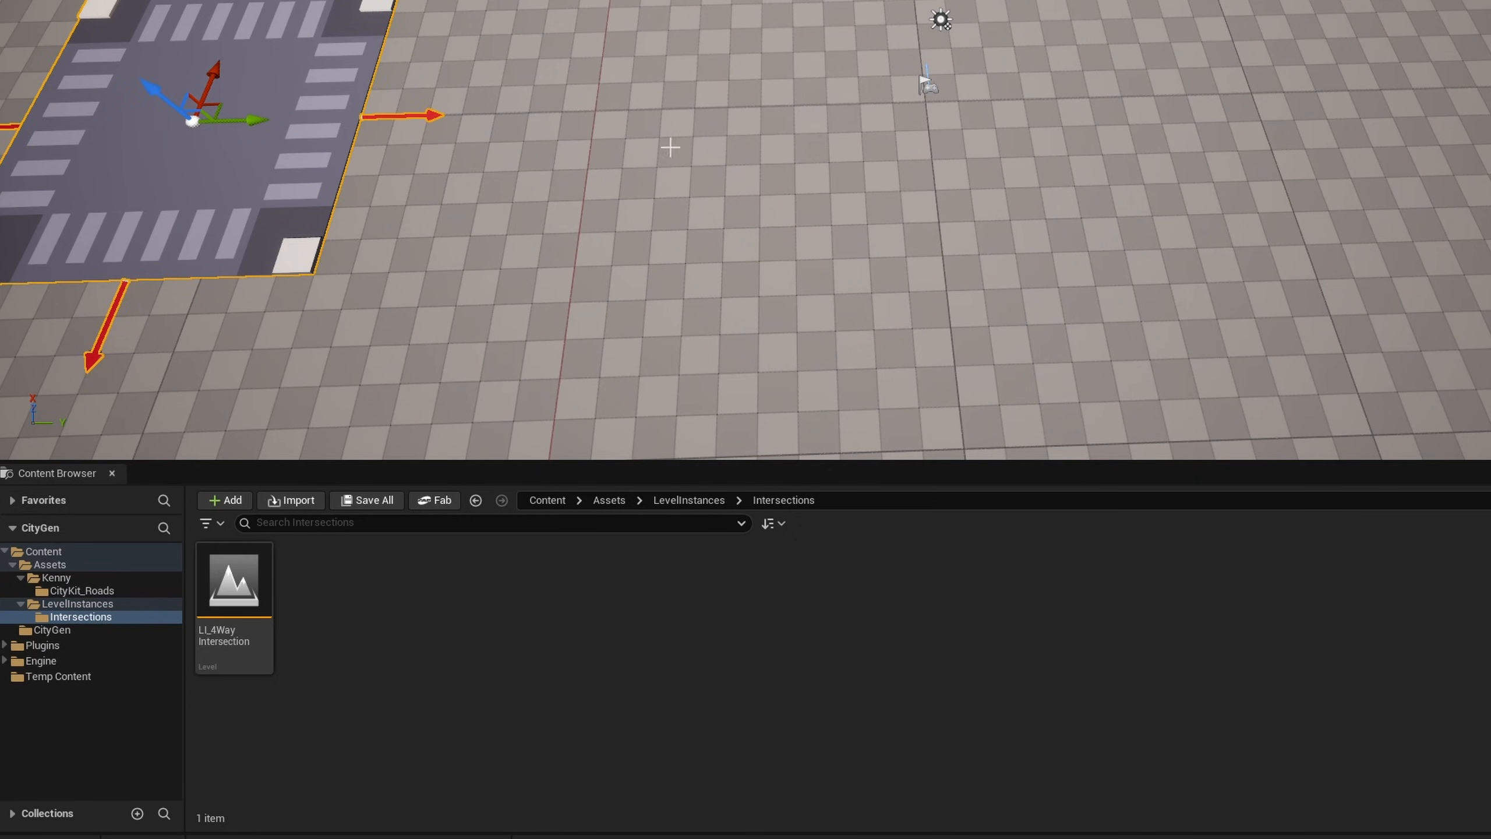
# - Duplicate the spare intersection with its arrows back to the level's centre and locate its static mesh in the CityKit_Roads folder
pyautogui.keyDown('alt'); pyautogui.moveTo(260, 123); pyautogui.dragTo(991, 108); pyautogui.keyUp('alt')
pyautogui.moveTo(1010, 173); pyautogui.dragTo(1014, 173, button='right')
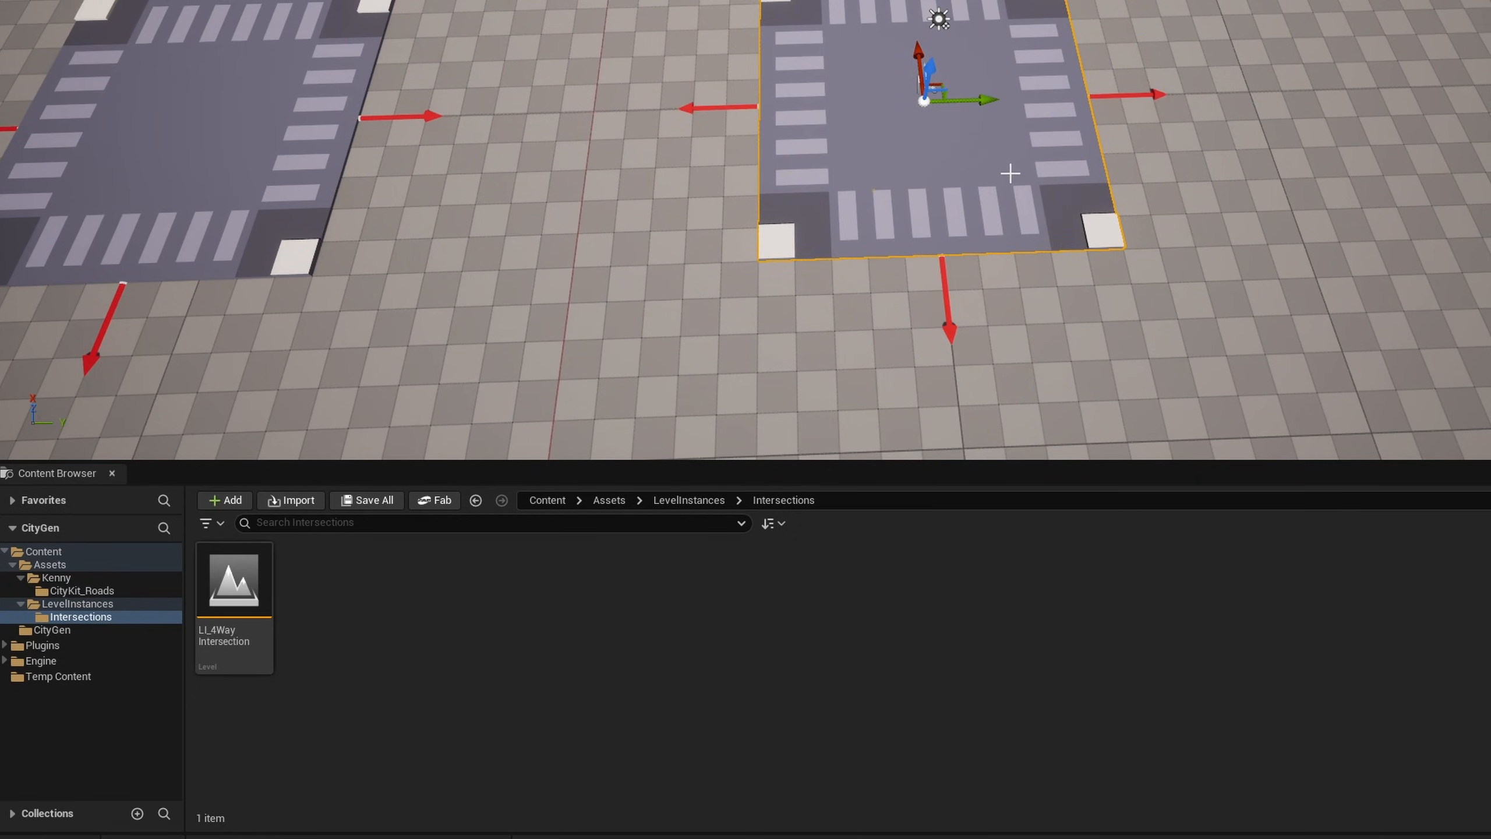
pyautogui.hotkey('ctrl', 'b')
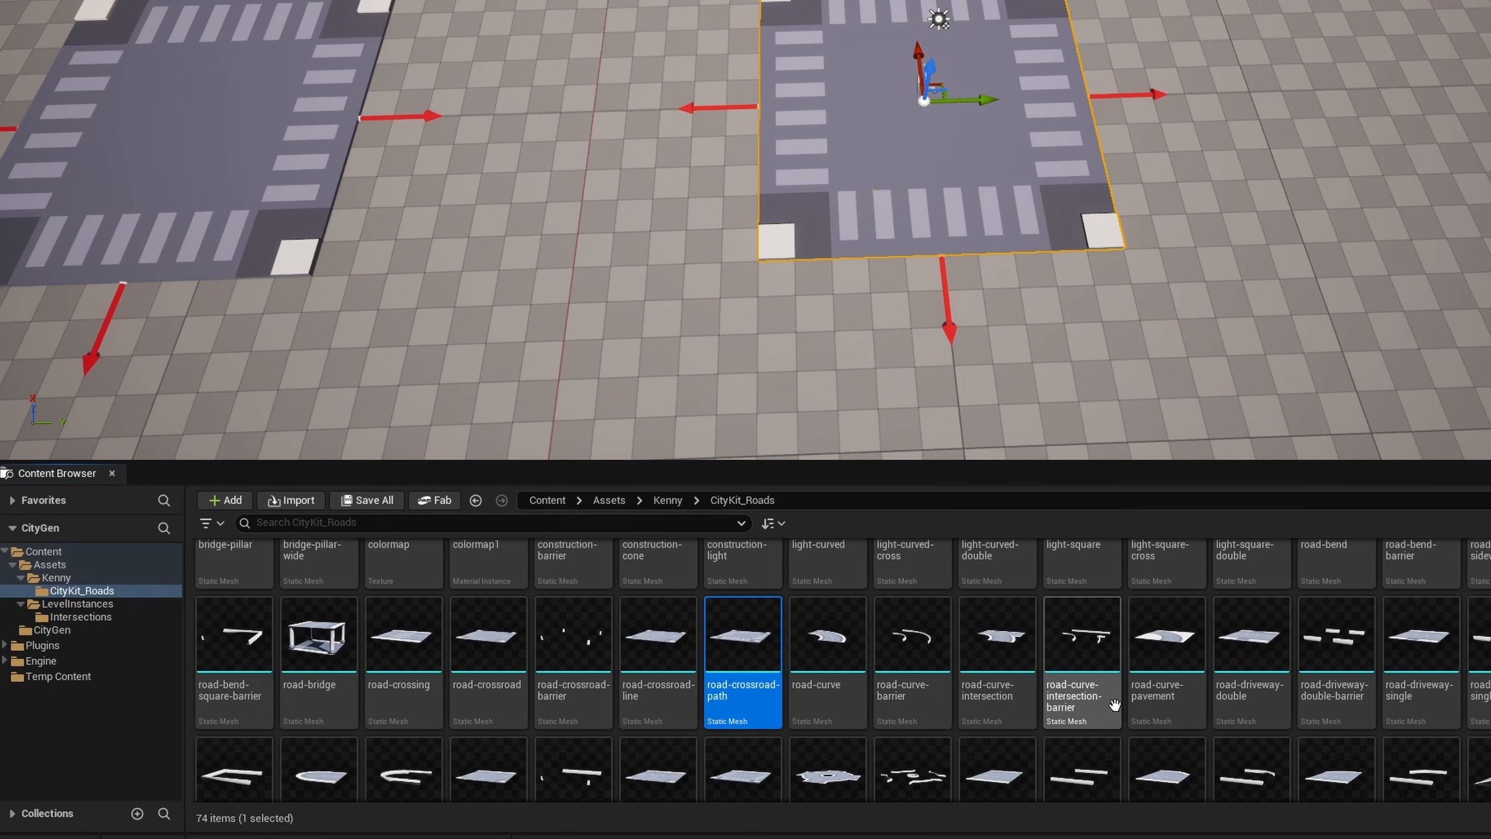
# - Change the duplicated intersection's static mesh to road-intersection-path and delete the arrow on its closed side
pyautogui.scroll(-3, 1210, 708)
pyautogui.click(773, 765)
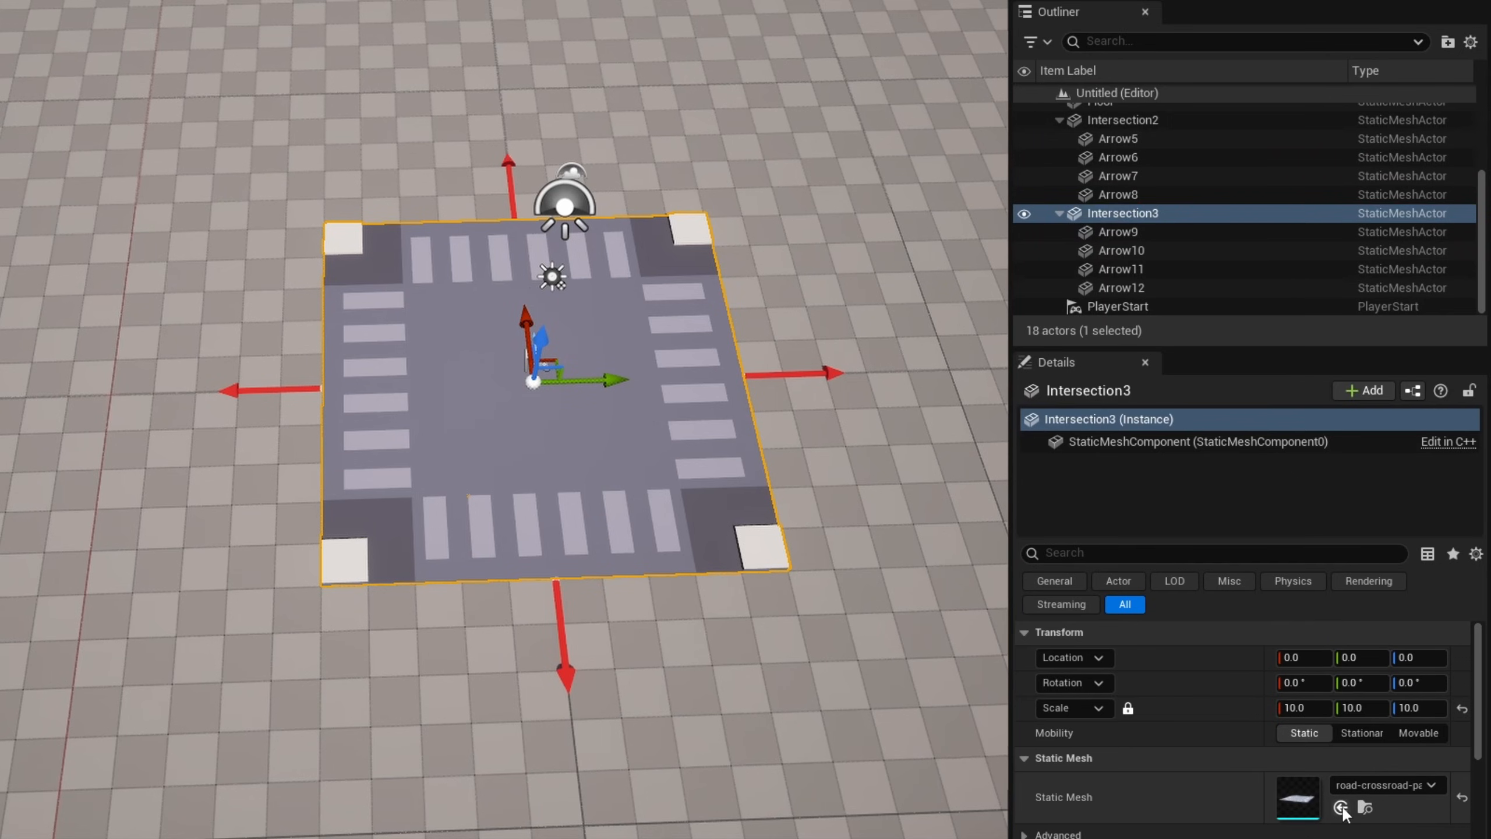
pyautogui.click(1341, 809)
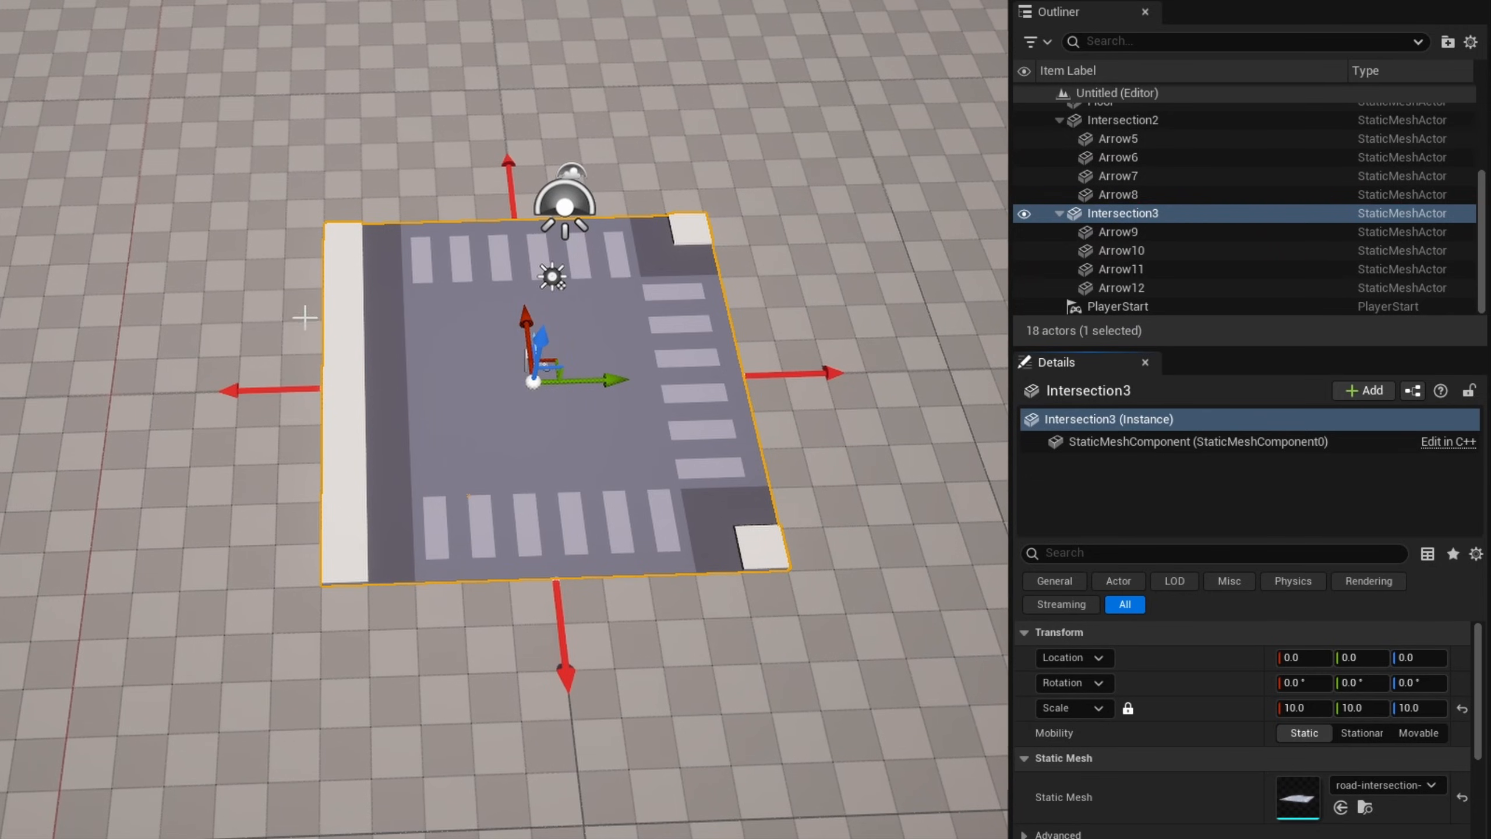
pyautogui.click(233, 392)
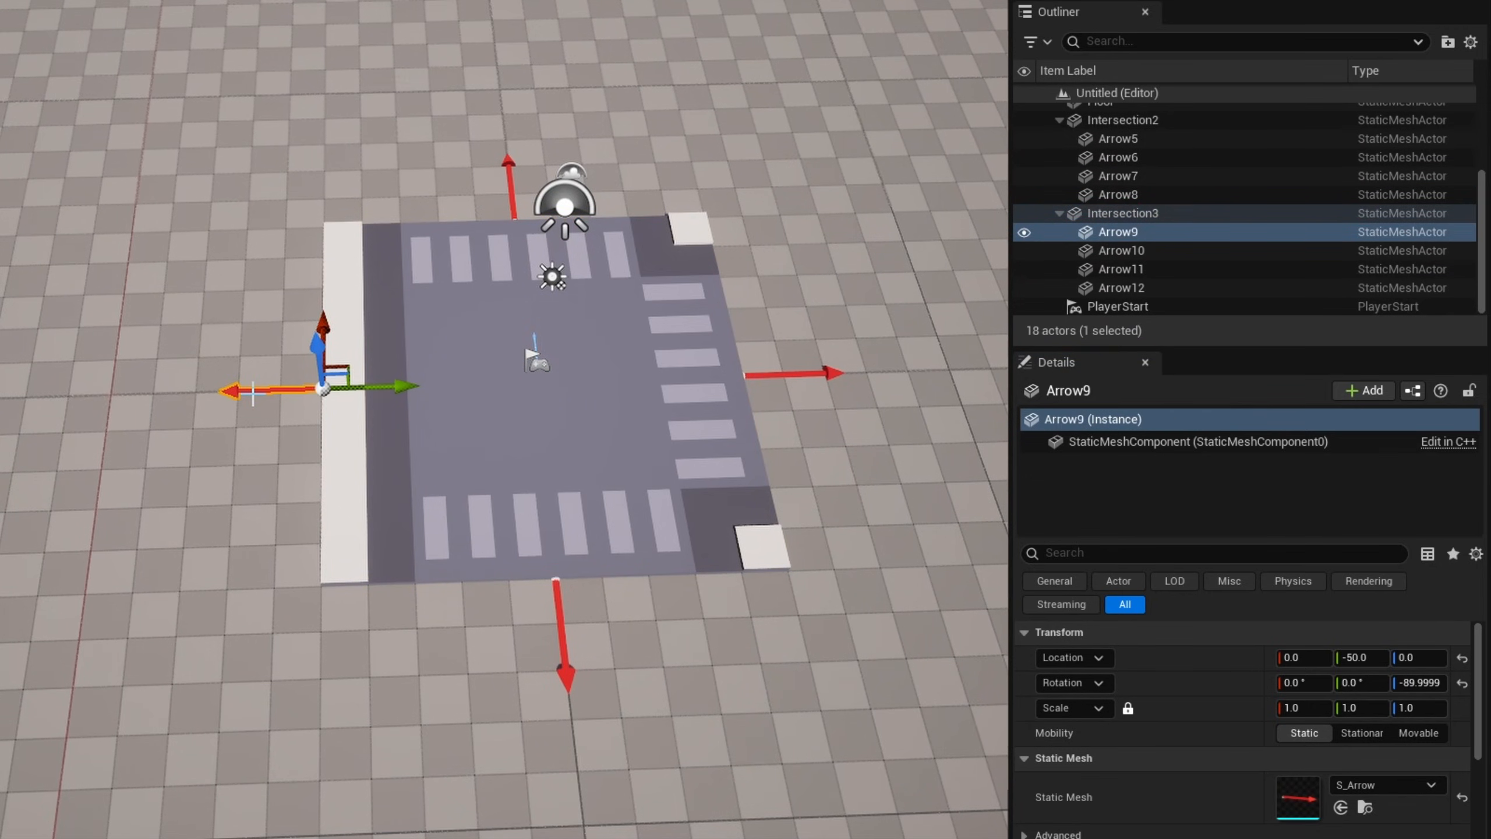
pyautogui.press('Delete')
# - Create a level instance from the T intersection and its three arrows, saved as LI_TIntersection in Content/Assets/LevelInstances/Intersections
pyautogui.click(1168, 262)
pyautogui.scroll(-1, 1169, 258)
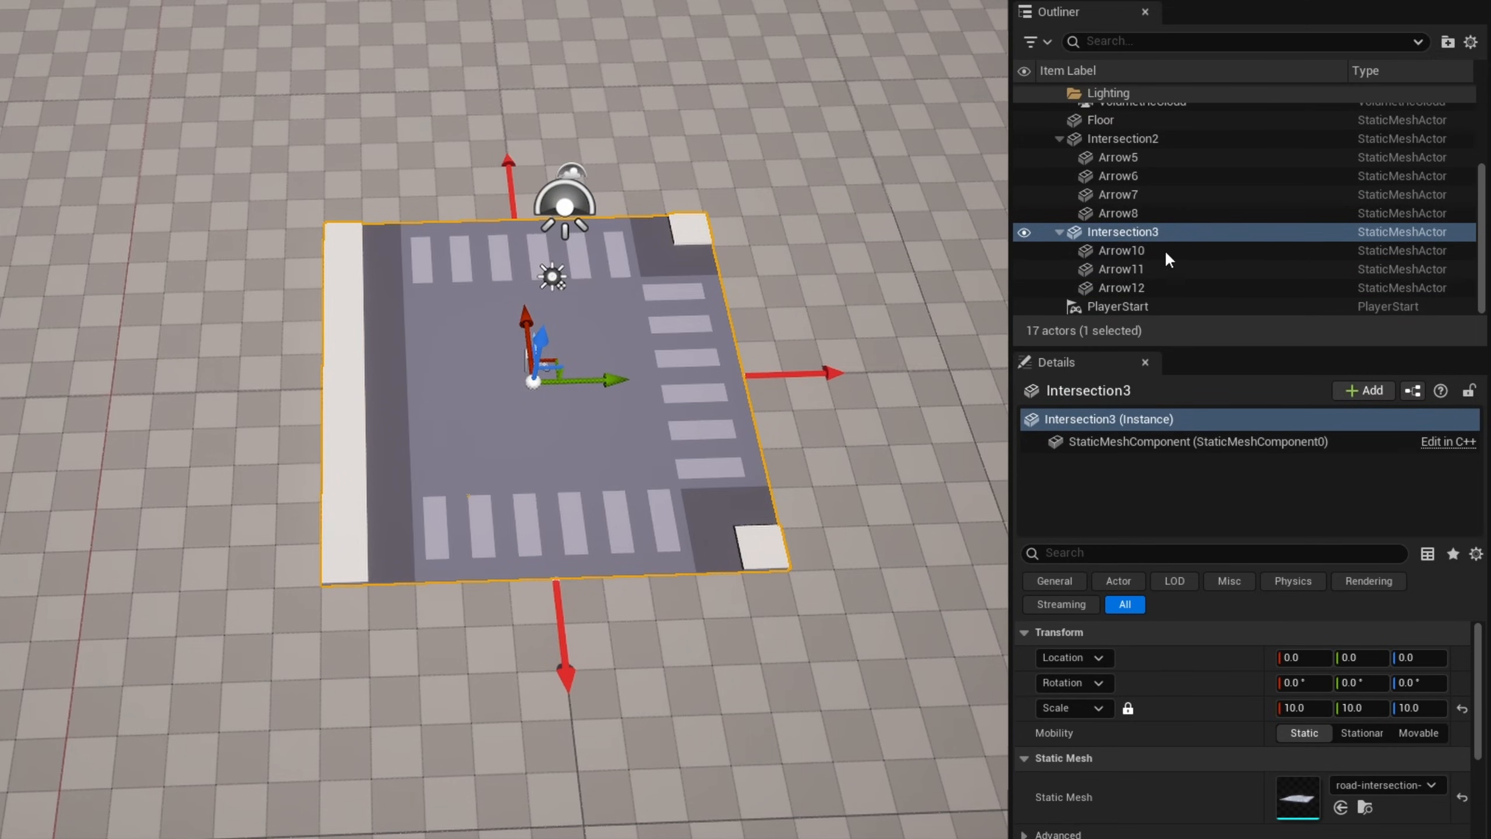
pyautogui.keyDown('shift'); pyautogui.click(1138, 287); pyautogui.keyUp('shift')
pyautogui.rightClick(397, 40)
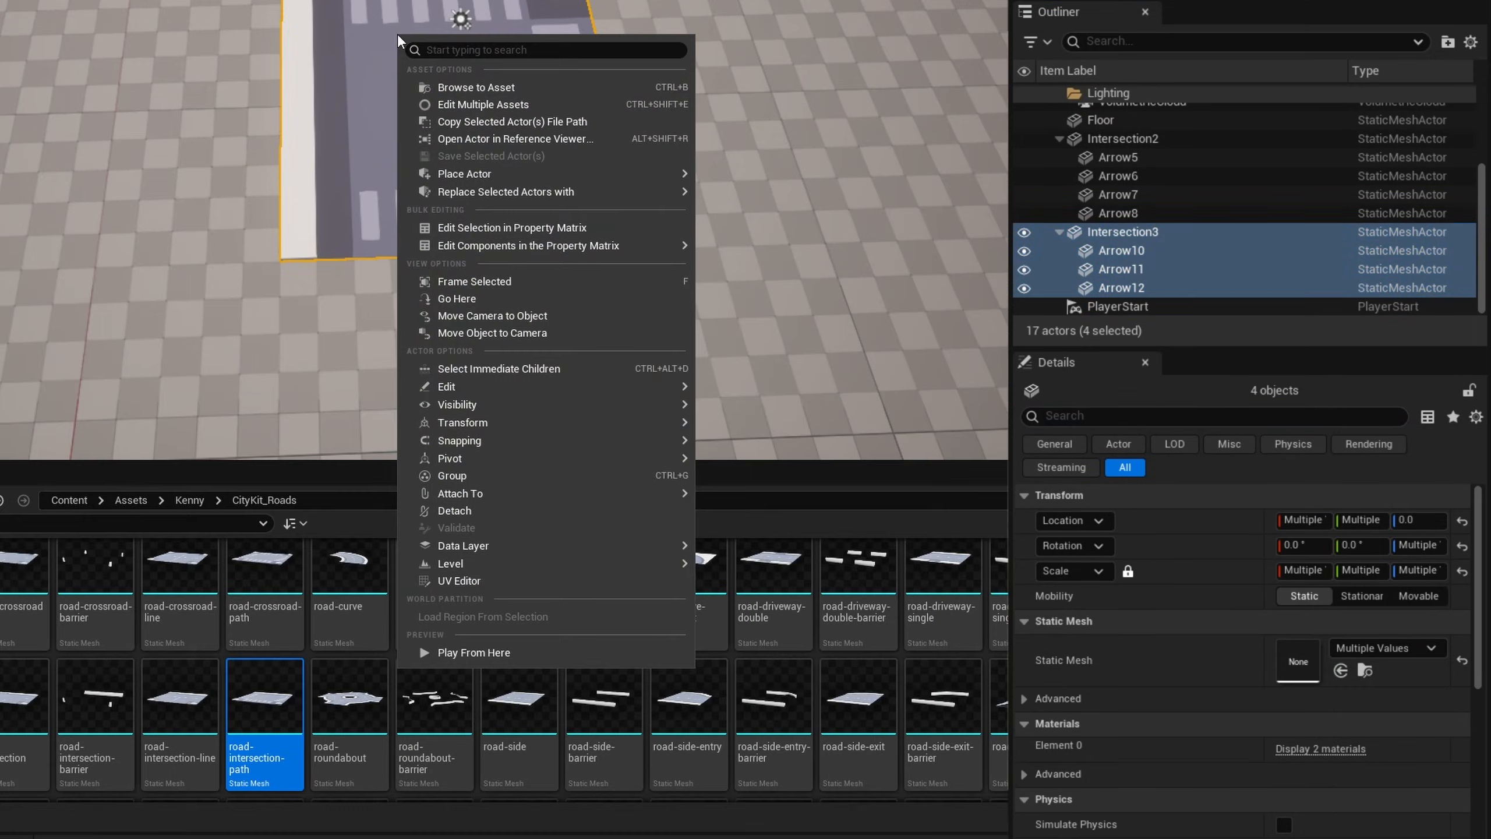
pyautogui.moveTo(681, 564)
pyautogui.click(765, 583)
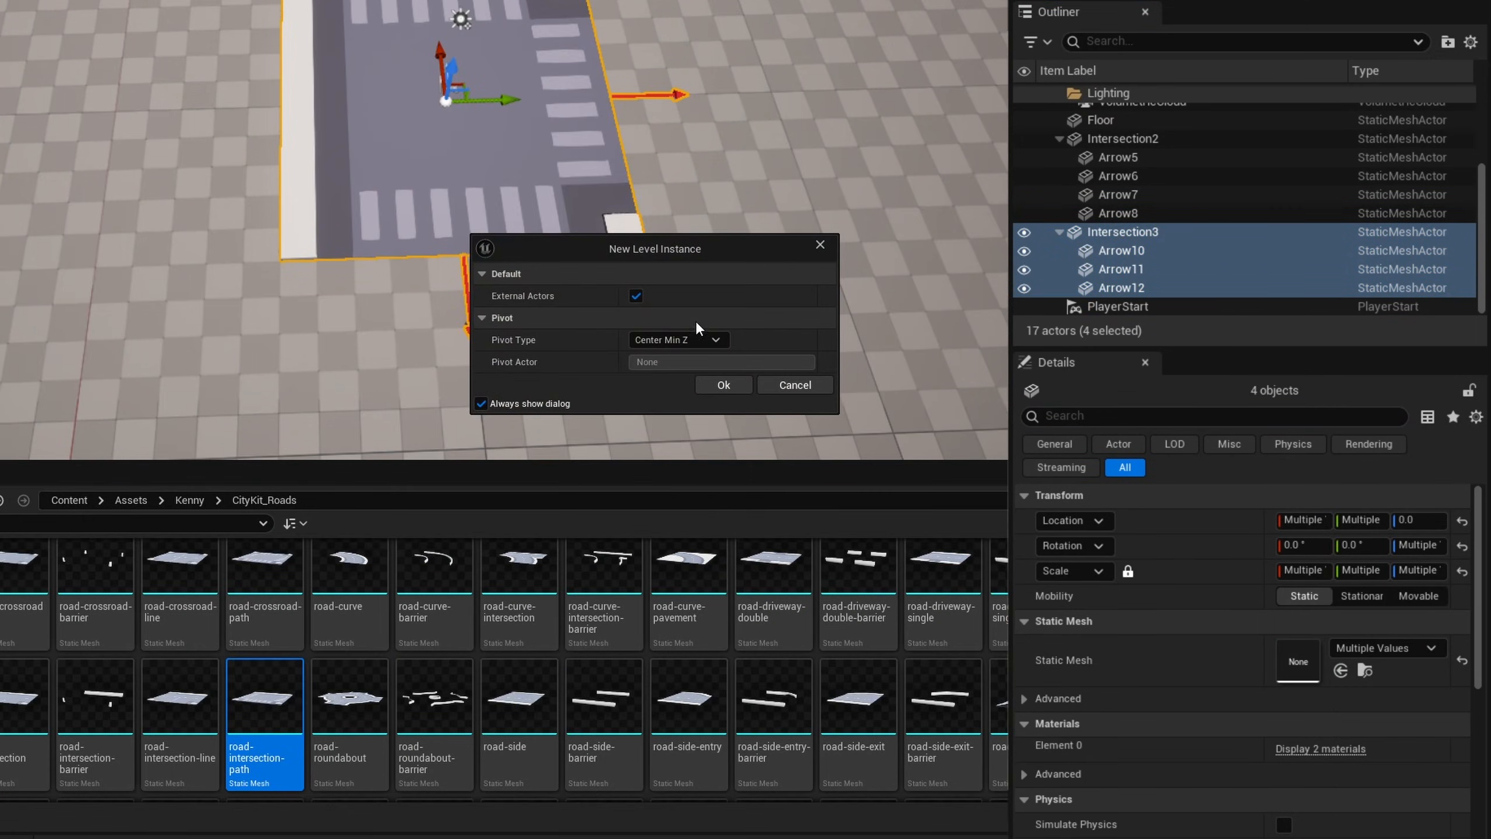
pyautogui.click(724, 385)
pyautogui.click(279, 531)
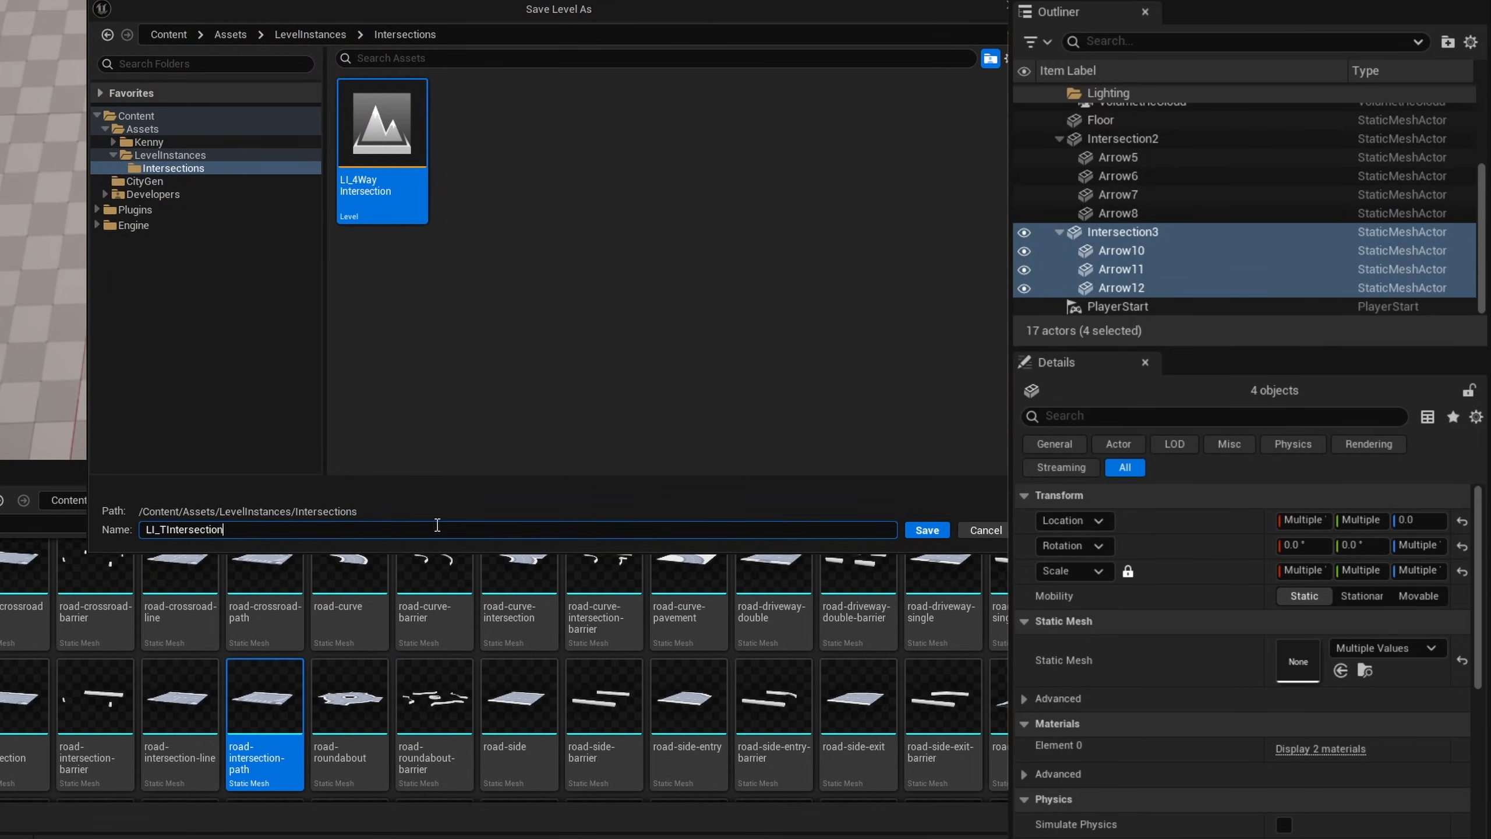
pyautogui.click(918, 536)
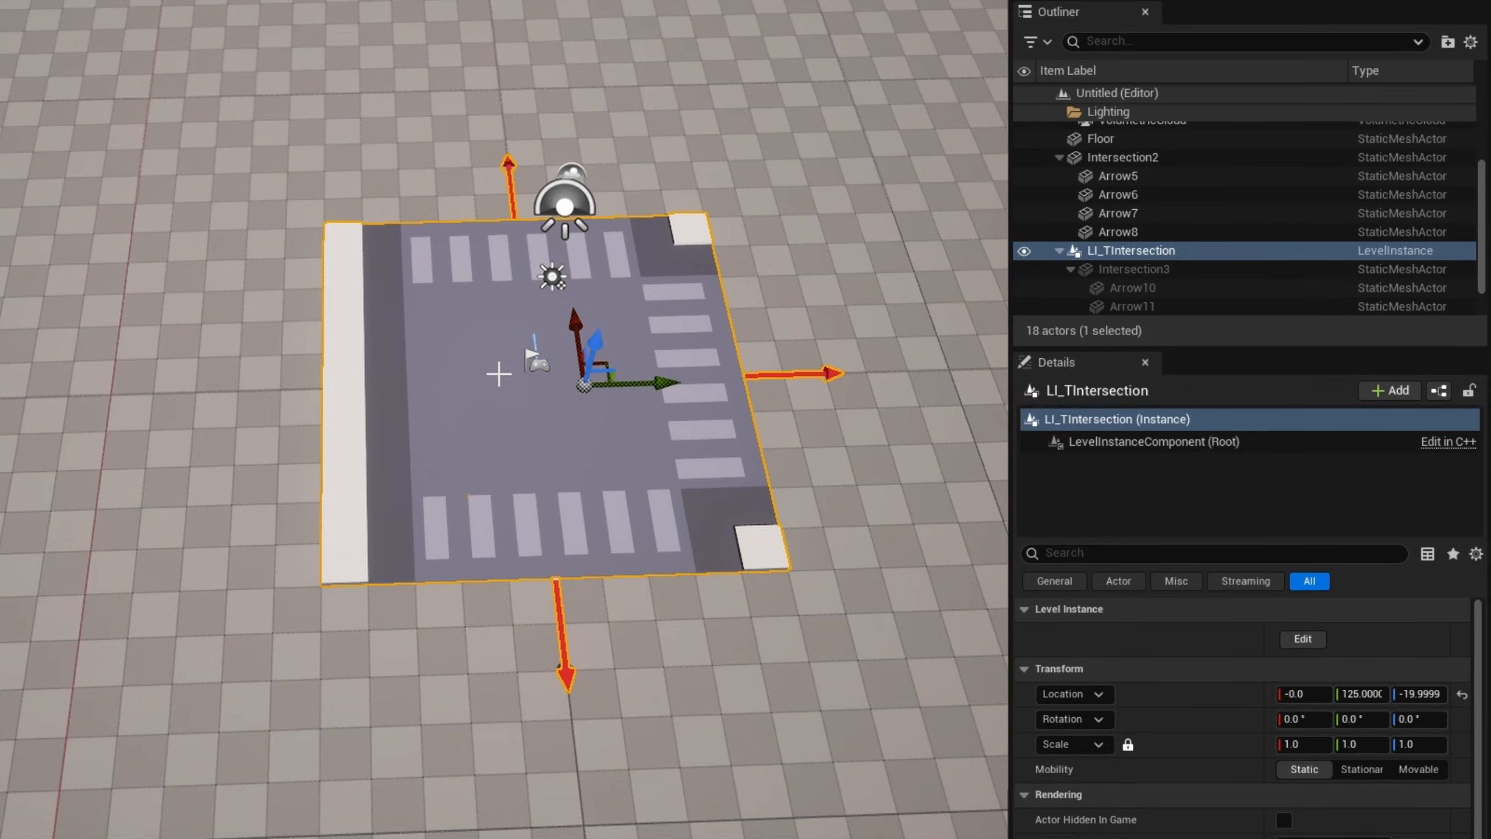
# - Reset the pivot location inside LI_TIntersection to 0, 0, 0, save the edit, and reset the instance's own location
pyautogui.click(1300, 638)
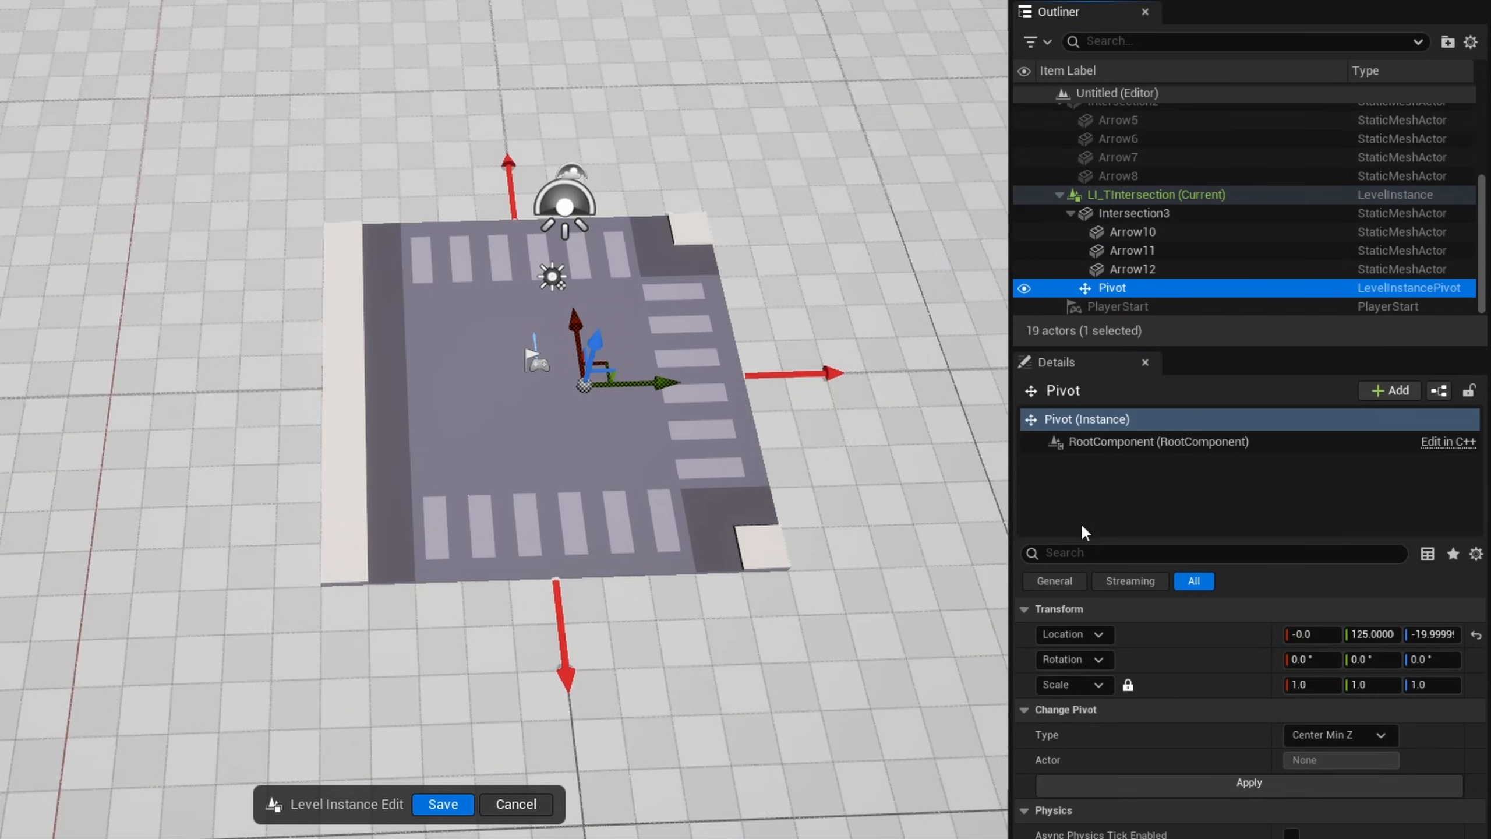
pyautogui.click(1476, 634)
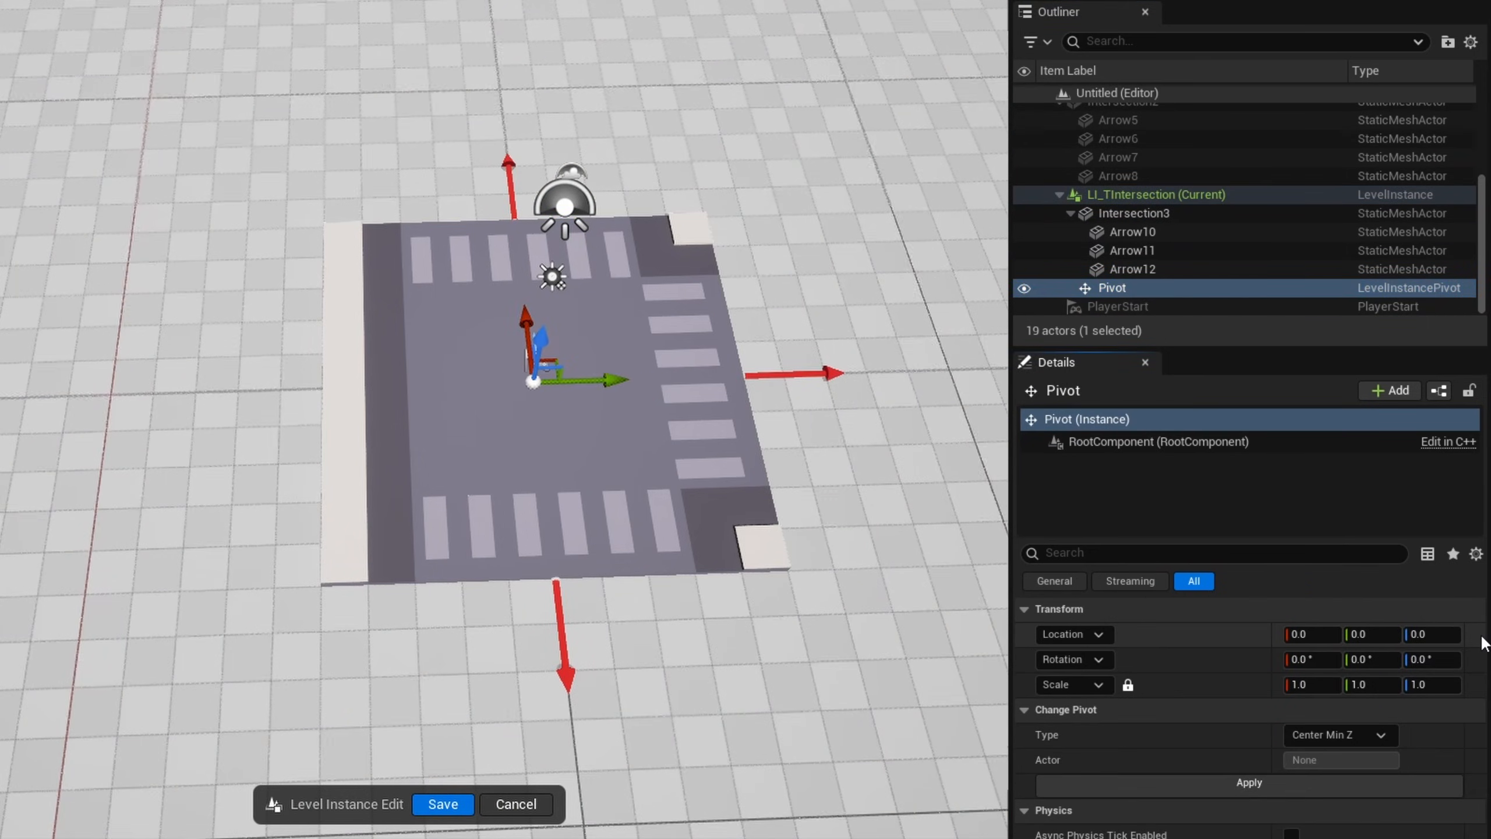
pyautogui.click(464, 802)
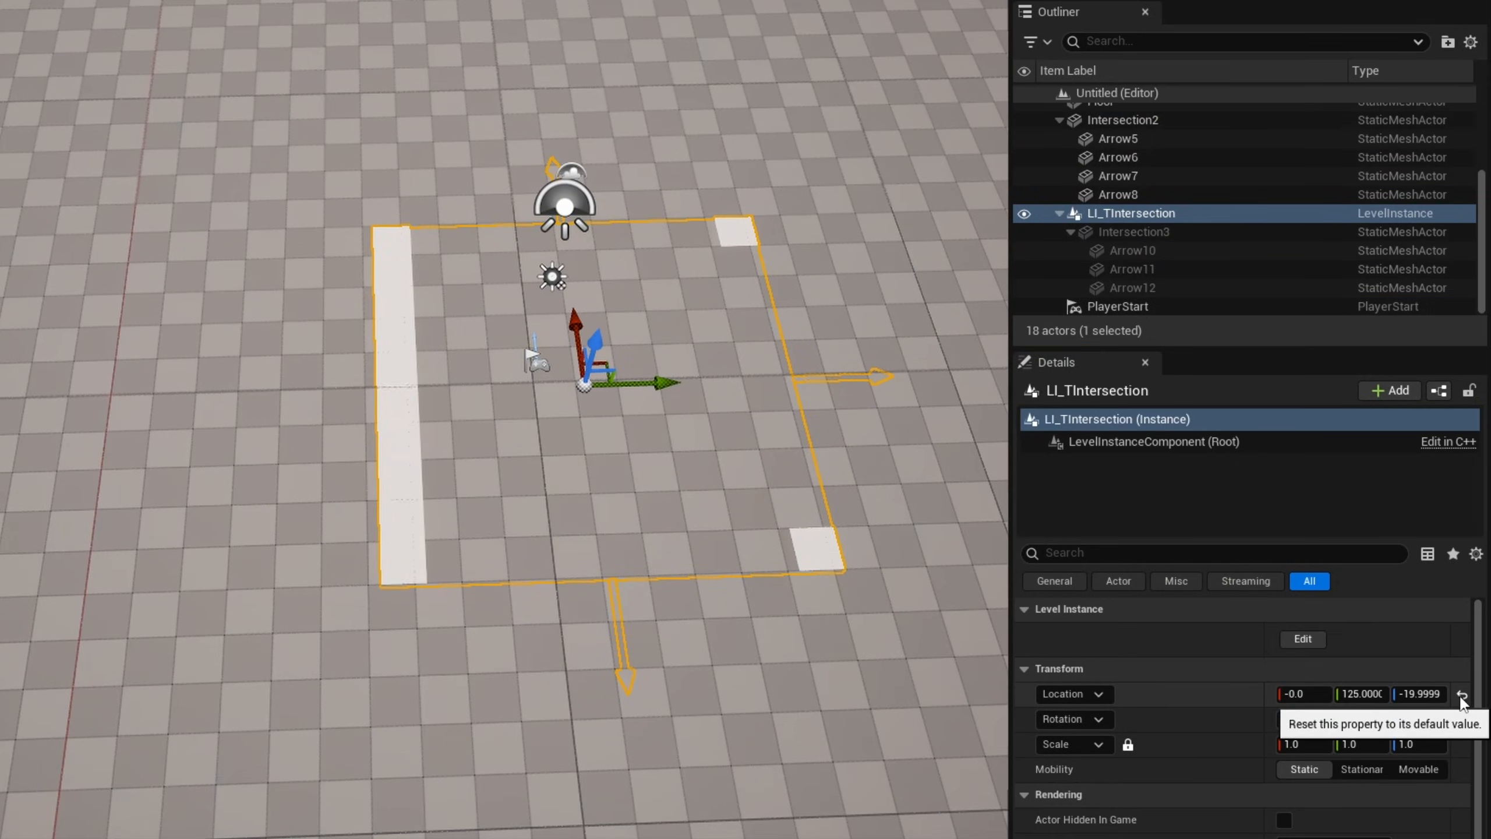
pyautogui.click(1462, 696)
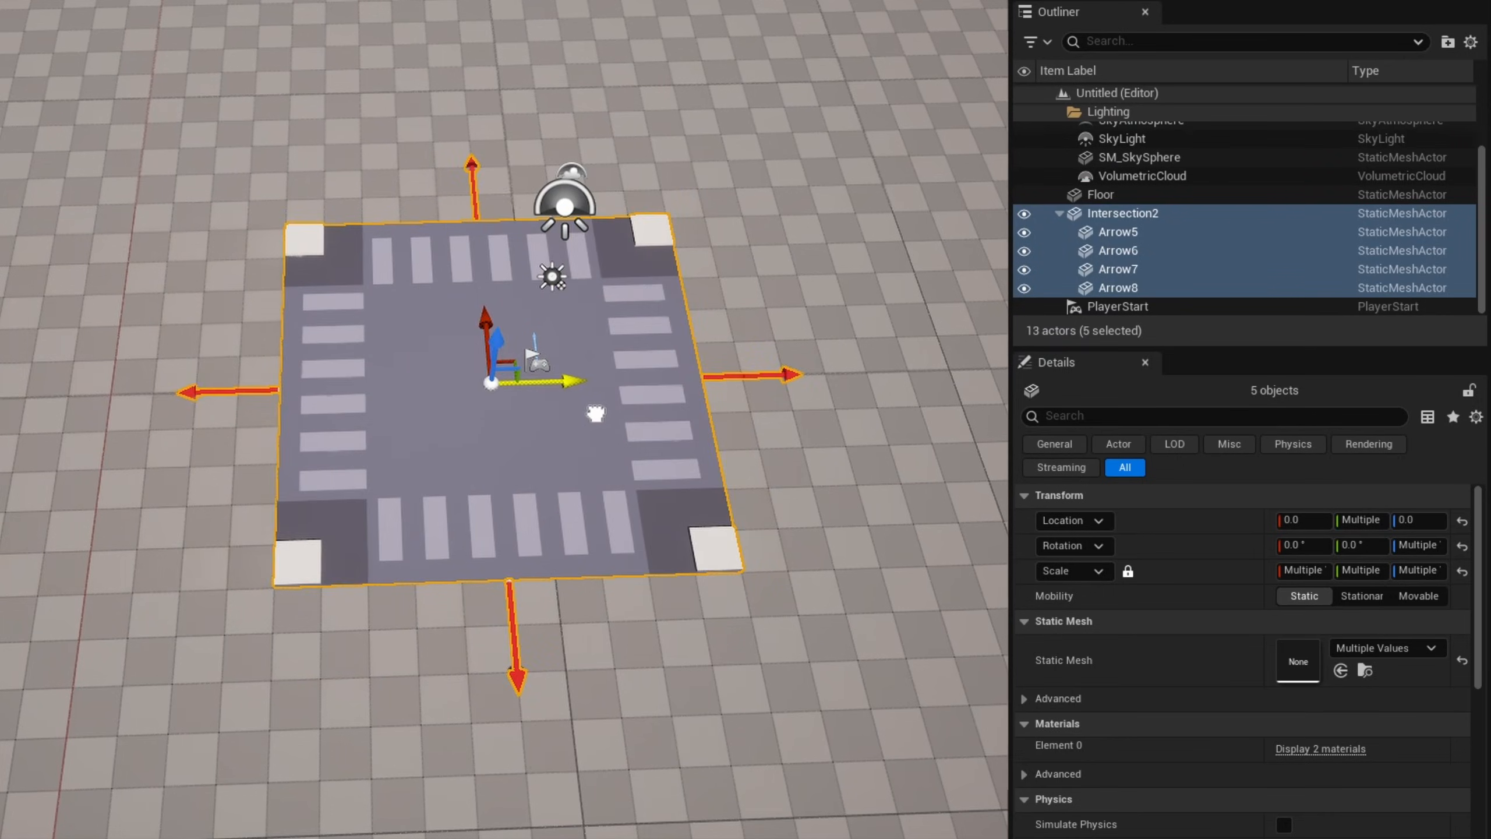
# - Move the remaining four-way intersection with its arrows to the world origin and change its static mesh to road-end-round
pyautogui.moveTo(596, 414); pyautogui.dragTo(616, 413)
pyautogui.click(692, 434)
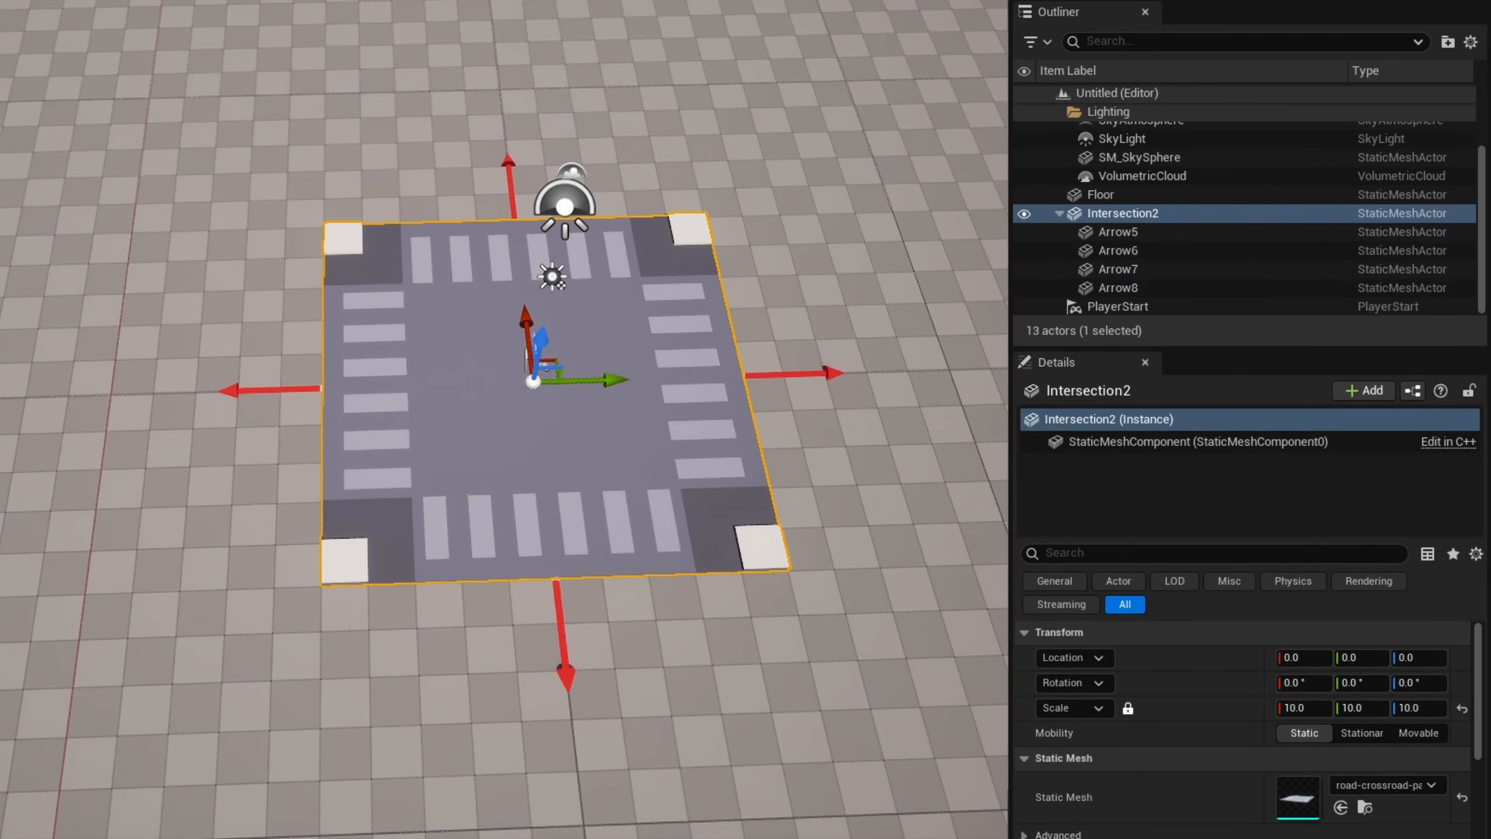
pyautogui.click(1341, 807)
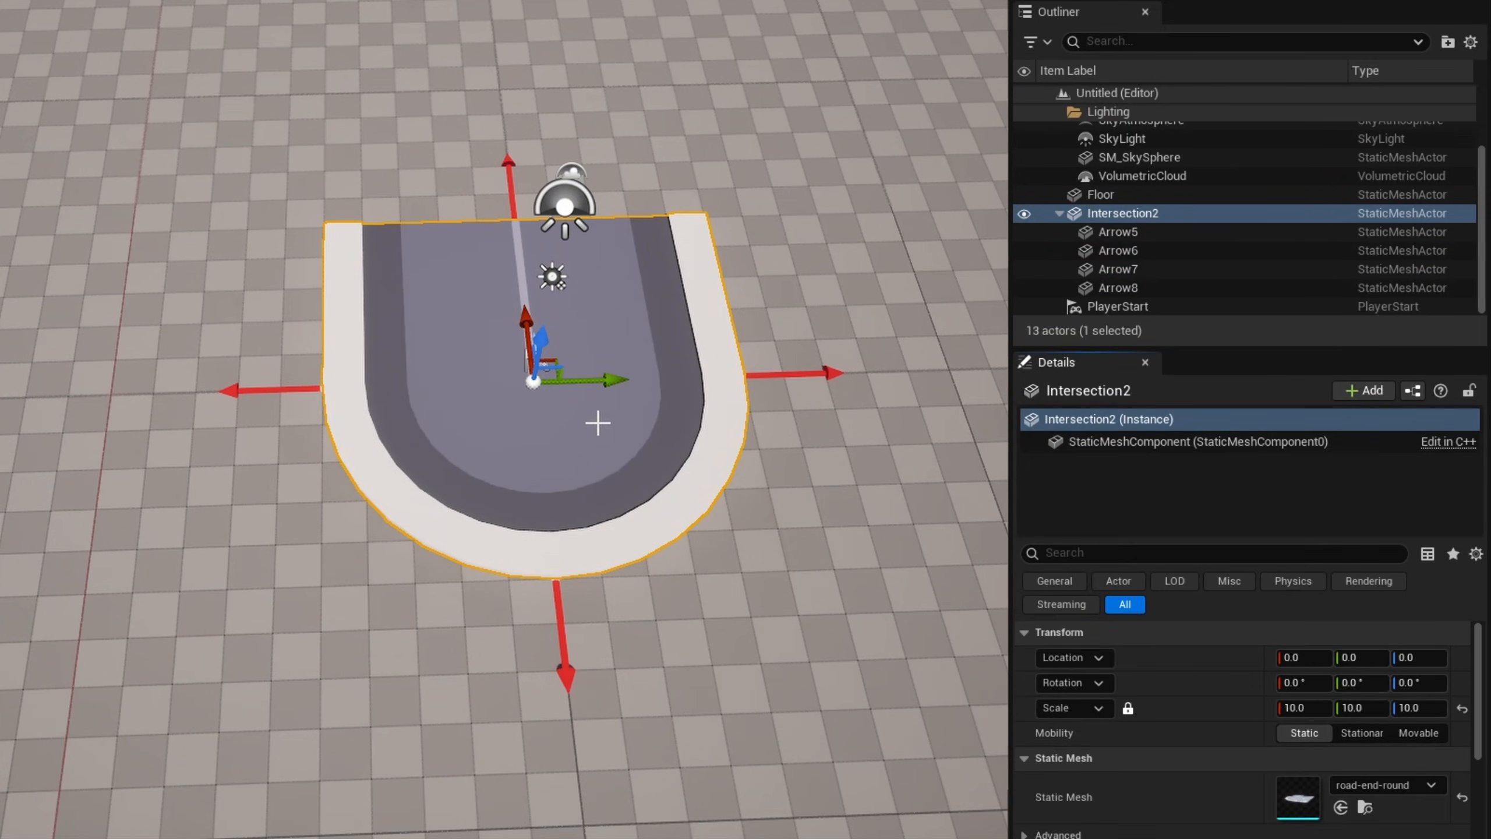
# - Delete the three arrows on the closed sides of the dead end, keeping only the one at its open end
pyautogui.click(324, 392)
pyautogui.keyDown('ctrl'); pyautogui.click(563, 672); pyautogui.keyUp('ctrl')
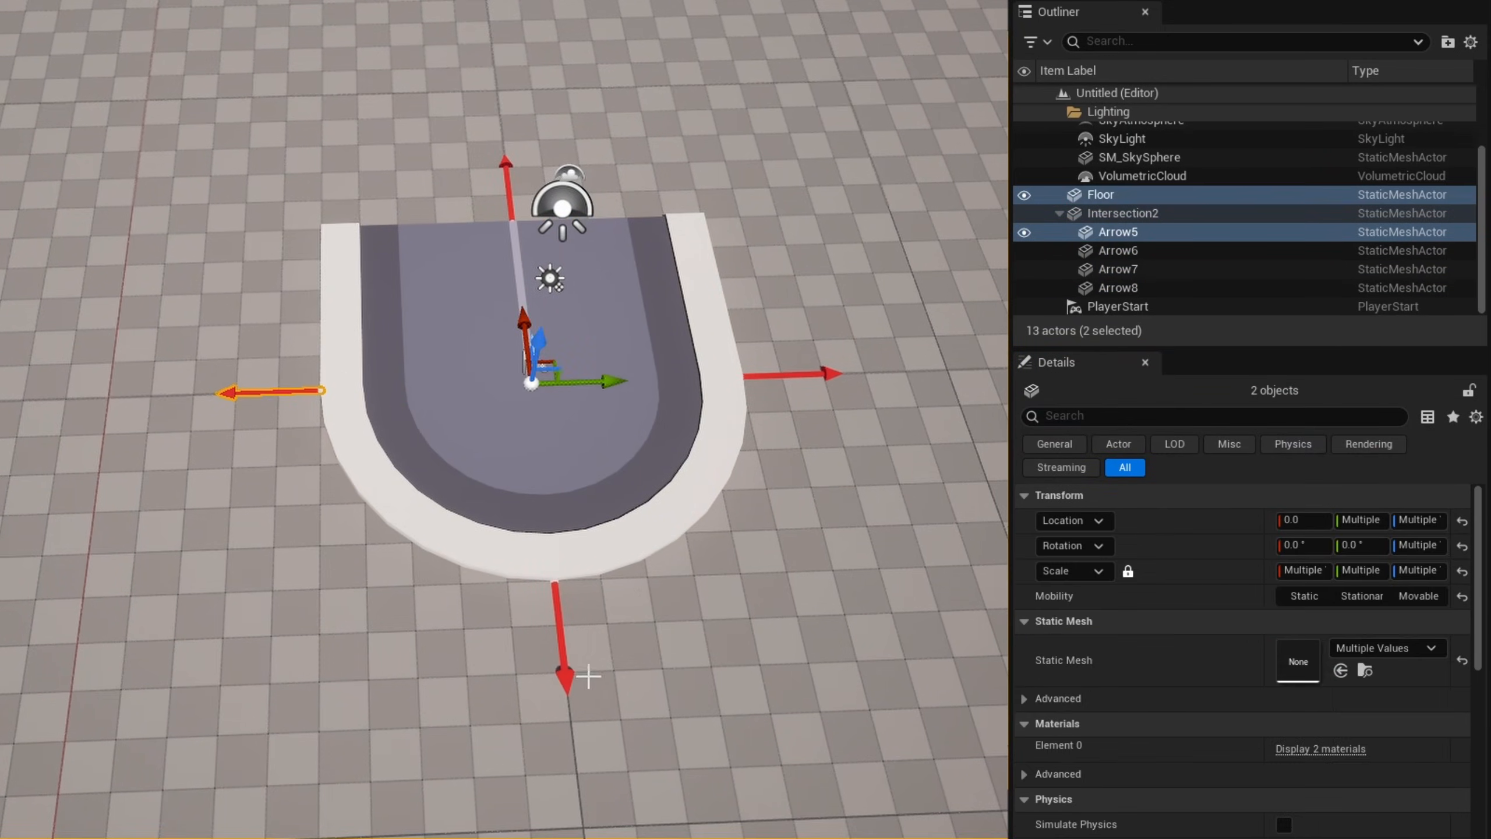
pyautogui.keyDown('ctrl'); pyautogui.click(831, 374); pyautogui.keyUp('ctrl')
pyautogui.press('Delete')
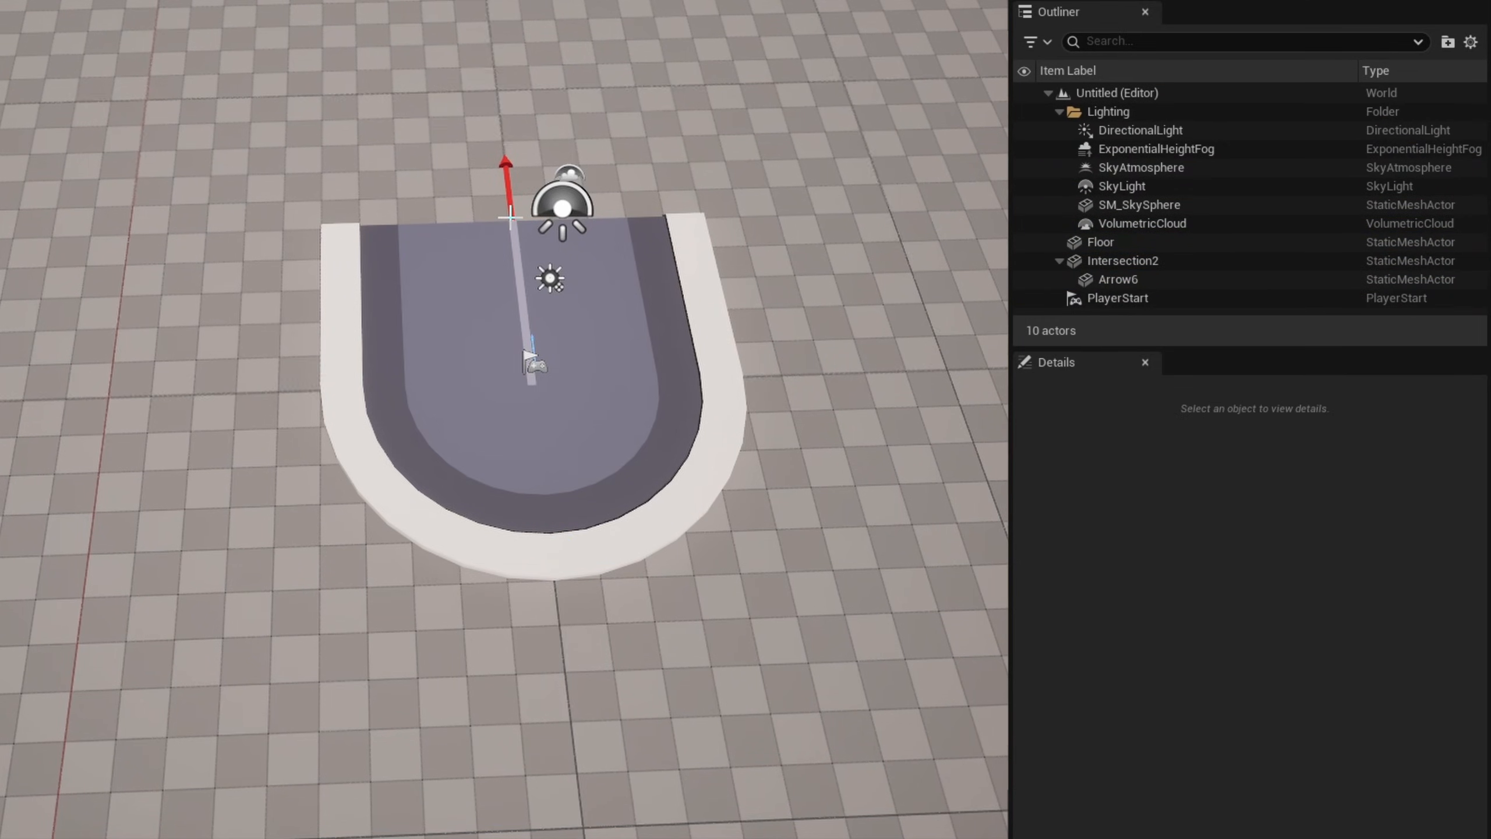
# - Create a level instance from the dead end and its arrow, with External Actors disabled and World Origin as pivot type
pyautogui.click(510, 219)
pyautogui.keyDown('ctrl'); pyautogui.click(506, 183); pyautogui.keyUp('ctrl')
pyautogui.rightClick(510, 281)
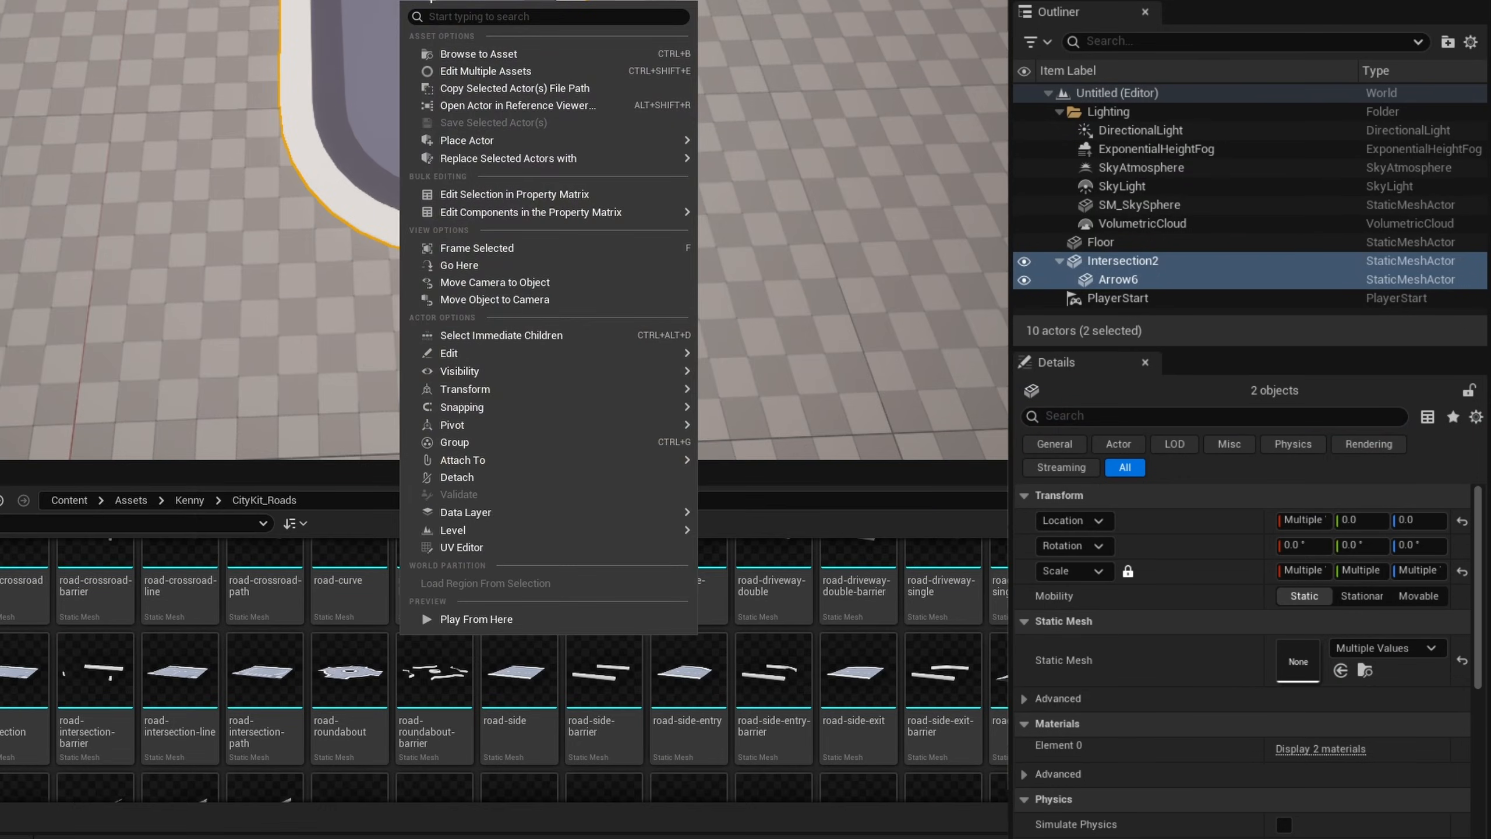
pyautogui.moveTo(681, 530)
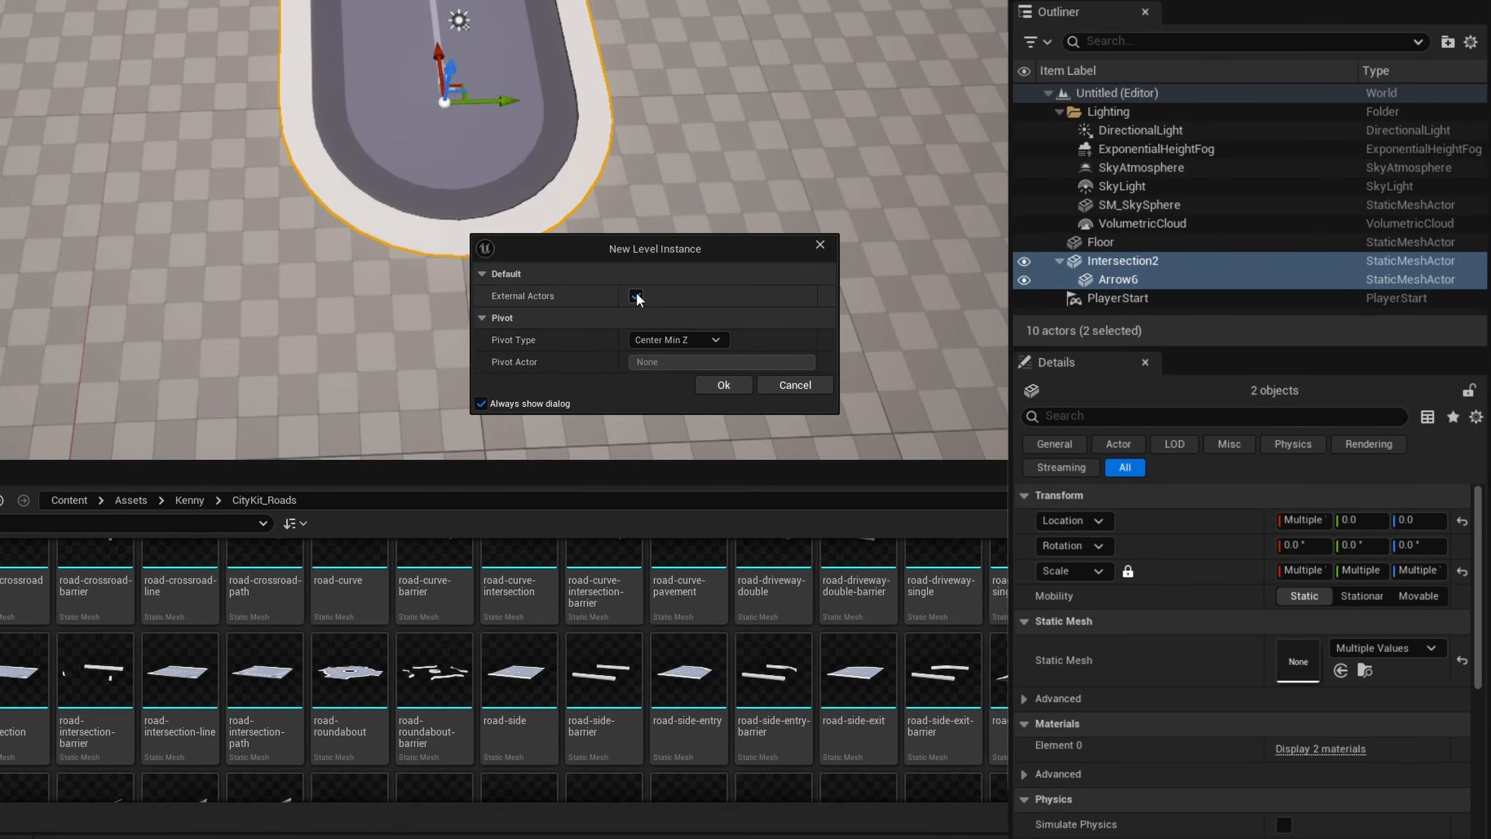
pyautogui.click(665, 339)
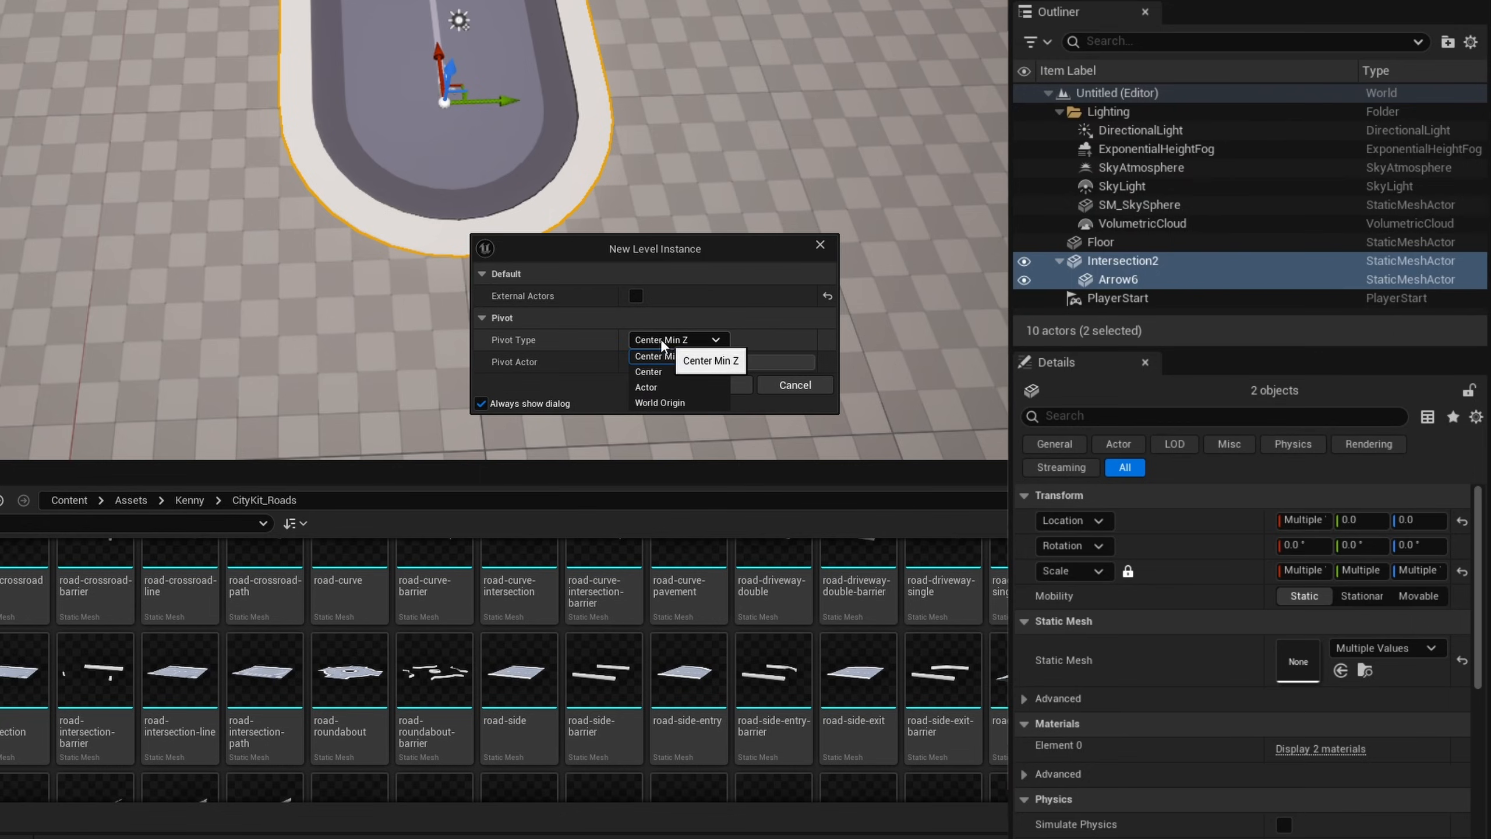
pyautogui.click(658, 406)
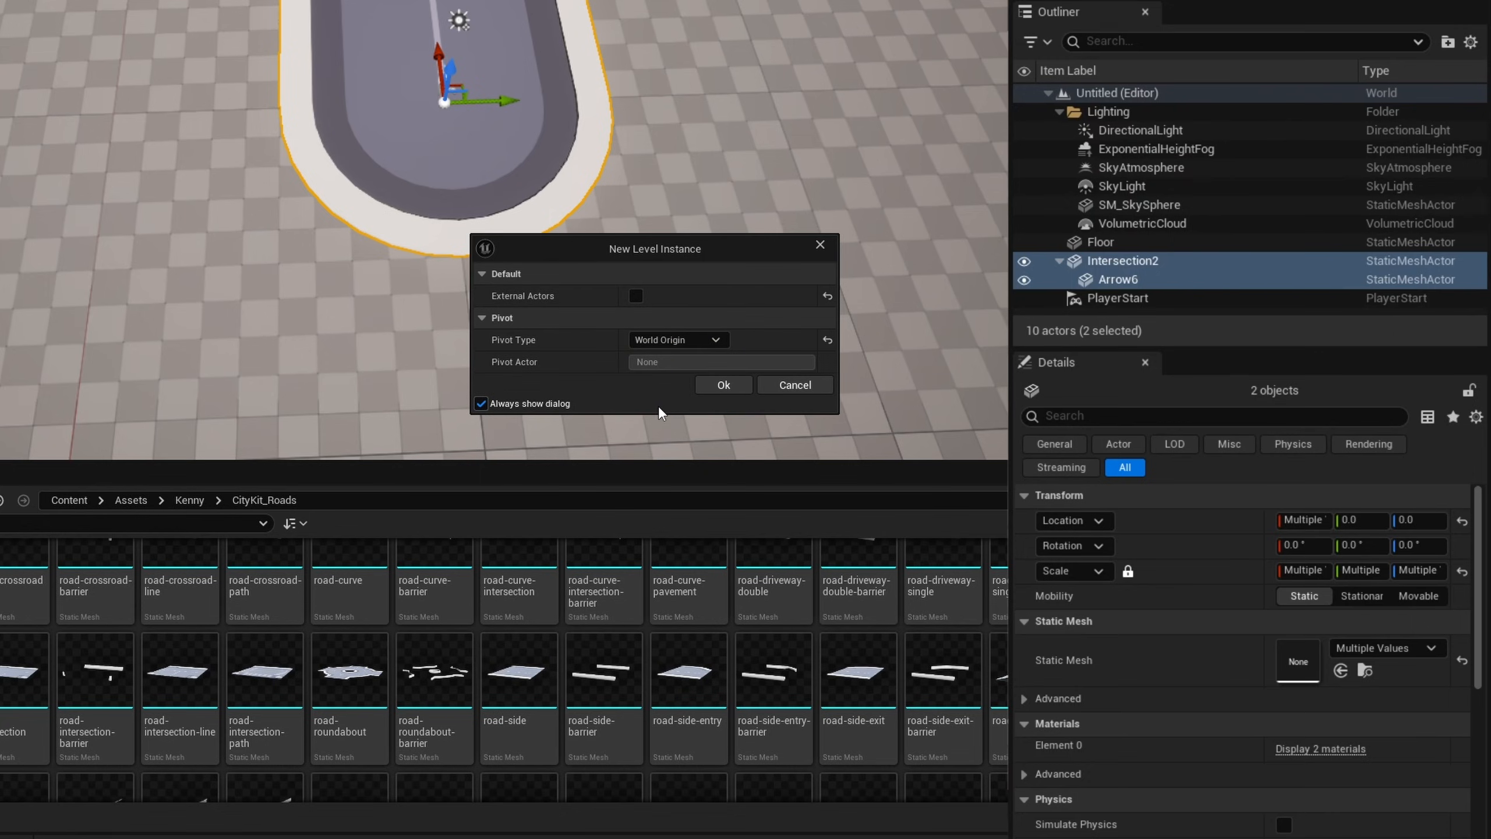
pyautogui.click(724, 386)
# - Save the level instance as LI_DeadEnd in the Intersections folder
pyautogui.write('LI_DeadE')
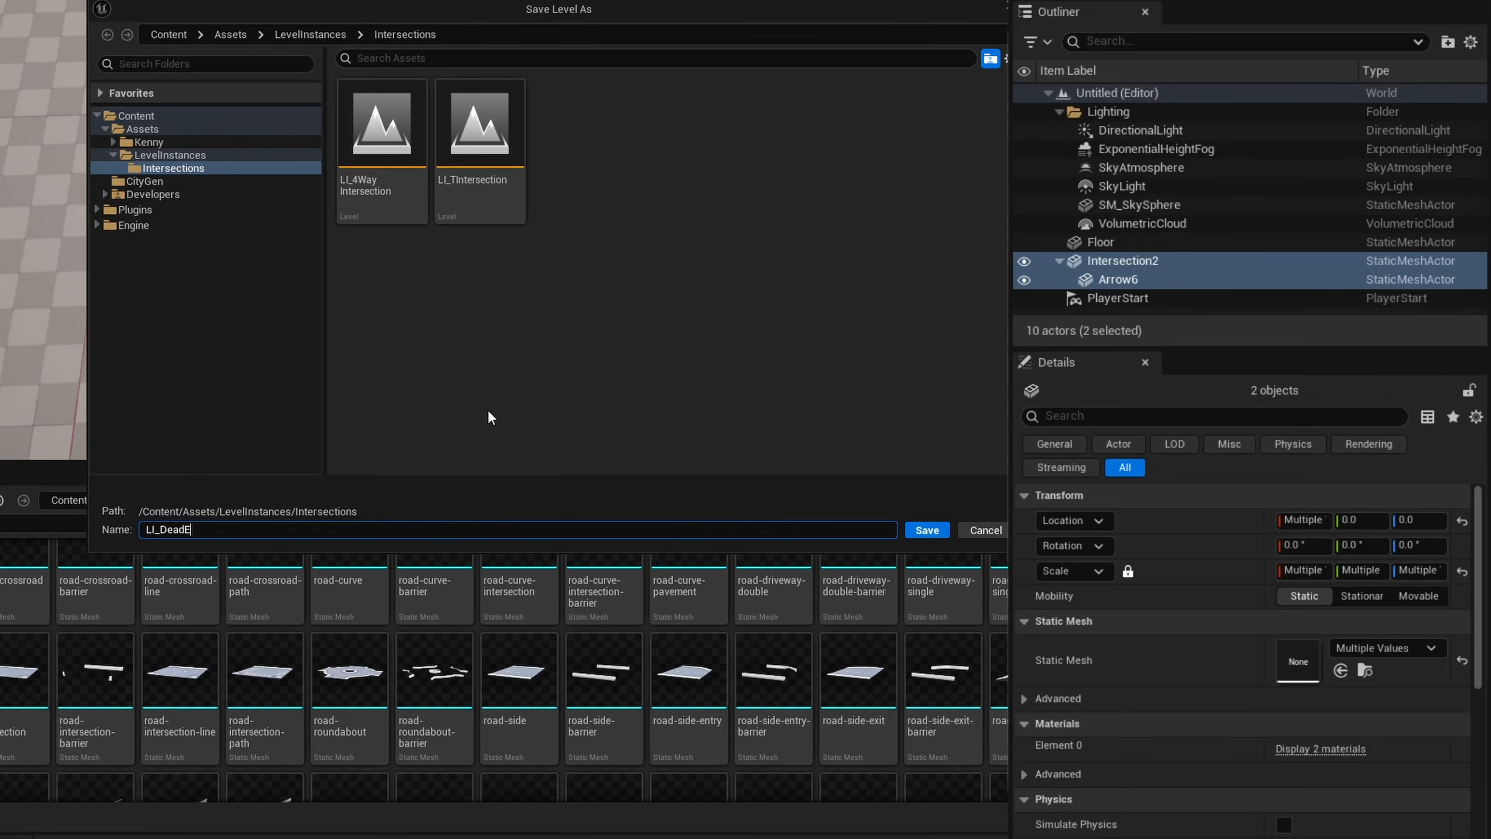
pyautogui.write('nd')
pyautogui.press('Return')
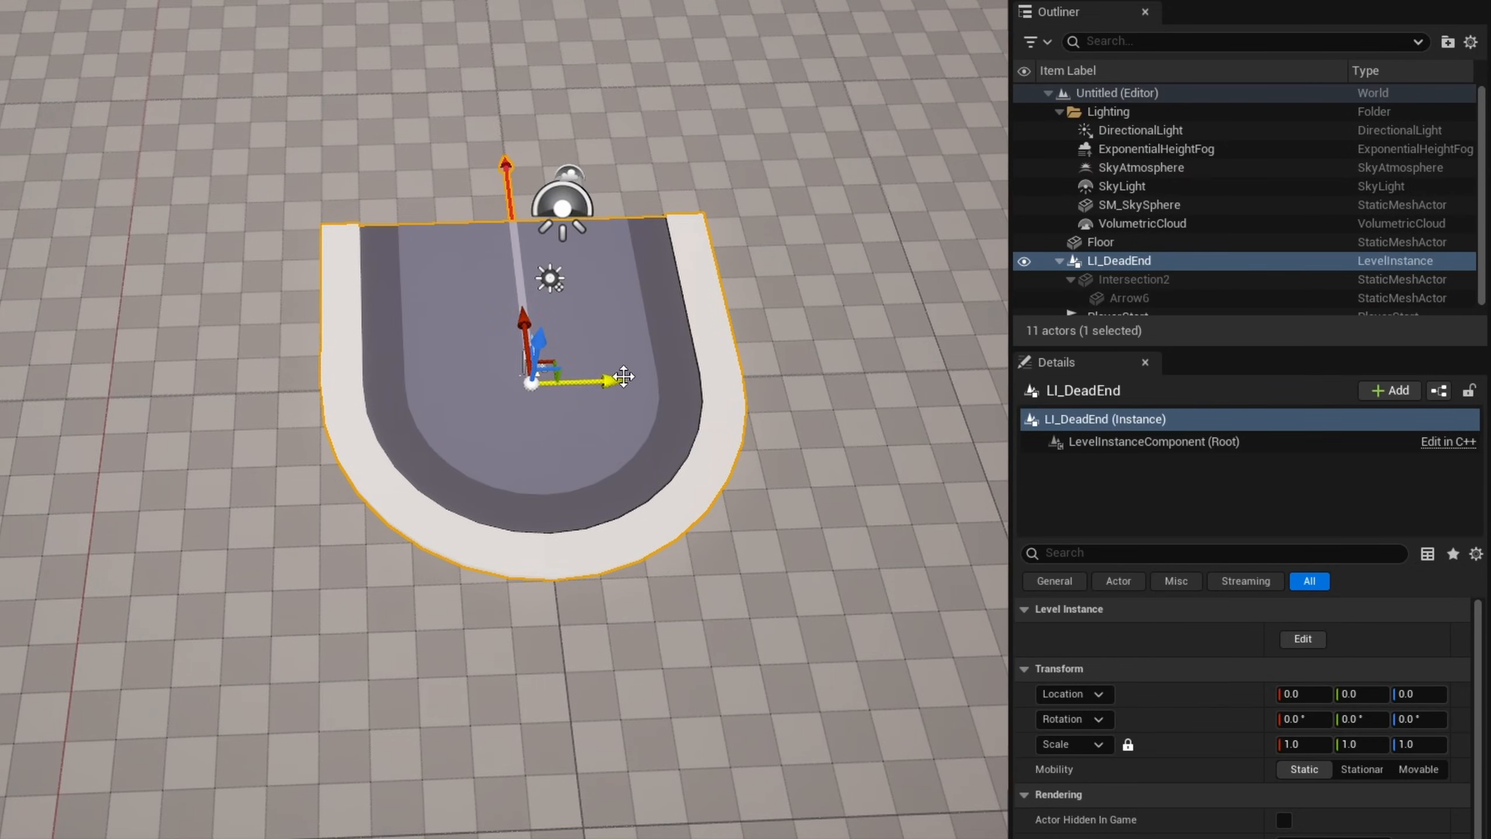
pyautogui.moveTo(624, 376); pyautogui.dragTo(374, 381)
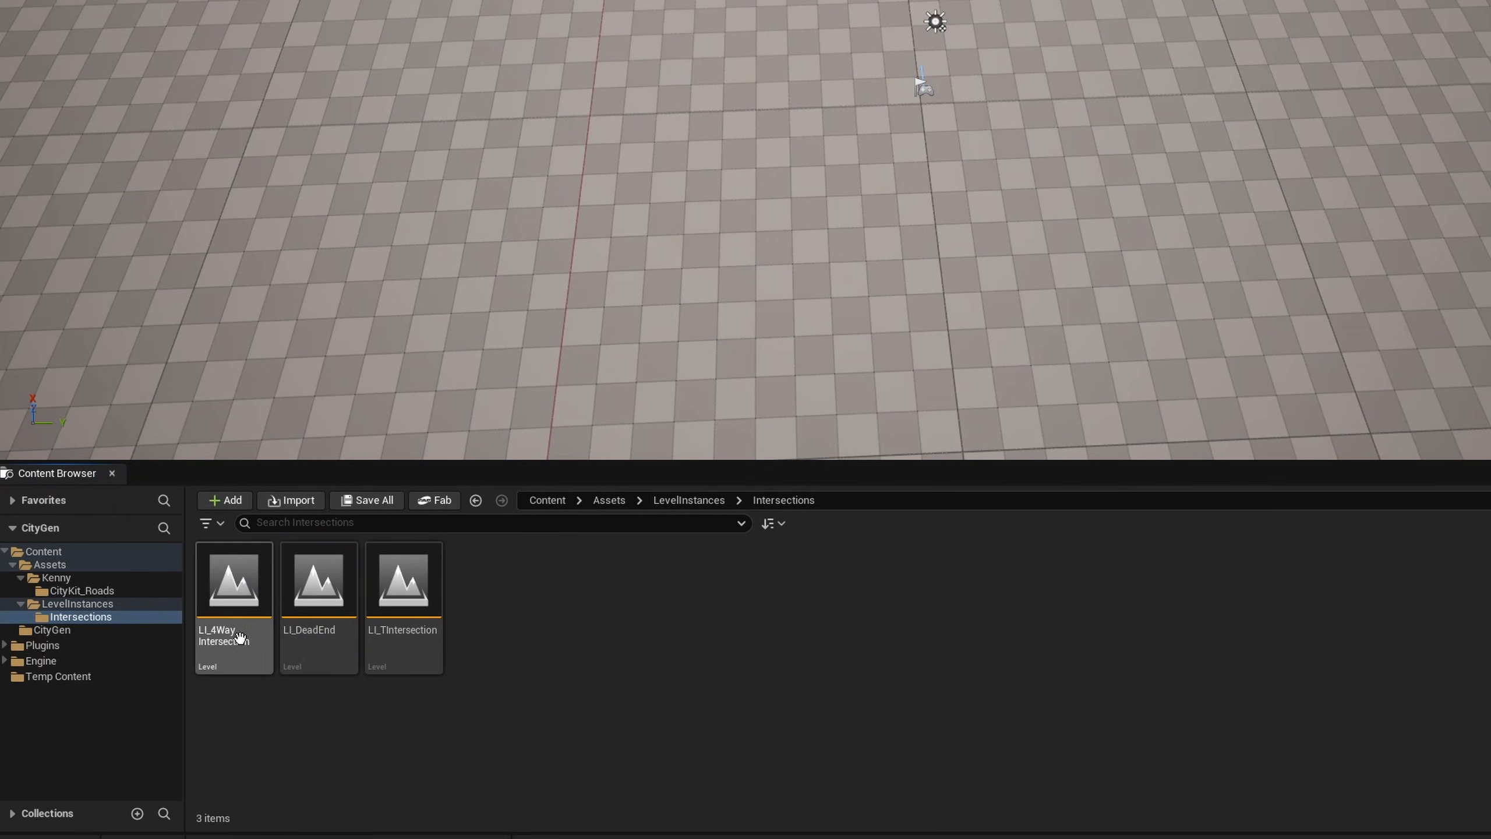
# - Create PCG assets from the LI_4WayIntersection, LI_DeadEnd and LI_TIntersection levels
pyautogui.click(240, 637)
pyautogui.keyDown('shift'); pyautogui.click(420, 652); pyautogui.keyUp('shift')
pyautogui.rightClick(413, 651)
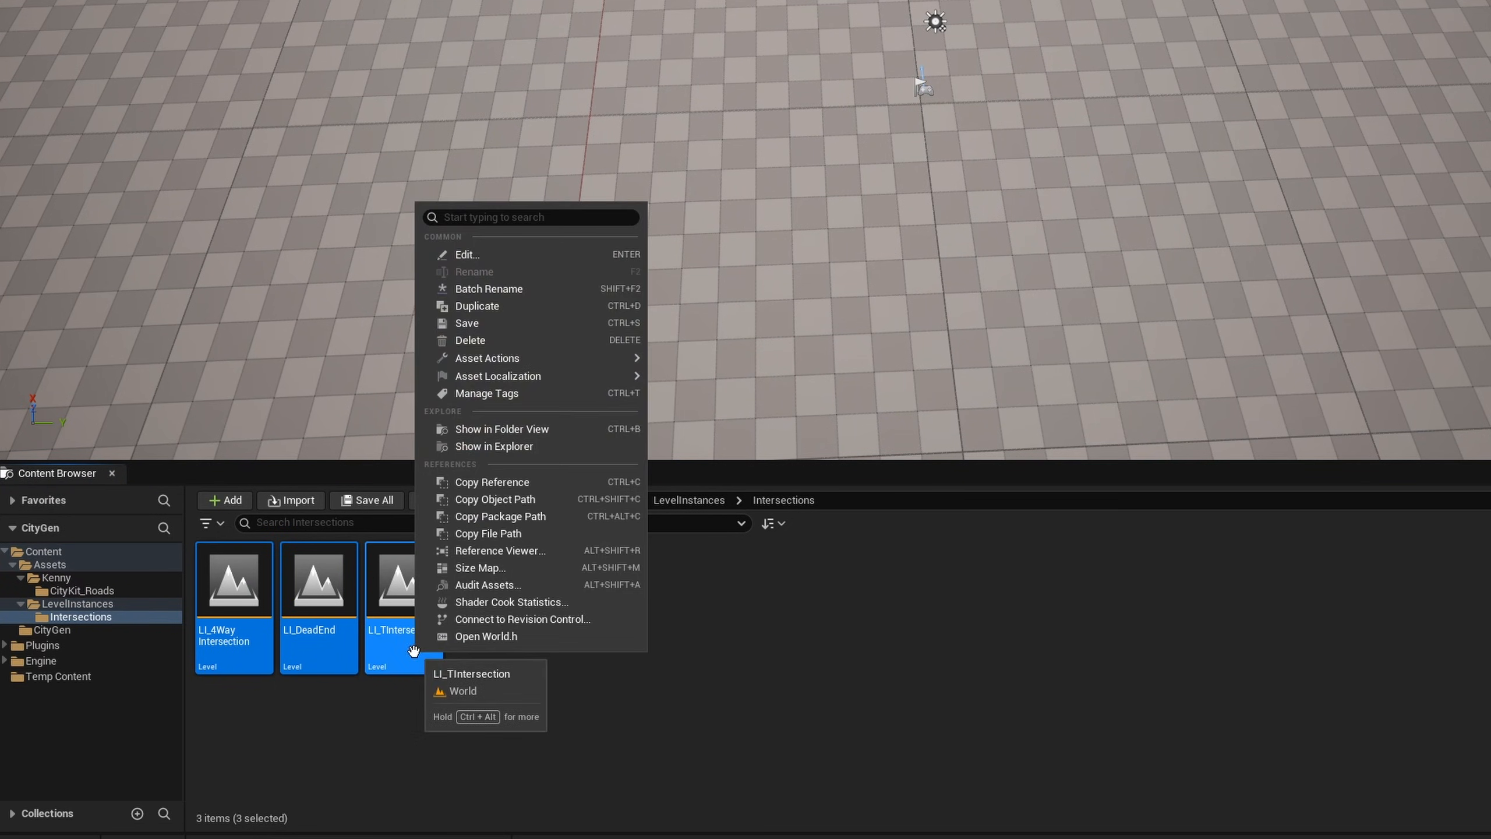
pyautogui.moveTo(520, 359)
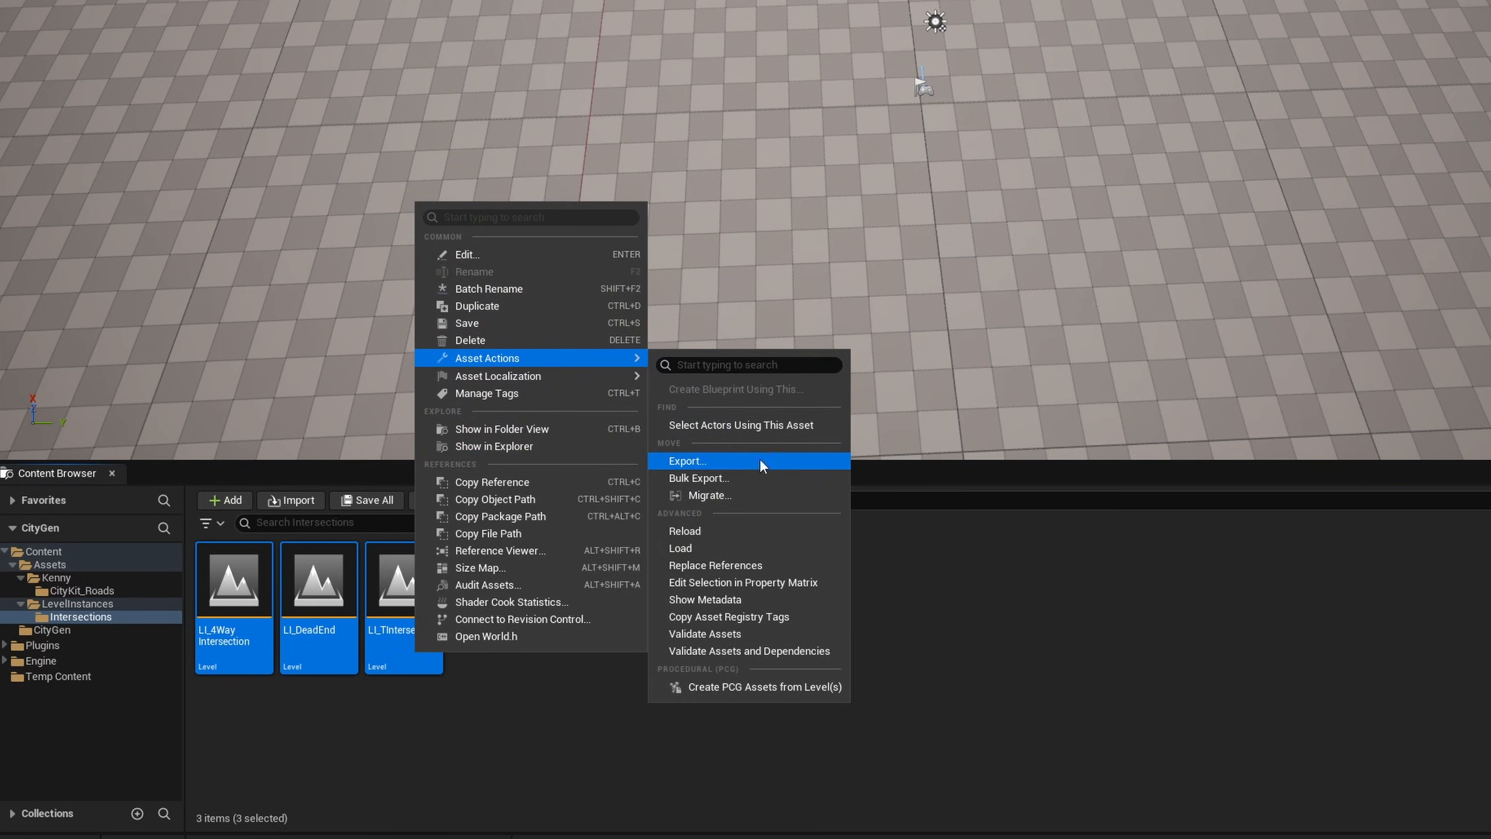
pyautogui.click(784, 692)
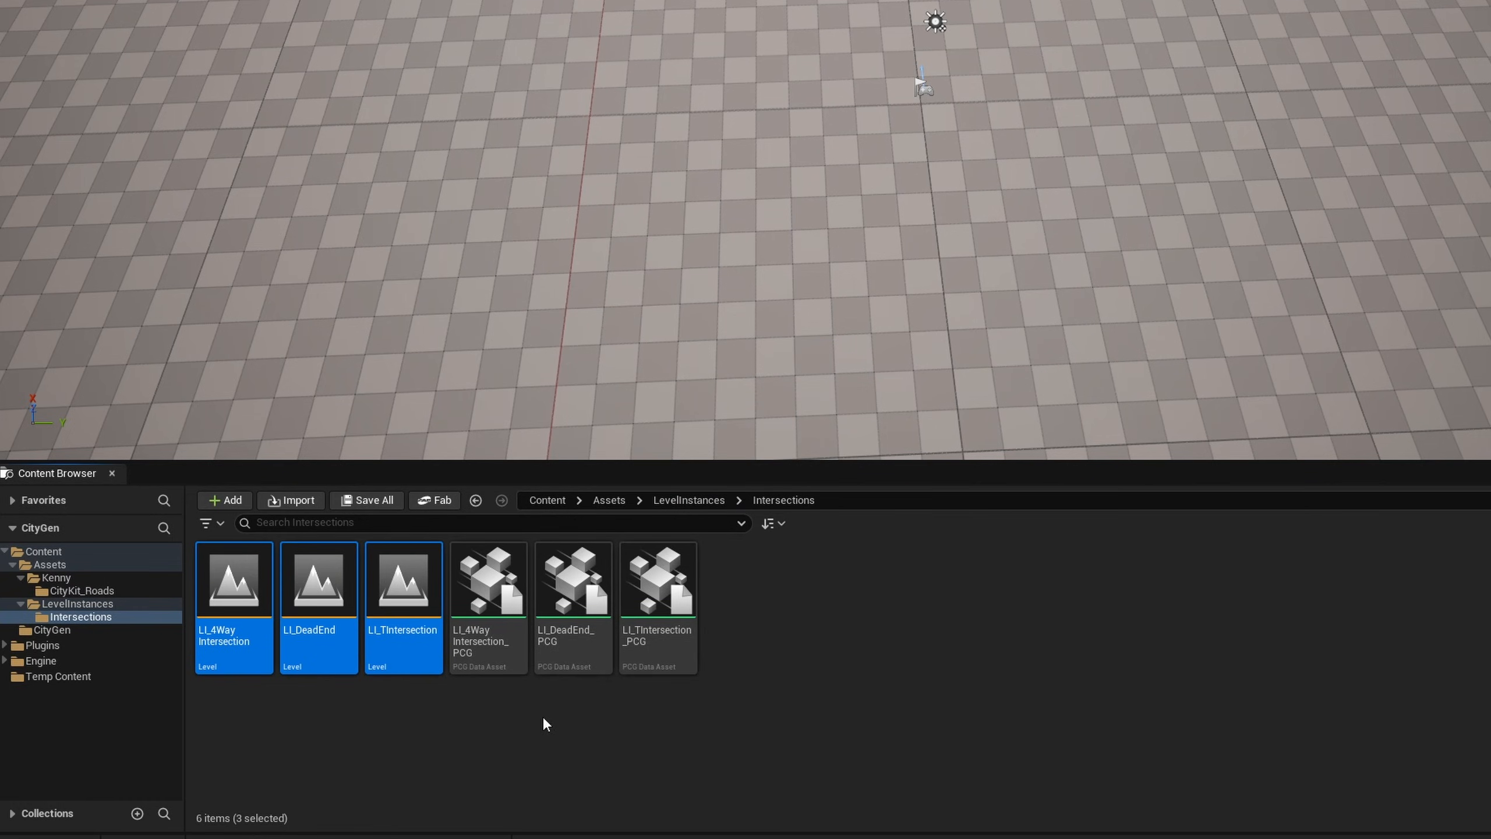
pyautogui.click(681, 623)
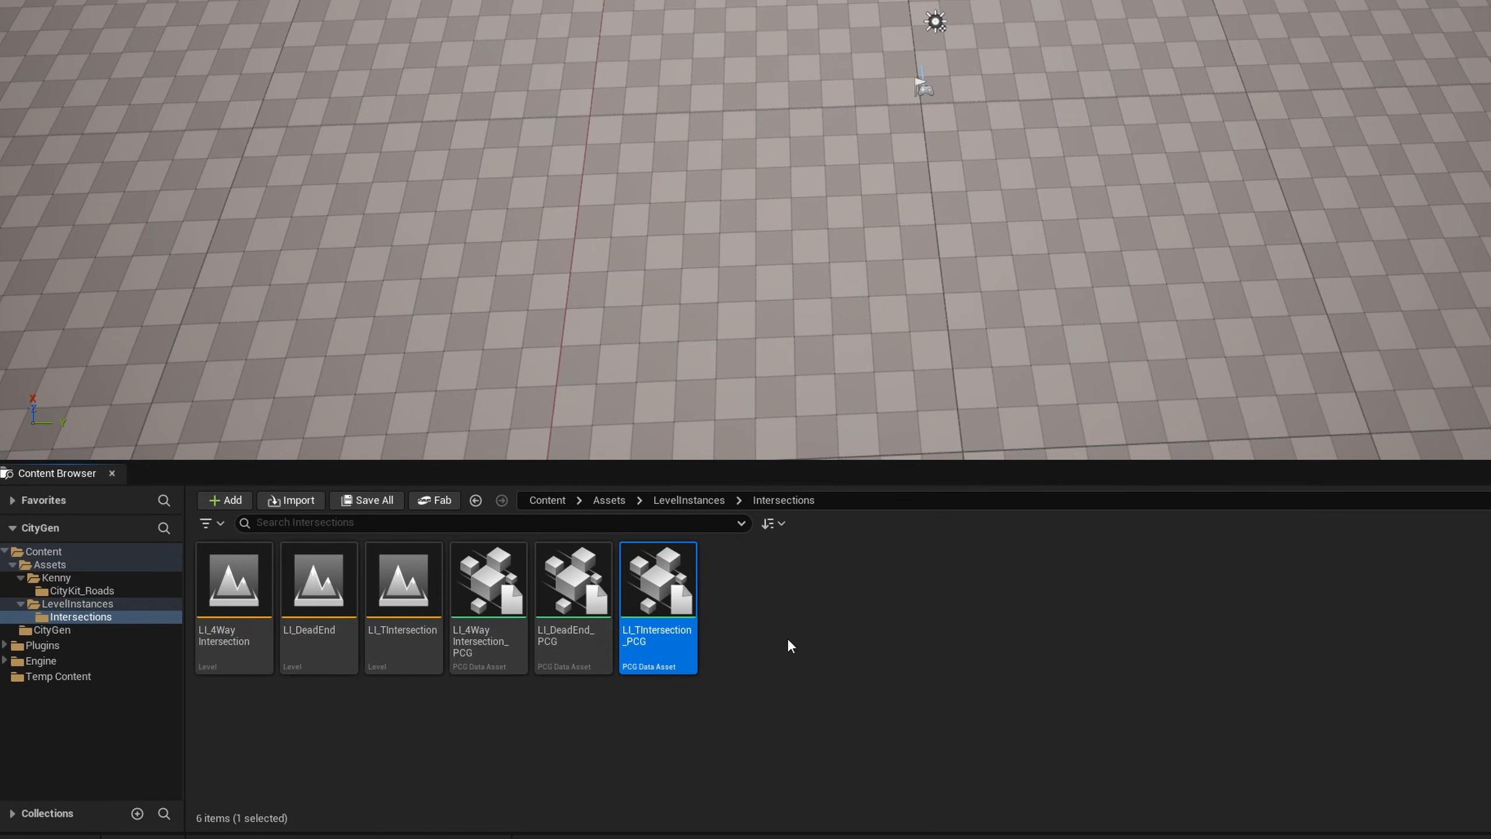
pyautogui.click(788, 640)
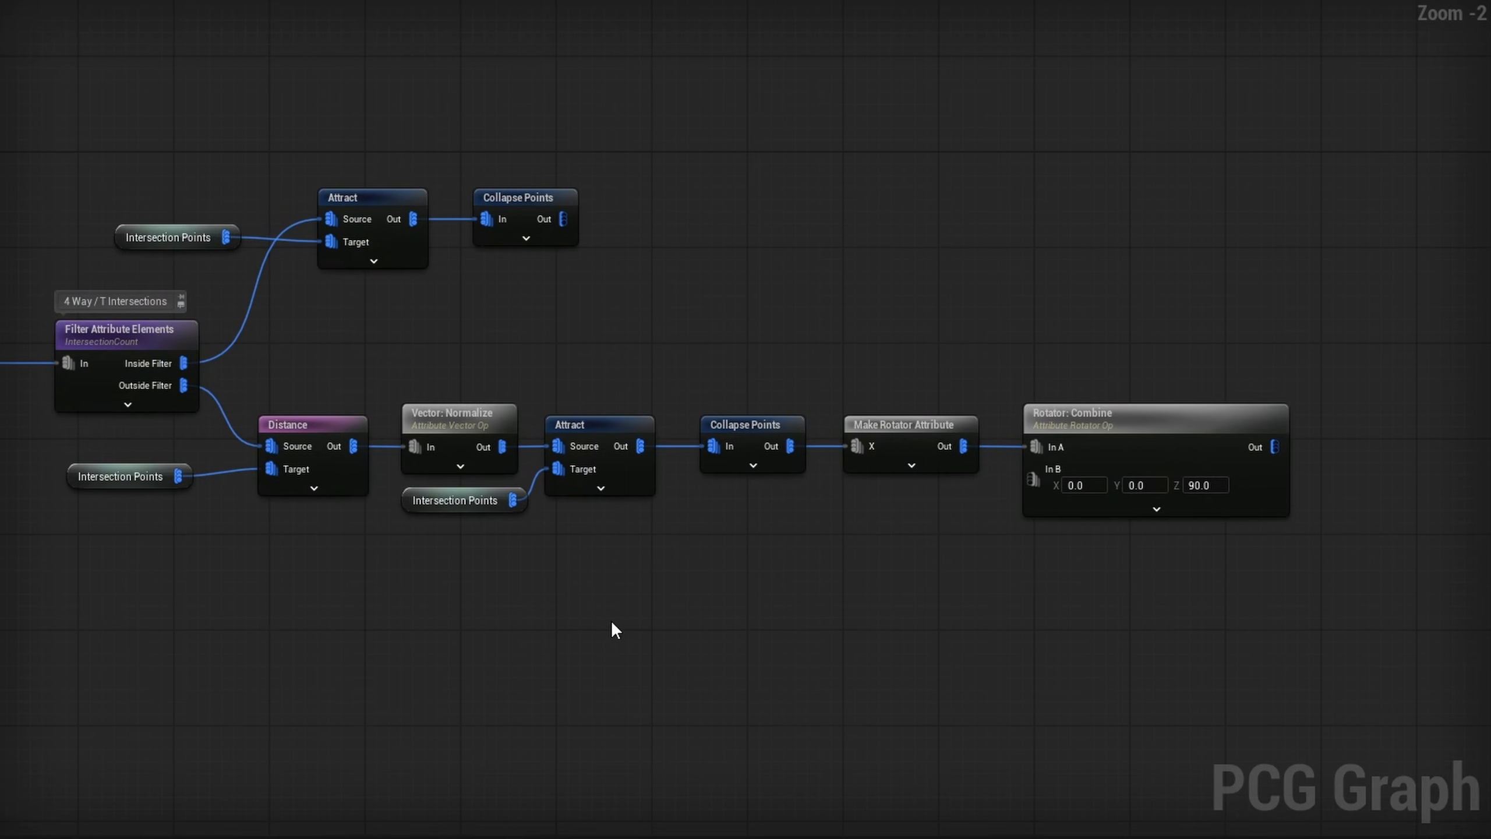
# - Add a Load PCG Data Asset node above the upper Collapse Points node and assign LI_4WayIntersection_PCG to it
pyautogui.moveTo(905, 549); pyautogui.dragTo(834, 414, button='right')
pyautogui.scroll(2, 866, 542)
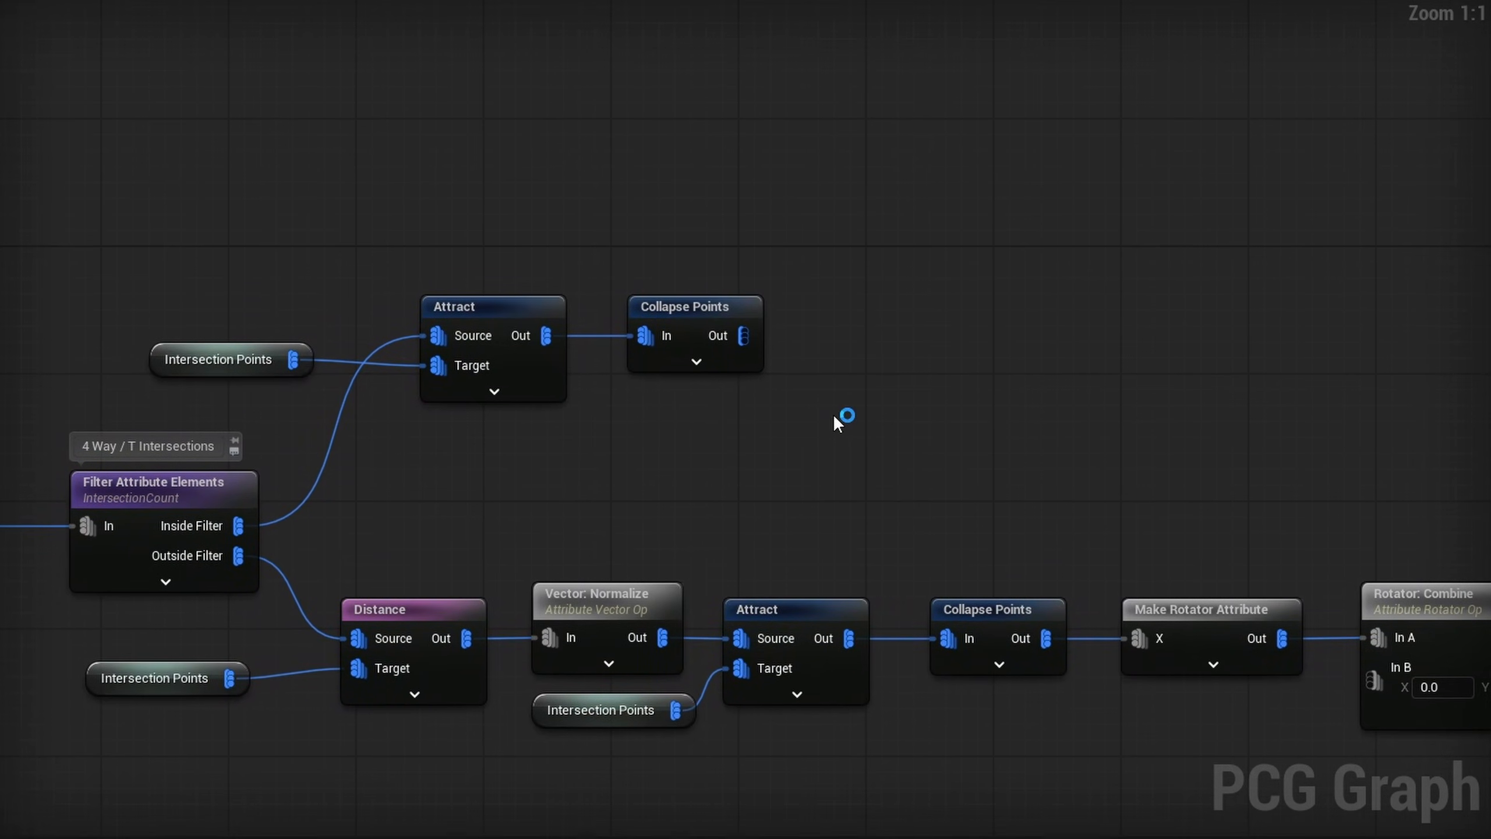
pyautogui.rightClick(668, 147)
pyautogui.write('load')
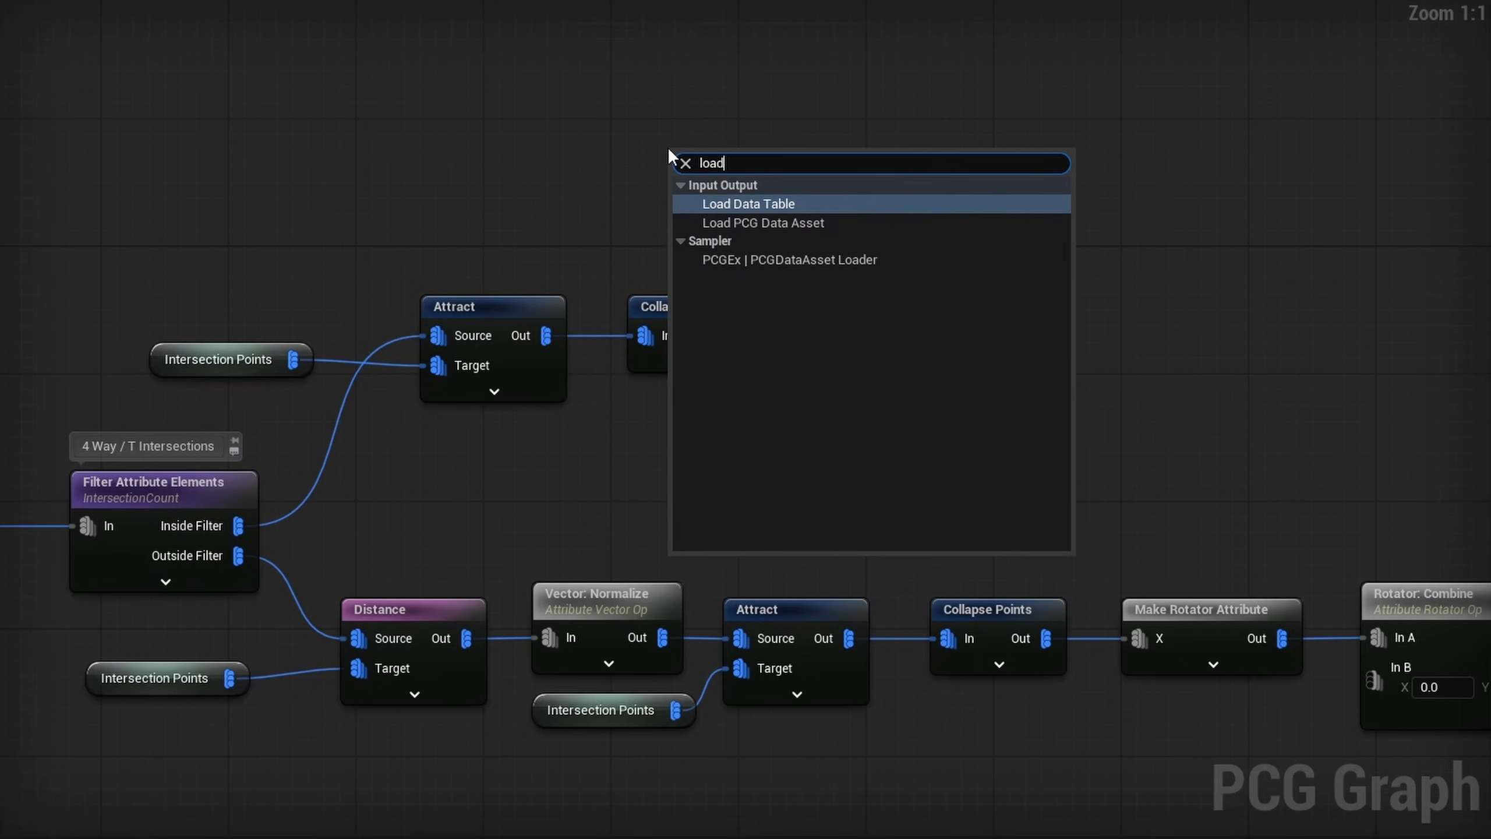
pyautogui.press('Down')
pyautogui.press('Return')
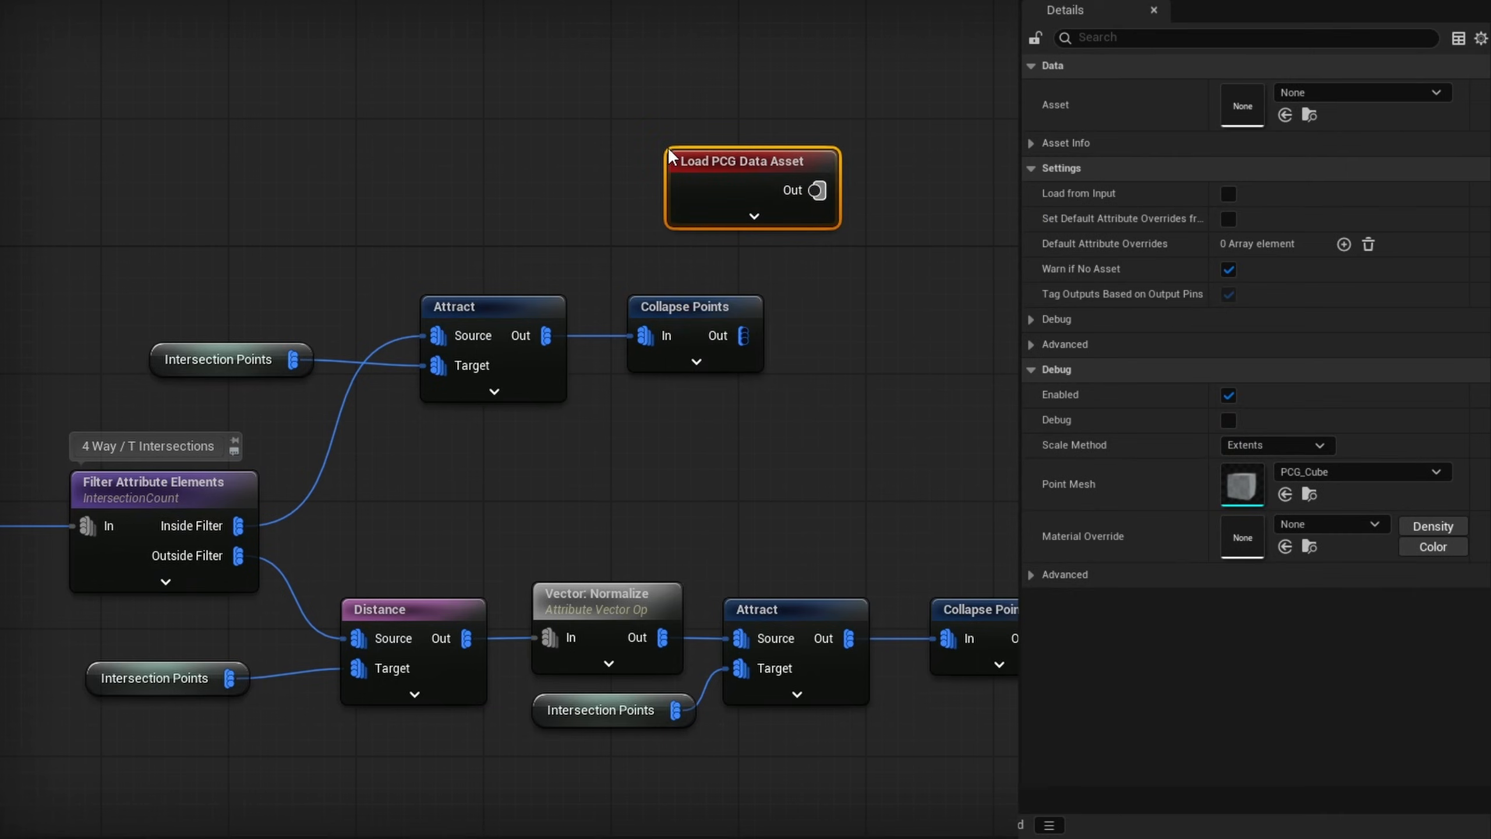
pyautogui.click(1285, 115)
pyautogui.moveTo(741, 206); pyautogui.dragTo(653, 176)
# - Add a Copy Points node with the four-way asset's Points as source and the upper Collapse Points output as target
pyautogui.moveTo(752, 202); pyautogui.dragTo(898, 267)
pyautogui.write('copy po')
pyautogui.press('Return')
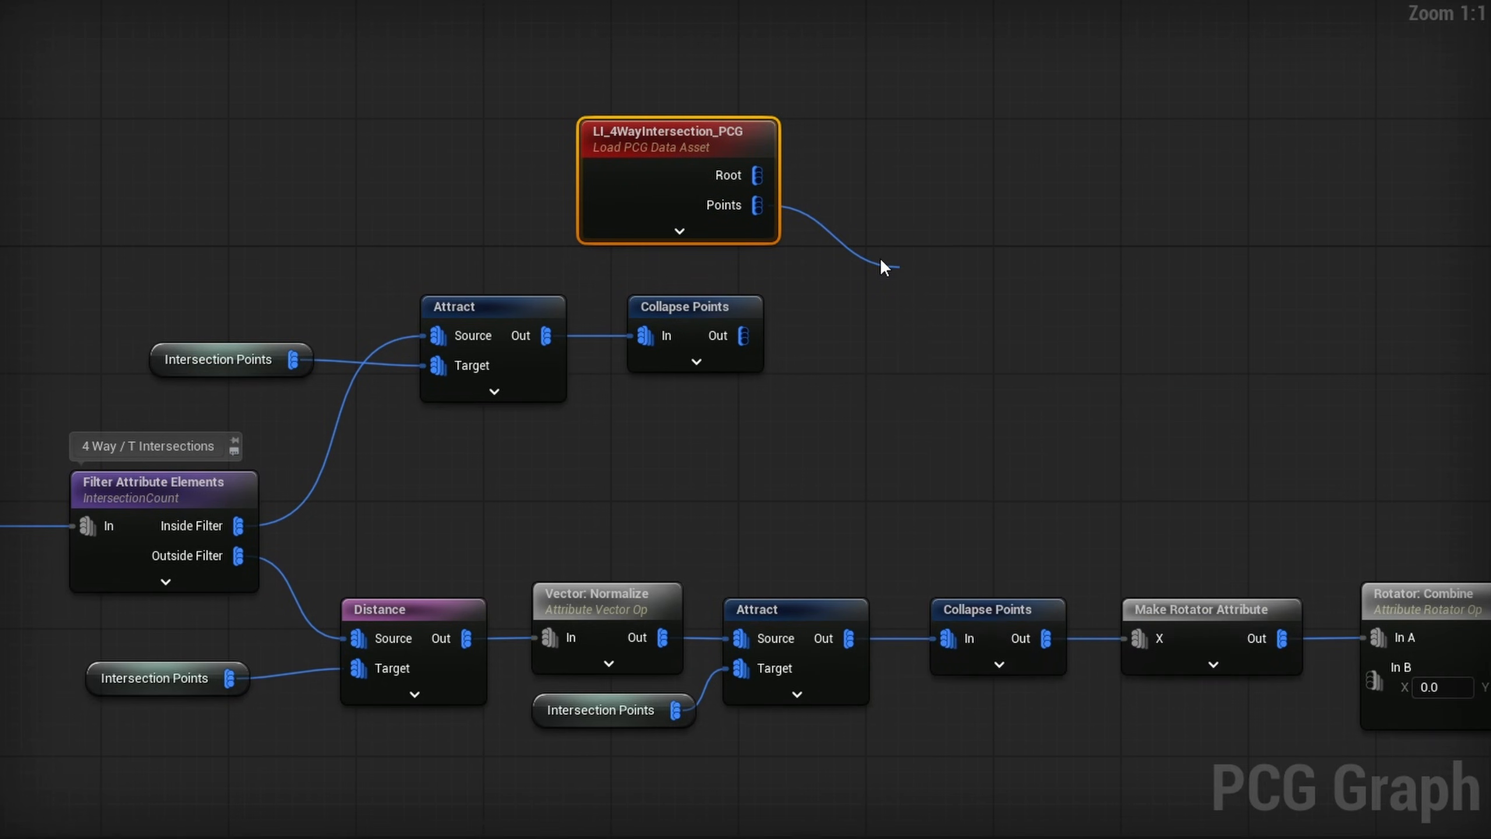
pyautogui.moveTo(743, 336); pyautogui.dragTo(917, 339)
pyautogui.moveTo(940, 278); pyautogui.dragTo(874, 222)
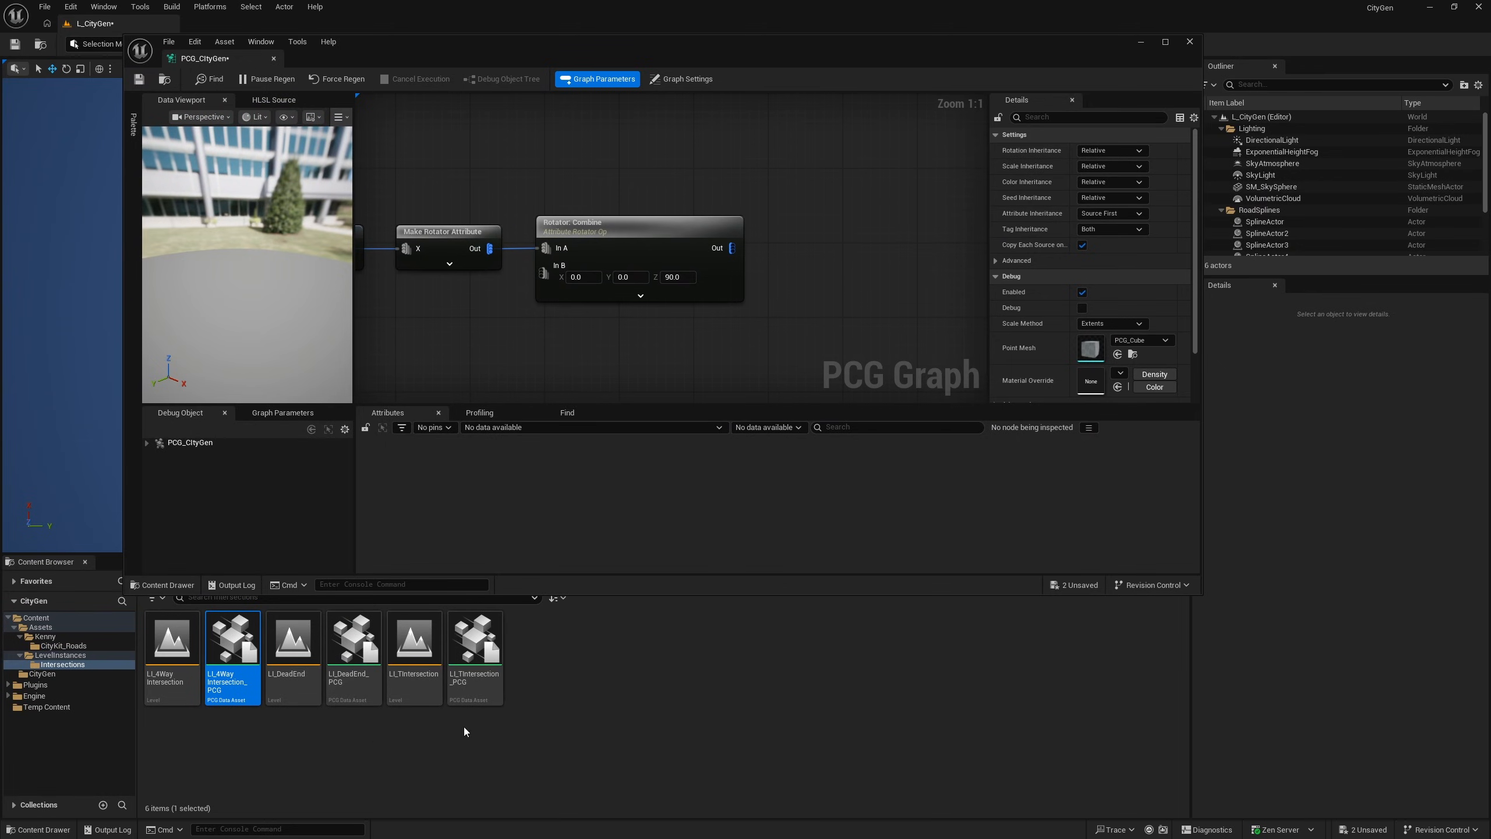
# - Add LI_TIntersection_PCG and LI_DeadEnd_PCG to the graph as data asset nodes and arrange them around the Rotator: Combine branch
pyautogui.moveTo(489, 640); pyautogui.dragTo(709, 146)
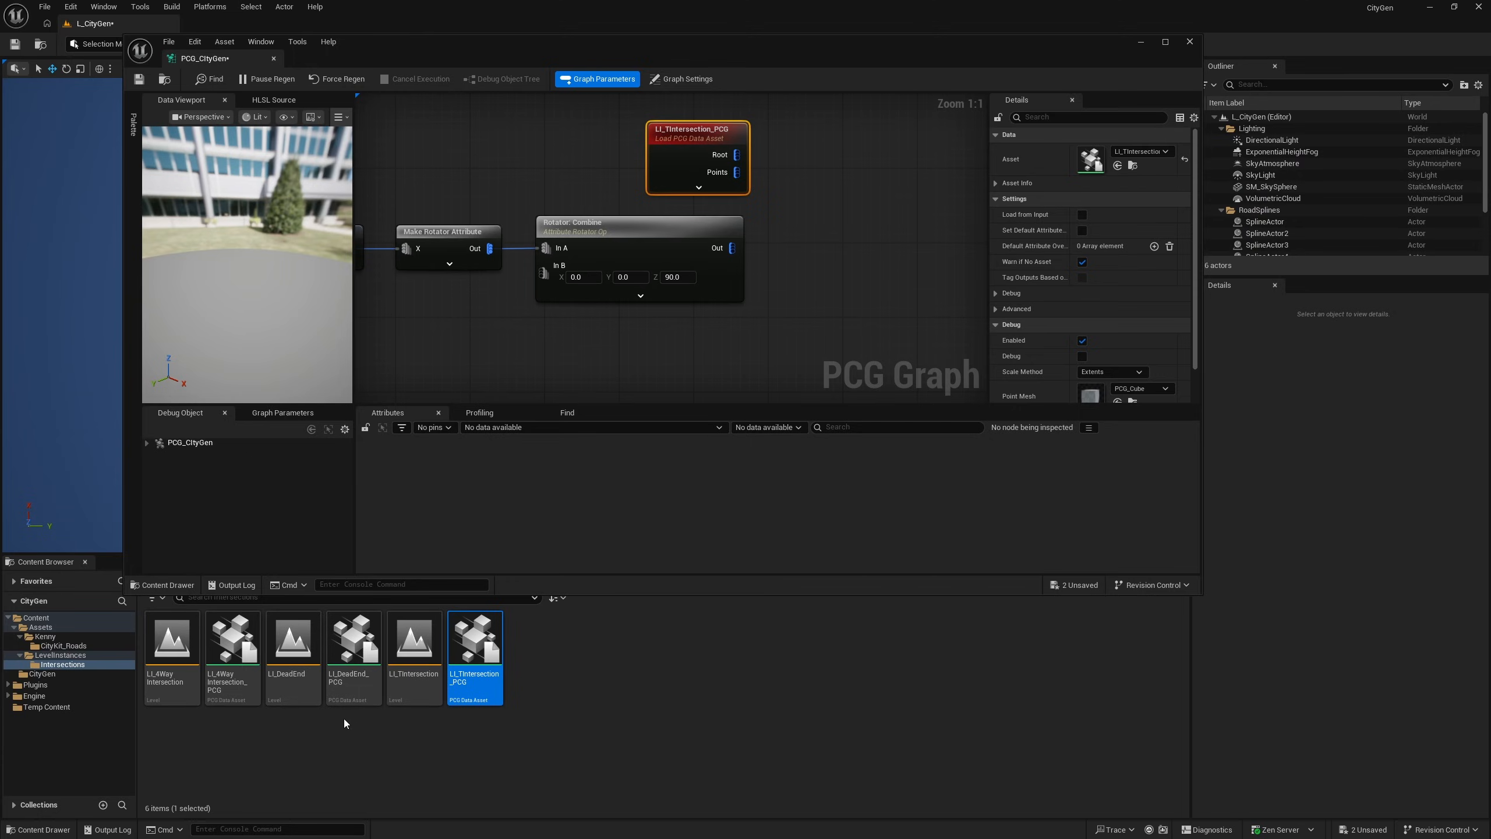
pyautogui.moveTo(354, 658); pyautogui.dragTo(646, 331)
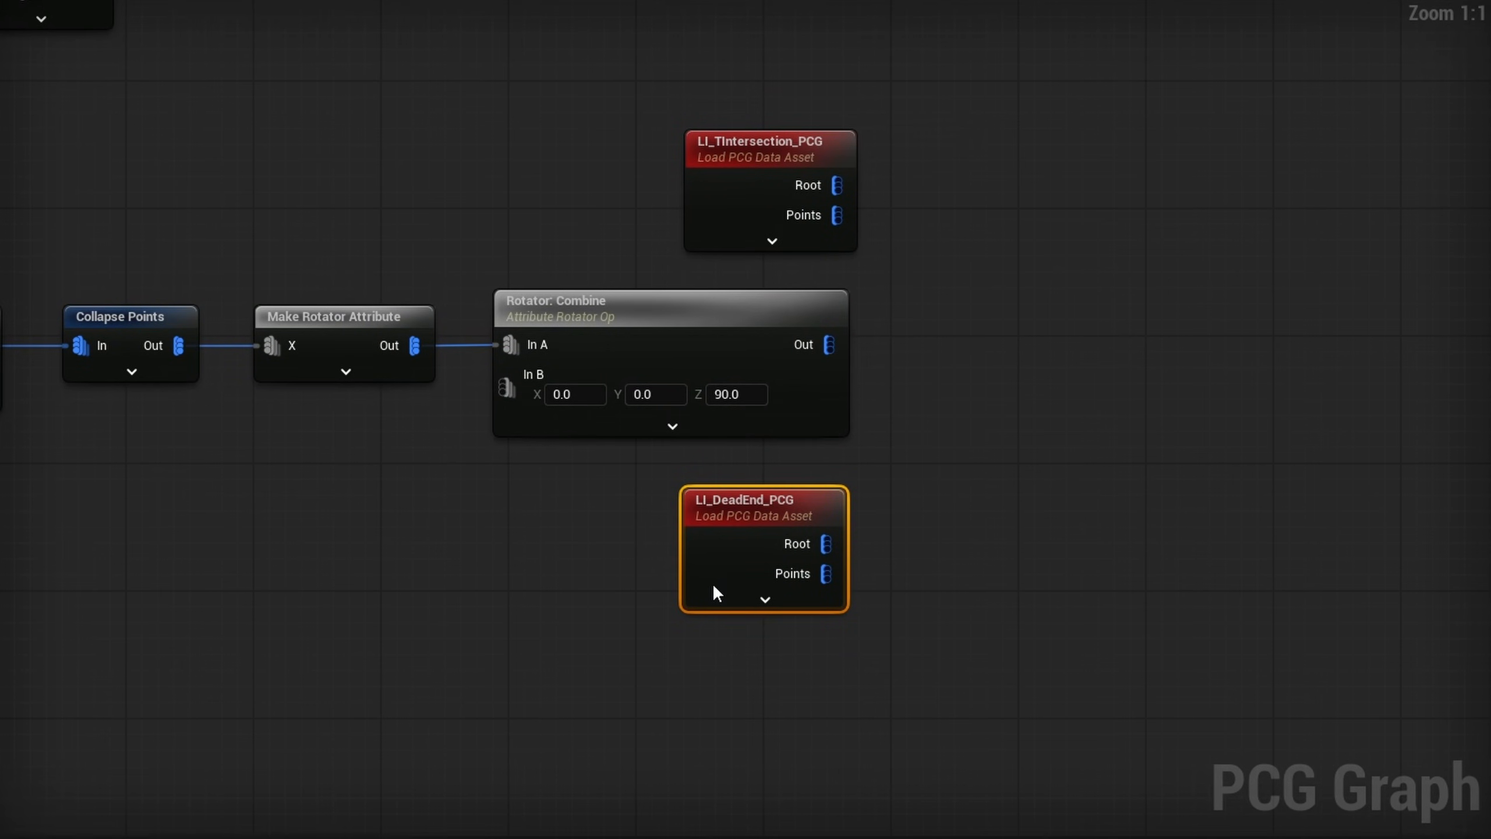
pyautogui.scroll(-4, 802, 561)
pyautogui.moveTo(684, 586); pyautogui.dragTo(985, 512, button='right')
pyautogui.moveTo(1084, 482); pyautogui.dragTo(211, 549)
pyautogui.scroll(3, 734, 349)
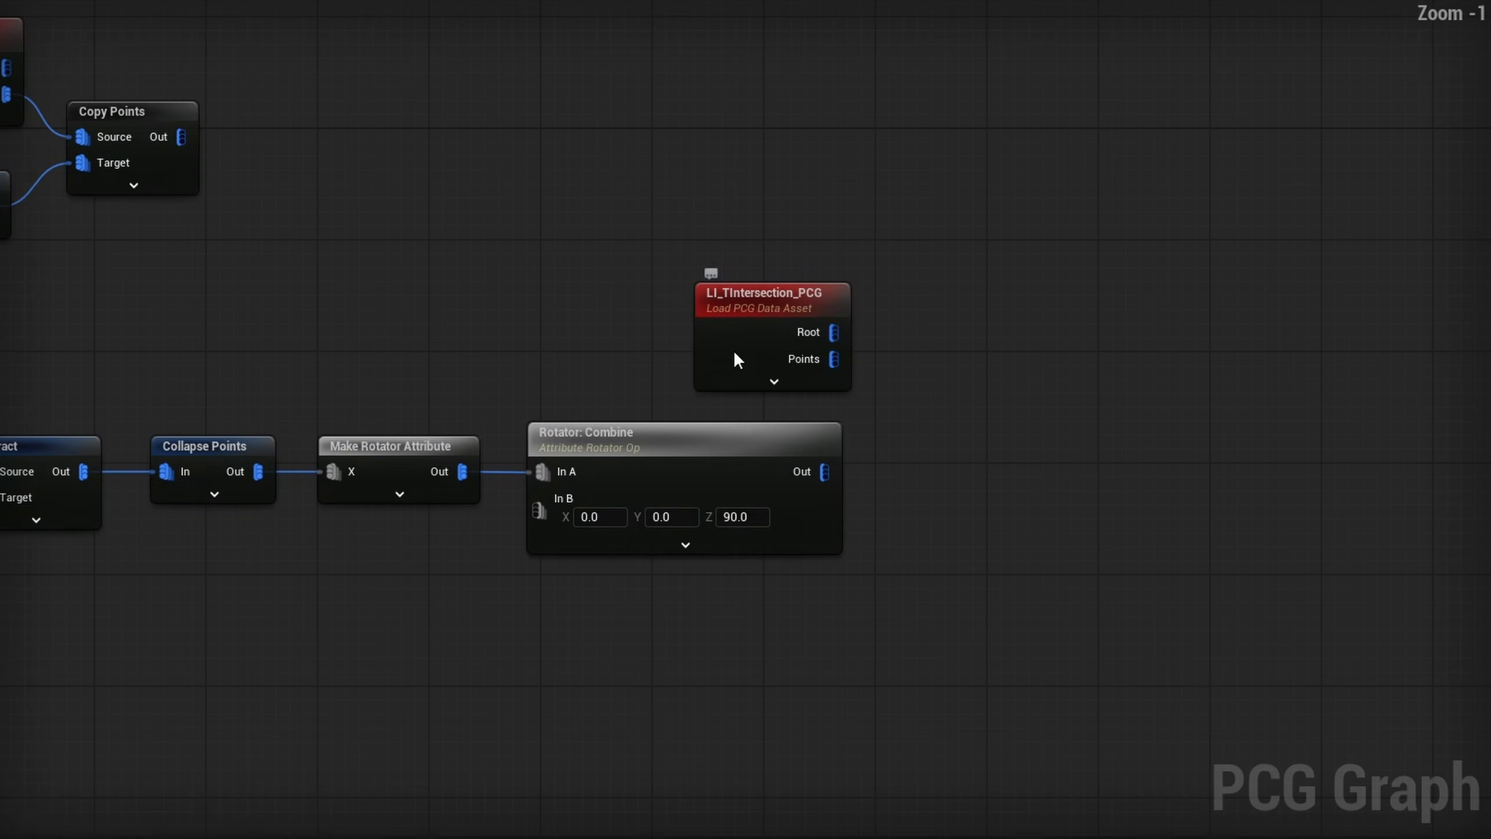
# - Add Copy Points nodes for LI_TIntersection_PCG and LI_DeadEnd_PCG, targeting the Rotator: Combine output and the dead-end filter's Outside Filter output respectively
pyautogui.moveTo(734, 351); pyautogui.dragTo(721, 323)
pyautogui.moveTo(395, 263); pyautogui.dragTo(587, 303, button='right')
pyautogui.click(341, 199)
pyautogui.hotkey('ctrl', 'c')
pyautogui.moveTo(914, 303); pyautogui.dragTo(389, 240, button='right')
pyautogui.hotkey('ctrl', 'v')
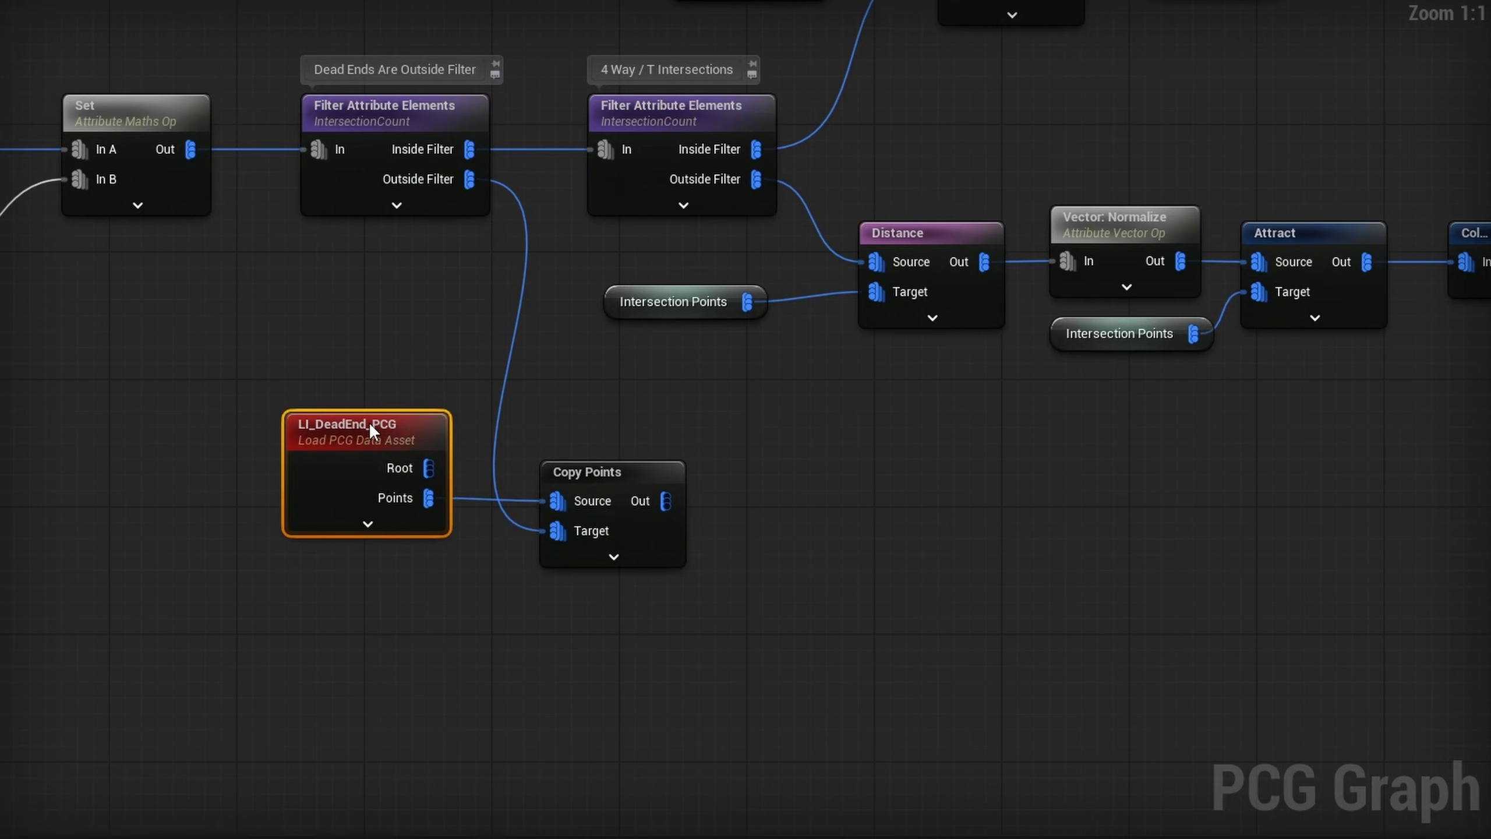
pyautogui.moveTo(368, 421); pyautogui.dragTo(289, 571, button='right')
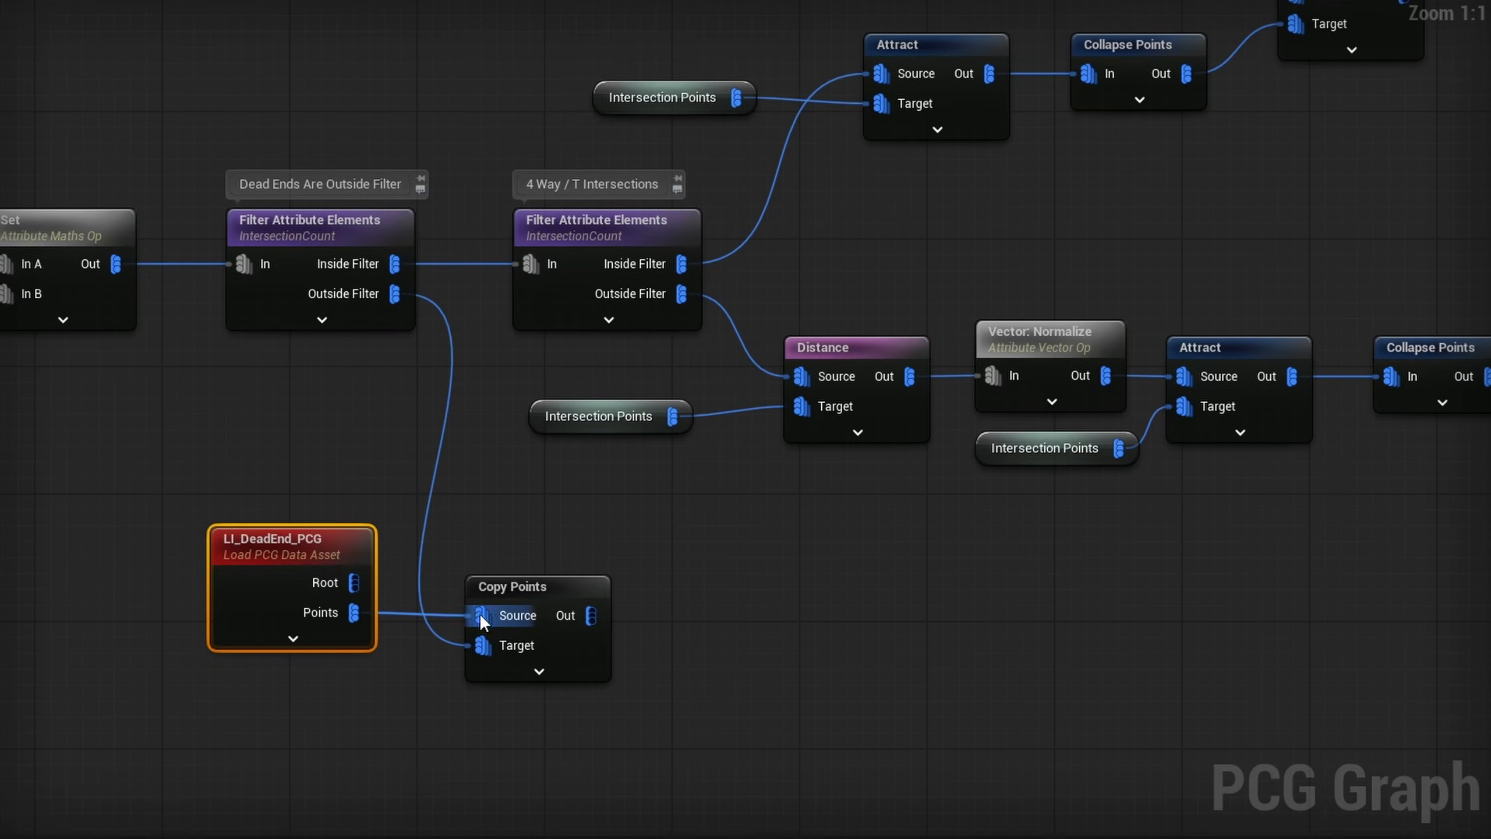
# - Add a named reroute declaration called 4Way Intersections to the output of the four-way asset's Copy Points node
pyautogui.moveTo(1480, 9); pyautogui.dragTo(767, 222, button='right')
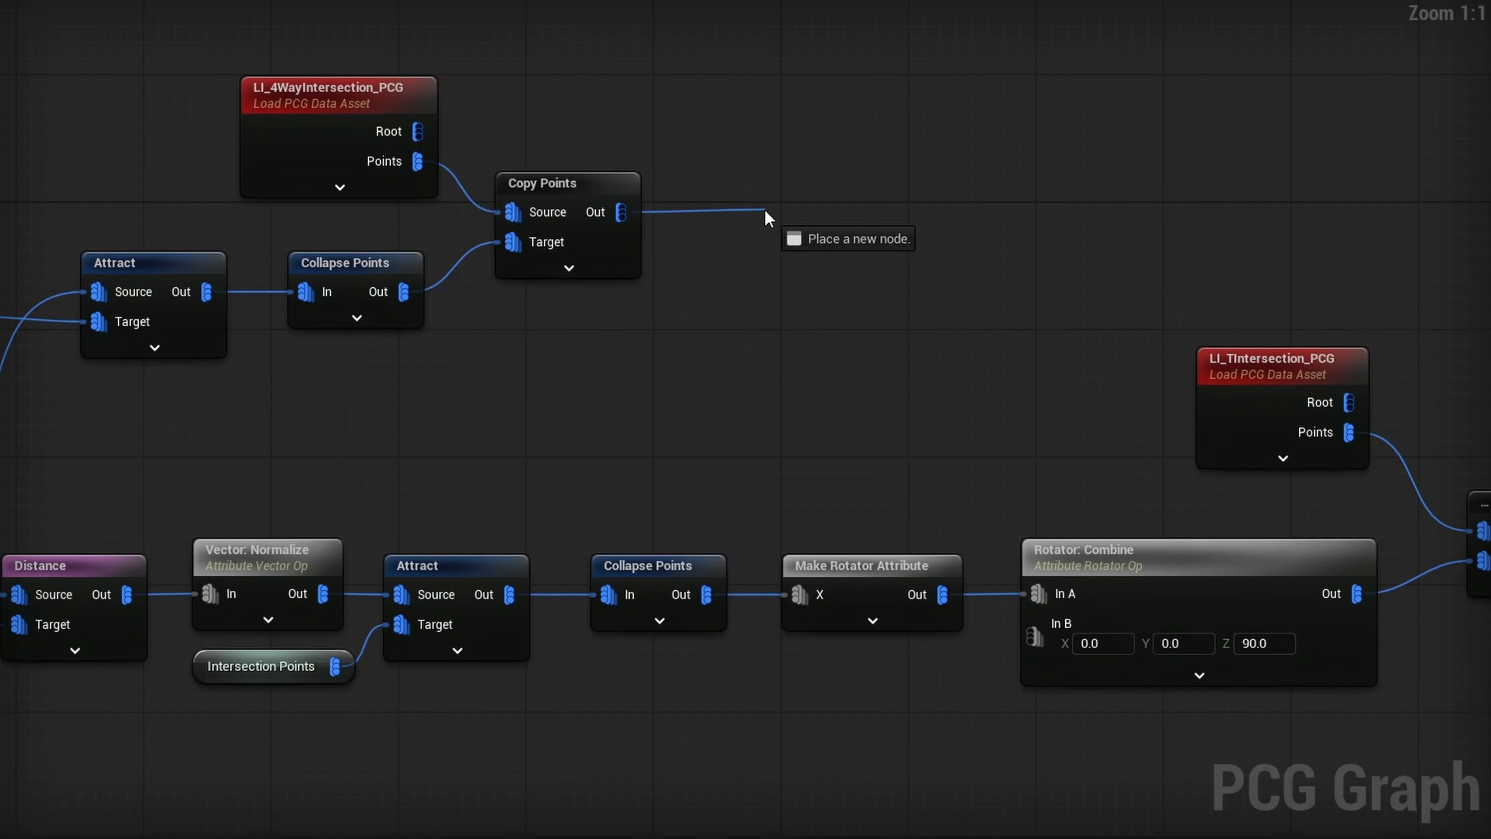
pyautogui.moveTo(767, 213); pyautogui.dragTo(748, 217)
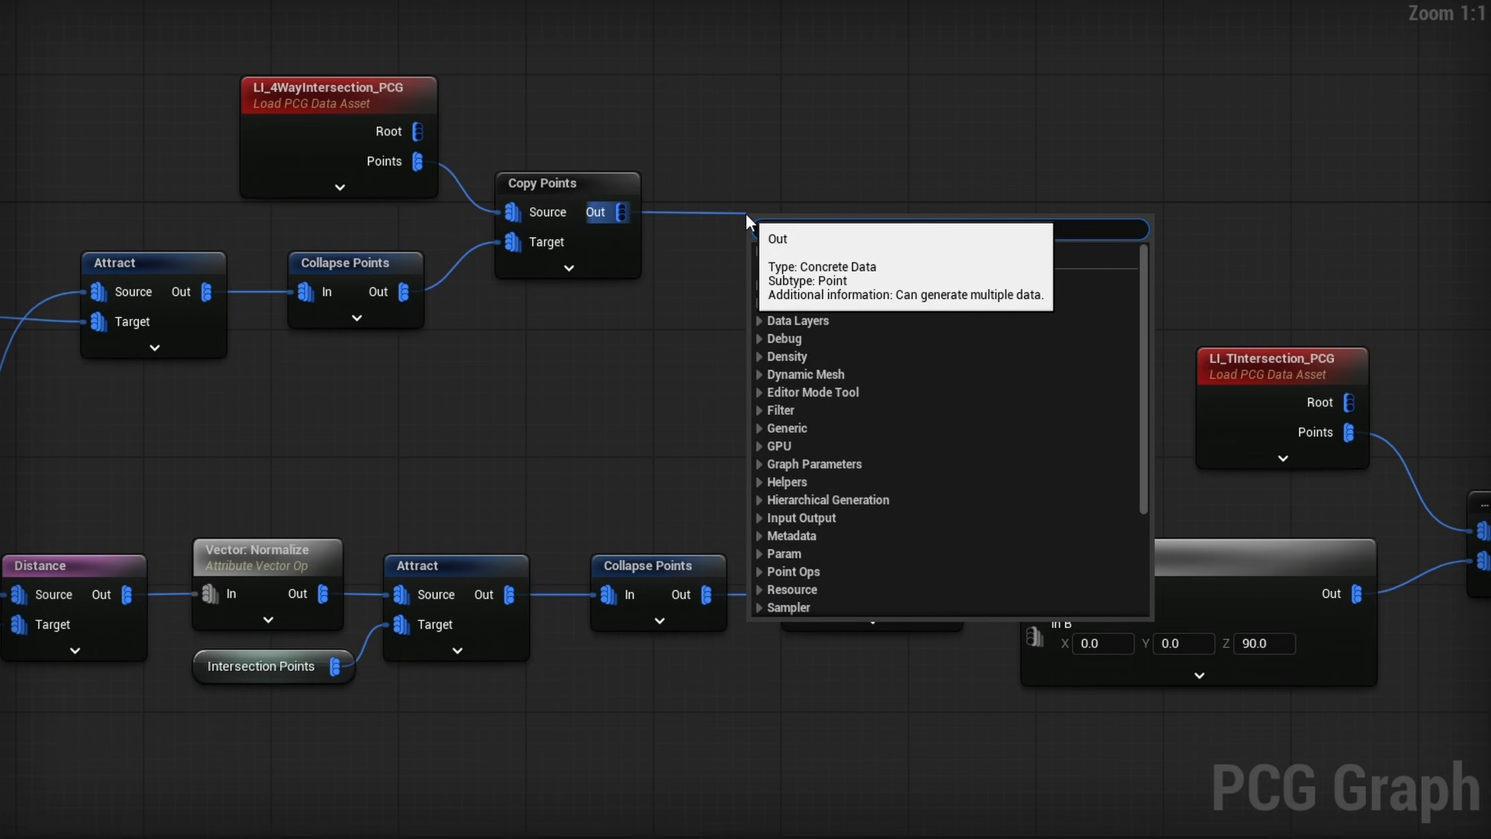
pyautogui.write('named')
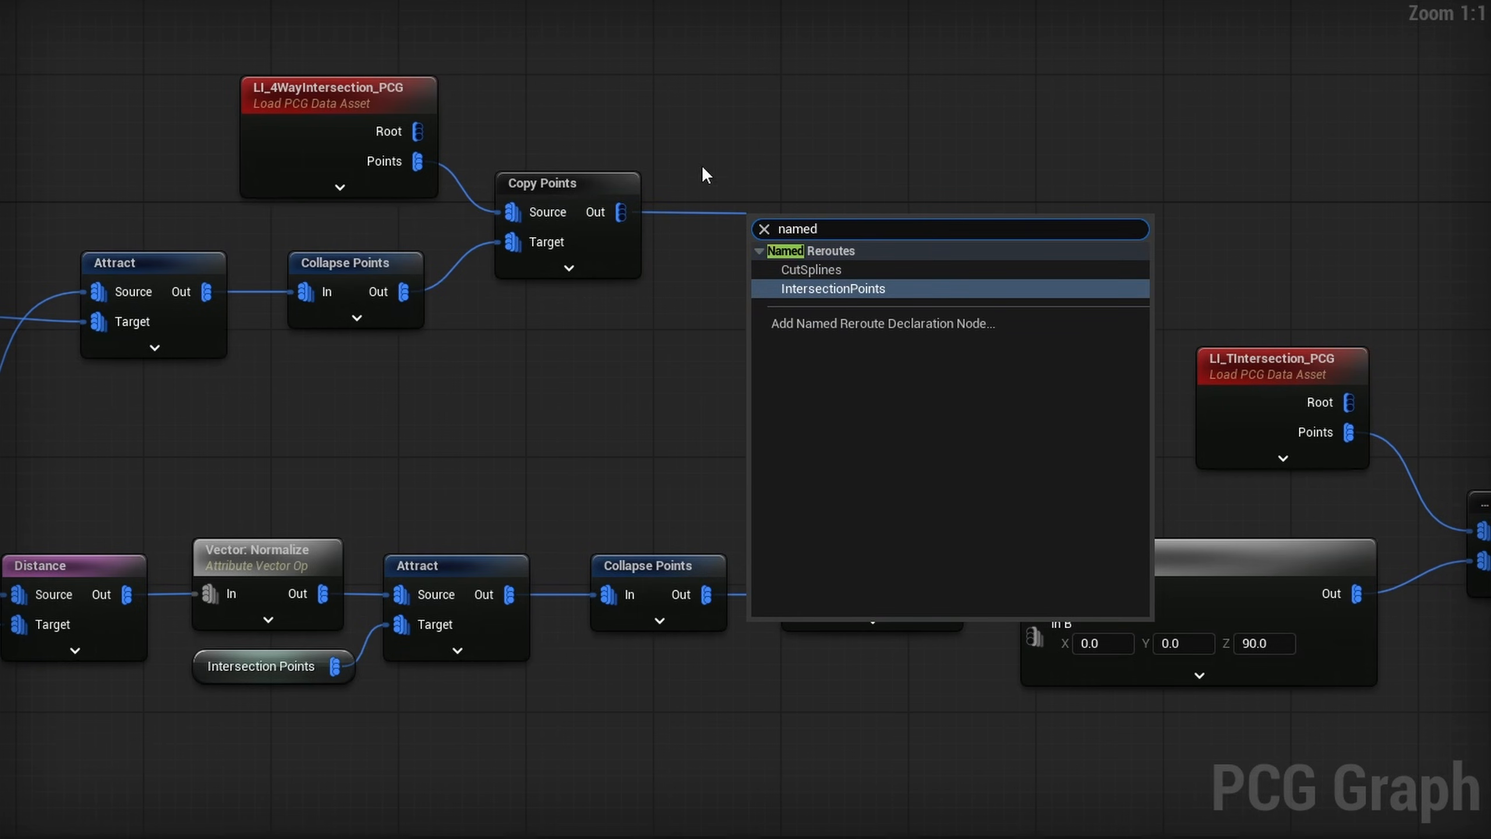
pyautogui.click(841, 323)
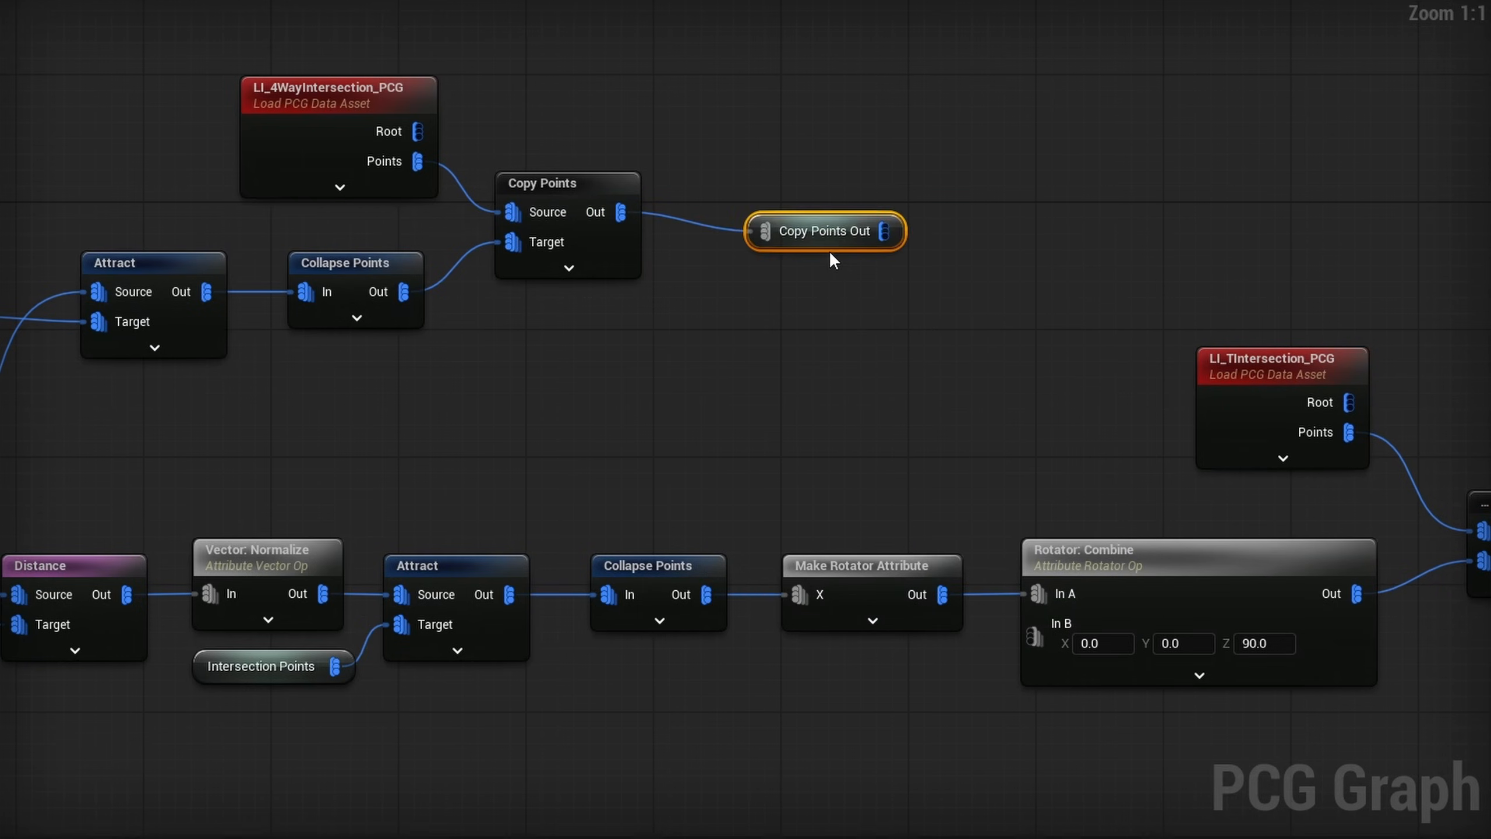
pyautogui.write('4WayIntersections')
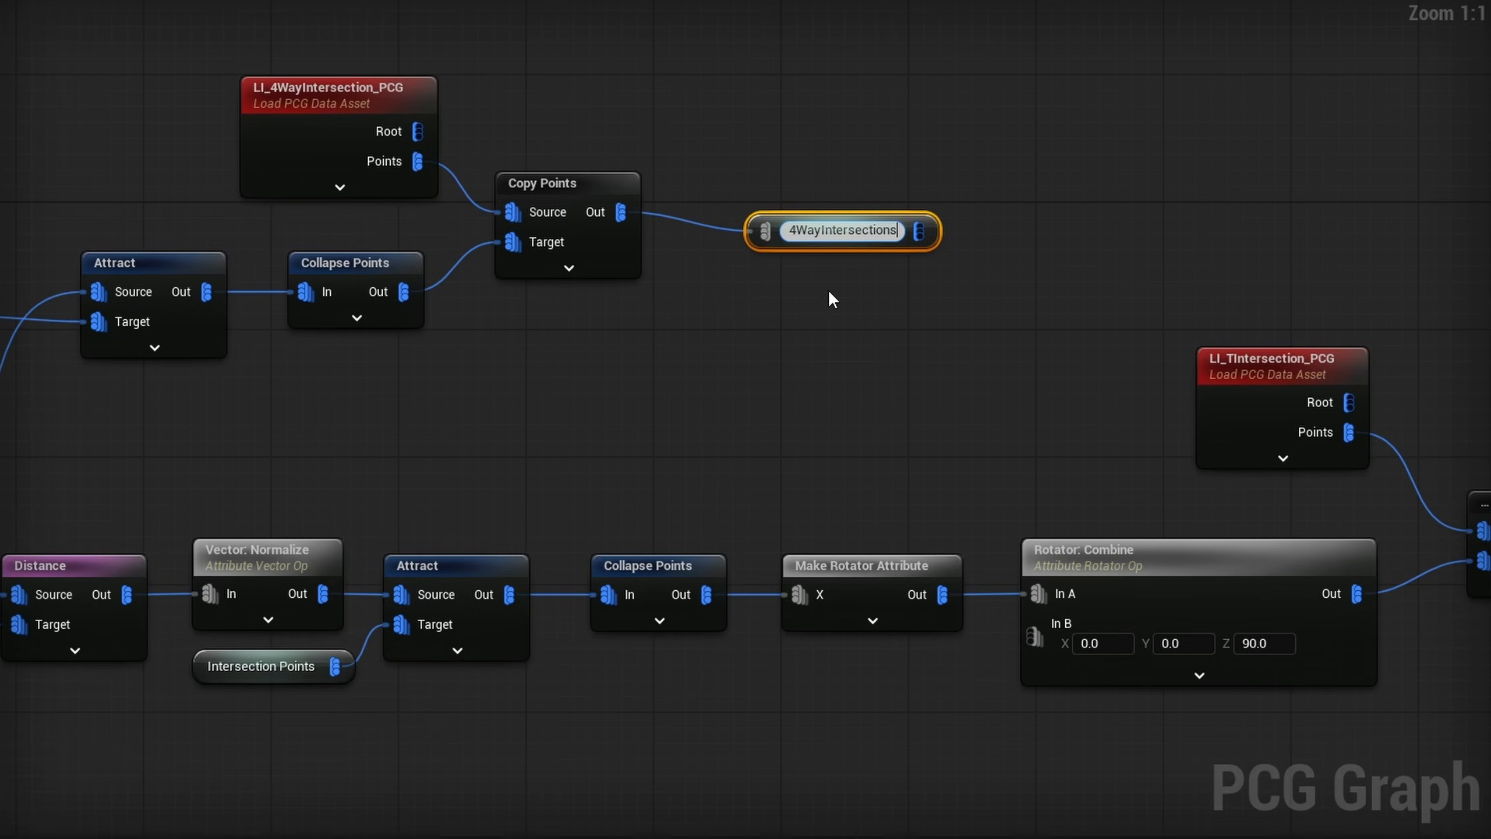
pyautogui.press('Return')
# - Add a named reroute declaration called T Intersections to the output of the T-intersection asset's Copy Points node
pyautogui.moveTo(762, 393); pyautogui.dragTo(838, 394)
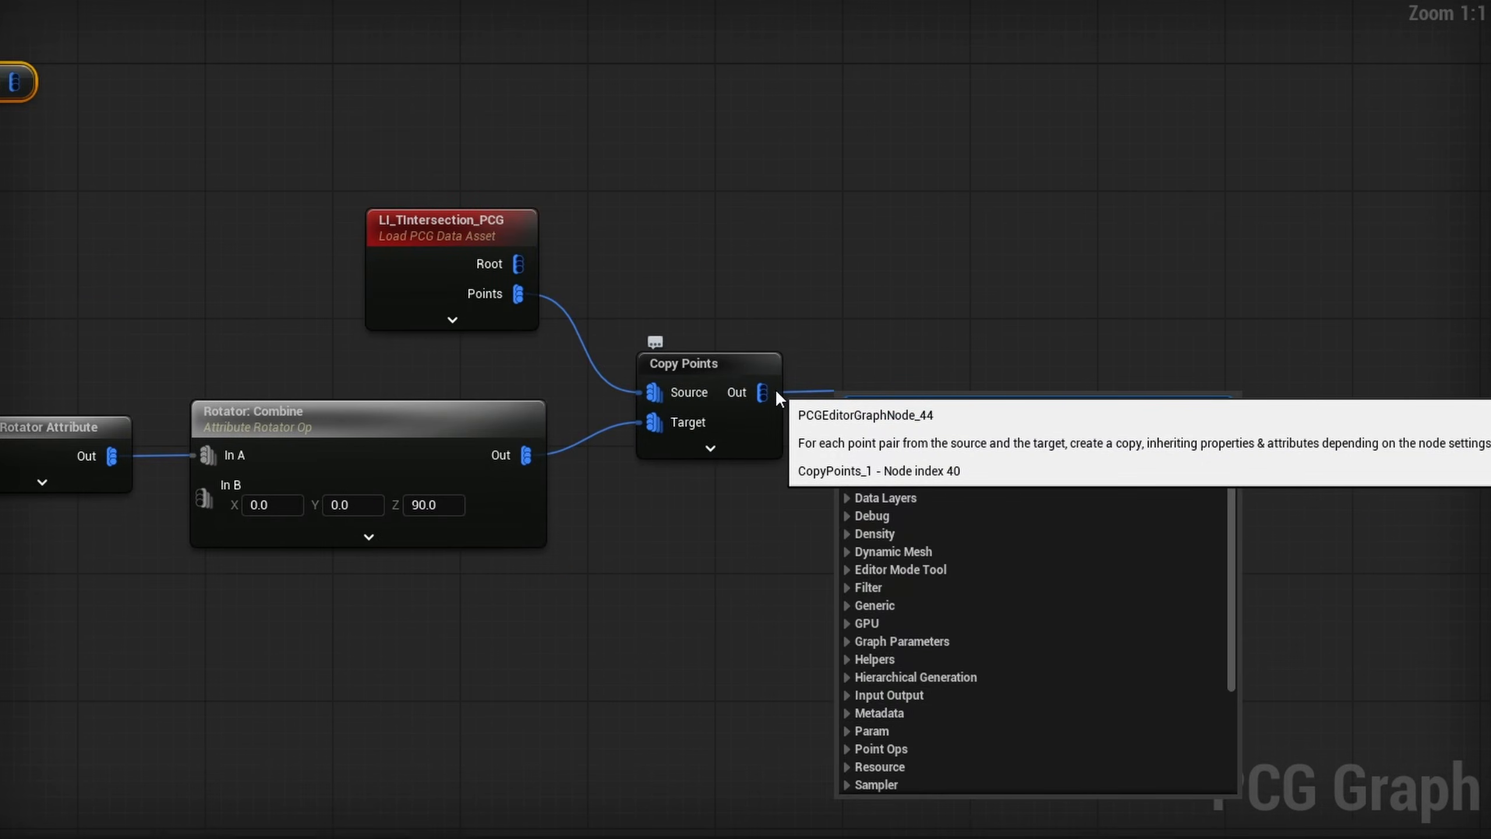
pyautogui.write('named')
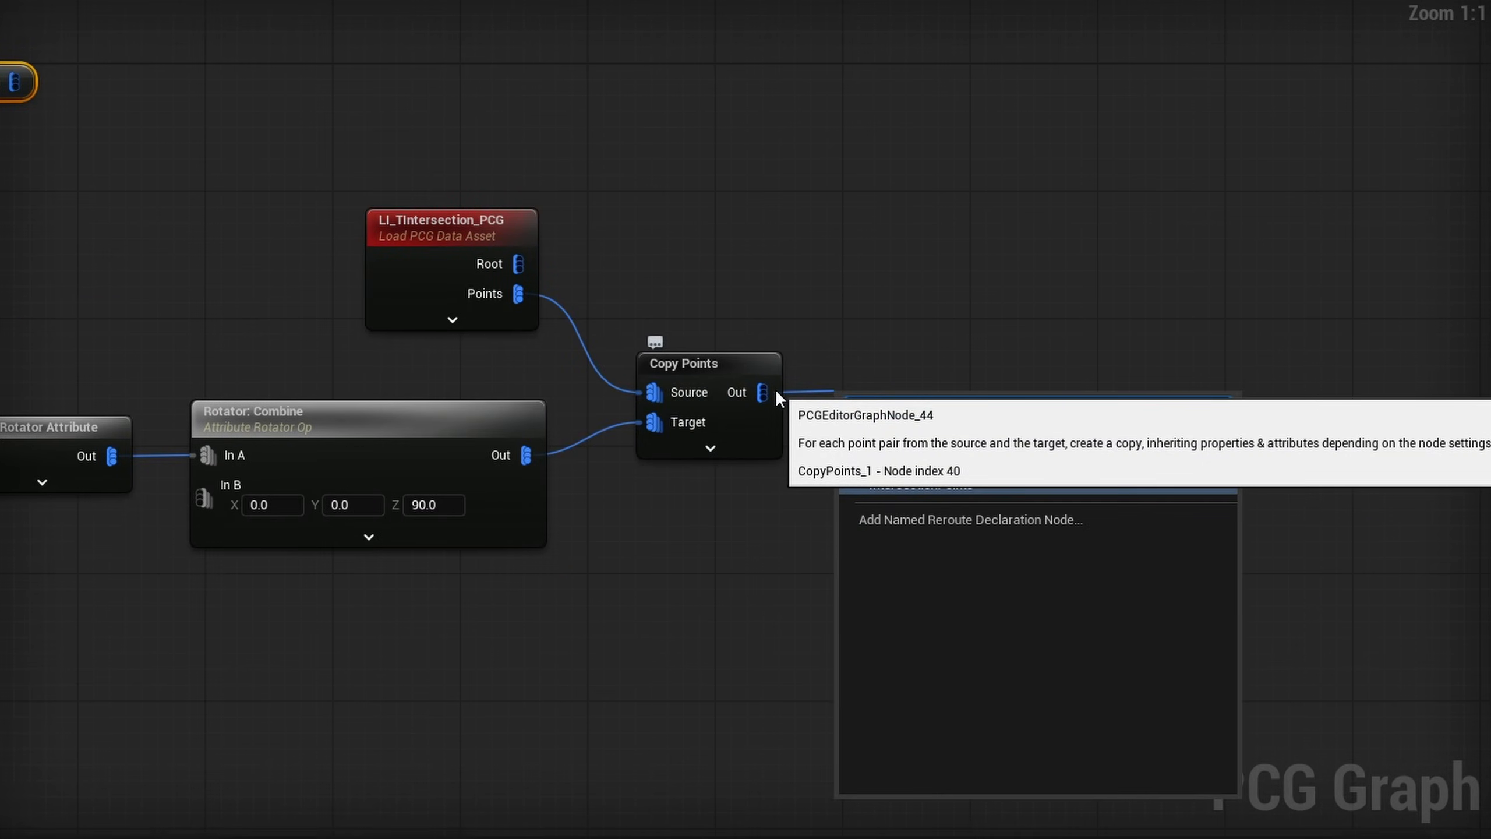
pyautogui.click(998, 520)
pyautogui.write('TIntersections')
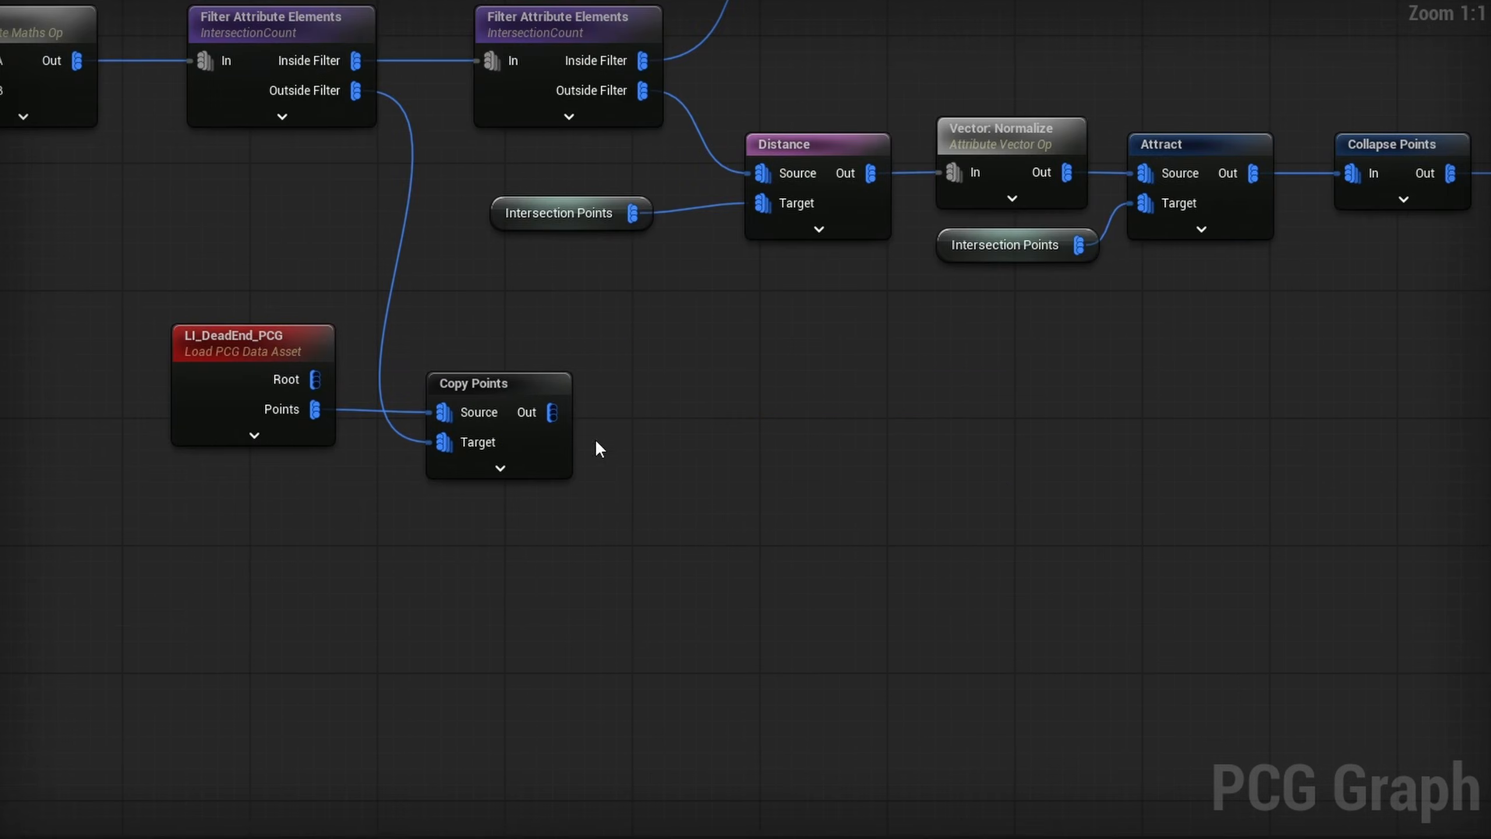
# - Add a named reroute declaration called Dead Ends to the output of the dead-end asset's Copy Points node
pyautogui.moveTo(553, 413); pyautogui.dragTo(707, 413)
pyautogui.write('named')
pyautogui.click(794, 557)
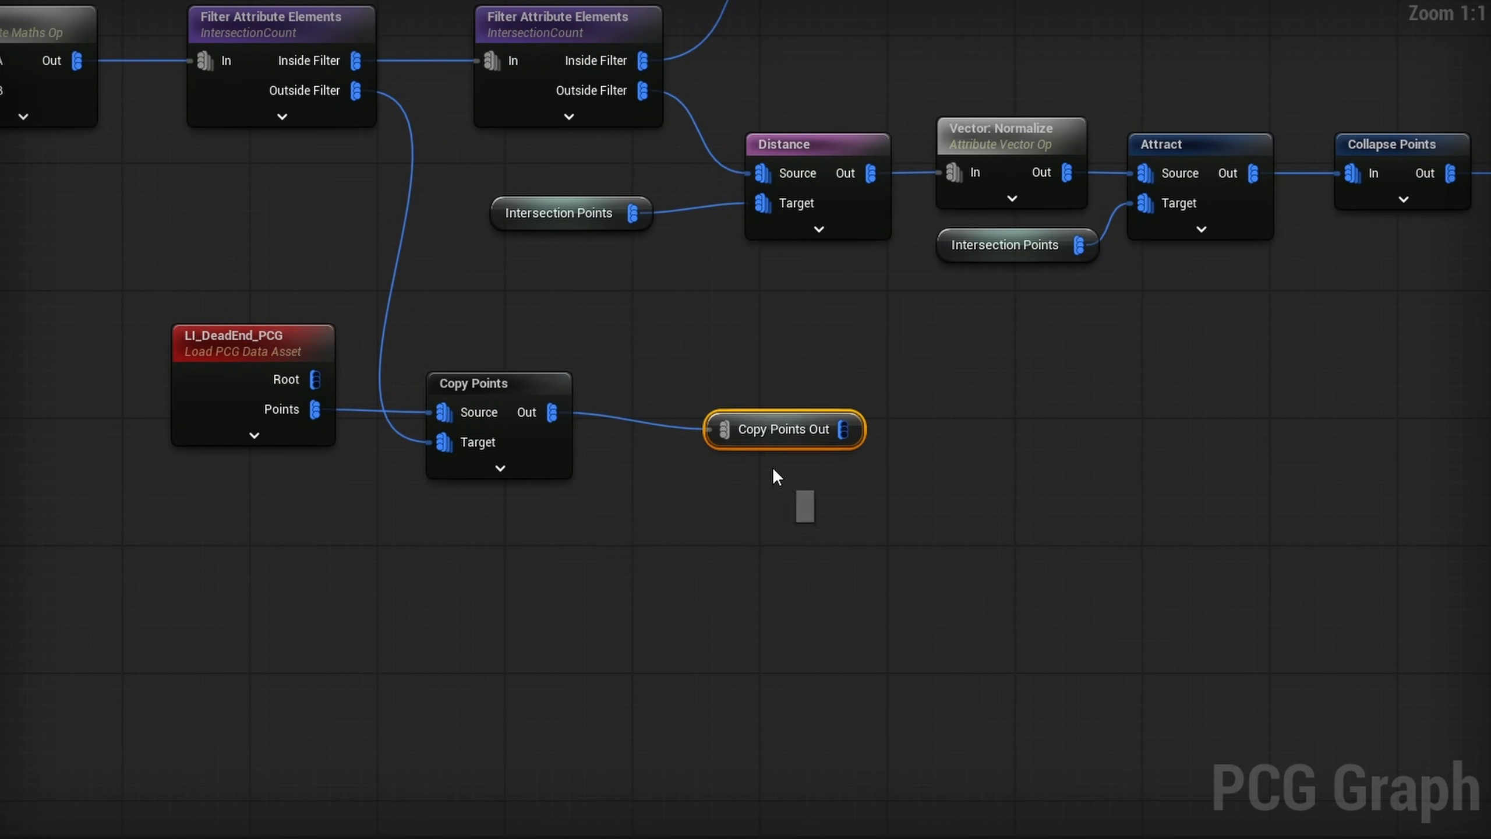
pyautogui.press('F2')
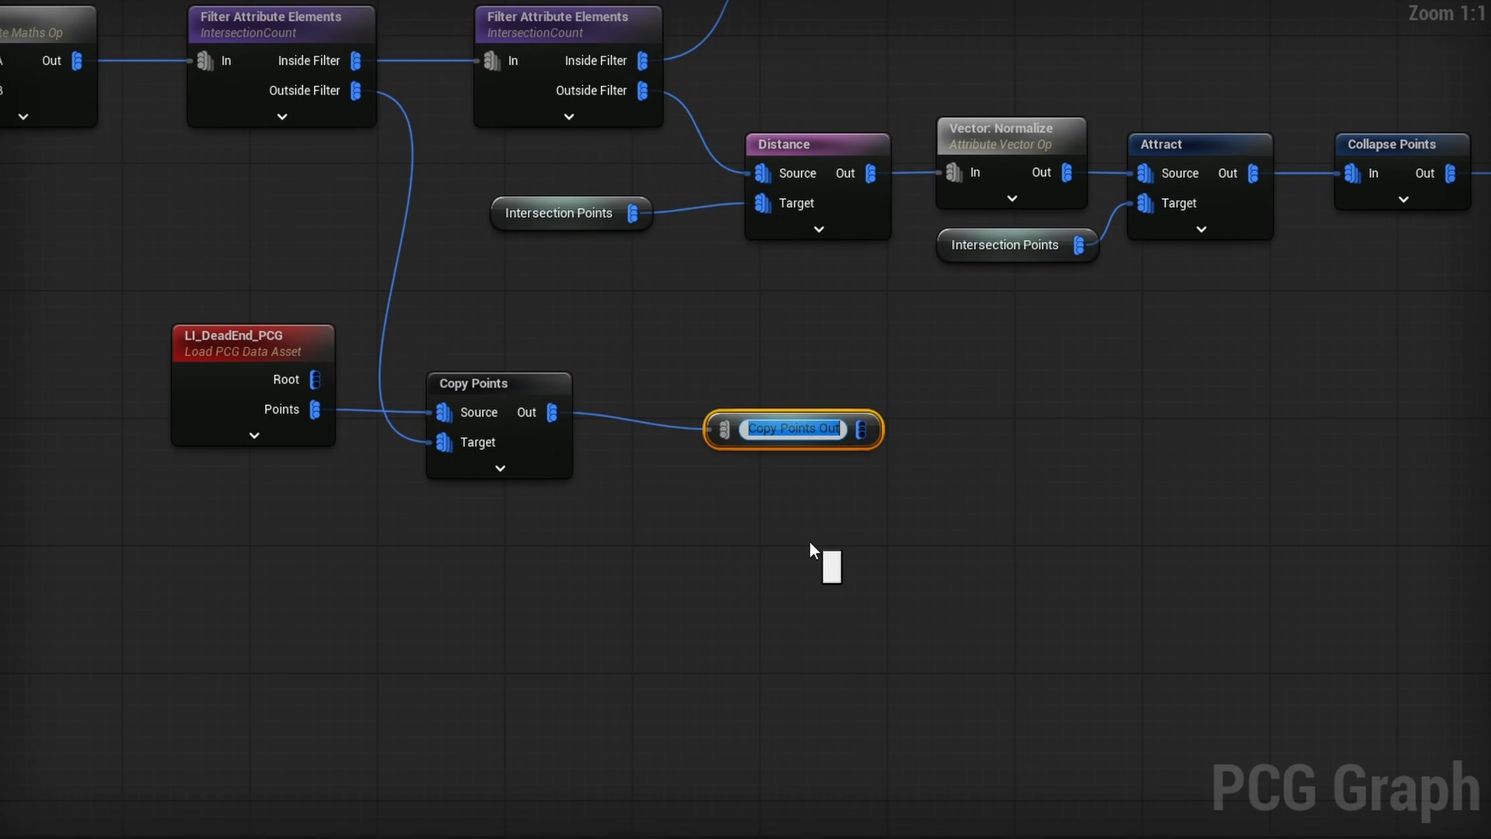
pyautogui.write('Dead Ends')
pyautogui.press('Return')
# - Place 4Way Intersections, T Intersections and Dead Ends reroute usage nodes in the empty area below the graph's existing branches
pyautogui.rightClick(669, 464)
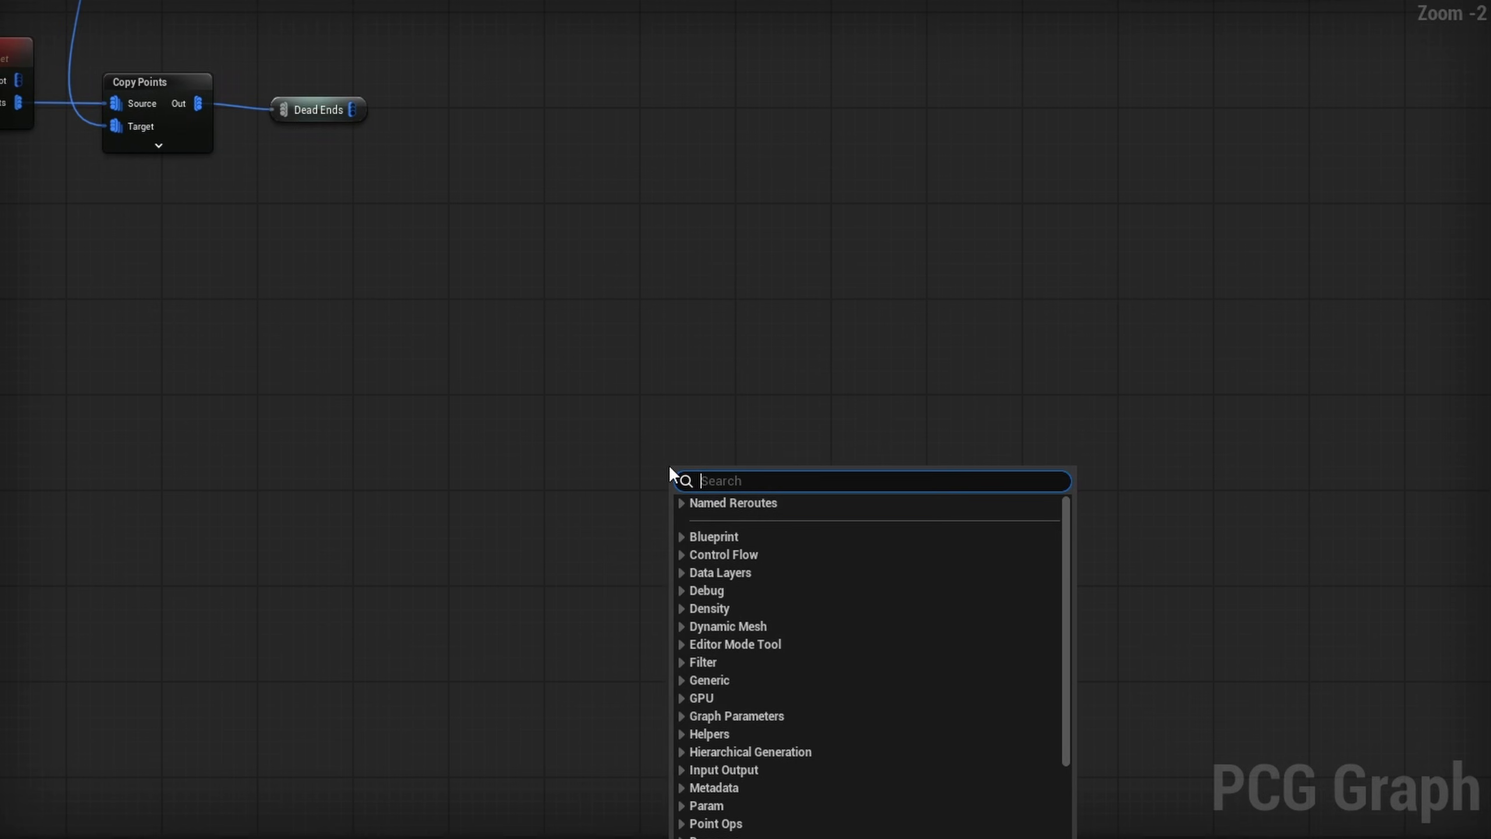
pyautogui.write('4')
pyautogui.click(762, 527)
pyautogui.moveTo(663, 532); pyautogui.dragTo(669, 460, button='right')
pyautogui.scroll(2, 695, 452)
pyautogui.rightClick(694, 442)
pyautogui.click(757, 530)
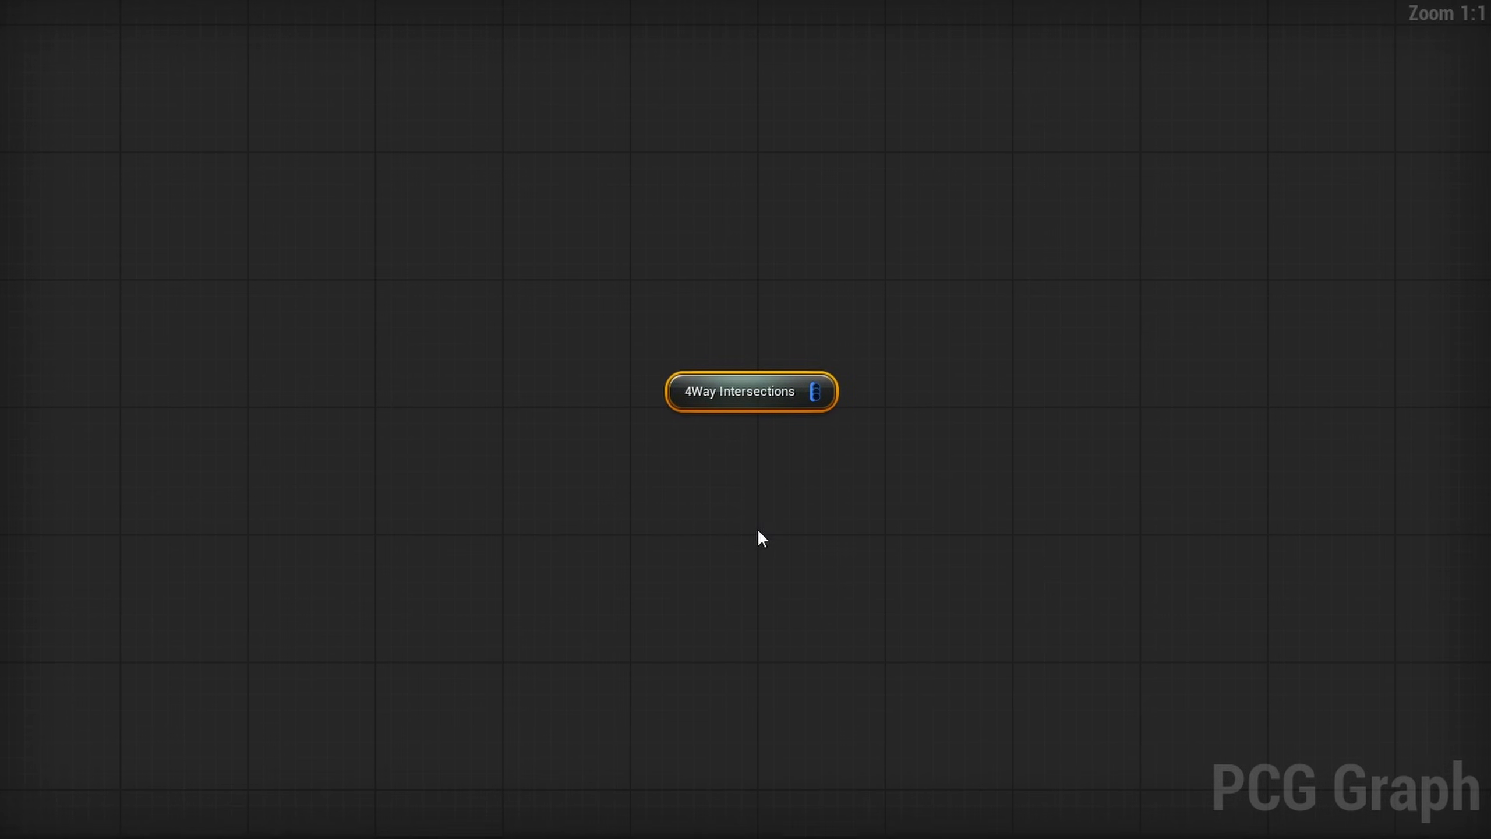
pyautogui.rightClick(723, 503)
pyautogui.write('dead')
pyautogui.press('Return')
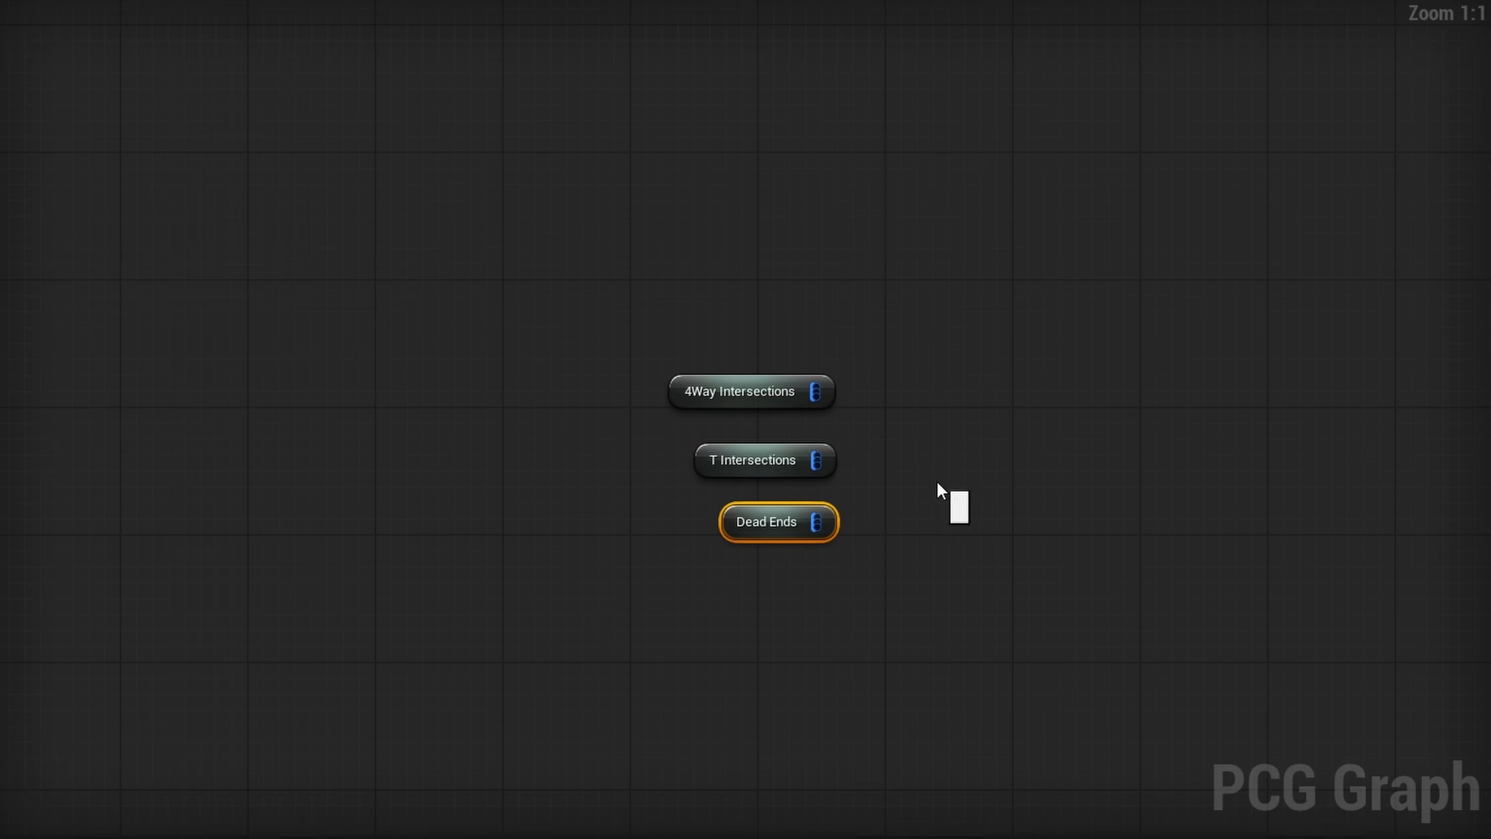
# - Add a Static Mesh Spawner and connect the 4Way Intersections, T Intersections and Dead Ends reroutes to its input
pyautogui.moveTo(825, 377); pyautogui.dragTo(947, 433)
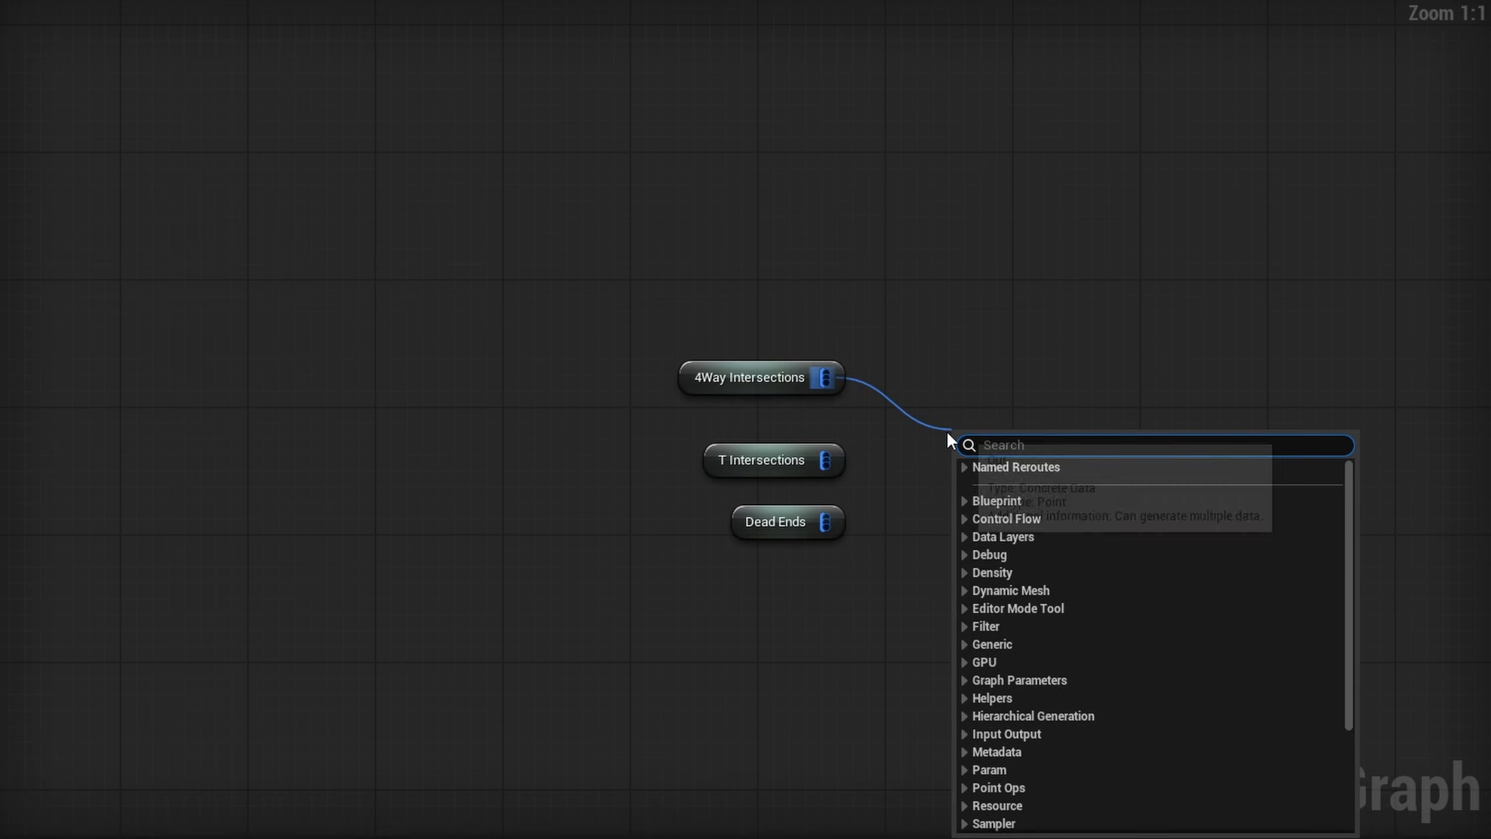
pyautogui.write('stat')
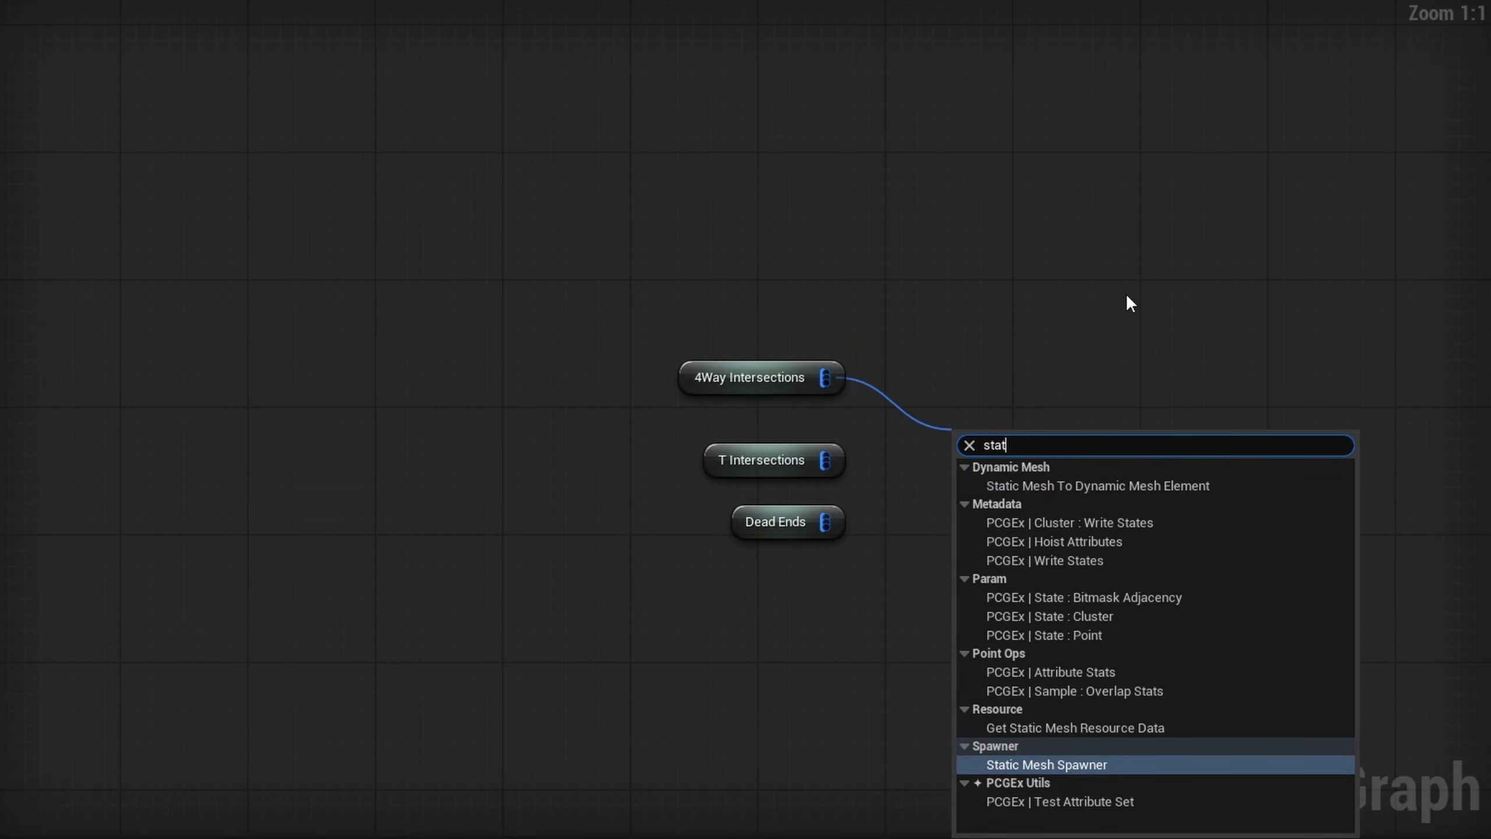
pyautogui.press('Return')
pyautogui.moveTo(824, 460); pyautogui.dragTo(974, 475)
pyautogui.moveTo(825, 522); pyautogui.dragTo(966, 472)
# - Set the Static Mesh Spawner's mesh selector type to PCGMeshSelectorByAttribute with the attribute name Mesh
pyautogui.scroll(-3, 927, 410)
pyautogui.moveTo(866, 184); pyautogui.dragTo(287, 822, button='right')
pyautogui.scroll(3, 778, 450)
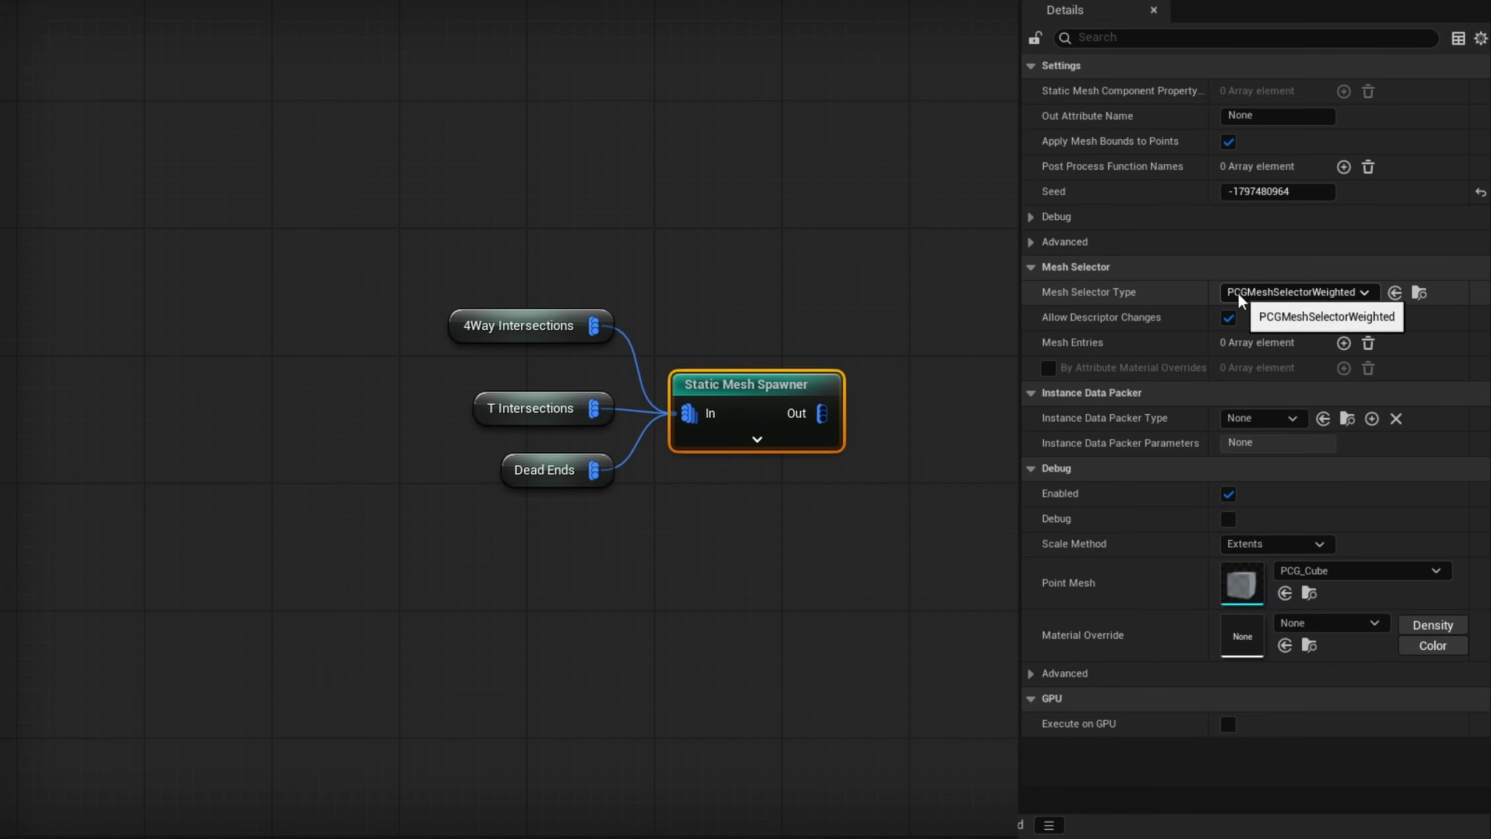
pyautogui.click(1241, 293)
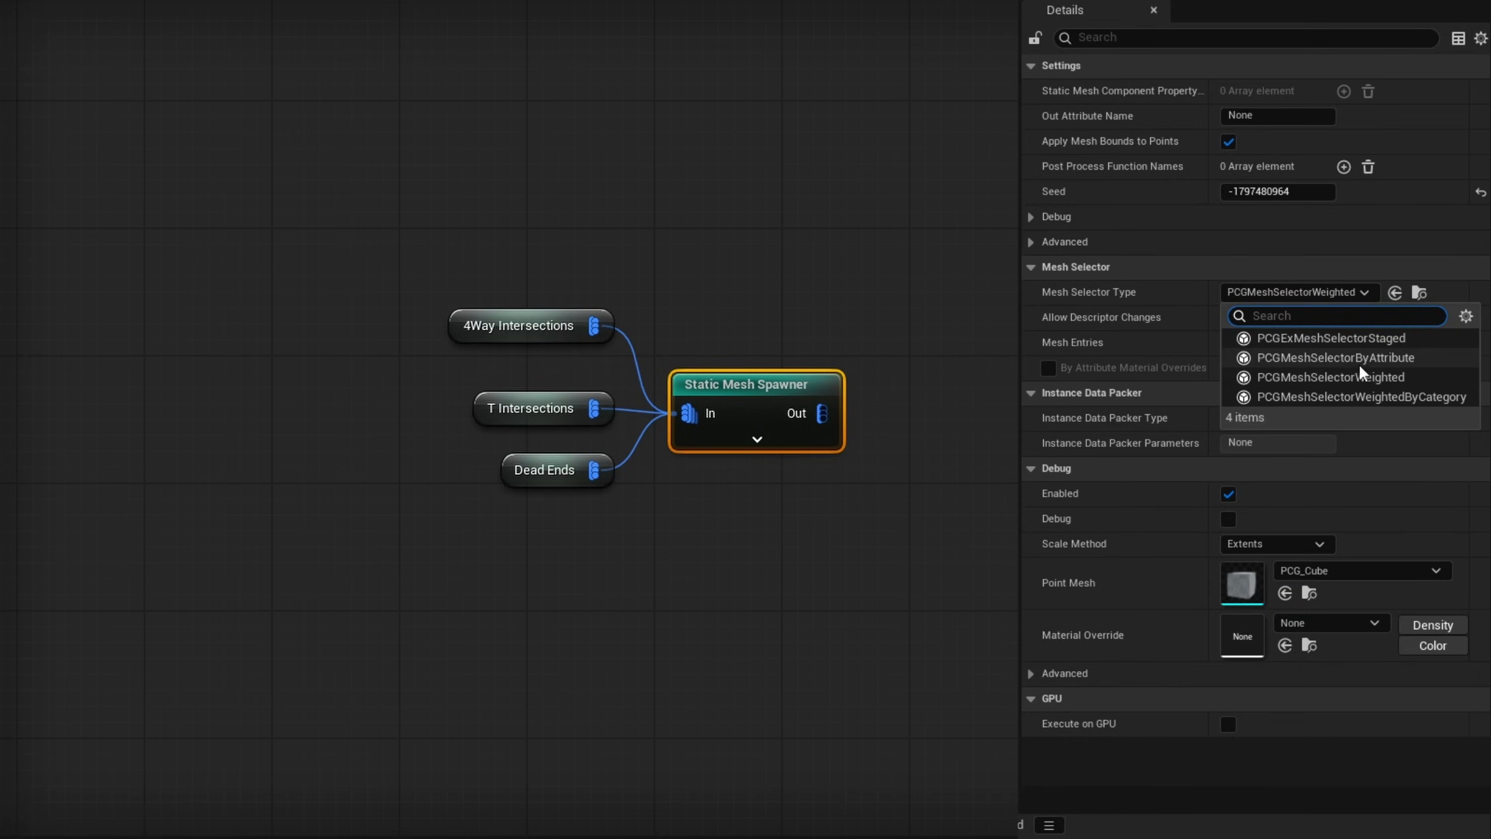
pyautogui.click(1339, 360)
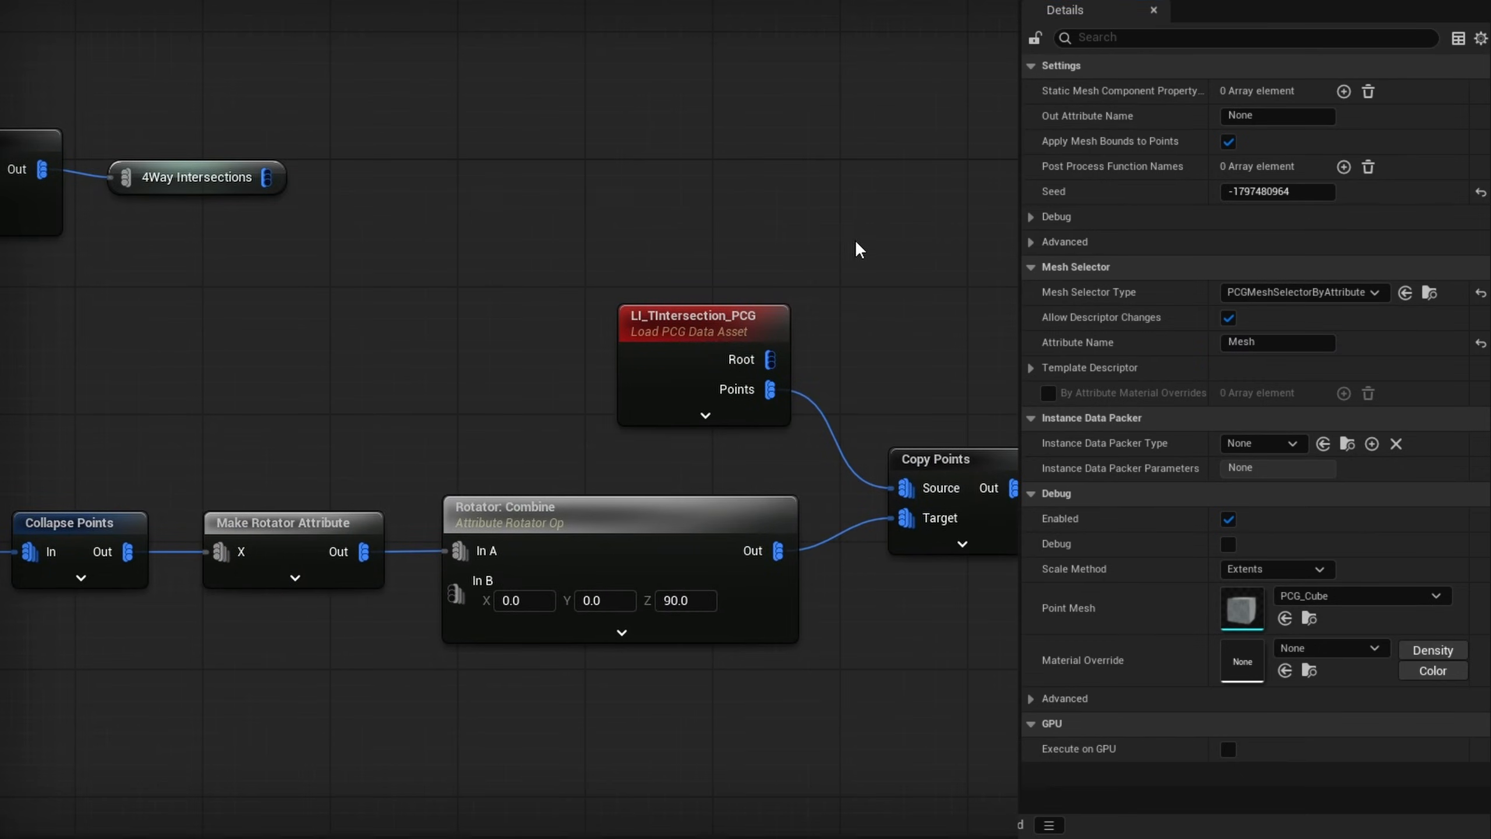
# - Inspect the LI_TIntersection_PCG node's point attributes, checking the Mesh column
pyautogui.moveTo(855, 248); pyautogui.dragTo(630, 419)
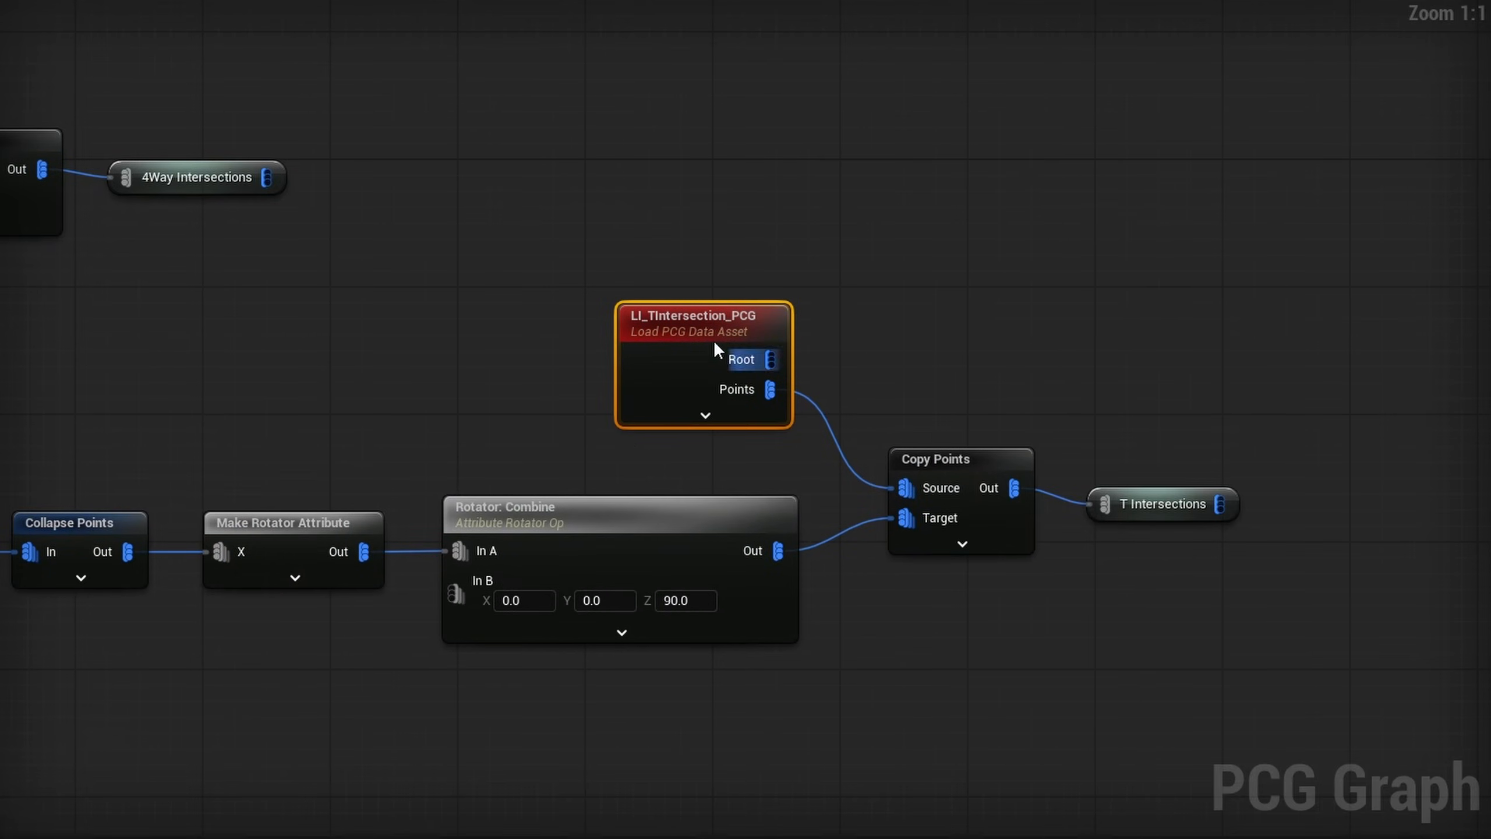
pyautogui.press('a')
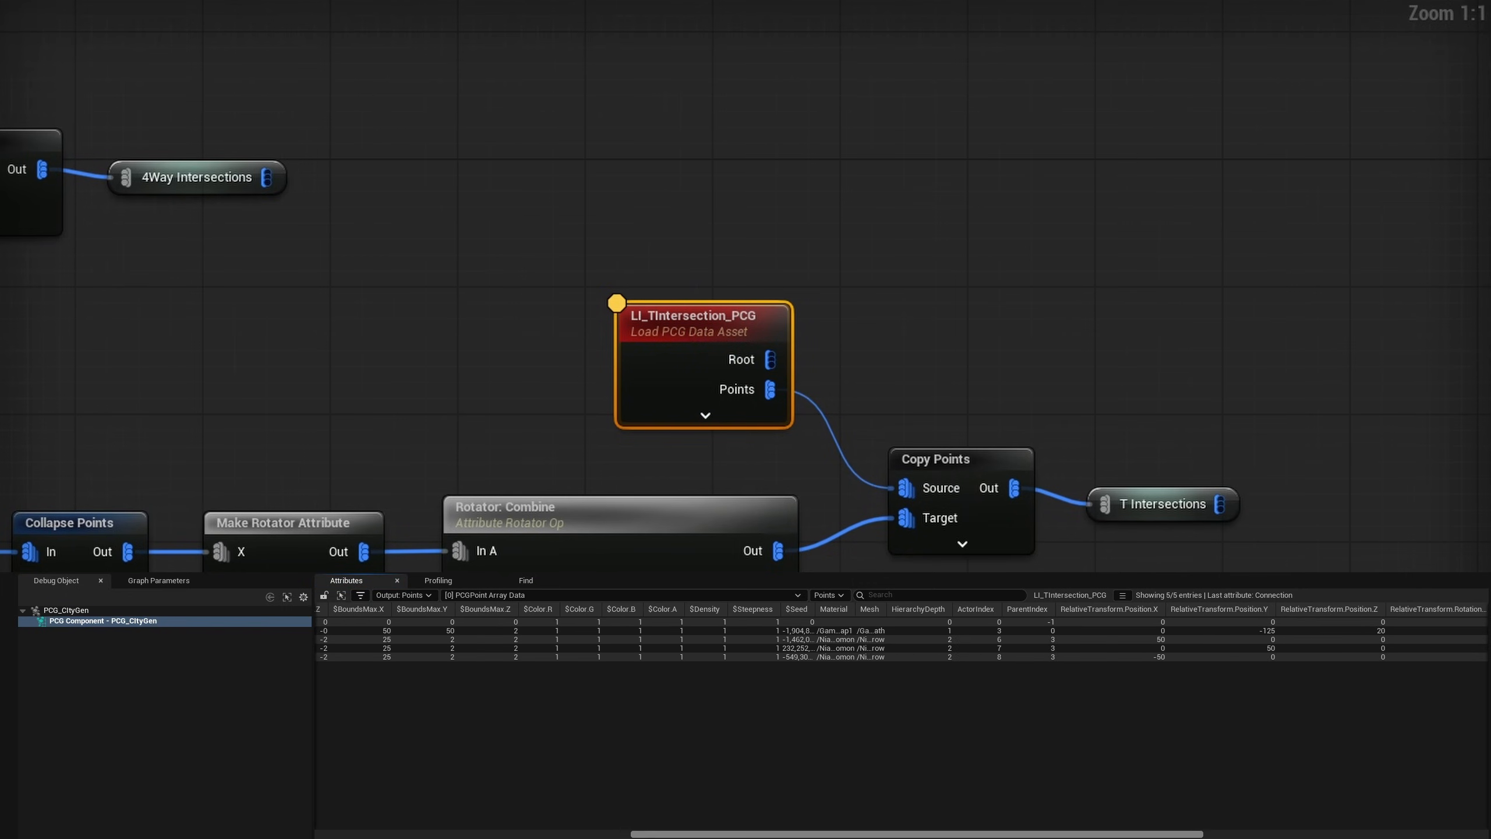
pyautogui.moveTo(874, 610); pyautogui.dragTo(1099, 612)
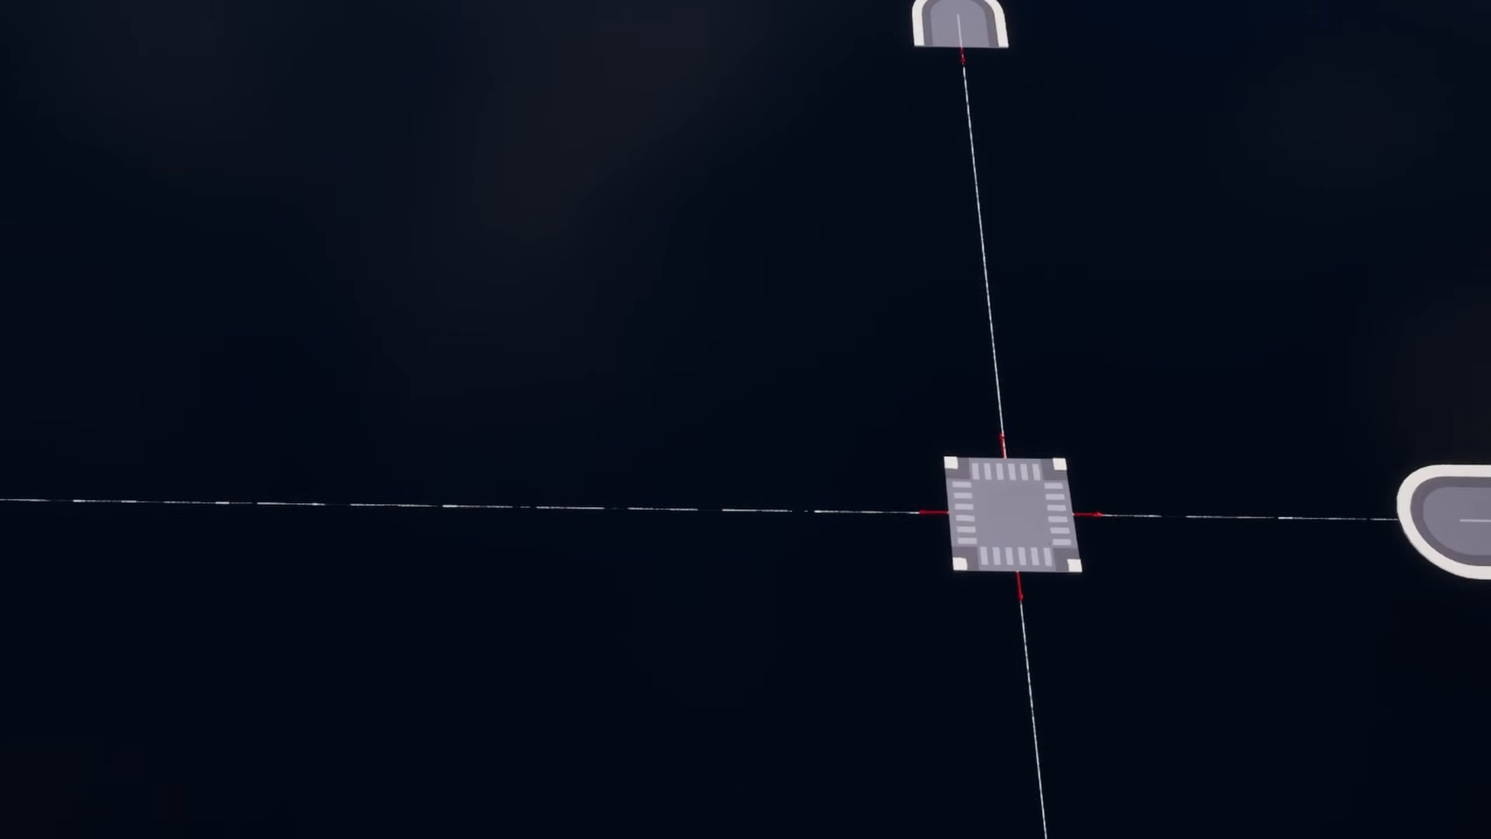
# - Examine the placement and orientation of the generated intersections and dead ends along the roads, and review the dead-end branch of the graph
pyautogui.moveTo(1239, 557); pyautogui.dragTo(1128, 511, button='right')
pyautogui.moveTo(875, 82); pyautogui.dragTo(898, 81, button='right')
pyautogui.moveTo(759, 500); pyautogui.dragTo(594, 493, button='right')
pyautogui.moveTo(664, 311); pyautogui.dragTo(639, 333, button='right')
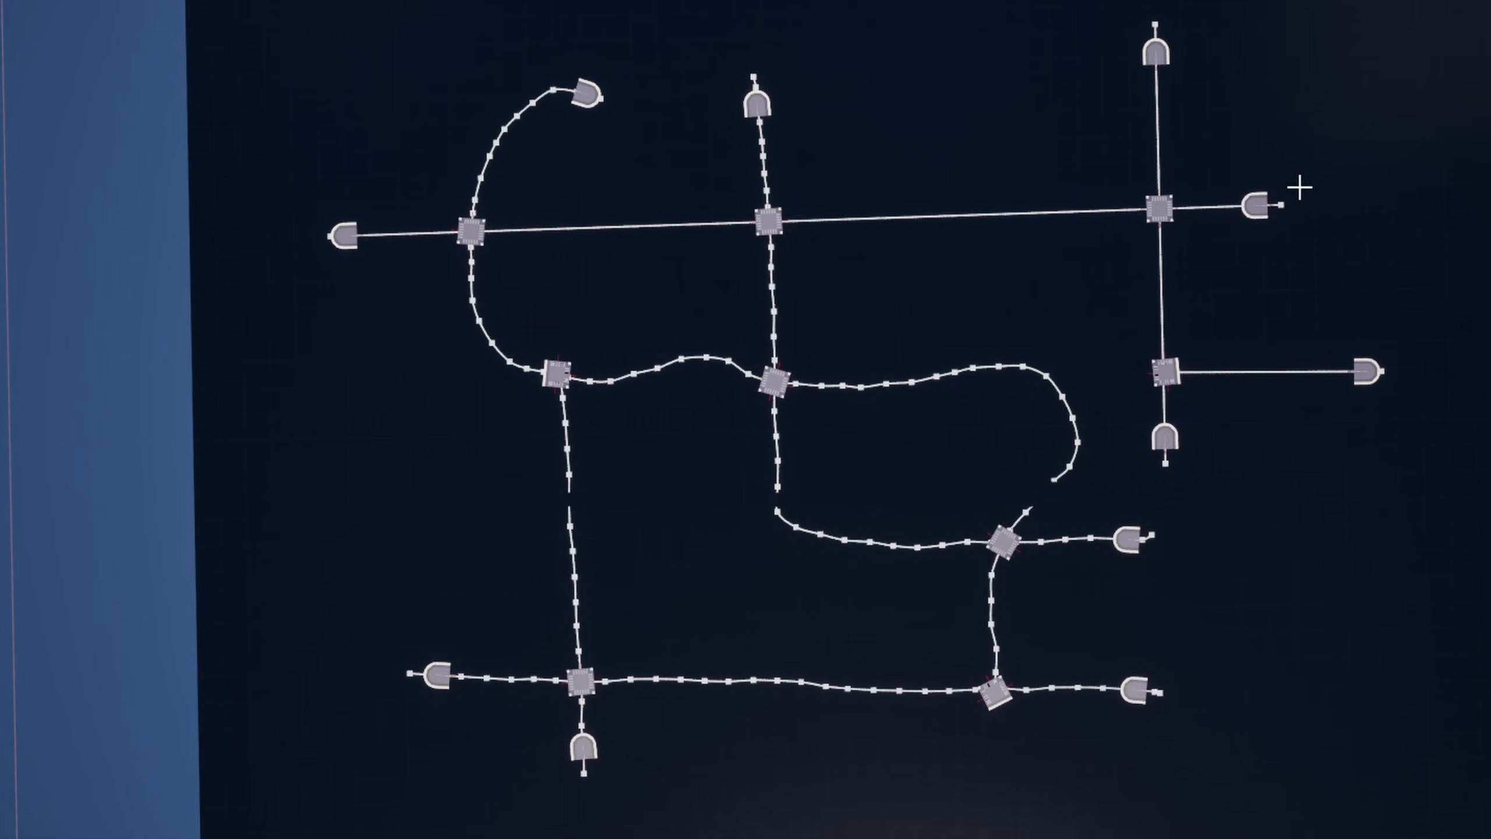
pyautogui.scroll(10, 1198, 201)
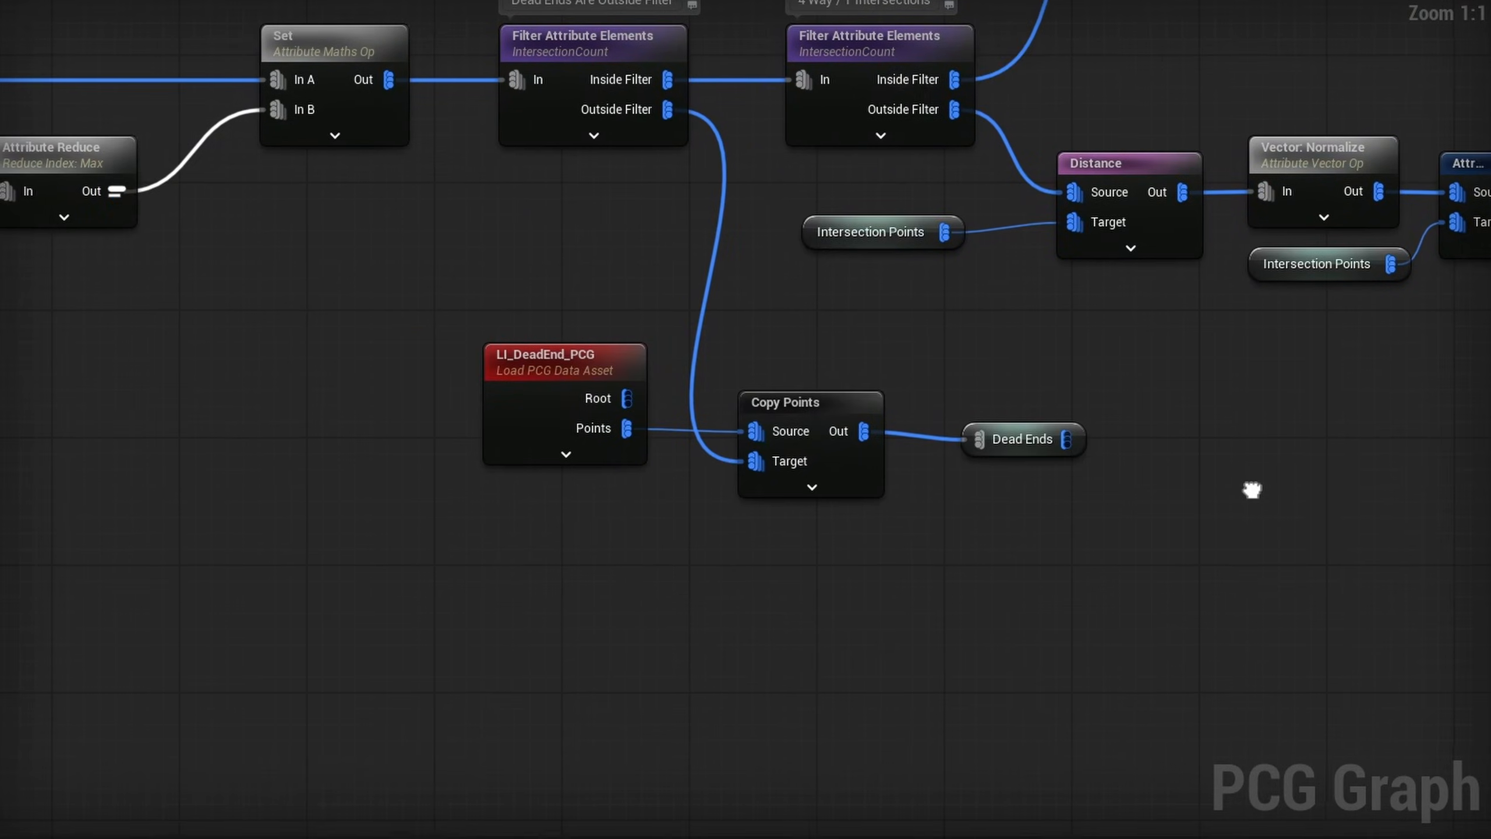
pyautogui.scroll(-1, 951, 512)
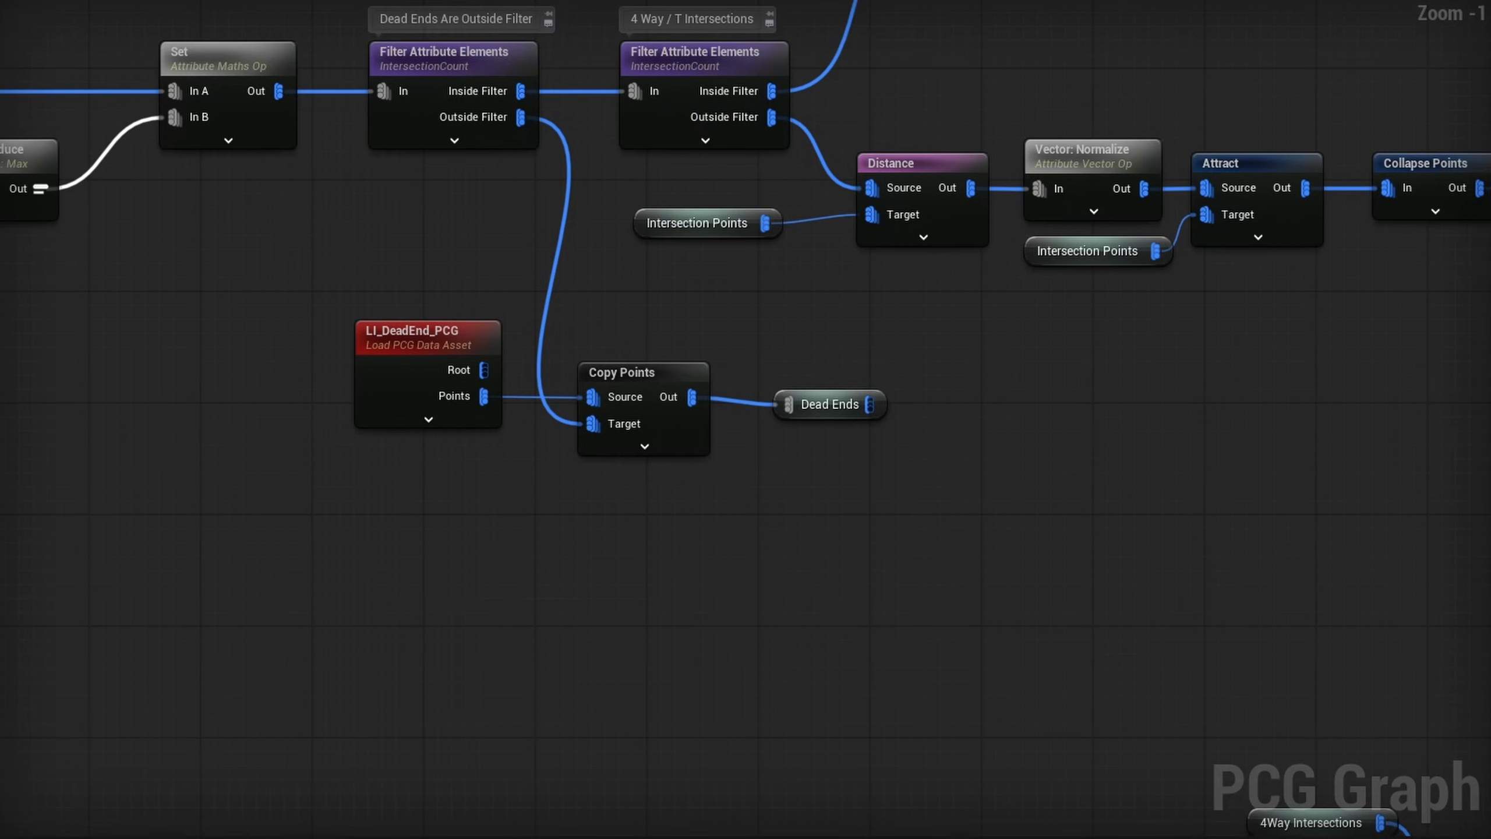
pyautogui.moveTo(807, 542); pyautogui.dragTo(896, 617, button='right')
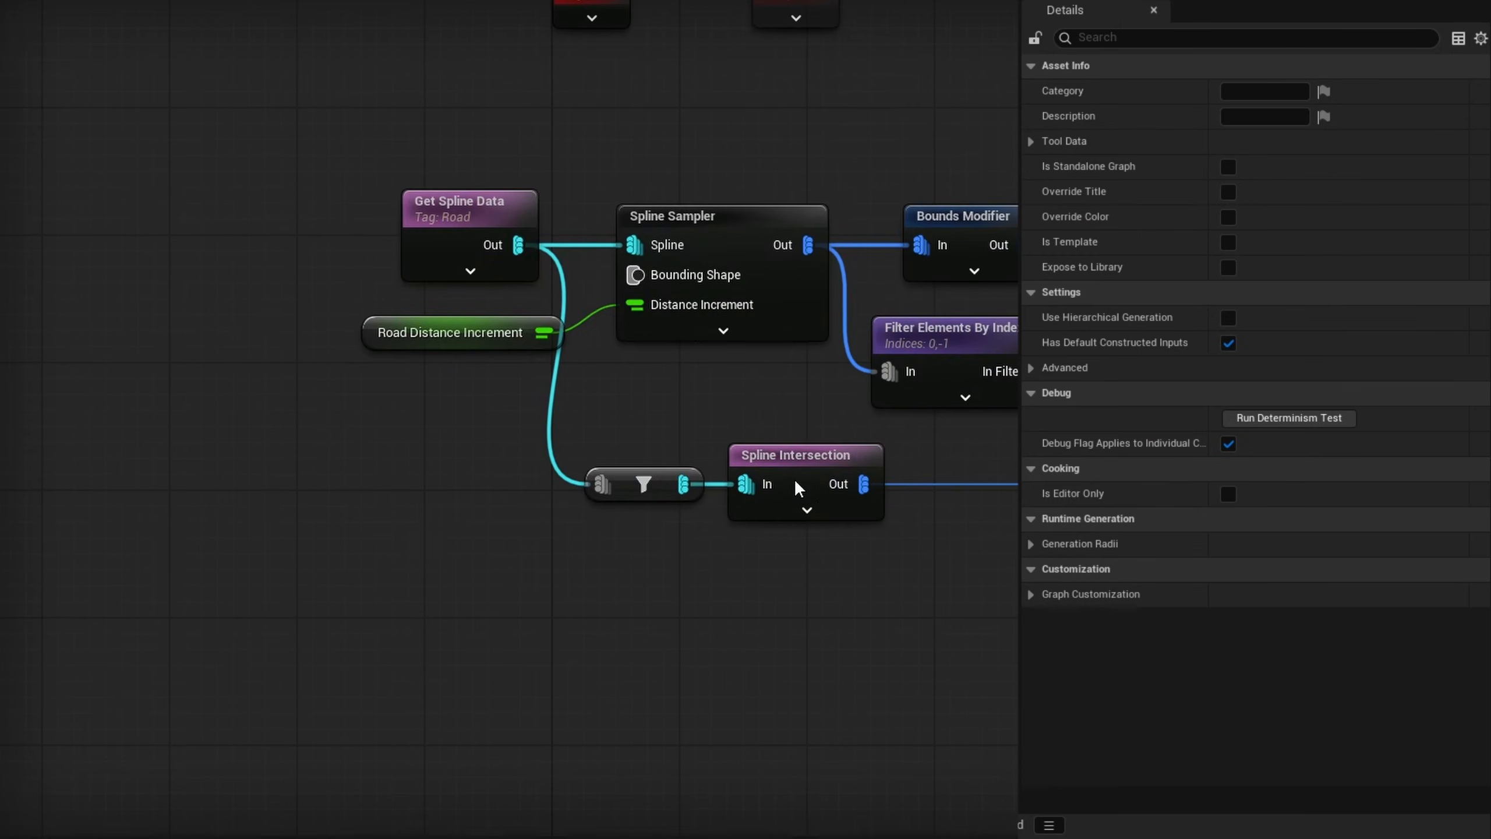
# - Enable Compute Alpha in the attribute settings of the road Spline Sampler
pyautogui.moveTo(796, 480); pyautogui.dragTo(714, 537, button='right')
pyautogui.click(609, 300)
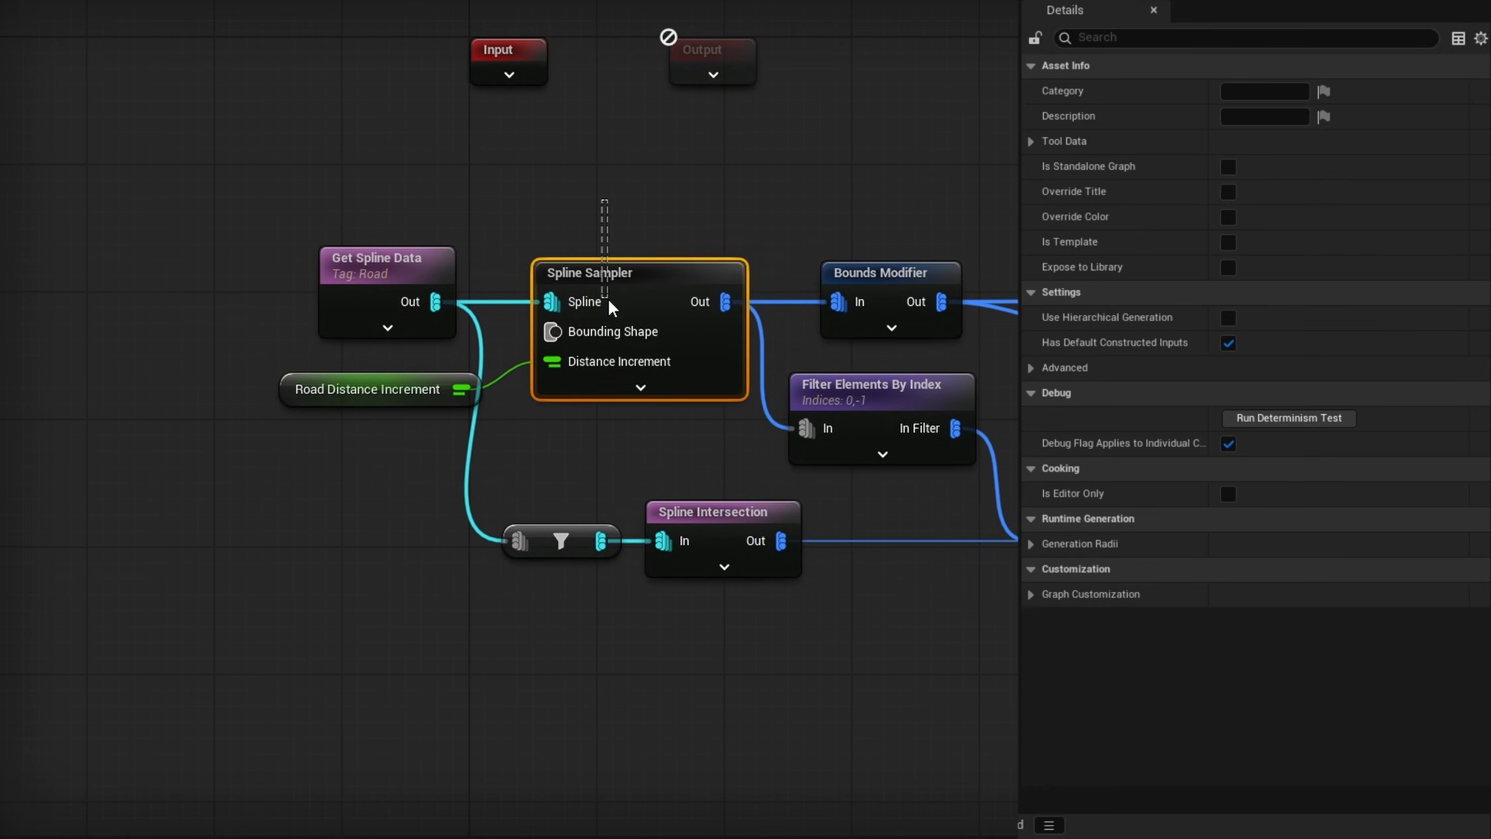
pyautogui.click(1030, 316)
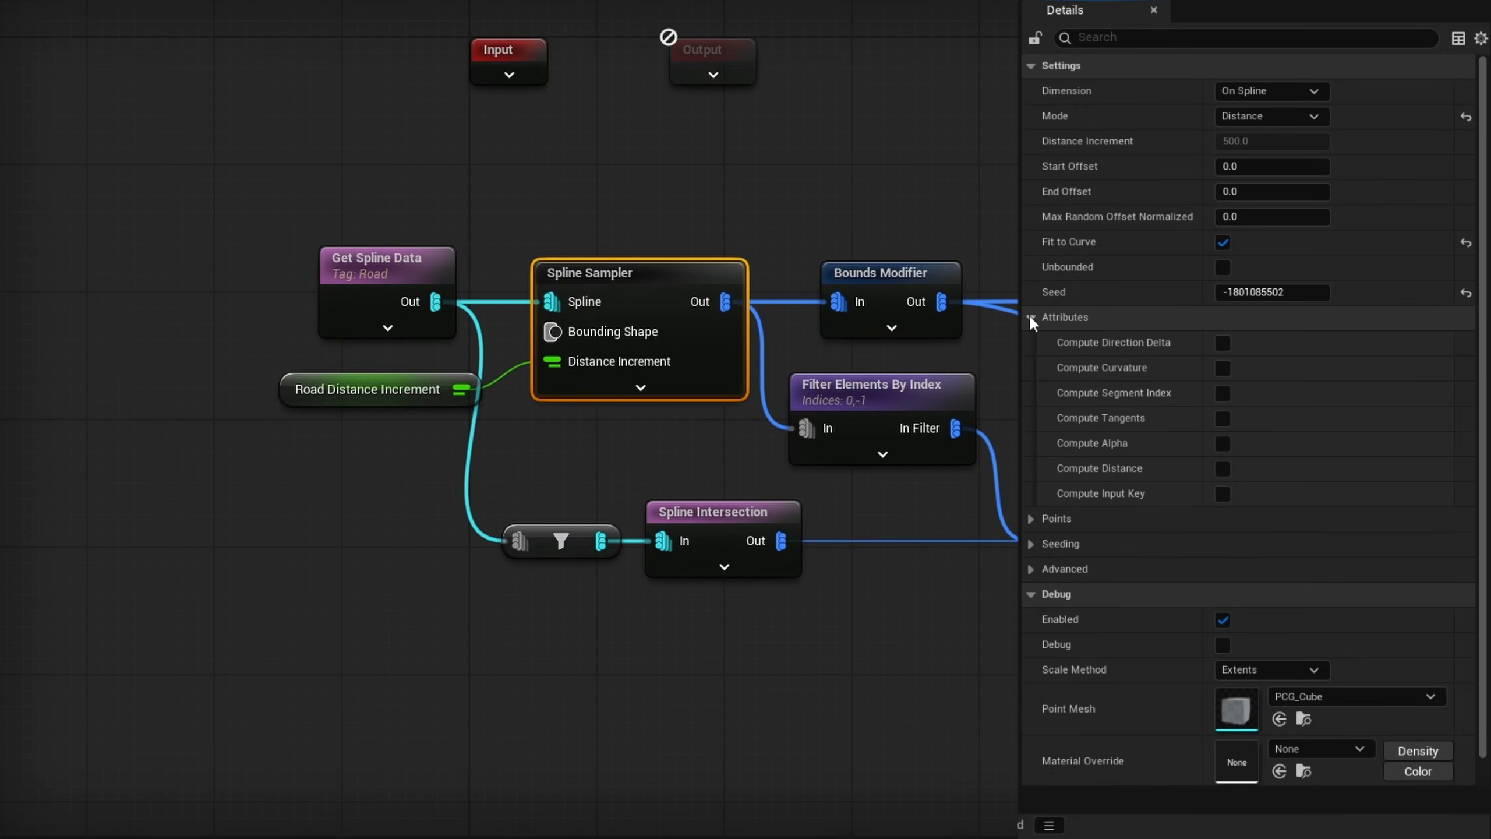
pyautogui.moveTo(1070, 456)
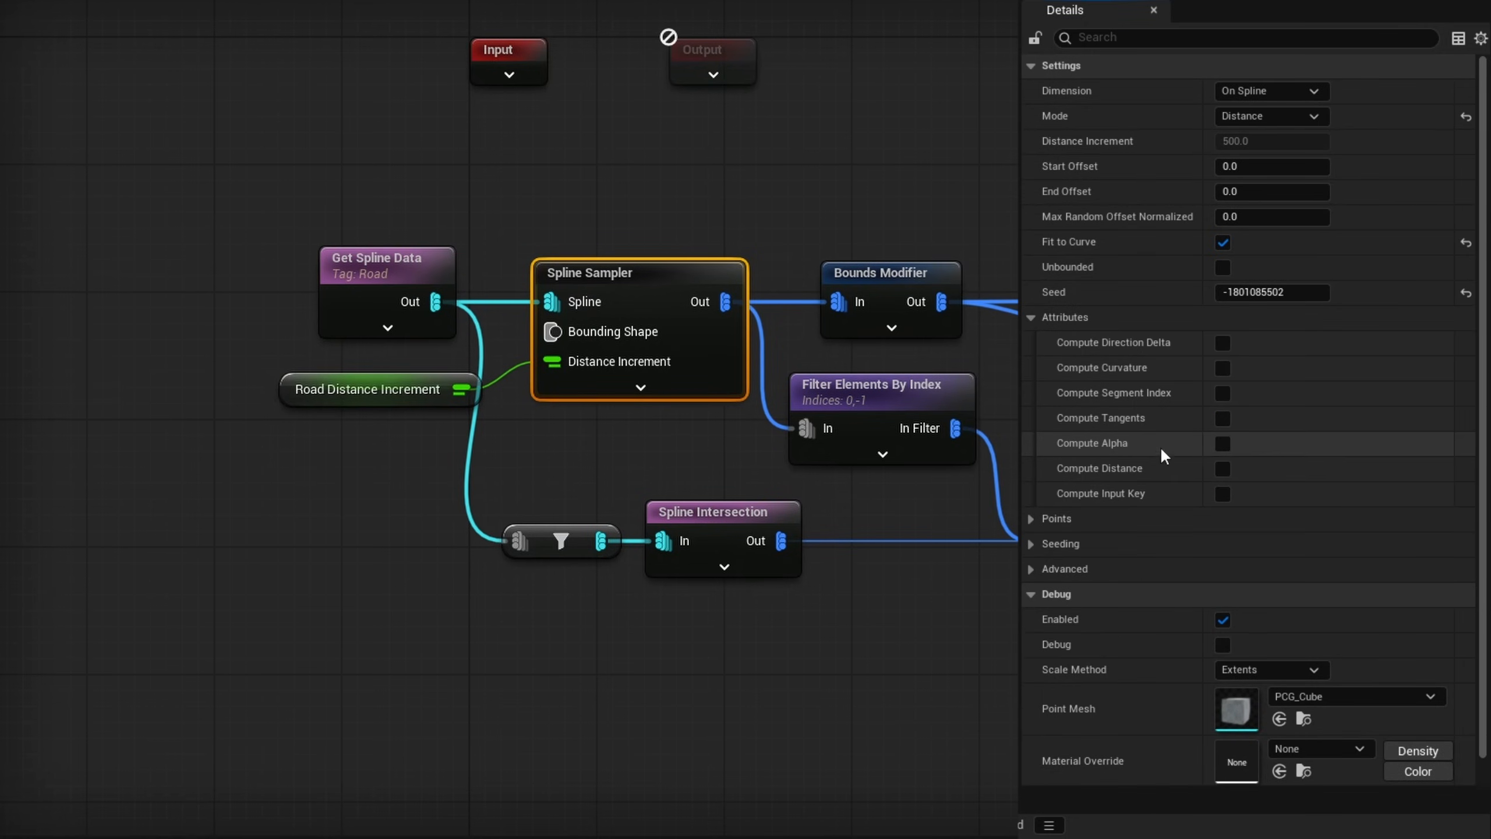
pyautogui.click(1223, 443)
pyautogui.moveTo(1123, 477)
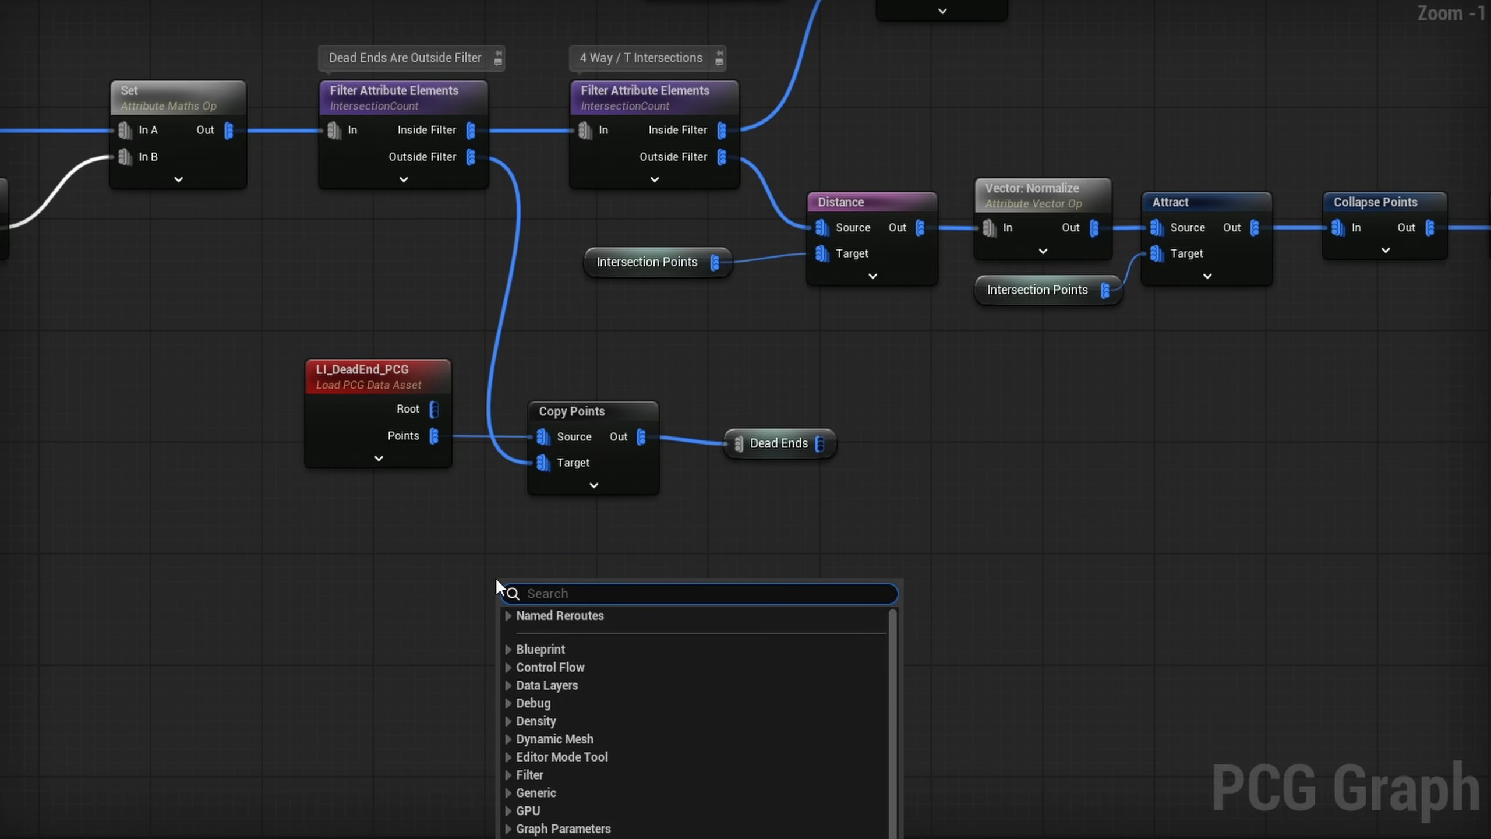
# - Add a Filter Attribute Elements node below the dead-end Copy Points node
pyautogui.write('filter attribute')
pyautogui.press('Down')
pyautogui.press('Down')
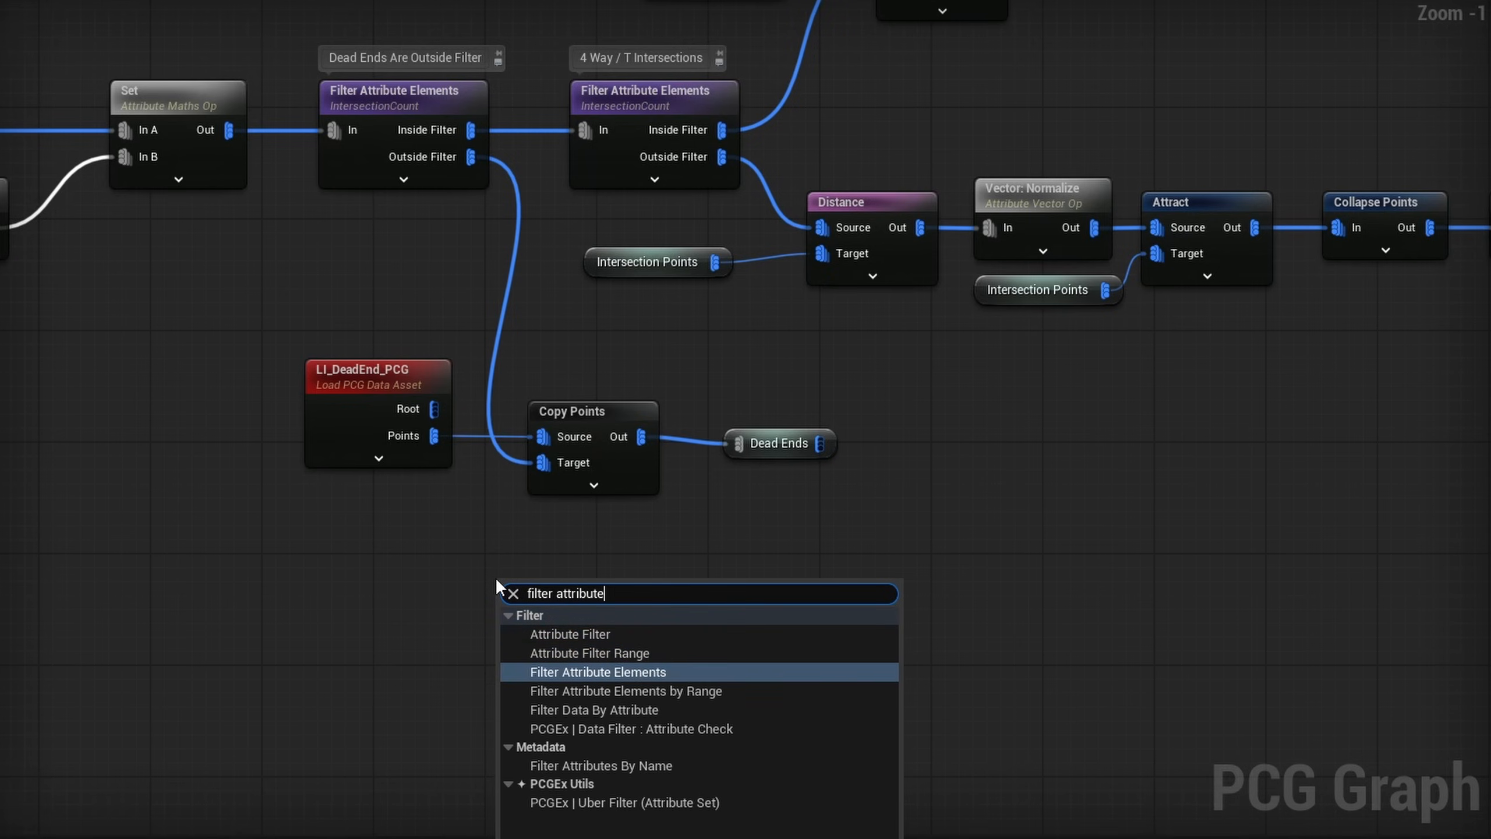
pyautogui.press('Return')
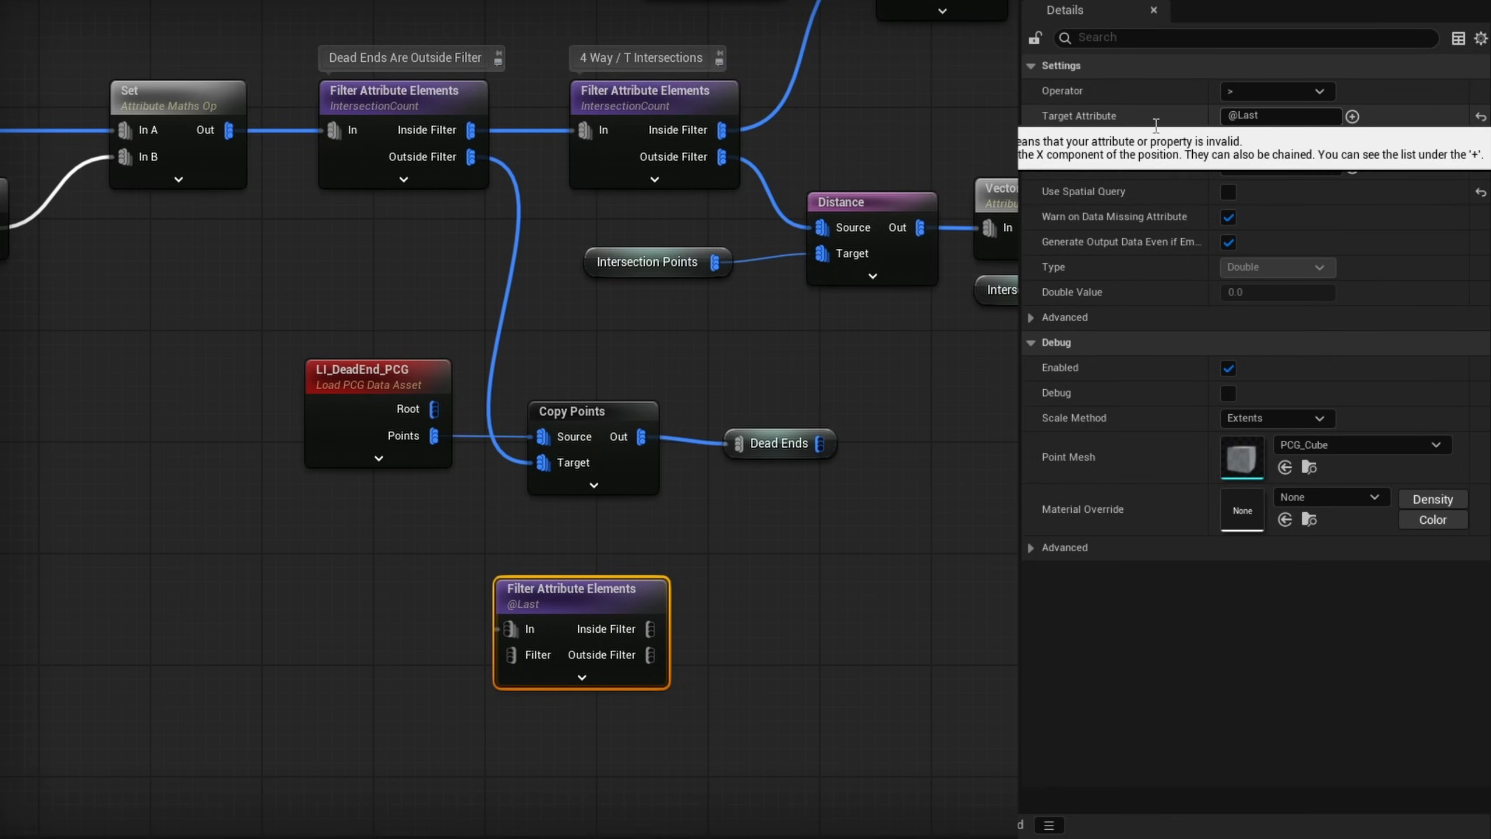
# - Set the new filter's target attribute to Alpha and make it compare against a constant double threshold
pyautogui.click(1143, 125)
pyautogui.press('BackSpace')
pyautogui.write('Alpha')
pyautogui.press('Return')
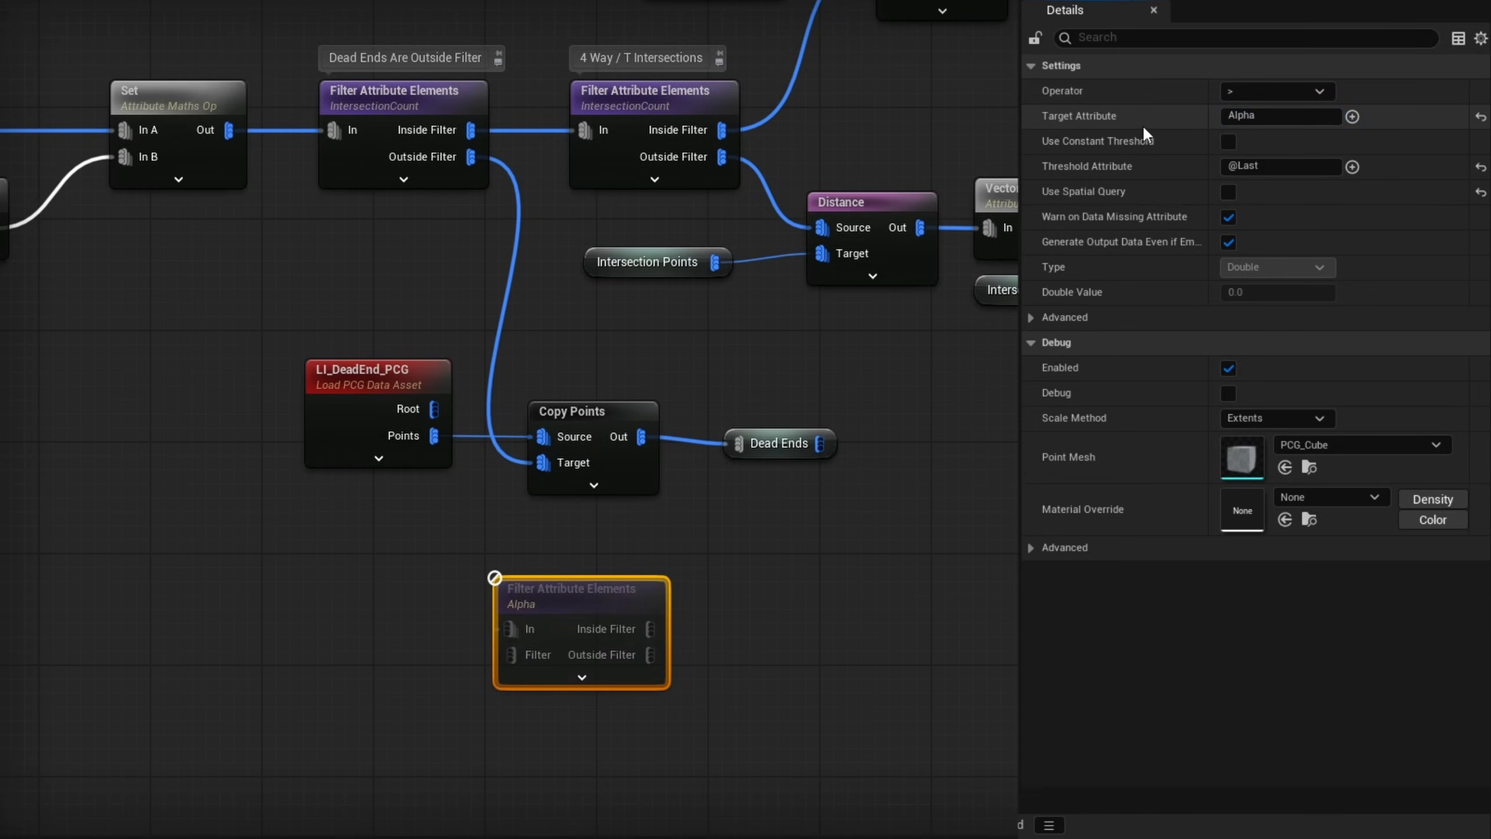
pyautogui.click(1229, 142)
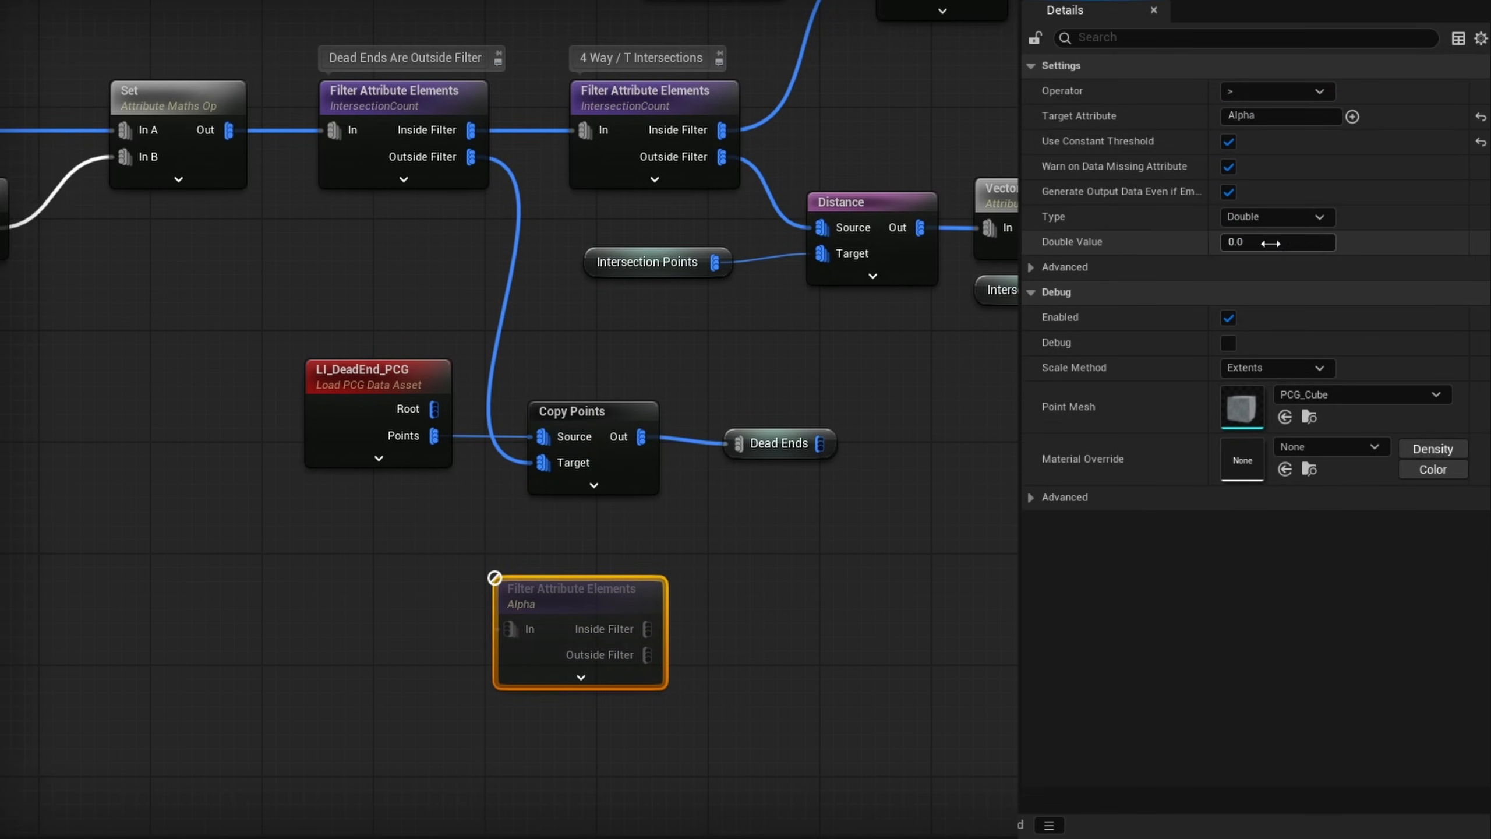
pyautogui.click(1270, 243)
pyautogui.press('Return')
# - Route the dead-end Outside Filter output through the Alpha filter's Outside Filter into the Copy Points target, and move the dead-end asset nodes aside
pyautogui.moveTo(470, 156); pyautogui.dragTo(513, 632)
pyautogui.moveTo(647, 654); pyautogui.dragTo(557, 463)
pyautogui.keyDown('alt'); pyautogui.click(501, 452); pyautogui.keyUp('alt')
pyautogui.moveTo(784, 381); pyautogui.dragTo(424, 452)
pyautogui.moveTo(630, 425); pyautogui.dragTo(993, 453)
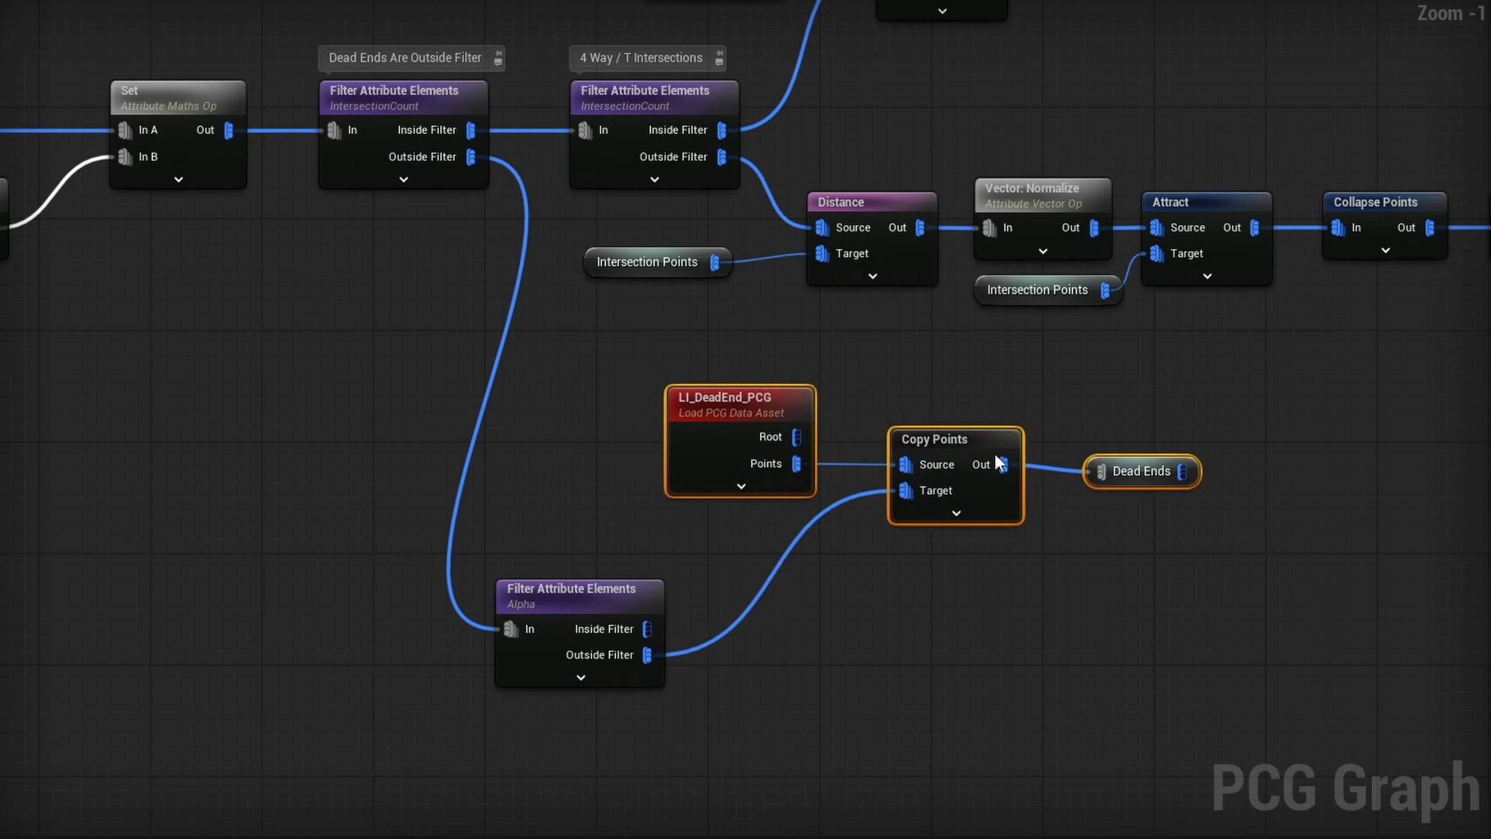
# - Route the Alpha filter's Inside Filter through a new Transform Points node rotated 180° about Z into the dead-end Copy Points target
pyautogui.moveTo(648, 629); pyautogui.dragTo(726, 564)
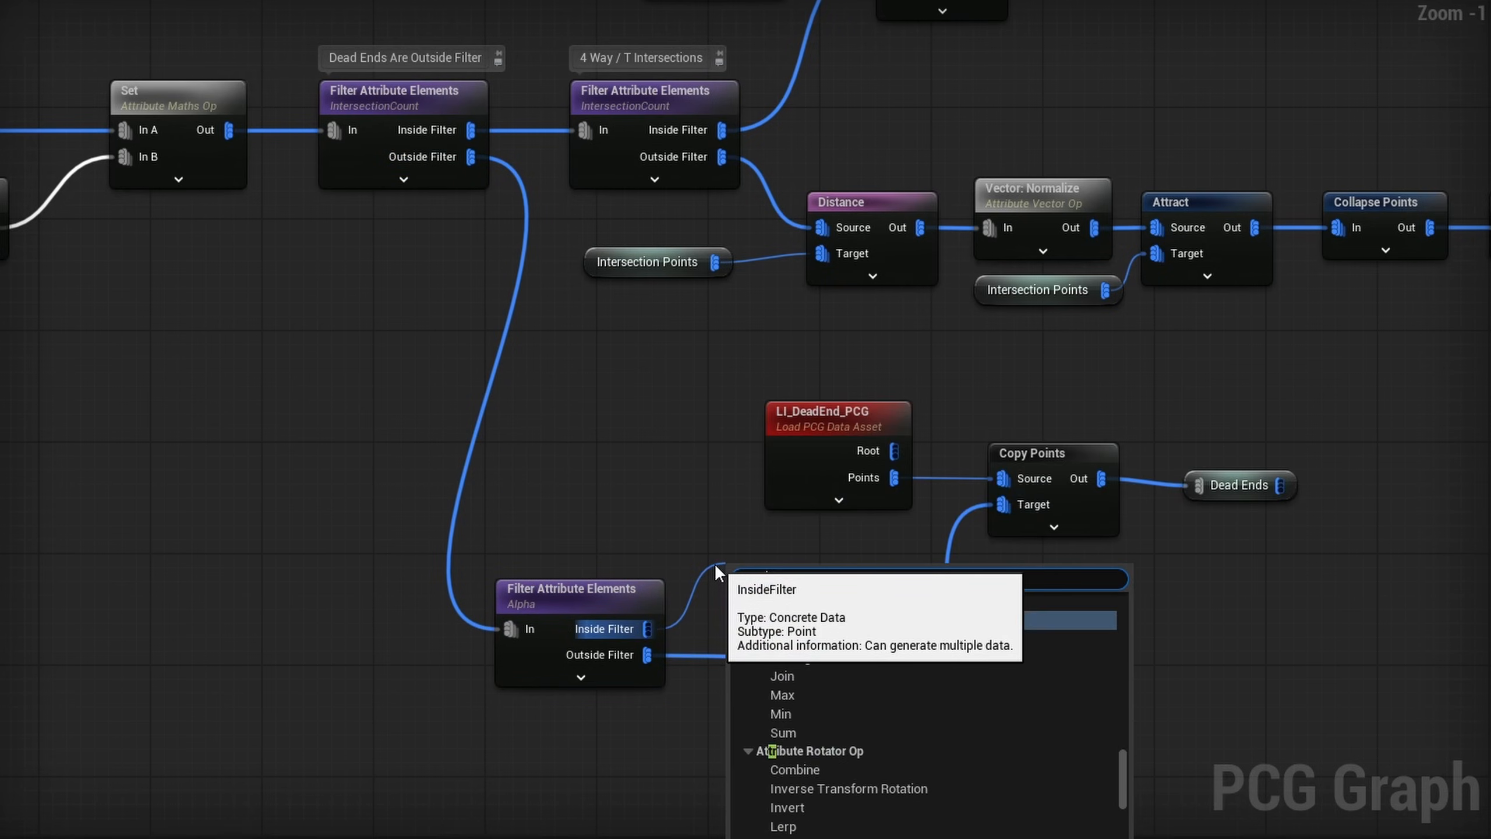
pyautogui.write('ans po')
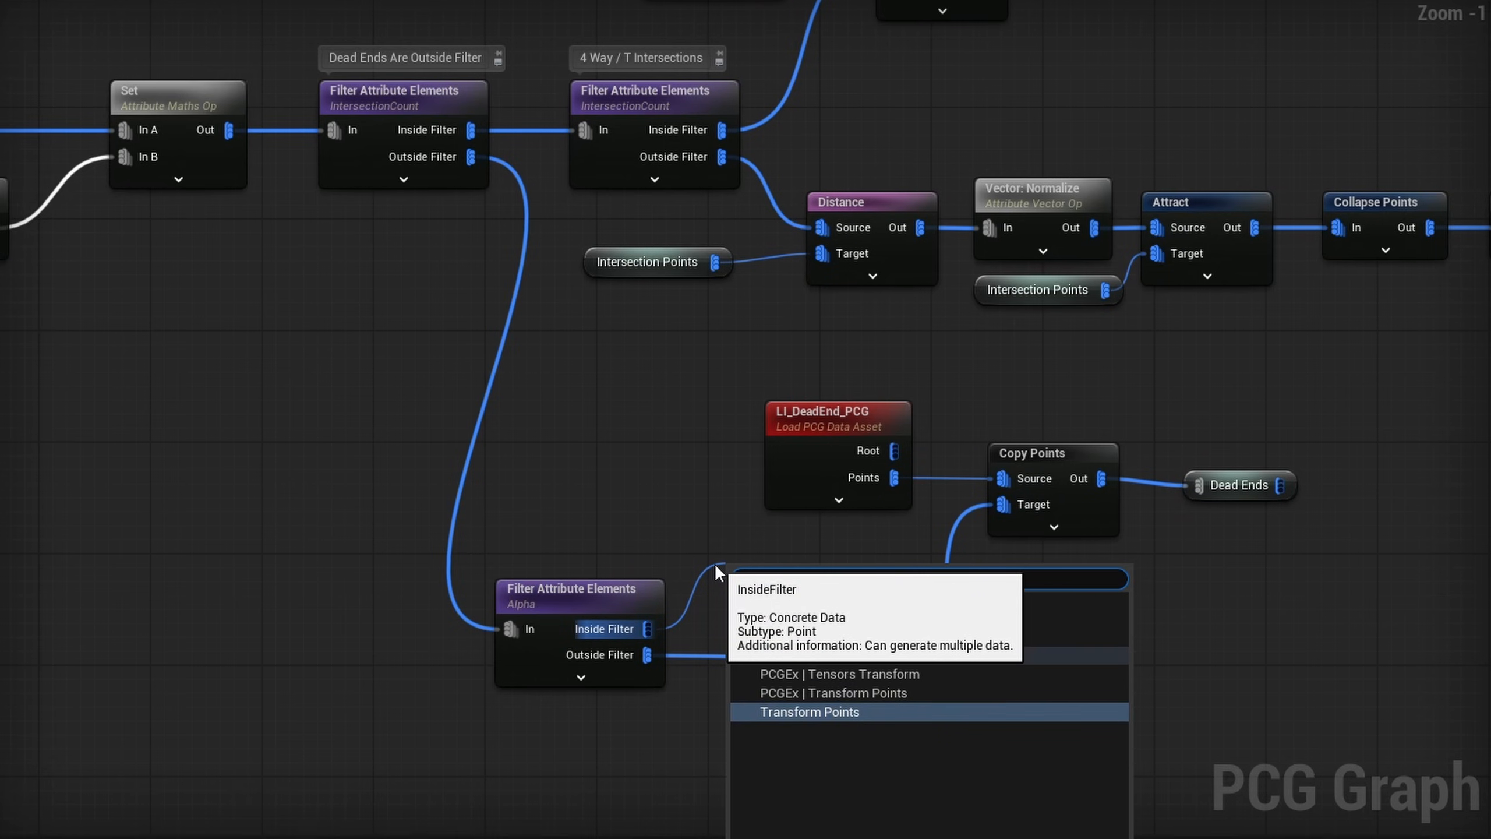
pyautogui.press('Return')
pyautogui.click(1424, 194)
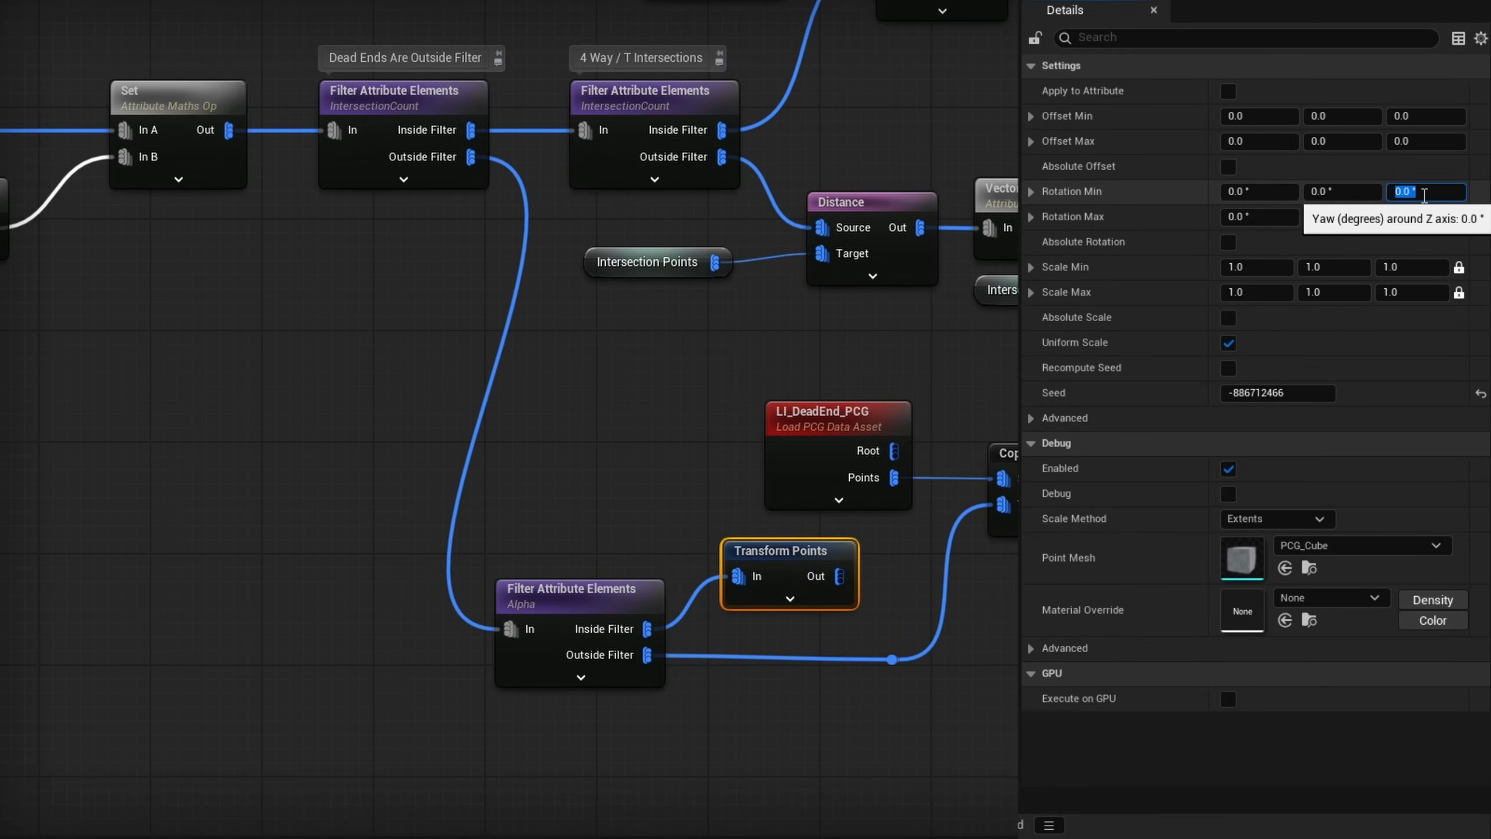
pyautogui.write('180')
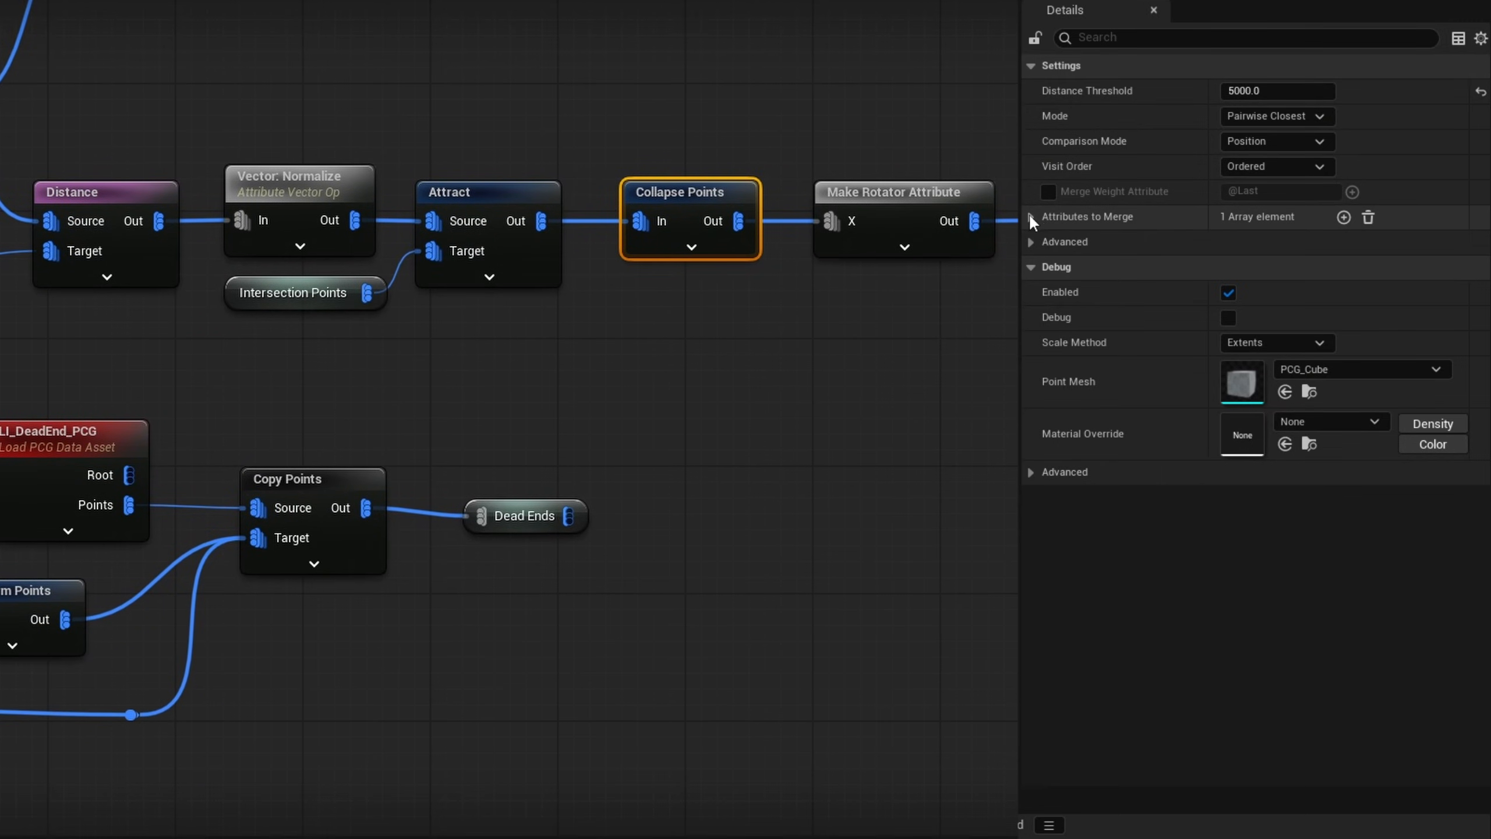
# - Add Distance as a second attribute to merge on the T-intersection Collapse Points node
pyautogui.click(1031, 216)
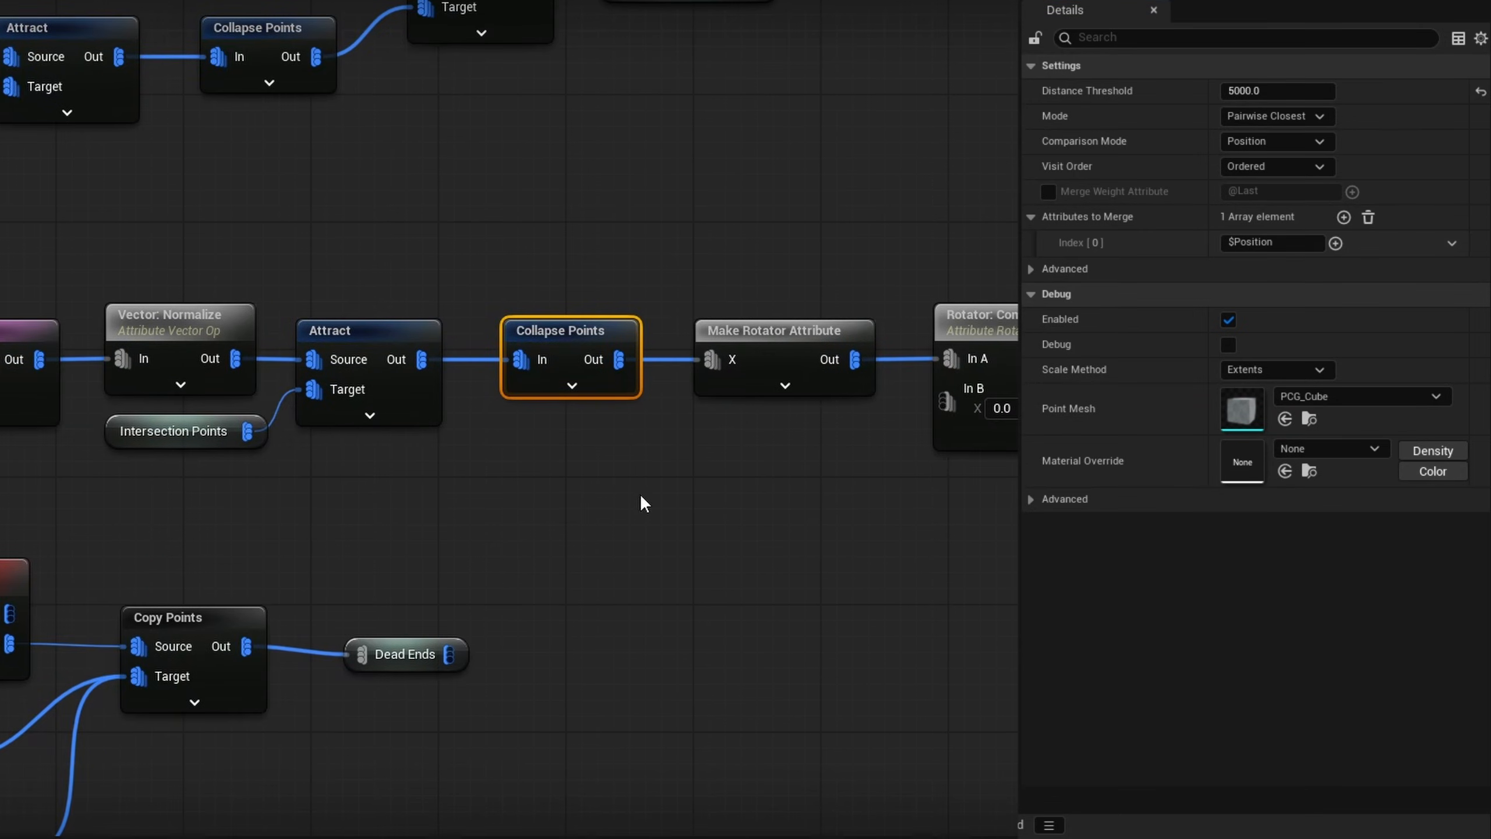
pyautogui.click(1333, 223)
pyautogui.click(1271, 269)
pyautogui.write('Distance')
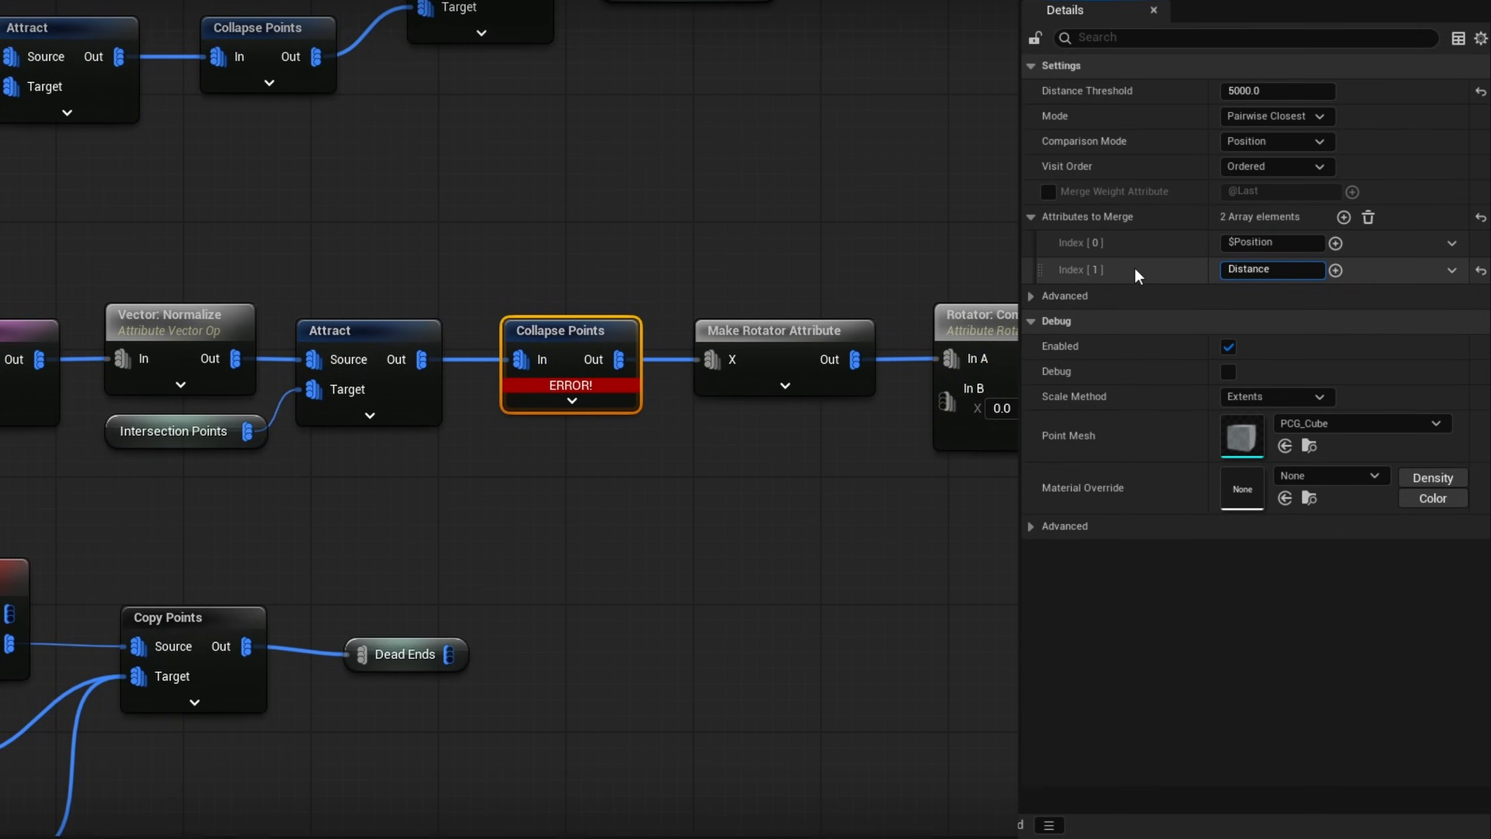
pyautogui.press('Return')
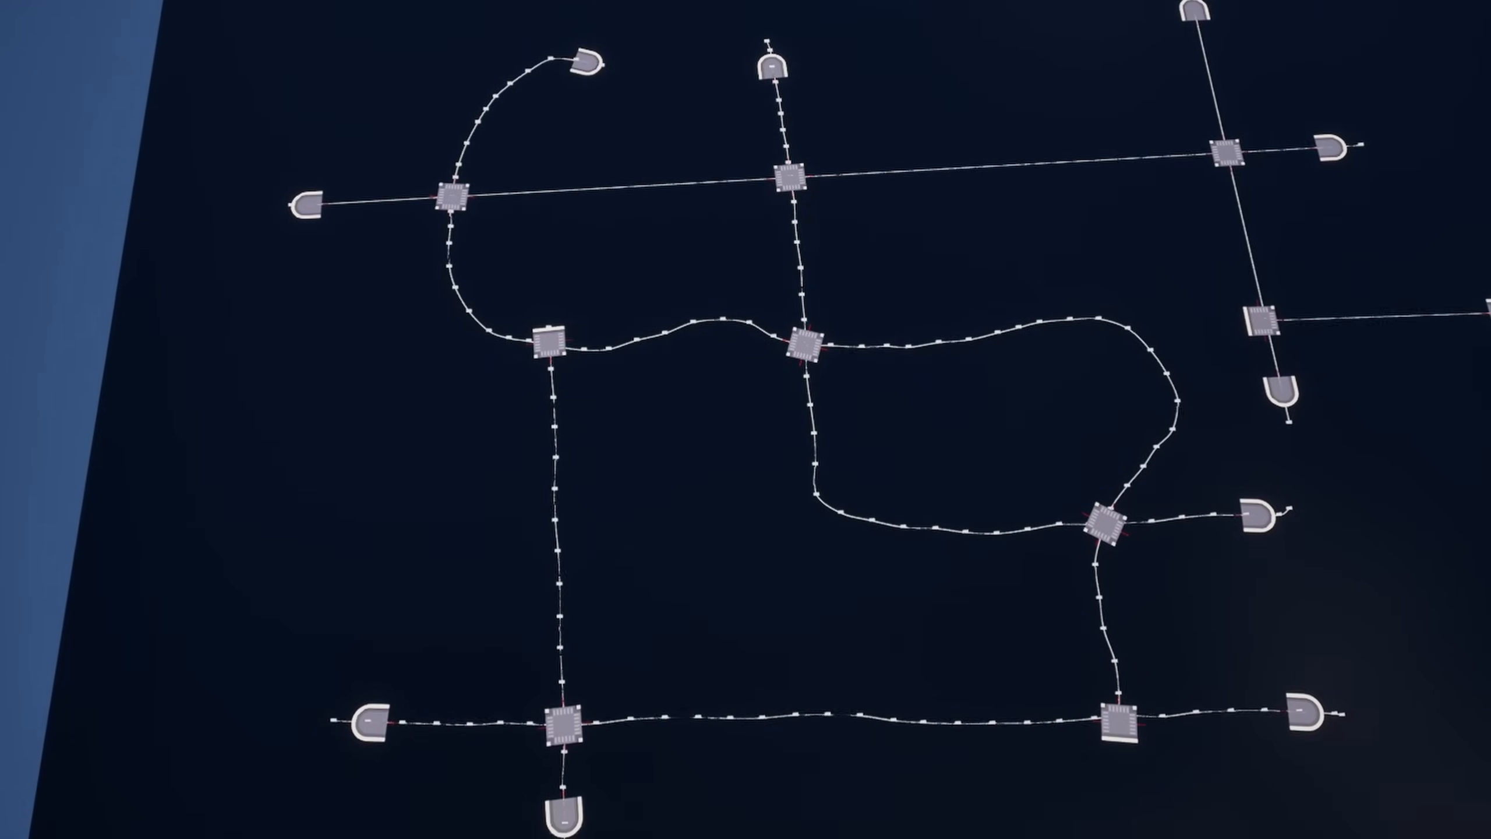
# - Examine the T-intersection and dead-end assets in the viewport, comparing their connection arrows with the adjoining road splines
pyautogui.moveTo(959, 423)
pyautogui.mouseDown(button='right')
pyautogui.moveTo(959, 458)
pyautogui.moveTo(959, 397)
pyautogui.mouseUp(button='right')
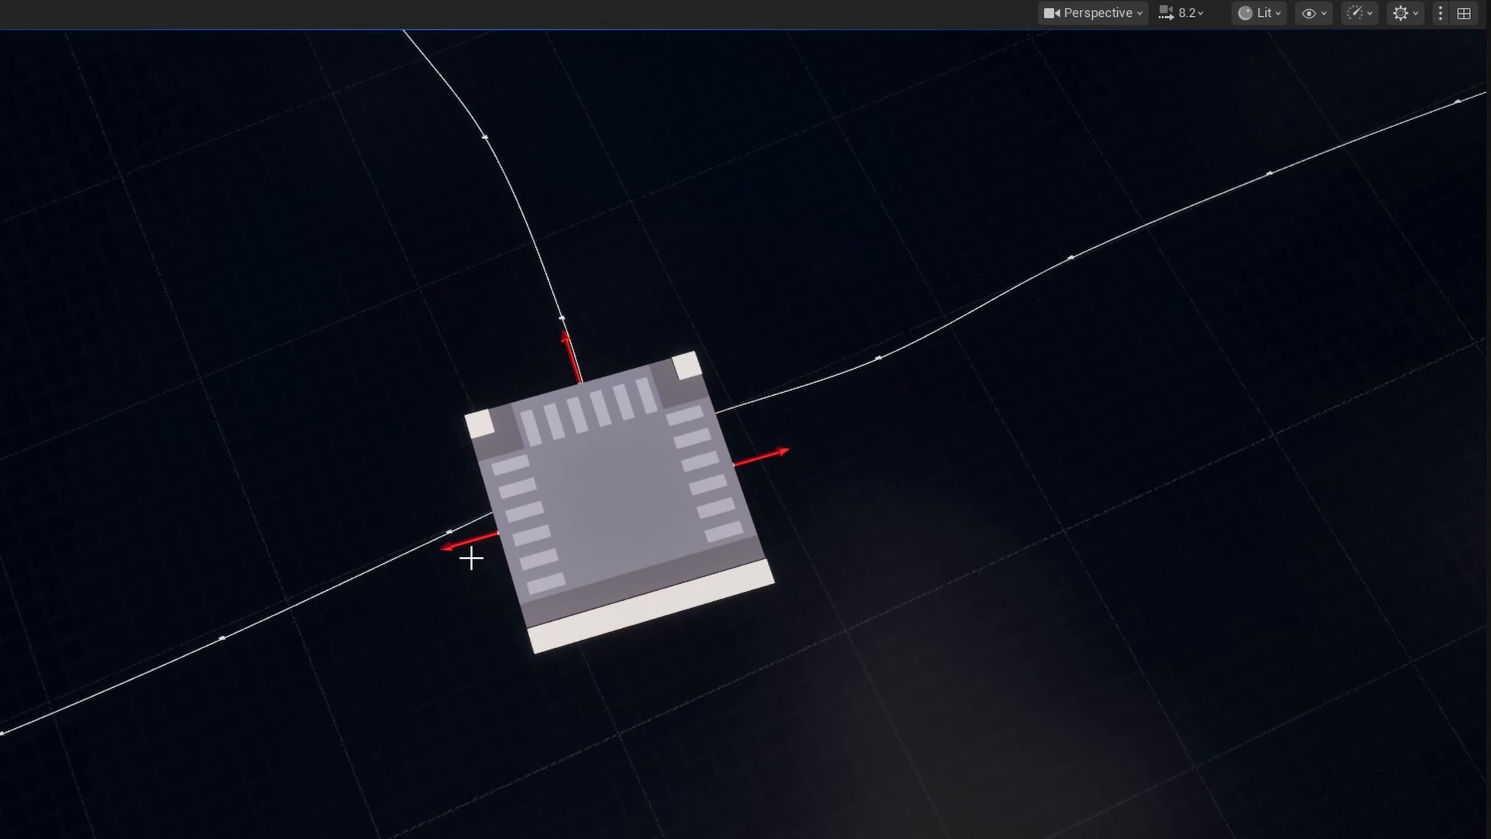
pyautogui.moveTo(870, 562); pyautogui.dragTo(821, 545, button='right')
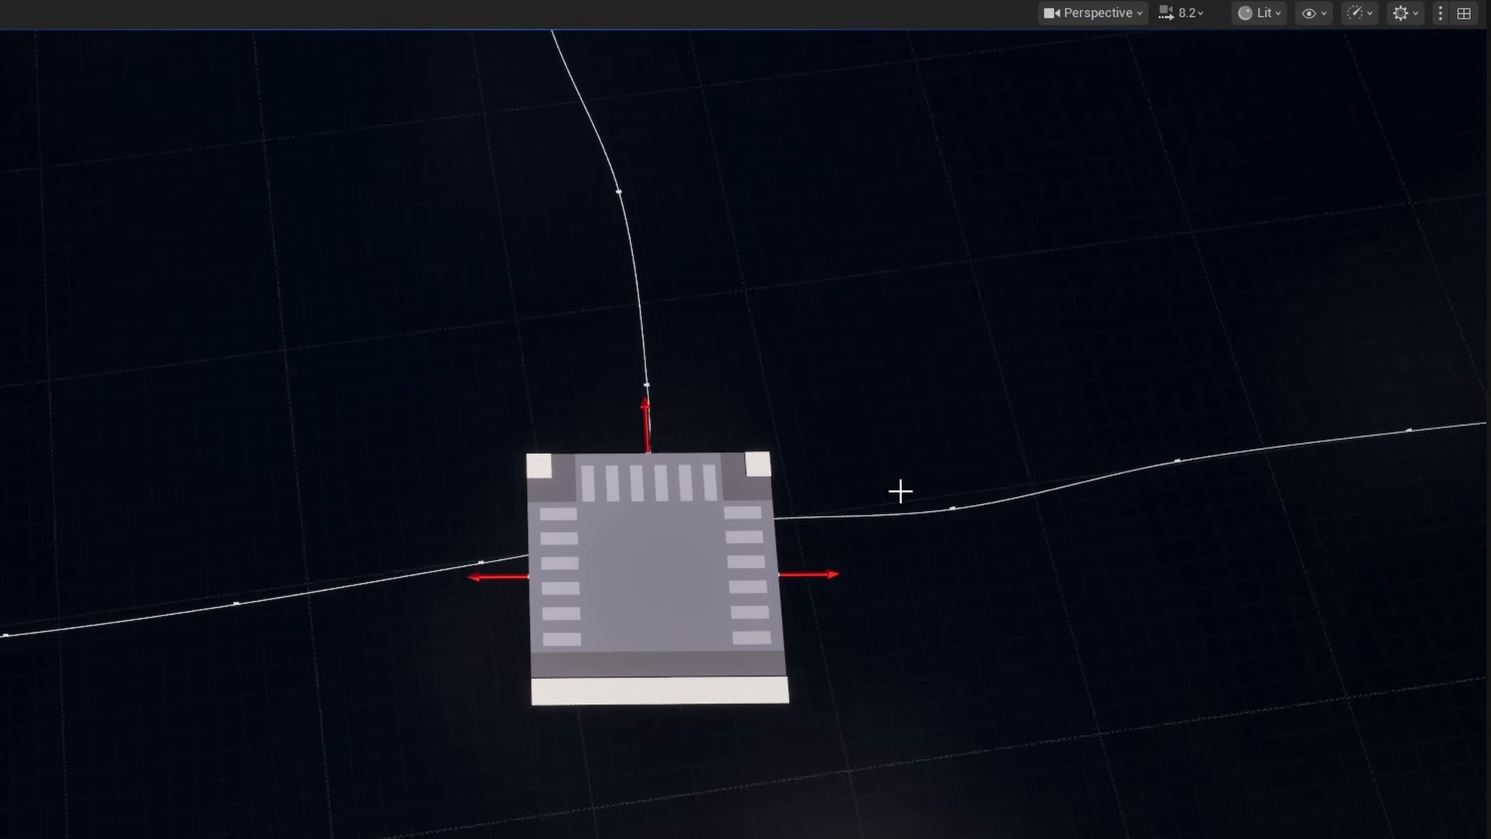
pyautogui.press('s')
pyautogui.moveTo(901, 492); pyautogui.dragTo(669, 496, button='right')
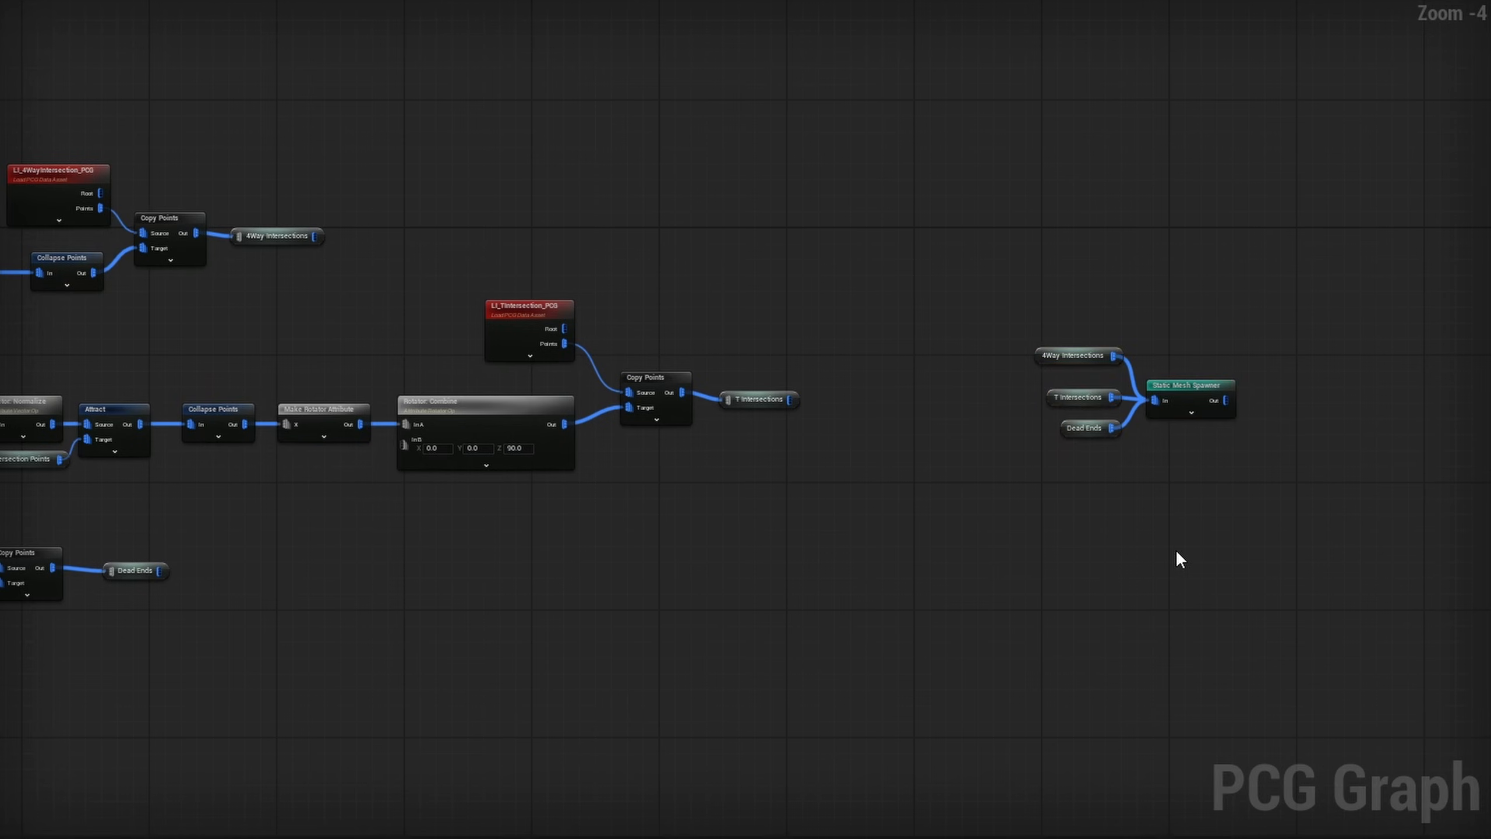
pyautogui.moveTo(1002, 325); pyautogui.dragTo(1075, 343, button='right')
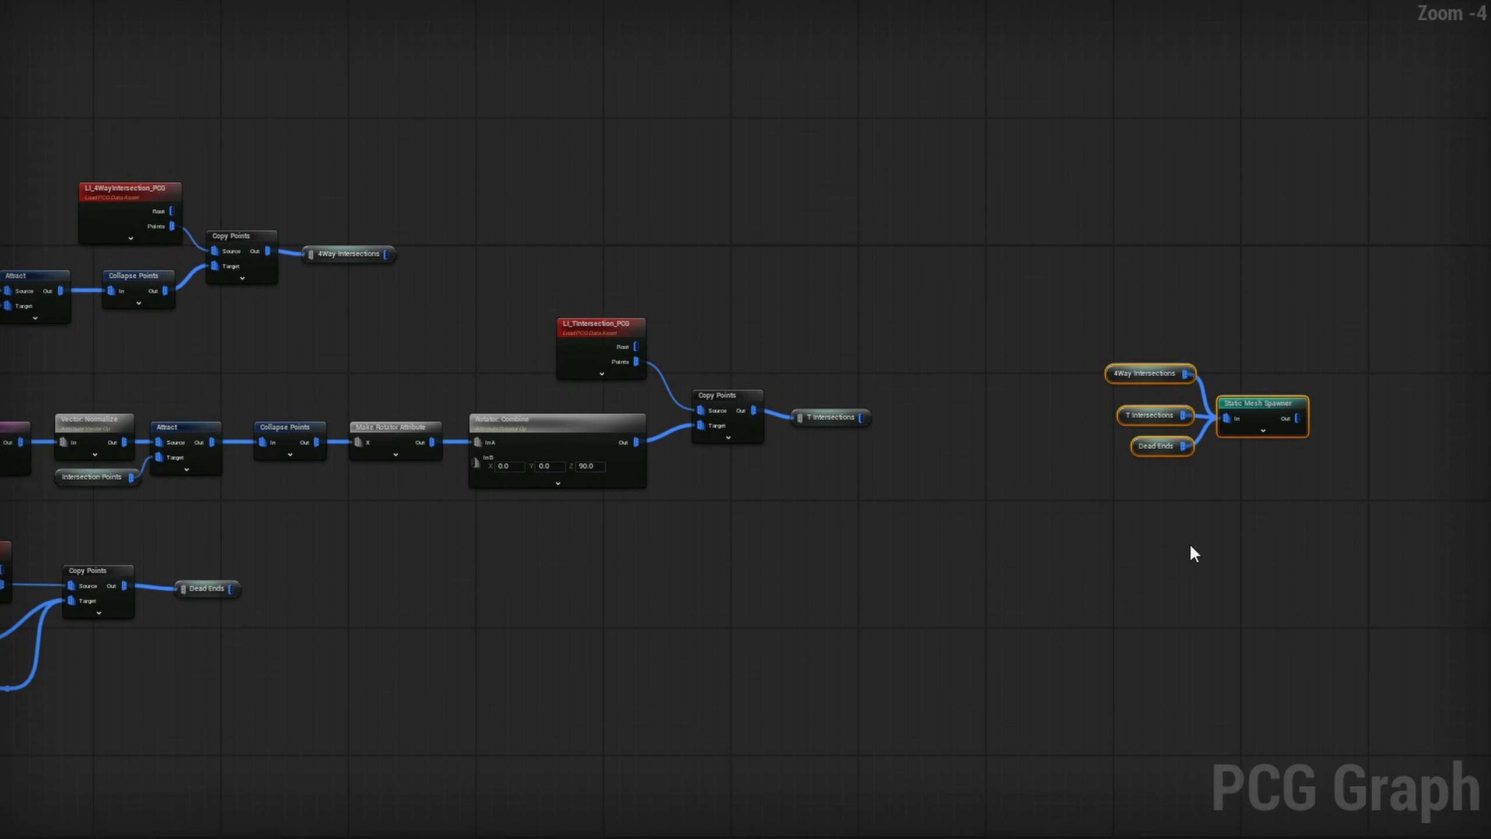
# - Remove the duplicate named reroutes and wire 4Way Intersections, T Intersections and Dead Ends directly into the Static Mesh Spawner
pyautogui.press('Delete')
pyautogui.moveTo(861, 418); pyautogui.dragTo(1227, 418)
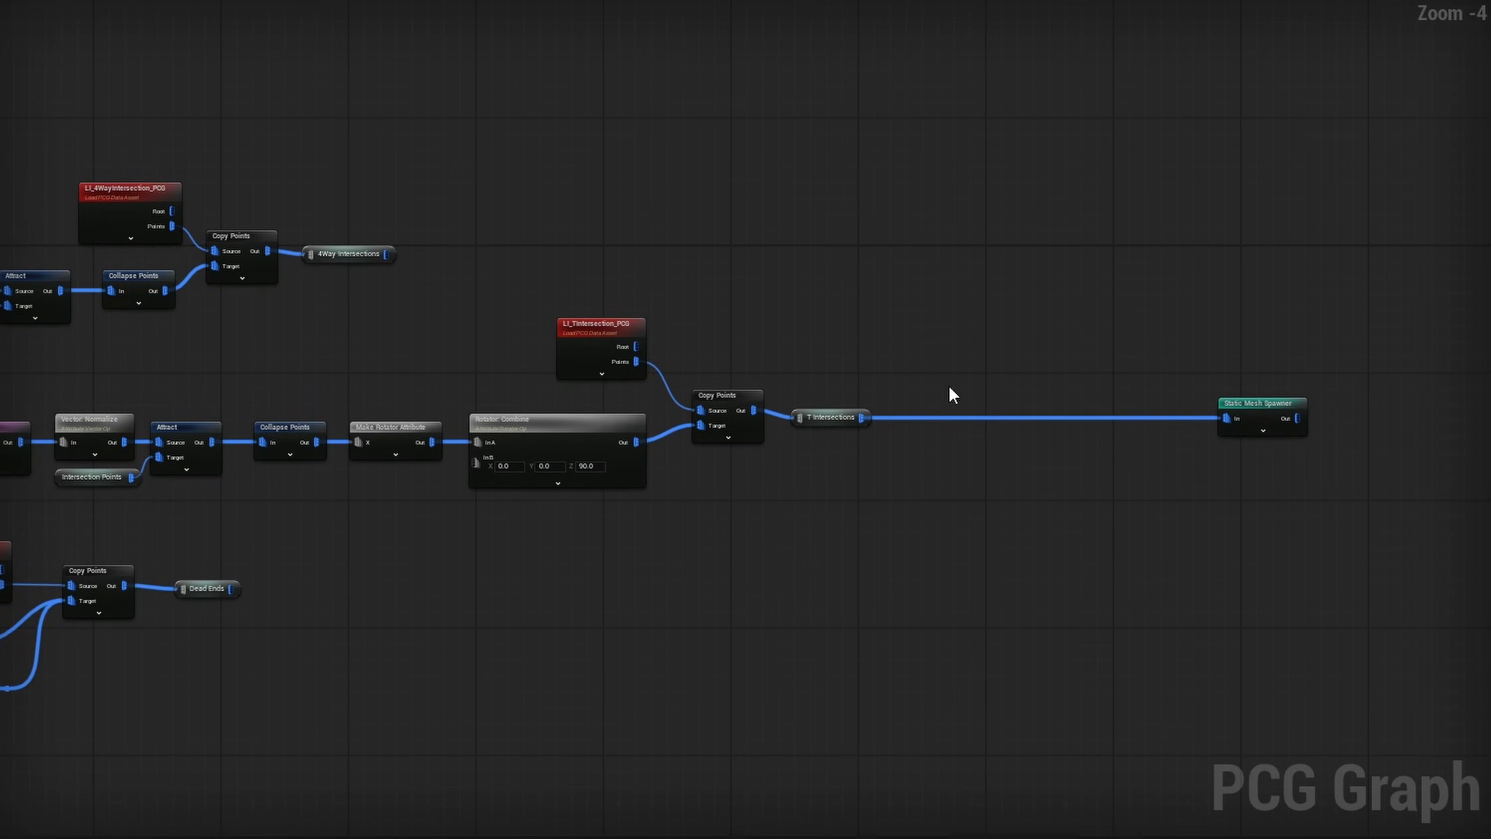
pyautogui.moveTo(231, 587); pyautogui.dragTo(1227, 420)
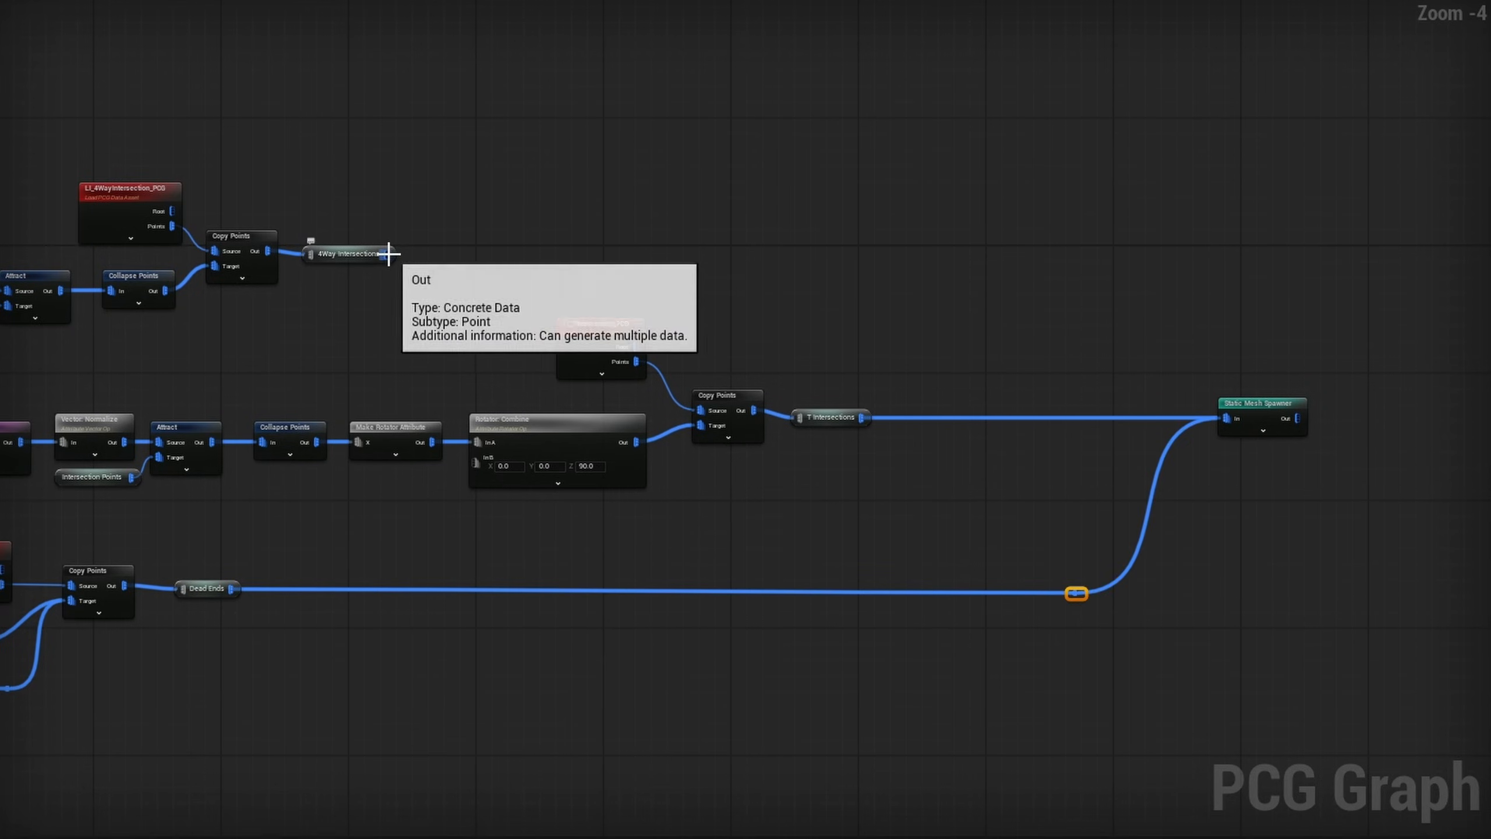
pyautogui.moveTo(388, 254); pyautogui.dragTo(1227, 418)
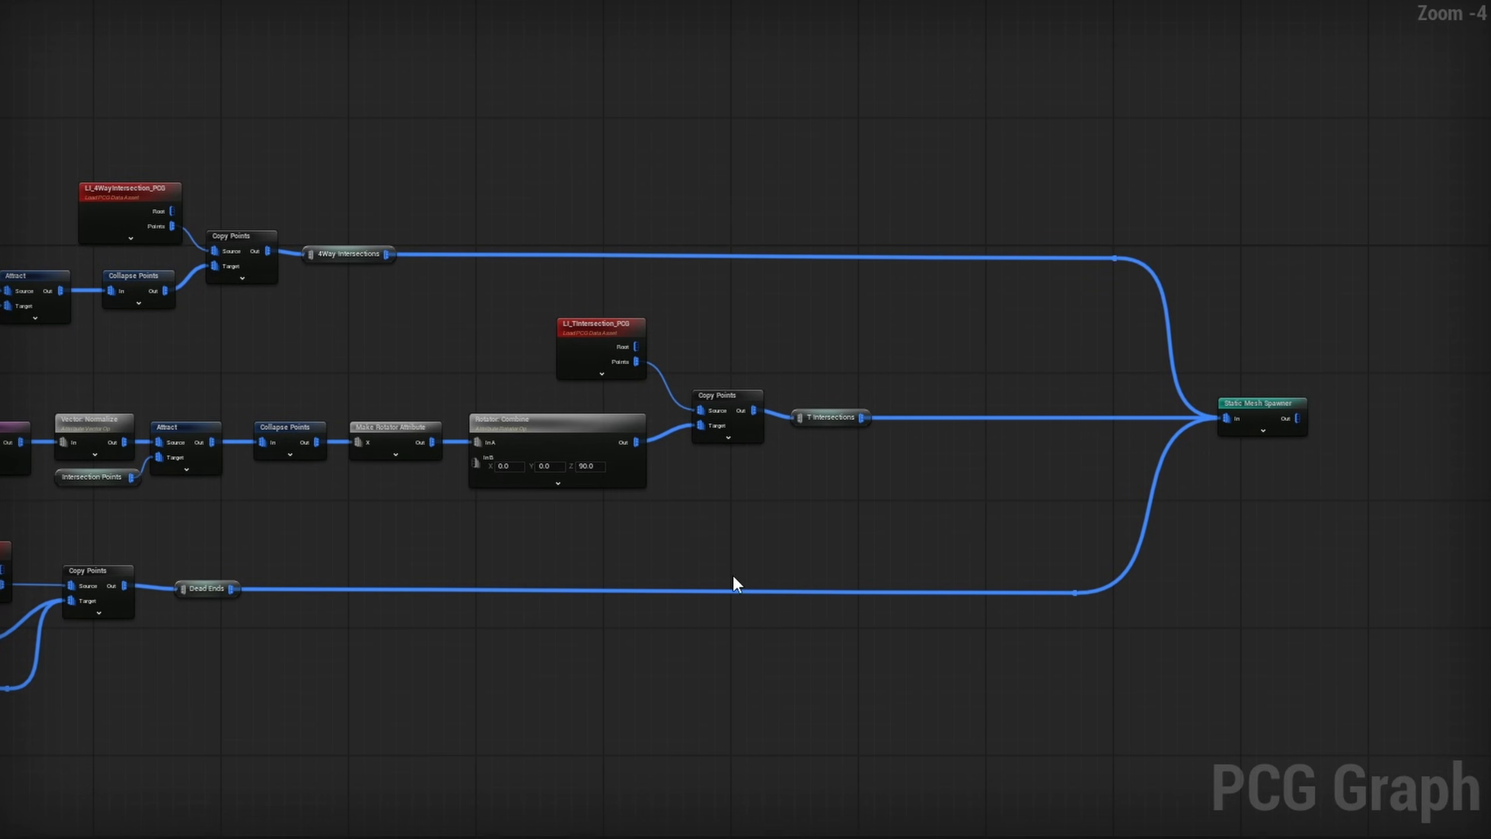
# - Add a Filter Attribute Elements node below the Static Mesh Spawner, with operator = and target attribute Connection
pyautogui.moveTo(735, 583); pyautogui.dragTo(803, 537, button='right')
pyautogui.scroll(4, 913, 411)
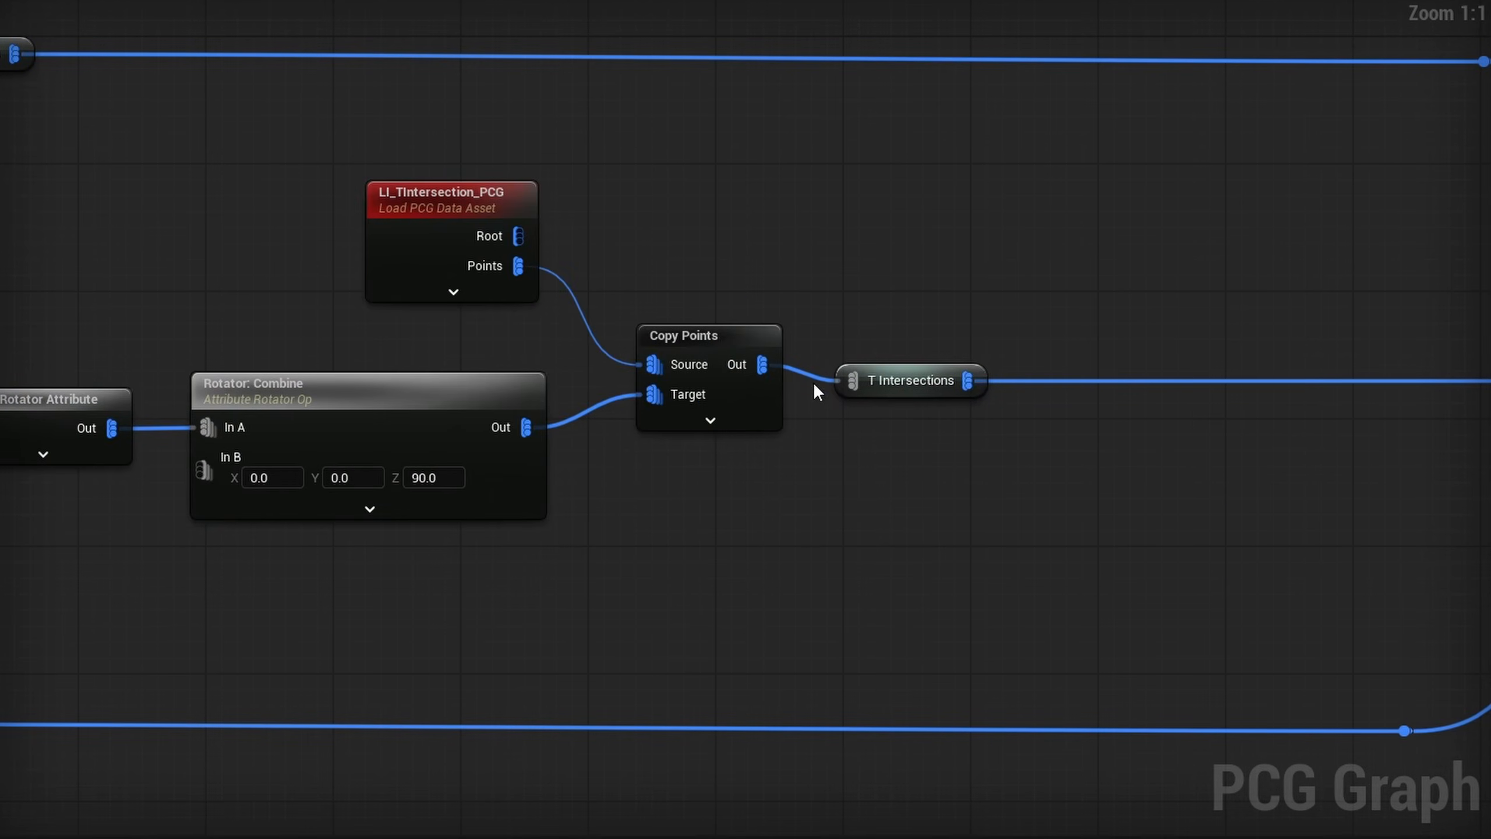
pyautogui.scroll(-3, 904, 404)
pyautogui.scroll(-4, 875, 468)
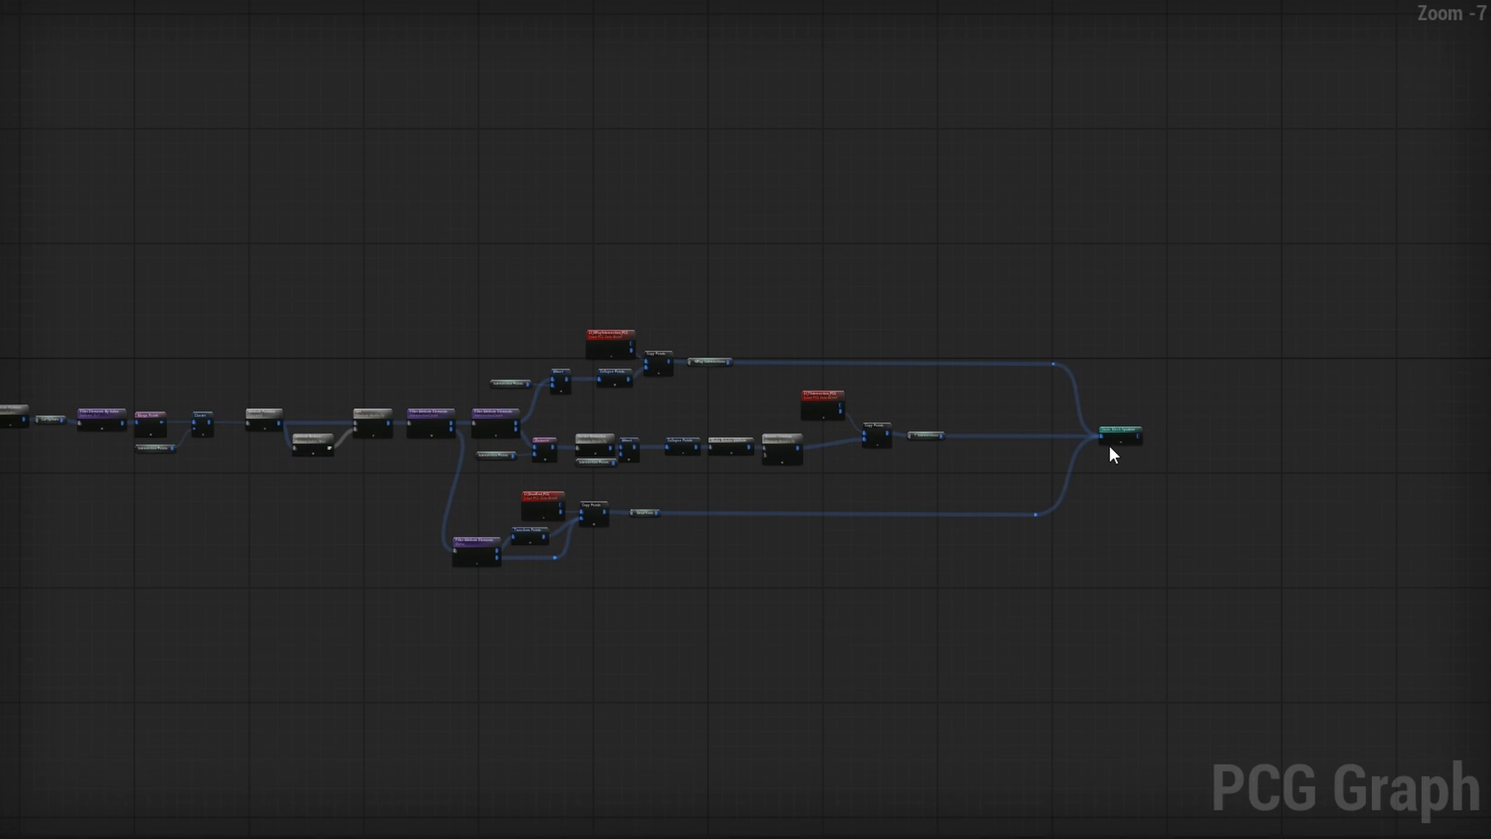
pyautogui.scroll(4, 1109, 445)
pyautogui.moveTo(1007, 525); pyautogui.dragTo(524, 488, button='right')
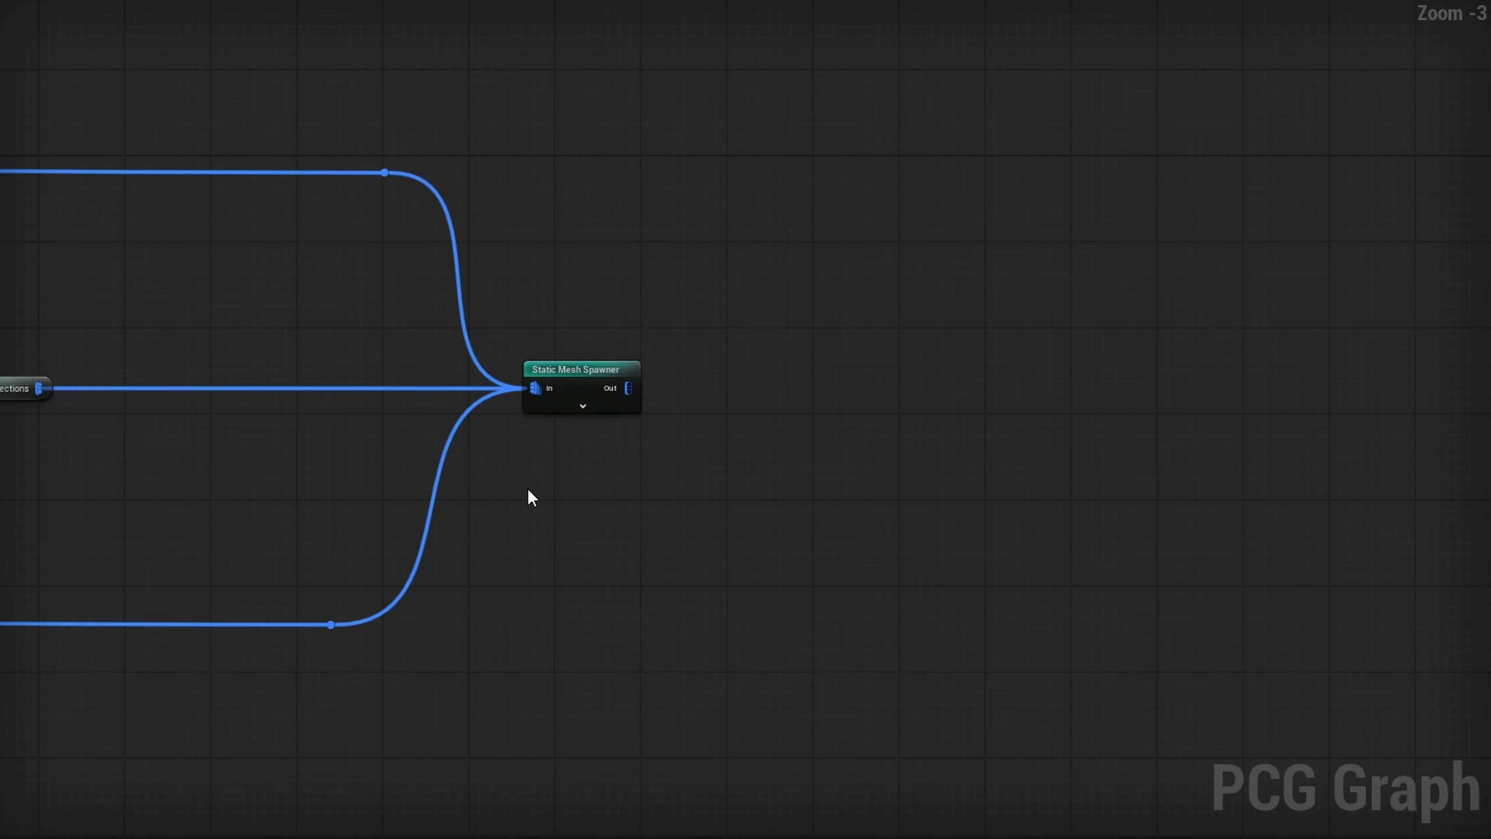
pyautogui.rightClick(547, 458)
pyautogui.write('filter')
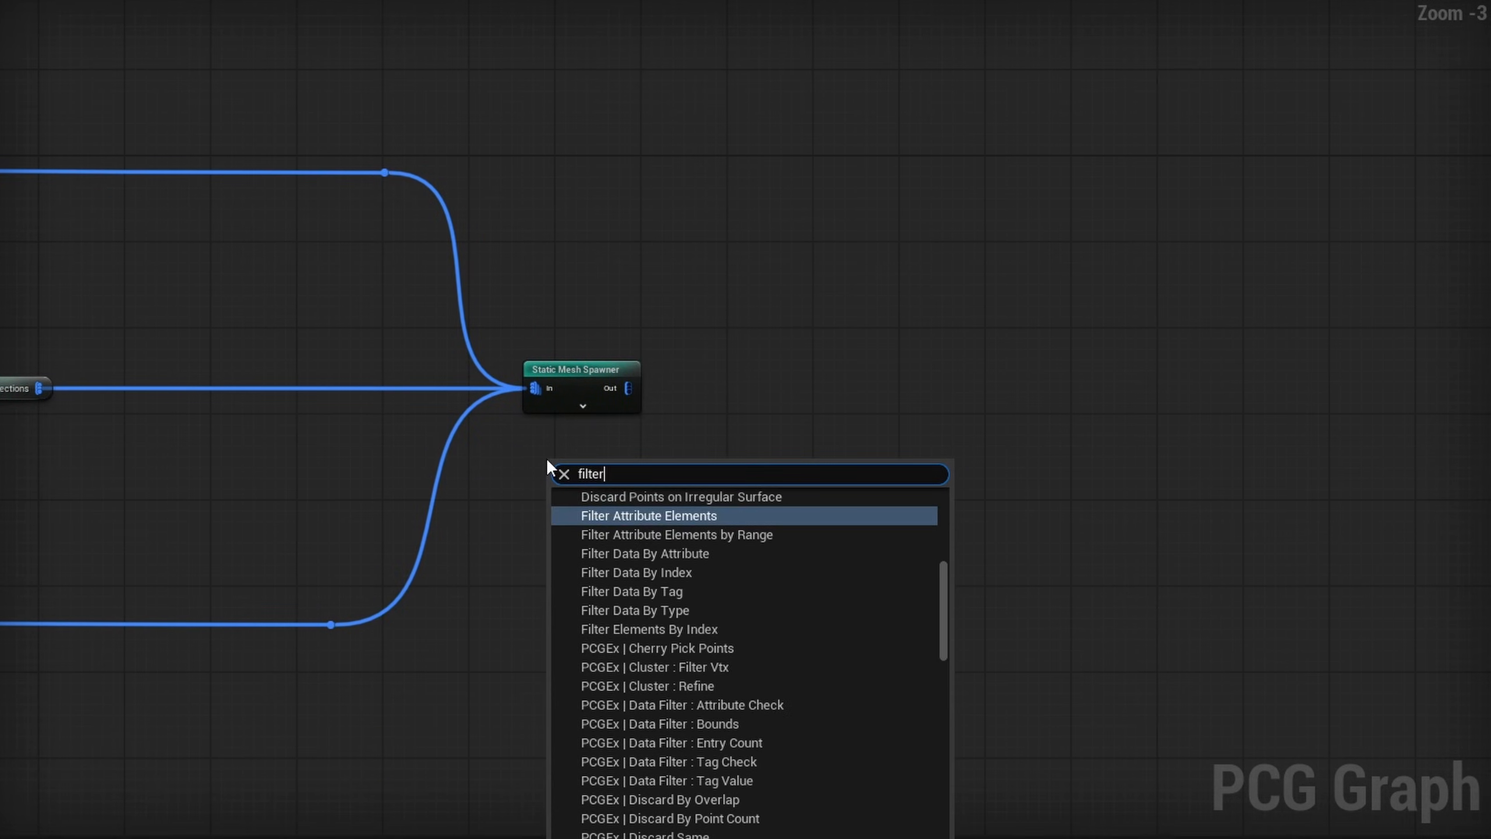
pyautogui.write(' attribute e')
pyautogui.press('Return')
pyautogui.click(1270, 91)
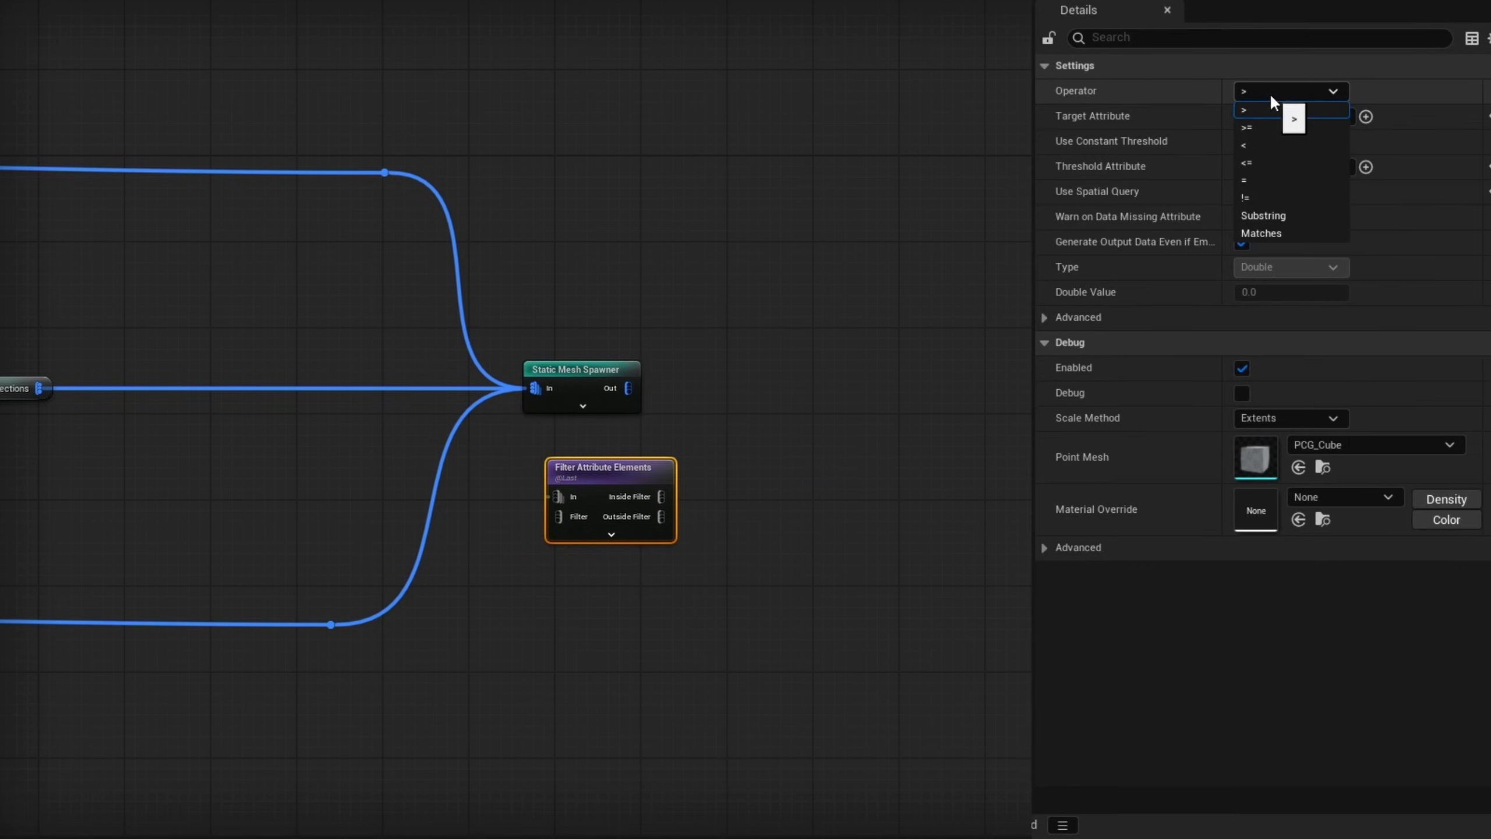
pyautogui.click(1251, 178)
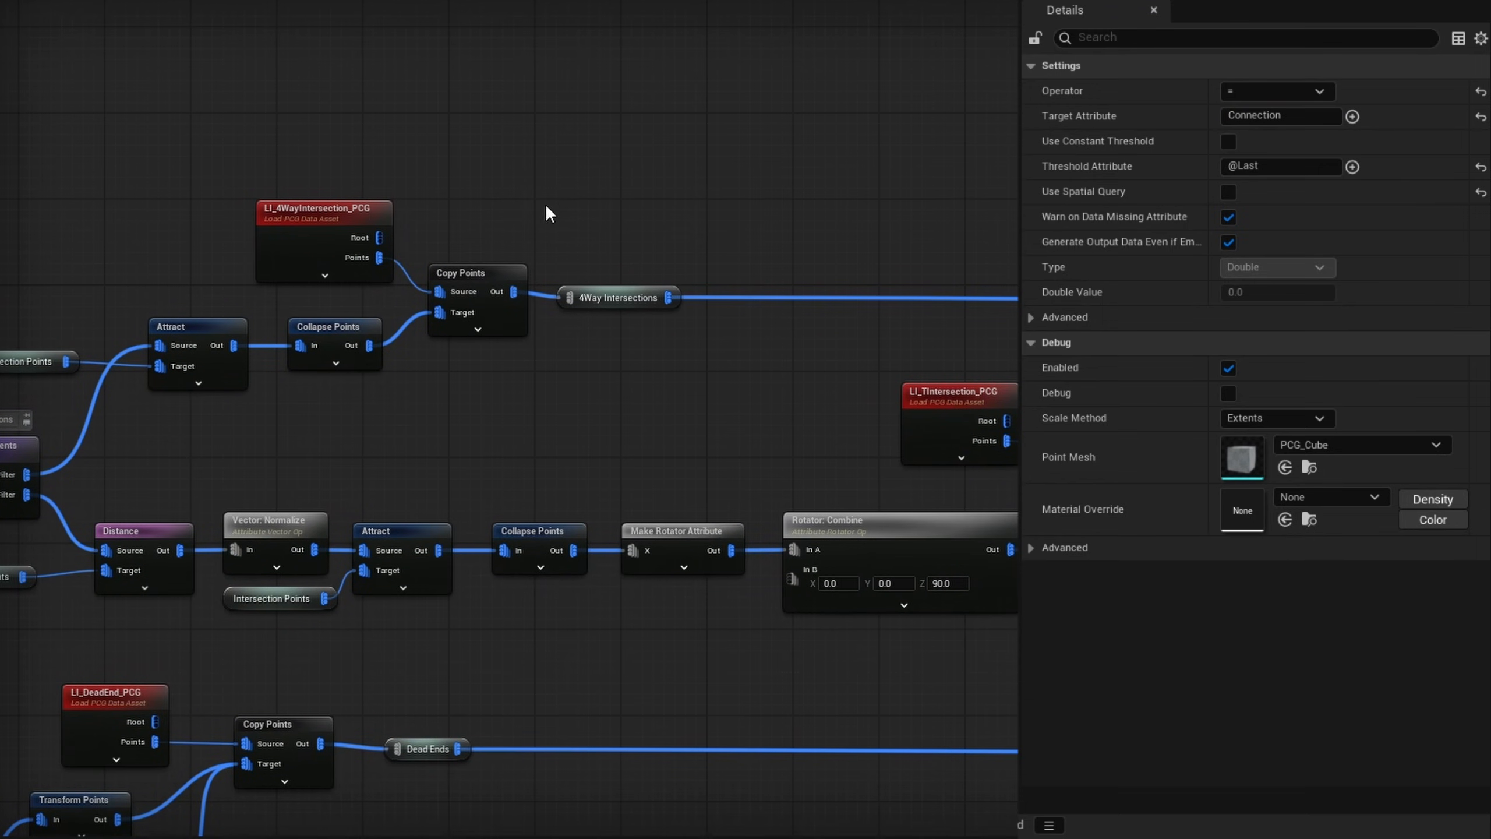
# - Inspect the four-way intersection asset's attributes and make the Connection filter compare against a constant Boolean threshold of true
pyautogui.click(338, 252)
pyautogui.press('a')
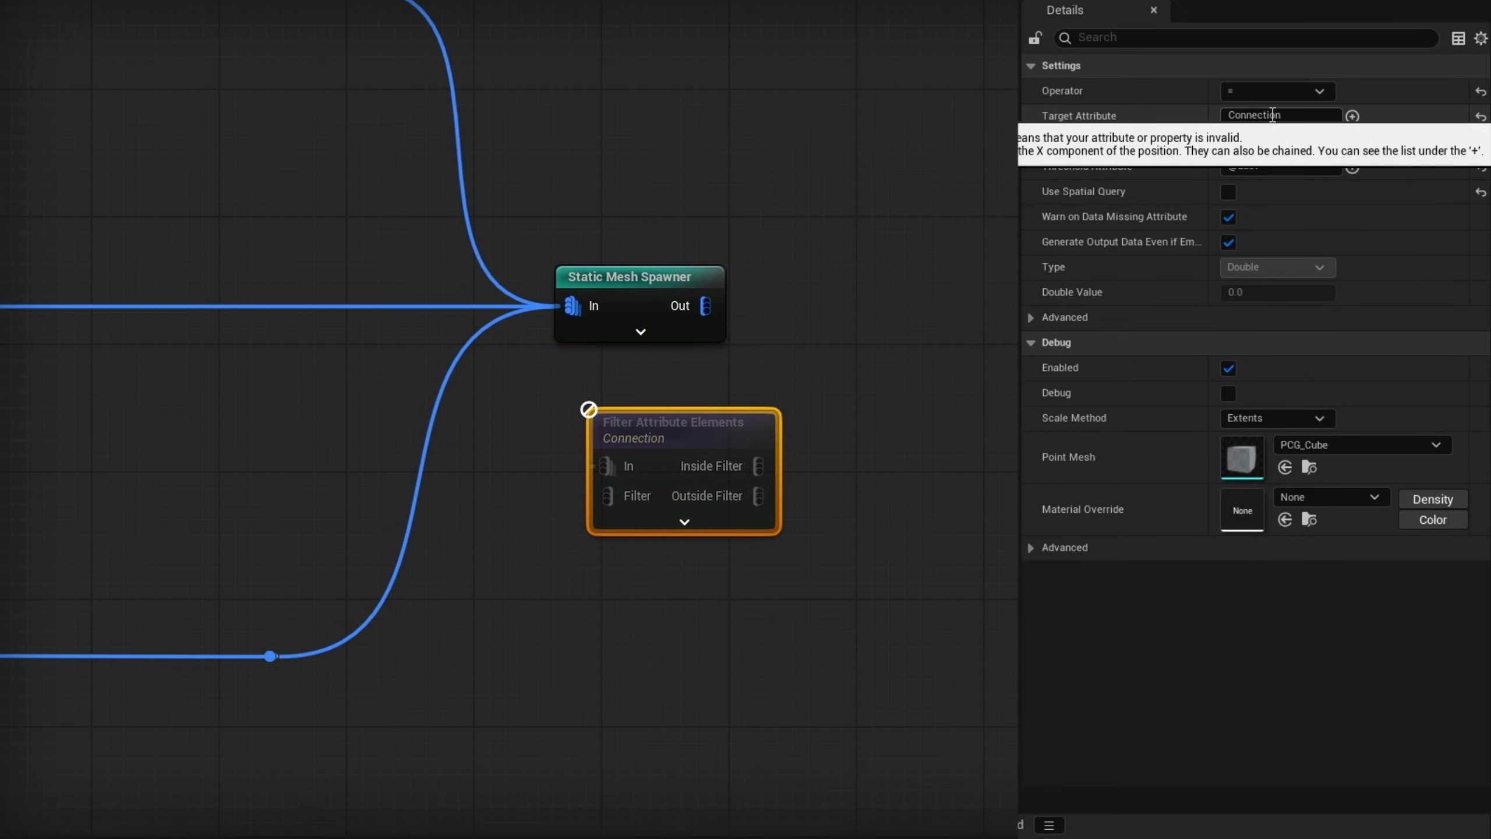
pyautogui.click(1228, 141)
pyautogui.click(1273, 216)
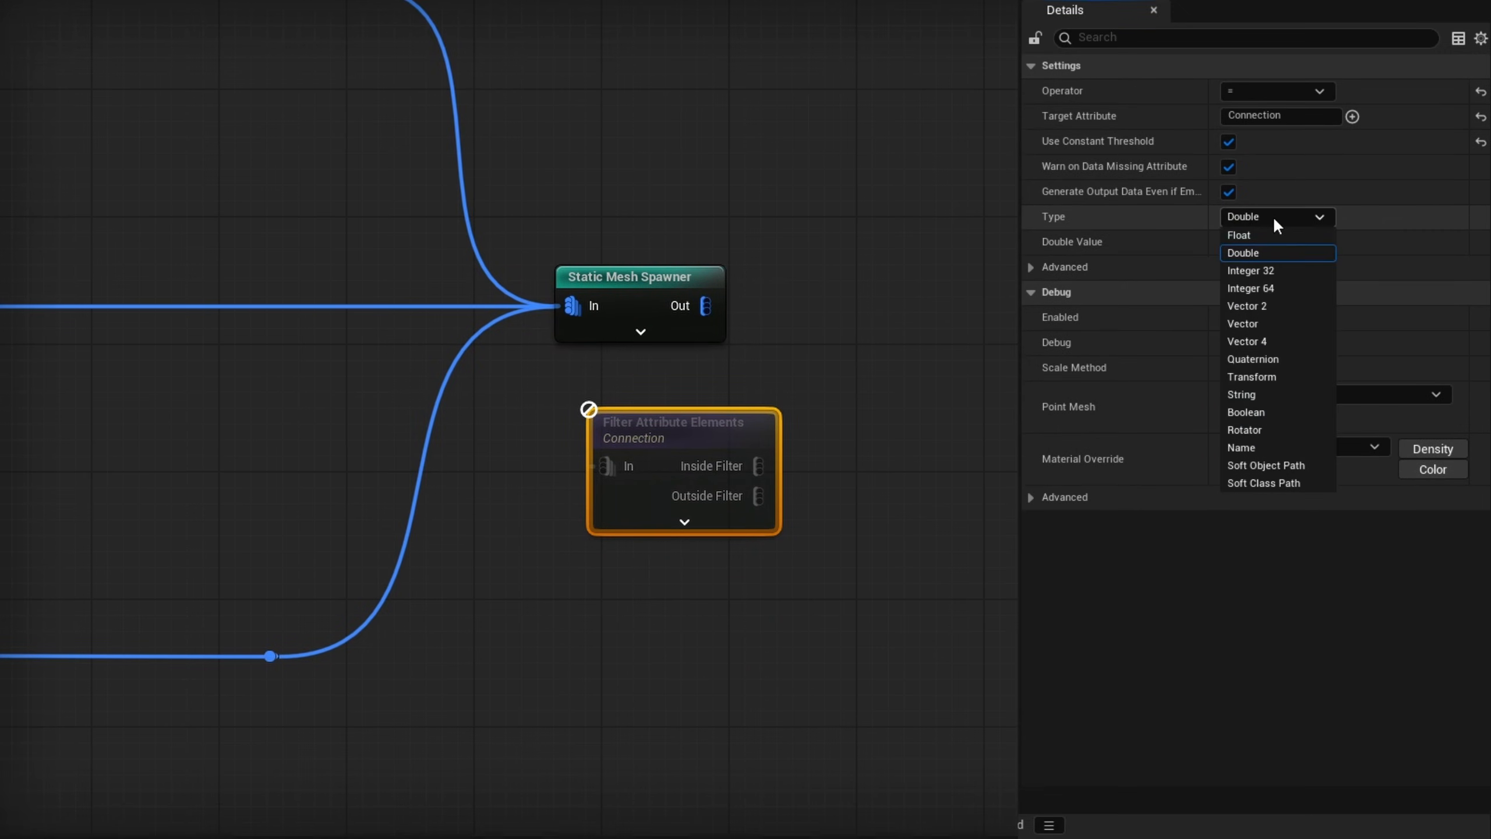
pyautogui.click(1251, 415)
# - Move the three asset connections into the Connection filter, feed its Outside Filter to the Static Mesh Spawner, and check the viewport
pyautogui.keyDown('ctrl'); pyautogui.moveTo(572, 305); pyautogui.dragTo(615, 456); pyautogui.keyUp('ctrl')
pyautogui.moveTo(629, 276); pyautogui.dragTo(947, 497)
pyautogui.moveTo(669, 427); pyautogui.dragTo(657, 264)
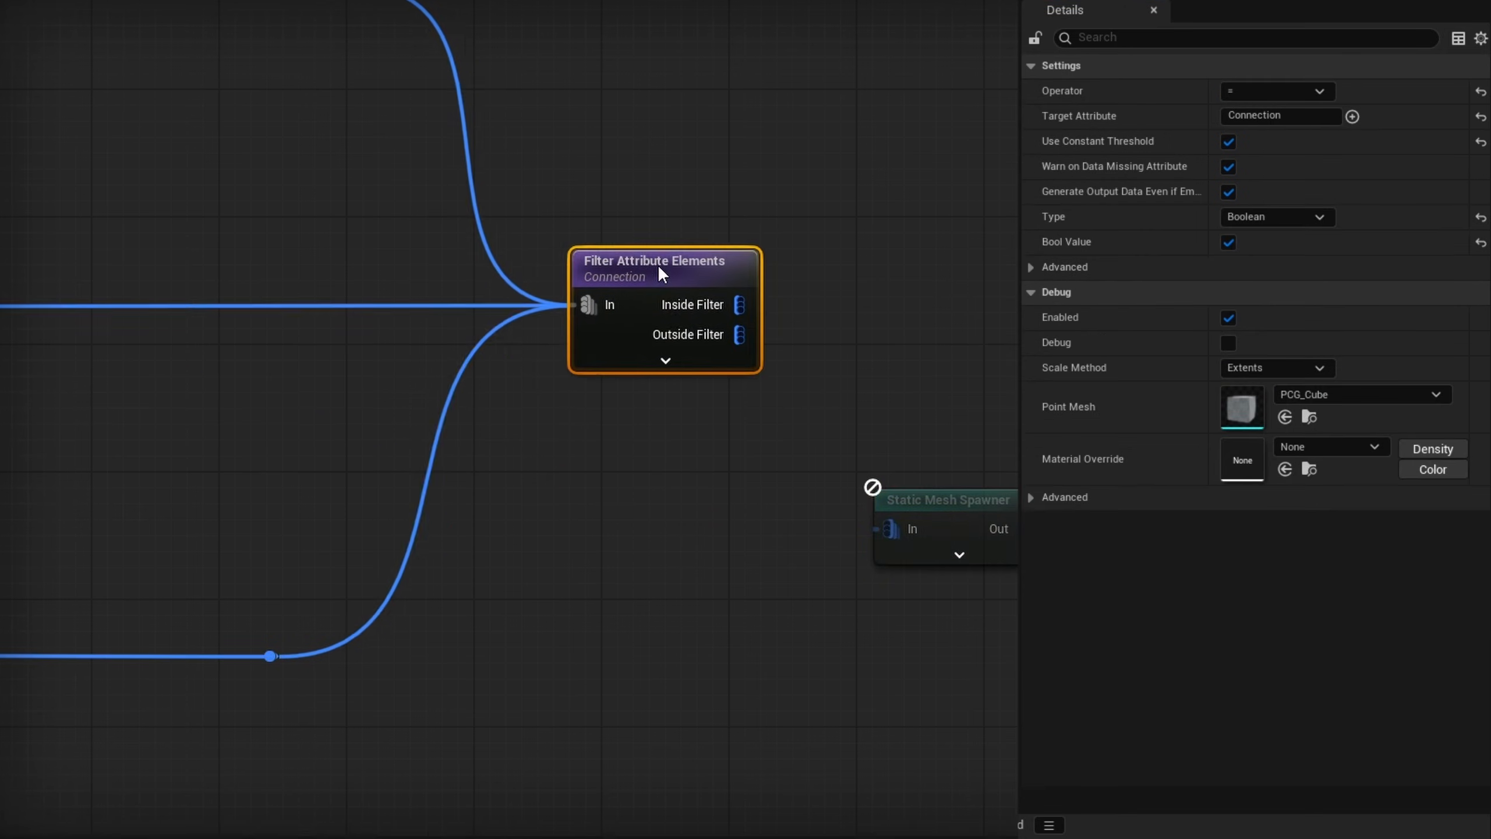
pyautogui.moveTo(739, 334); pyautogui.dragTo(924, 393)
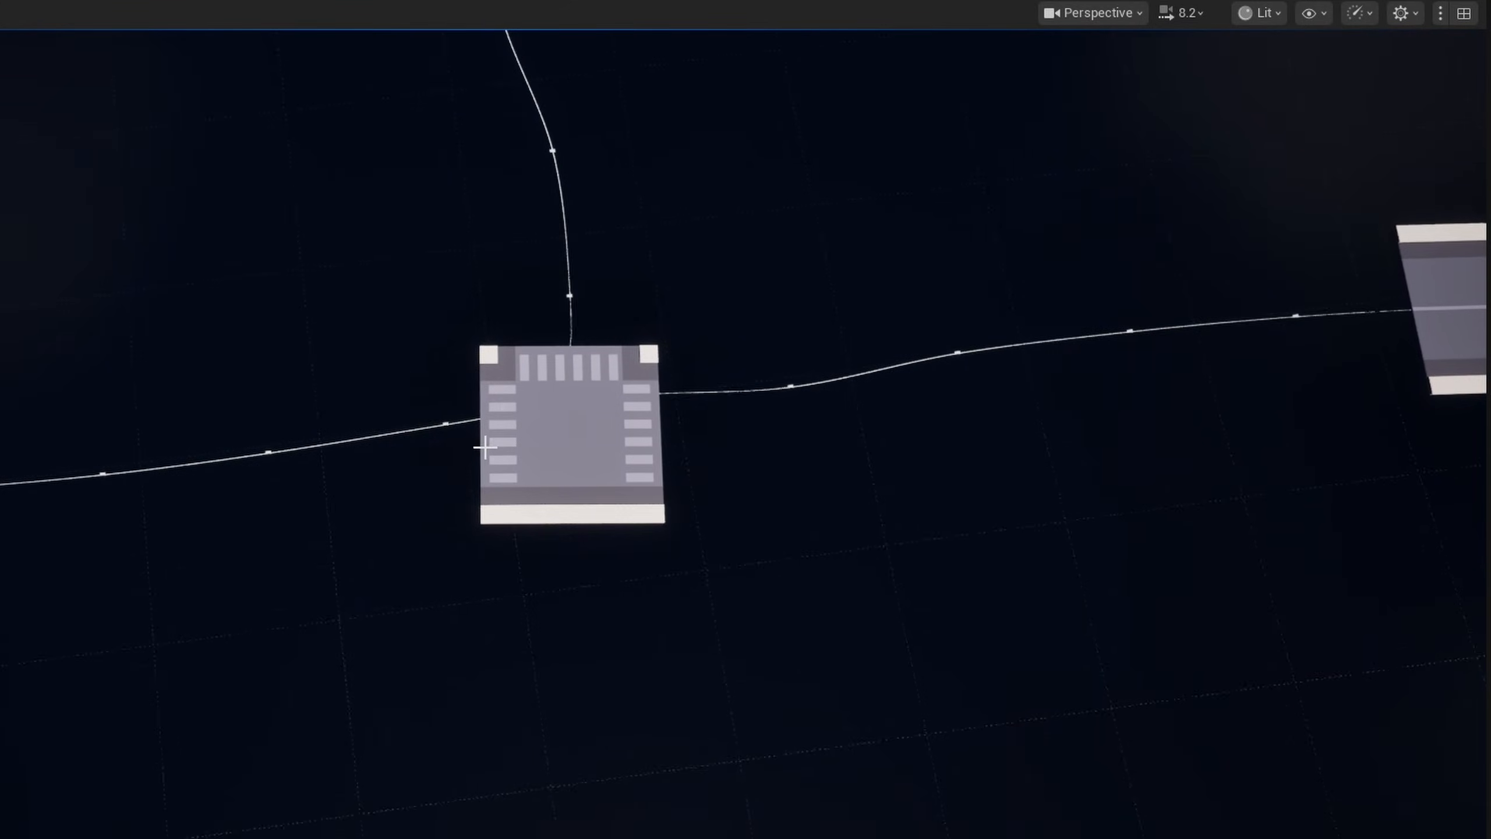
pyautogui.moveTo(467, 304); pyautogui.dragTo(467, 305, button='right')
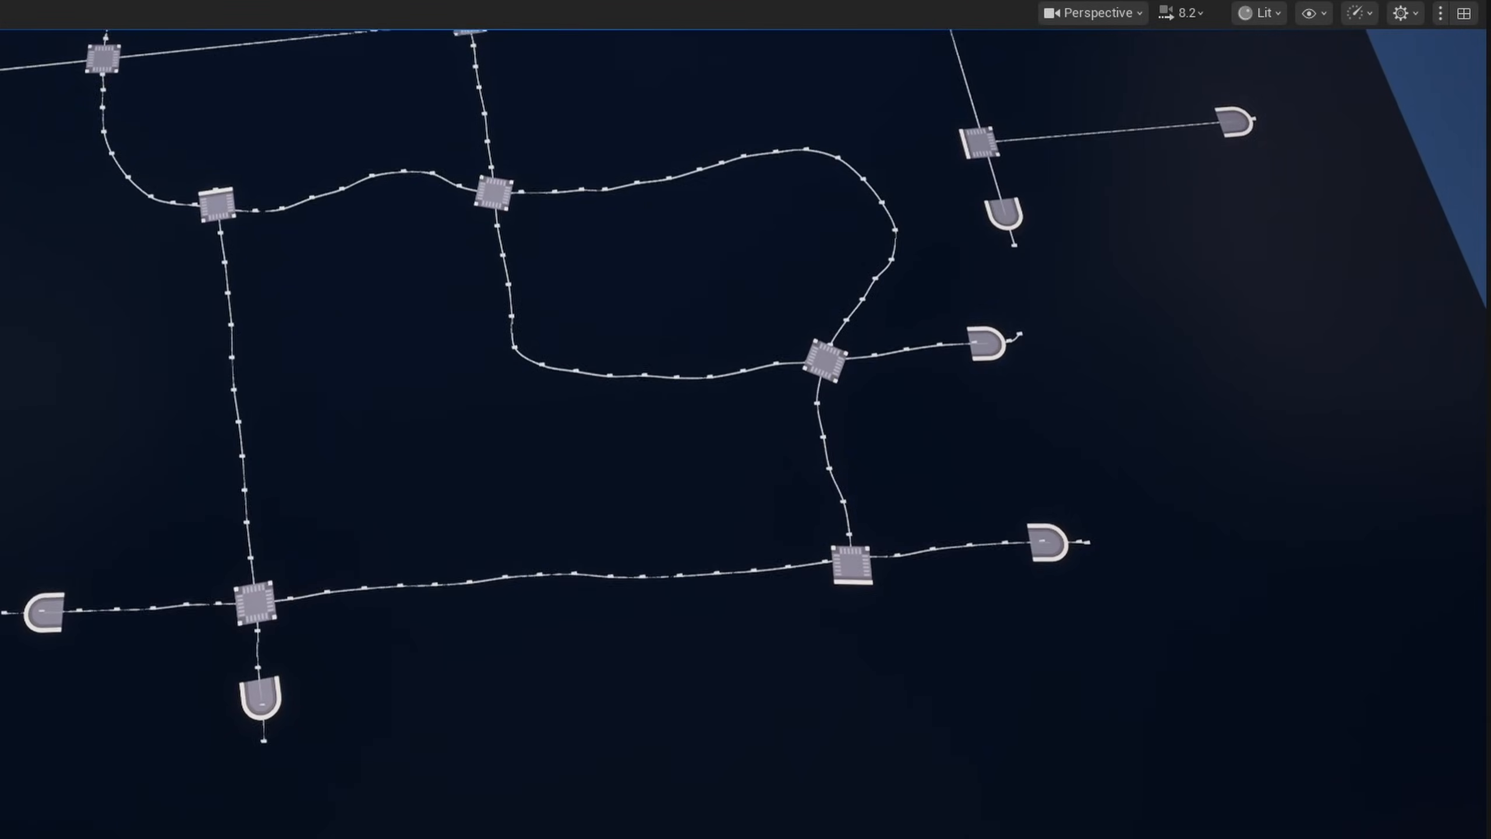
pyautogui.press('s')
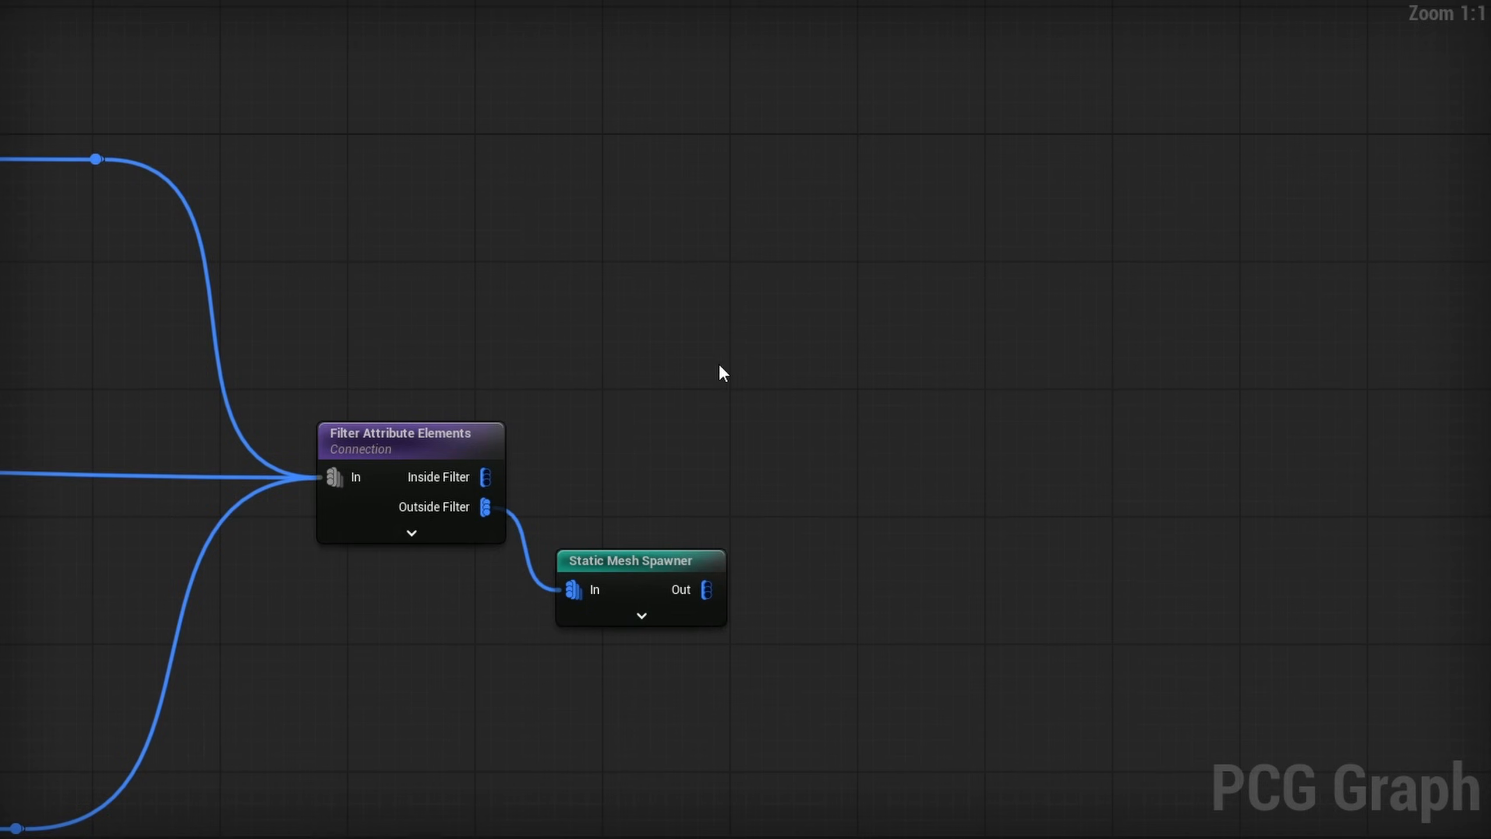
# - Add a Merge Points node fed by the Connection filter's Inside Filter output
pyautogui.moveTo(577, 479); pyautogui.dragTo(697, 377)
pyautogui.write('merge')
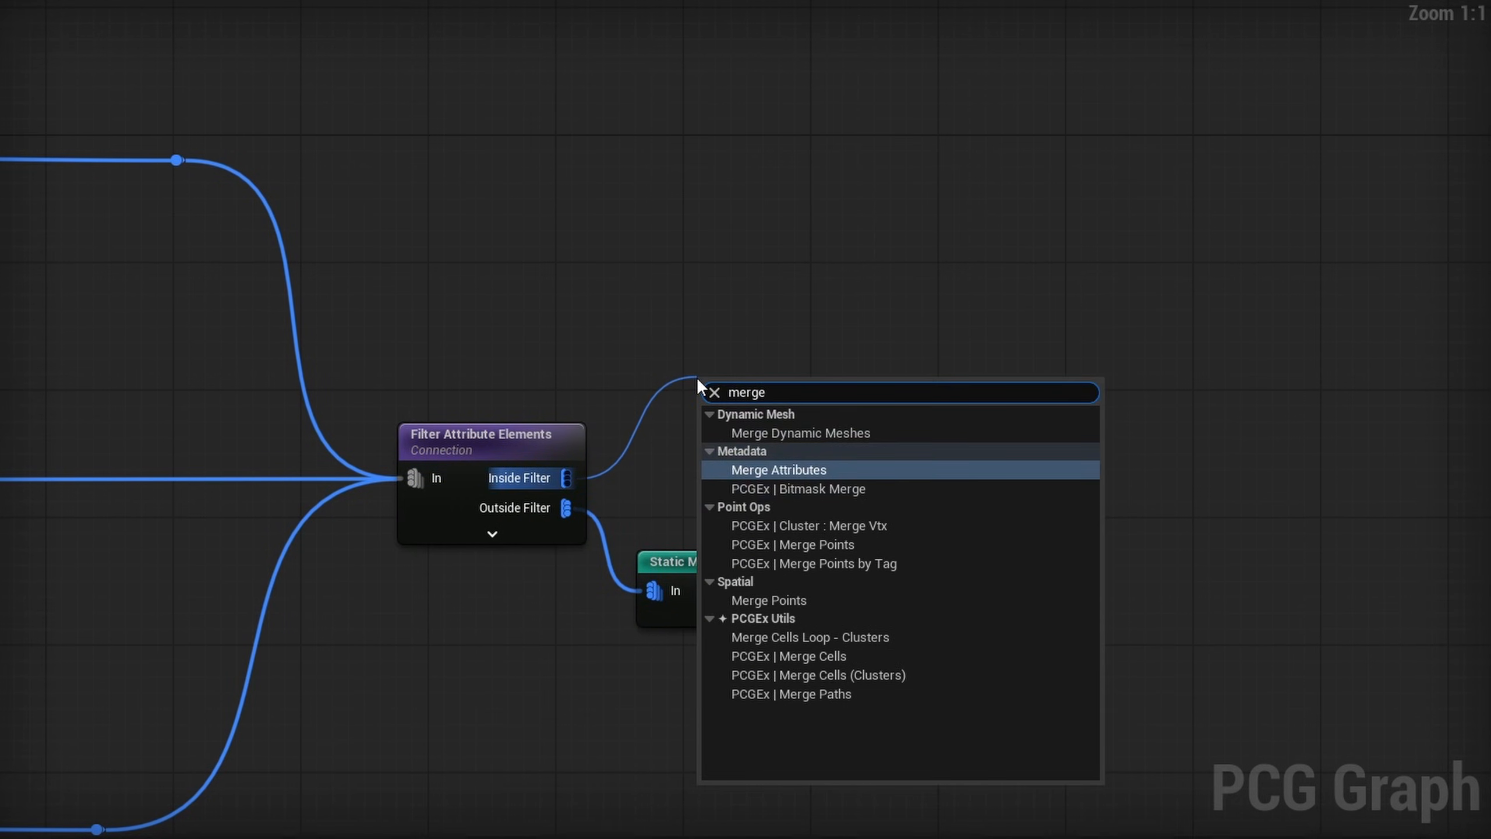
pyautogui.write(' point')
pyautogui.press('Return')
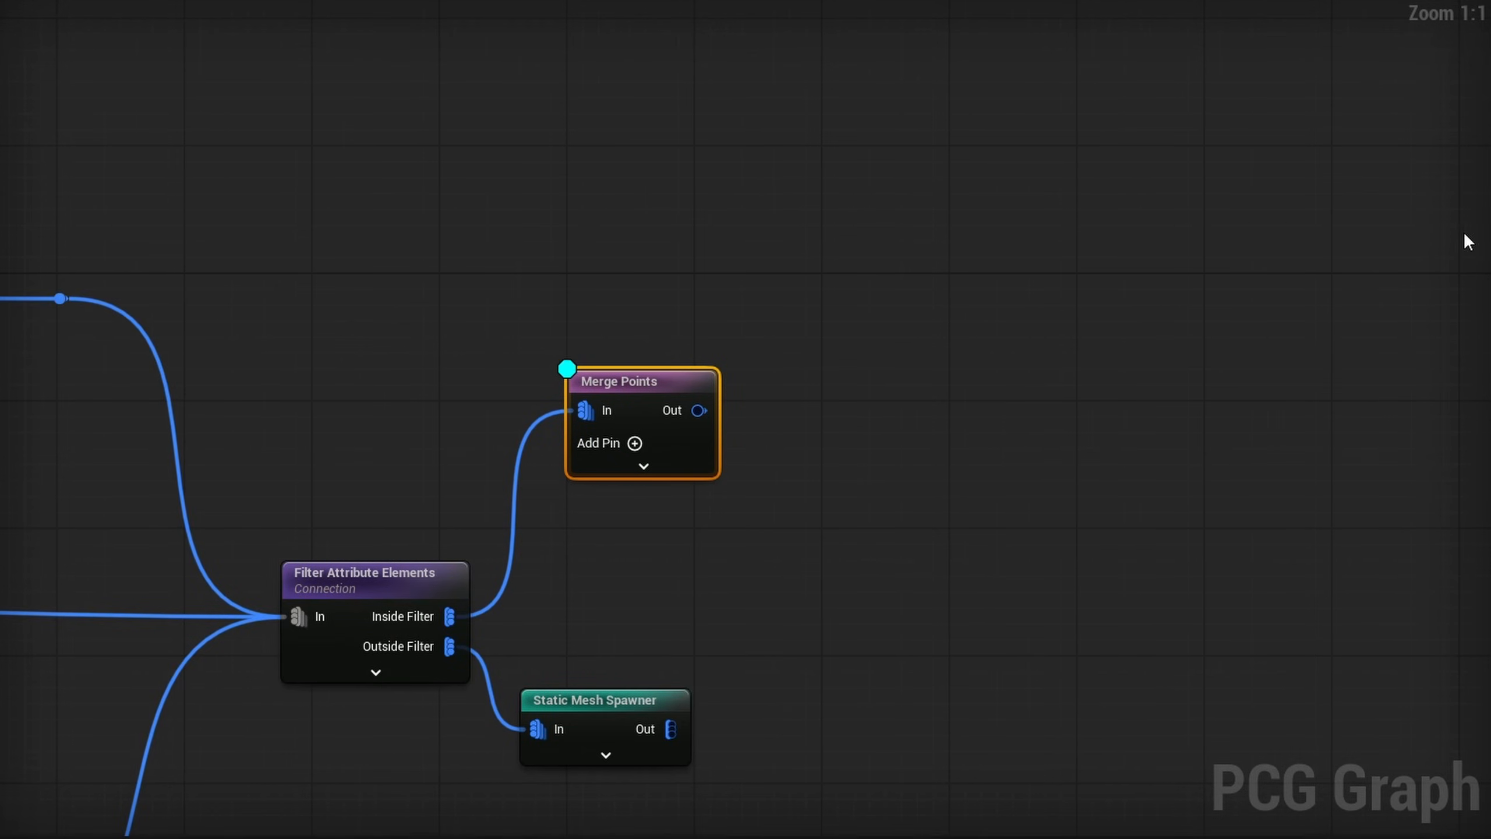
# - Enable debug display on the Merge Points node with the Absolute scale method and open its point scale for editing
pyautogui.click(1230, 192)
pyautogui.click(1263, 241)
pyautogui.click(1279, 257)
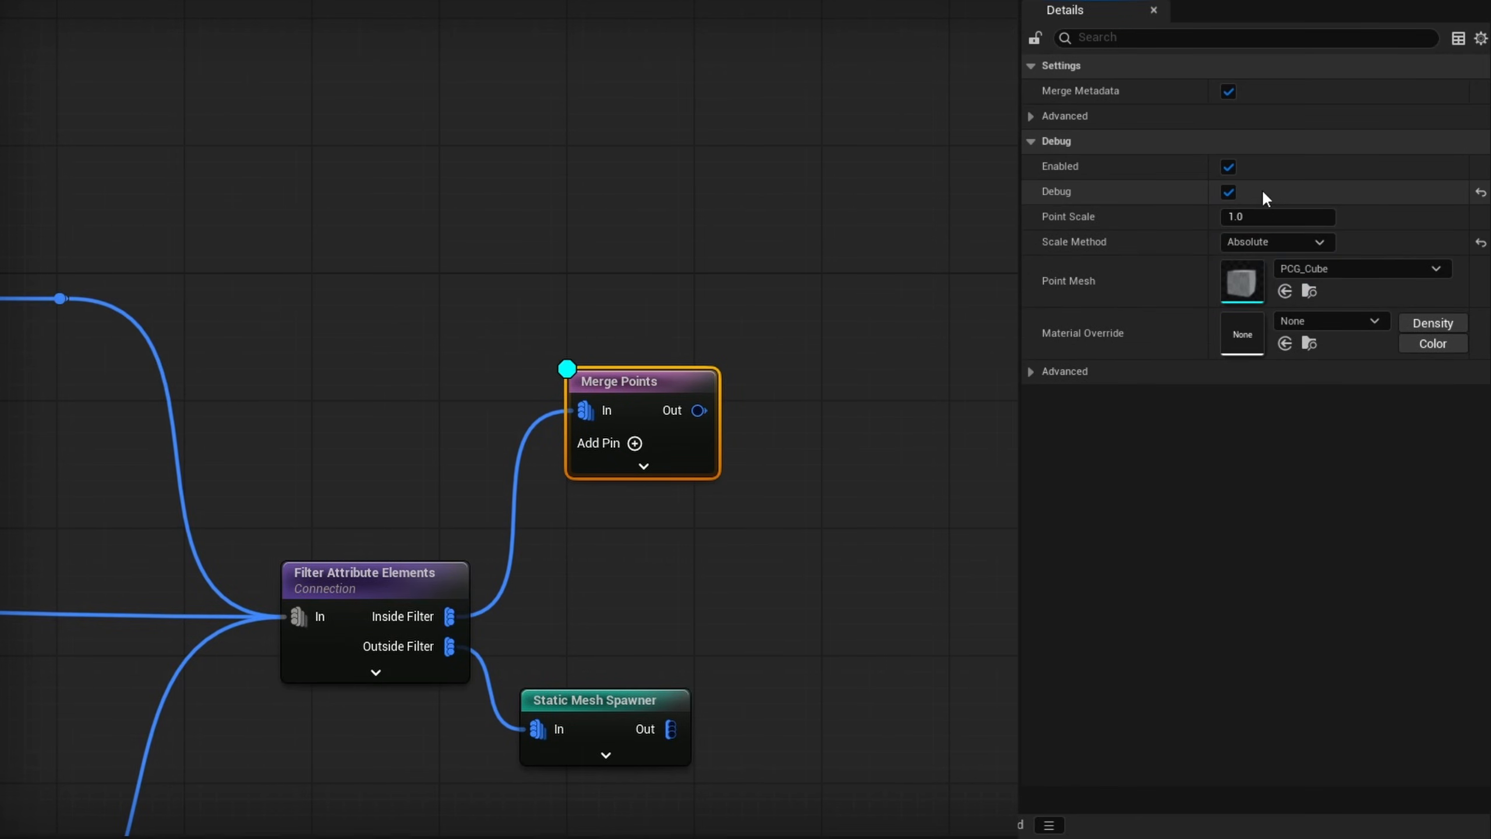
pyautogui.click(1259, 218)
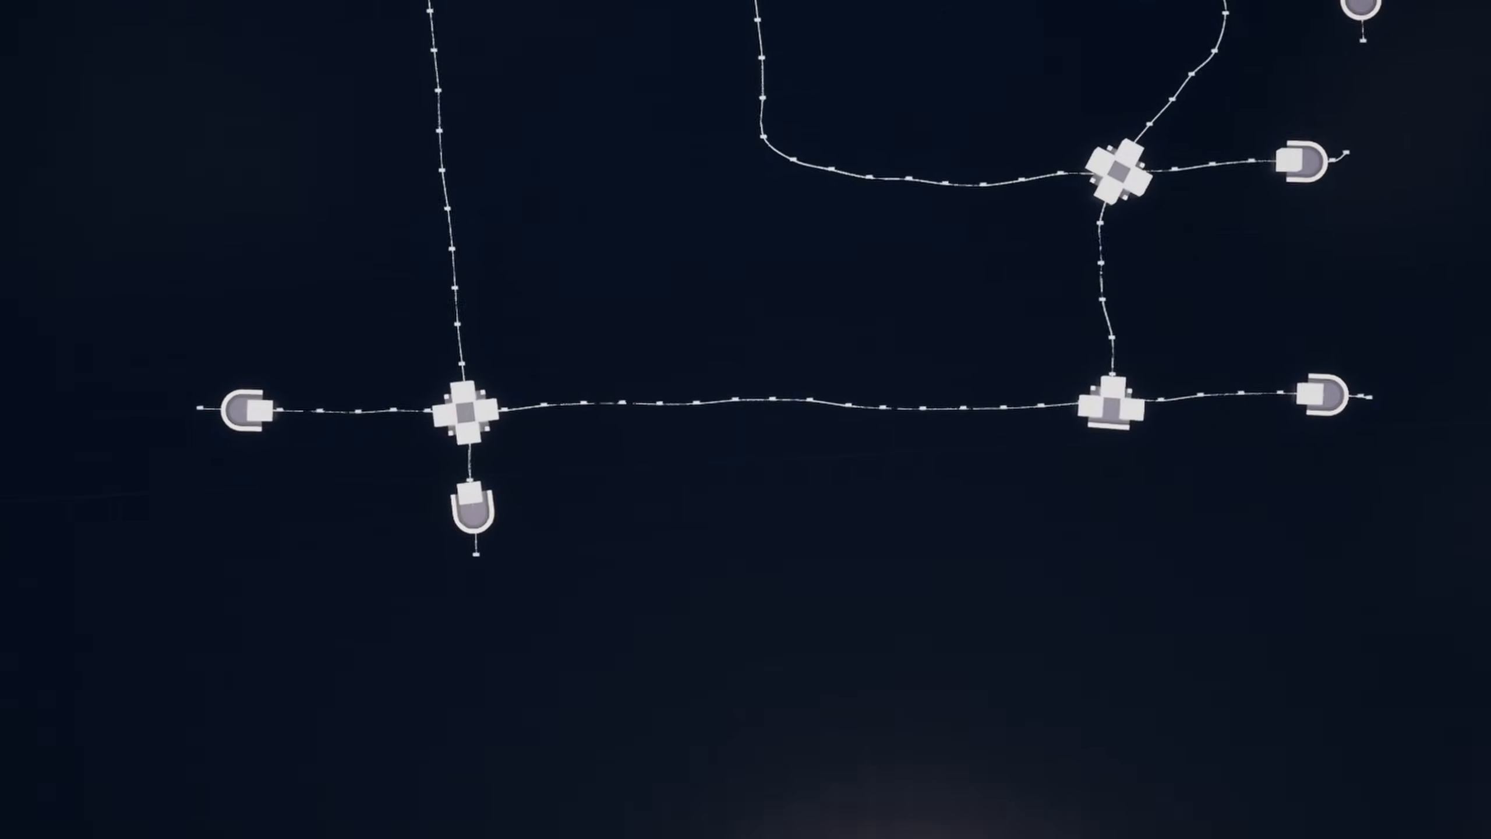
# - Examine the debug cubes at the four-way, T and dead-end assets across the road network, checking them against the road connections
pyautogui.moveTo(1016, 579); pyautogui.dragTo(1051, 590, button='right')
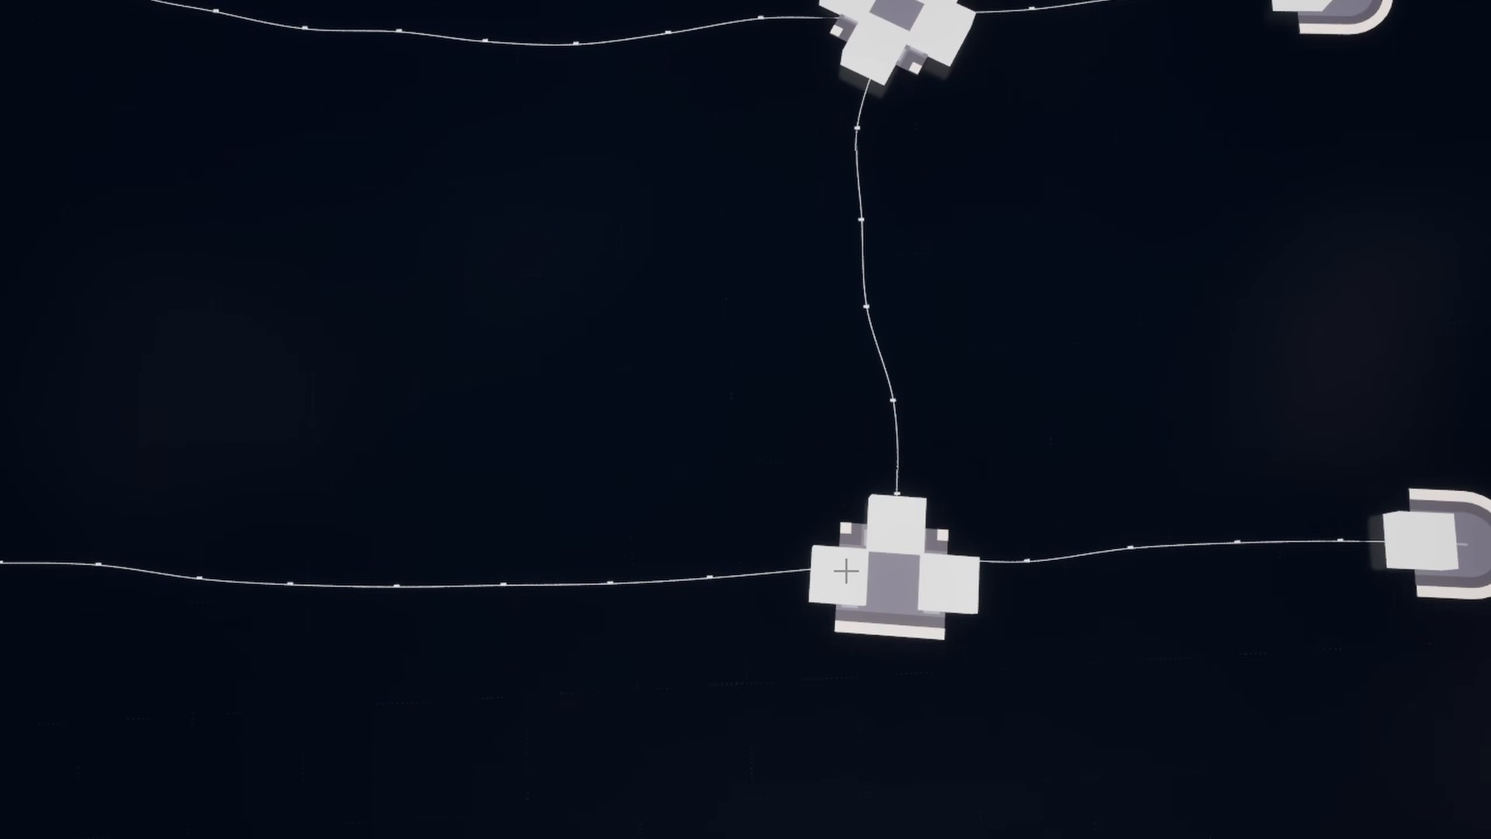
pyautogui.moveTo(1408, 537); pyautogui.dragTo(1389, 508, button='right')
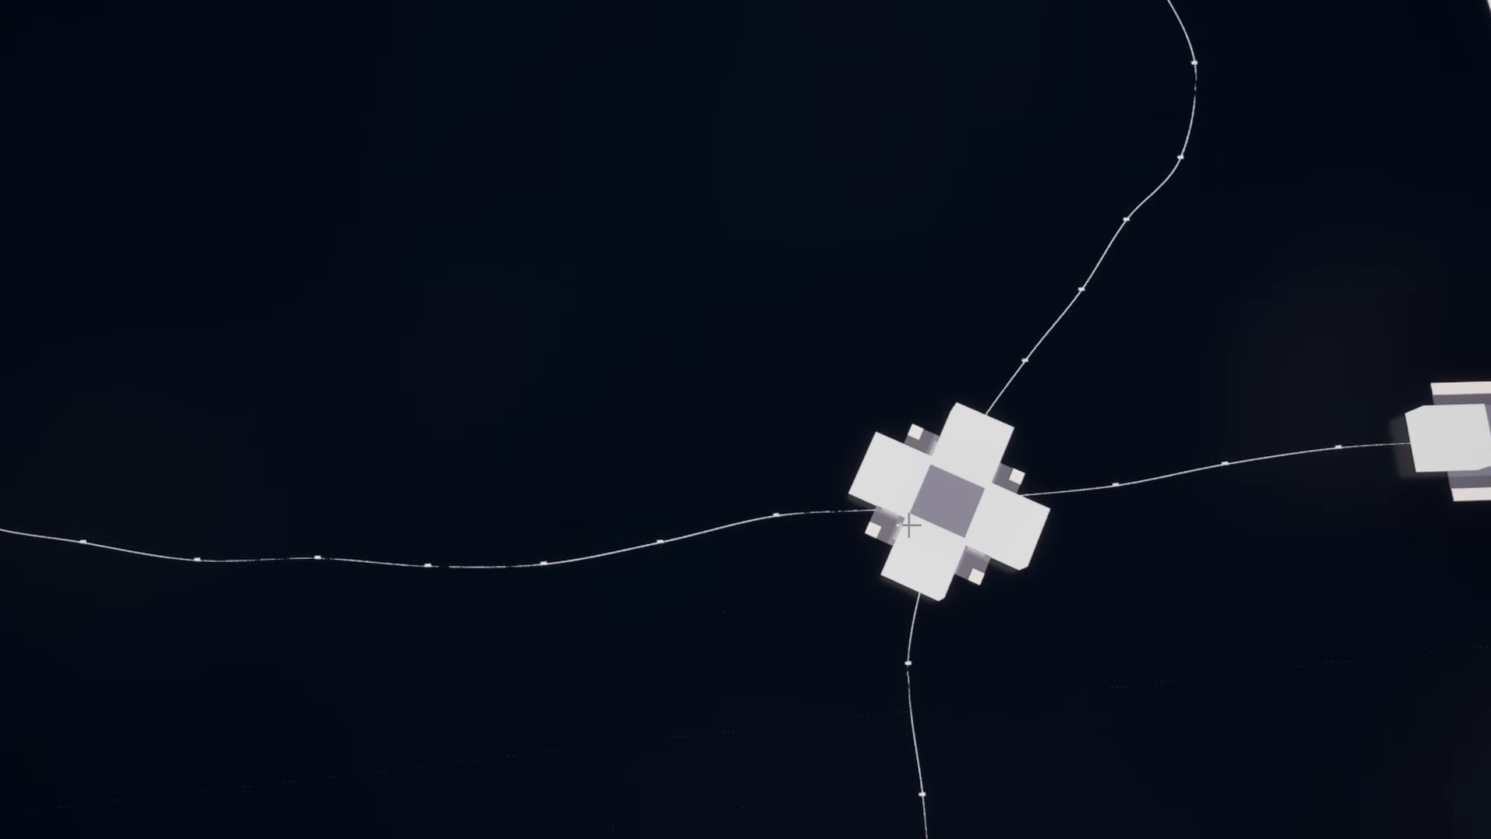
pyautogui.moveTo(1415, 443); pyautogui.dragTo(1392, 388, button='right')
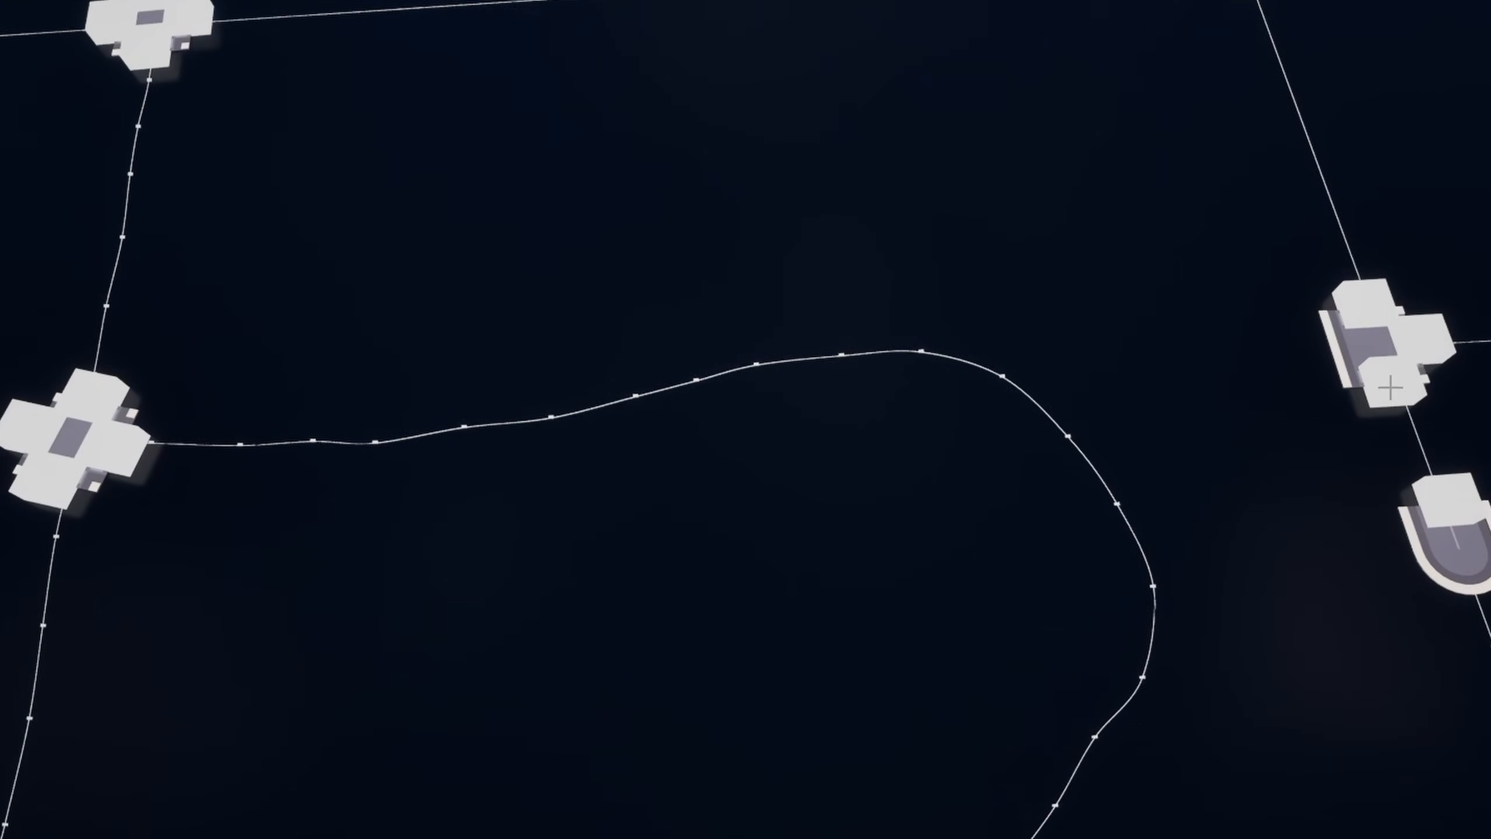
pyautogui.moveTo(647, 357); pyautogui.dragTo(481, 408, button='right')
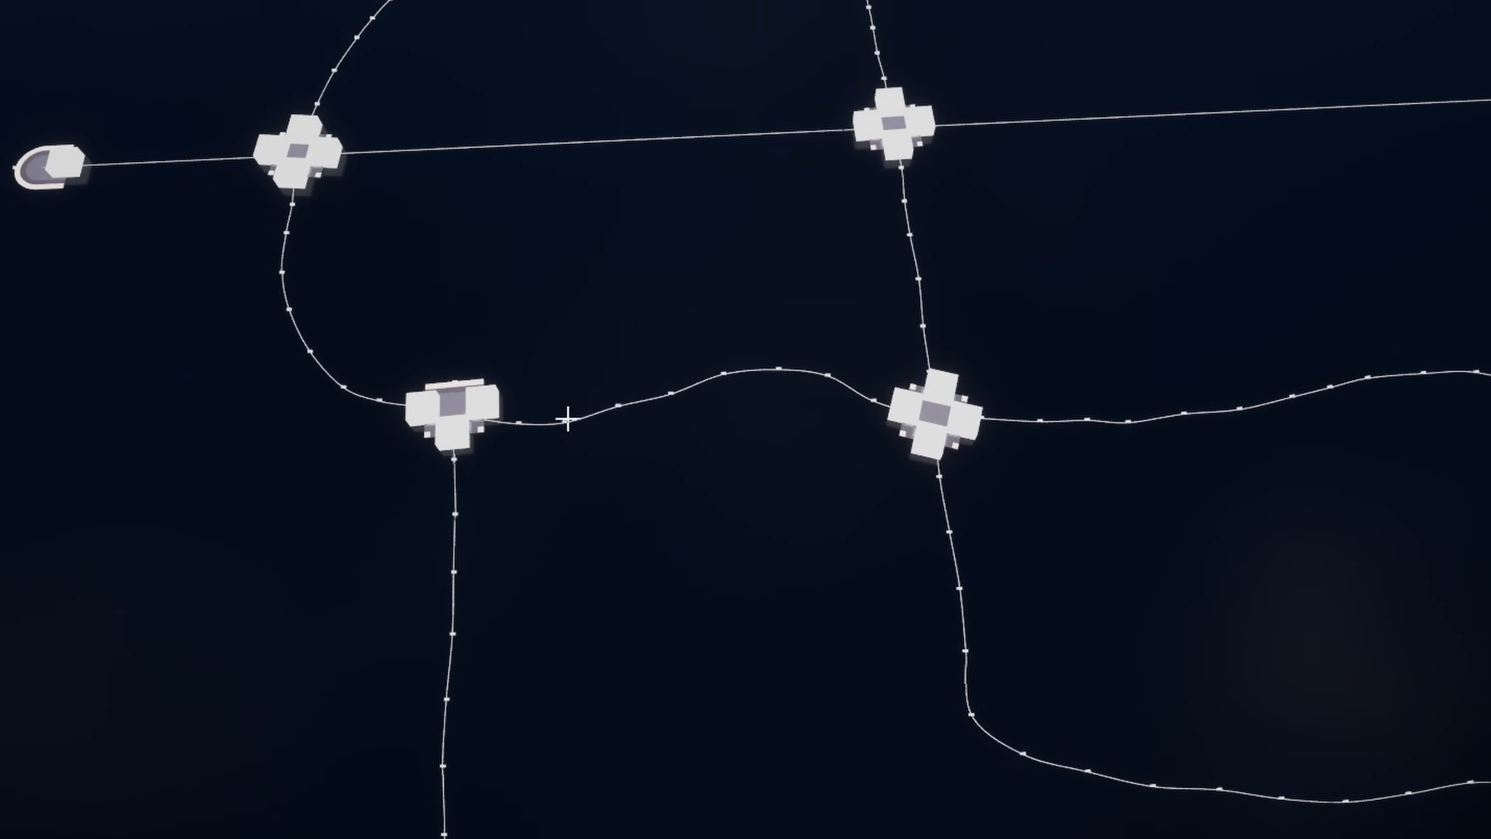
pyautogui.scroll(-5, 568, 418)
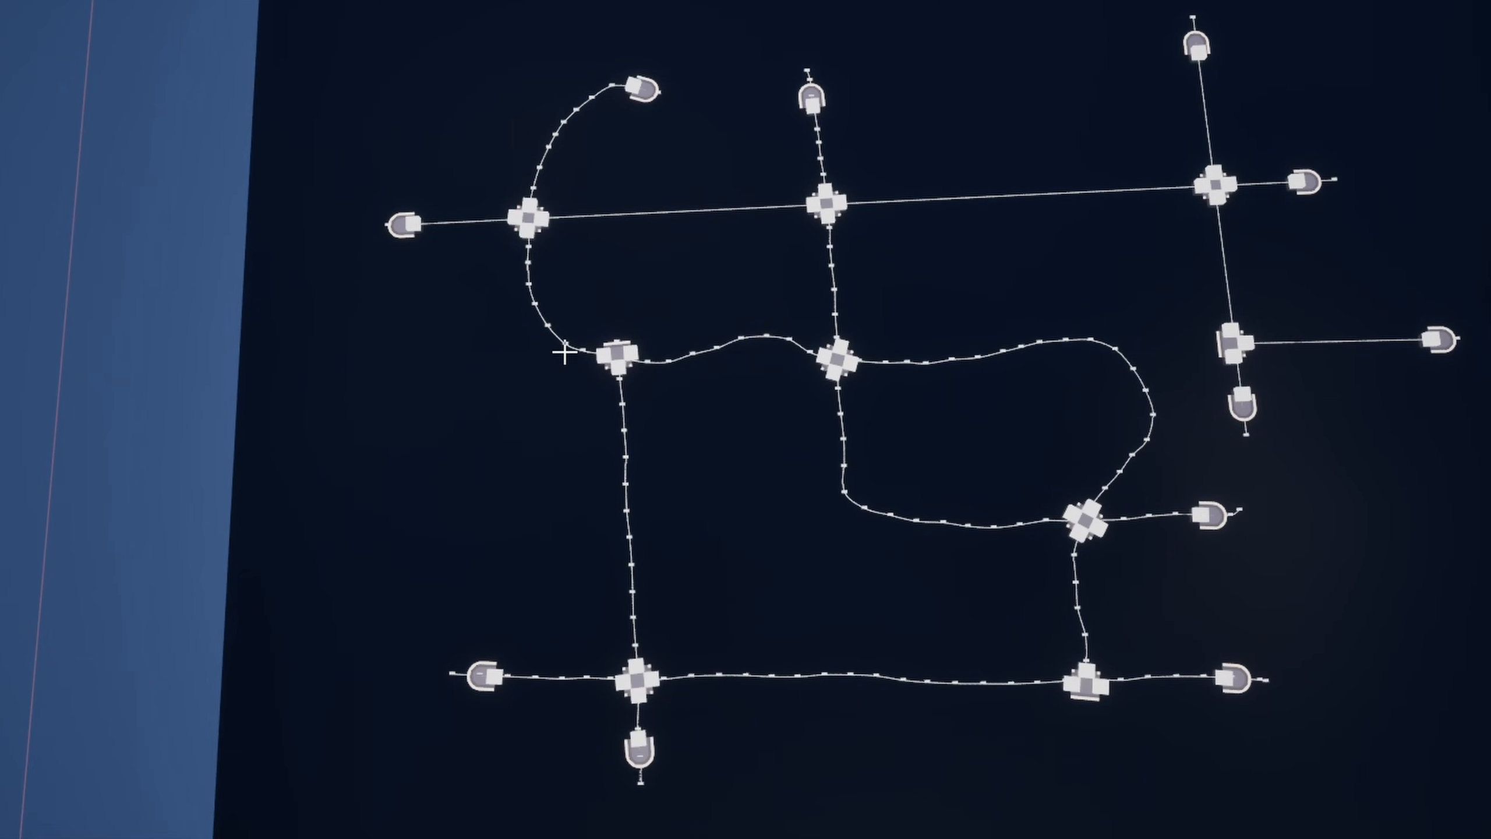
pyautogui.moveTo(598, 357)
pyautogui.mouseDown(button='right')
pyautogui.moveTo(734, 359)
pyautogui.moveTo(681, 341)
pyautogui.moveTo(610, 347)
pyautogui.mouseUp(button='right')
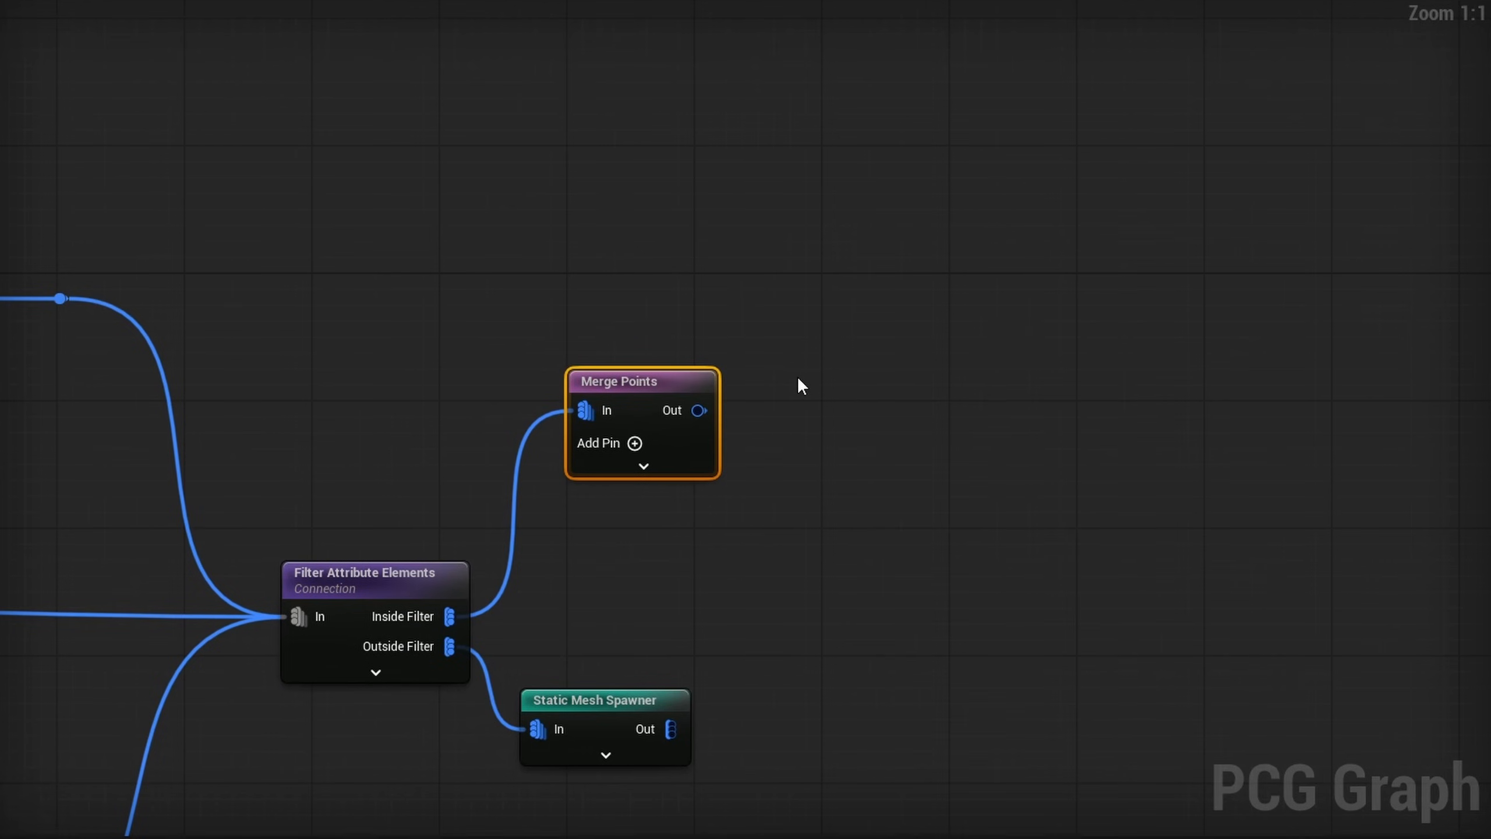
# - Add an Attract node with the Cut Splines reroute as its Source and the Merge Points output as its Target
pyautogui.rightClick(799, 379)
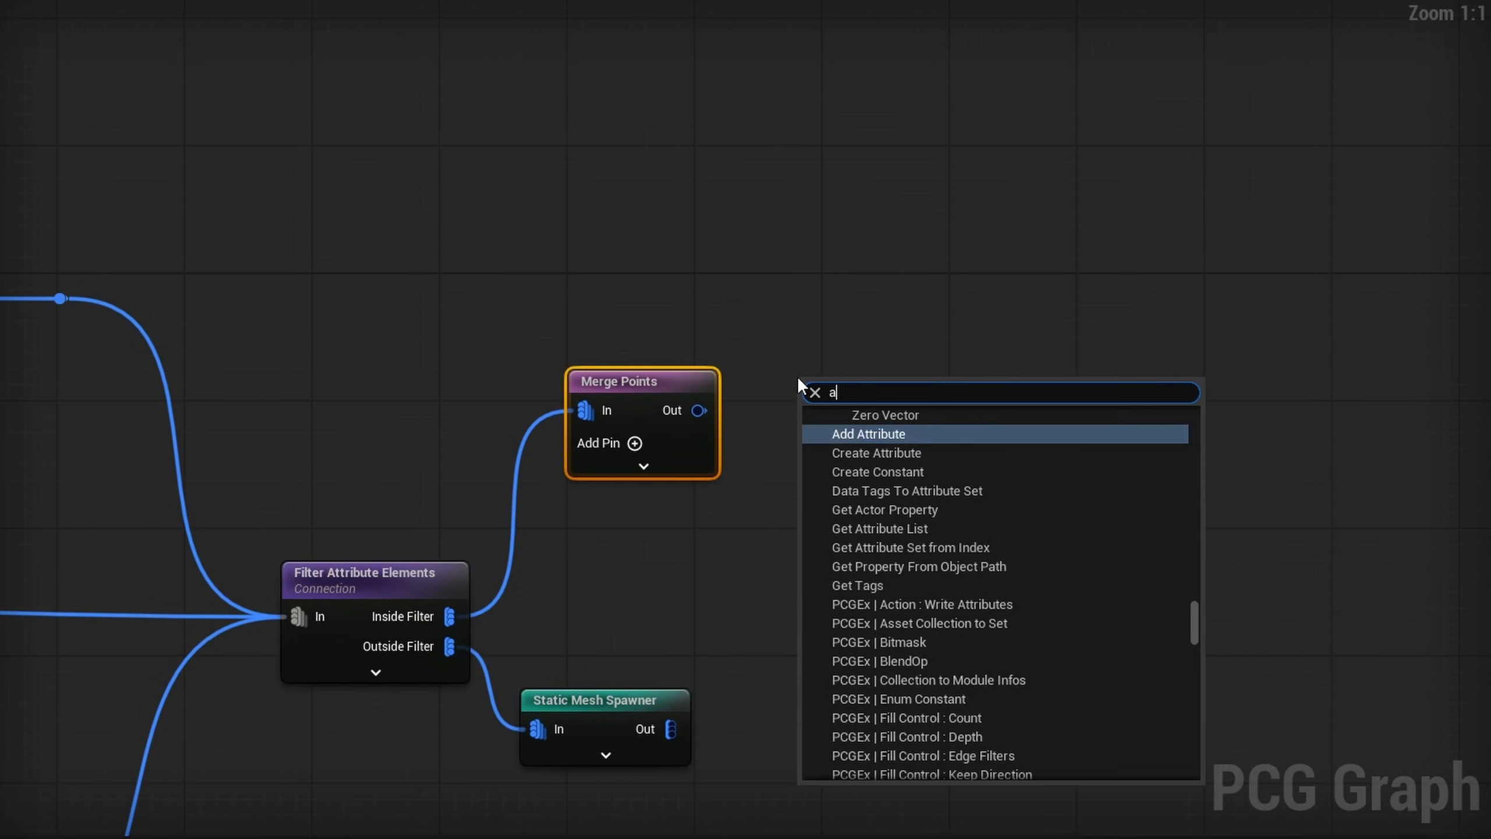
pyautogui.write('attrac')
pyautogui.press('Return')
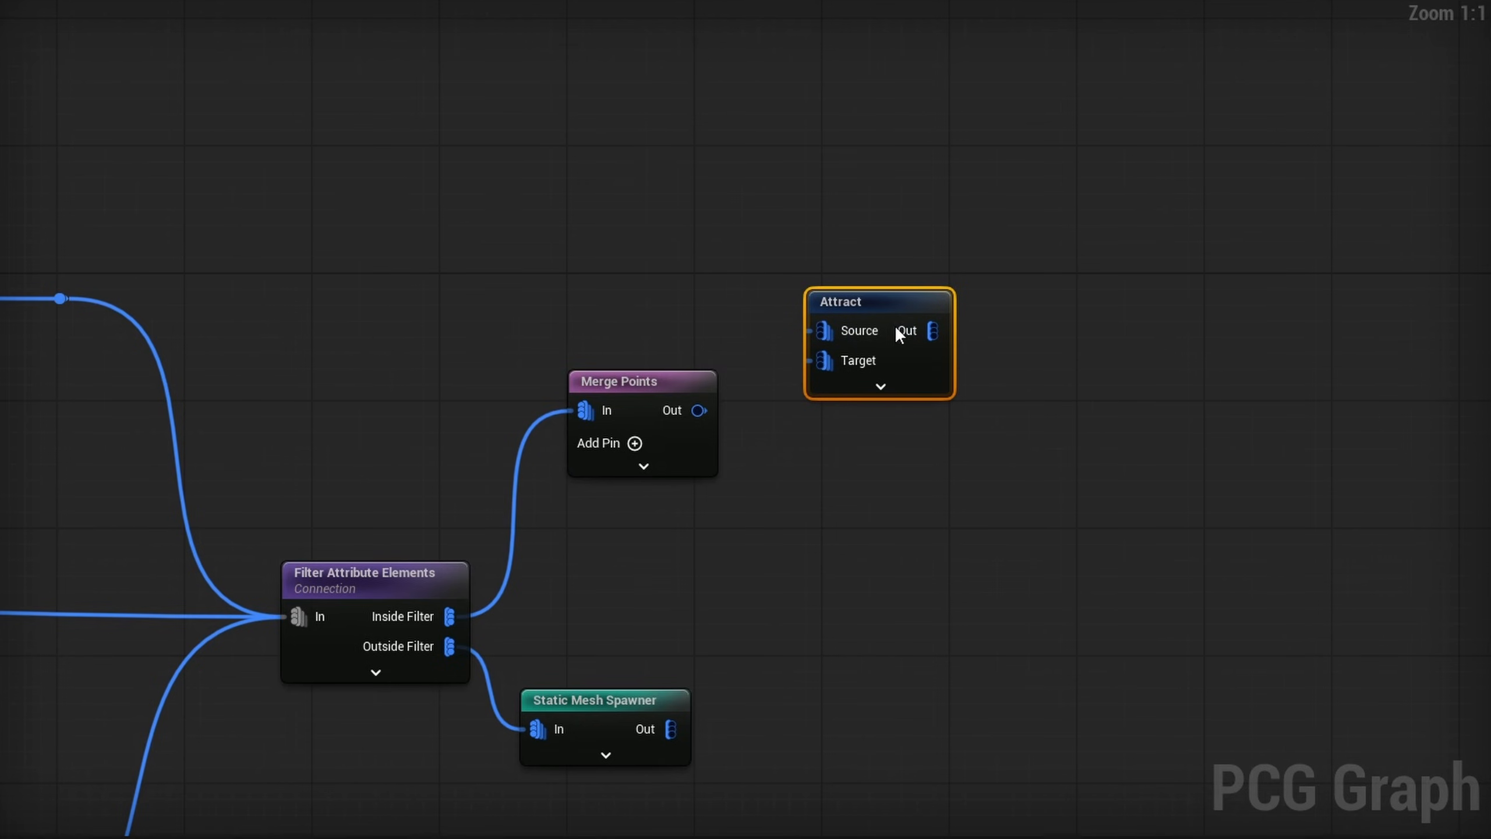
pyautogui.rightClick(588, 273)
pyautogui.write('cut sp')
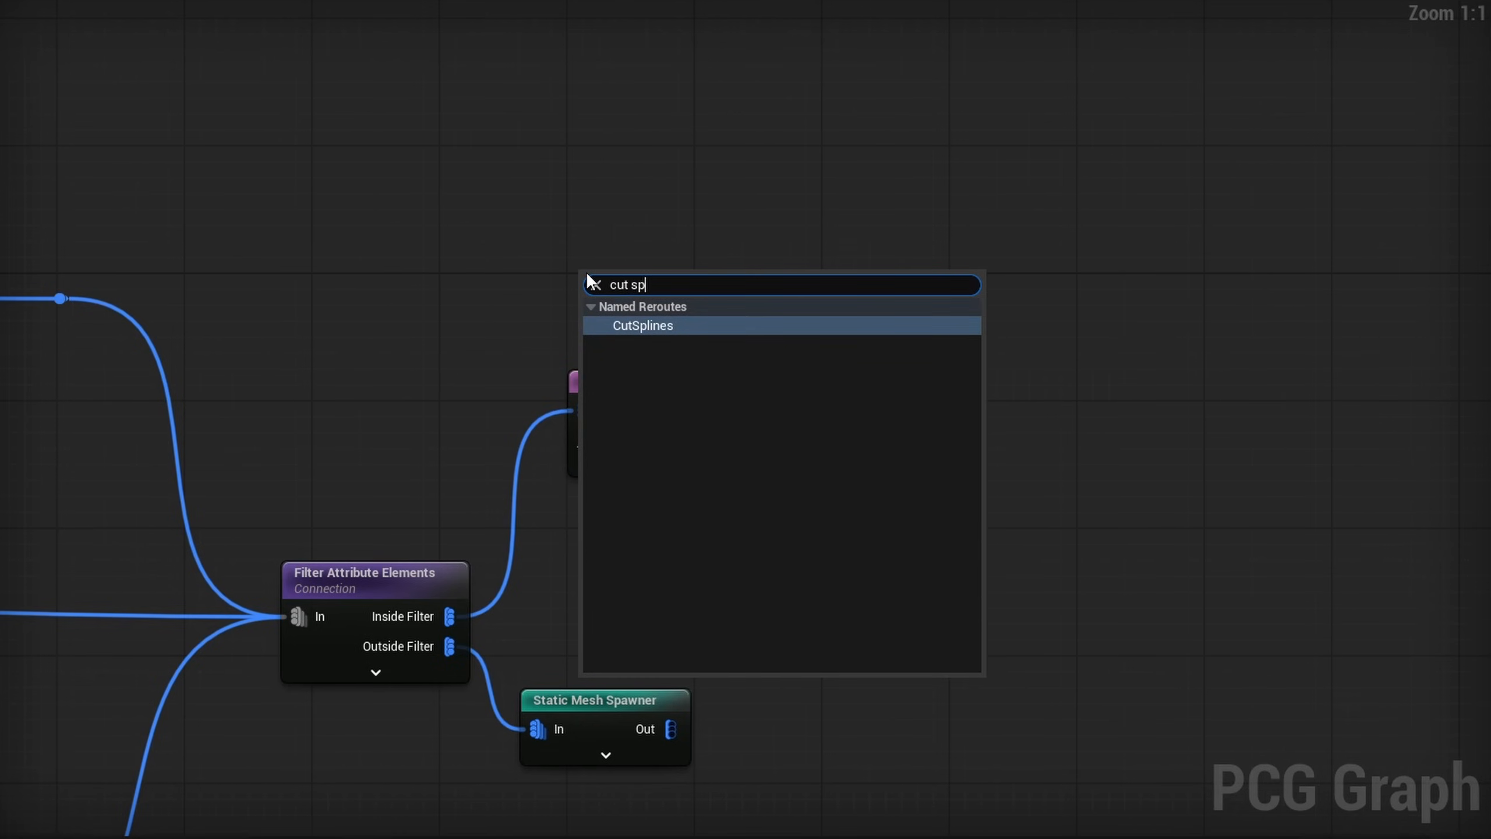
pyautogui.press('Return')
pyautogui.moveTo(675, 287); pyautogui.dragTo(824, 330)
pyautogui.moveTo(698, 410); pyautogui.dragTo(828, 360)
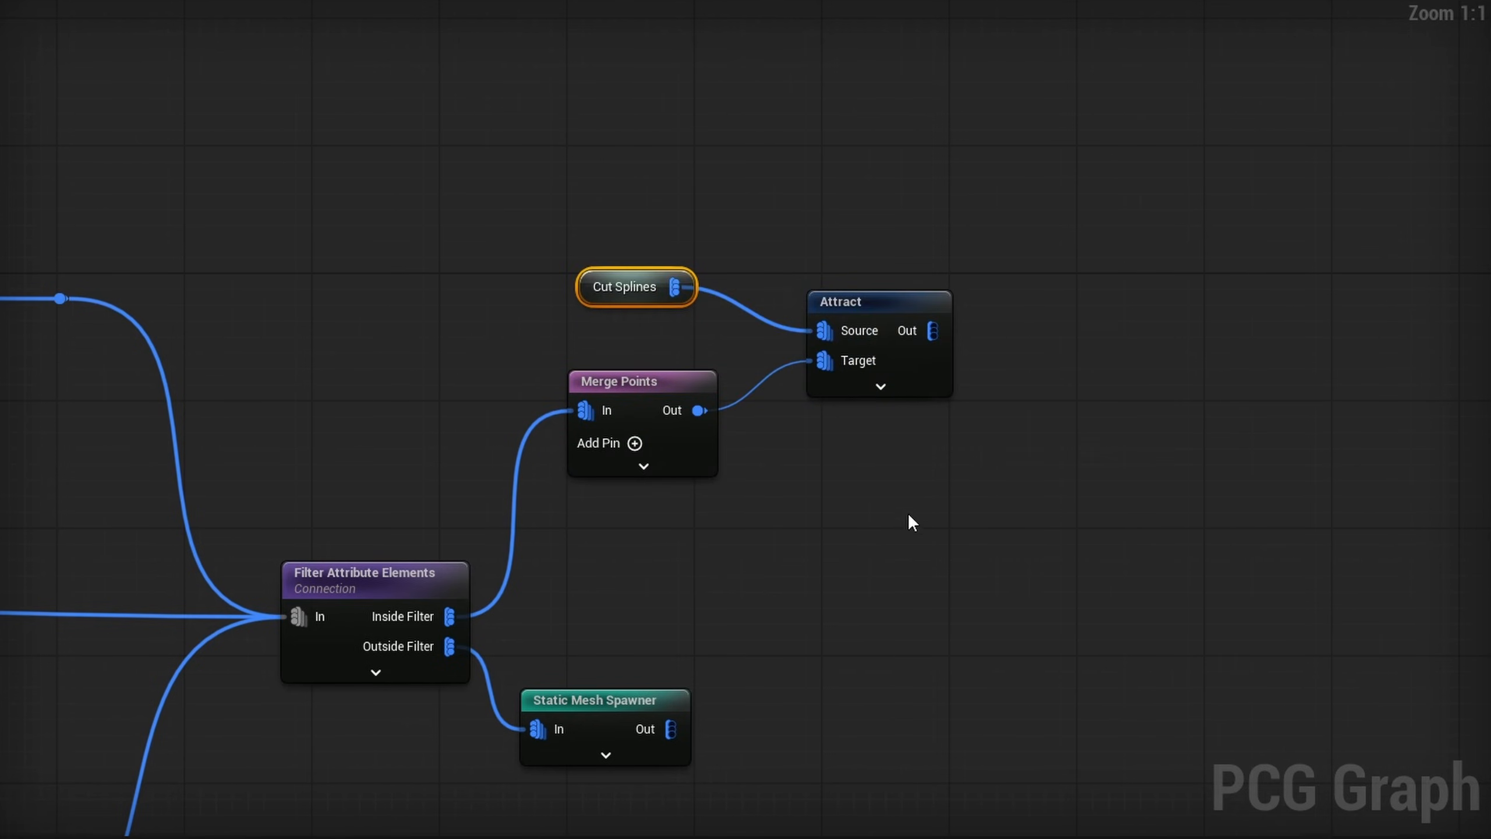
# - Add a $Rotation-to-$Rotation attribute mapping to the Attract node and debug its points around the intersections, opening its distance for editing
pyautogui.click(881, 353)
pyautogui.click(1077, 266)
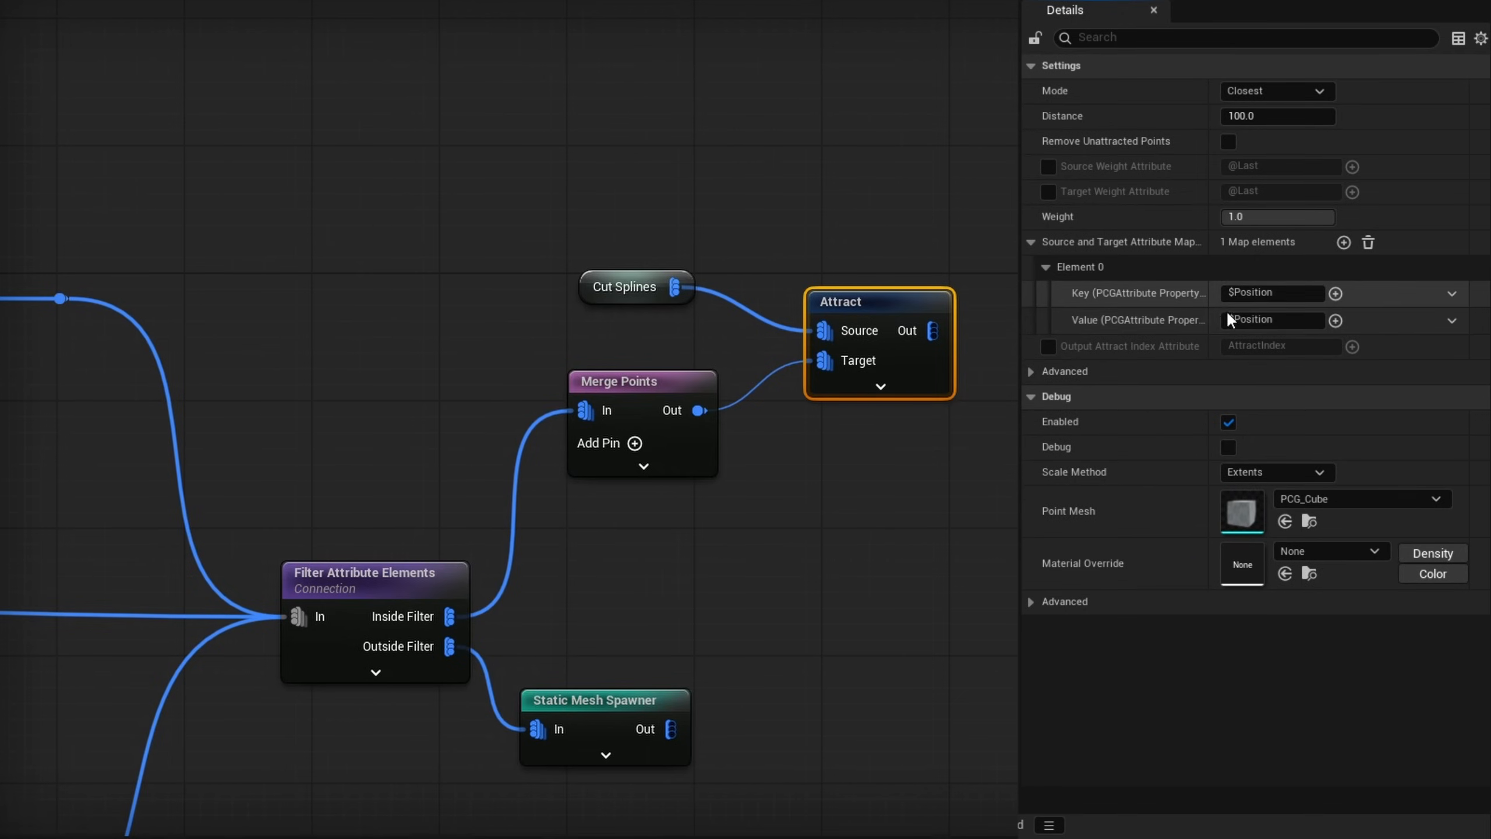
pyautogui.click(1344, 242)
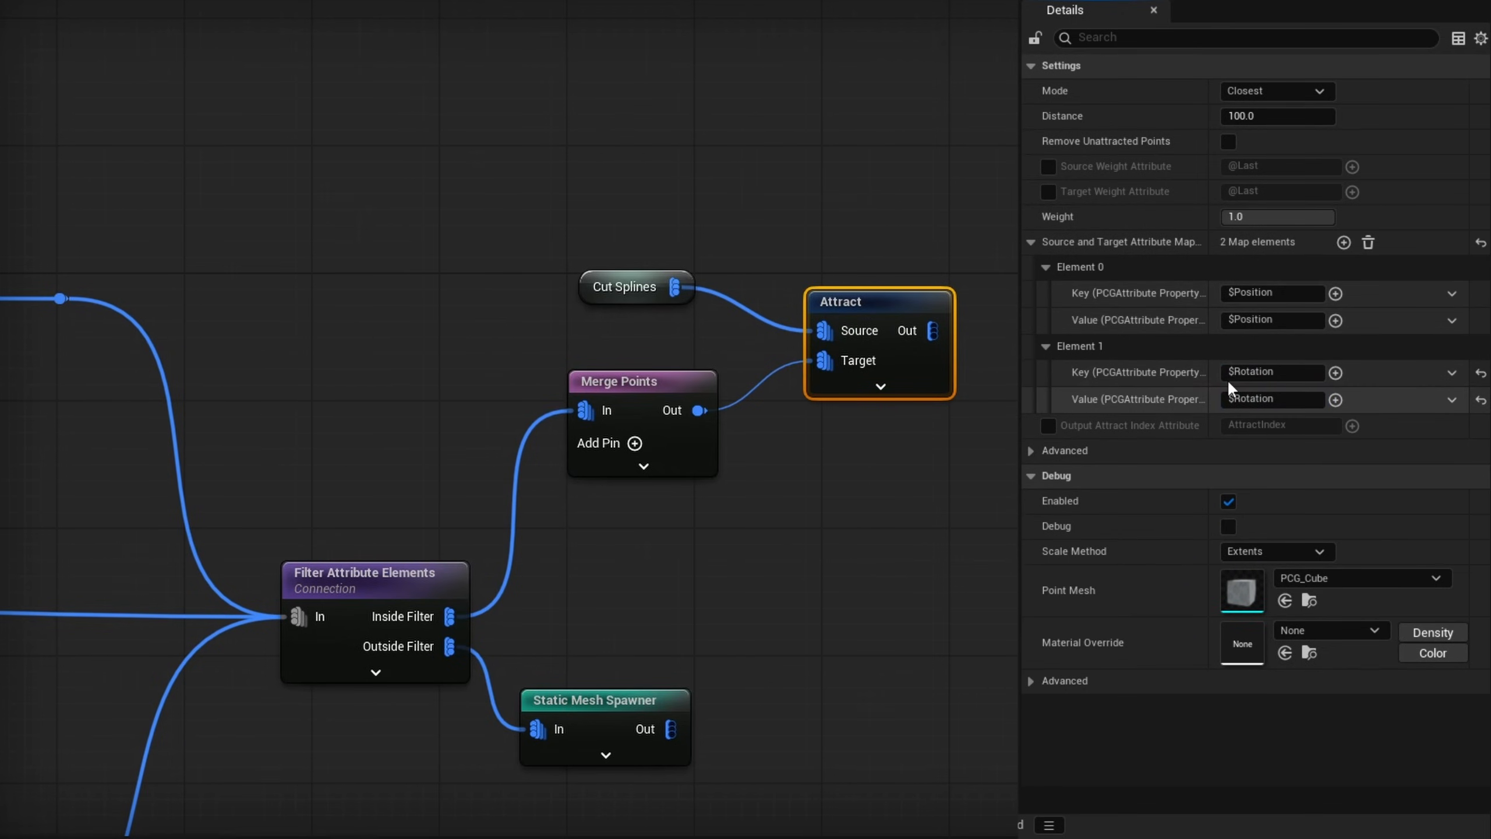
pyautogui.press('d')
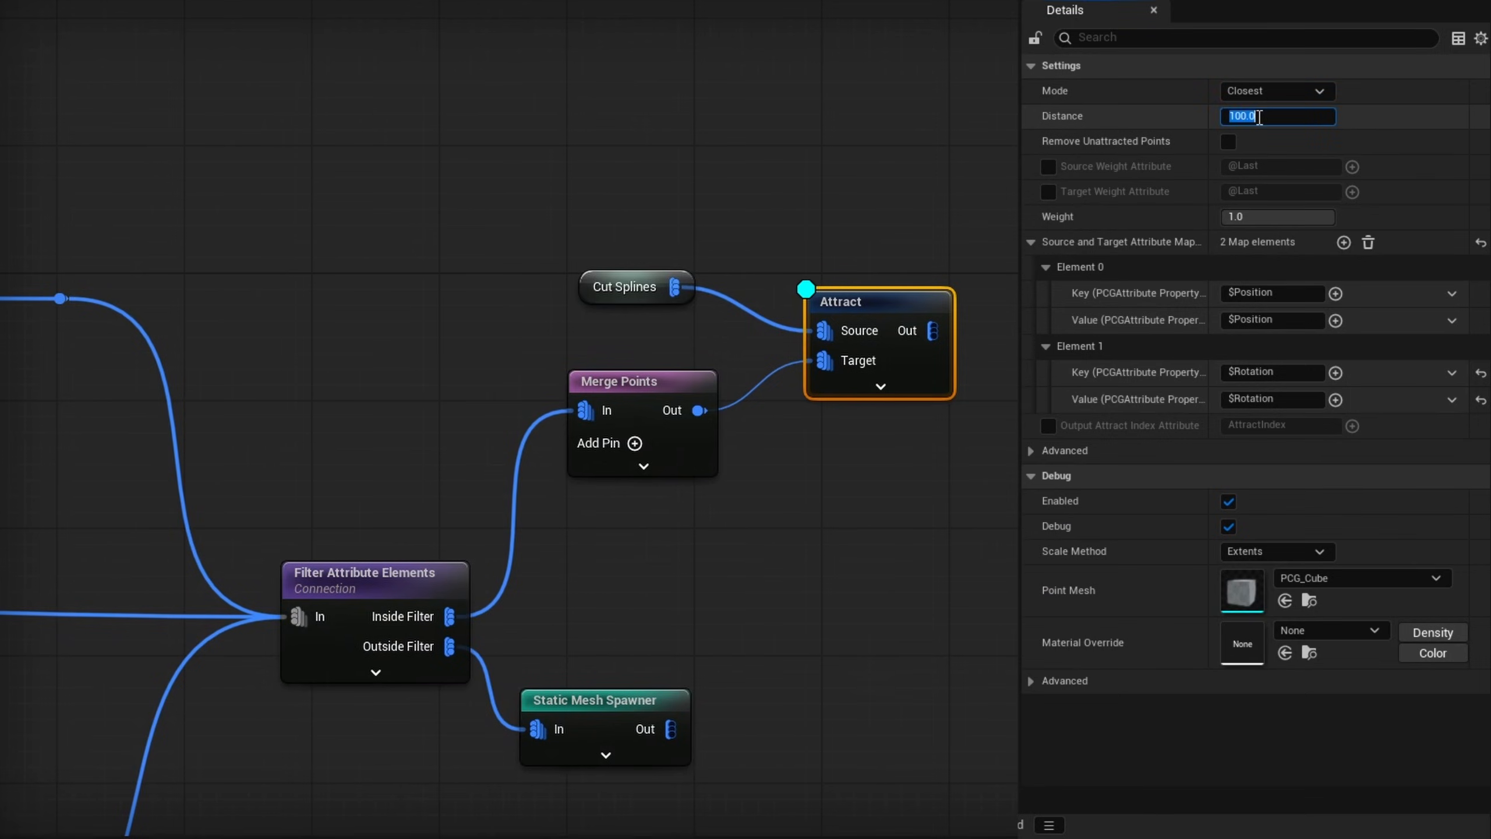
pyautogui.click(1243, 119)
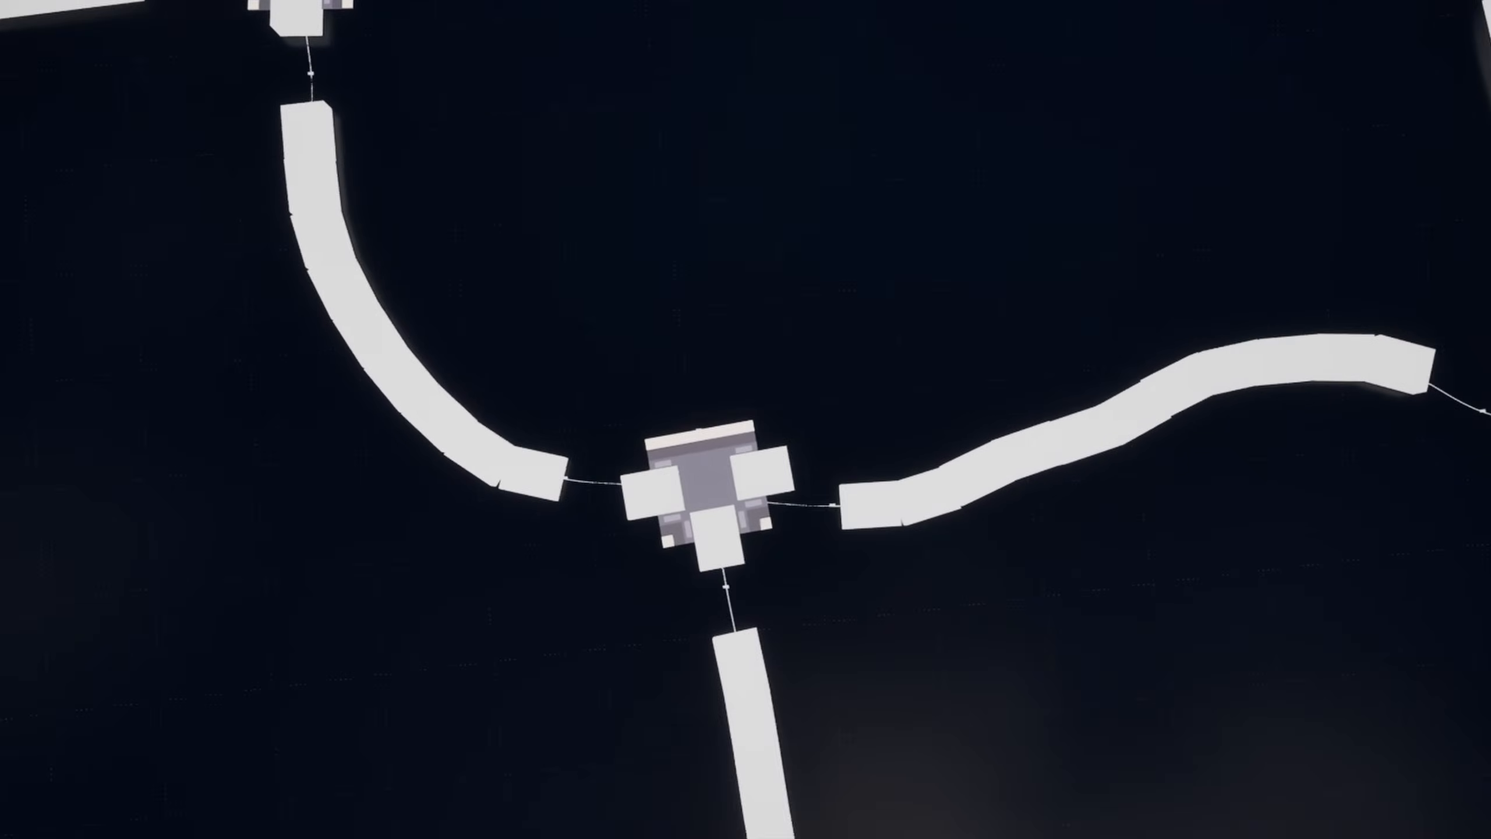
pyautogui.moveTo(612, 489); pyautogui.dragTo(583, 489, button='right')
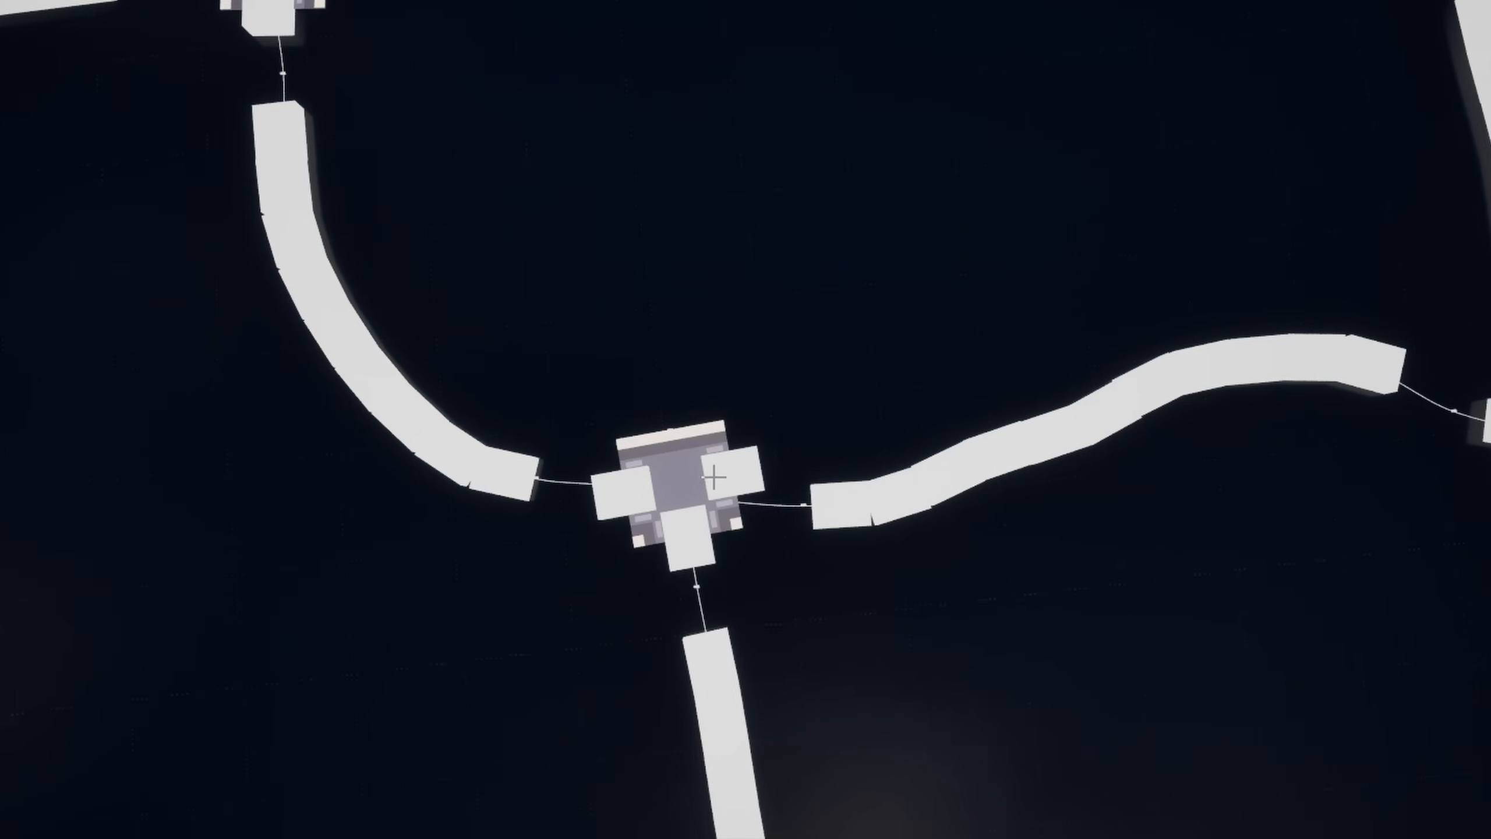
pyautogui.moveTo(725, 480); pyautogui.dragTo(882, 390, button='right')
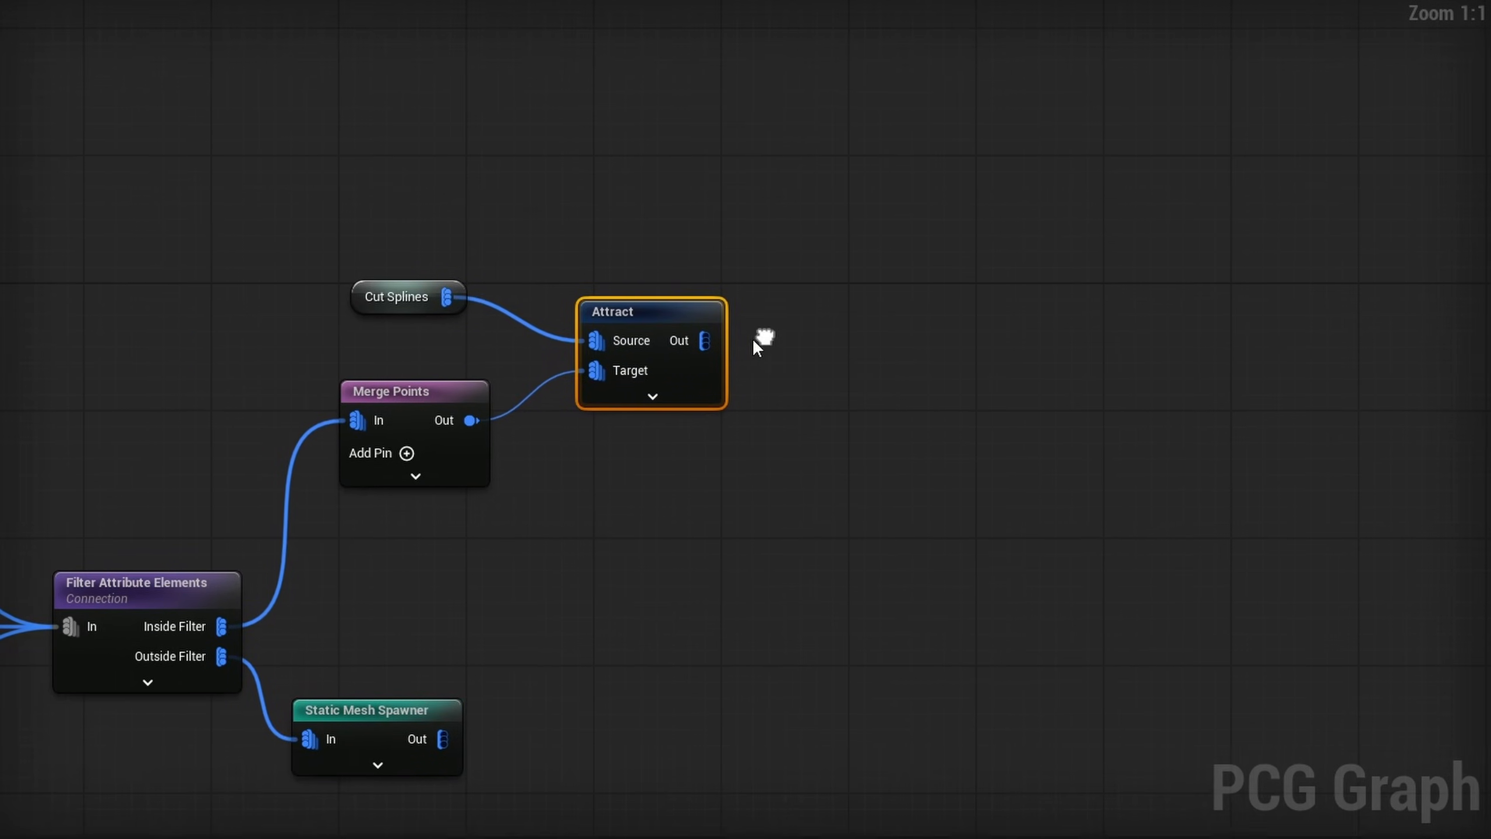
# - Add a Collapse Points node fed by the Attract node's output
pyautogui.moveTo(703, 340); pyautogui.dragTo(779, 313)
pyautogui.write('coll')
pyautogui.press('Return')
pyautogui.moveTo(934, 383); pyautogui.dragTo(640, 410, button='right')
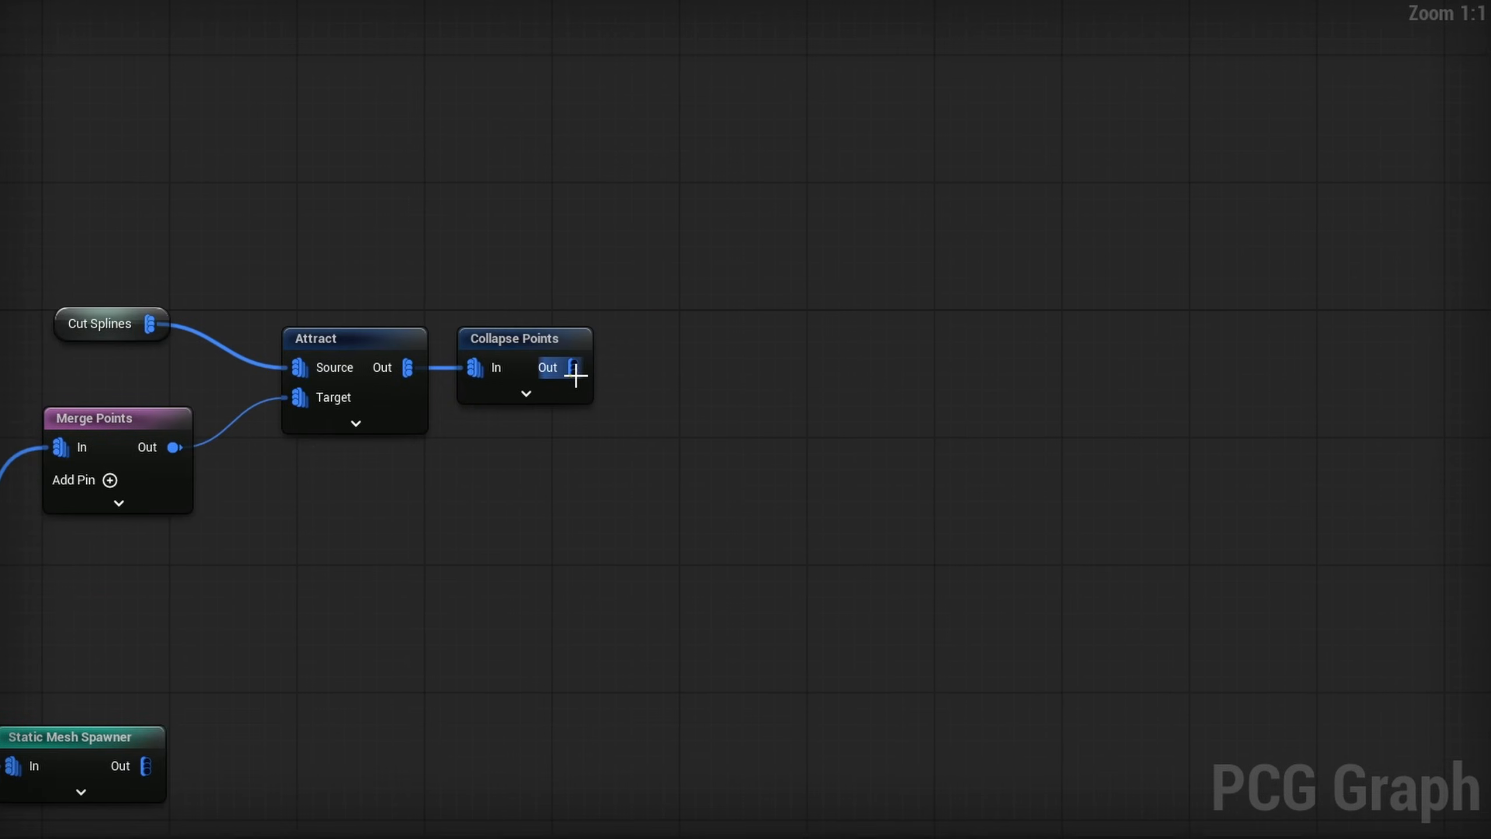
# - Chain a Create Spline node and a Spawn Spline Mesh node onto the Collapse Points output
pyautogui.moveTo(573, 367); pyautogui.dragTo(753, 339)
pyautogui.write('create spline')
pyautogui.press('Return')
pyautogui.moveTo(816, 367); pyautogui.dragTo(898, 364)
pyautogui.write('spawn spline')
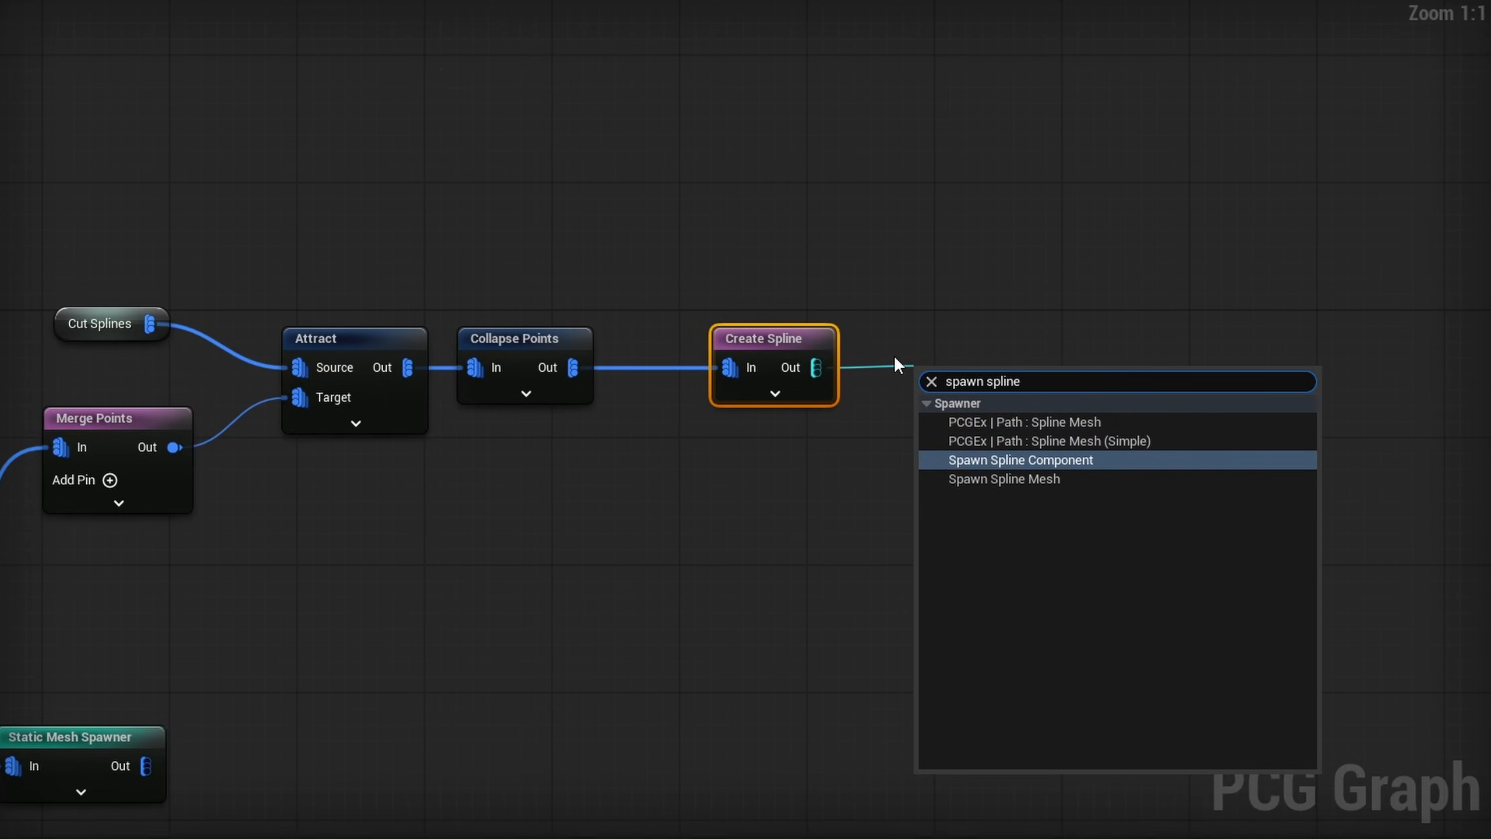
pyautogui.press('Down')
pyautogui.press('Return')
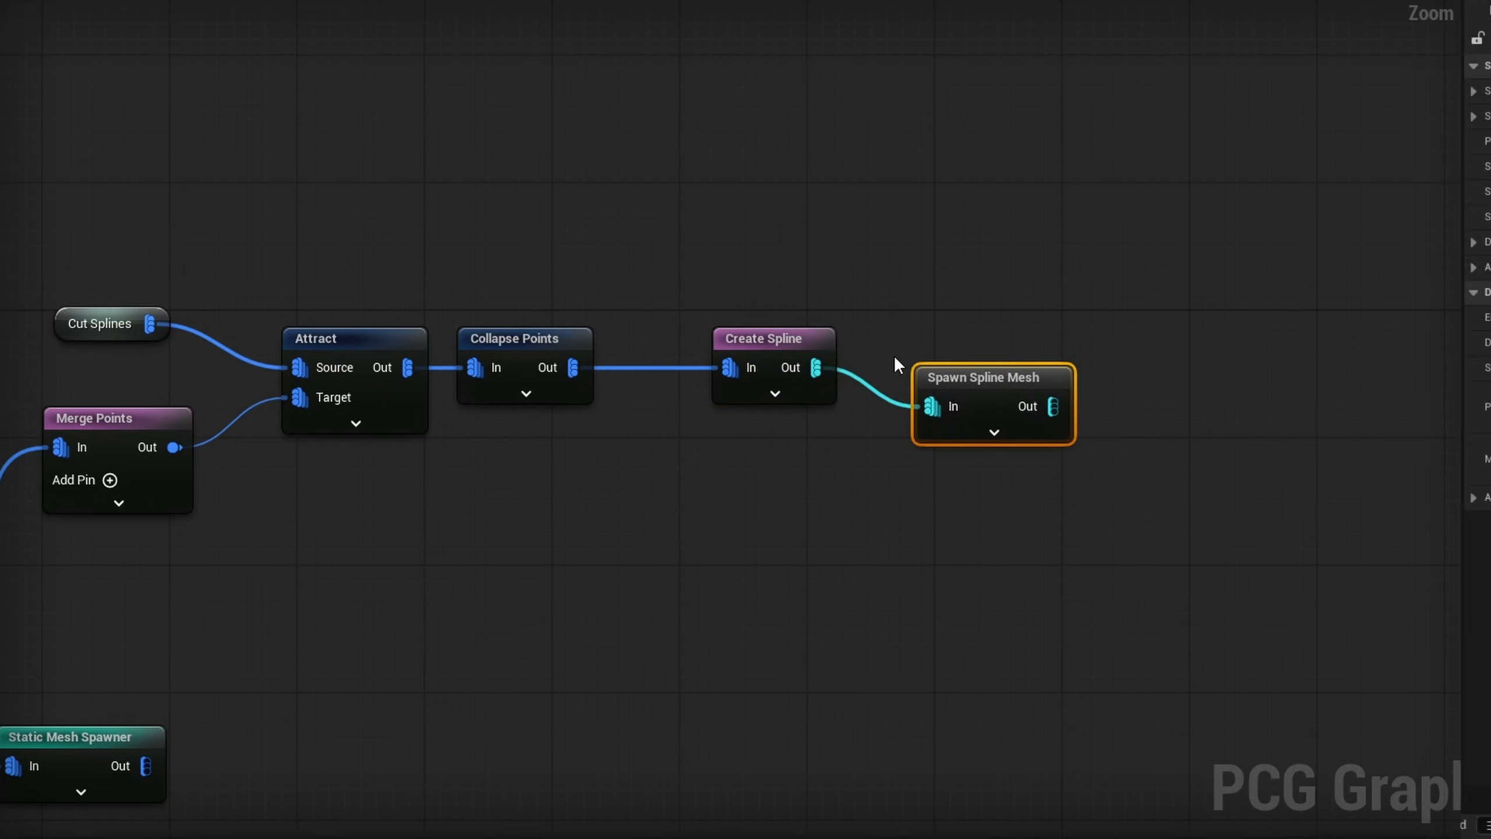
# - Assign the road-straight static mesh to the Spawn Spline Mesh node's mesh descriptor
pyautogui.click(1033, 91)
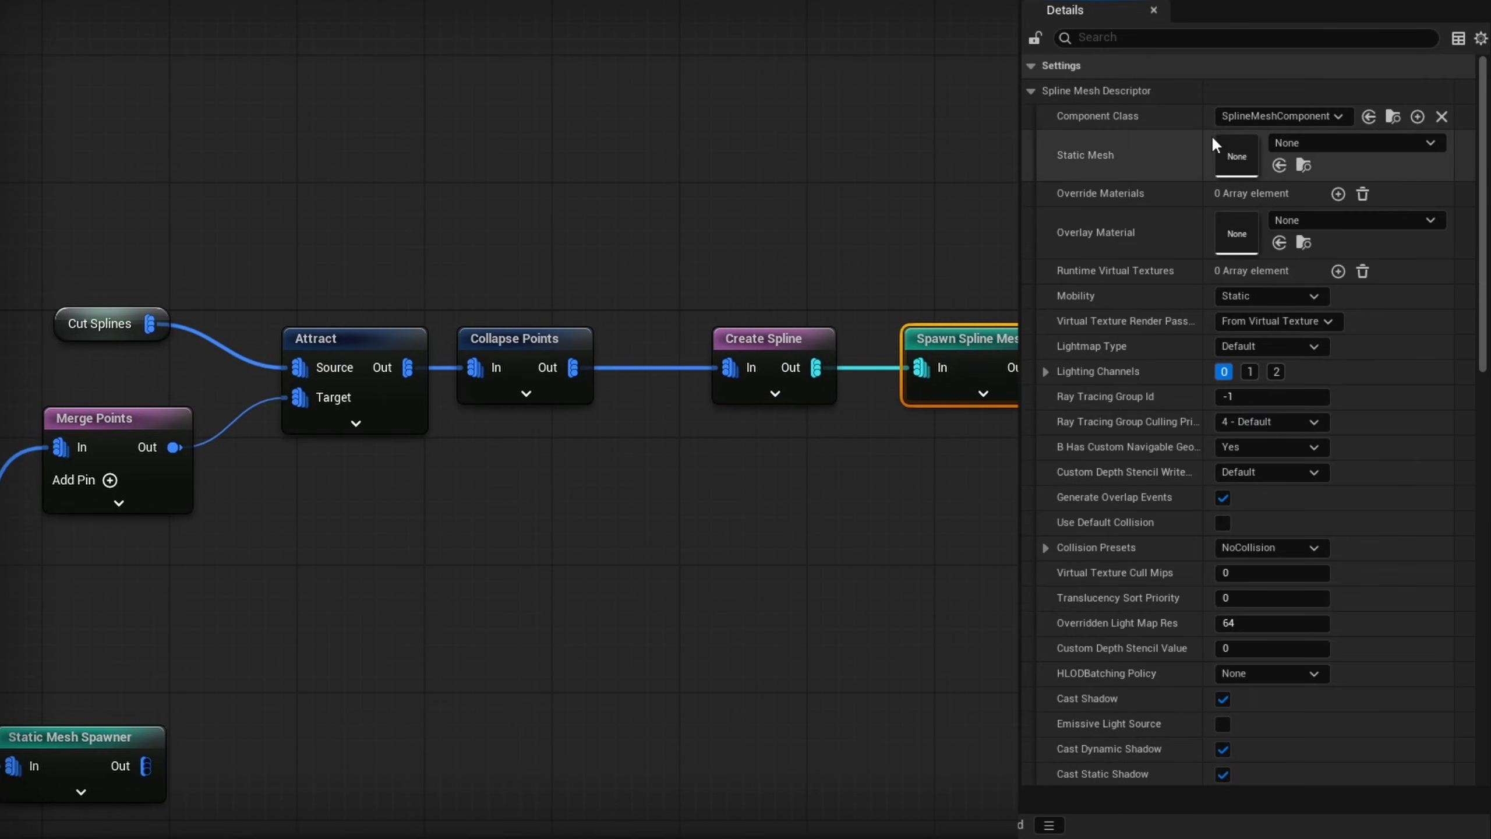
pyautogui.click(1327, 142)
pyautogui.write('road-straight')
pyautogui.click(1336, 336)
pyautogui.doubleClick(1236, 154)
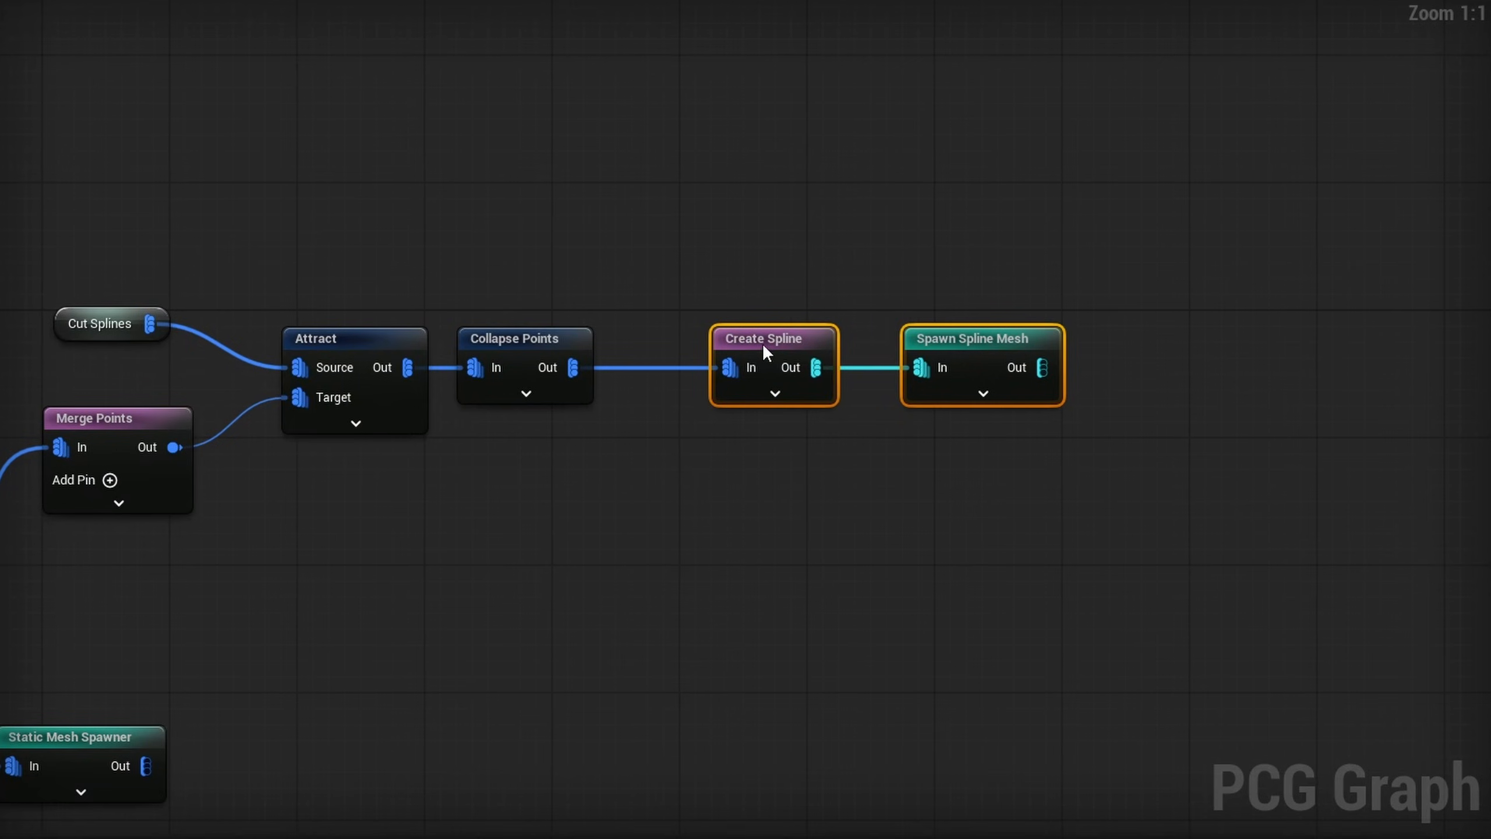
# - Insert a Transform Points node with minimum and maximum scale 10 between Collapse Points and Create Spline, and inspect the road joints at the intersections
pyautogui.moveTo(762, 348); pyautogui.dragTo(1016, 338)
pyautogui.keyDown('ctrl'); pyautogui.moveTo(573, 368); pyautogui.dragTo(696, 356); pyautogui.keyUp('ctrl')
pyautogui.write('transform poin')
pyautogui.press('Return')
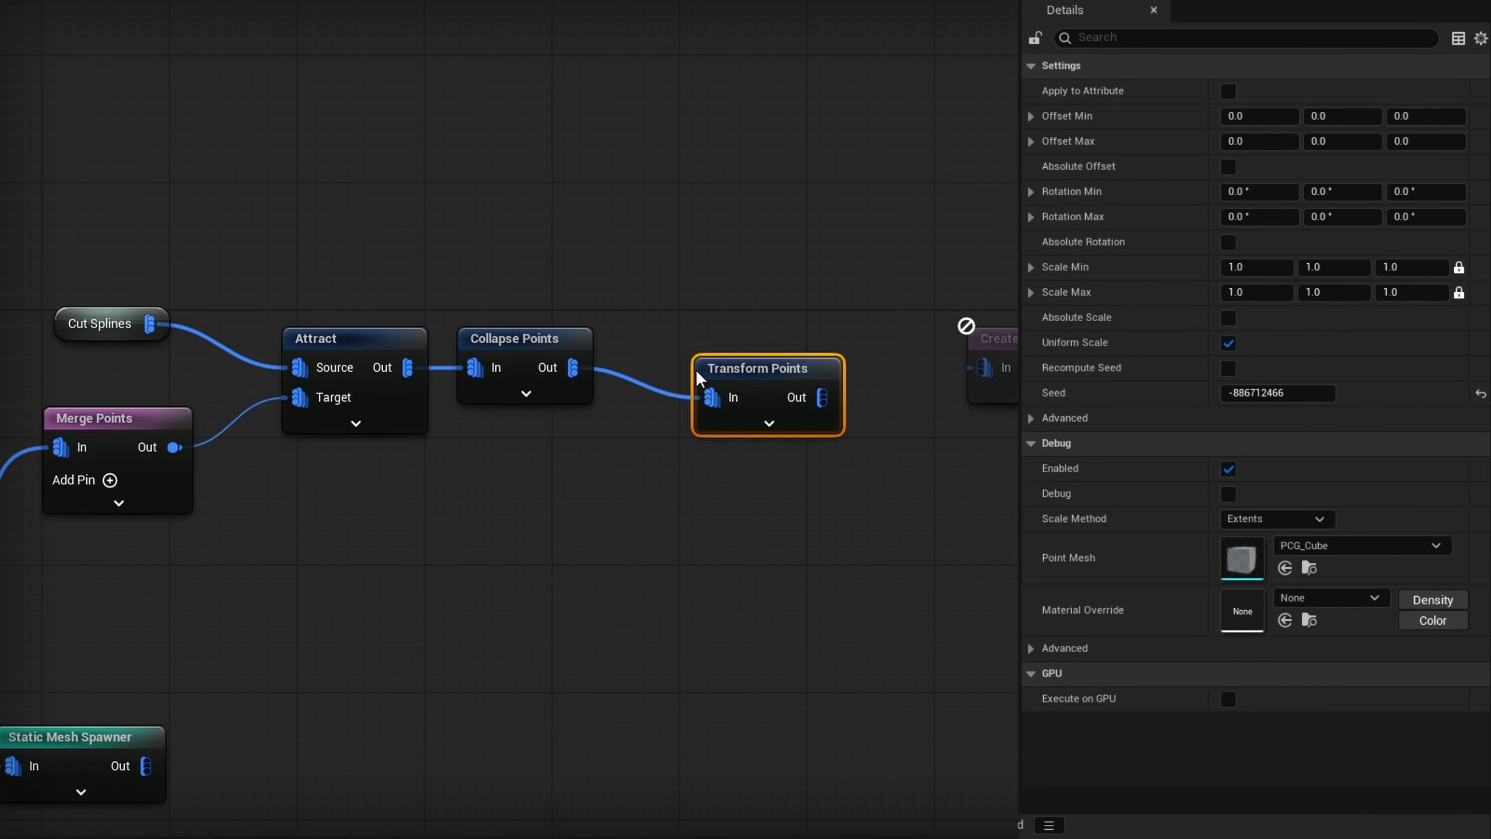
pyautogui.click(1283, 268)
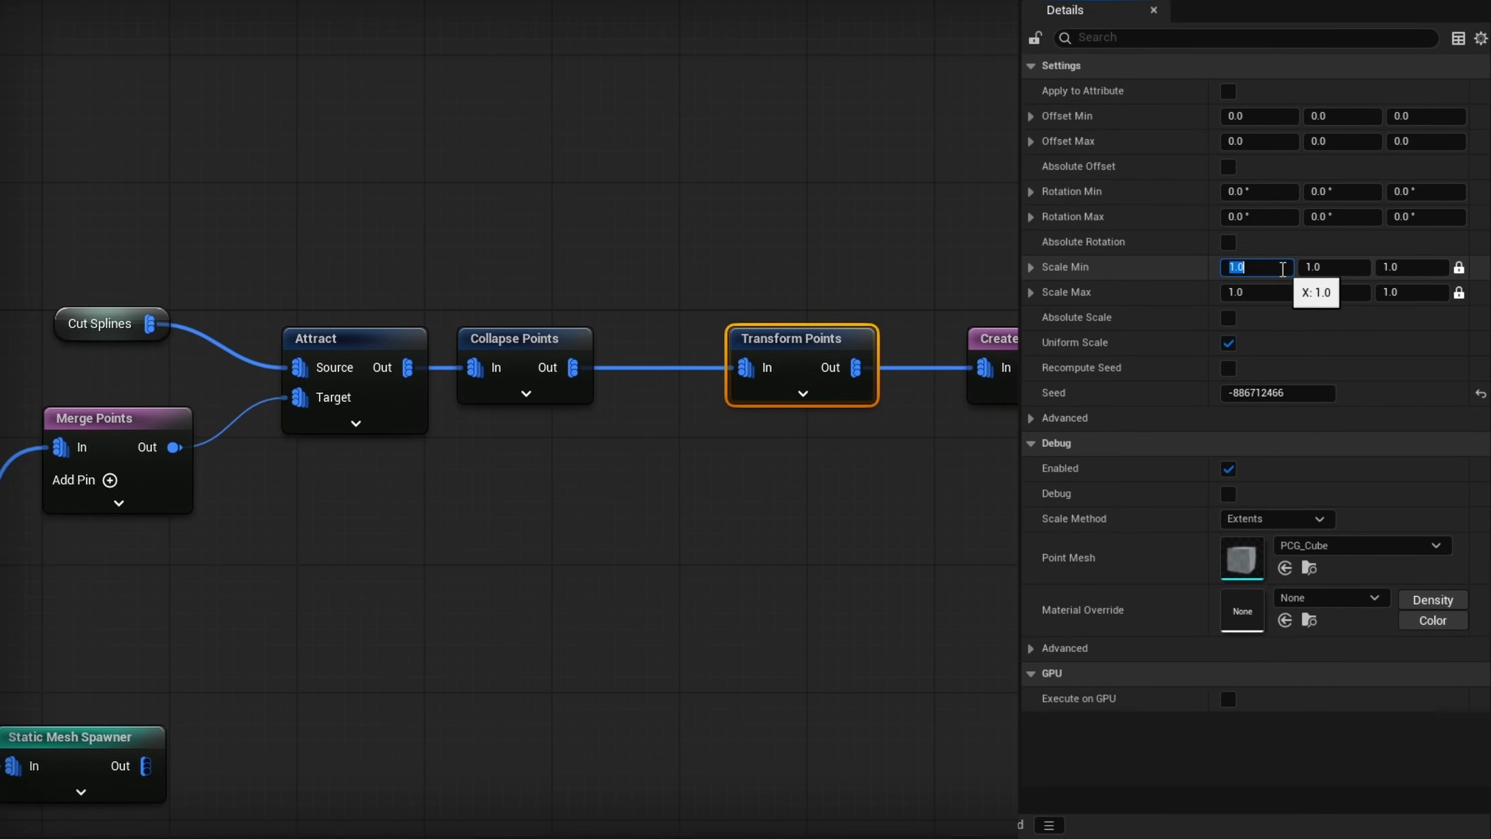
pyautogui.write('10')
pyautogui.press('Return')
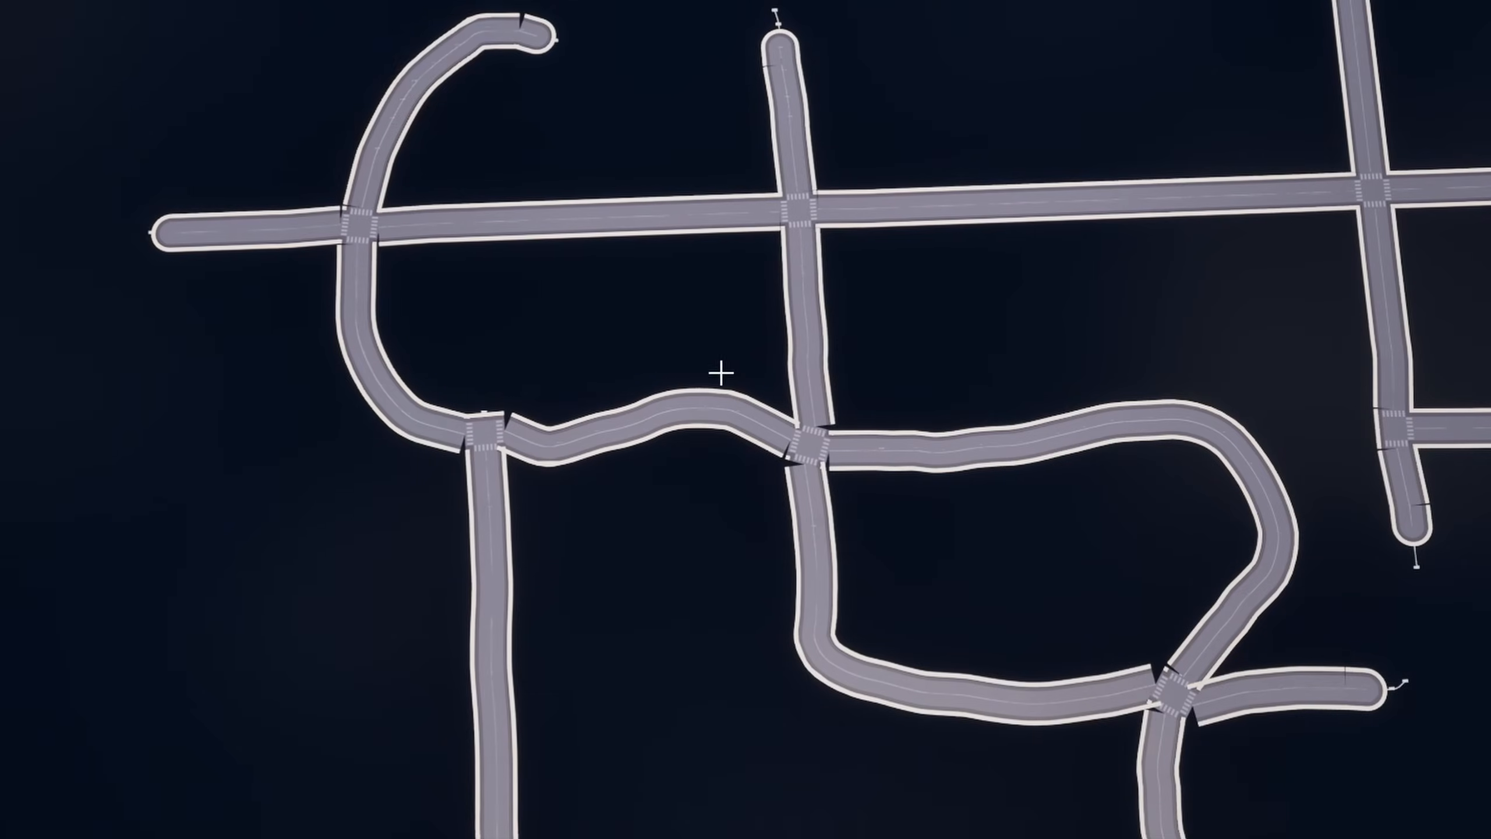
pyautogui.scroll(5, 646, 399)
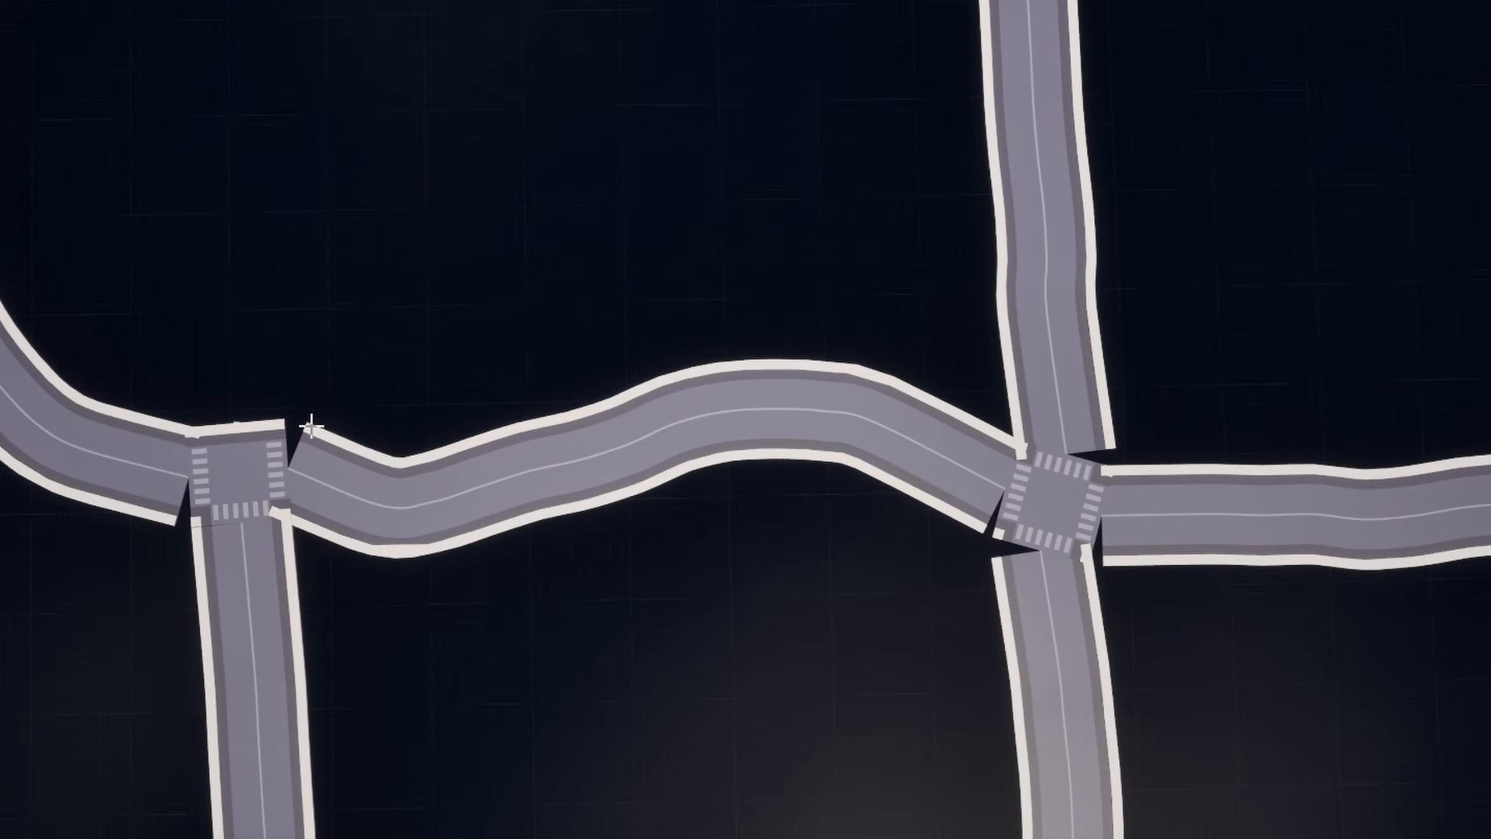
pyautogui.press('a')
pyautogui.moveTo(251, 516); pyautogui.dragTo(240, 515, button='right')
pyautogui.press('w')
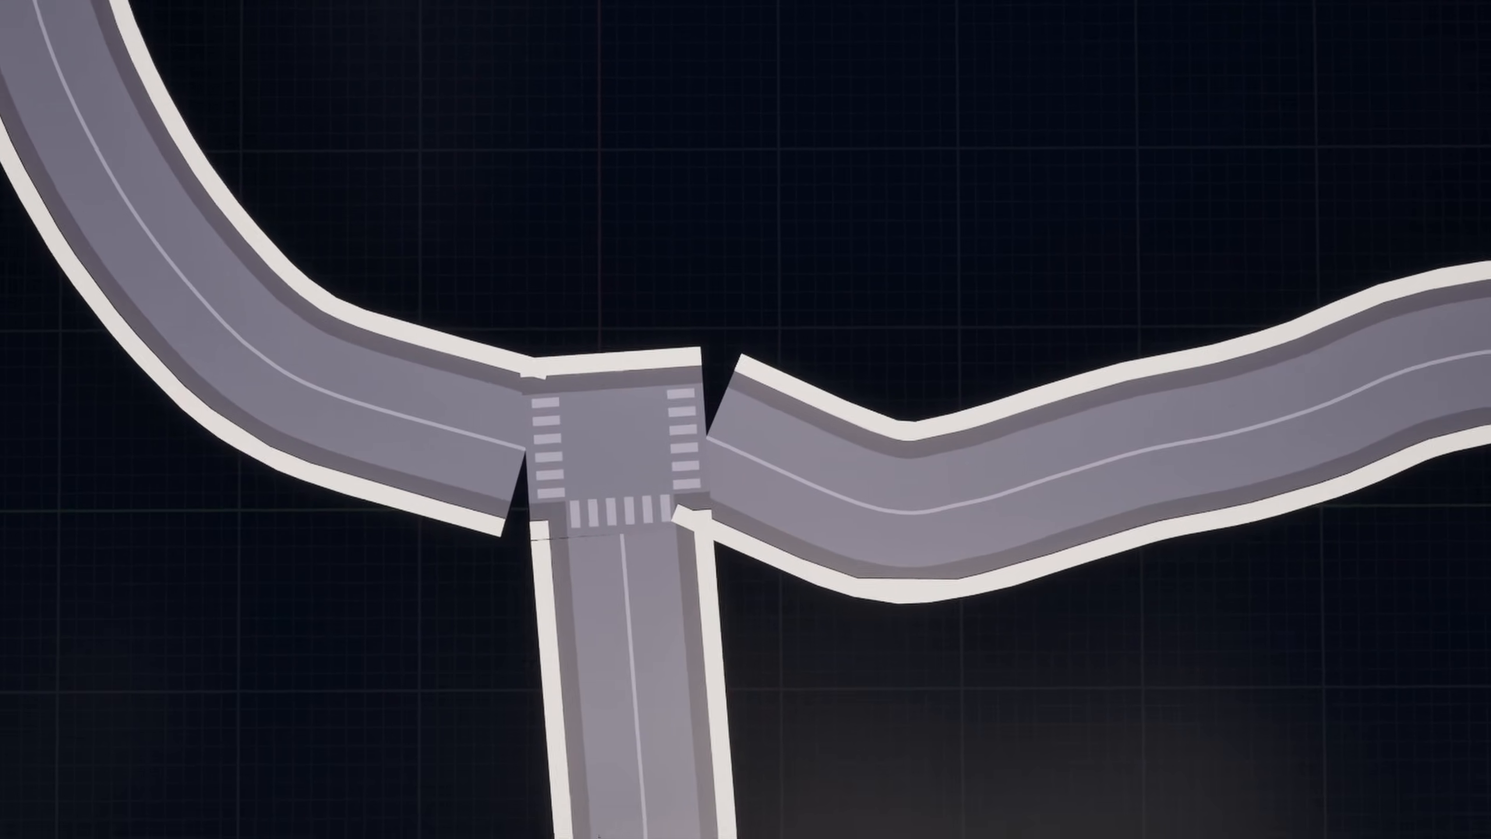
pyautogui.scroll(-3, 525, 423)
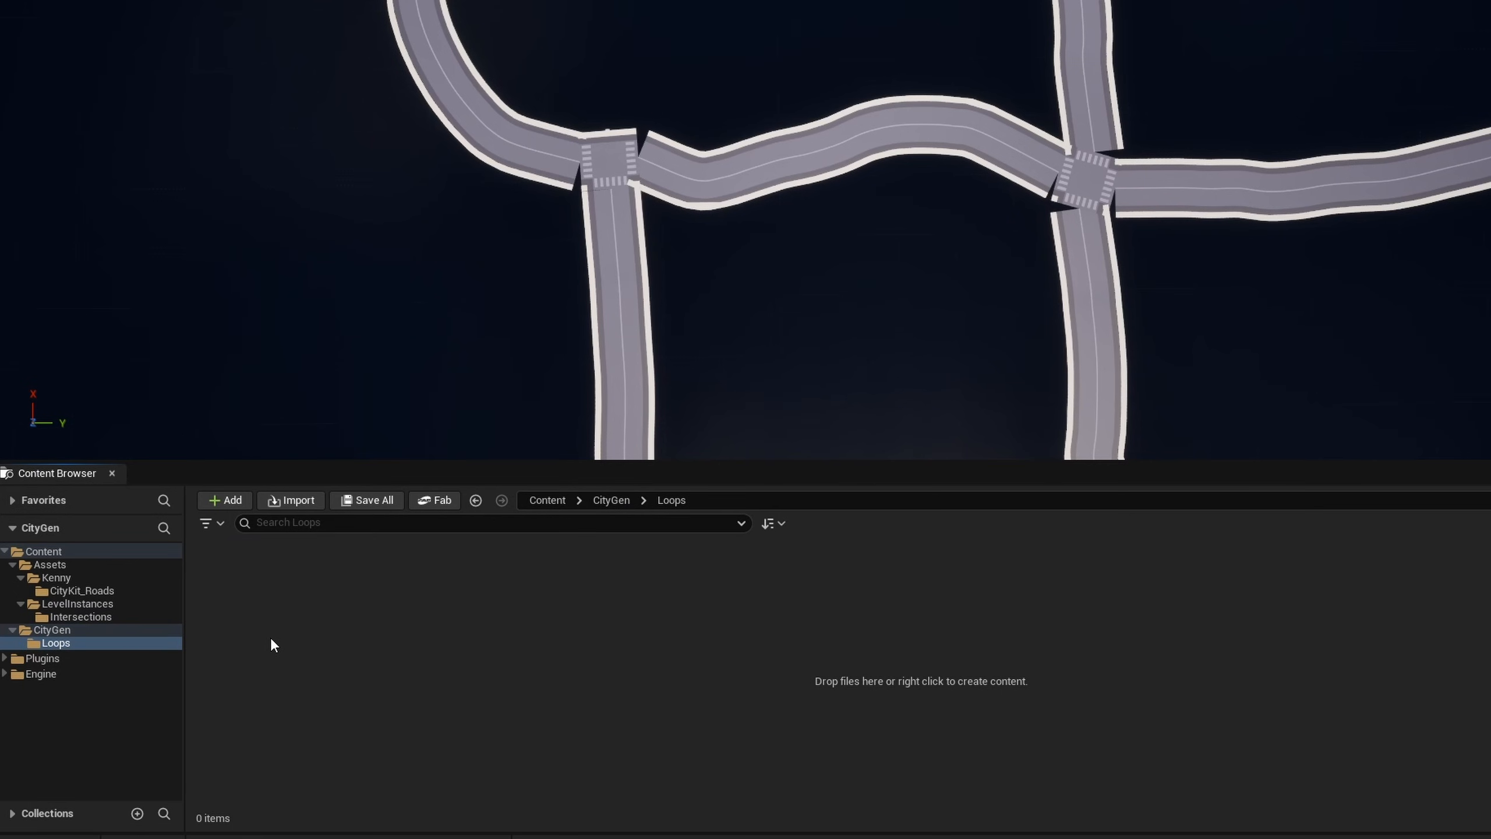
# - Create an empty PCG graph named PCGLoop_RotationToTangent in the Loops folder and add it to the city graph as a loop node
pyautogui.rightClick(270, 638)
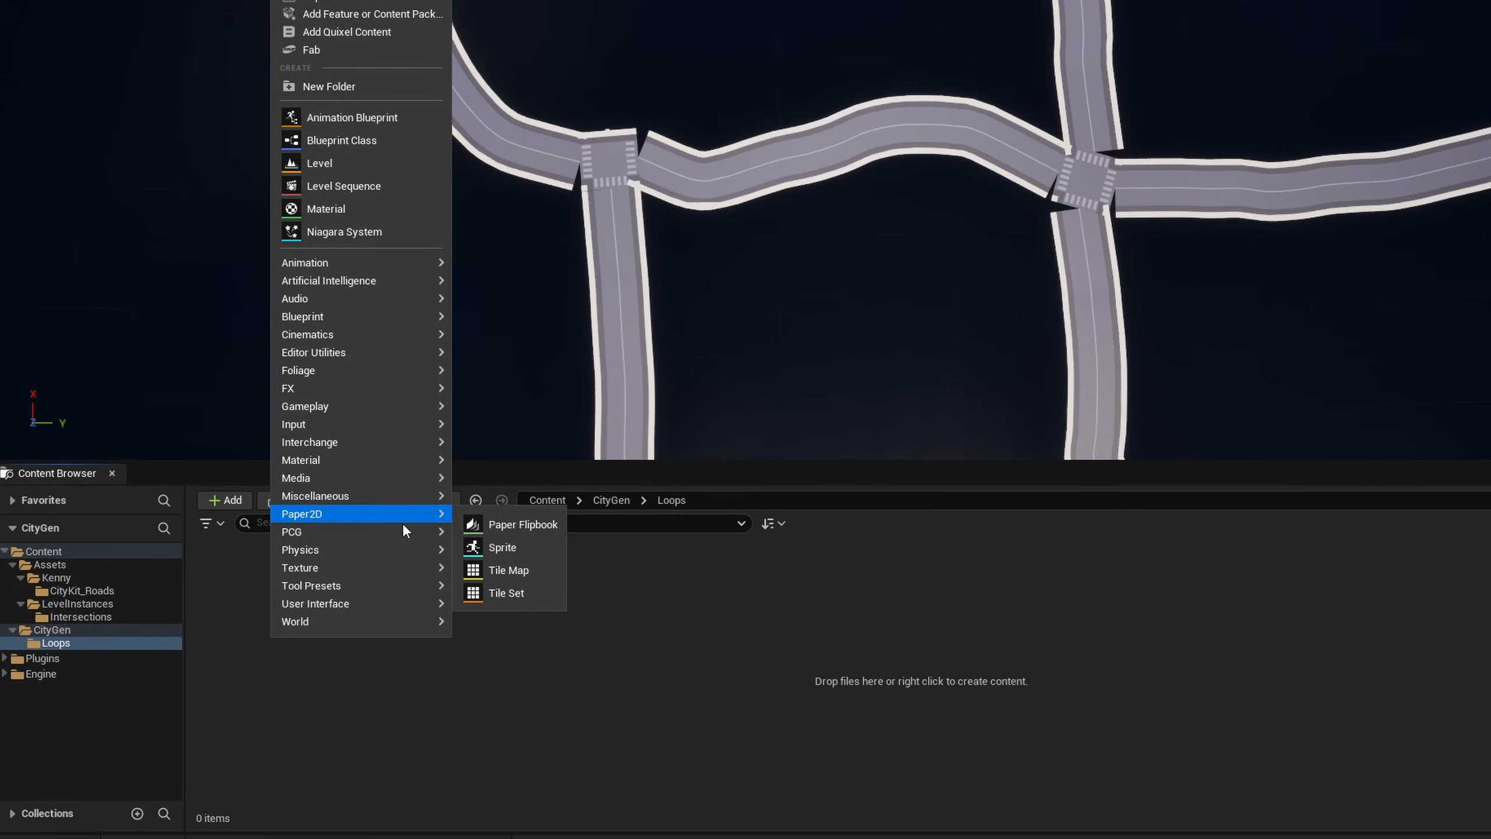
pyautogui.moveTo(411, 531)
pyautogui.click(515, 543)
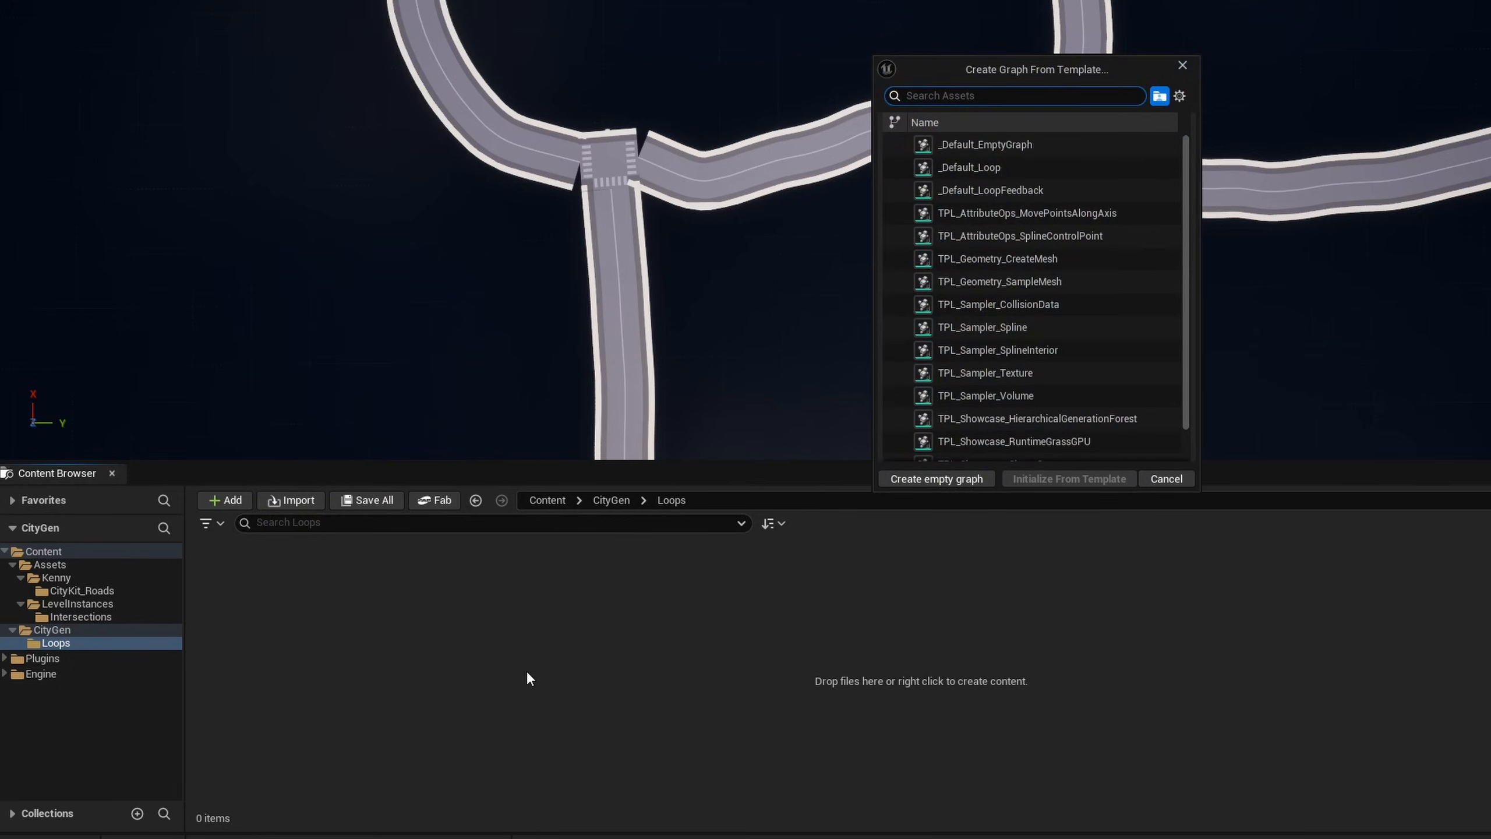
pyautogui.click(936, 479)
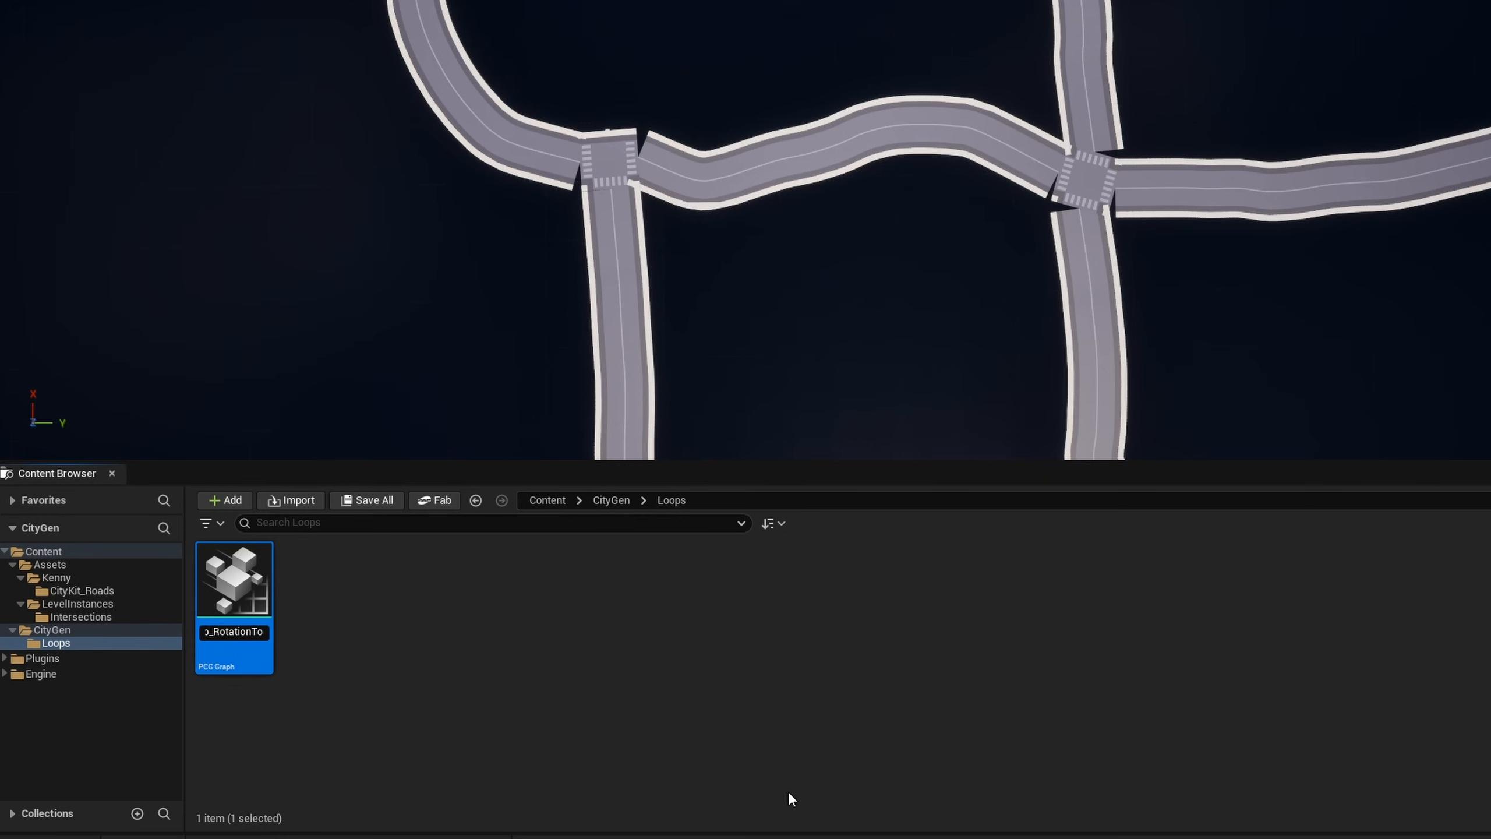
pyautogui.press('Return')
pyautogui.moveTo(234, 582); pyautogui.dragTo(759, 163)
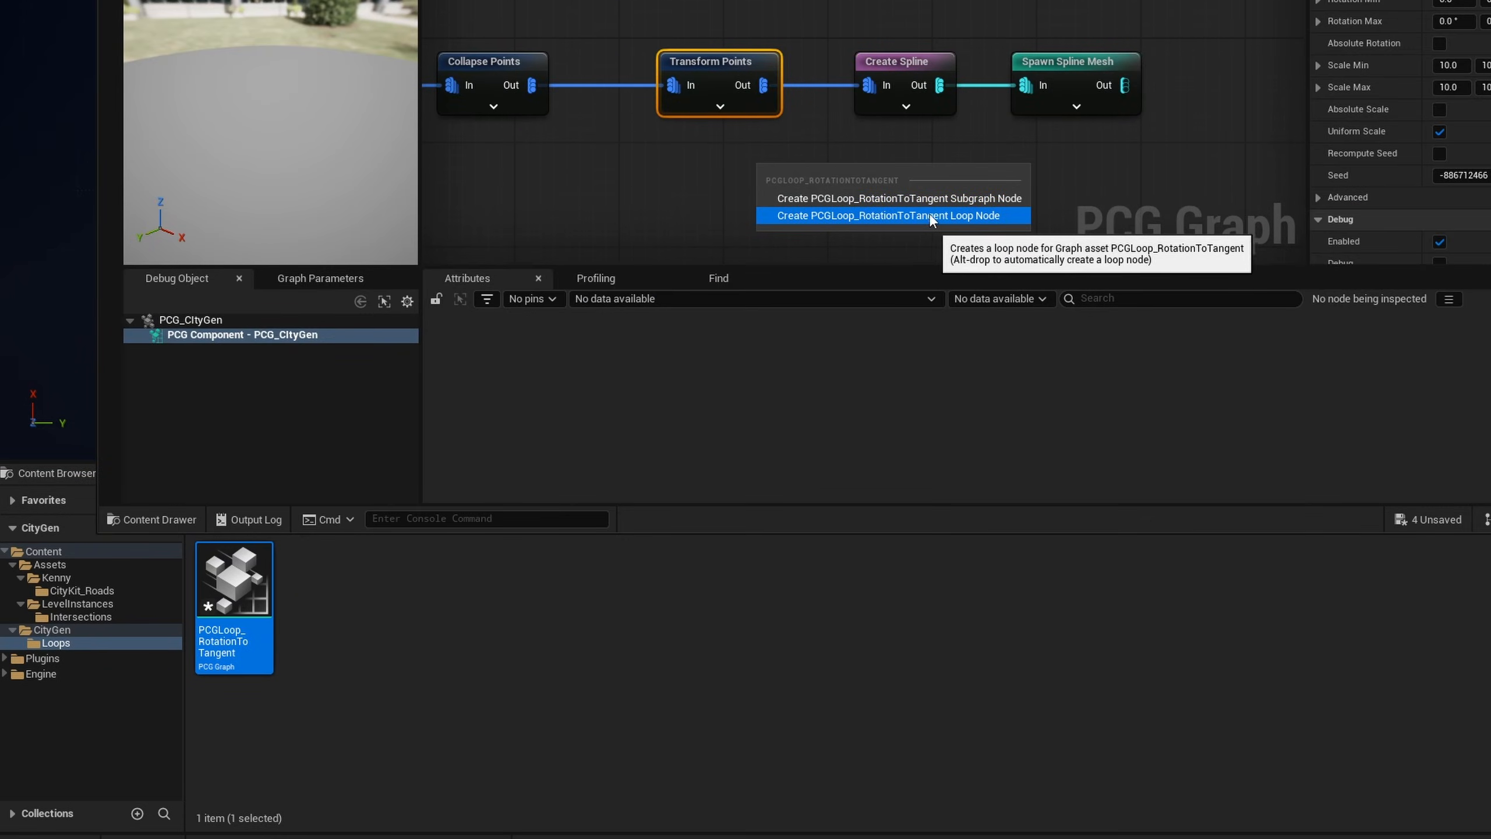
pyautogui.click(904, 215)
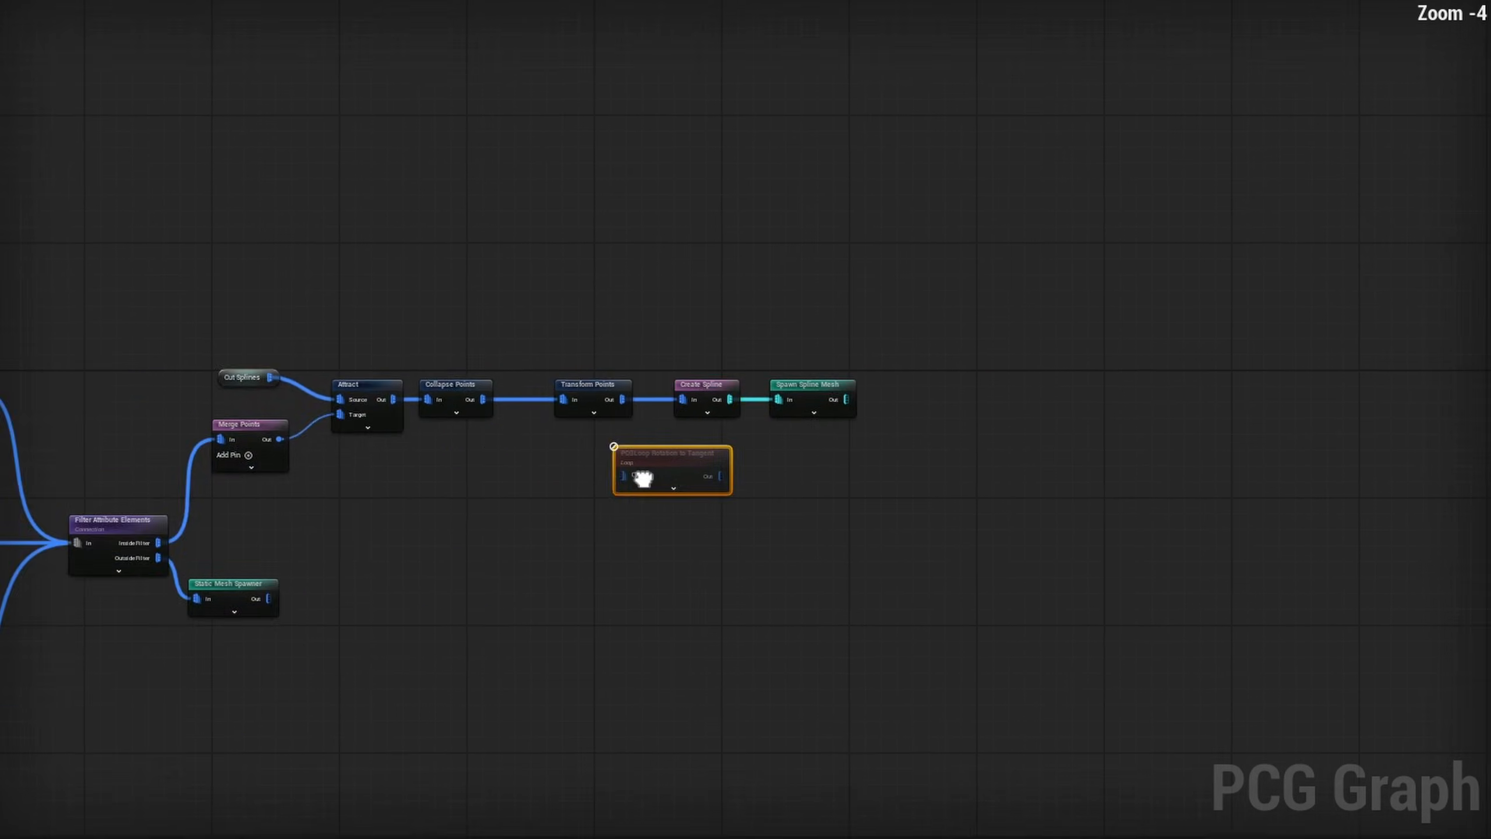
# - Copy the Filter Elements By Index node twice into the loop graph, chaining Input to the first and its In Filter to the second
pyautogui.moveTo(644, 479); pyautogui.dragTo(1114, 439, button='right')
pyautogui.scroll(-4, 1113, 439)
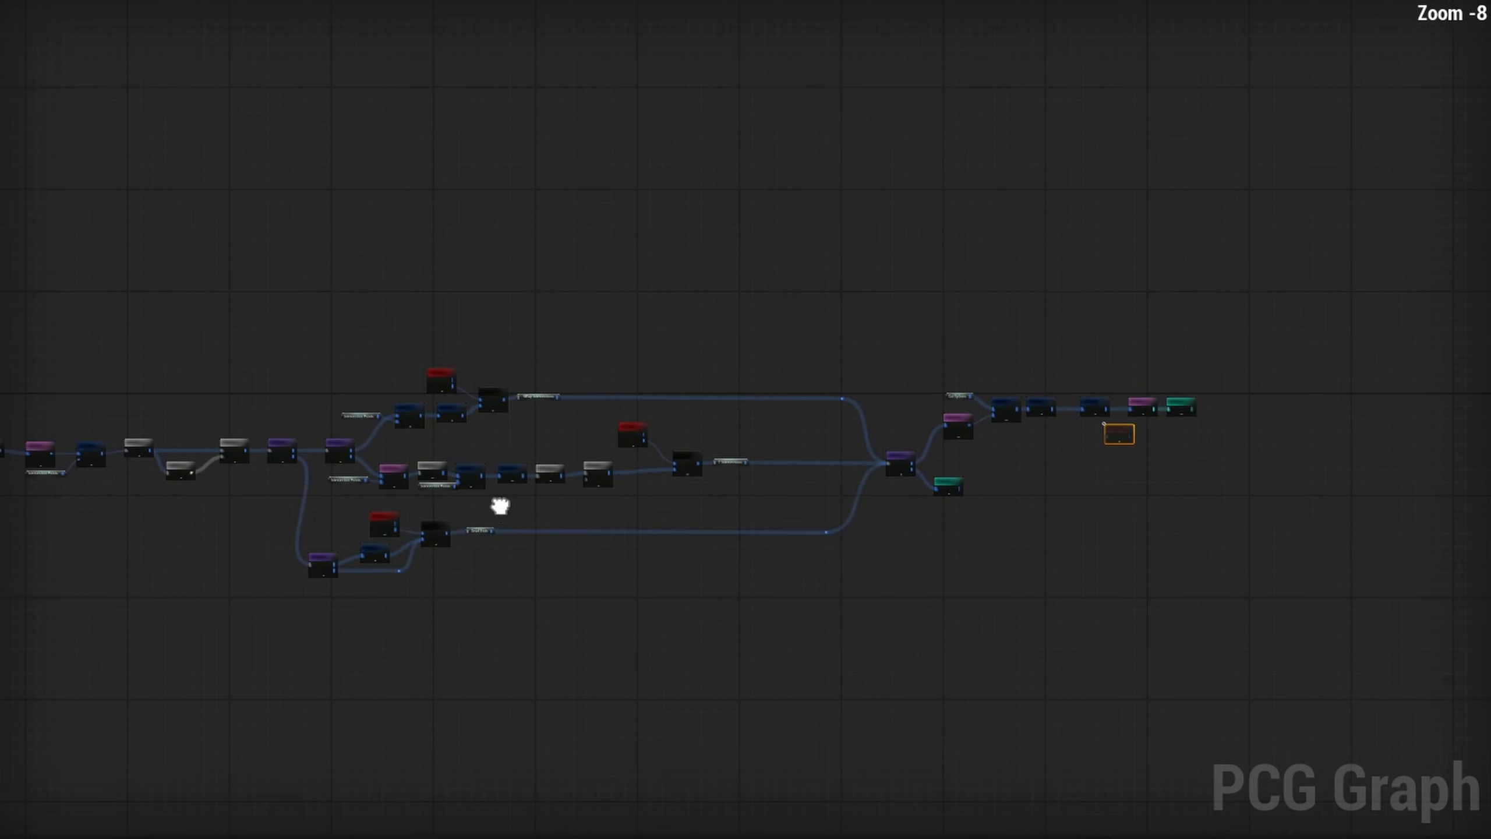
pyautogui.moveTo(499, 507); pyautogui.dragTo(1480, 483, button='right')
pyautogui.scroll(5, 938, 464)
pyautogui.moveTo(437, 422); pyautogui.dragTo(1229, 443, button='right')
pyautogui.scroll(2, 629, 429)
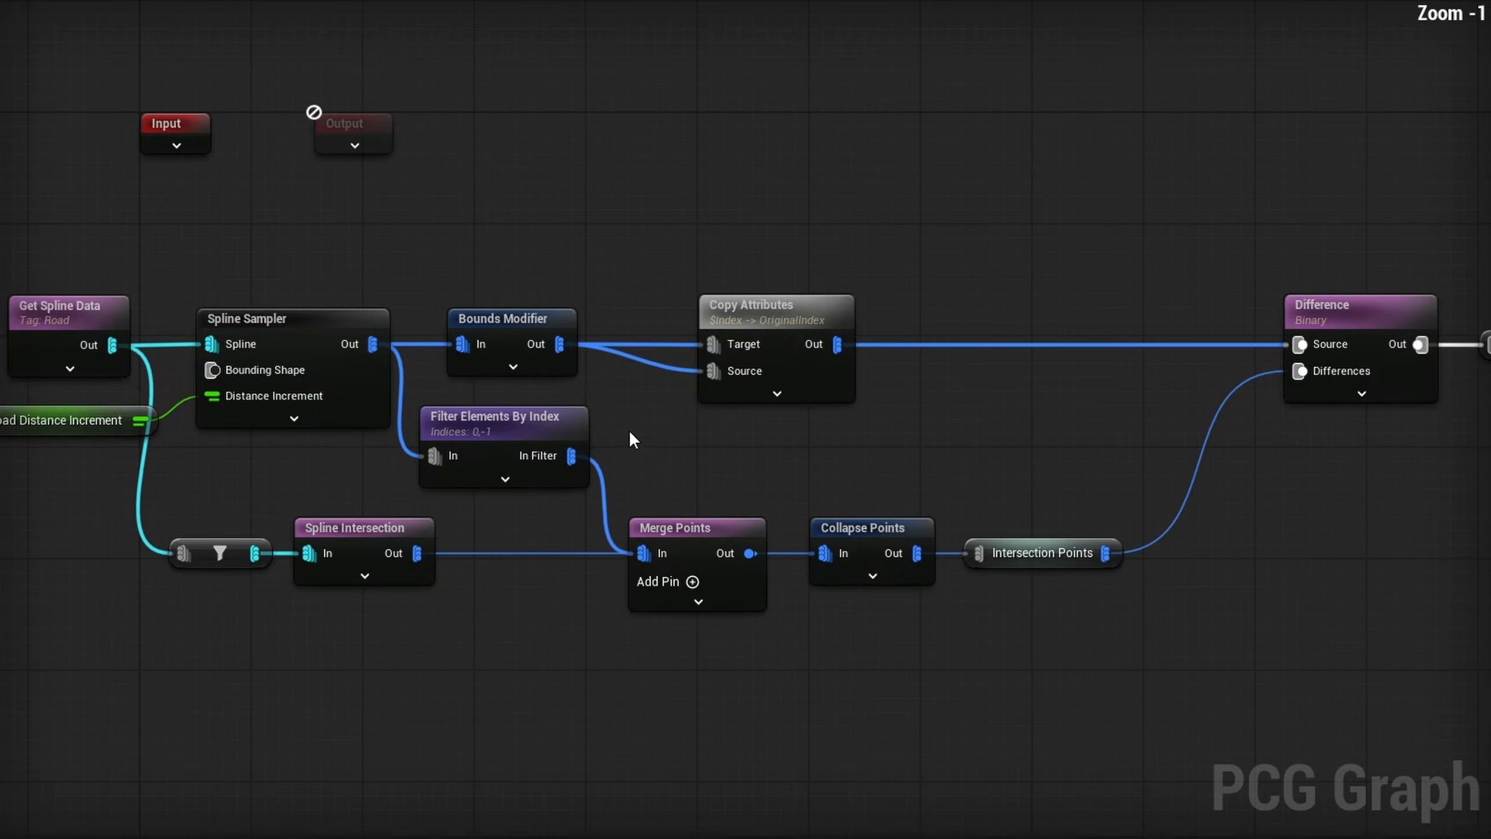
pyautogui.moveTo(629, 429); pyautogui.dragTo(477, 424)
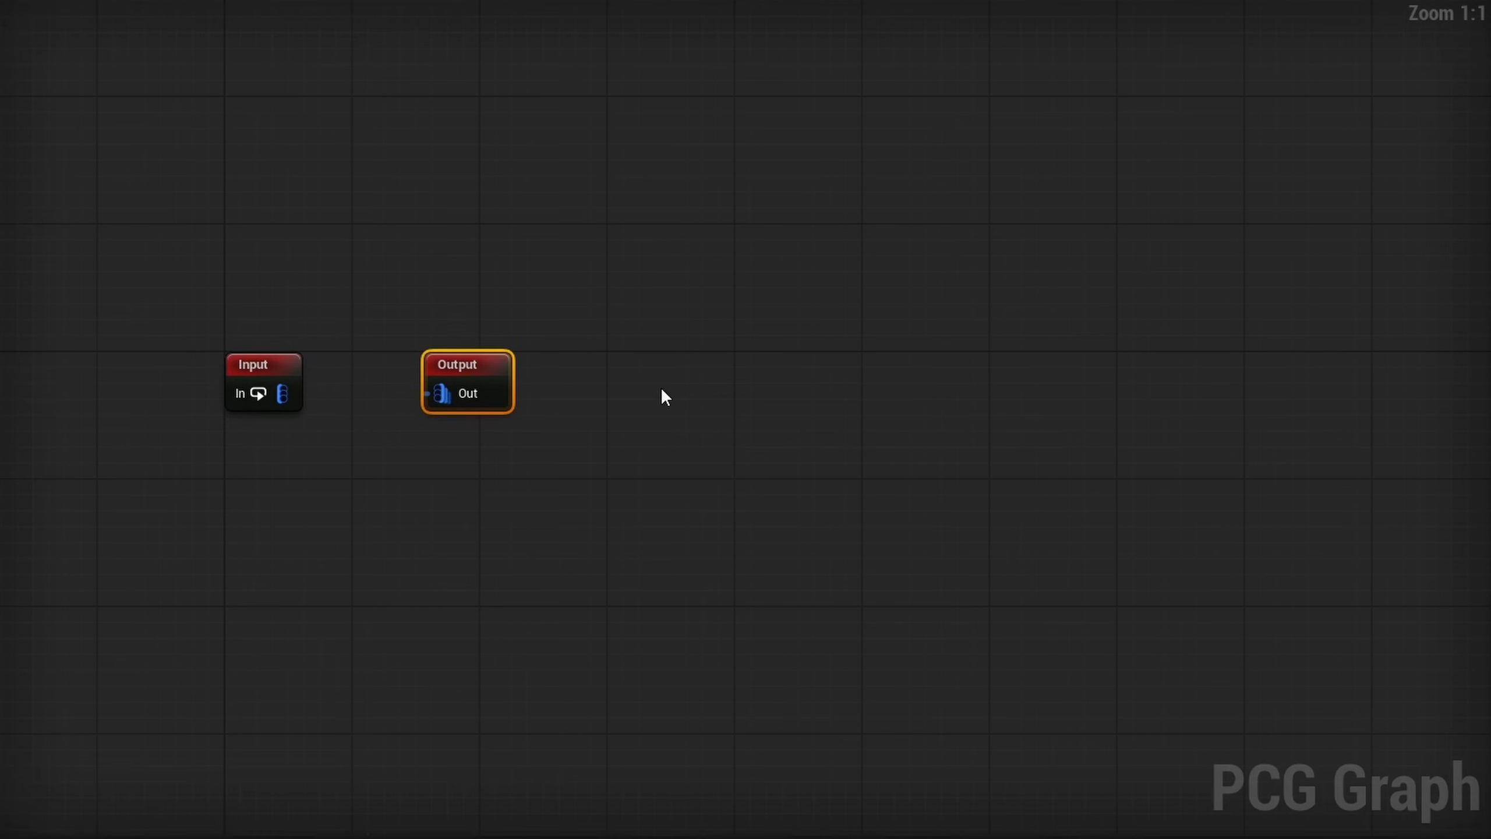
pyautogui.hotkey('ctrl', 'v')
pyautogui.moveTo(499, 504); pyautogui.dragTo(452, 394)
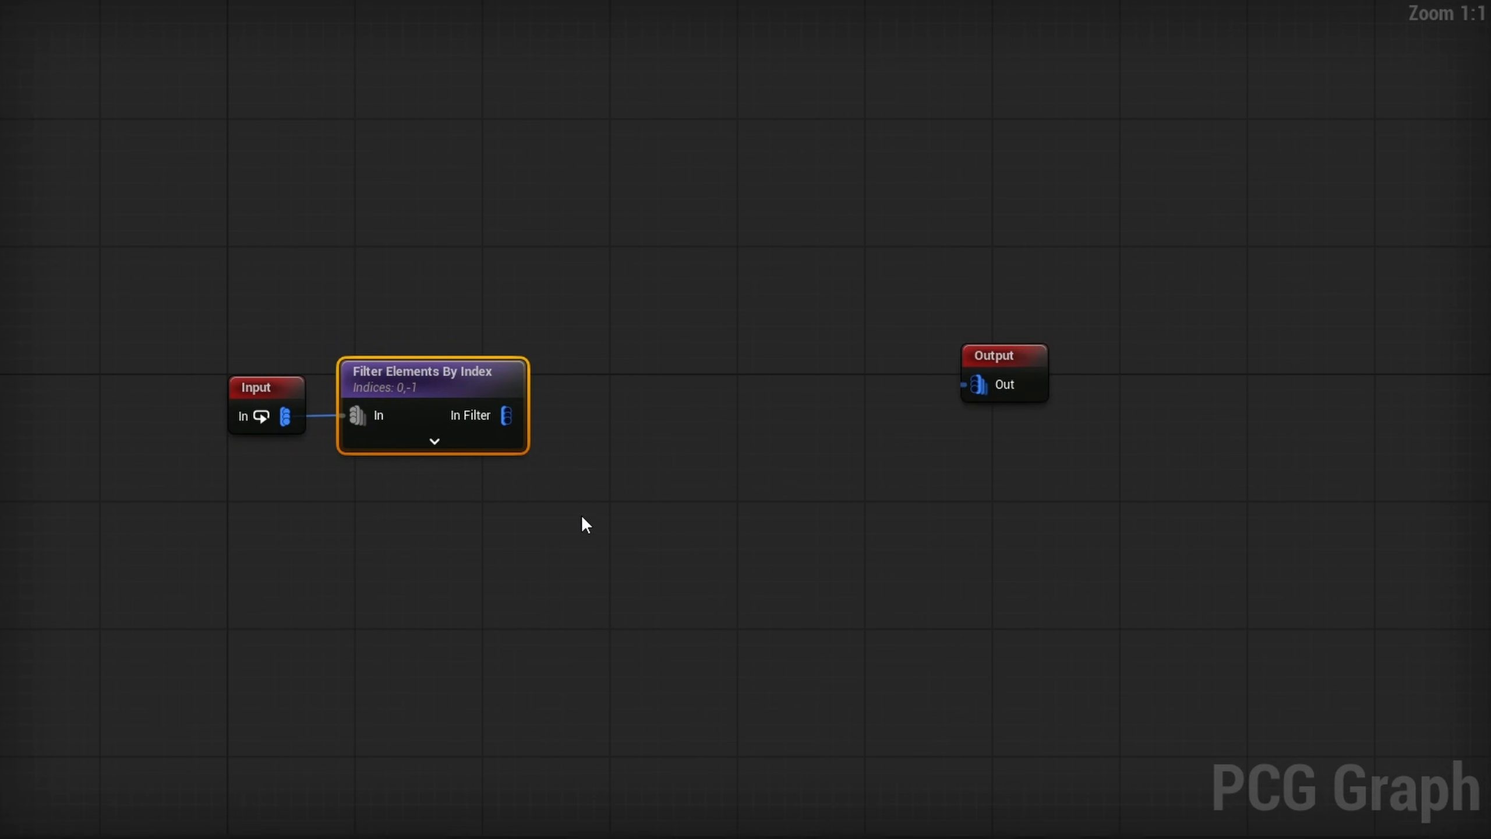
pyautogui.hotkey('ctrl', 'v')
pyautogui.moveTo(506, 416); pyautogui.dragTo(552, 483)
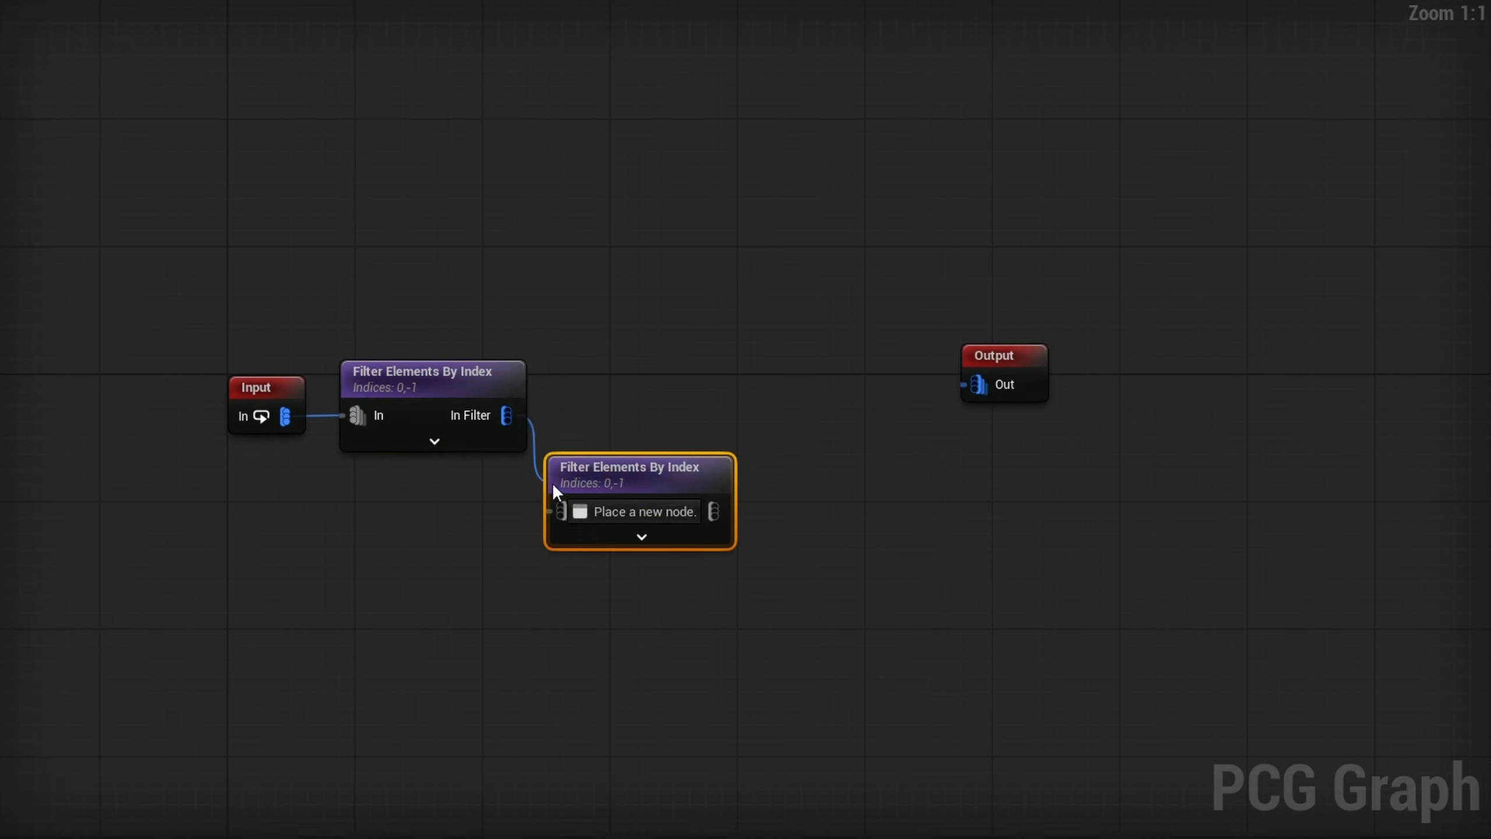
pyautogui.moveTo(552, 483); pyautogui.dragTo(564, 511)
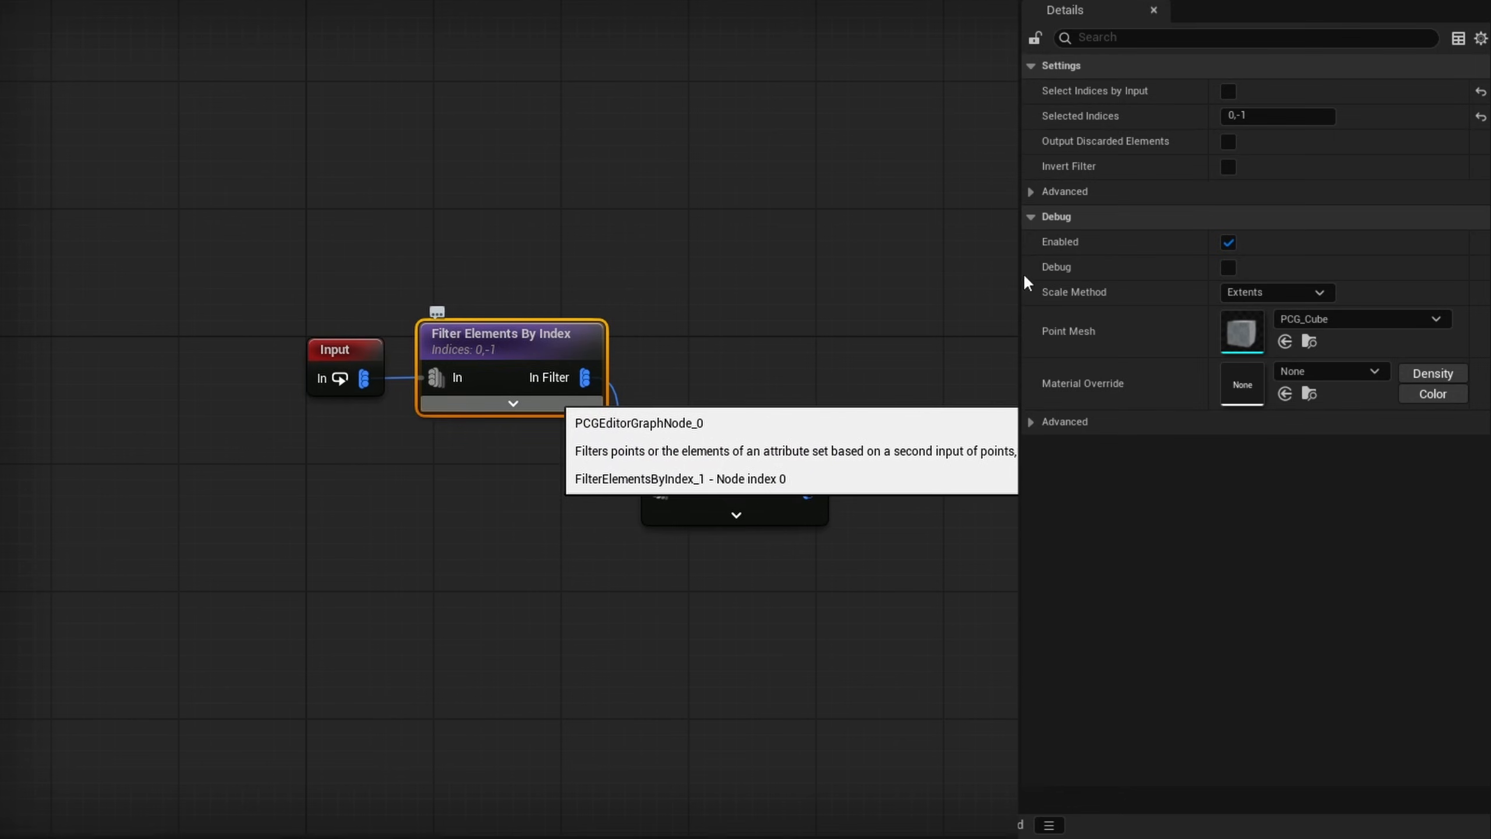
# - Enable Output Discarded Elements on both index filters and set the second filter's selected indices to 0
pyautogui.click(1229, 141)
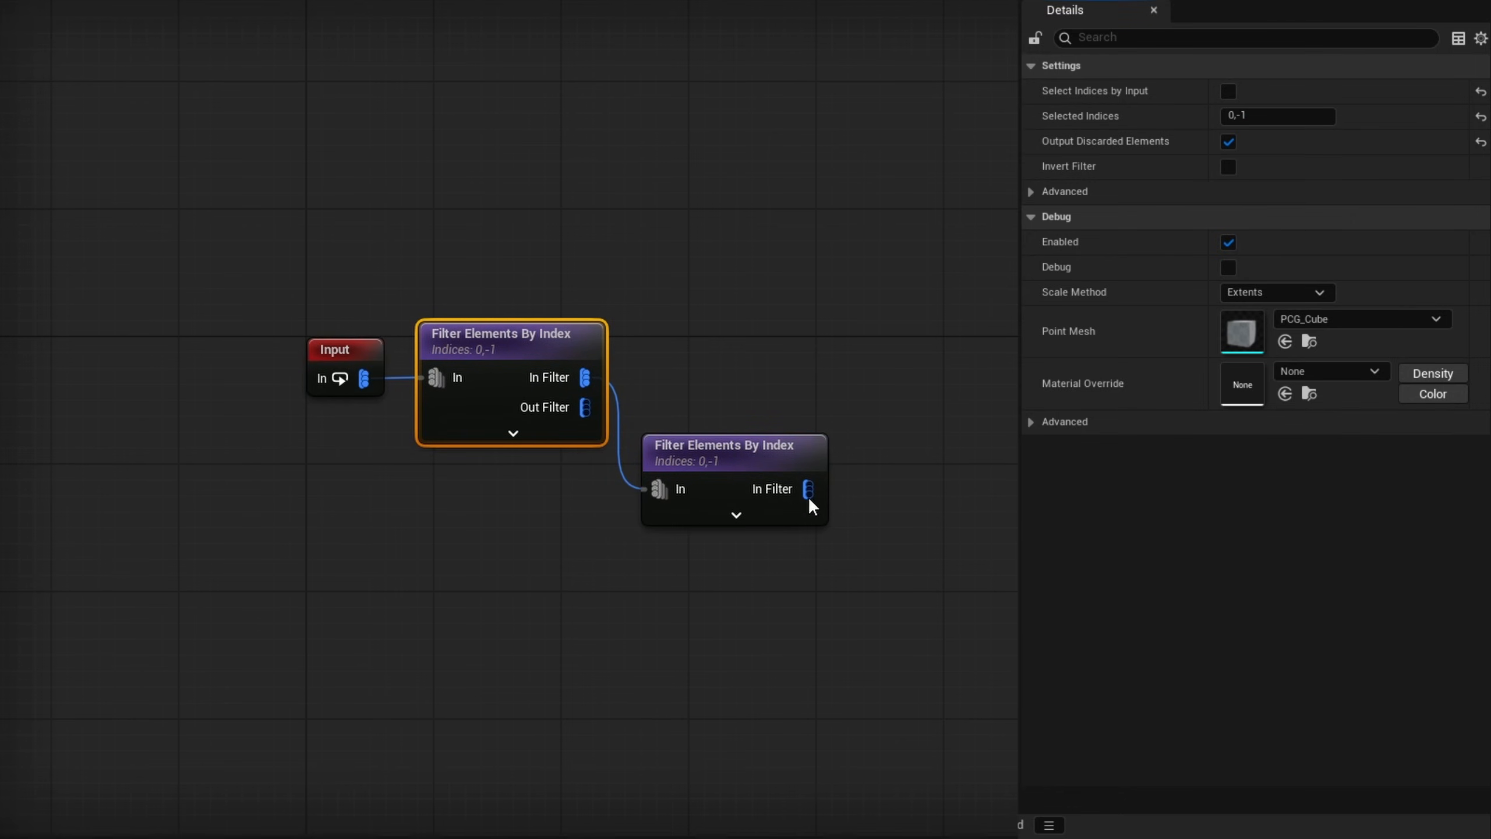
pyautogui.click(721, 481)
pyautogui.moveTo(781, 623); pyautogui.dragTo(632, 573, button='right')
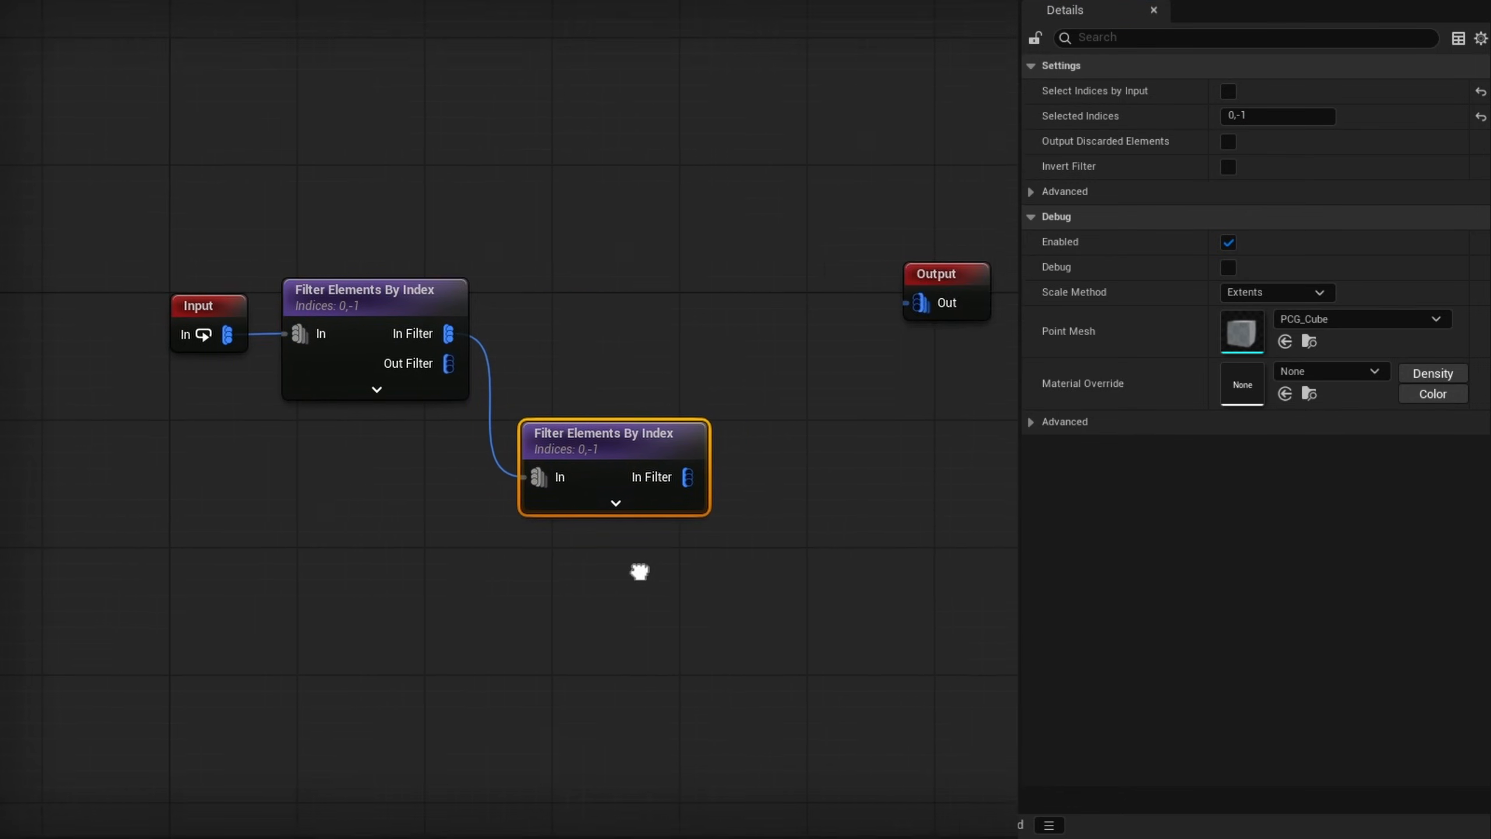
pyautogui.click(1277, 116)
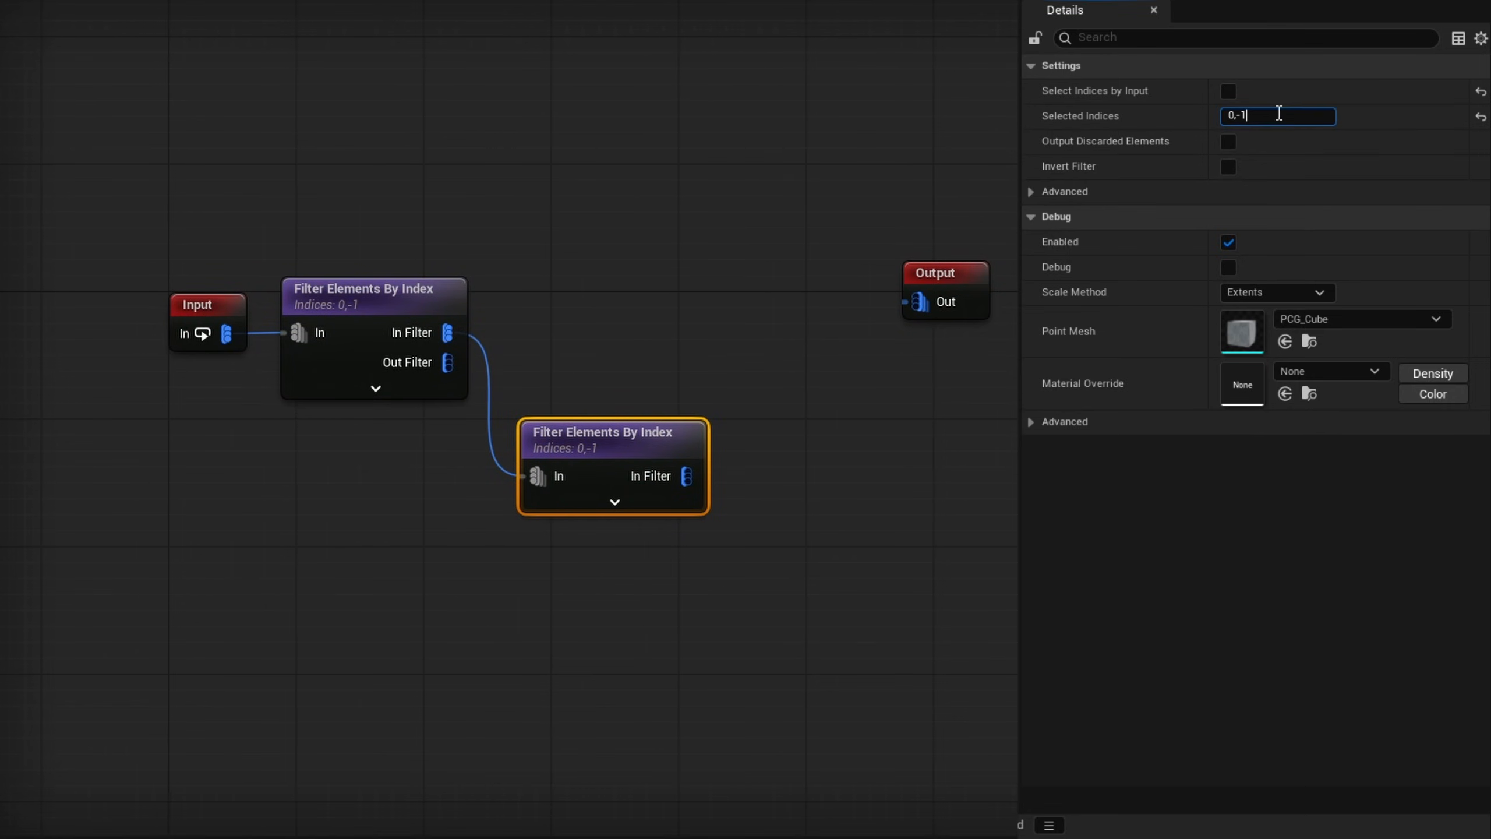
pyautogui.press('BackSpace')
pyautogui.click(1228, 142)
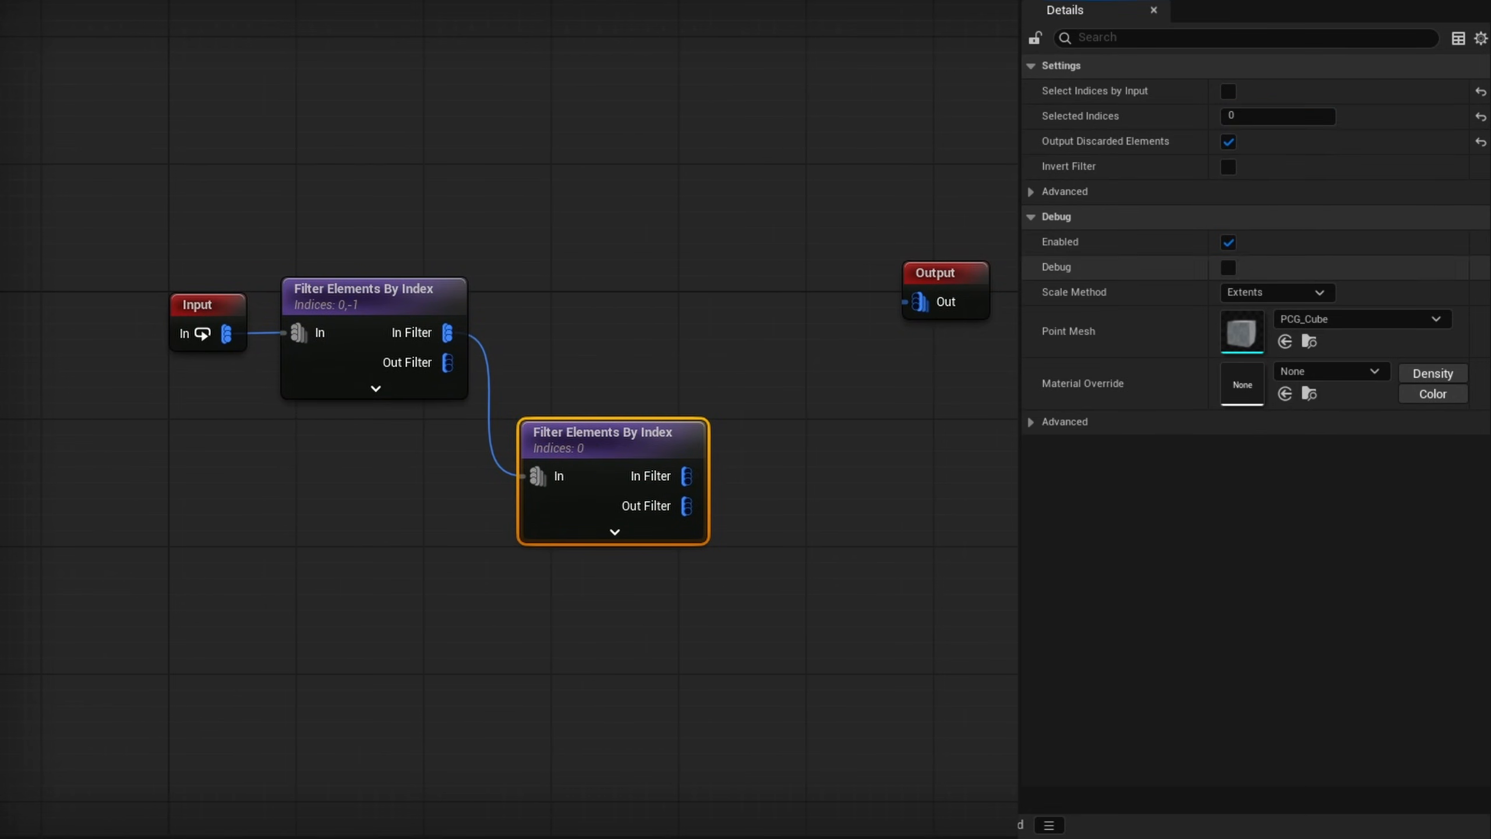
# - Add a Multiply node fed by the In Filter output of the second Filter Elements By Index node
pyautogui.moveTo(687, 476); pyautogui.dragTo(811, 373)
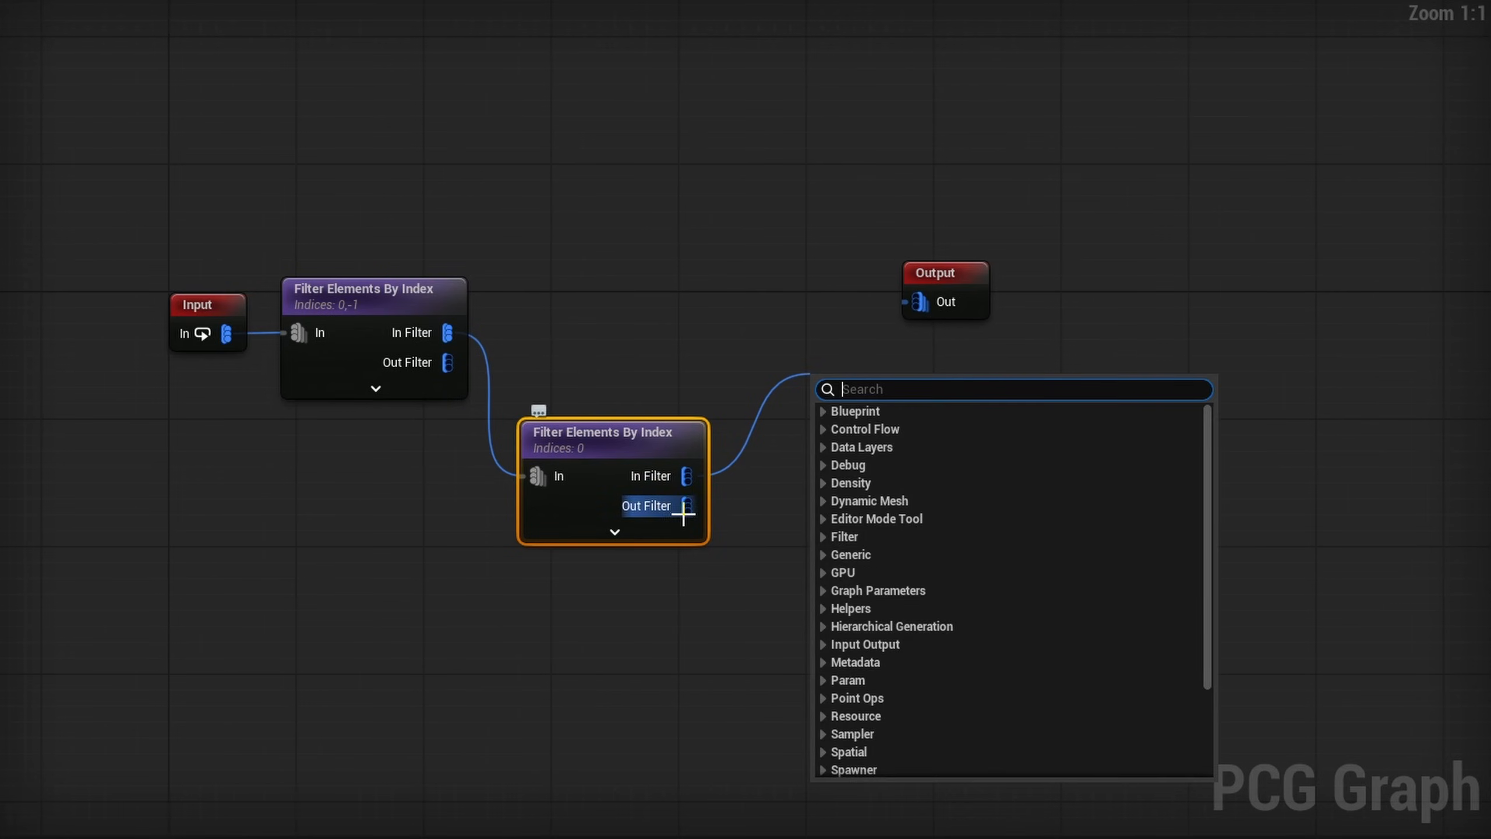
pyautogui.moveTo(687, 505); pyautogui.dragTo(824, 670)
pyautogui.write('1')
pyautogui.moveTo(447, 333); pyautogui.dragTo(758, 337)
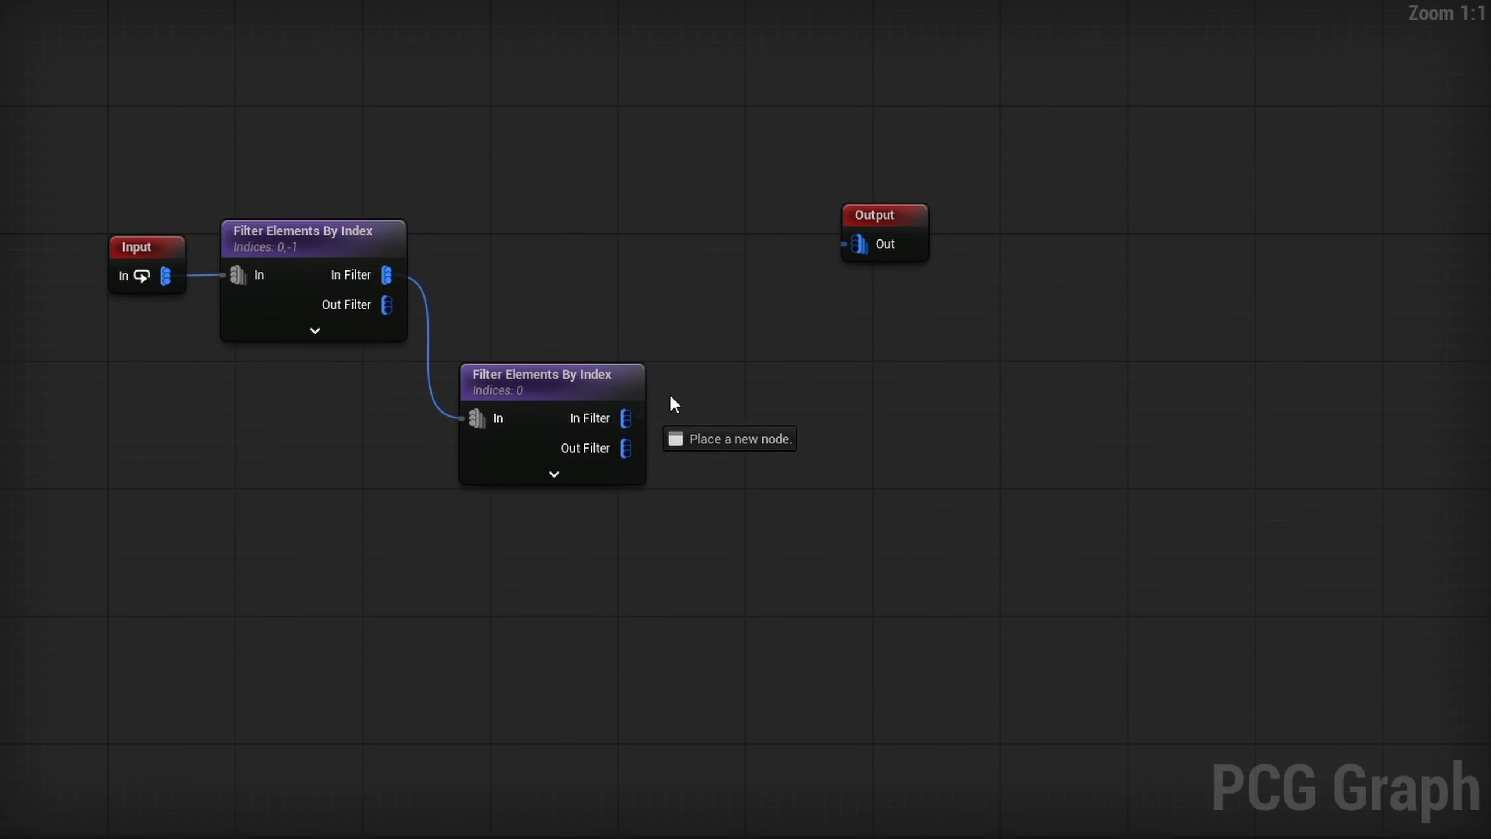
pyautogui.moveTo(675, 405); pyautogui.dragTo(760, 312)
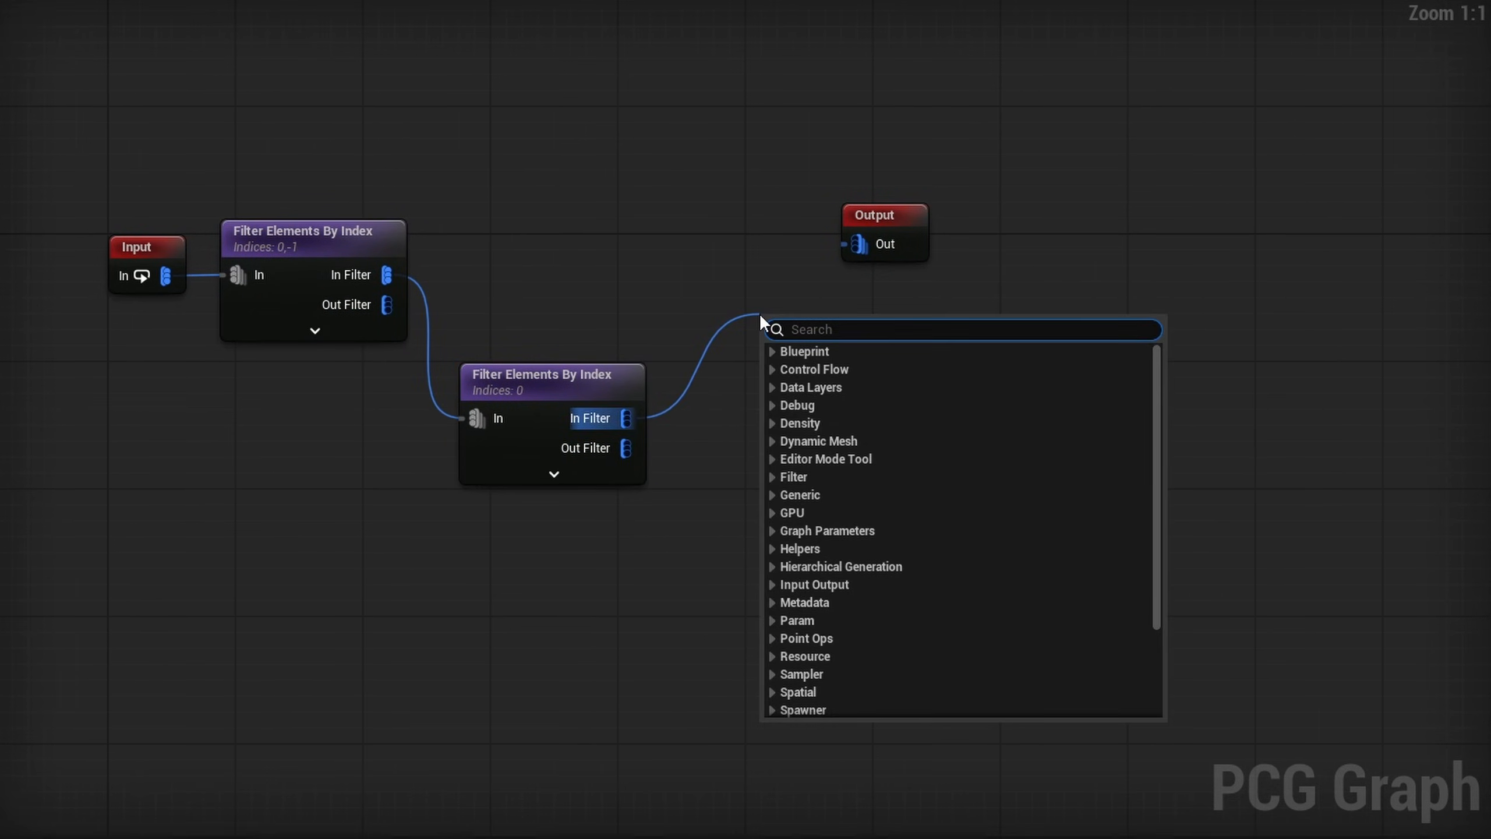
pyautogui.write('mul')
pyautogui.press('Return')
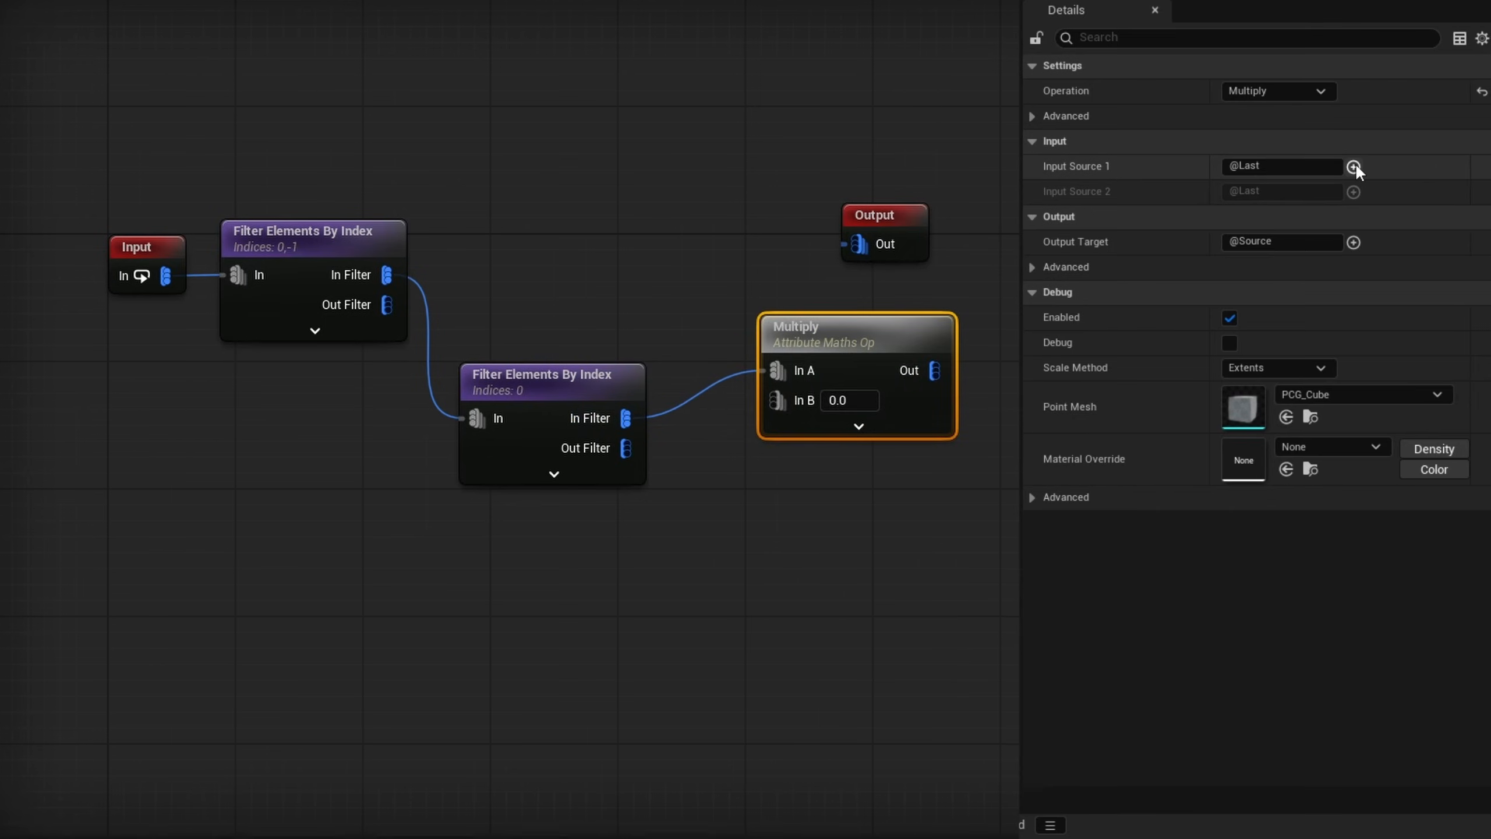
# - Set the Multiply node's Input Source 1 to $Rotation.Forward
pyautogui.click(1353, 166)
pyautogui.moveTo(1390, 280)
pyautogui.click(1237, 431)
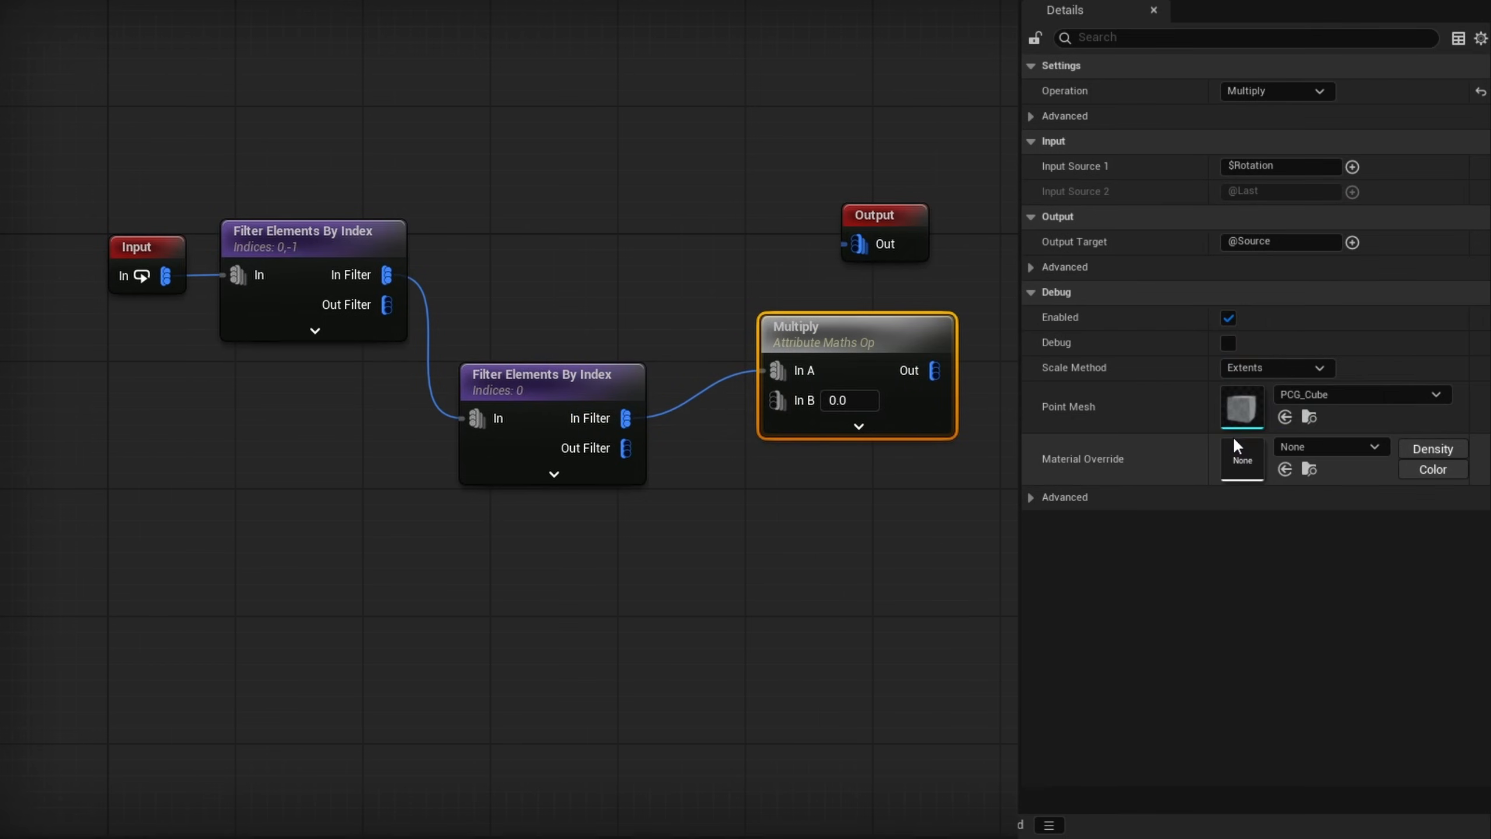
pyautogui.click(1353, 166)
pyautogui.moveTo(1394, 185)
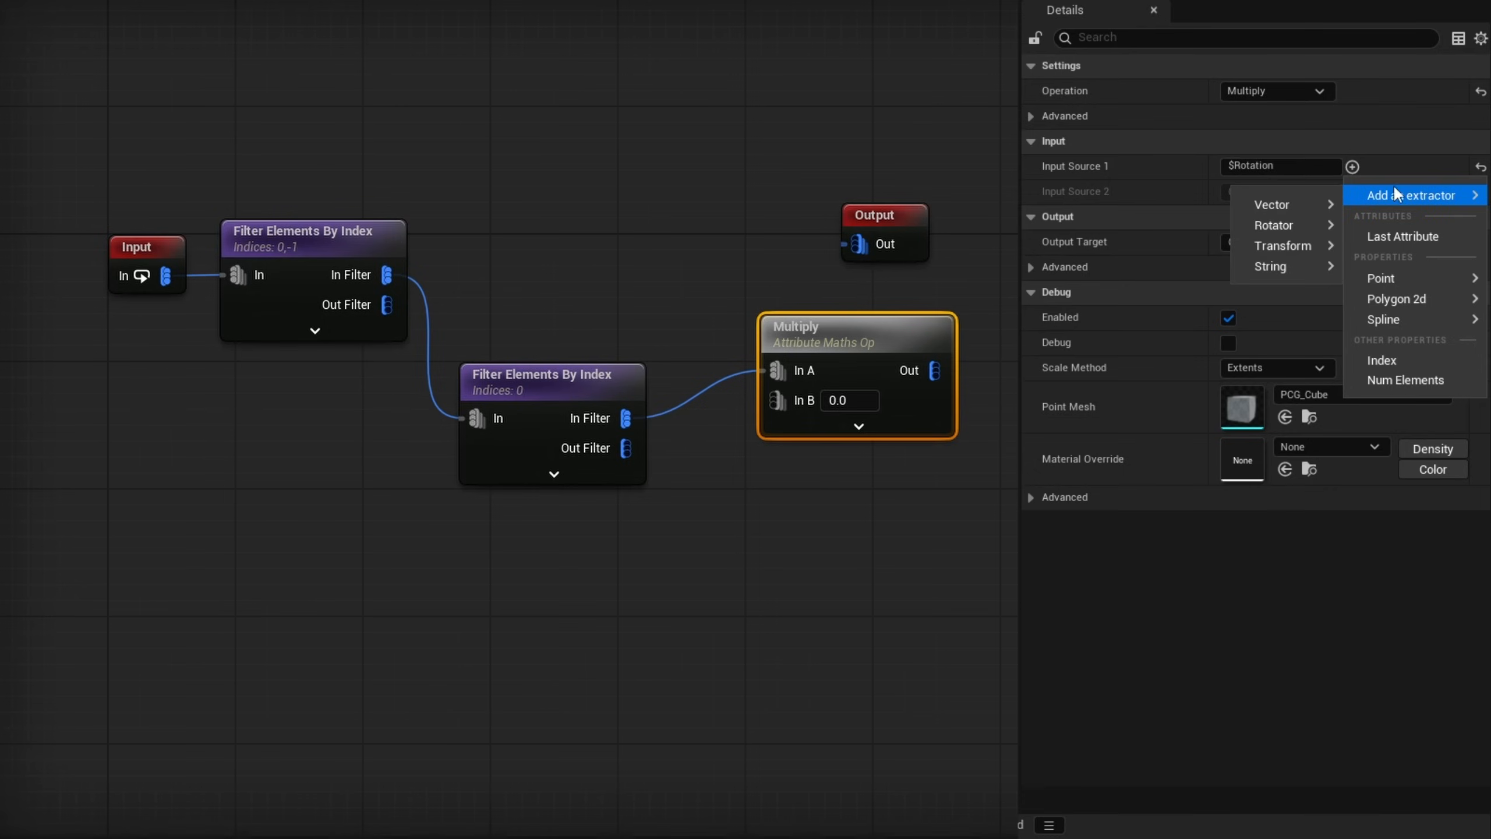
pyautogui.moveTo(1282, 232)
pyautogui.click(1387, 335)
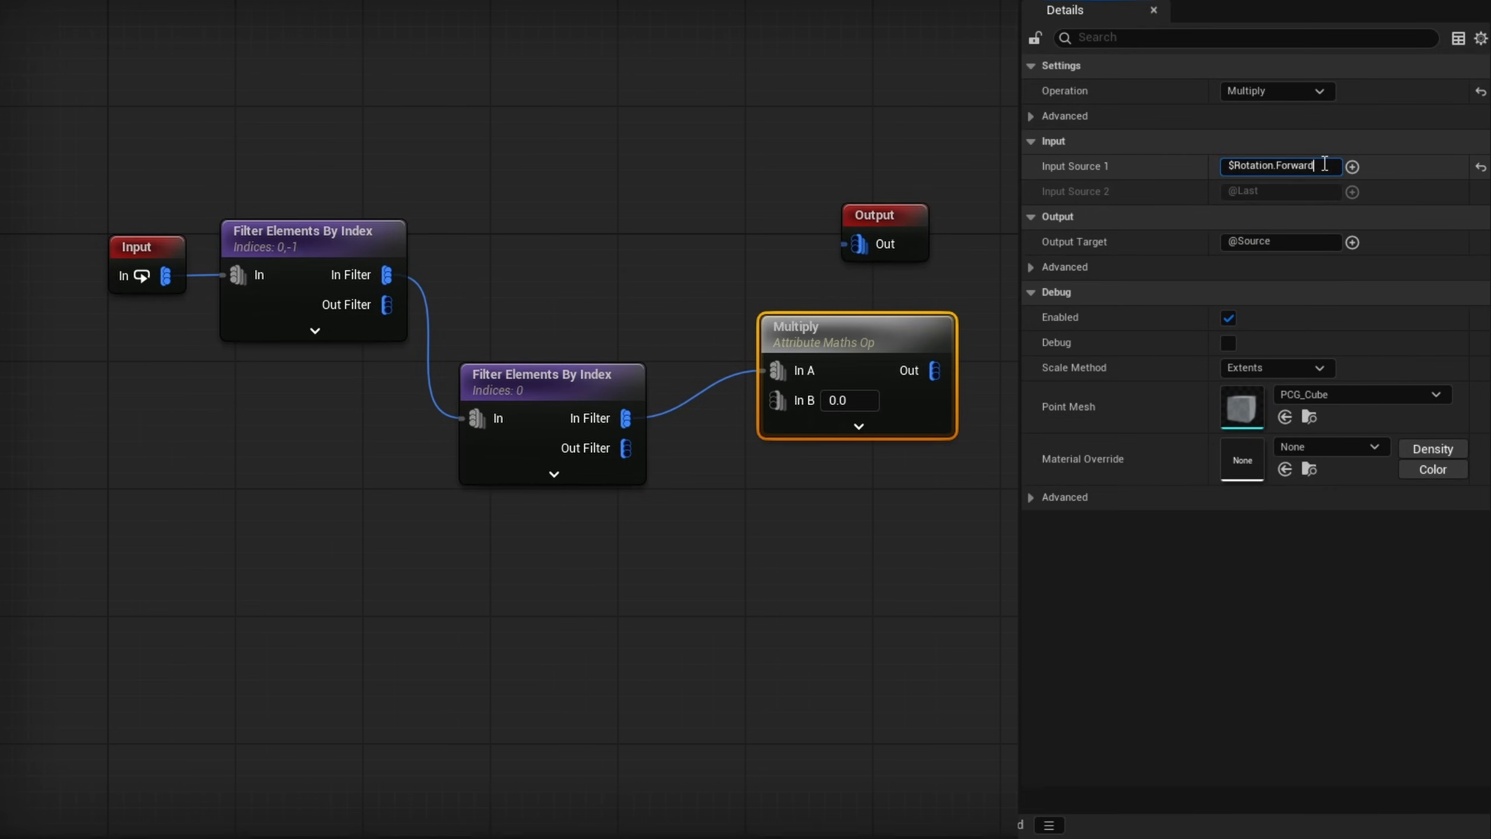
pyautogui.click(1254, 169)
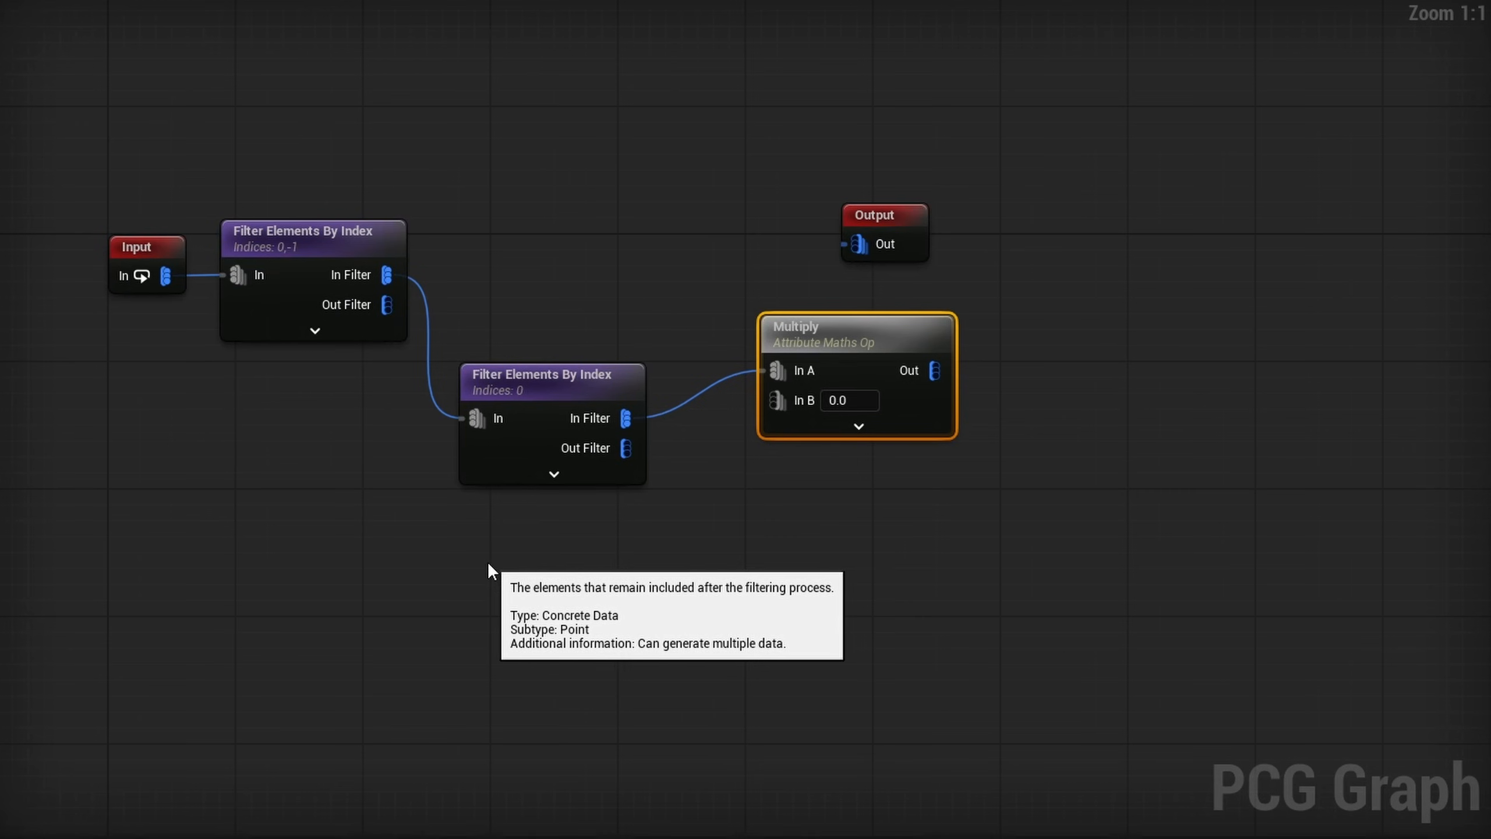
# - Add a Create Constant node with a Double value of 1000 and connect it to the Multiply node's In B
pyautogui.moveTo(489, 560); pyautogui.dragTo(557, 558, button='right')
pyautogui.press('1')
pyautogui.click(562, 555)
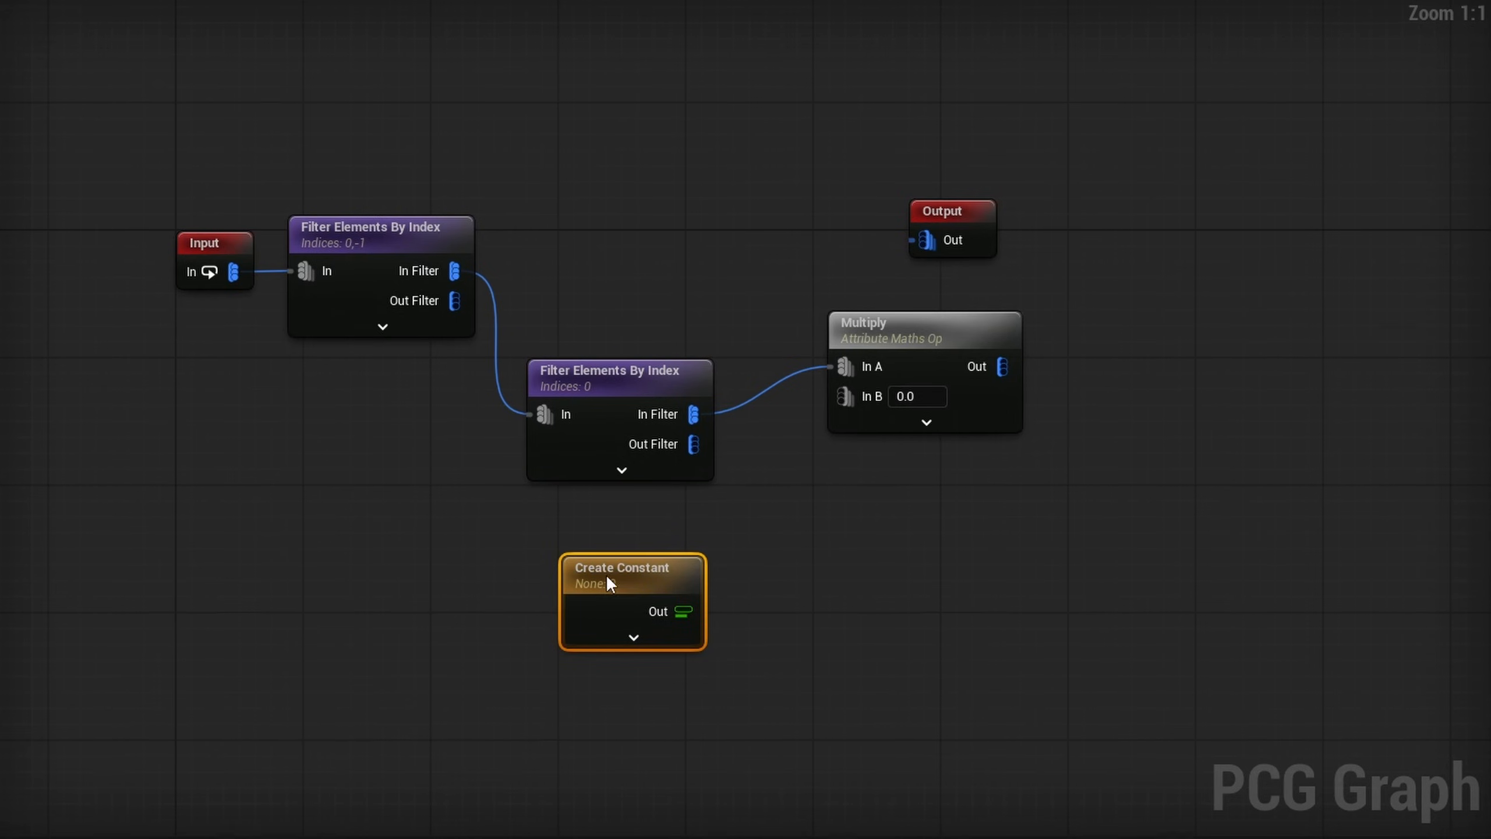
pyautogui.click(628, 627)
pyautogui.click(1269, 117)
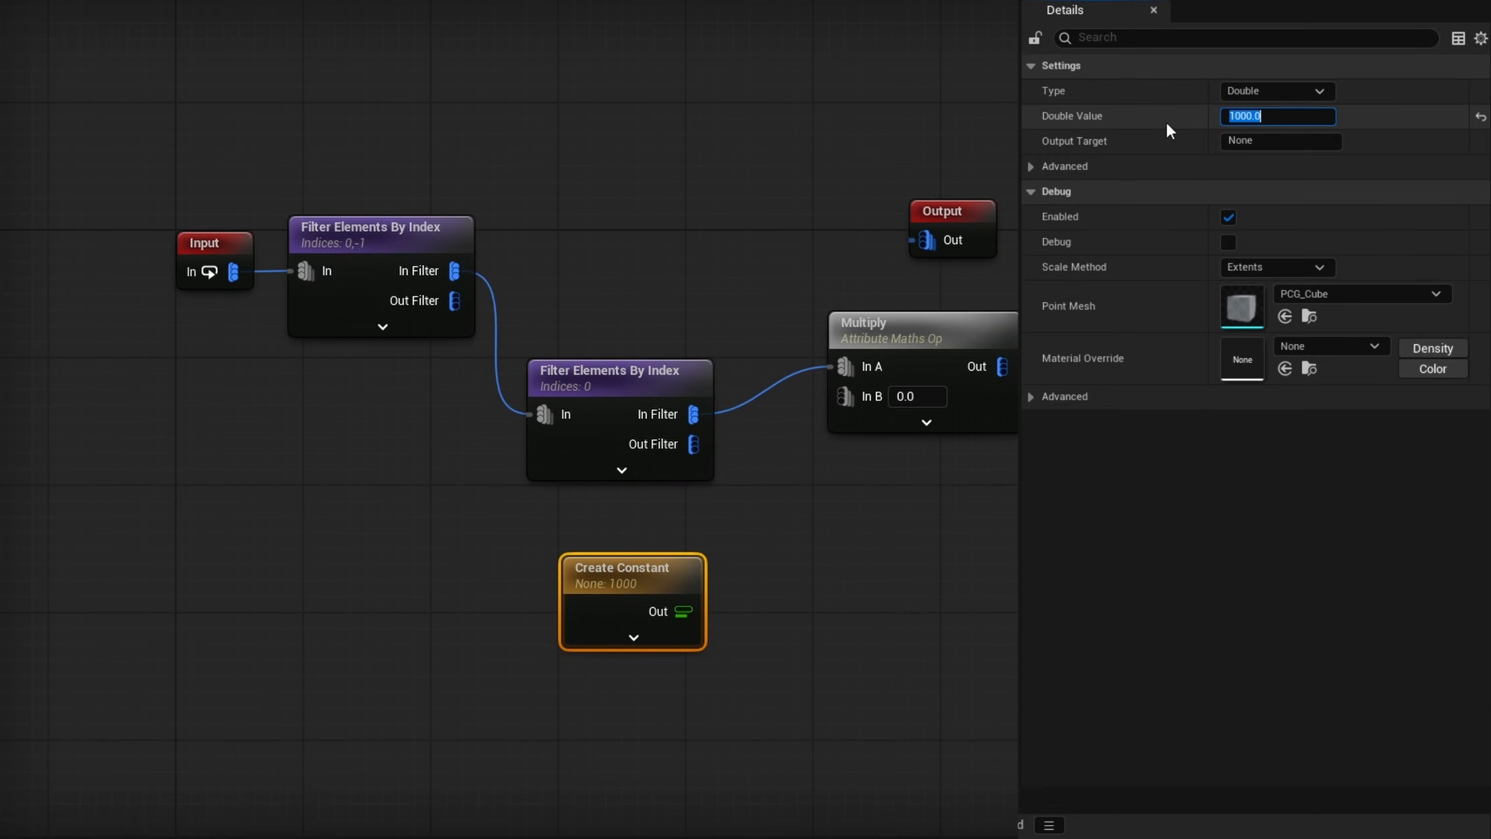
pyautogui.press('Return')
pyautogui.moveTo(679, 607); pyautogui.dragTo(860, 399)
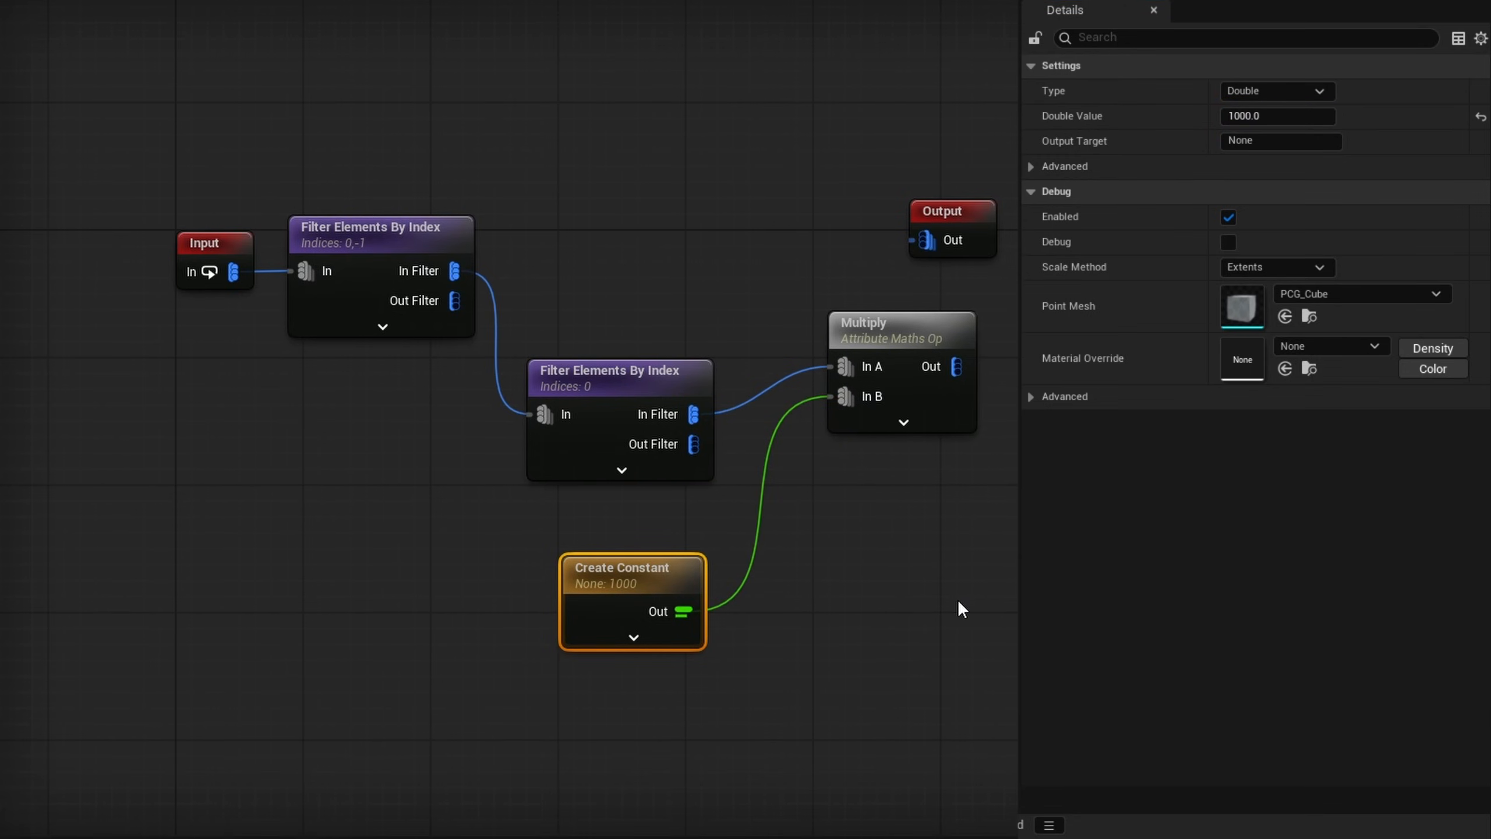
# - Set the Multiply node's Output Target to LeaveTangent
pyautogui.moveTo(958, 602); pyautogui.dragTo(713, 598, button='right')
pyautogui.click(660, 332)
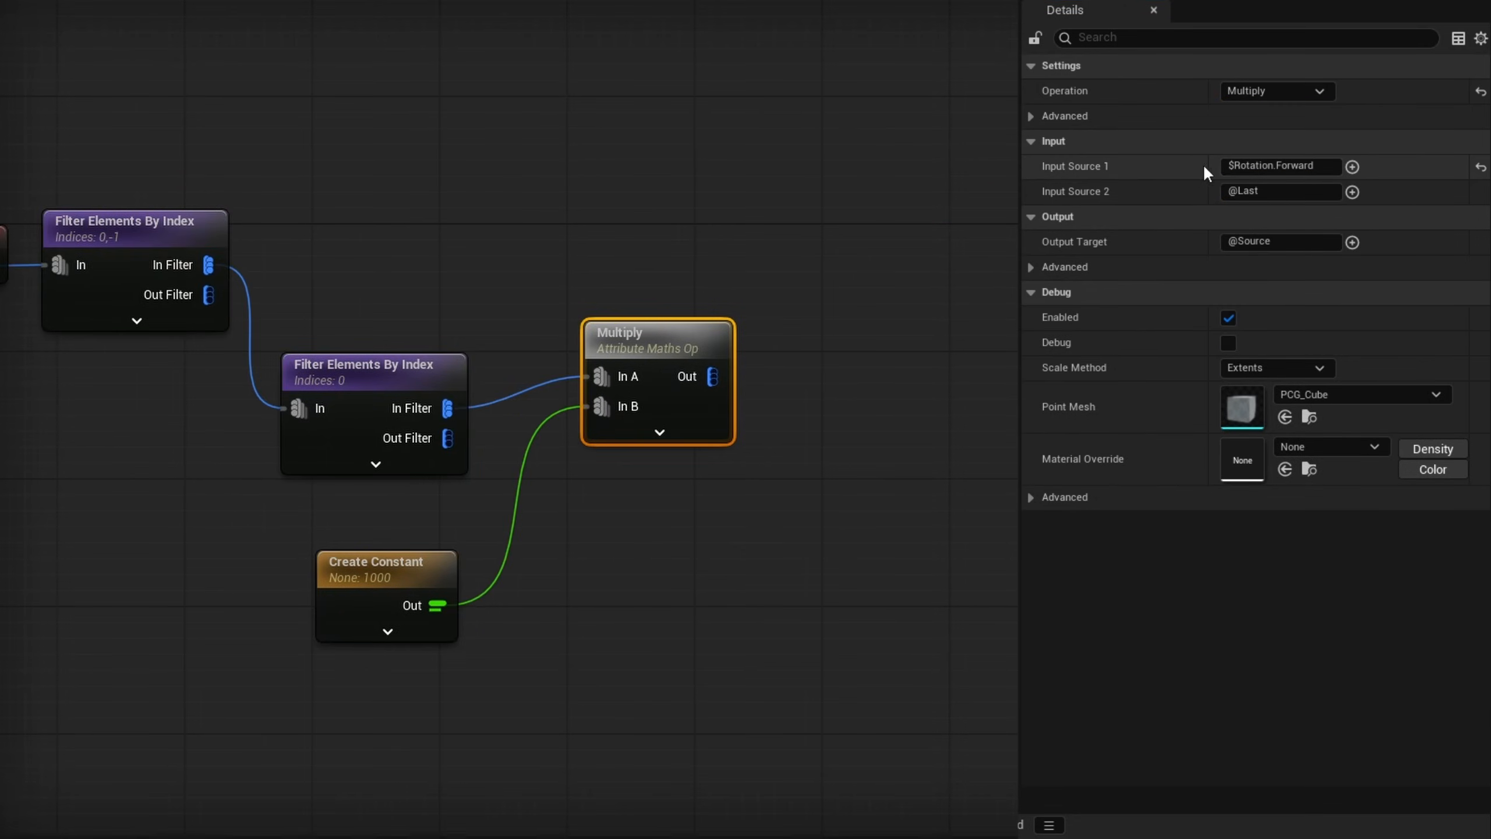
pyautogui.moveTo(1281, 242); pyautogui.dragTo(1157, 242)
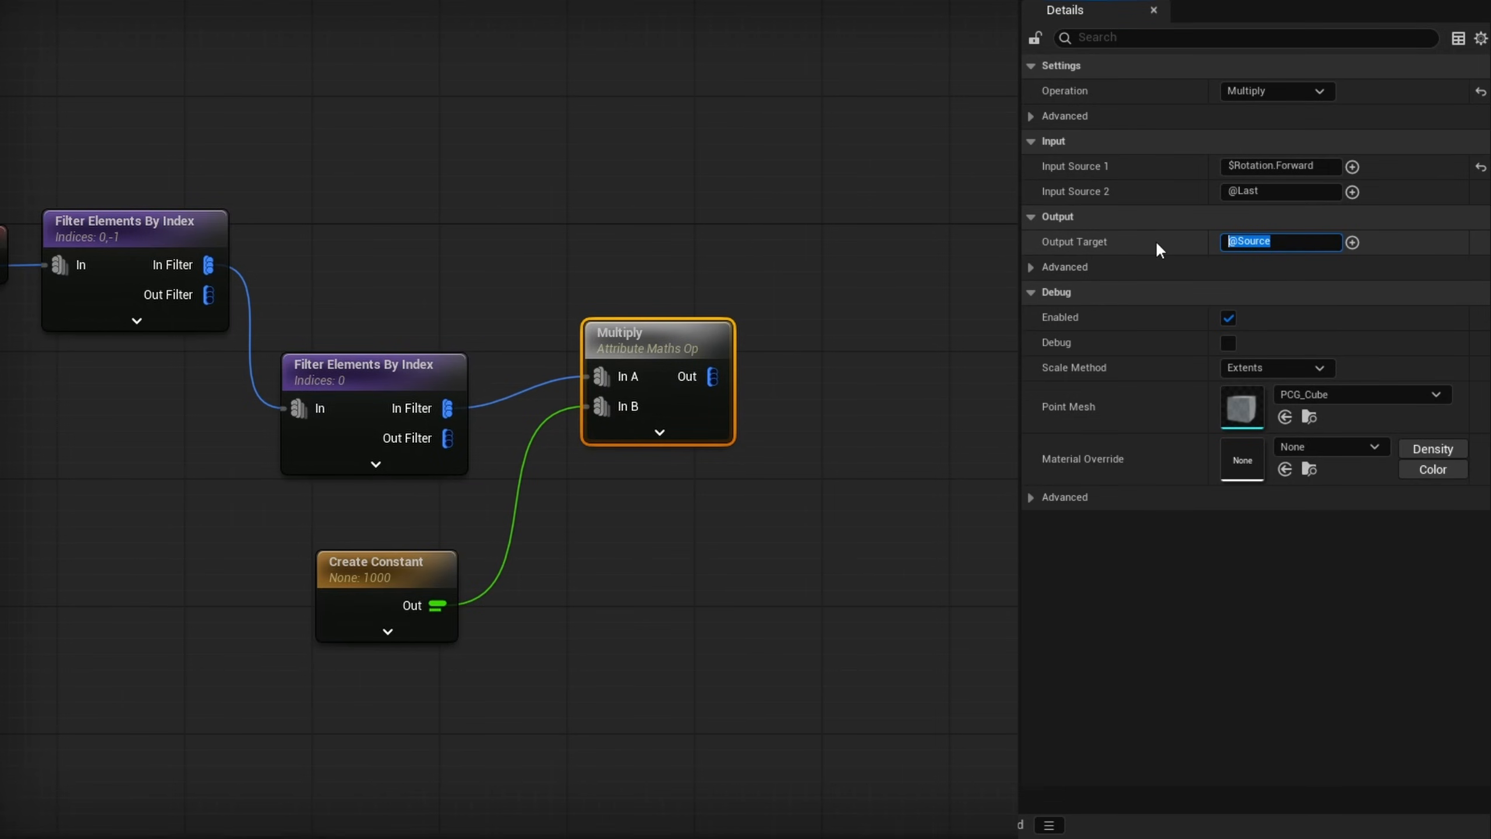
pyautogui.write('LeaveTangent')
pyautogui.press('Return')
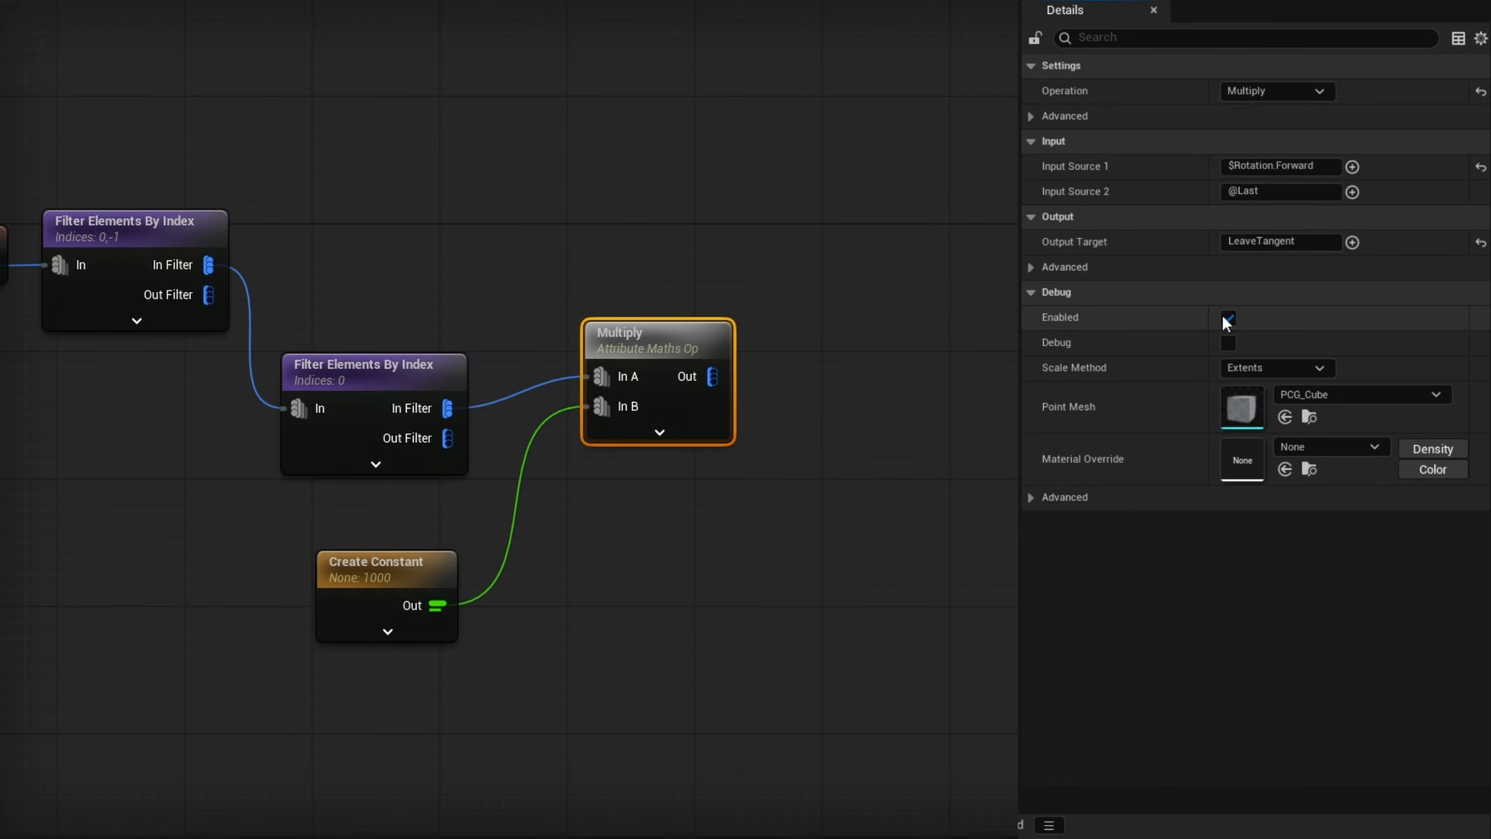
# - Duplicate the Multiply node below and feed its In A from the second filter's Out Filter and In B from the constant
pyautogui.click(822, 376)
pyautogui.click(616, 420)
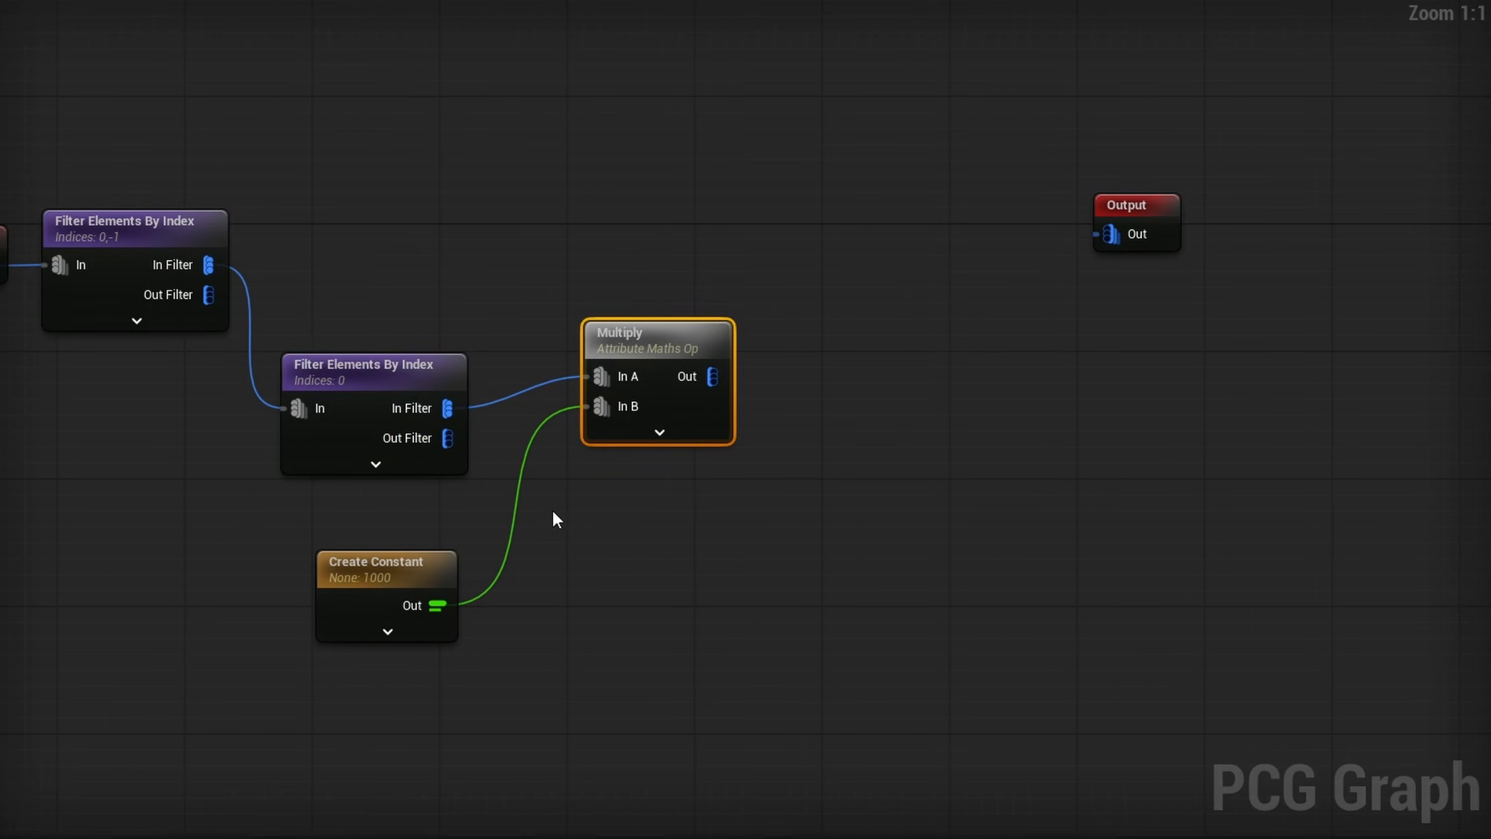
pyautogui.hotkey('ctrl', 'd')
pyautogui.moveTo(570, 528); pyautogui.dragTo(650, 534)
pyautogui.moveTo(448, 438); pyautogui.dragTo(611, 562)
pyautogui.moveTo(462, 589); pyautogui.dragTo(601, 604)
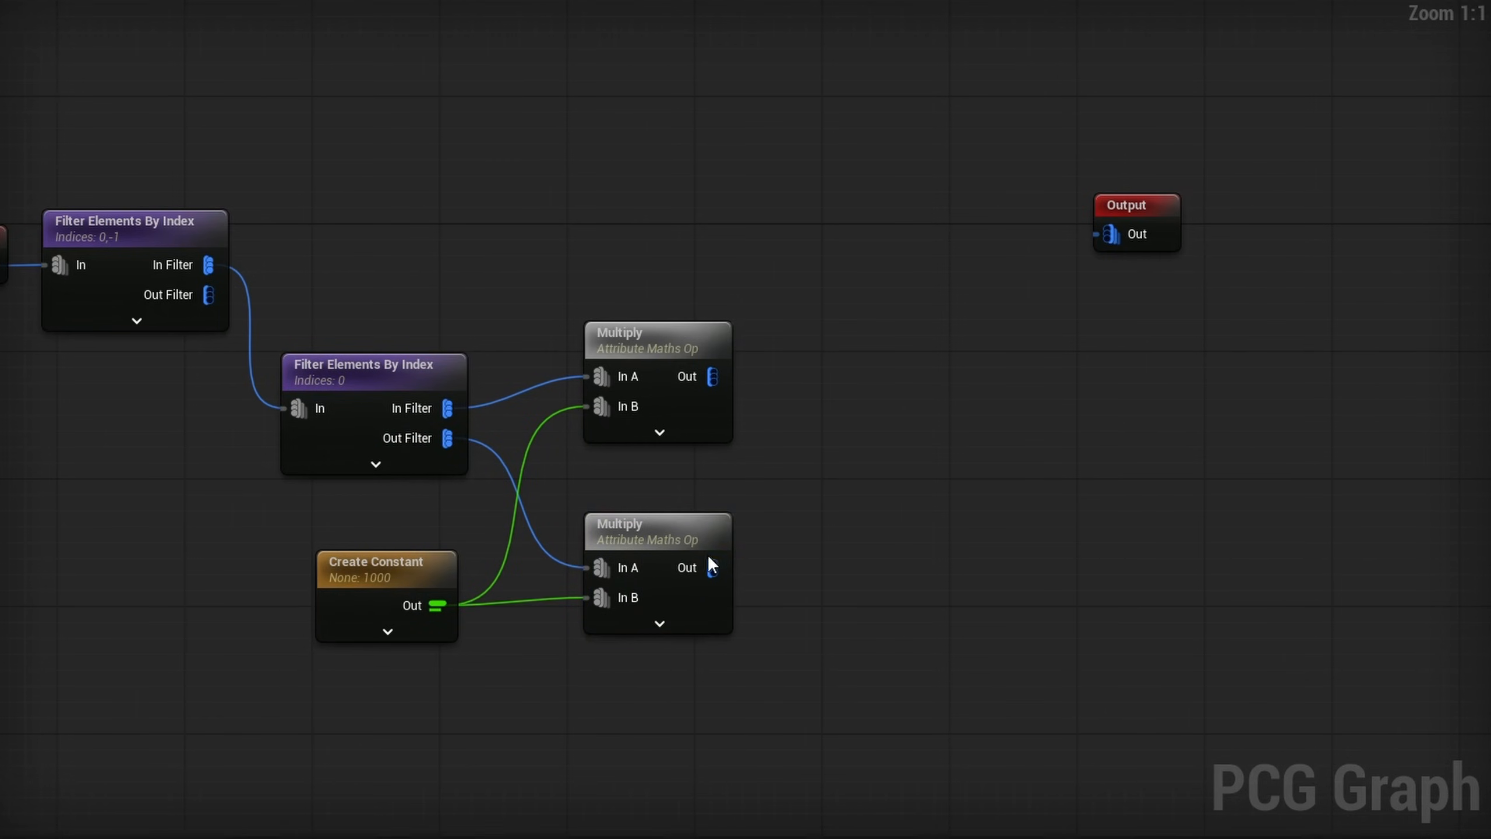
# - Add another Multiply node after the lower Multiply, set its In B to -1, and align it in the row
pyautogui.moveTo(713, 567); pyautogui.dragTo(798, 564)
pyautogui.write('mu')
pyautogui.press('Return')
pyautogui.click(899, 652)
pyautogui.write('-')
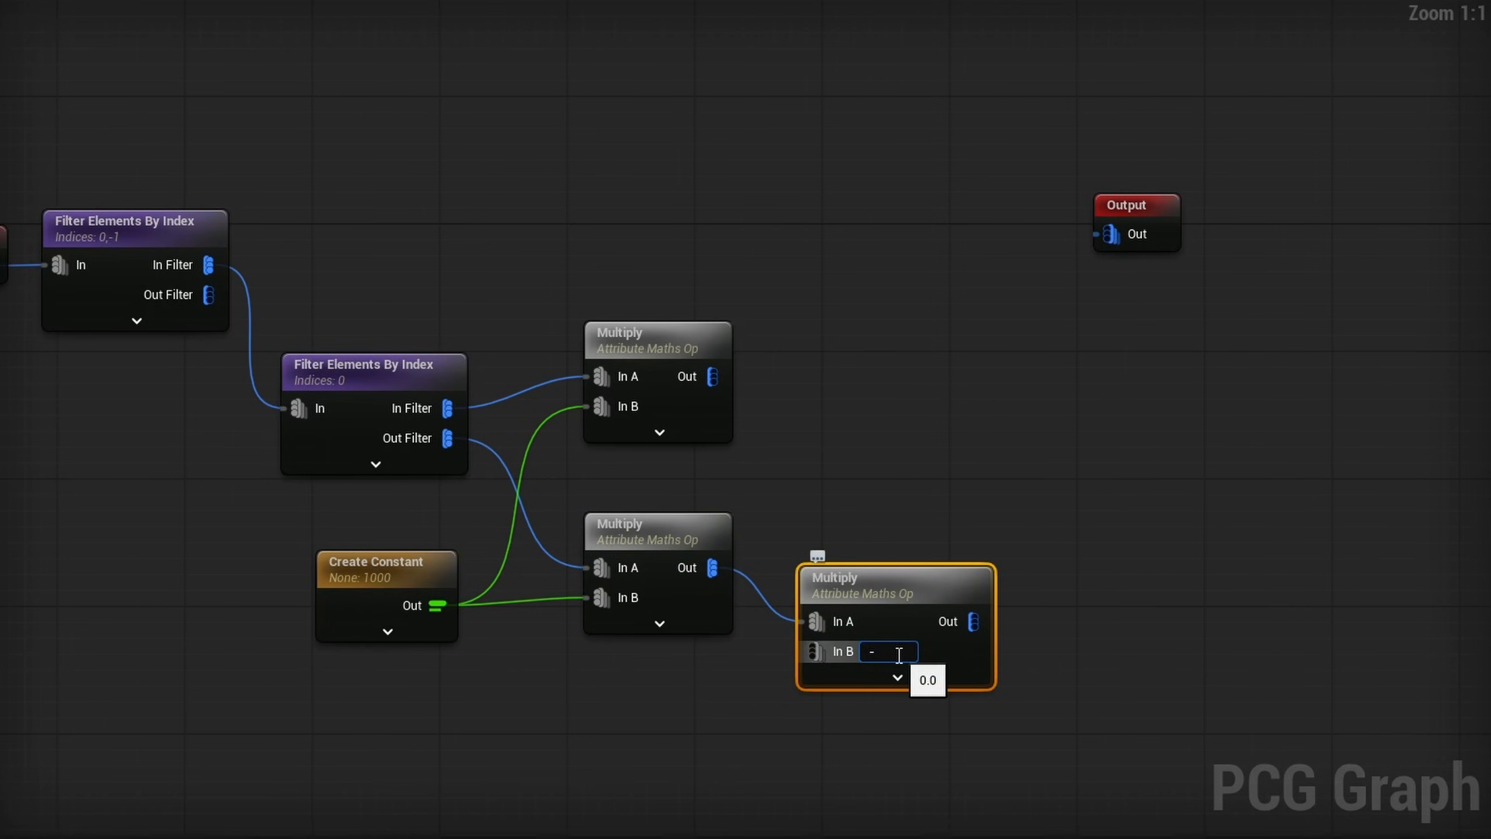
pyautogui.write('1')
pyautogui.press('Return')
pyautogui.moveTo(881, 576); pyautogui.dragTo(860, 527)
pyautogui.click(830, 305)
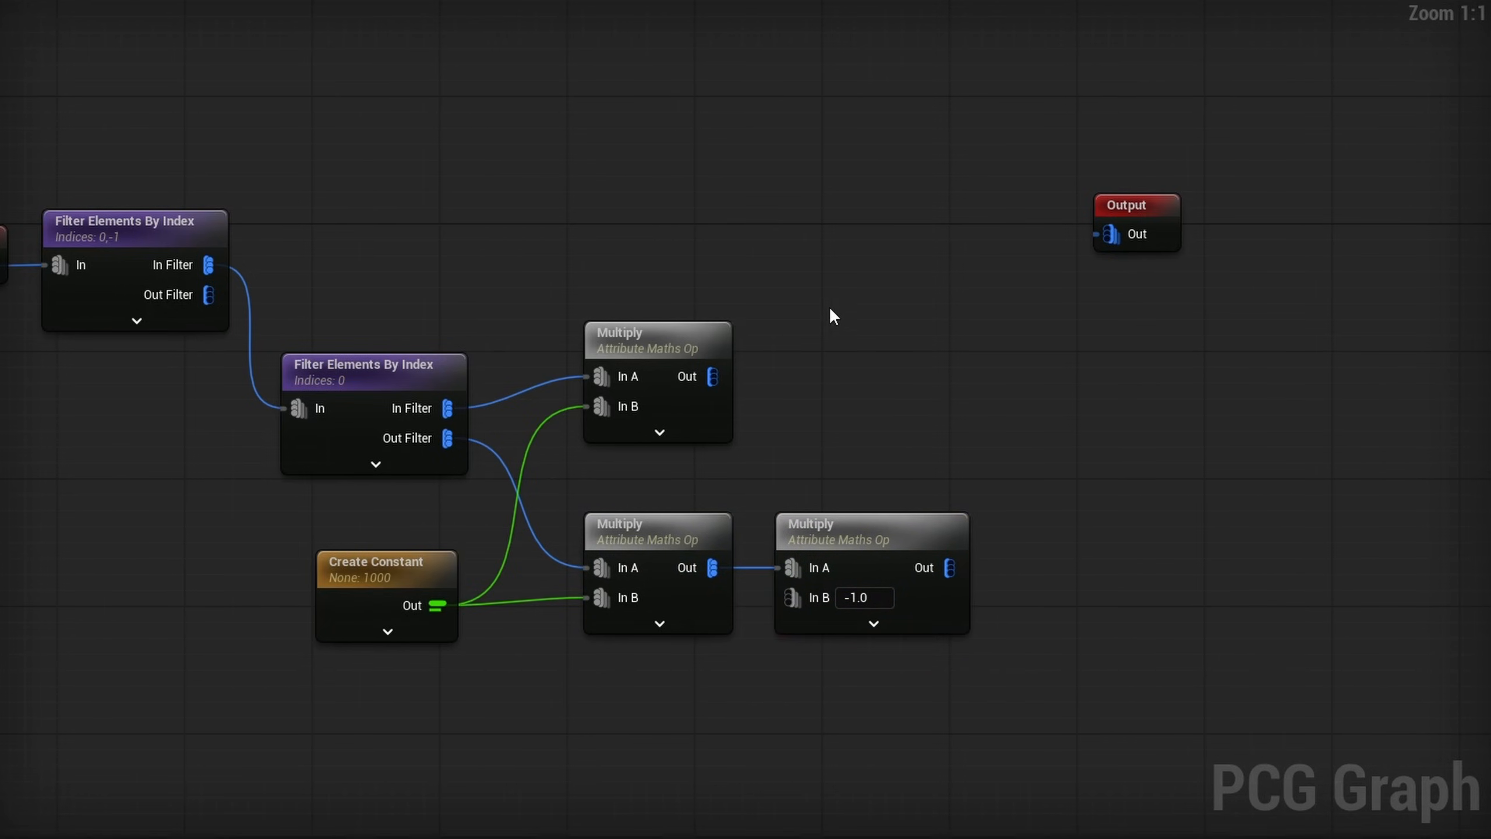
# - Add a Merge Points node with a third input pin and connect its output to the graph's Output node
pyautogui.rightClick(922, 262)
pyautogui.write('merge po')
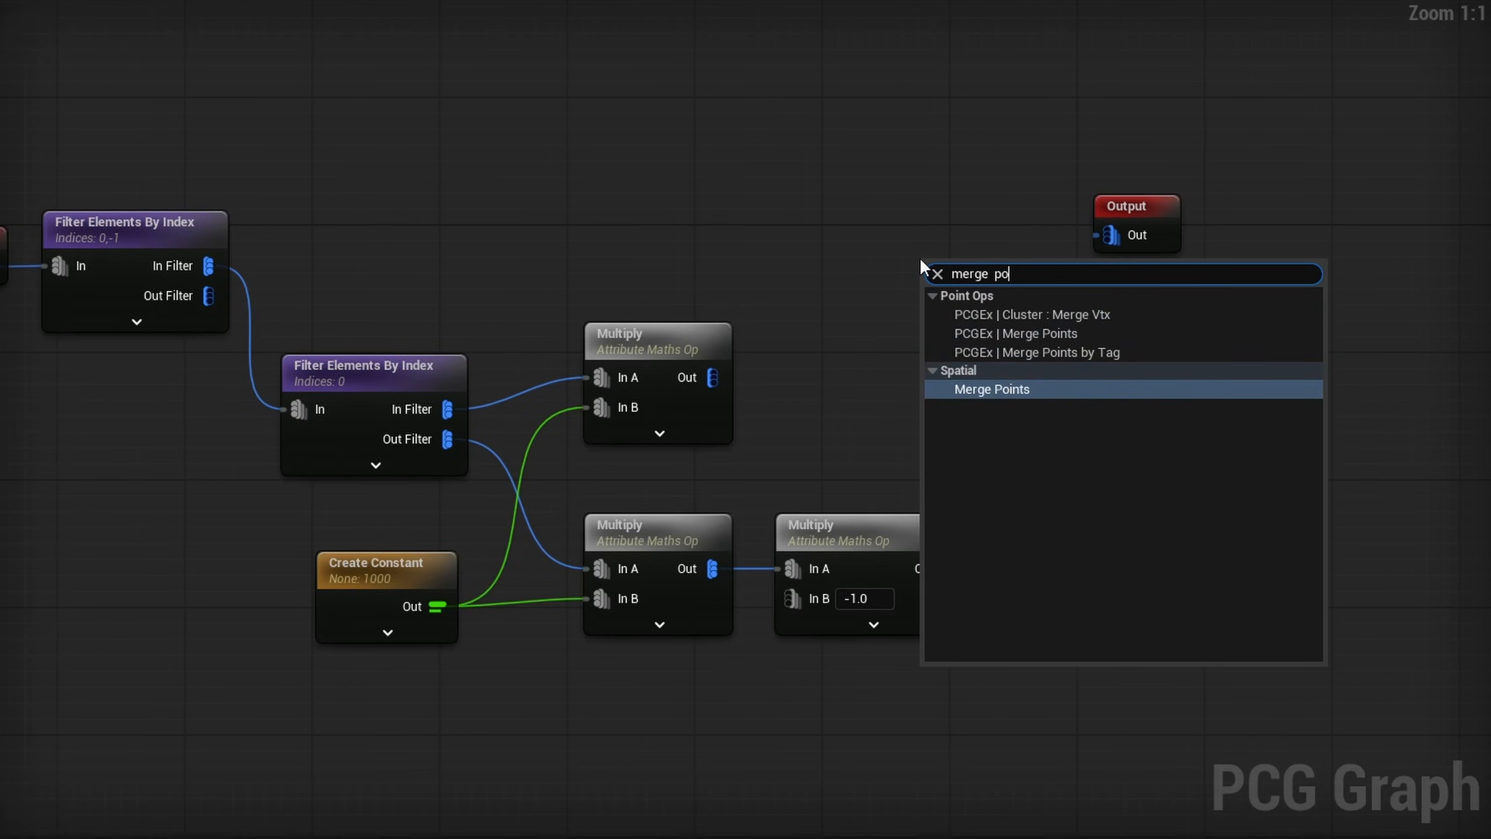
pyautogui.press('Return')
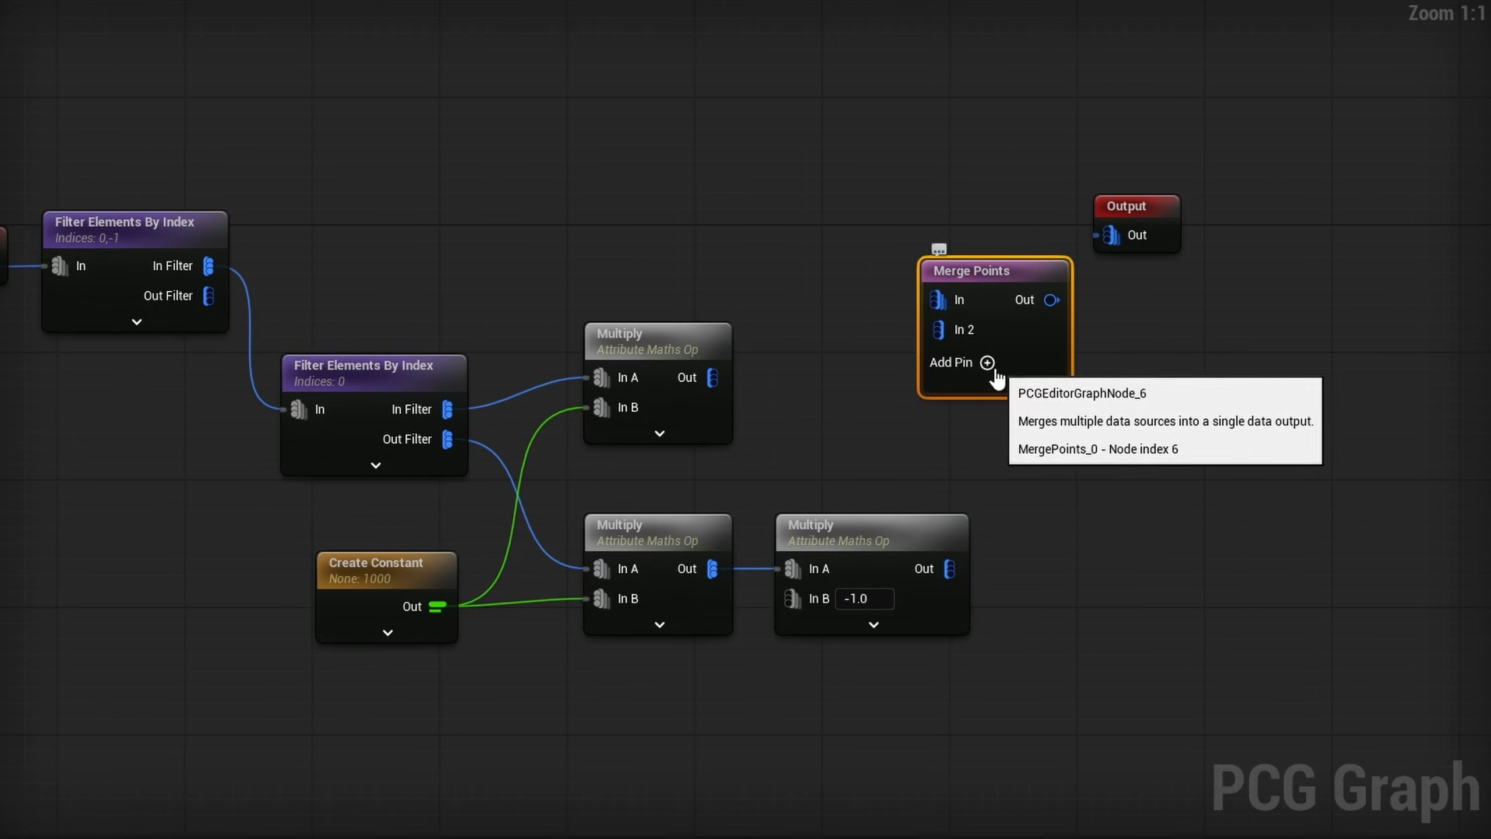
pyautogui.click(988, 332)
pyautogui.click(988, 332)
pyautogui.moveTo(1088, 452); pyautogui.dragTo(1137, 462, button='right')
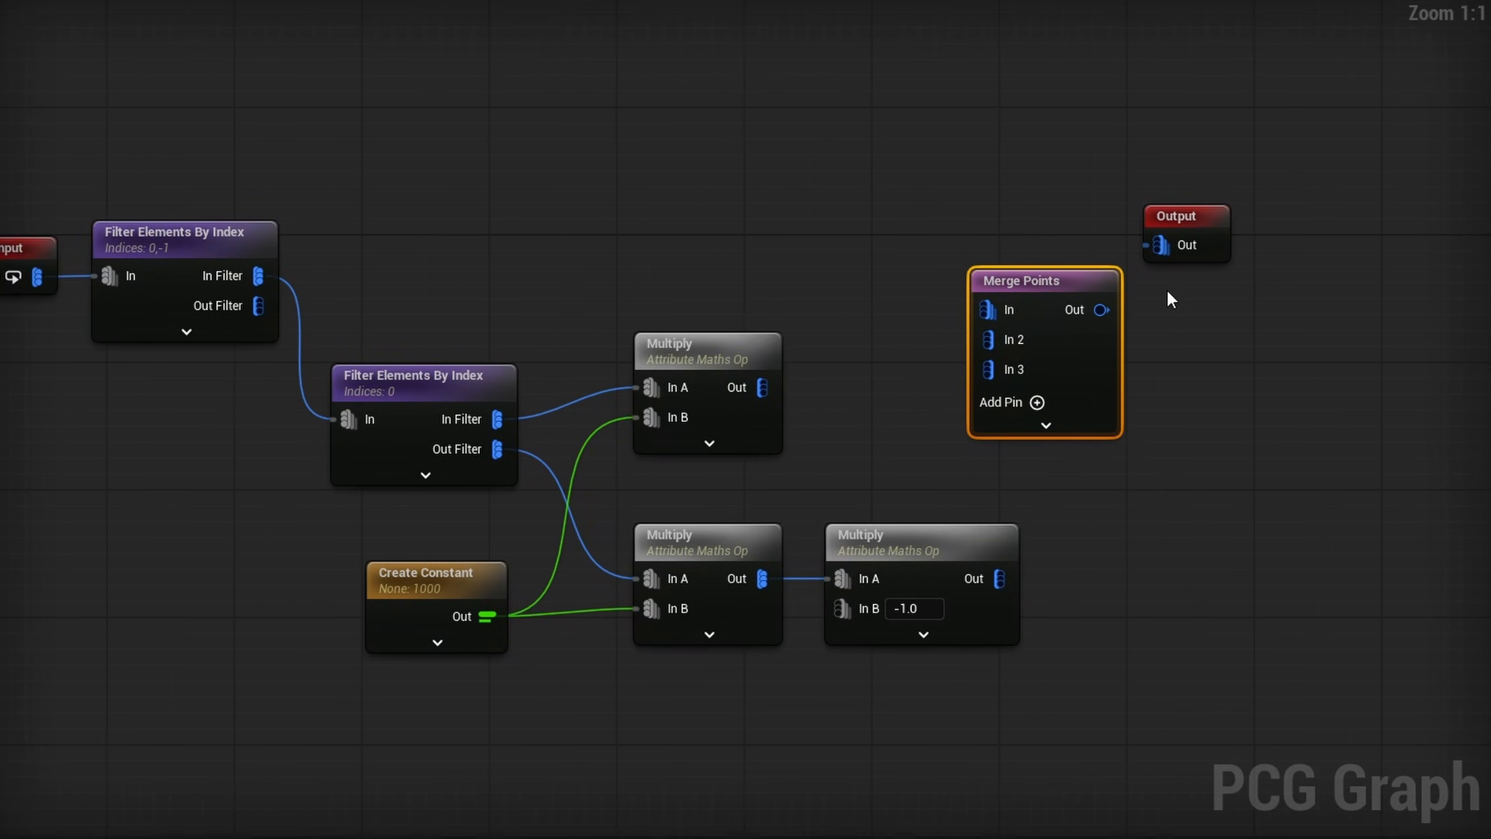
pyautogui.moveTo(1107, 307); pyautogui.dragTo(1218, 265)
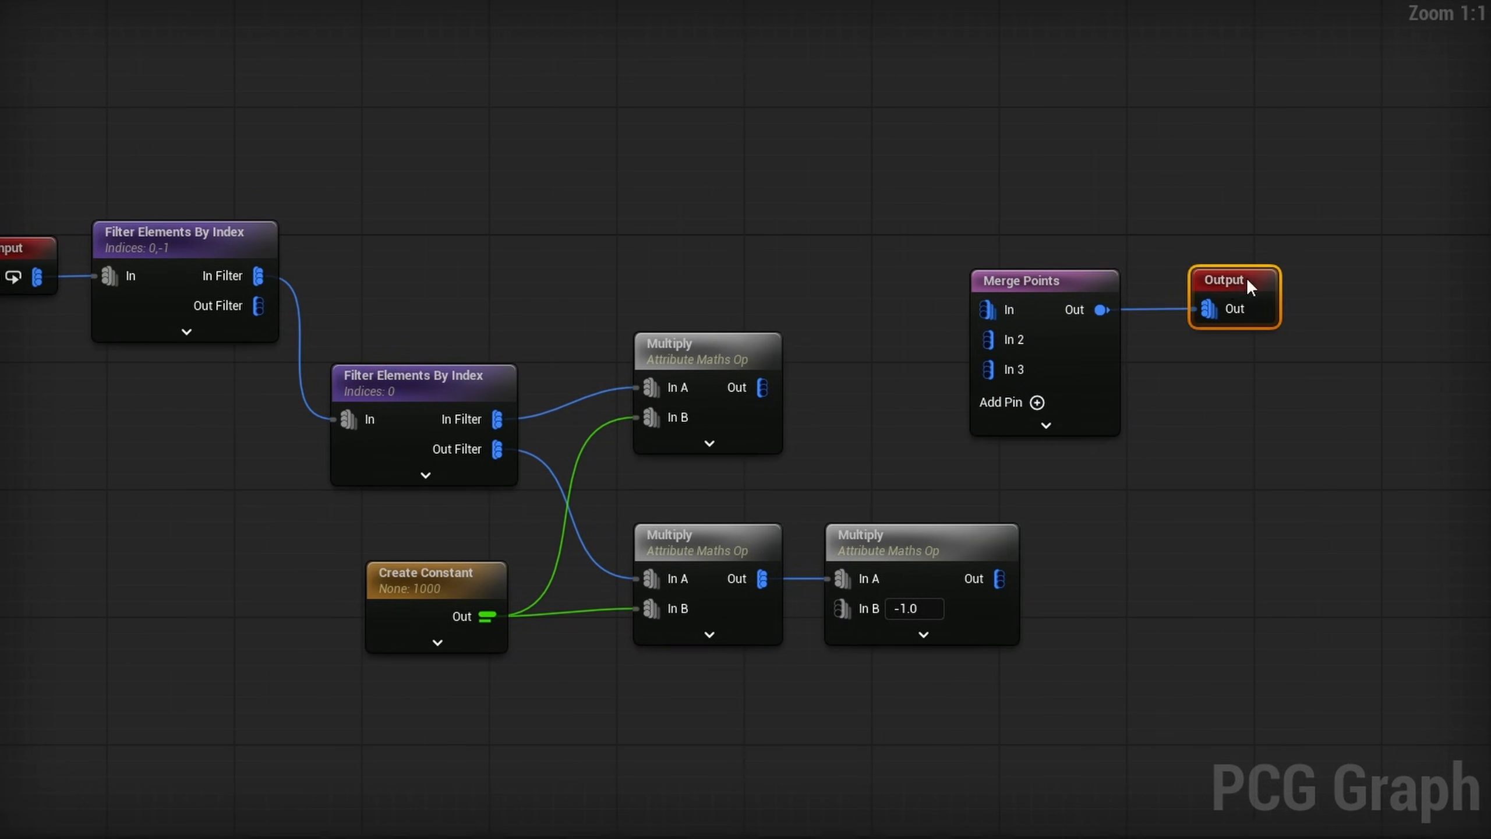
pyautogui.keyDown('shift'); pyautogui.moveTo(1073, 347); pyautogui.dragTo(1151, 298); pyautogui.keyUp('shift')
pyautogui.click(1228, 317)
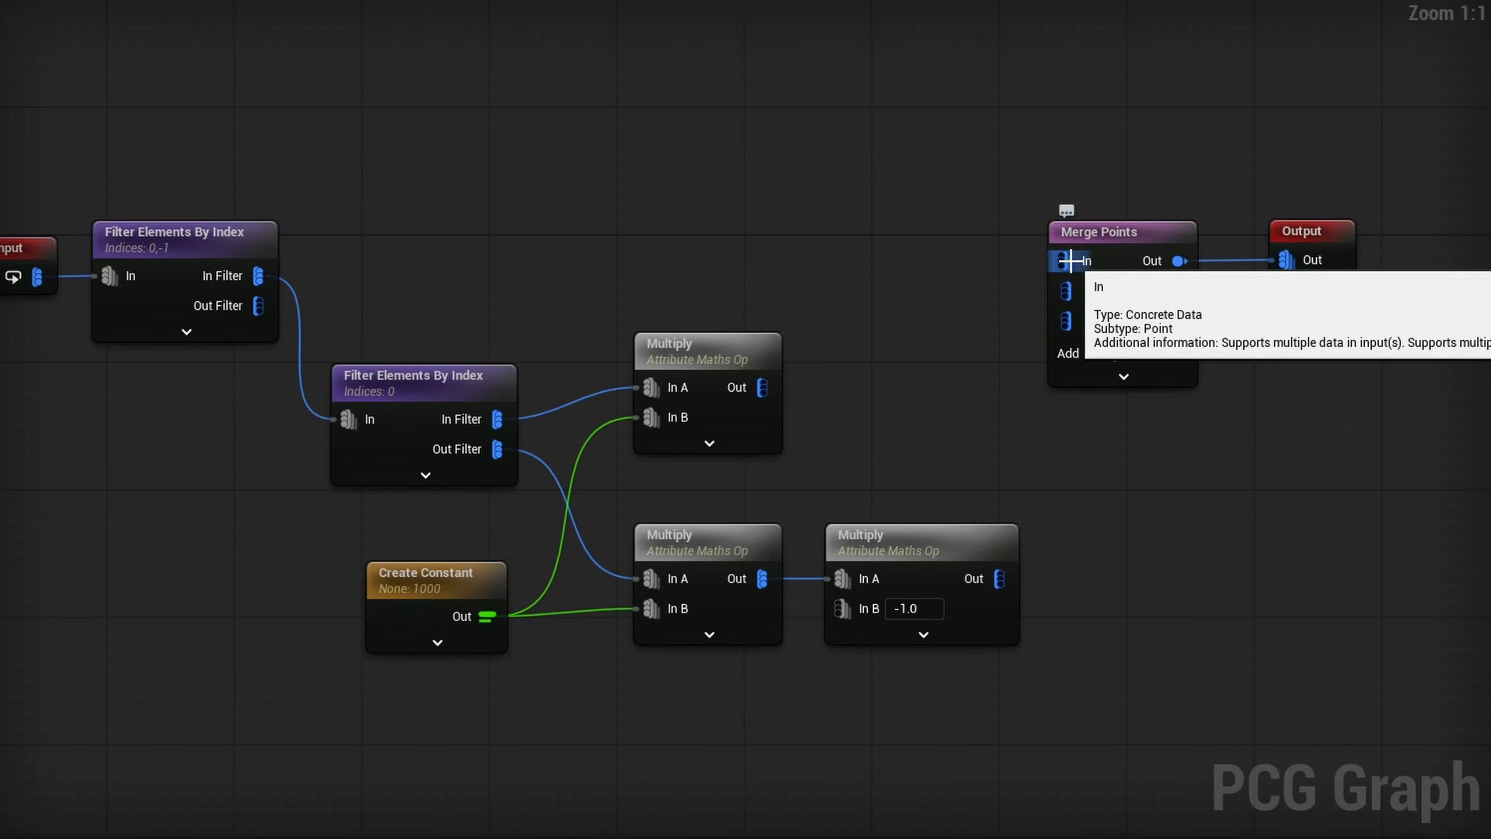
# - Connect the upper Multiply, the first filter's Out Filter and the -1 Multiply to Merge Points inputs In, In 2 and In 3
pyautogui.moveTo(761, 388); pyautogui.dragTo(1087, 260)
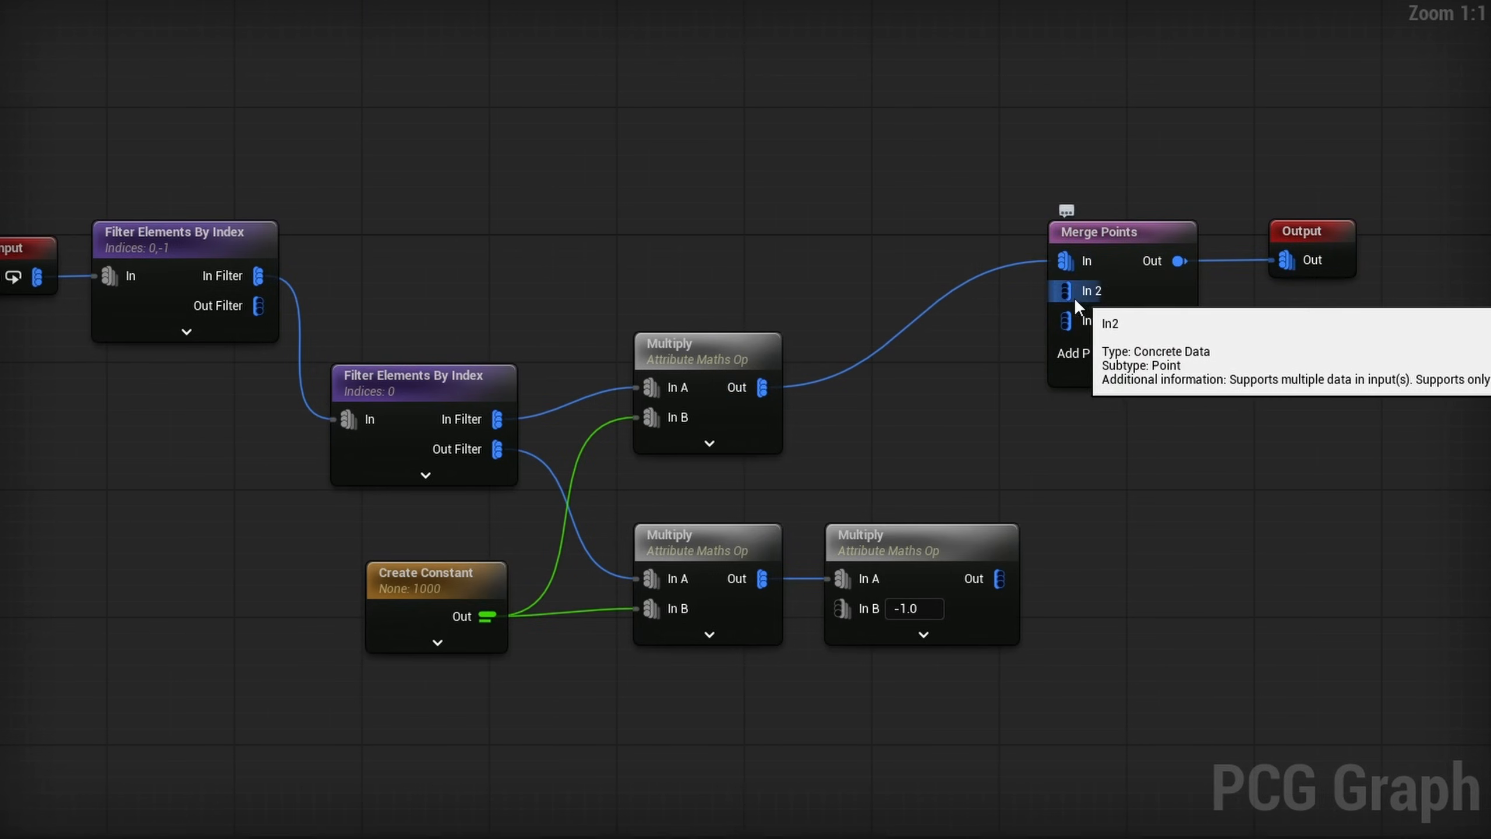
pyautogui.moveTo(258, 305); pyautogui.dragTo(999, 579)
pyautogui.click(1125, 365)
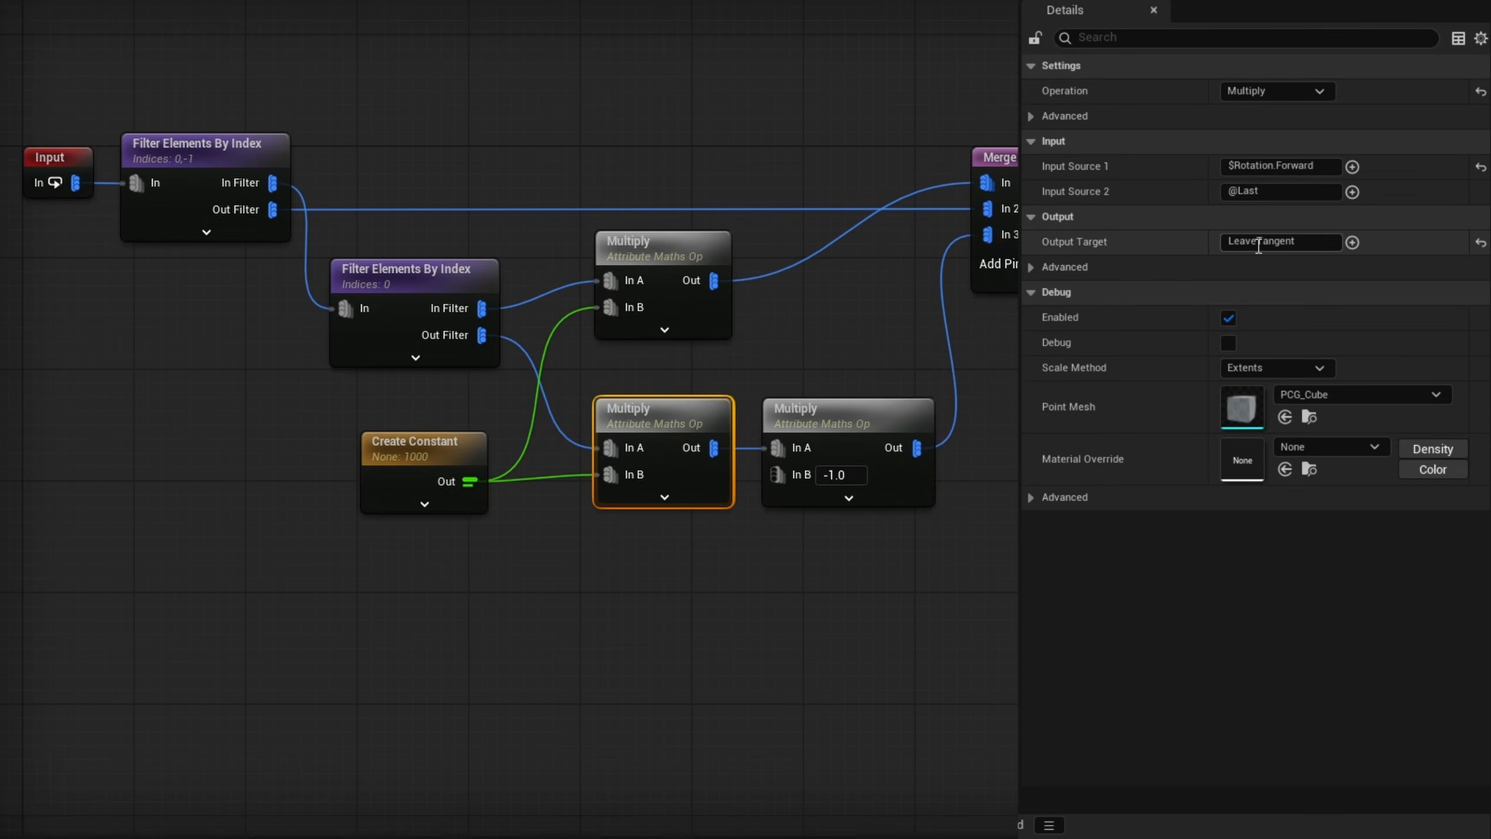
# - Change the Output Target of the lower Multiply fed by the constant to ArriveTangent, and check the upper Multiply's settings
pyautogui.moveTo(1258, 245); pyautogui.dragTo(1152, 254)
pyautogui.press('Return')
pyautogui.click(702, 261)
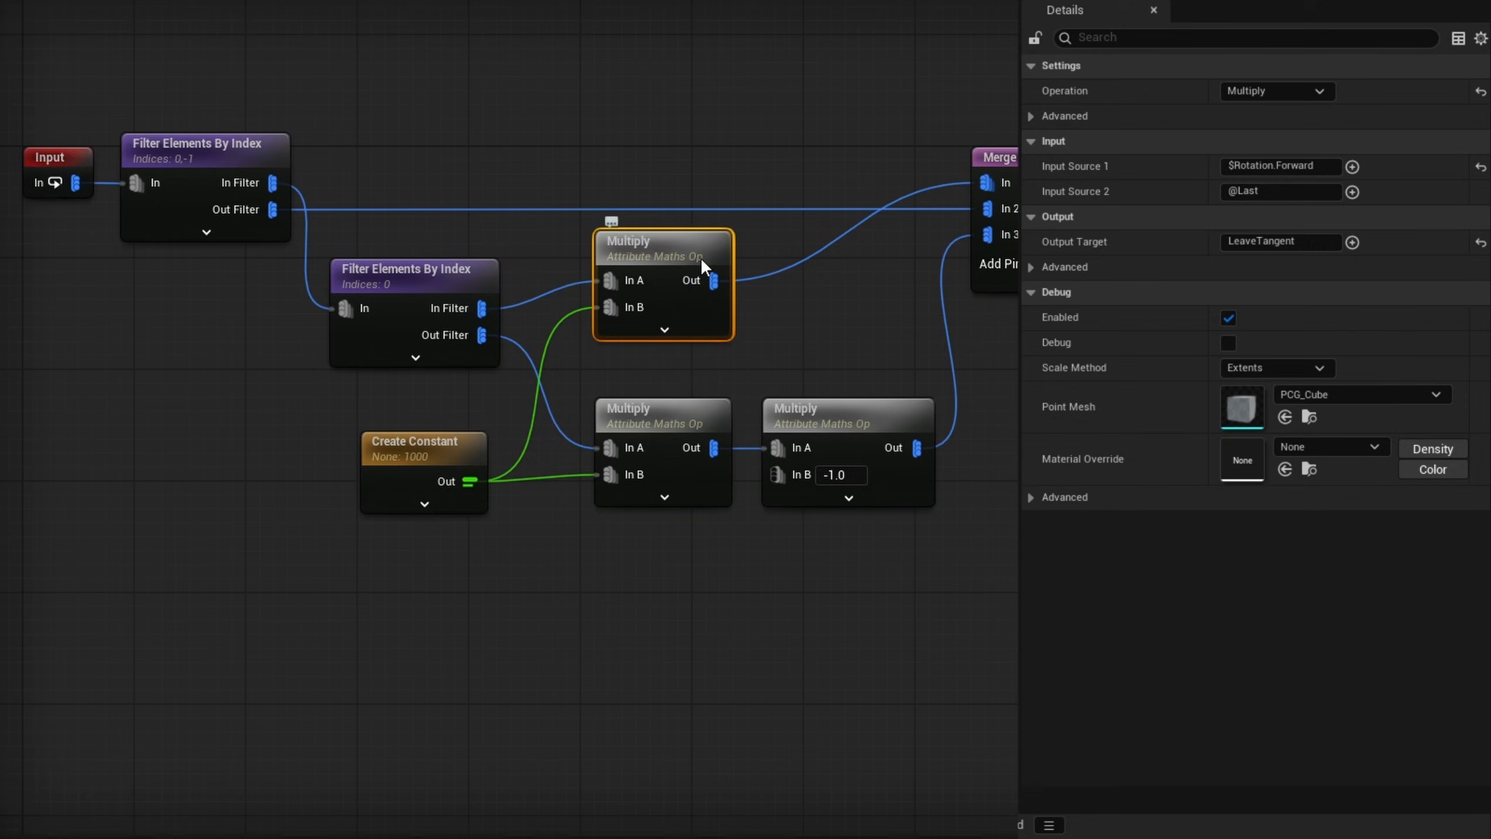
pyautogui.click(670, 427)
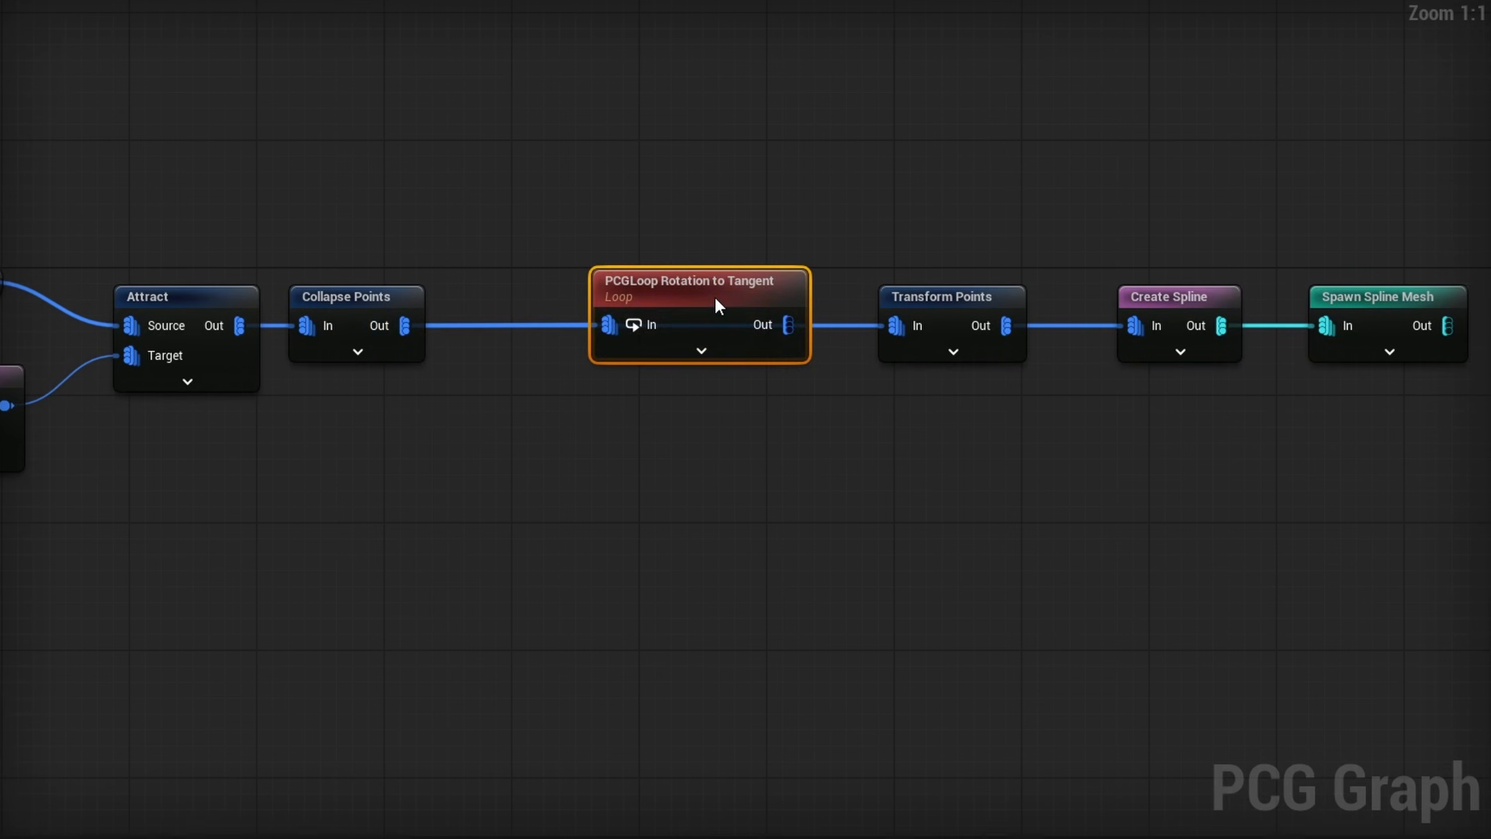
# - Wire the PCGLoop Rotation to Tangent node between Collapse Points and Transform Points, and enable Apply Custom Tangents on Create Spline
pyautogui.moveTo(716, 297); pyautogui.dragTo(684, 345)
pyautogui.keyDown('alt'); pyautogui.click(900, 327); pyautogui.keyUp('alt')
pyautogui.moveTo(758, 381); pyautogui.dragTo(920, 327)
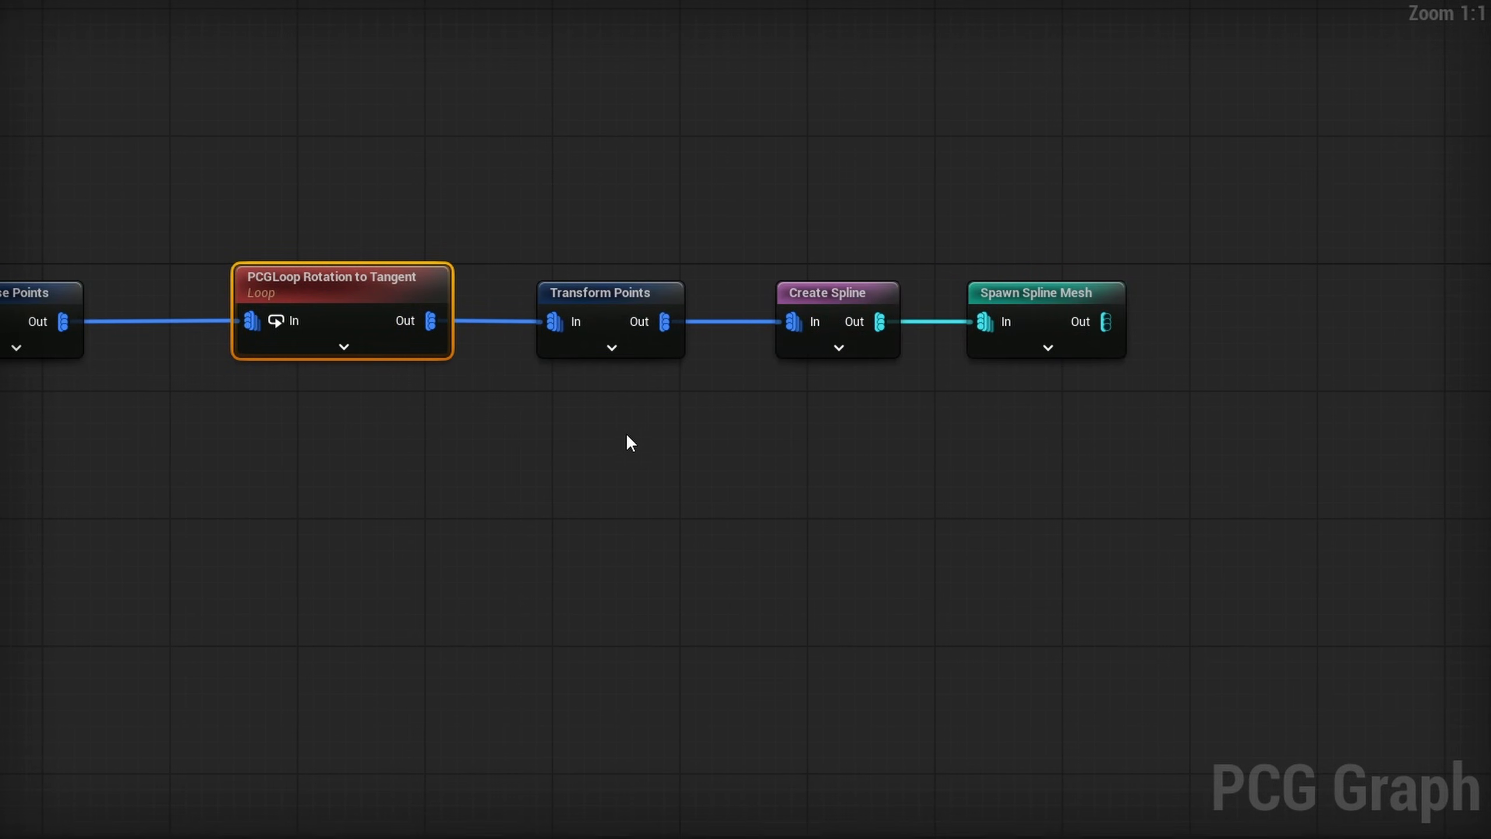
pyautogui.click(828, 292)
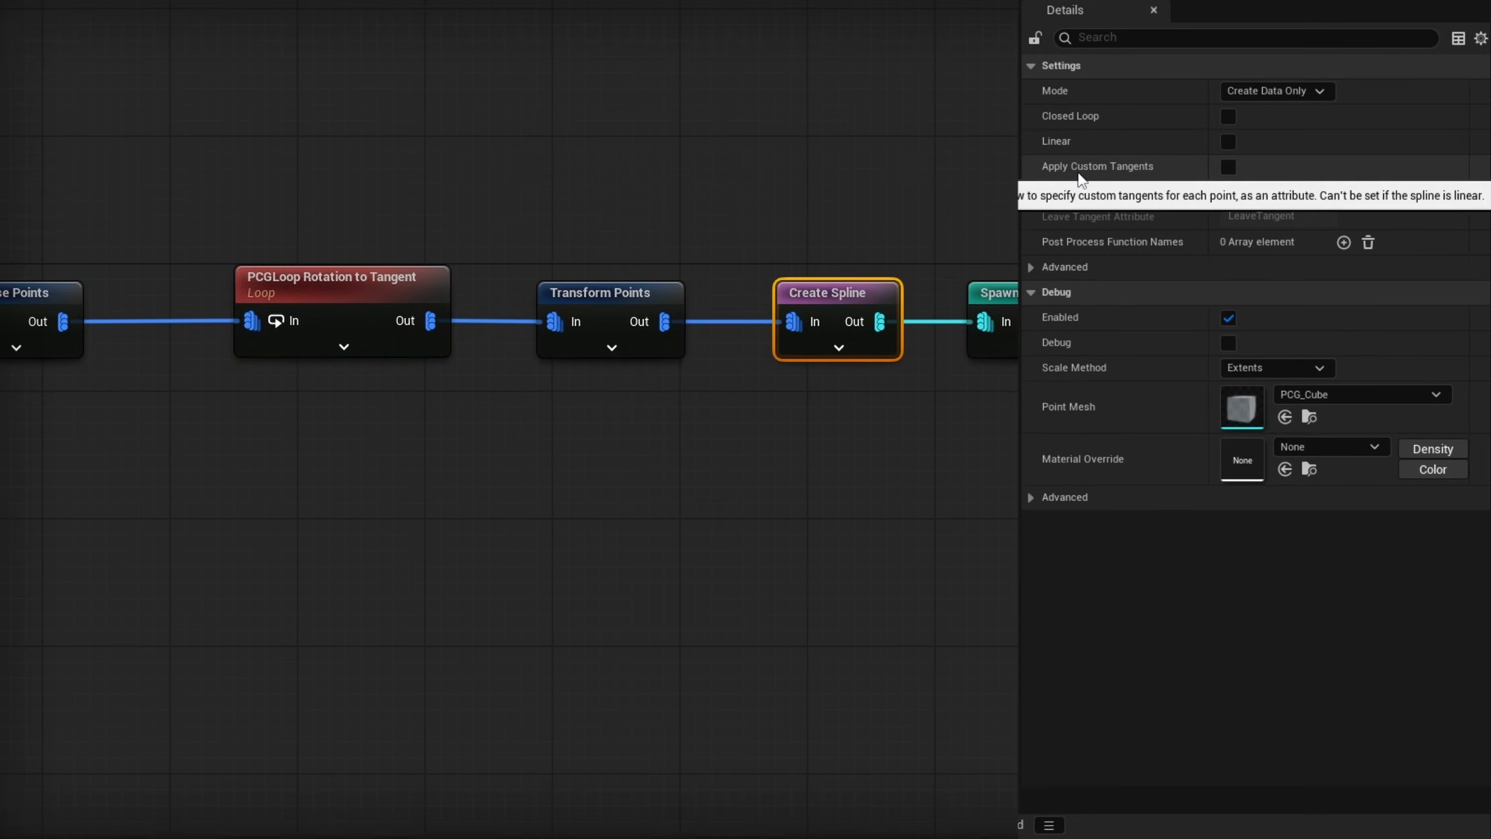
pyautogui.click(1227, 167)
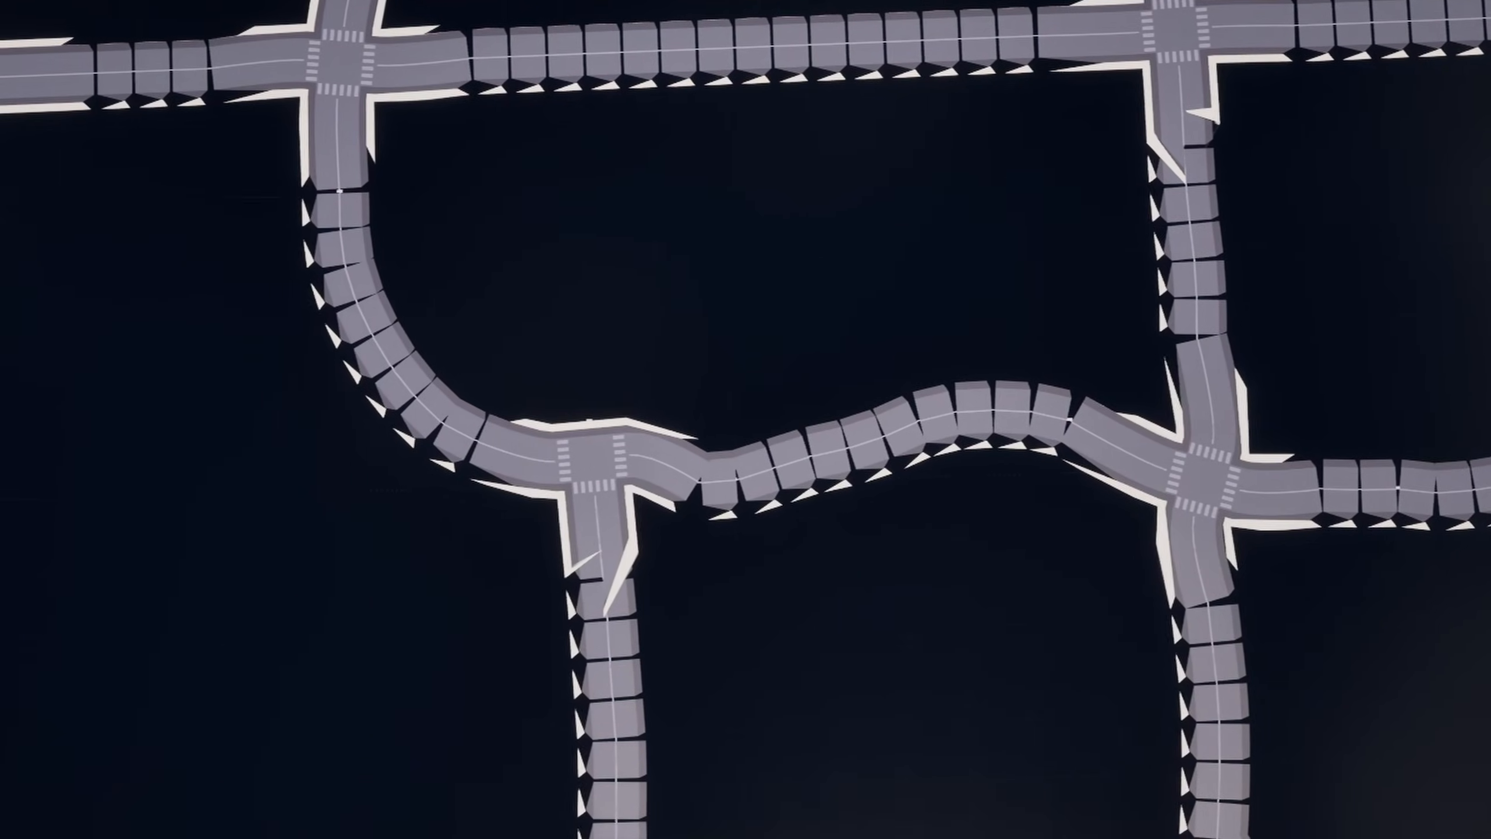
pyautogui.scroll(5, 767, 555)
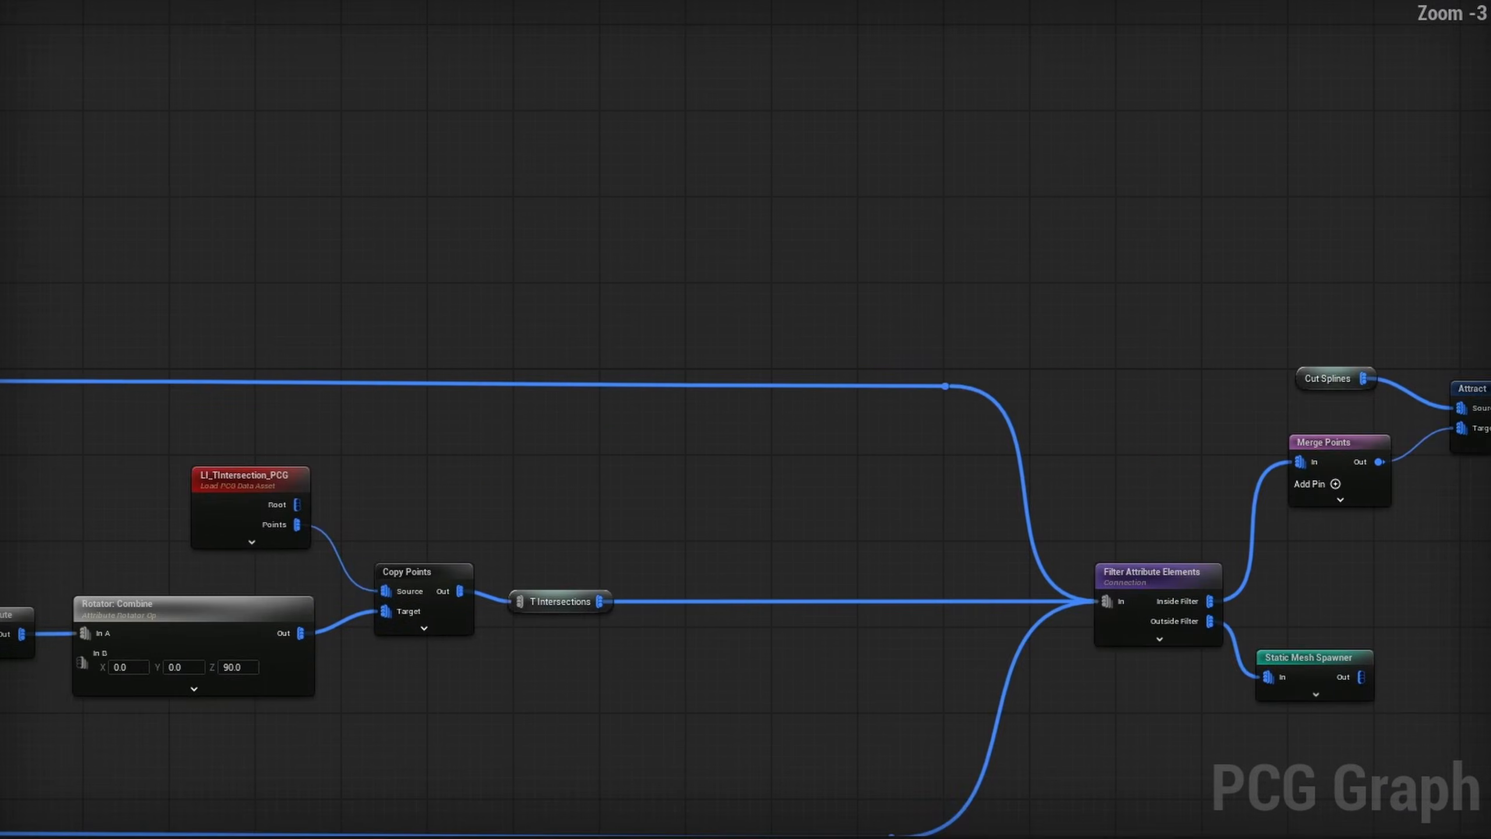
pyautogui.moveTo(1358, 489); pyautogui.dragTo(1351, 317, button='right')
# - Enable Compute Tangents in the attribute settings of the road Spline Sampler
pyautogui.moveTo(79, 296); pyautogui.dragTo(1002, 263, button='right')
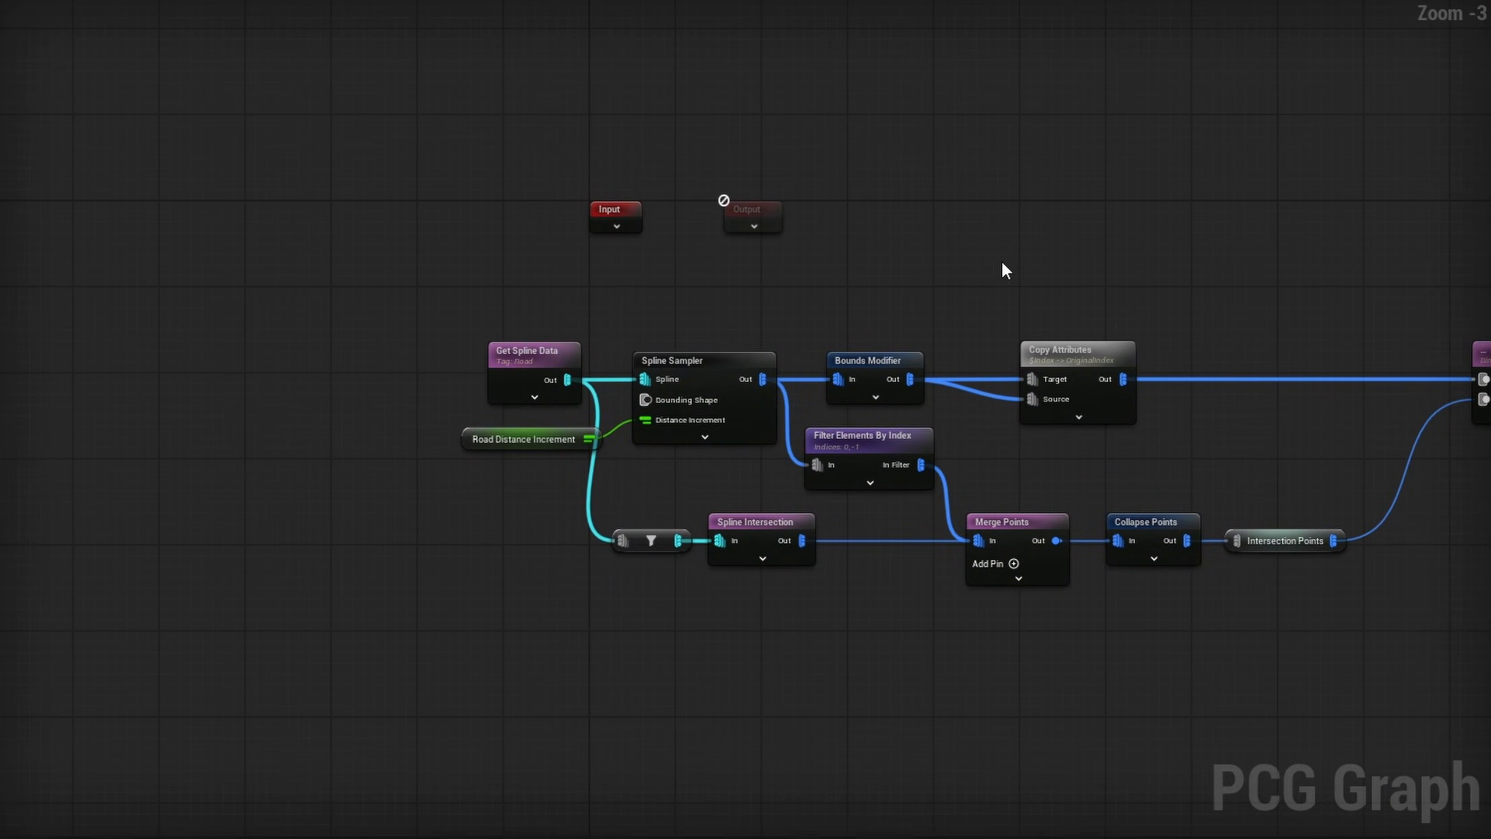
pyautogui.click(682, 361)
pyautogui.click(1031, 318)
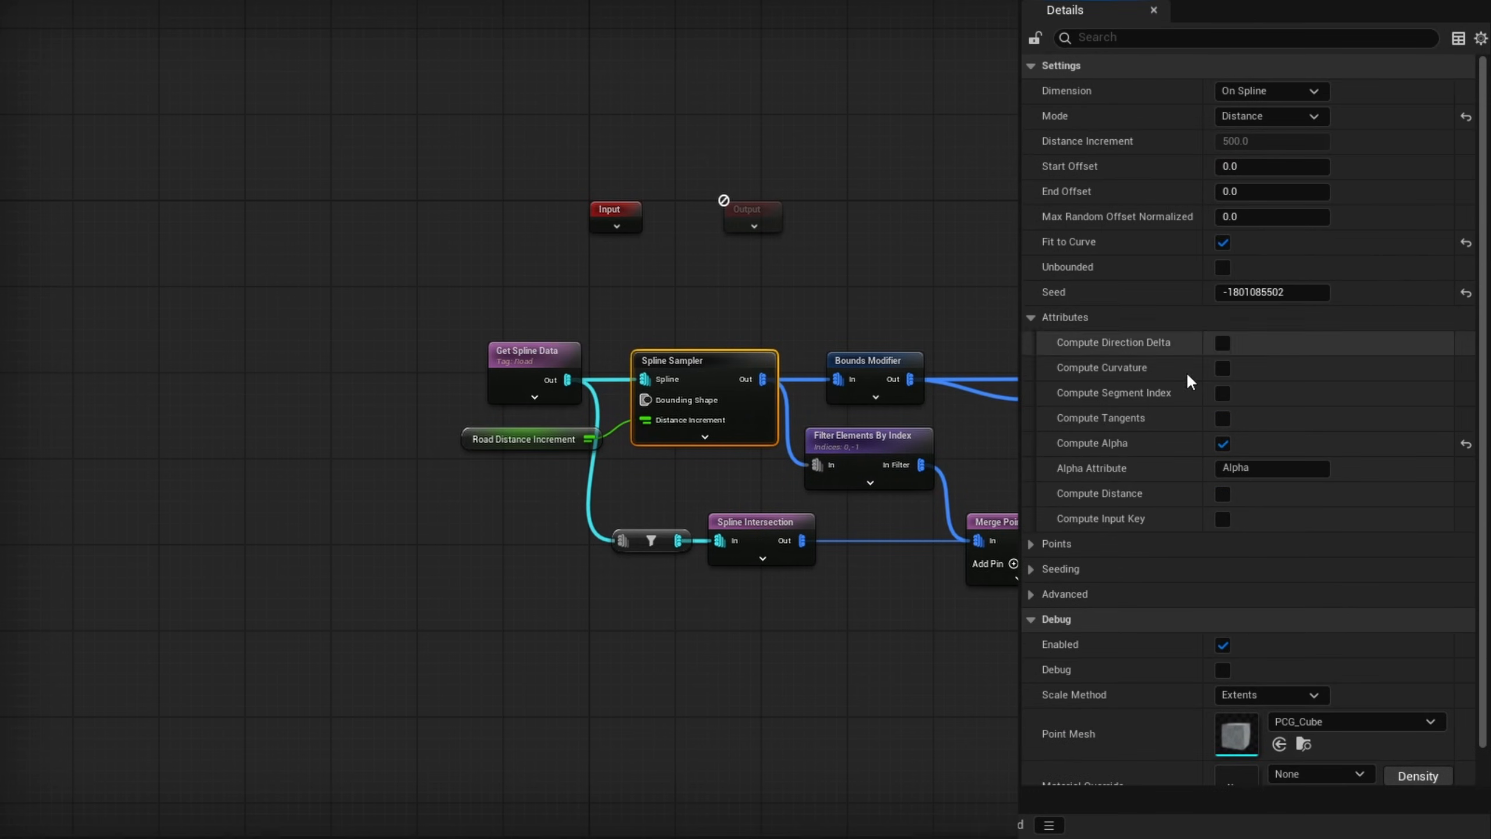
pyautogui.click(1222, 418)
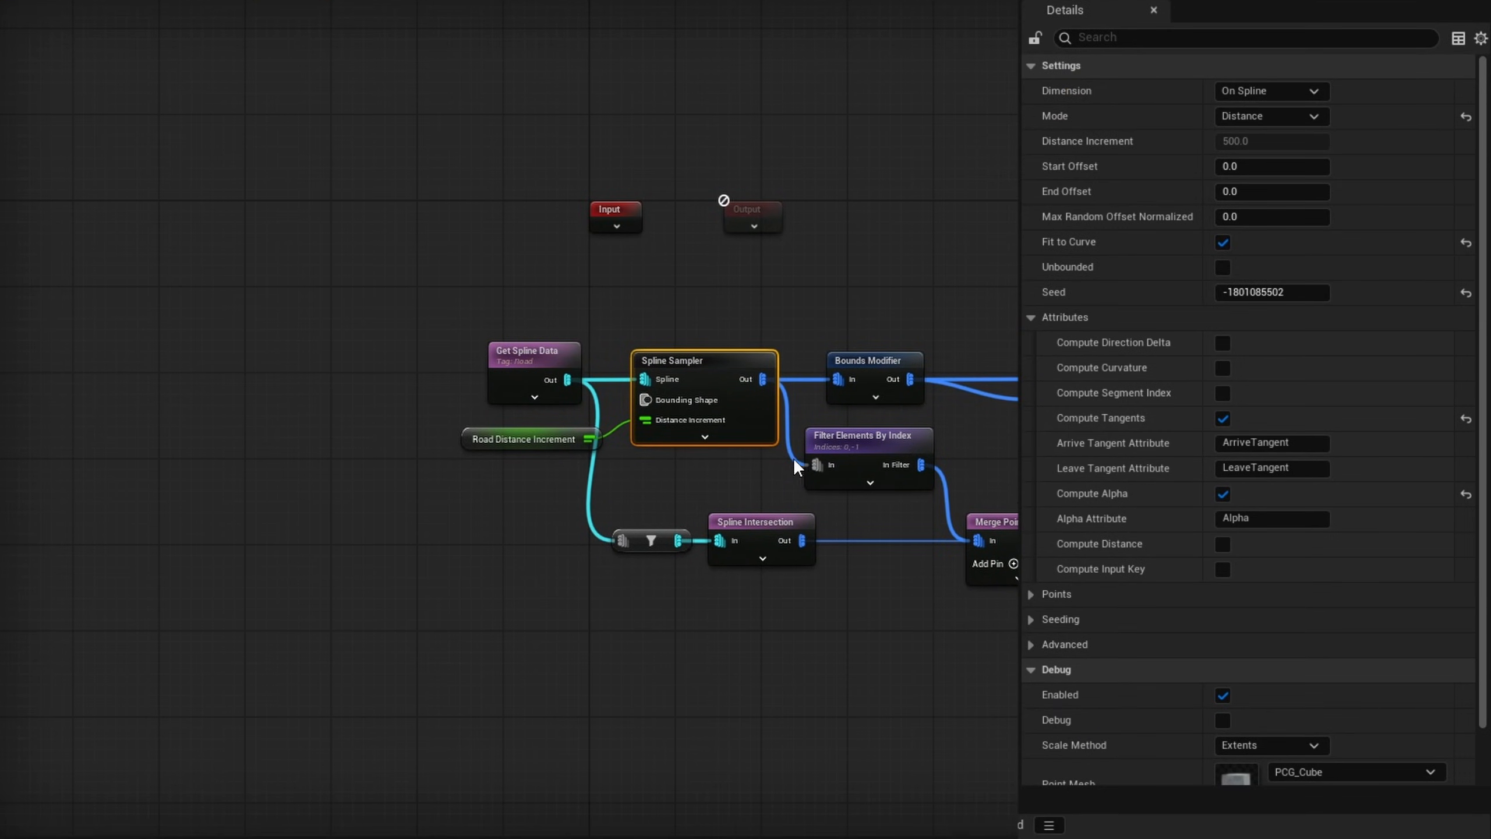
pyautogui.moveTo(787, 467); pyautogui.dragTo(678, 477, button='right')
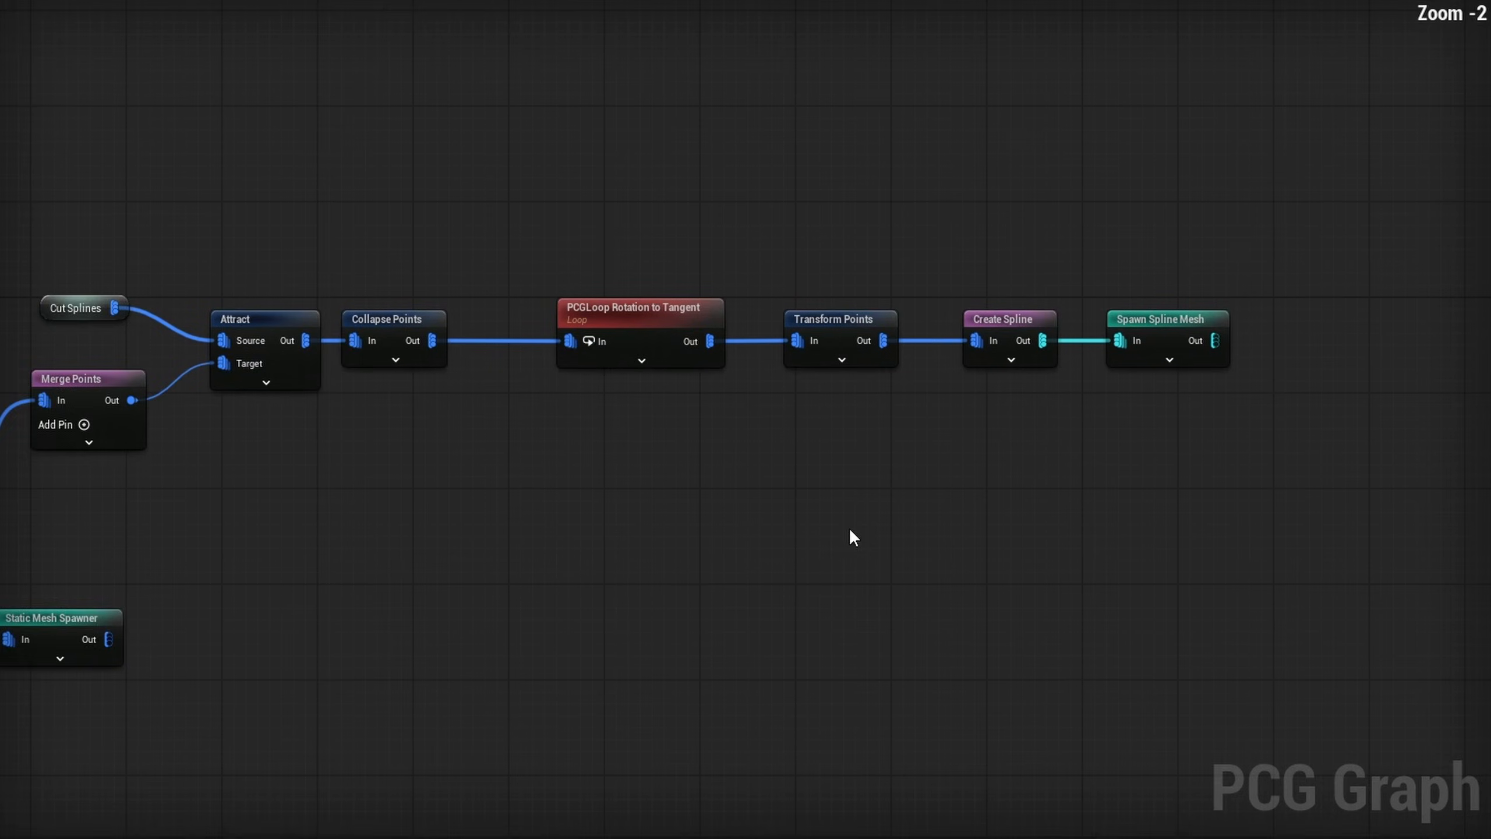
# - Shift PCGLoop Rotation to Tangent and its downstream nodes away from Collapse Points and add a Road Distance Increment getter in the gap
pyautogui.moveTo(849, 529); pyautogui.dragTo(722, 543, button='right')
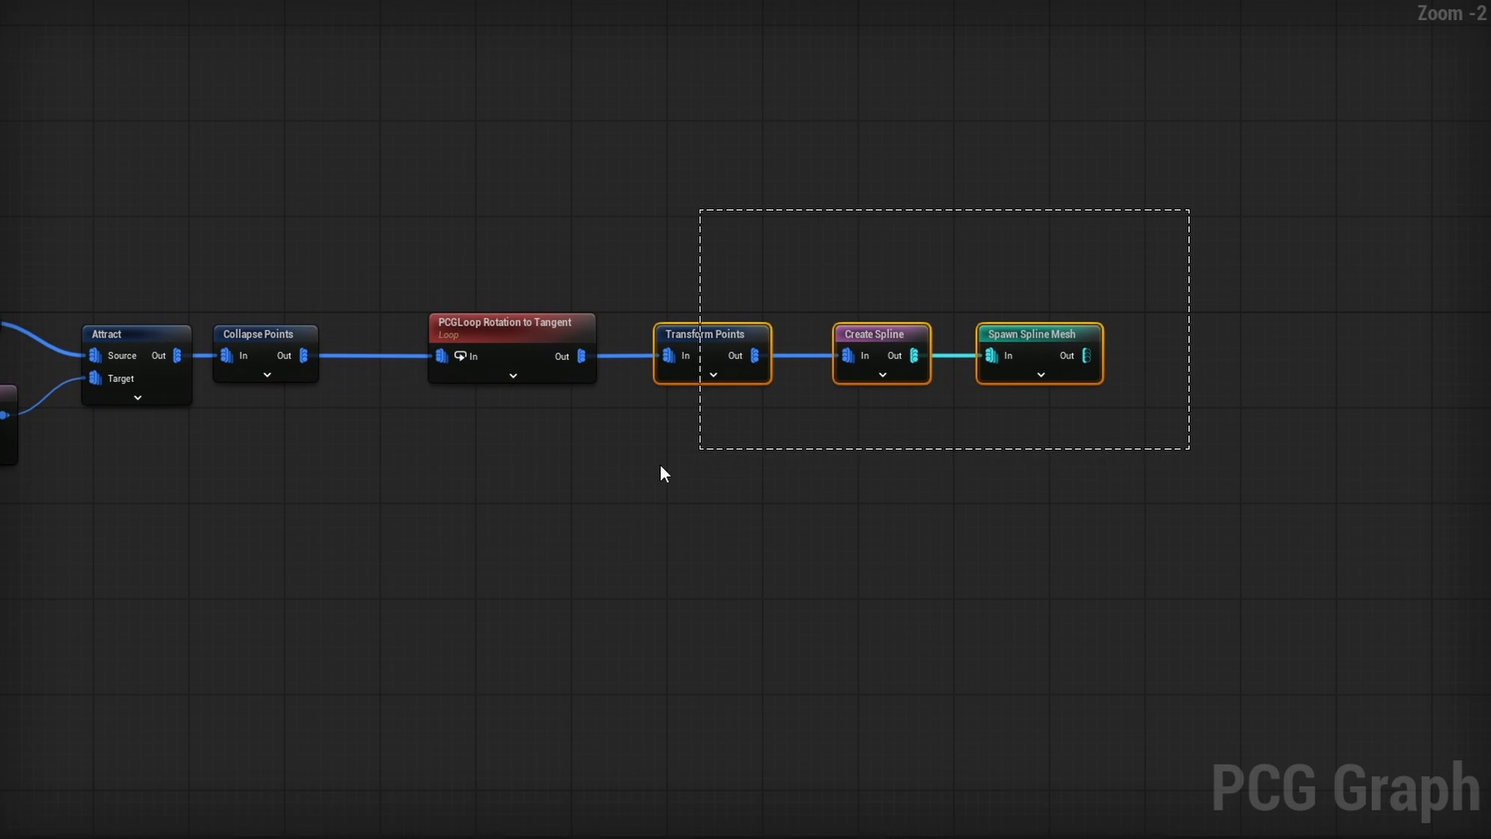
pyautogui.moveTo(479, 336); pyautogui.dragTo(993, 339)
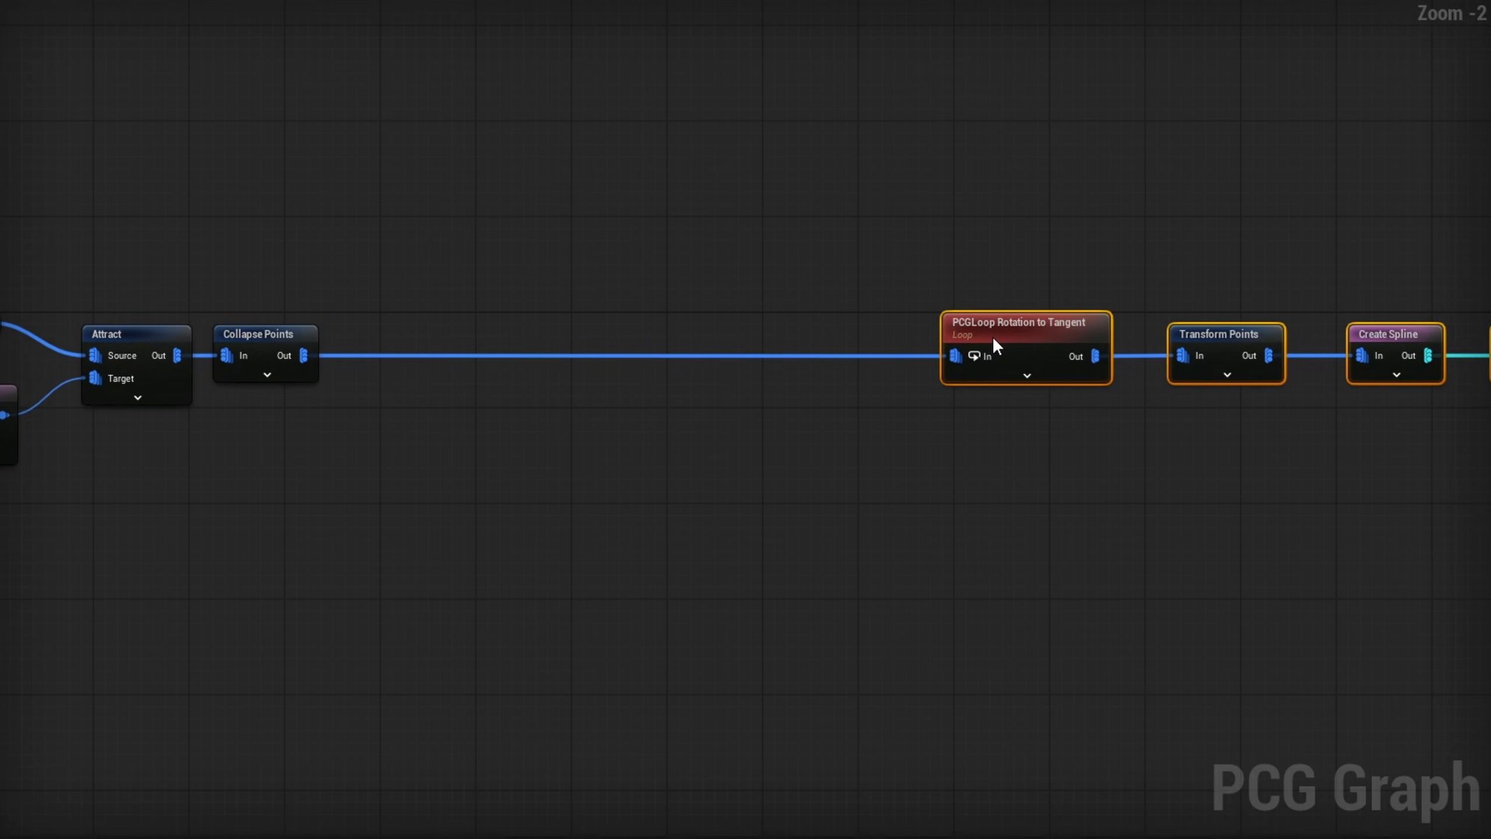
pyautogui.rightClick(480, 490)
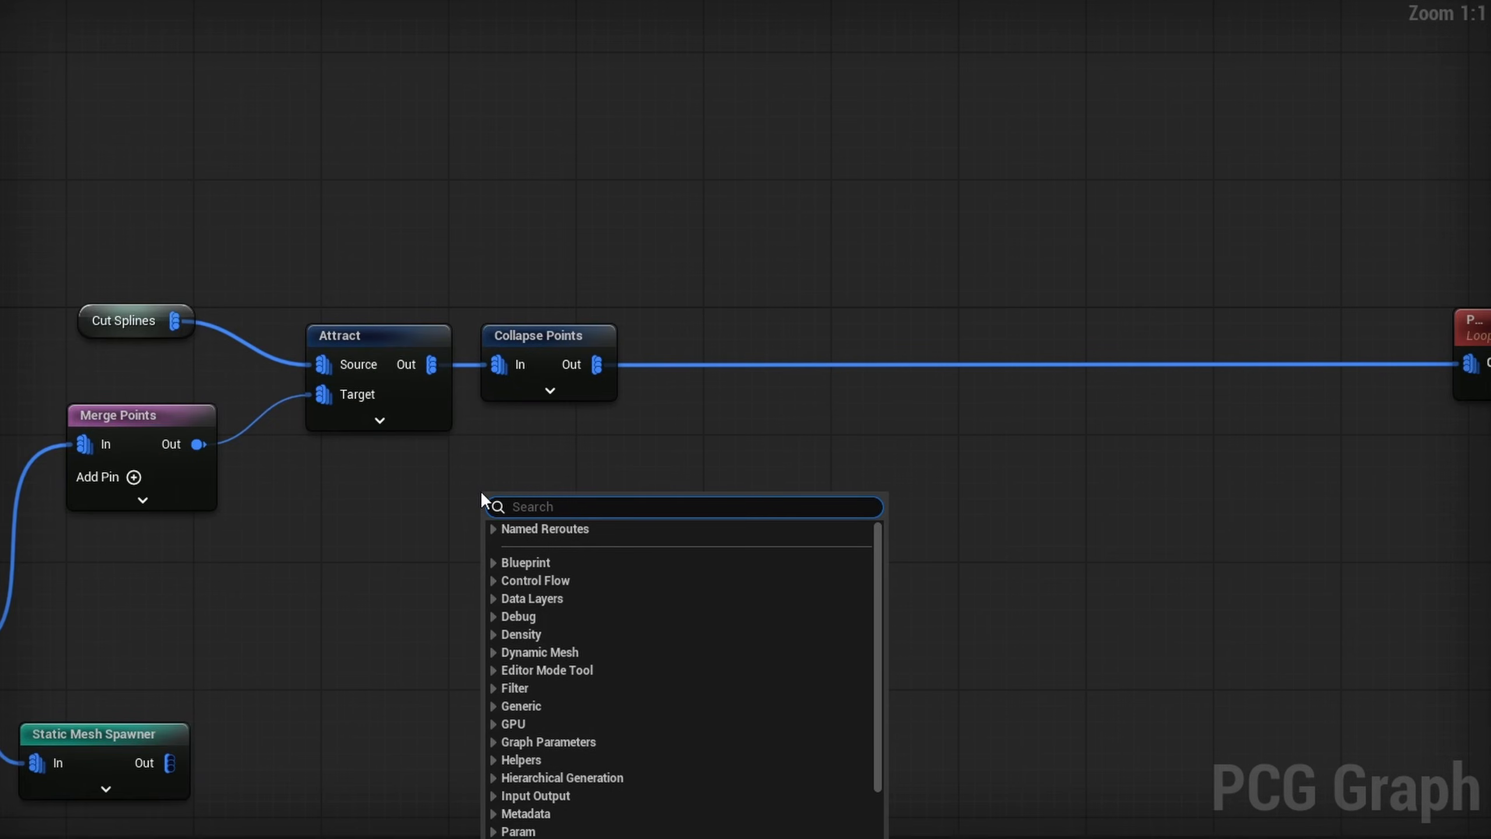
pyautogui.write('get di')
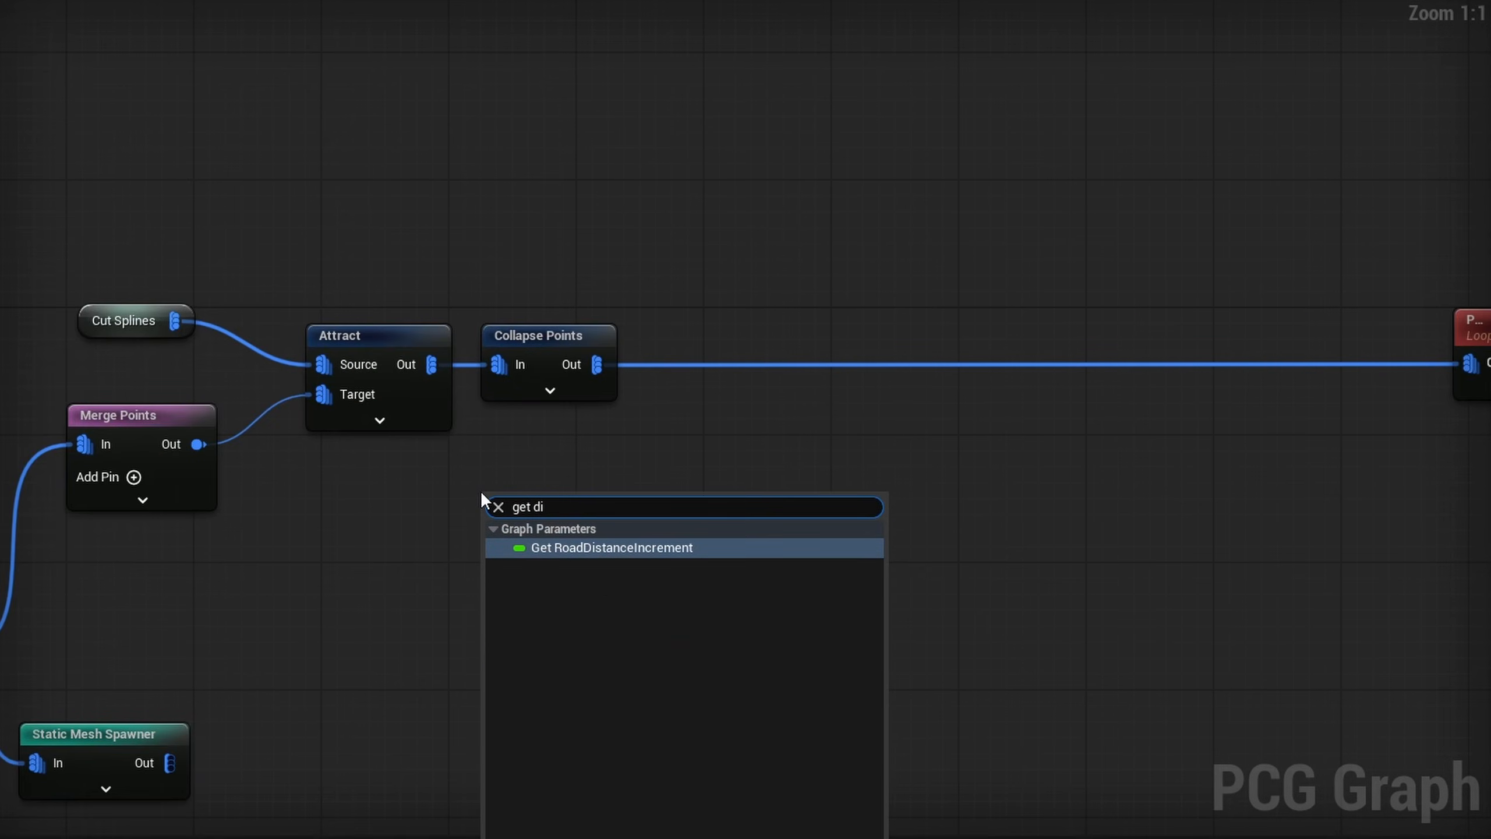
pyautogui.press('Return')
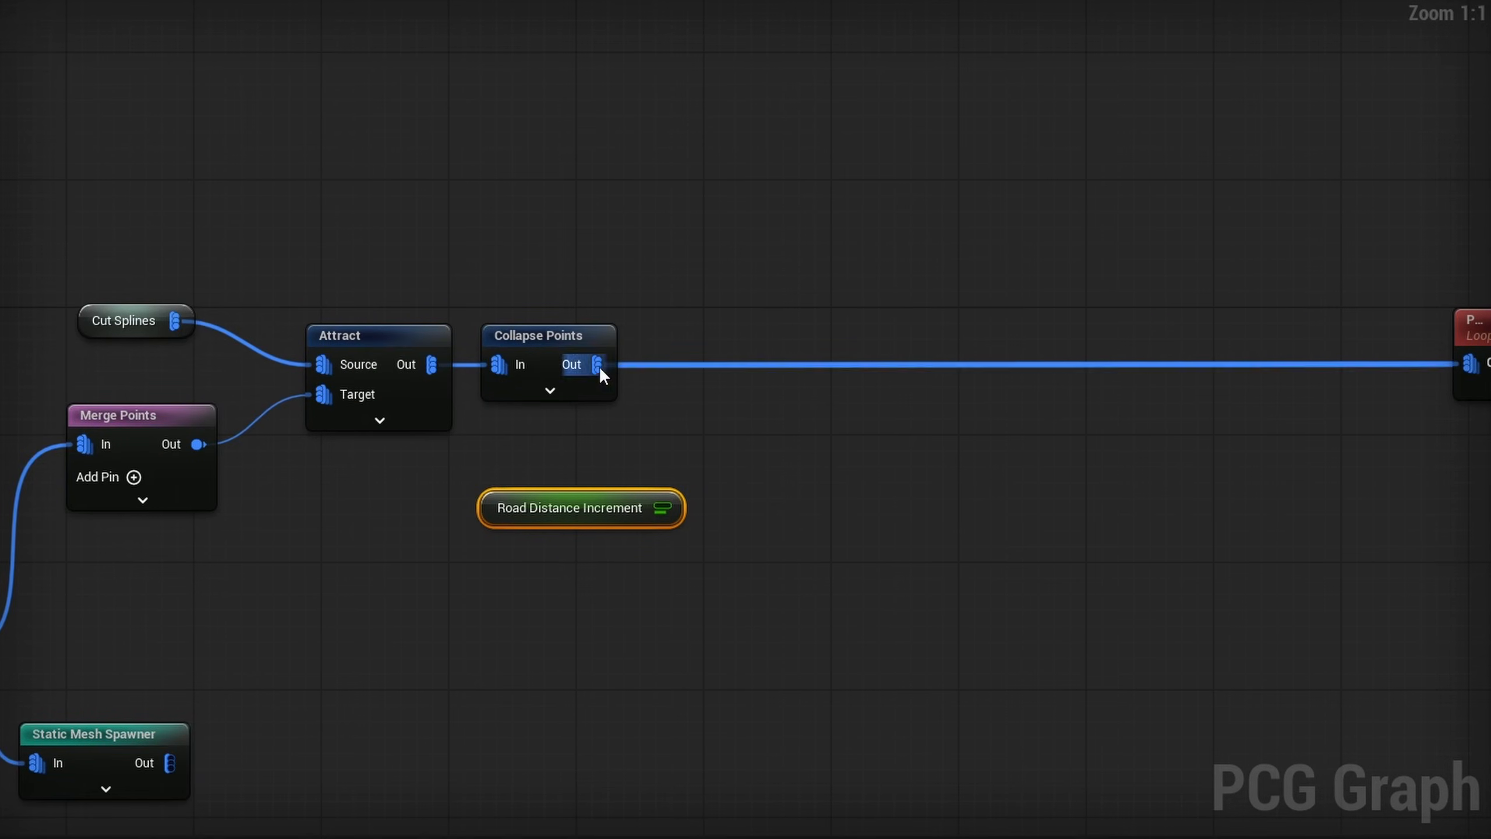
# - Create an Add Attribute node from Collapse Points' output and connect Road Distance Increment to its Attributes input
pyautogui.moveTo(738, 413); pyautogui.dragTo(737, 412)
pyautogui.write('add attri')
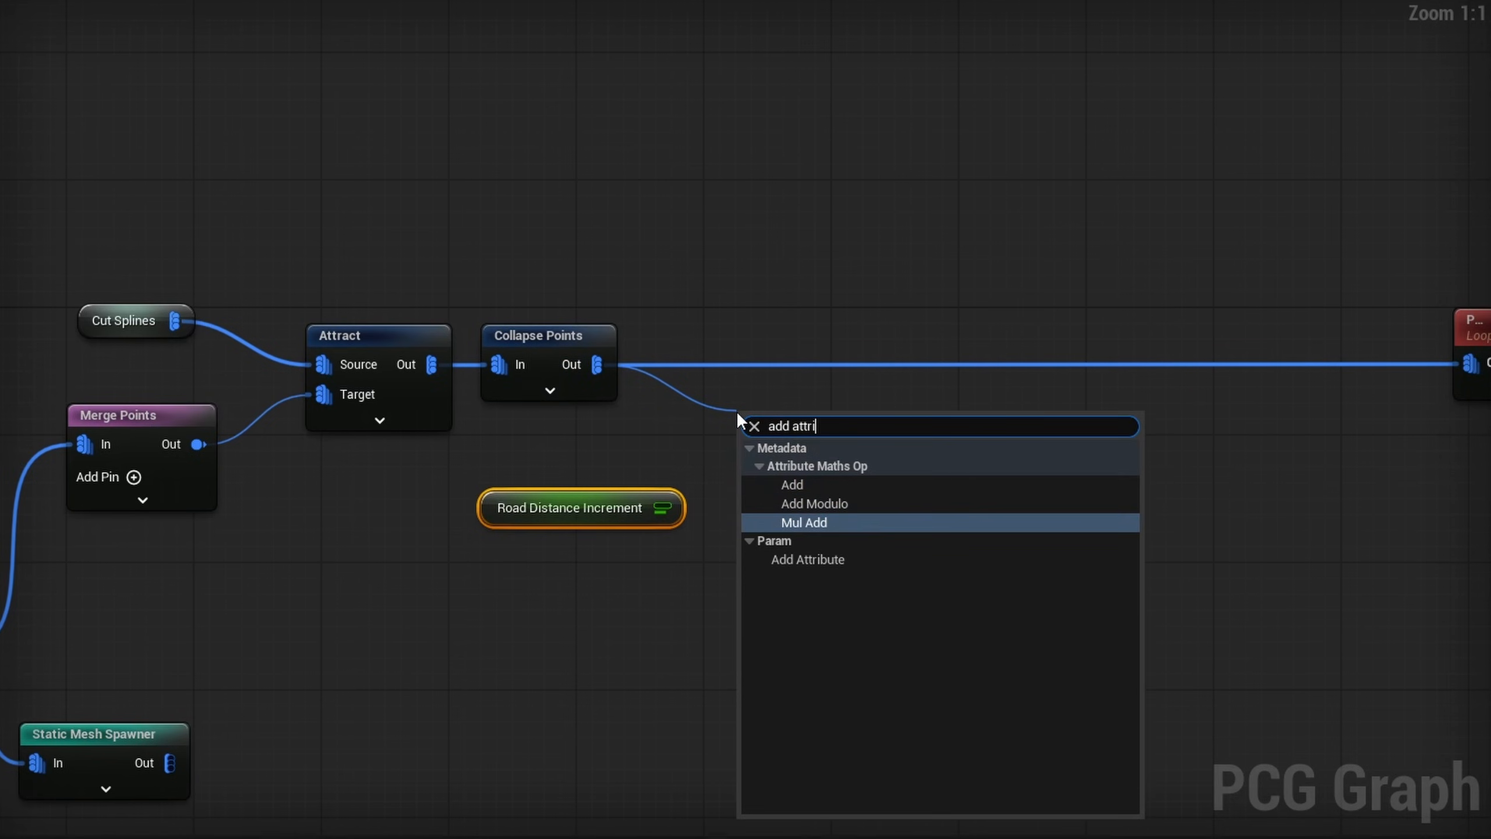
pyautogui.press('Return')
pyautogui.moveTo(661, 508); pyautogui.dragTo(762, 504)
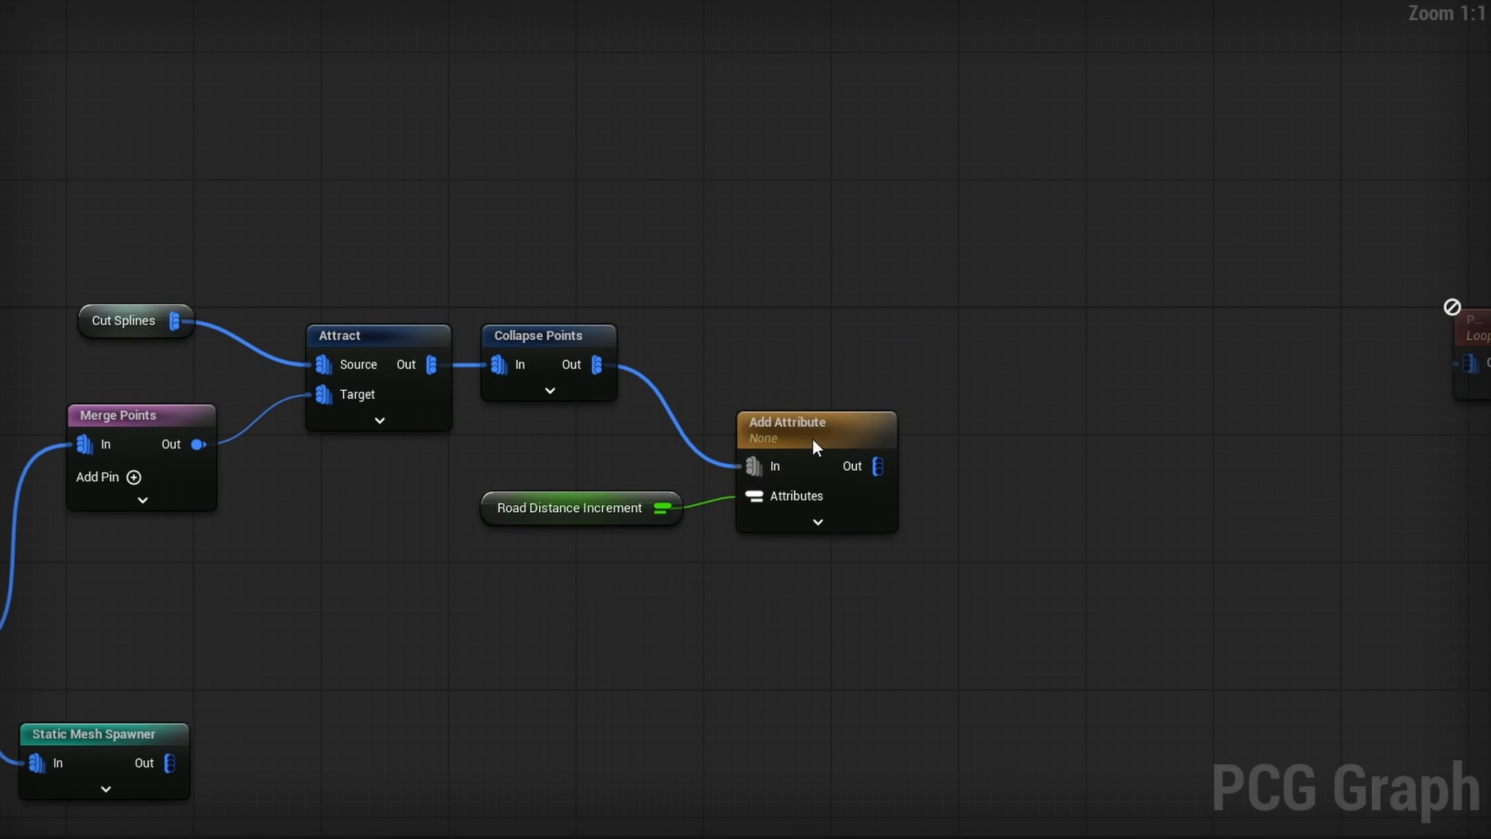
pyautogui.moveTo(812, 438); pyautogui.dragTo(779, 335)
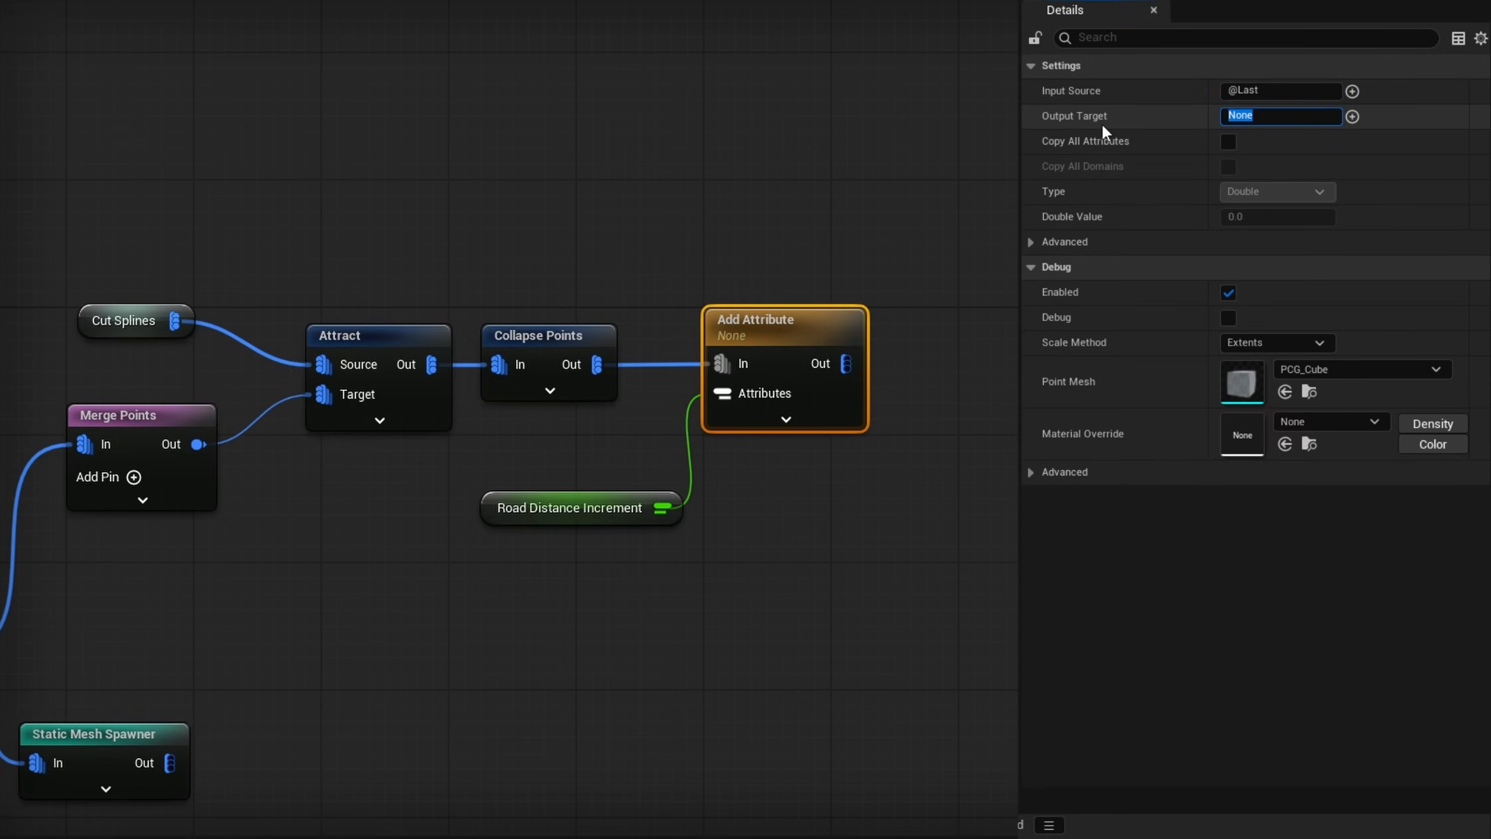
pyautogui.write('@Data.PathDistance')
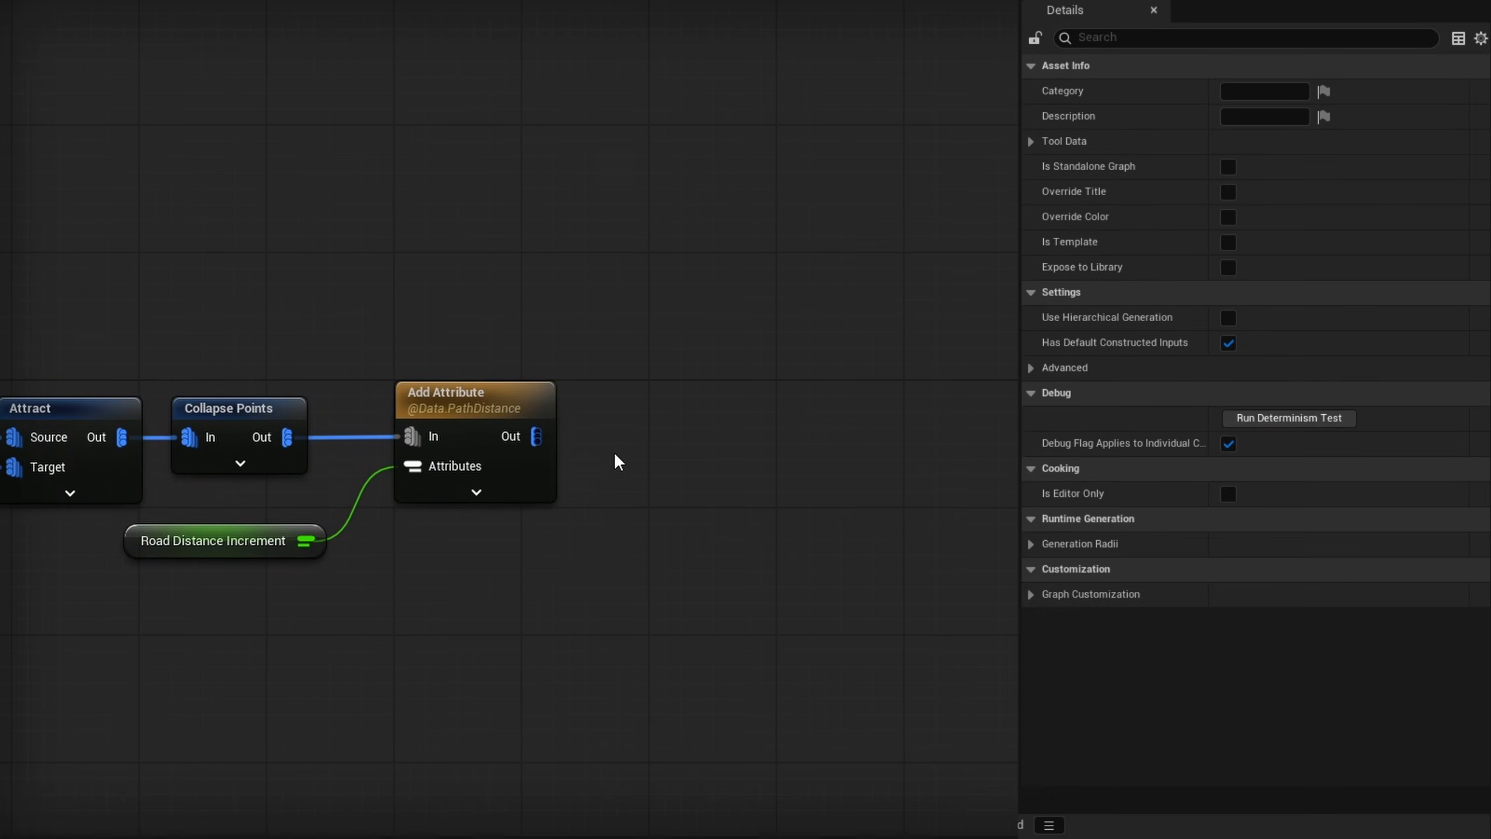
# - Add a PCGEx Path : Resample node and connect the Add Attribute output to its Paths input
pyautogui.rightClick(616, 458)
pyautogui.write('pcr')
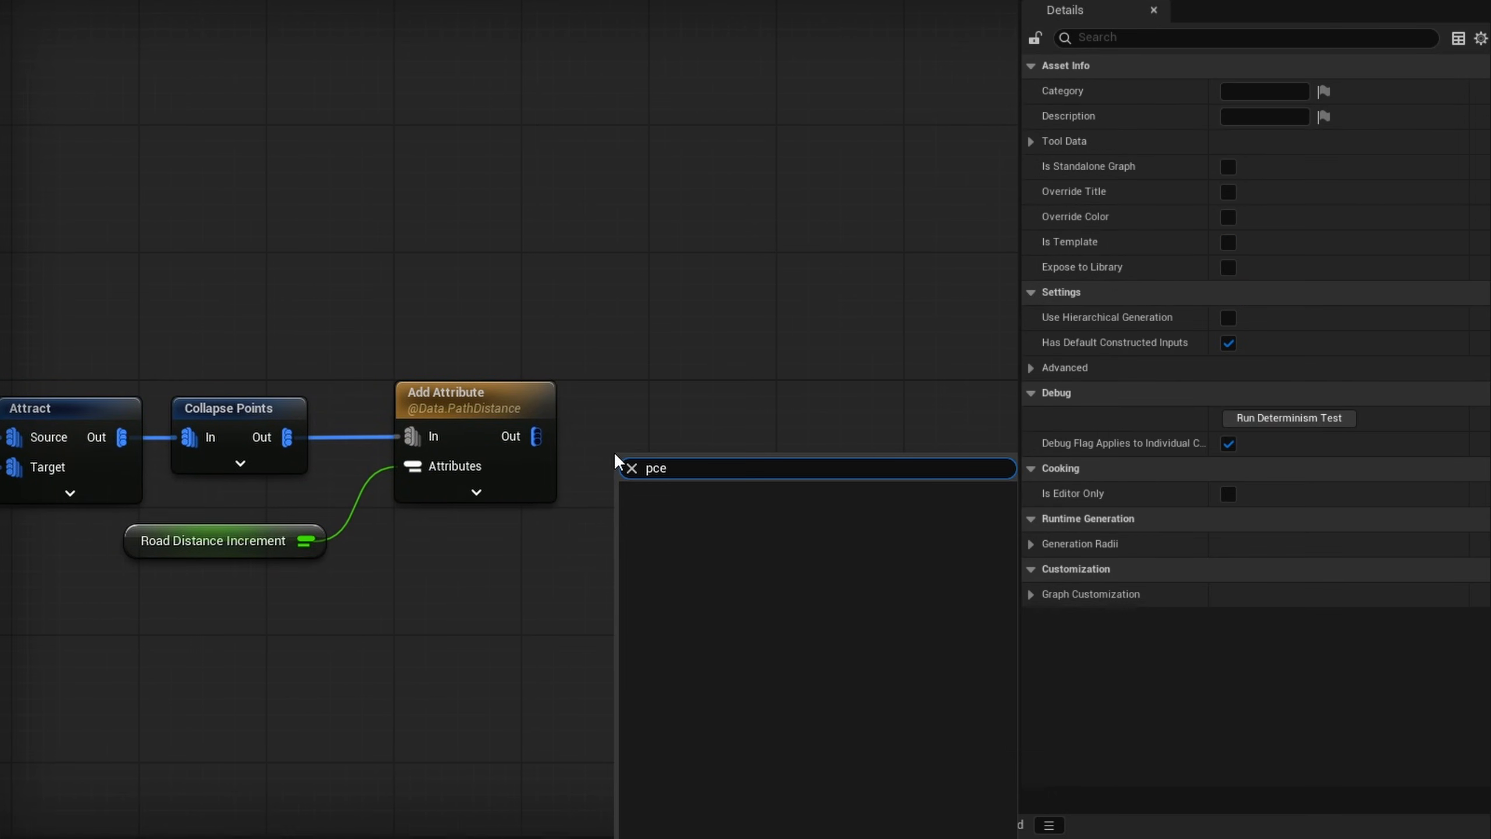
pyautogui.press('BackSpace')
pyautogui.write('g')
pyautogui.press('Escape')
pyautogui.moveTo(650, 459); pyautogui.dragTo(625, 415)
pyautogui.moveTo(536, 436); pyautogui.dragTo(602, 436)
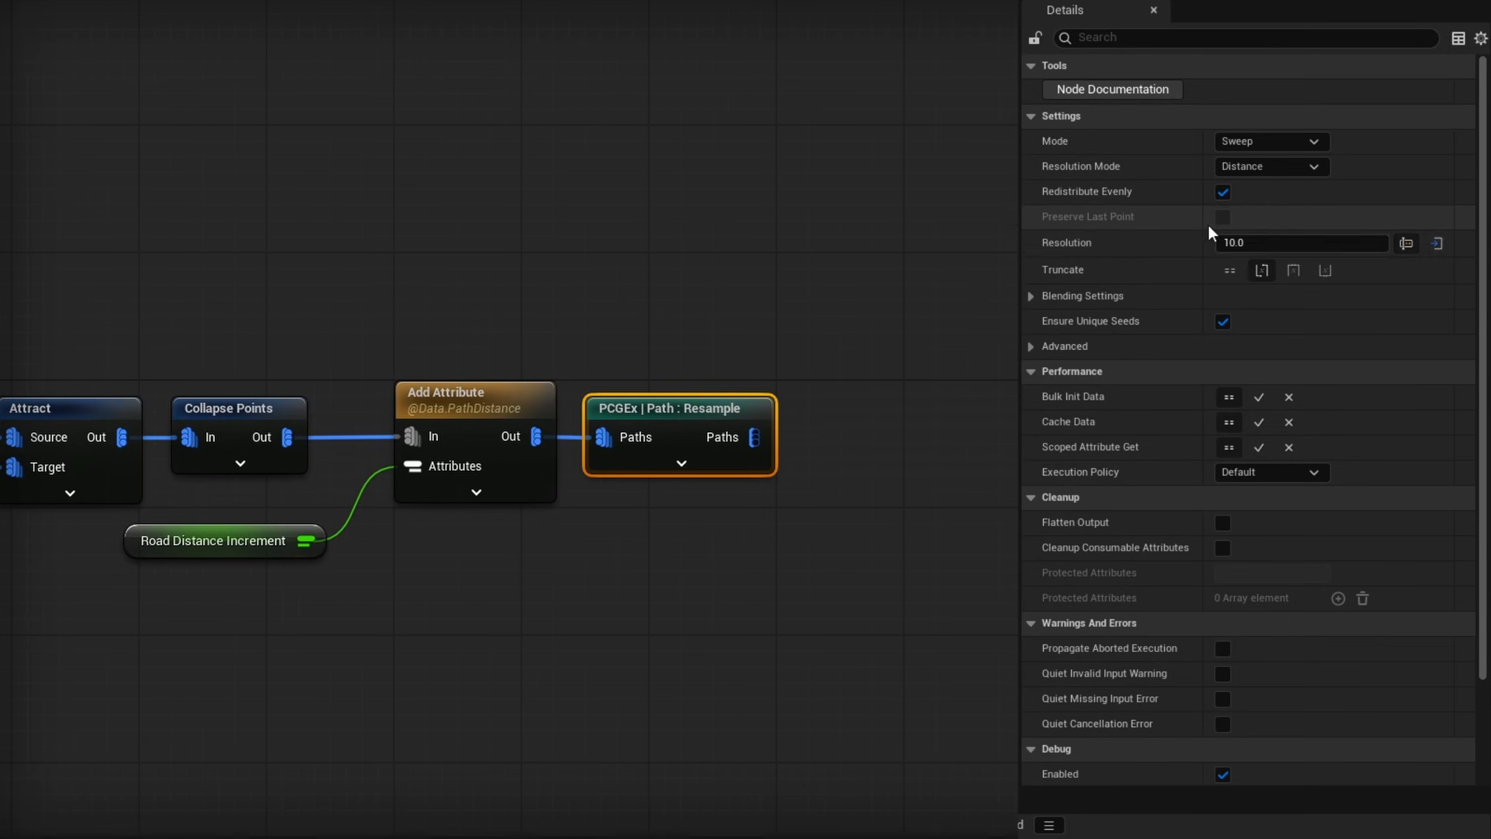
# - Switch the Resample node's Resolution to attribute input and set it to PathDistance
pyautogui.click(1438, 243)
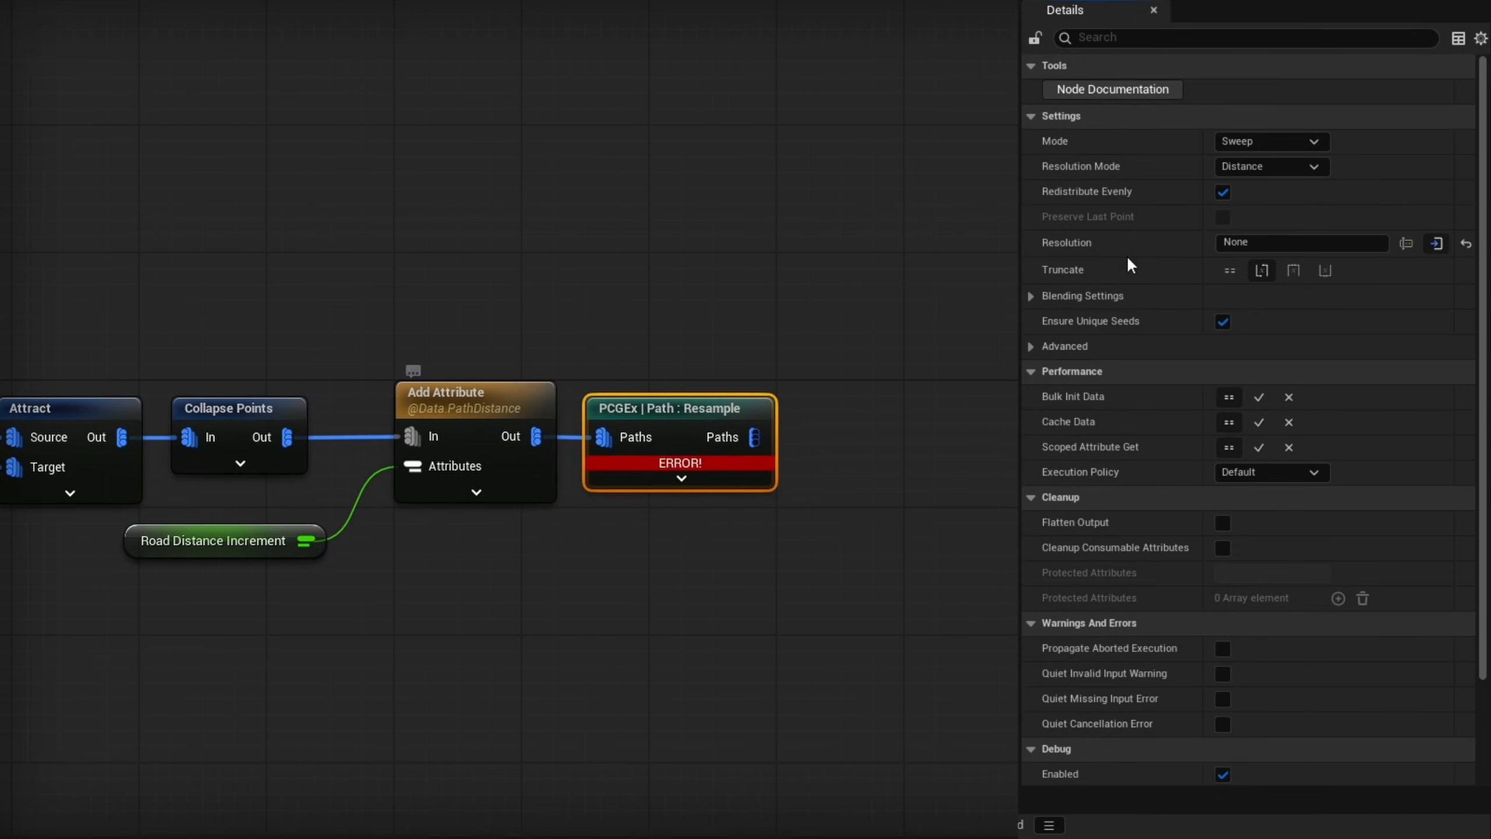
pyautogui.write('ce')
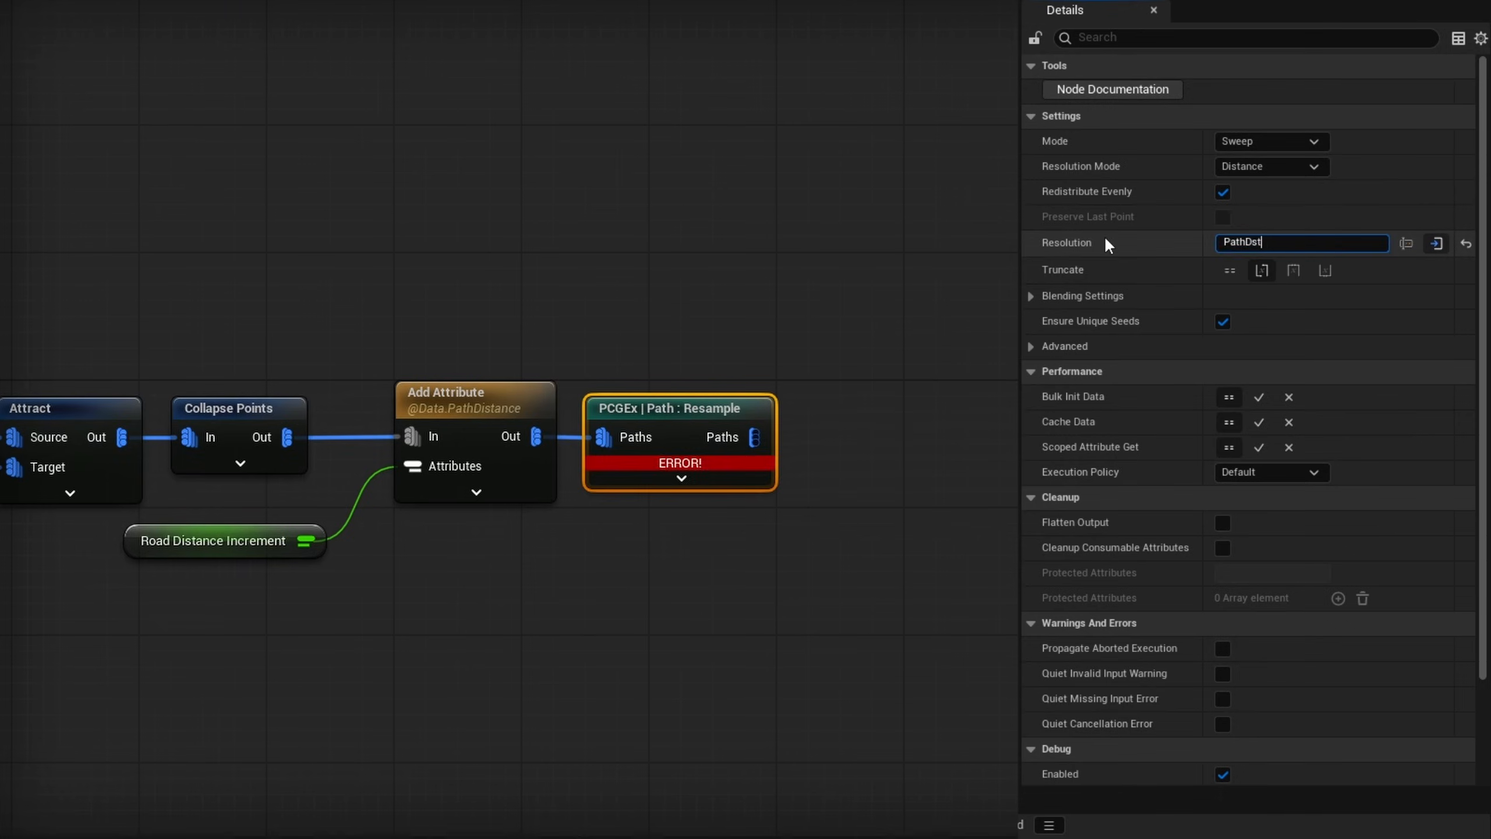
pyautogui.press('Return')
pyautogui.click(447, 410)
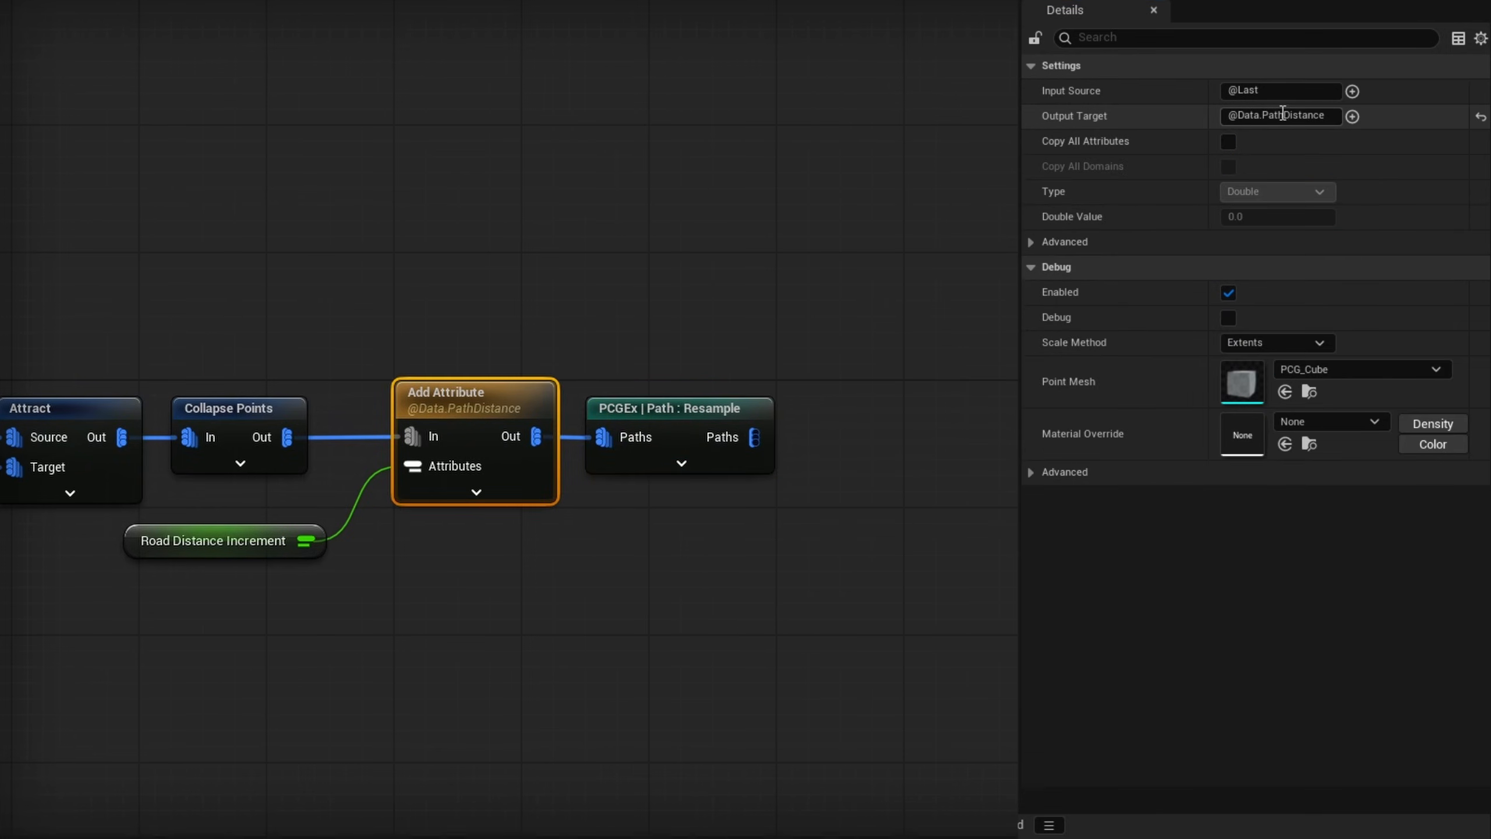
pyautogui.moveTo(1264, 116); pyautogui.dragTo(1201, 125)
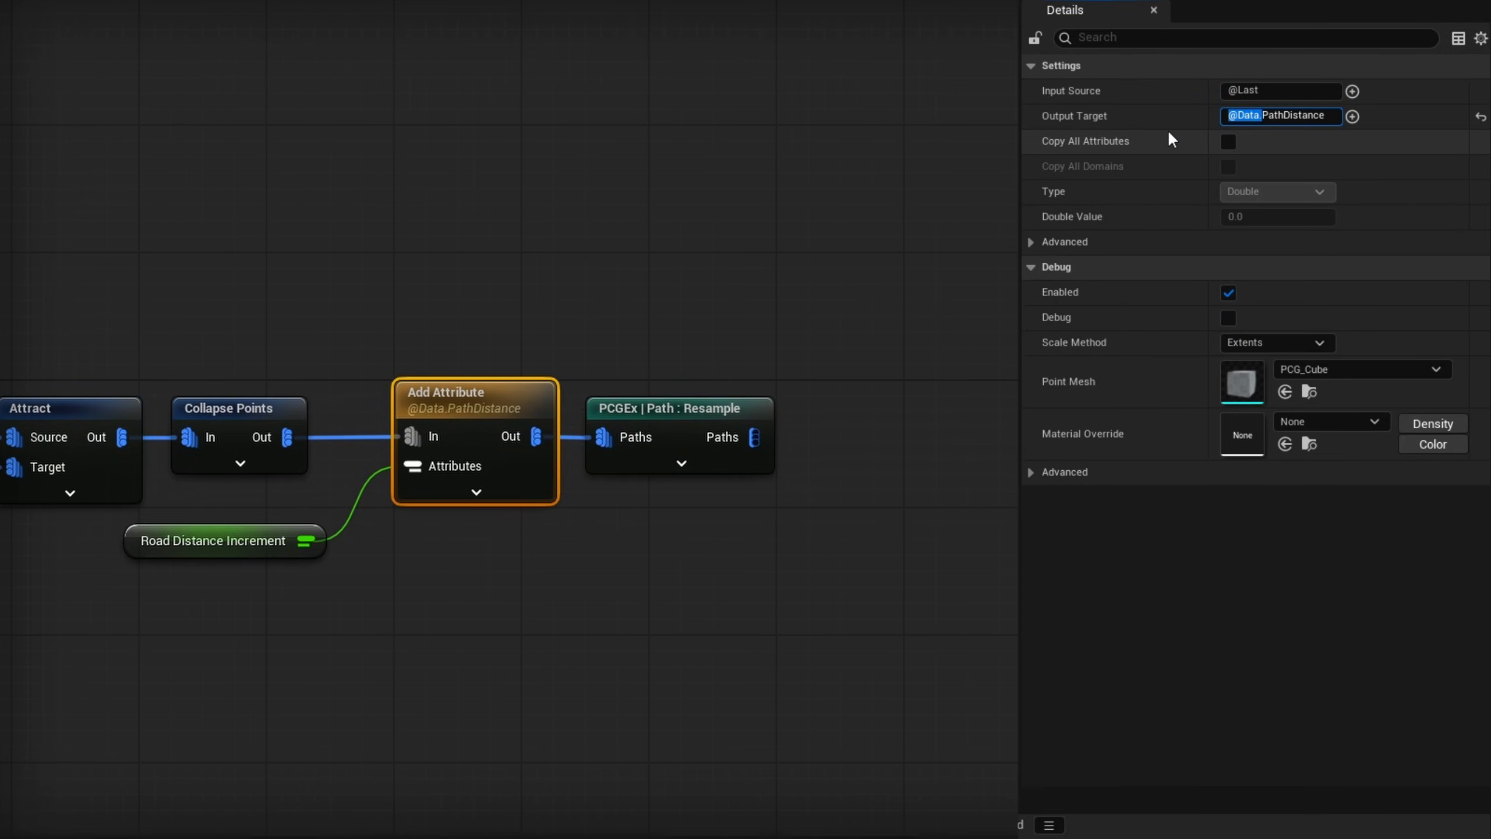
pyautogui.press('BackSpace')
pyautogui.press('Return')
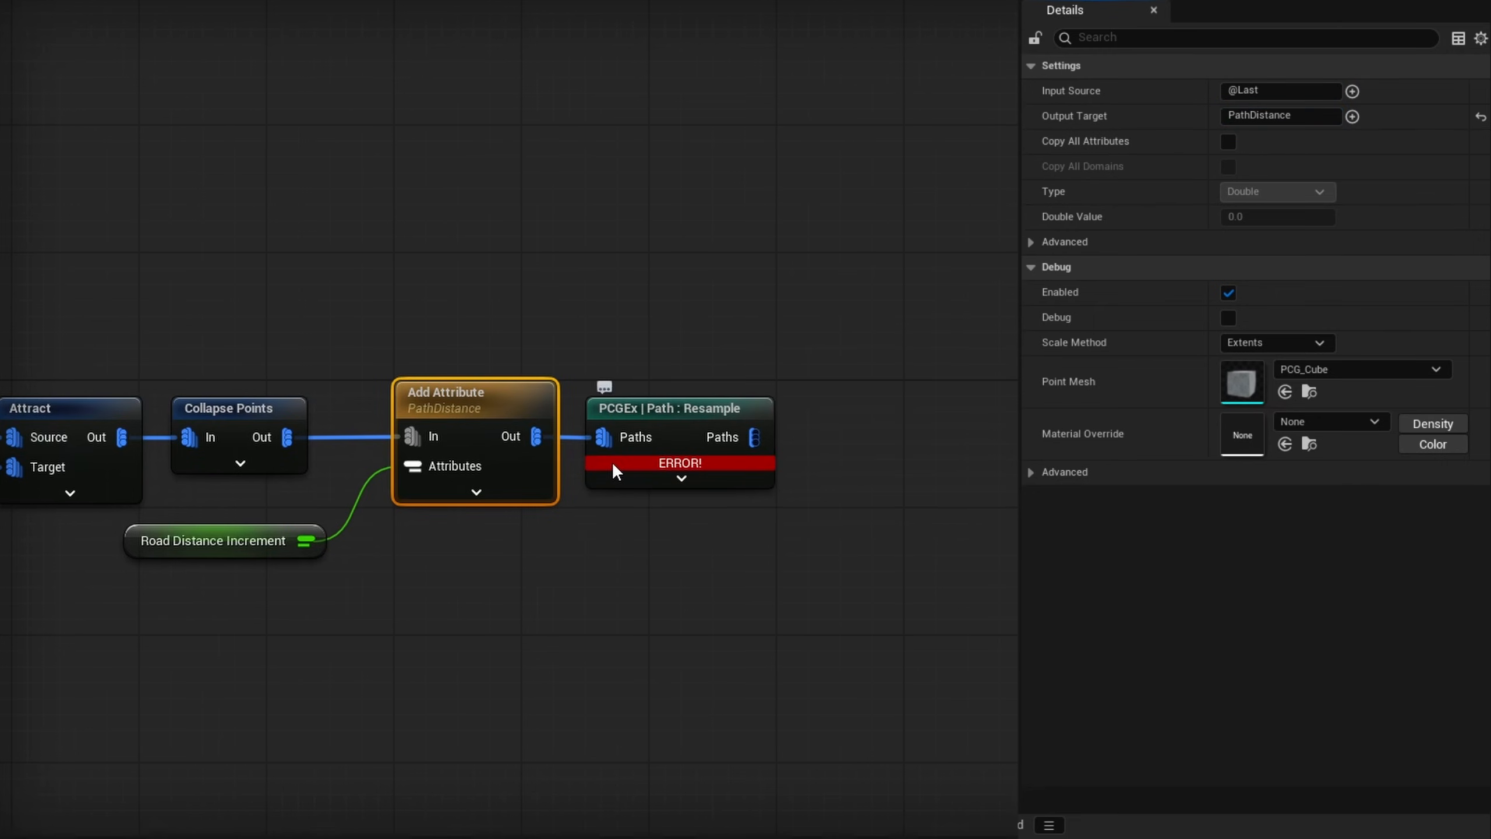
pyautogui.moveTo(612, 462)
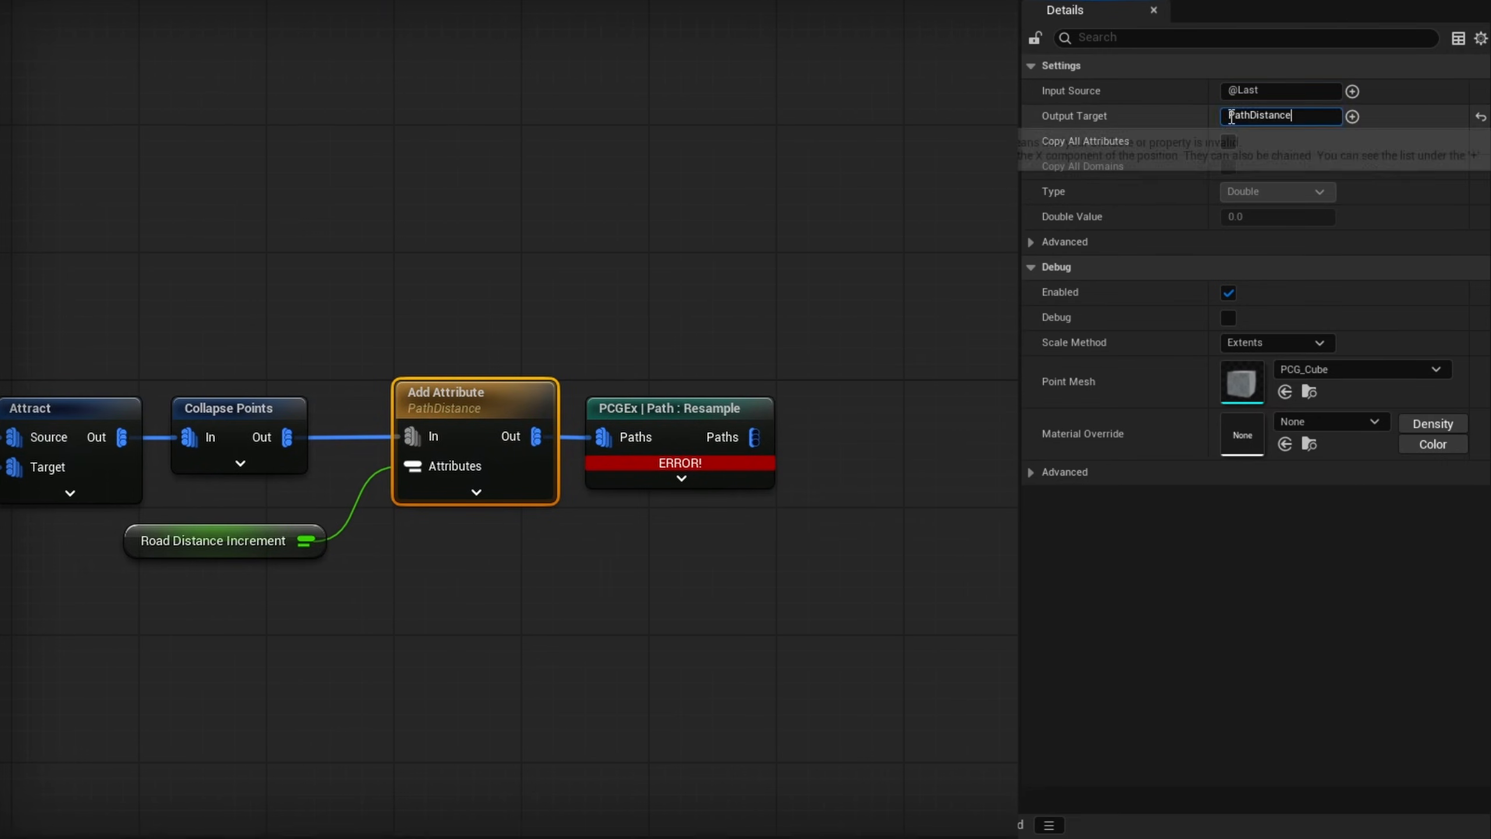
pyautogui.press('Return')
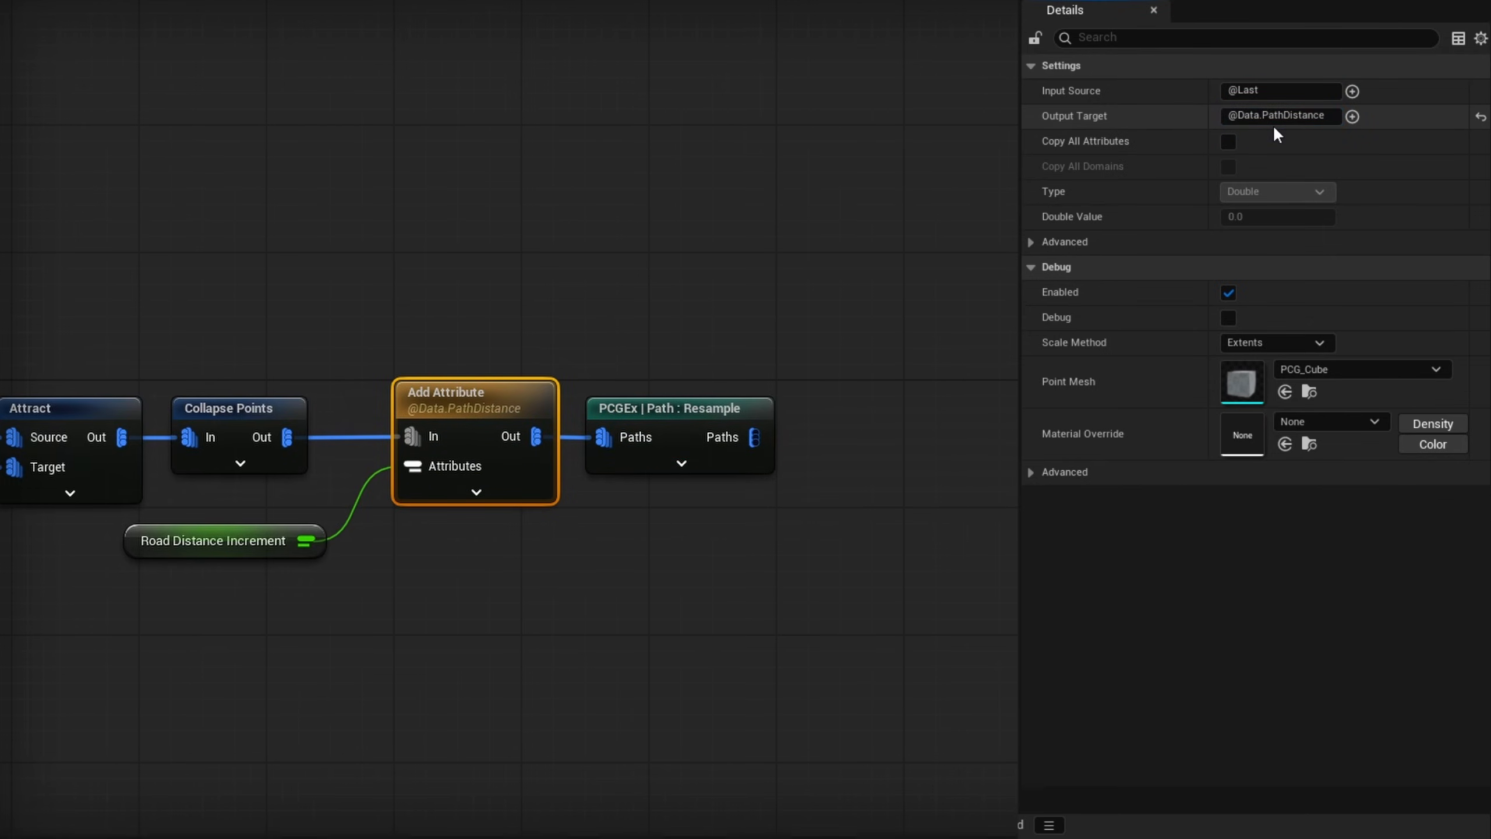
# - Add a PCGEx Path : Write Tangents node after Resample and connect its Paths output to PCGLoop Rotation to Tangent
pyautogui.click(670, 424)
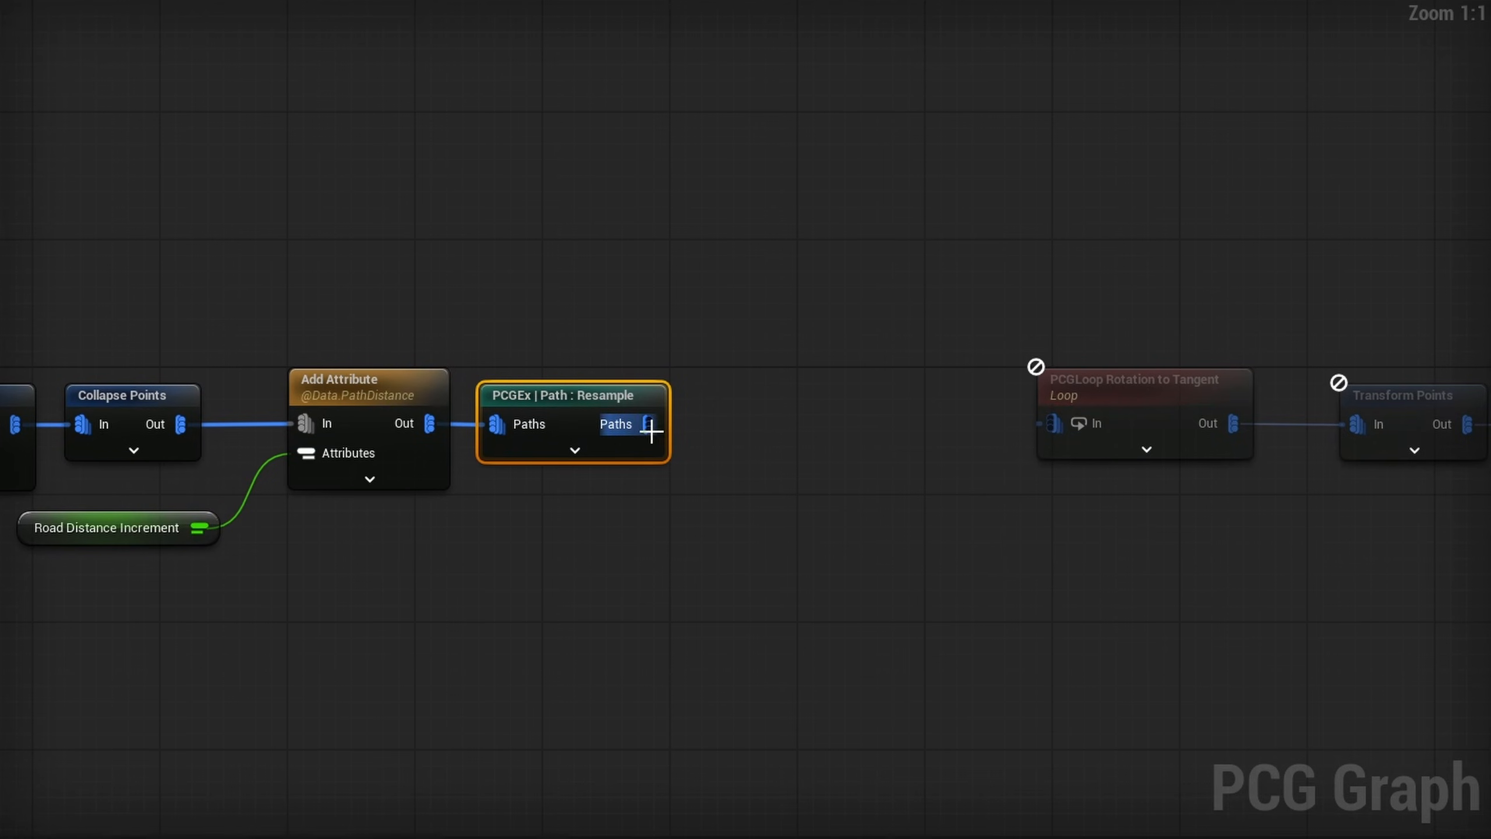
pyautogui.moveTo(651, 431); pyautogui.dragTo(725, 427)
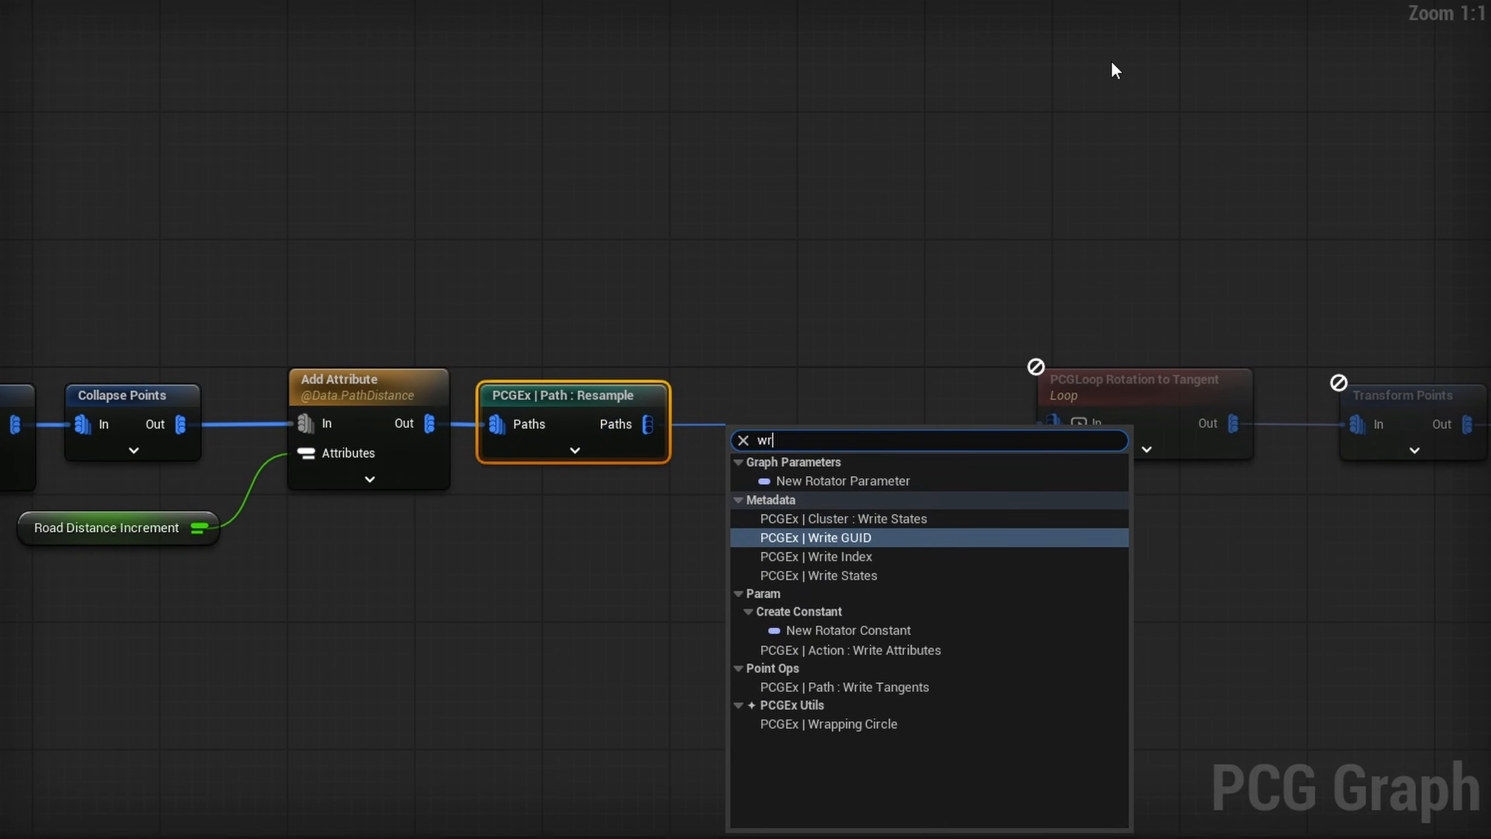
pyautogui.write('write tang')
pyautogui.press('Return')
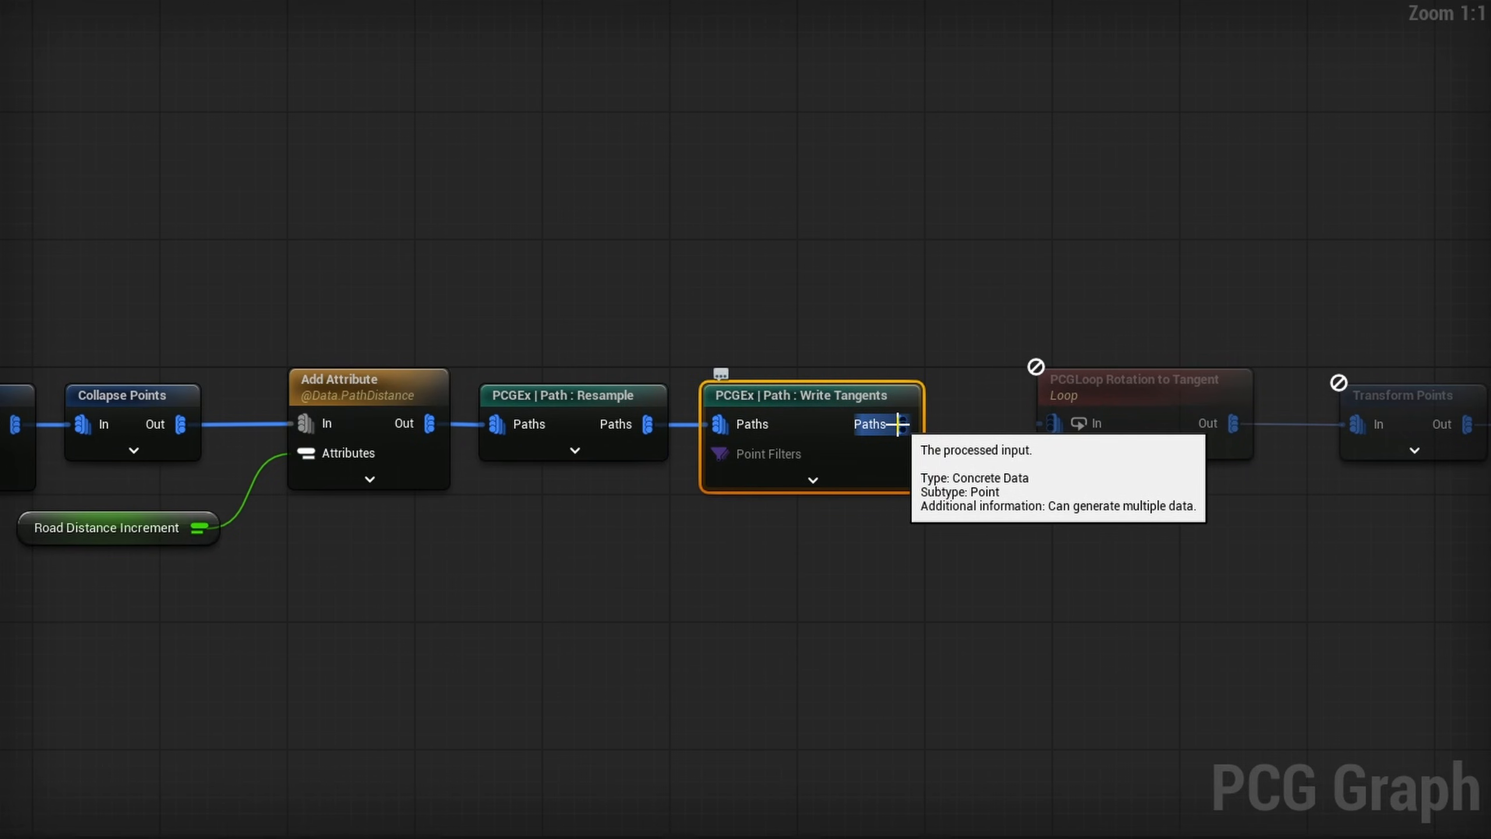
pyautogui.moveTo(899, 424); pyautogui.dragTo(1054, 429)
pyautogui.moveTo(908, 428); pyautogui.dragTo(738, 435, button='right')
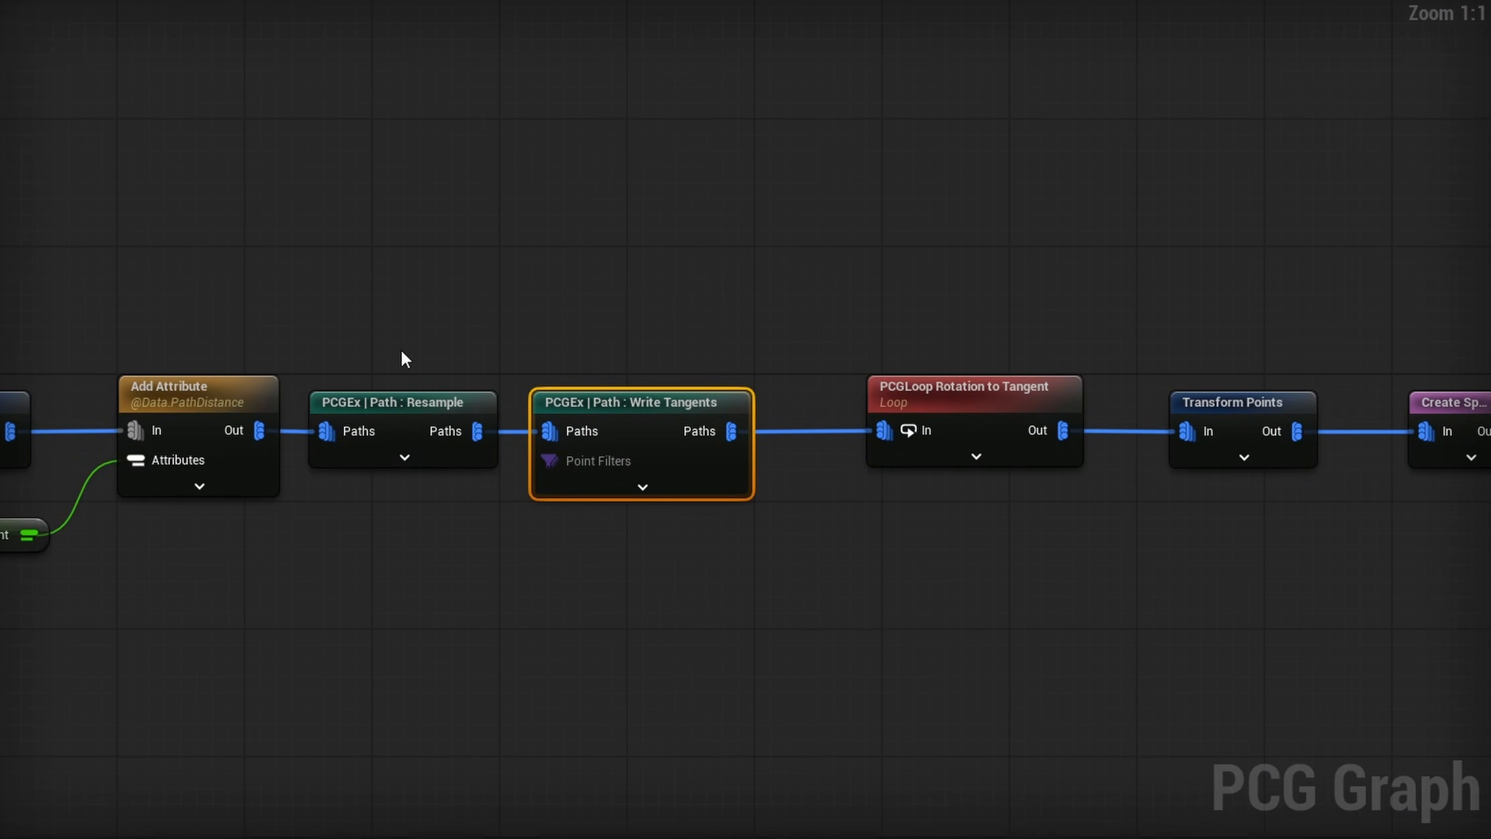
# - Set Truncate on the Path : Resample node to the ceiling option
pyautogui.click(382, 412)
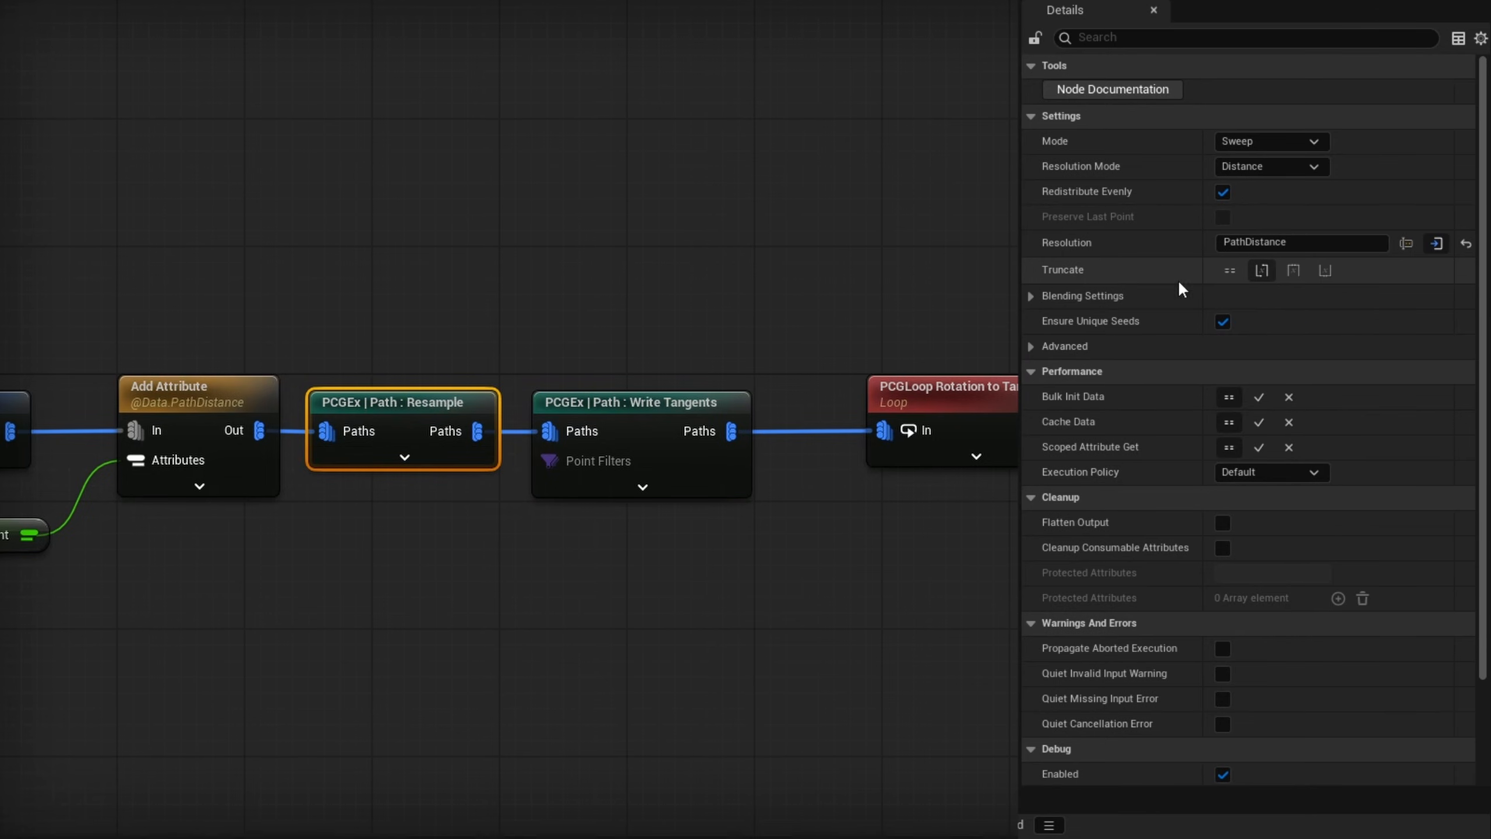
pyautogui.click(1290, 272)
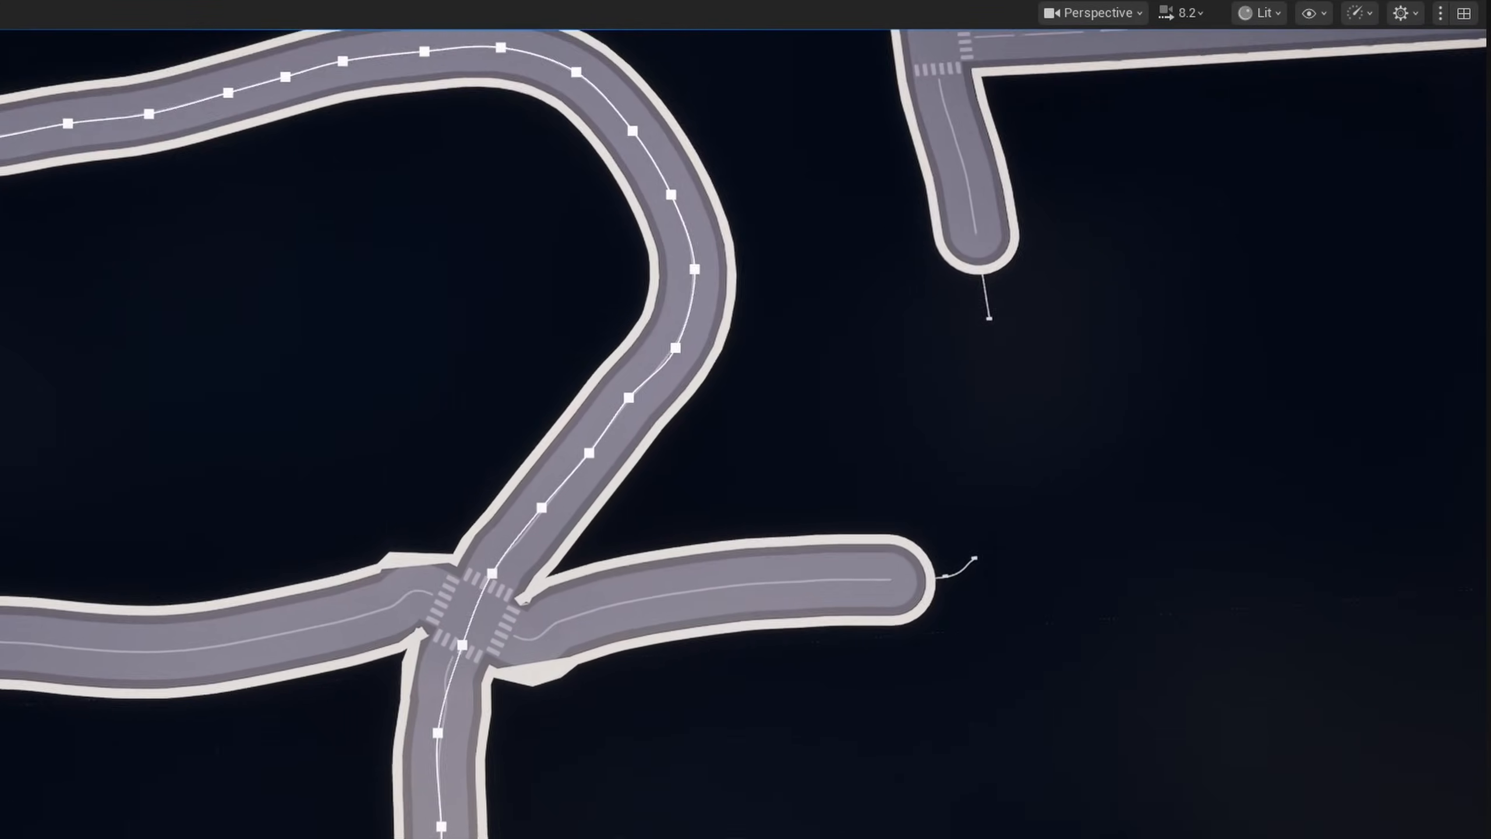
# - Move the vertical road spline's control points around the skewed four-way crossing to reshape that intersection
pyautogui.scroll(5, 470, 584)
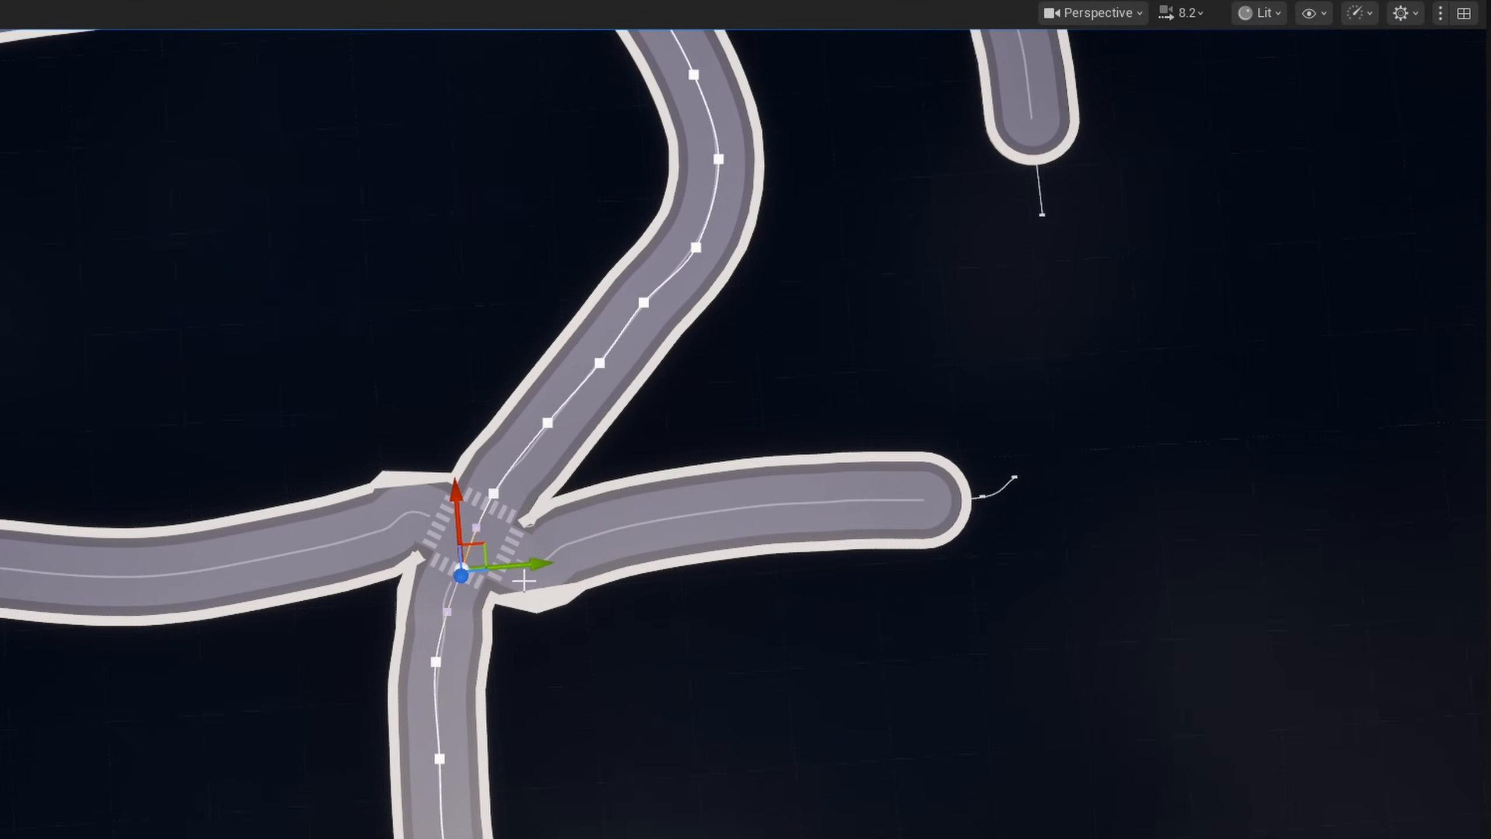
pyautogui.moveTo(486, 565); pyautogui.dragTo(483, 565)
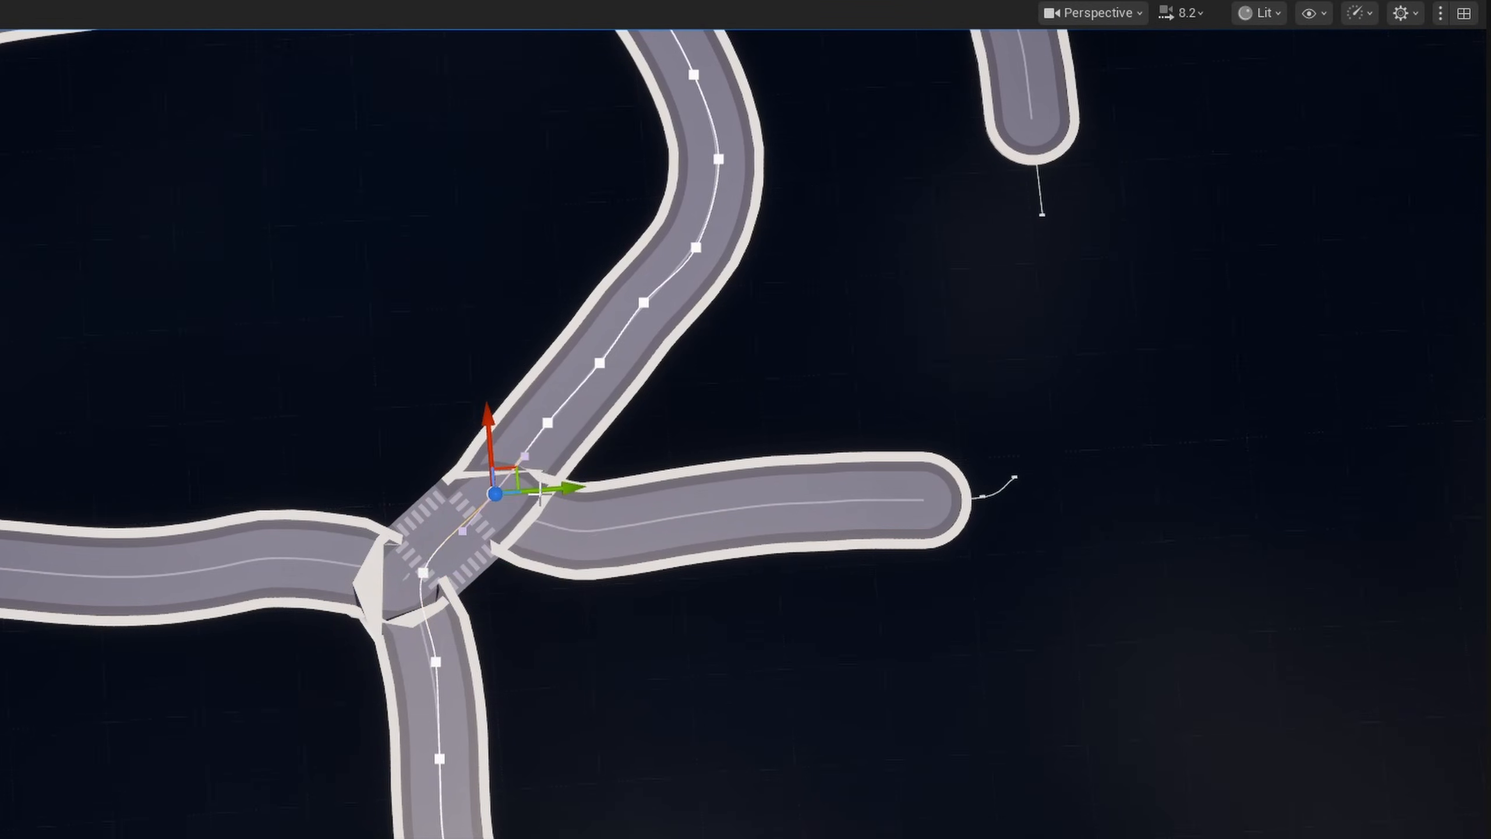
pyautogui.moveTo(515, 470); pyautogui.dragTo(441, 444)
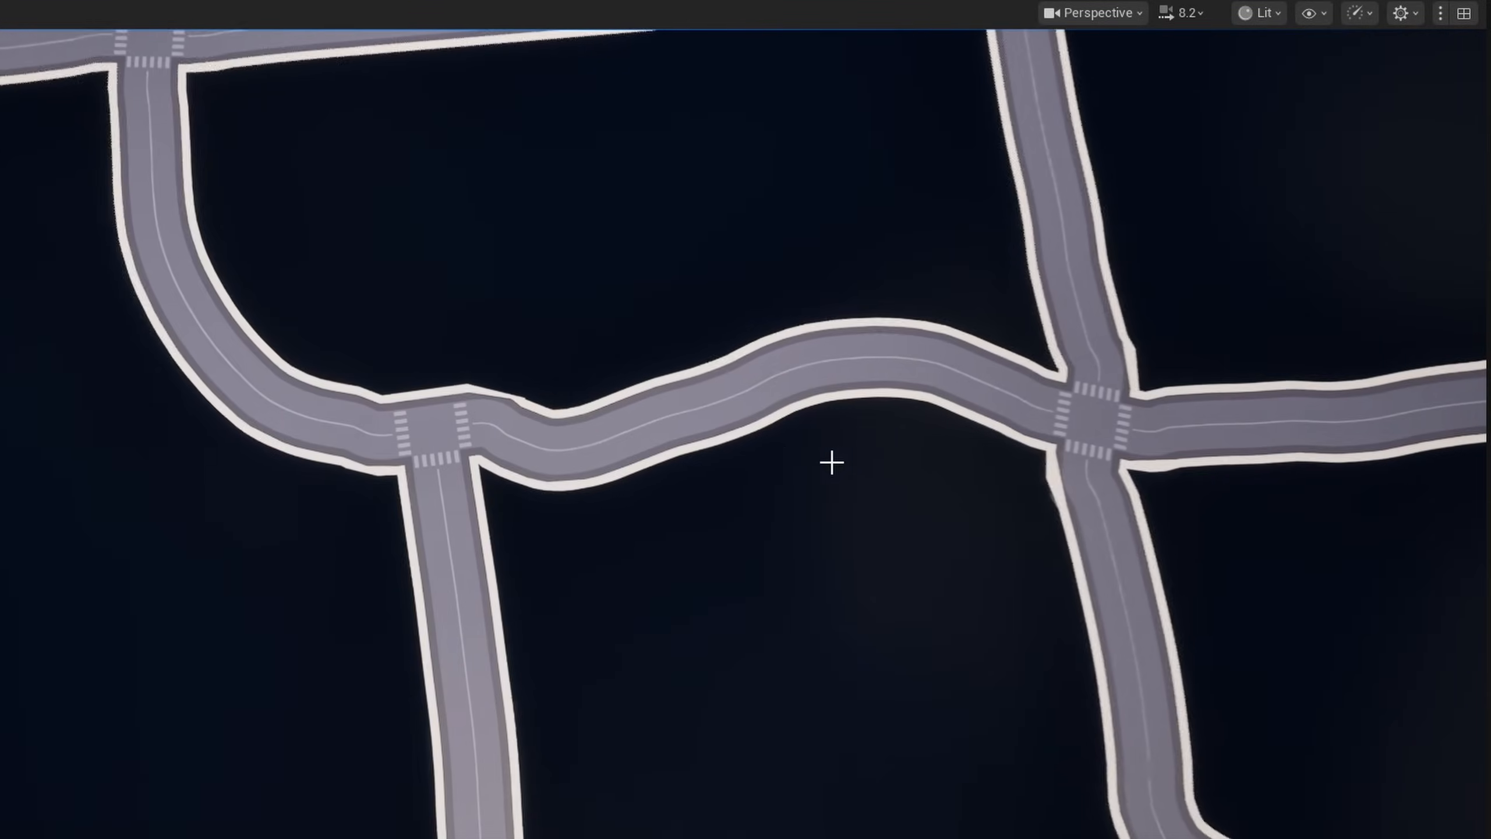
pyautogui.click(522, 441)
pyautogui.click(525, 451)
pyautogui.moveTo(523, 426); pyautogui.dragTo(453, 376)
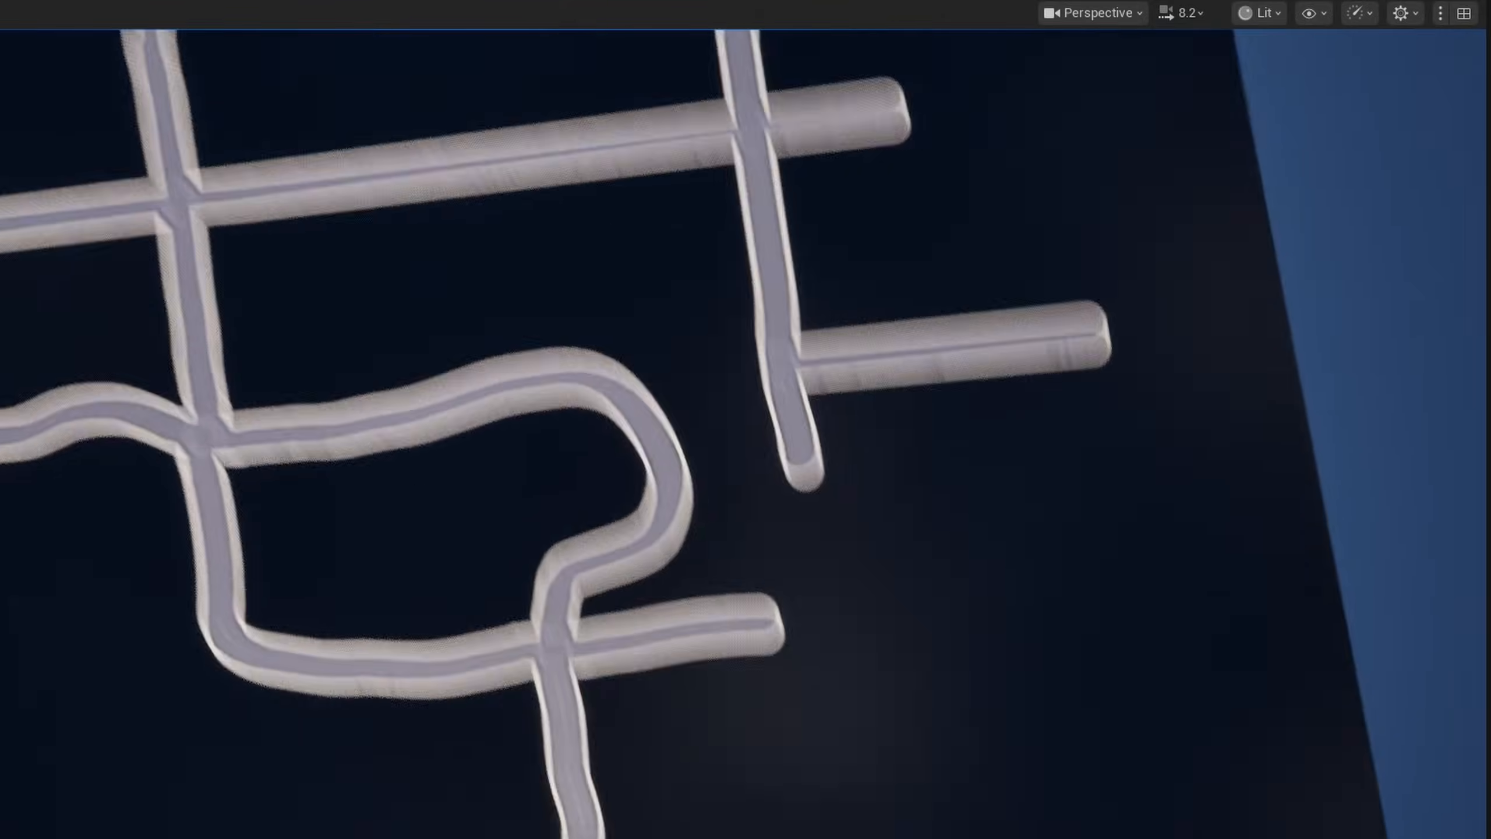
# - Reposition the spline end point of the straight vertical road just below its junction with the side road
pyautogui.moveTo(649, 762); pyautogui.dragTo(664, 766)
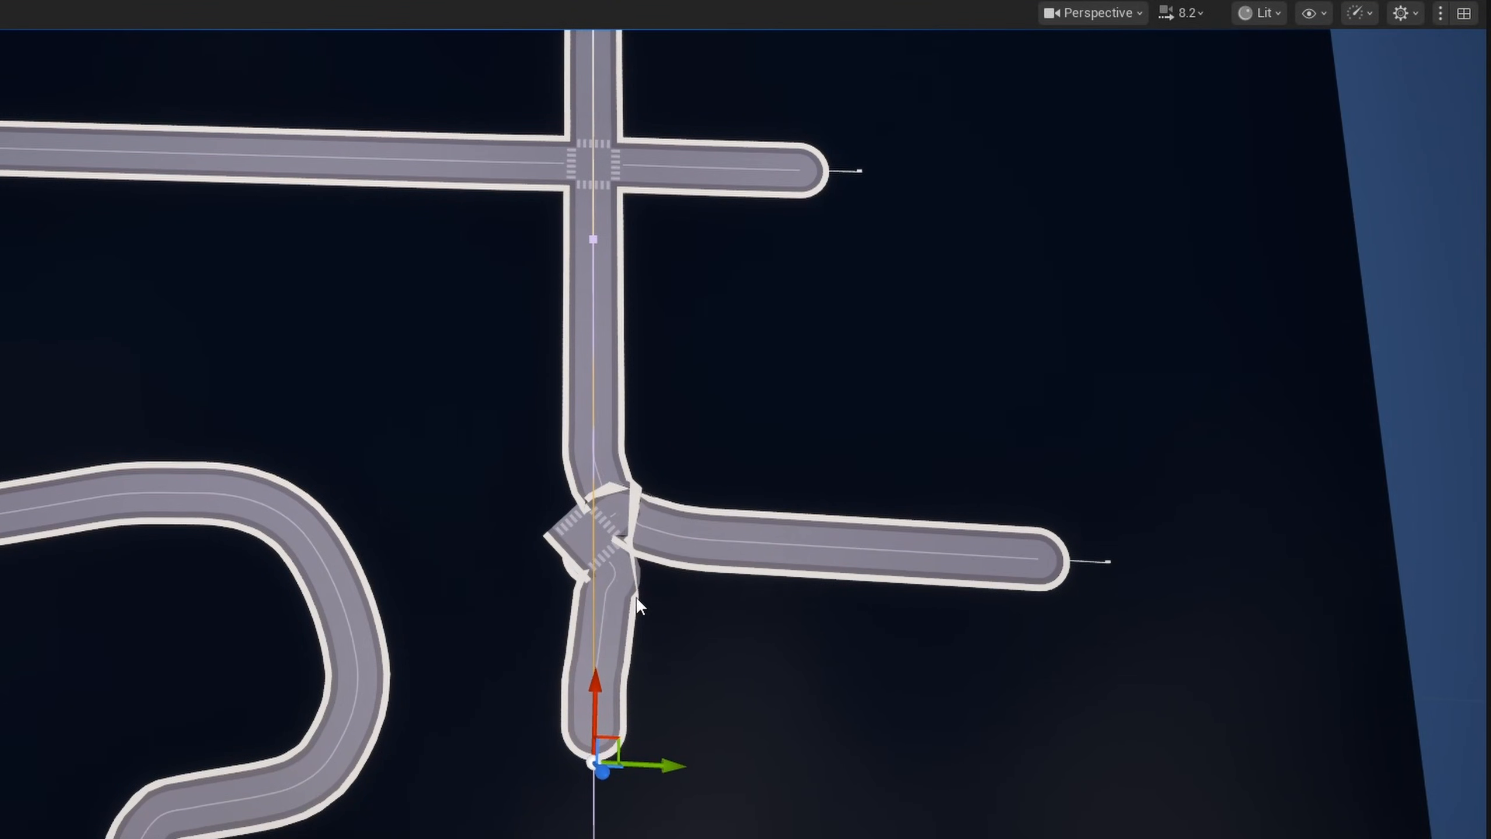
pyautogui.press('w')
pyautogui.moveTo(694, 694); pyautogui.dragTo(693, 694, button='right')
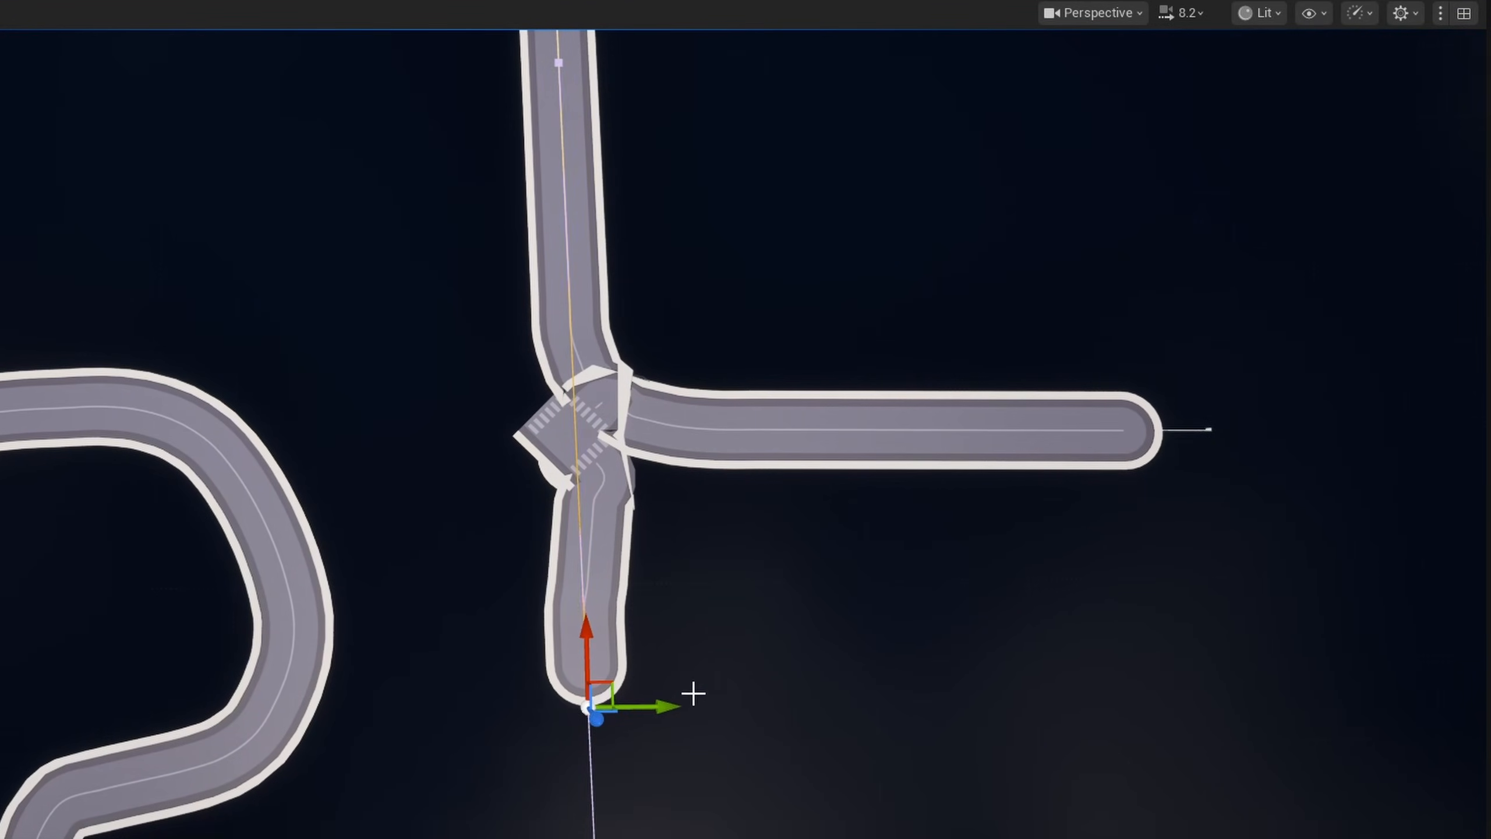
# - Move the side road's inner spline point onto the vertical road to form a T-junction, and adjust its outer end point
pyautogui.click(1207, 425)
pyautogui.click(1207, 430)
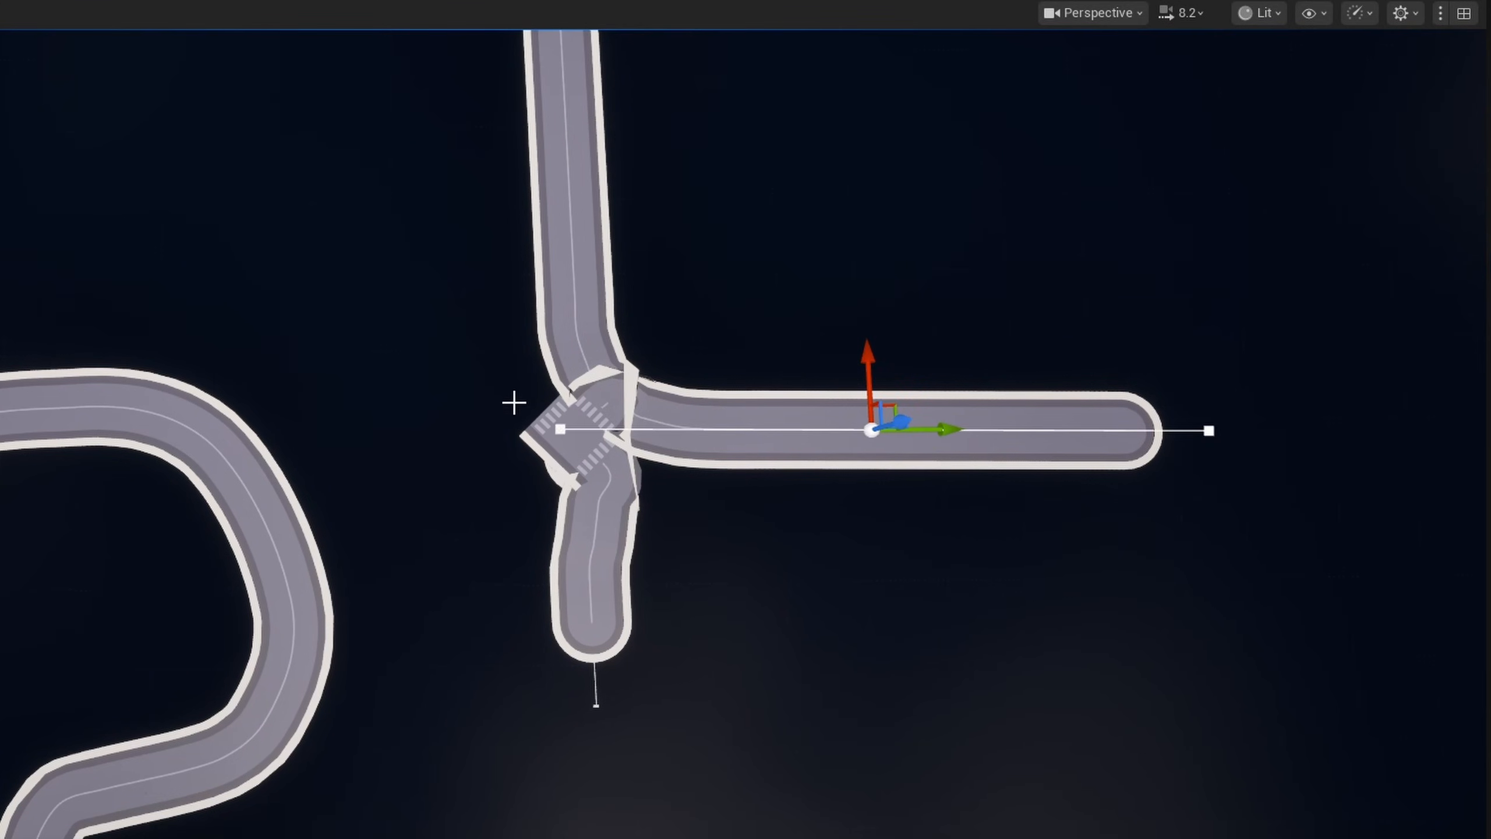
pyautogui.moveTo(638, 427); pyautogui.dragTo(664, 424)
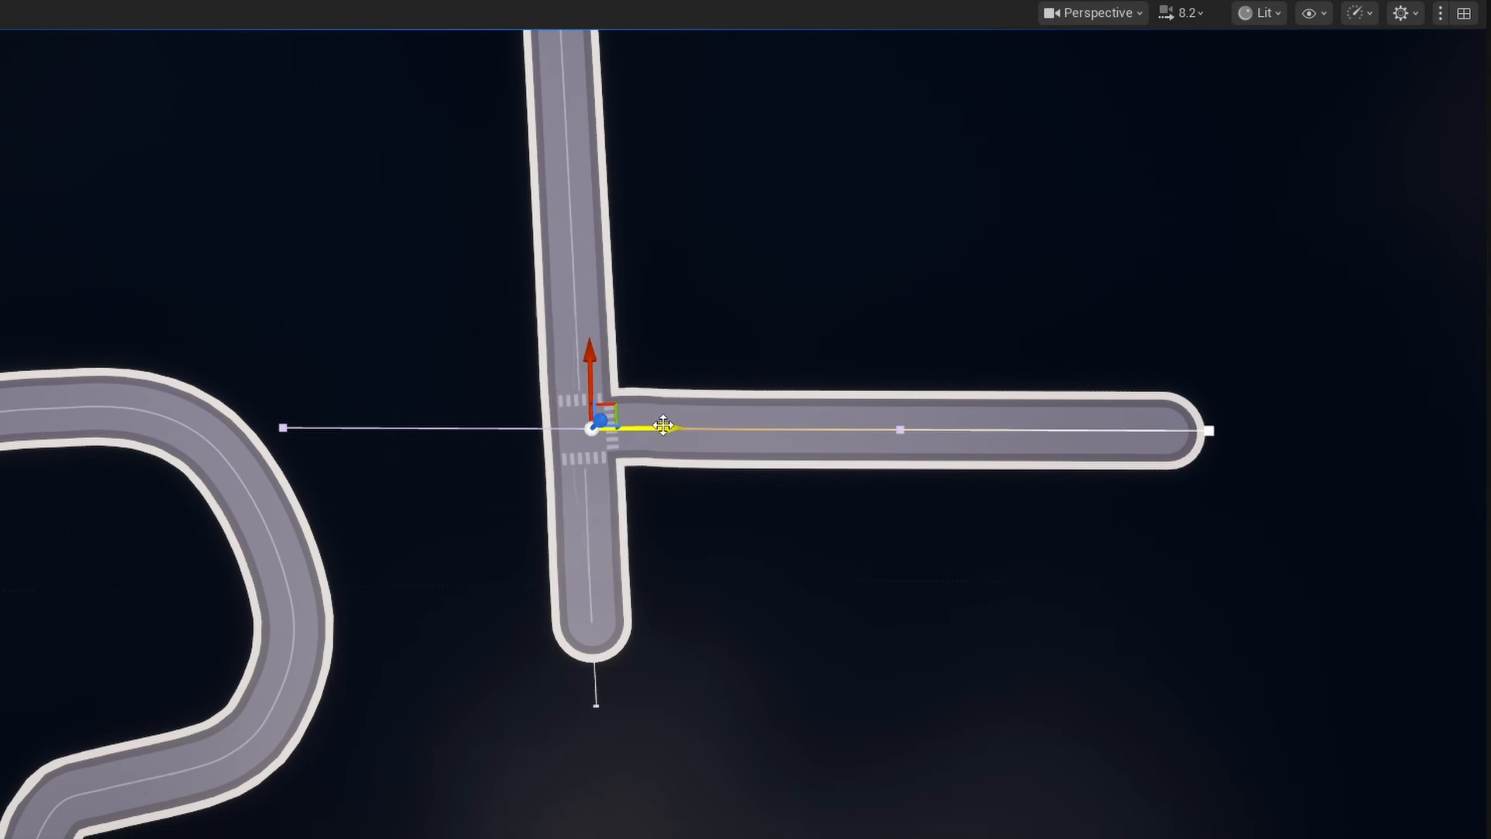
pyautogui.scroll(-5, 762, 463)
pyautogui.click(720, 458)
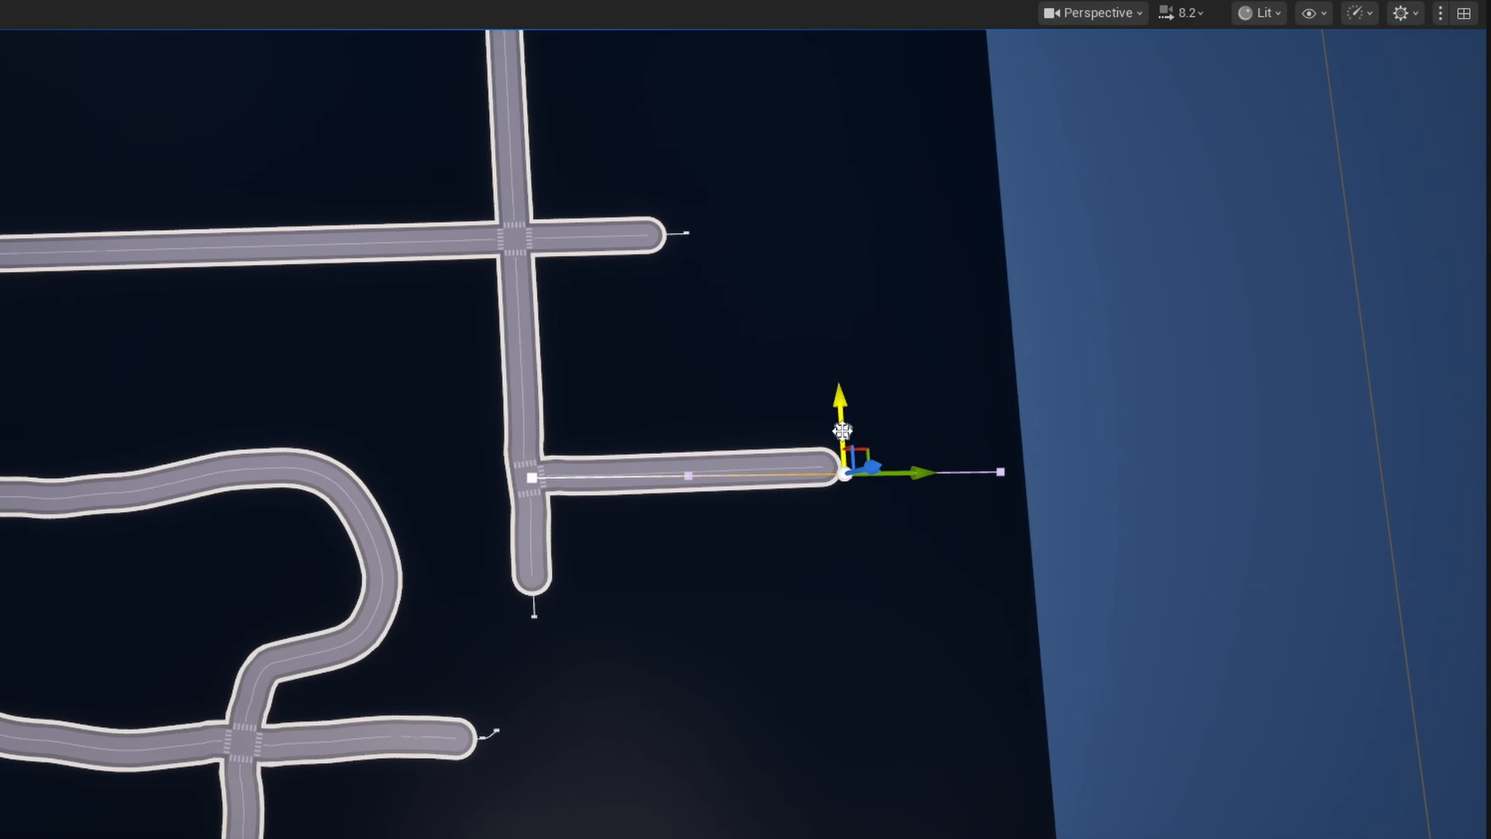
pyautogui.scroll(-4, 842, 431)
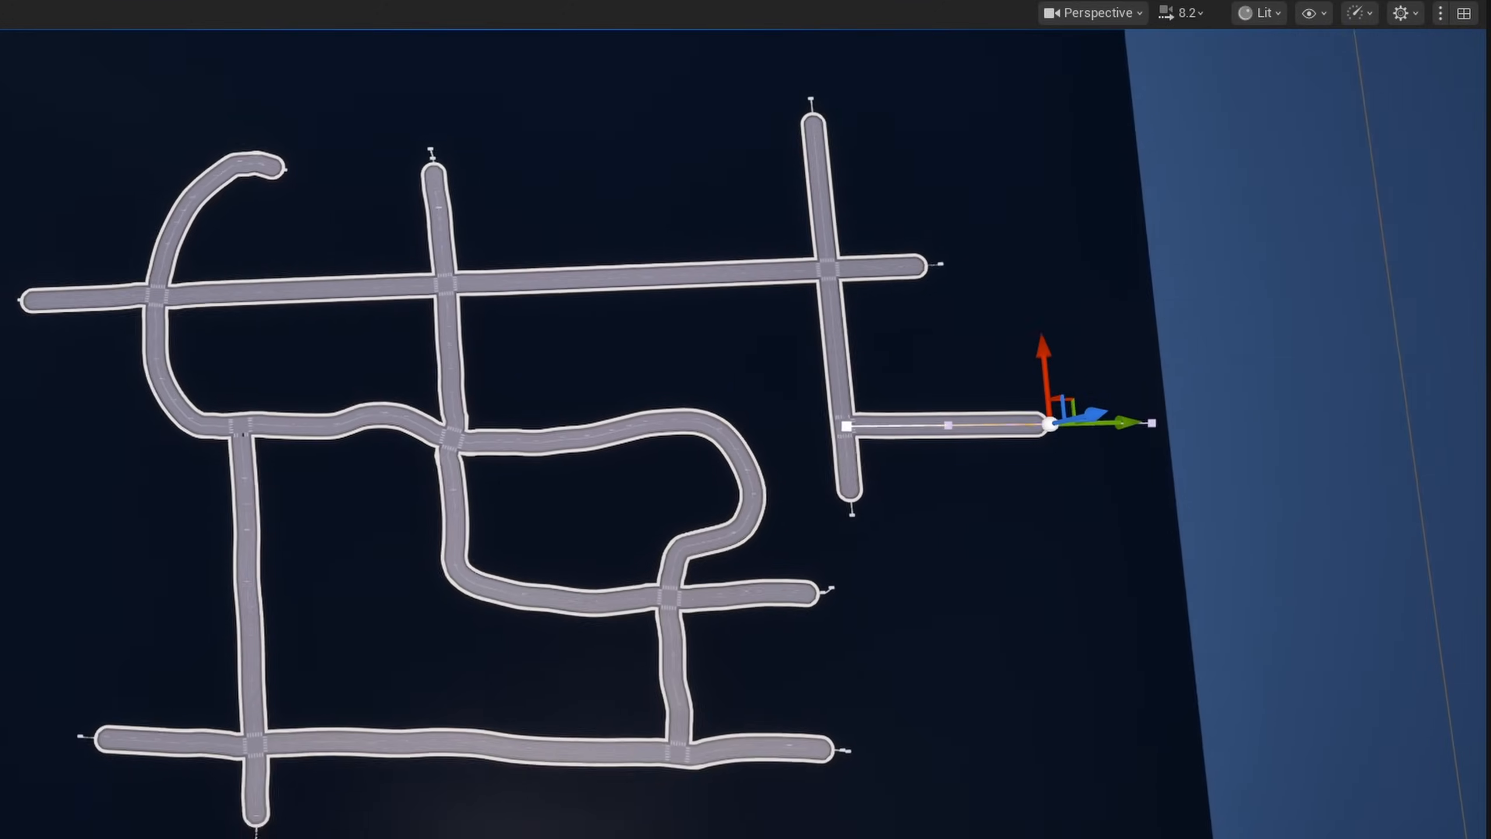
# - Duplicate the L-shaped road spline, place the copy across the lowest horizontal road, and look over the network in game view
pyautogui.scroll(-1, 738, 255)
pyautogui.click(737, 255)
pyautogui.moveTo(776, 741); pyautogui.dragTo(760, 784, button='right')
pyautogui.click(1109, 289)
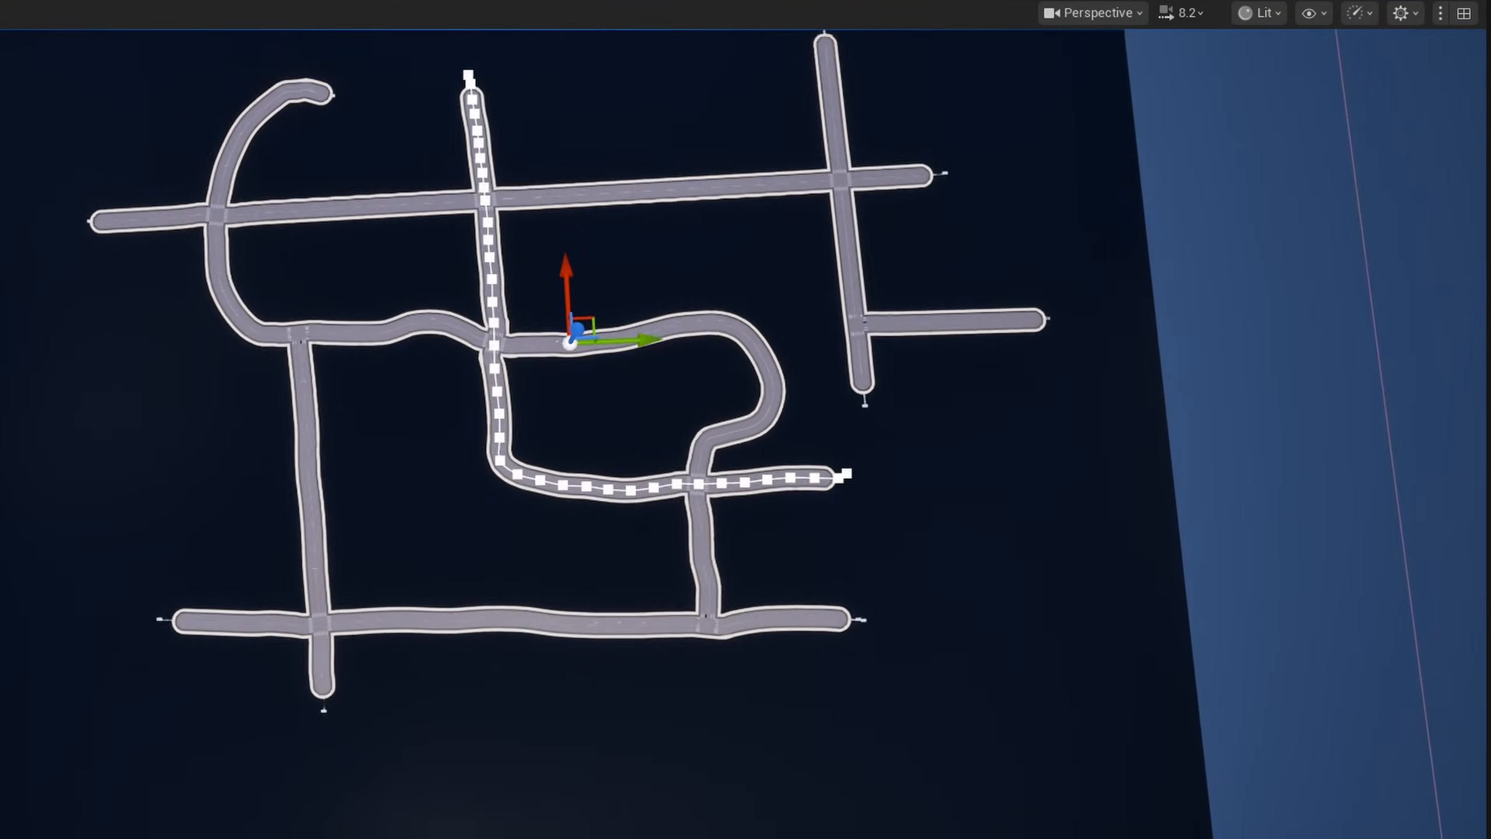
pyautogui.moveTo(543, 333); pyautogui.dragTo(543, 333, button='right')
pyautogui.keyDown('alt'); pyautogui.moveTo(541, 331); pyautogui.dragTo(481, 627); pyautogui.keyUp('alt')
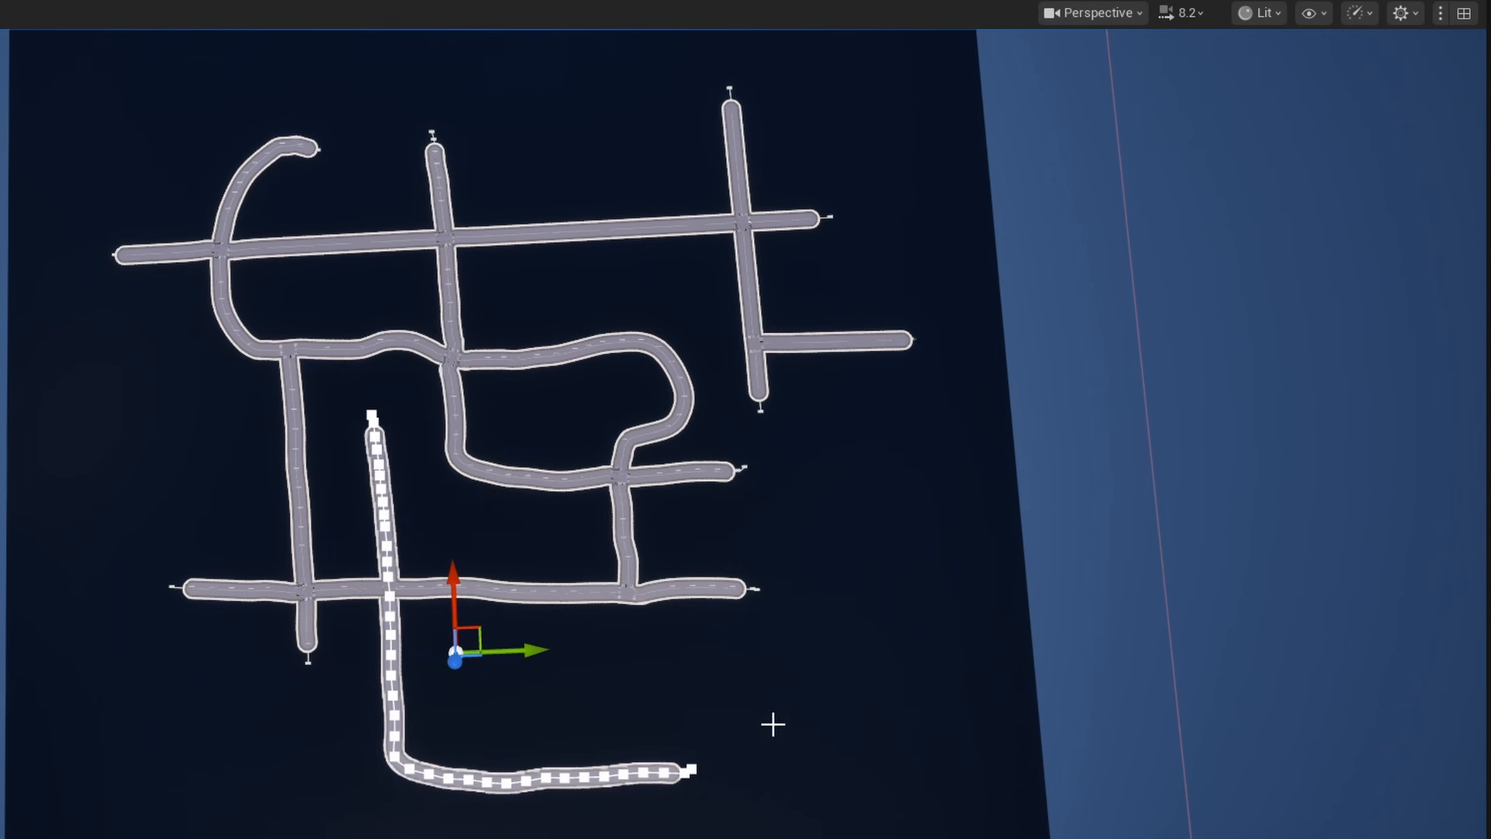
pyautogui.press('g')
pyautogui.moveTo(882, 631); pyautogui.dragTo(663, 593, button='right')
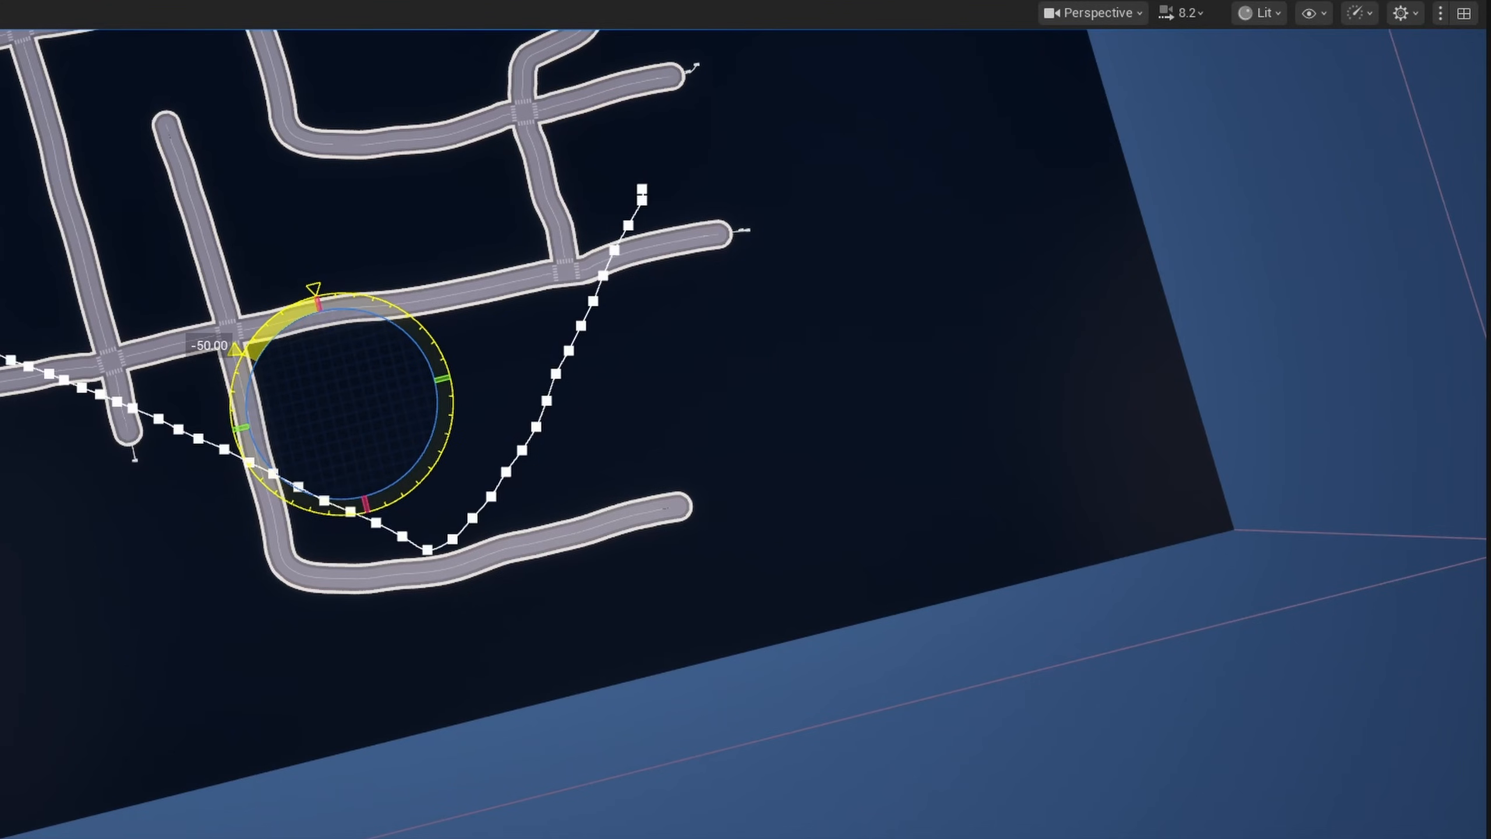
# - Rotate the copied L-shaped road and reposition it across the lowest horizontal road
pyautogui.press('w')
pyautogui.moveTo(433, 407); pyautogui.dragTo(547, 333)
pyautogui.moveTo(609, 442); pyautogui.dragTo(543, 420, button='right')
pyautogui.press('w')
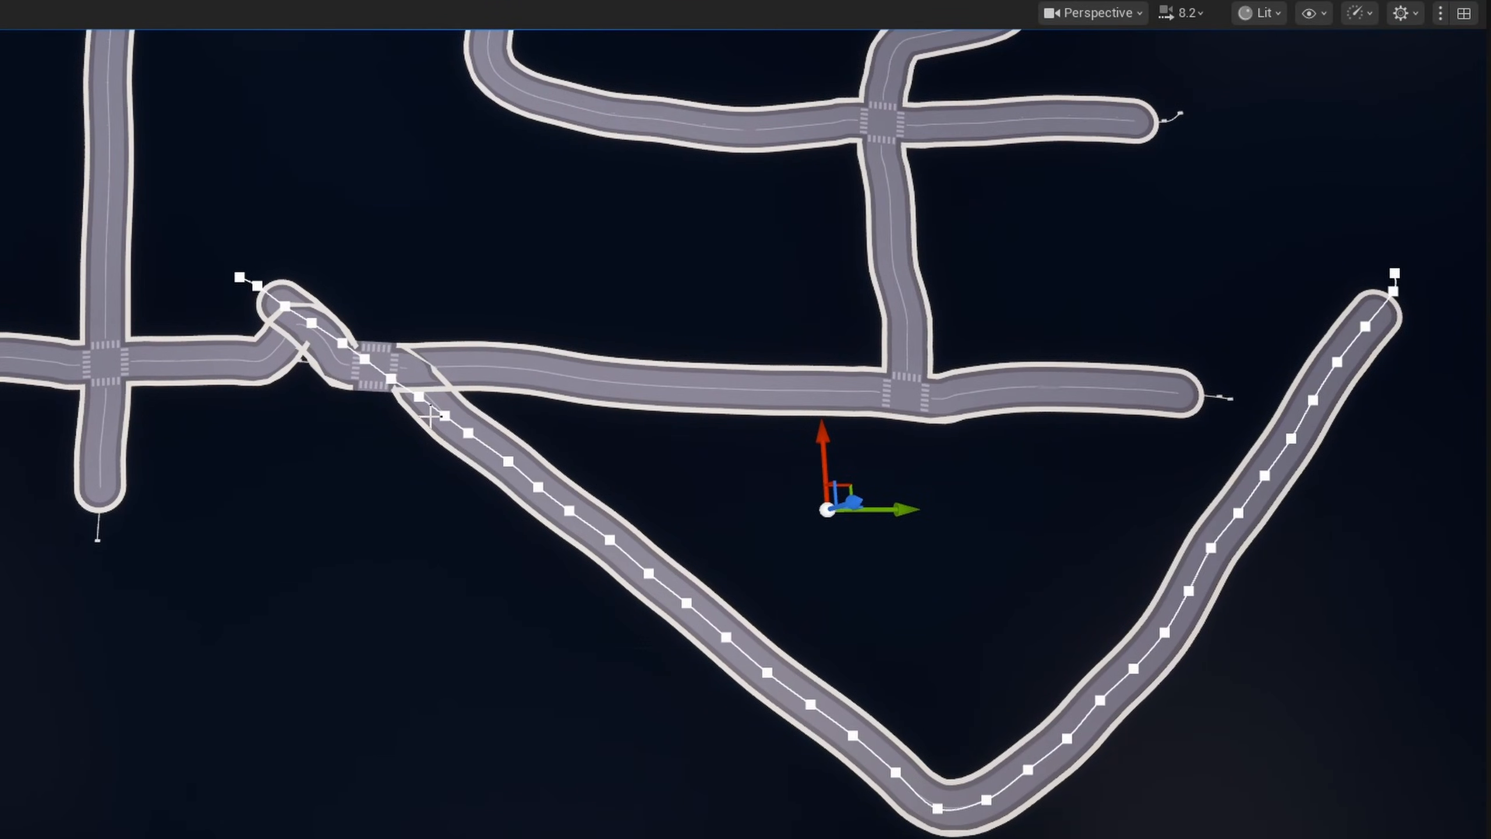
pyautogui.press('e')
pyautogui.moveTo(805, 606)
pyautogui.mouseDown()
pyautogui.moveTo(834, 582)
pyautogui.moveTo(806, 606)
pyautogui.mouseUp()
pyautogui.press('w')
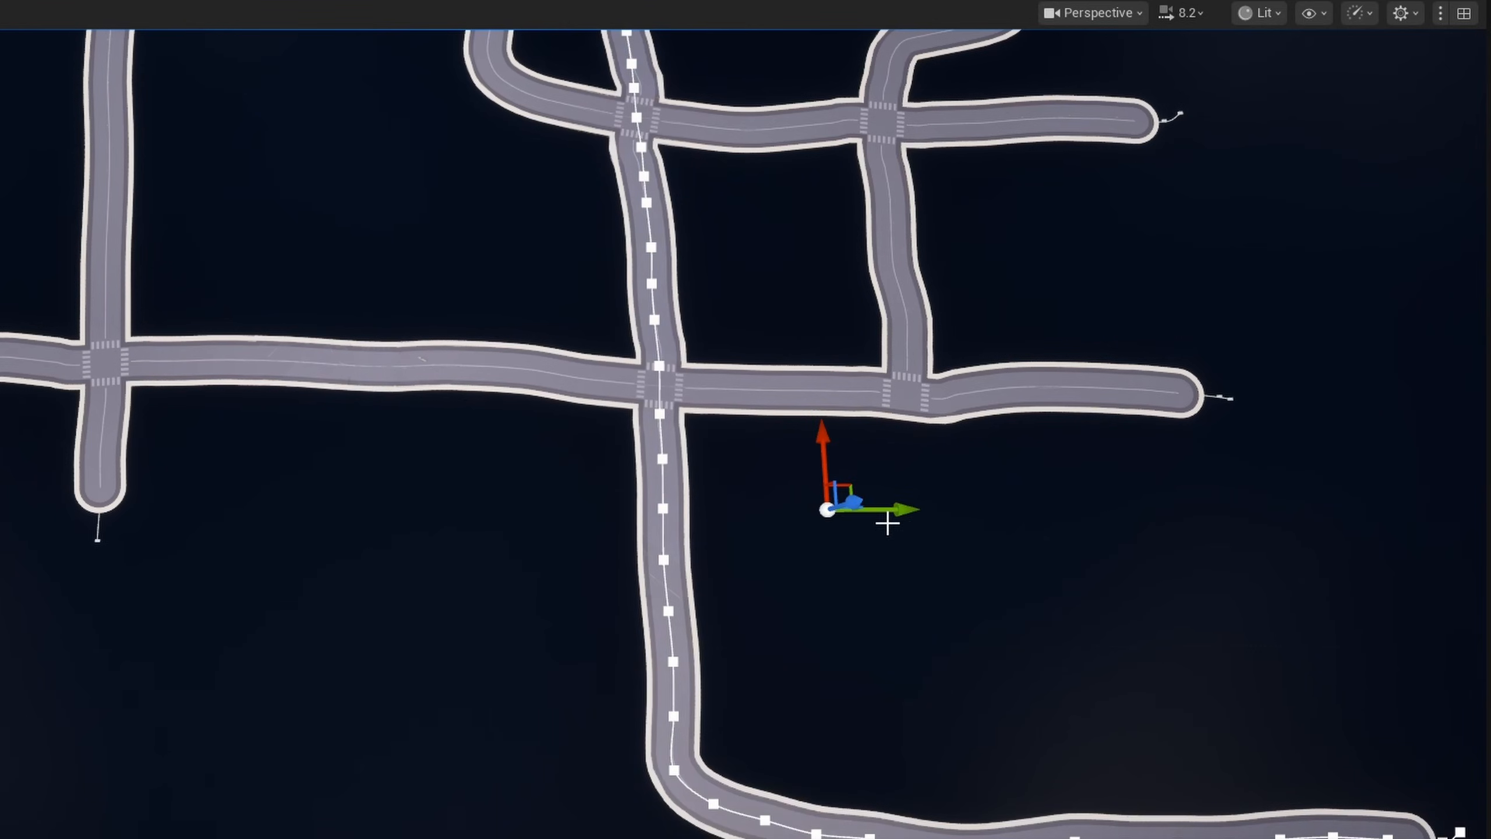
# - Move the copied road close to the neighbouring vertical road and inspect the resulting crossing in game view
pyautogui.moveTo(869, 486); pyautogui.dragTo(475, 477)
pyautogui.moveTo(479, 523); pyautogui.dragTo(499, 512, button='right')
pyautogui.moveTo(479, 523); pyautogui.dragTo(473, 450)
pyautogui.press('g')
pyautogui.moveTo(472, 449); pyautogui.dragTo(433, 497, button='right')
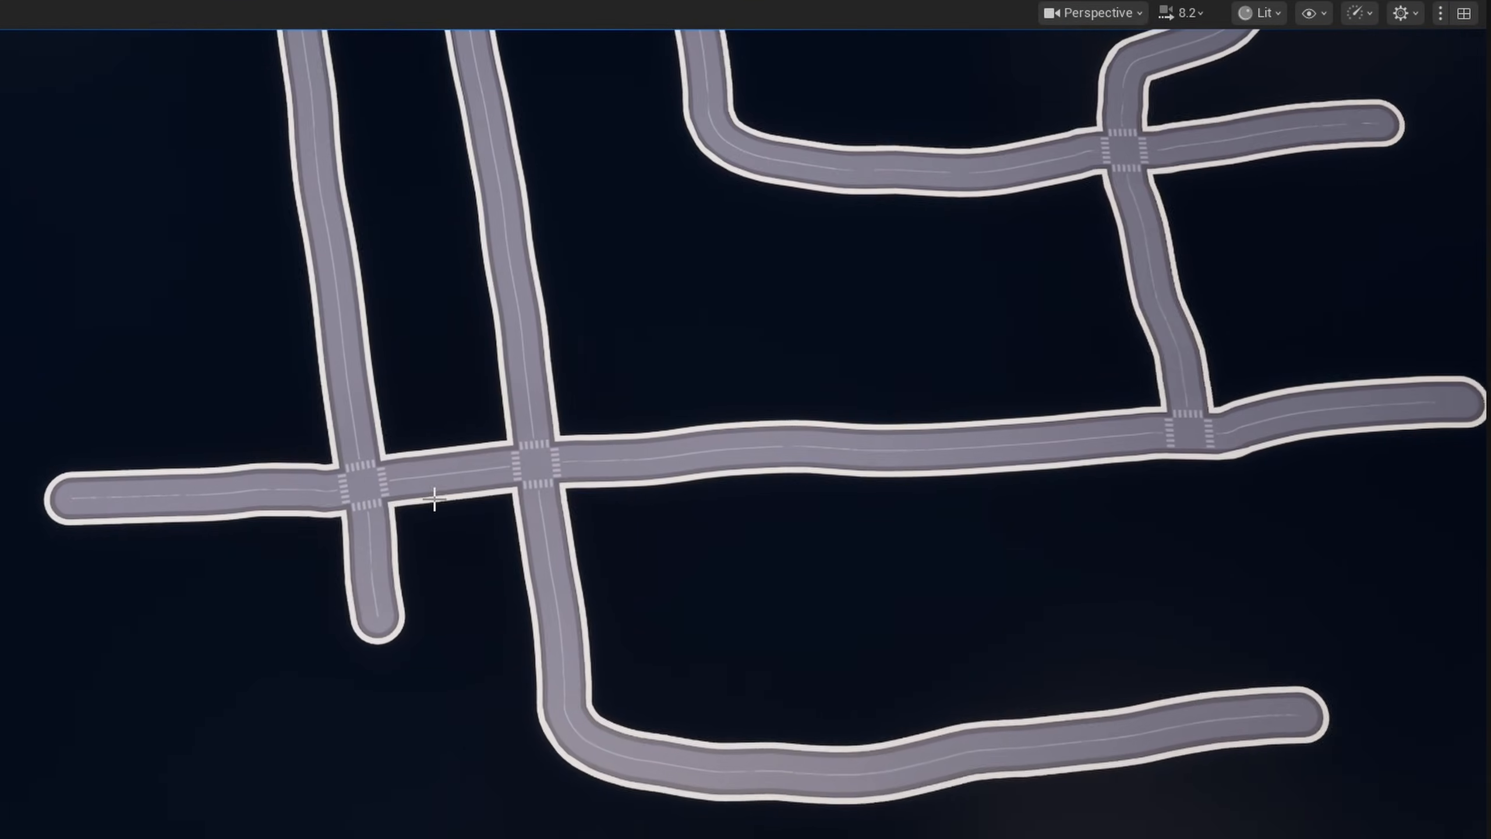
pyautogui.moveTo(570, 480)
pyautogui.mouseDown(button='right')
pyautogui.moveTo(533, 409)
pyautogui.moveTo(605, 464)
pyautogui.moveTo(587, 476)
pyautogui.mouseUp(button='right')
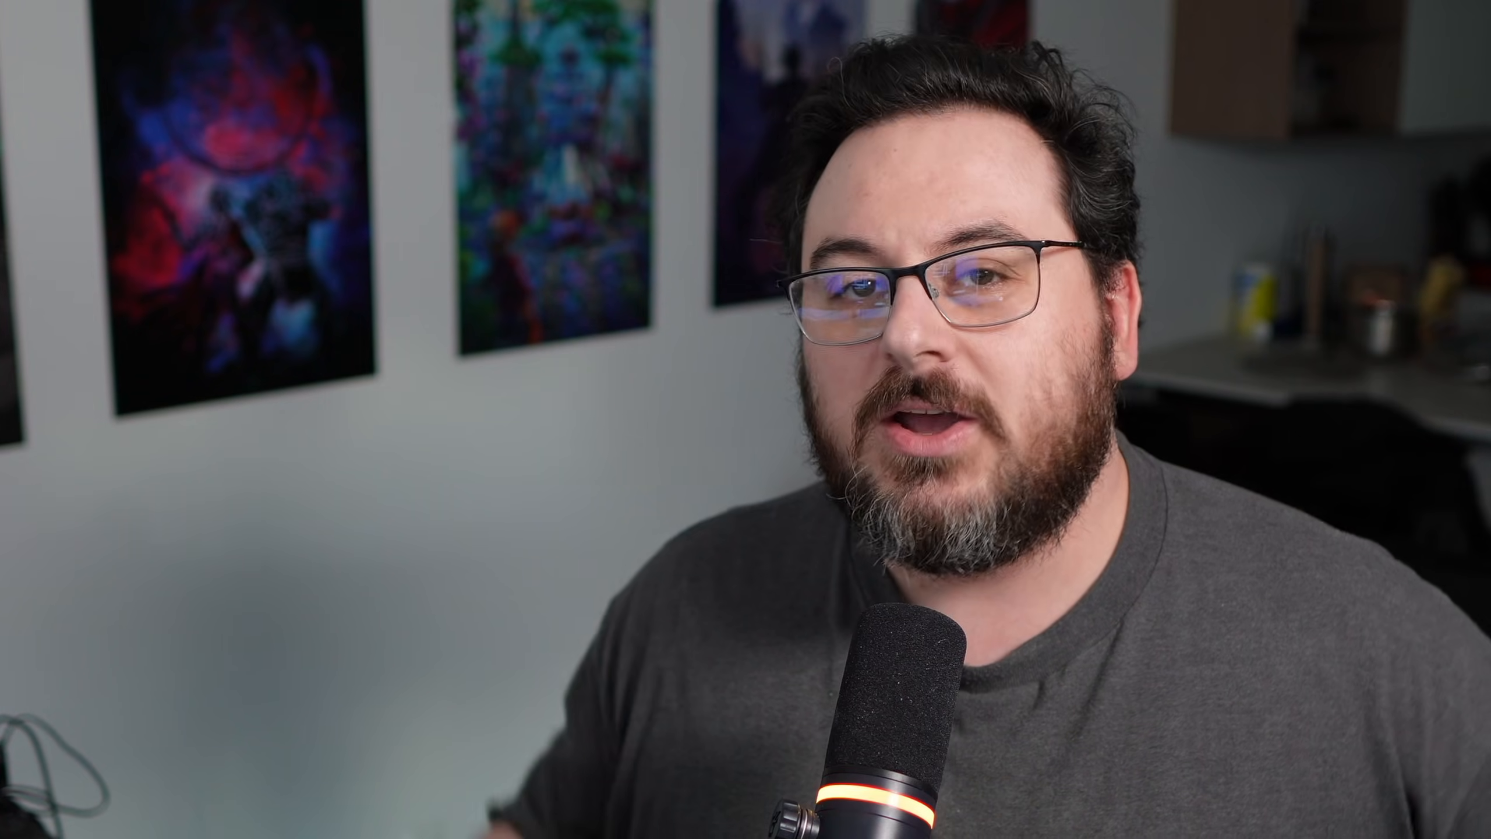